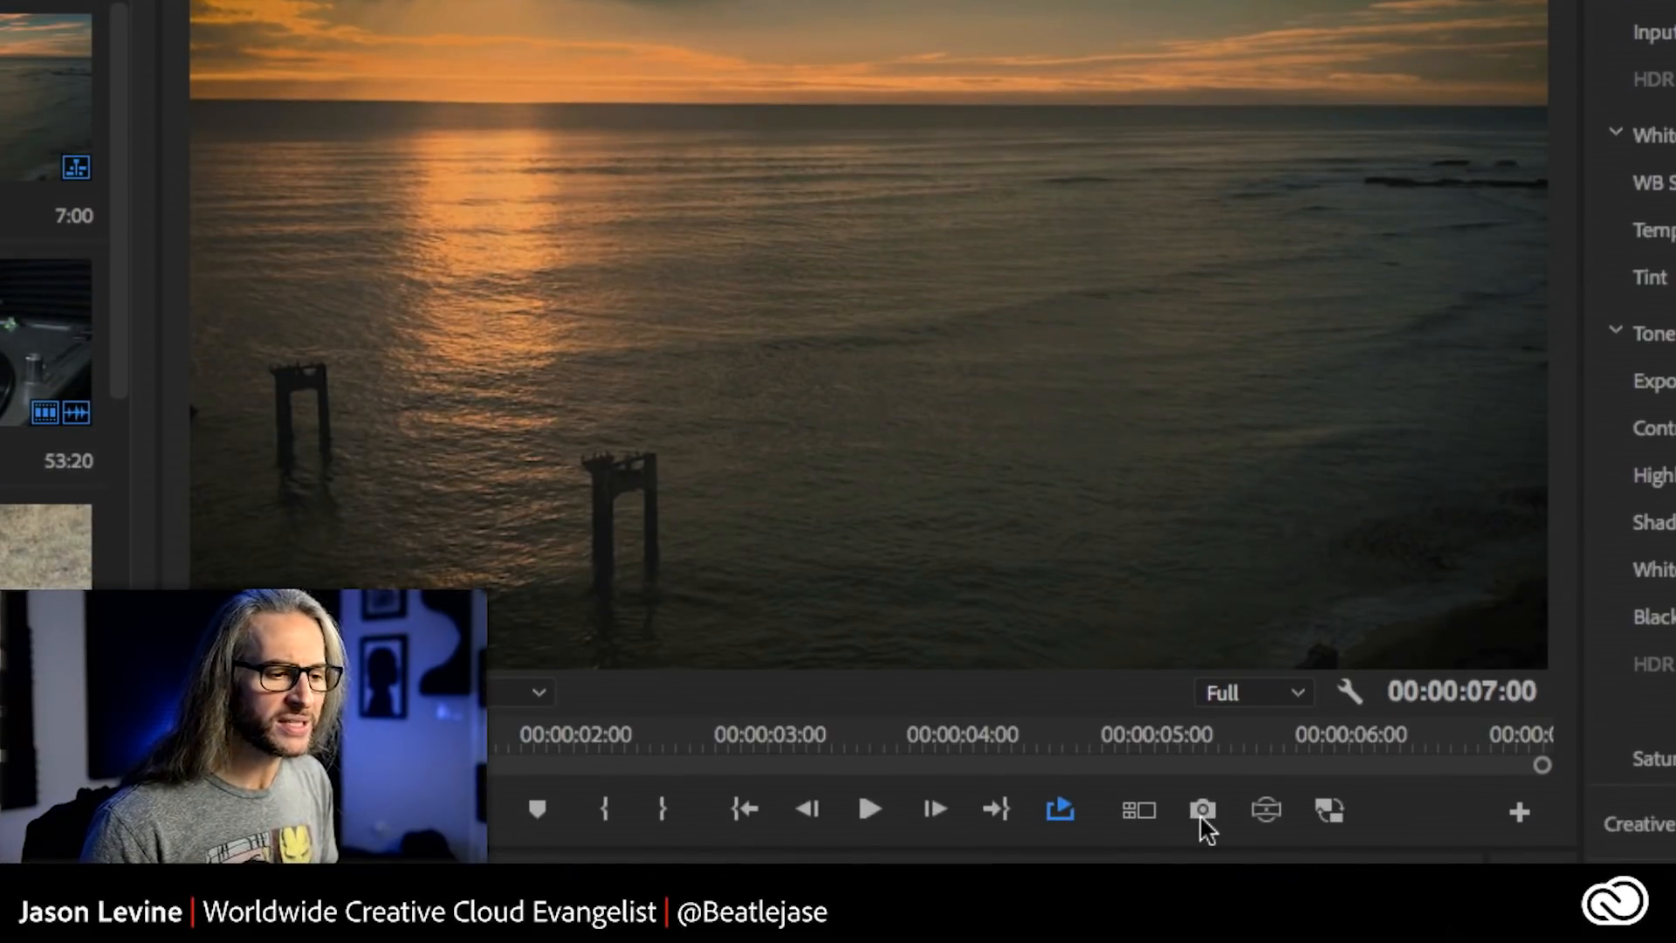
- Look over the available buttons in the Program monitor's Button Editor and close it without changing the layout
left_click(1201, 812)
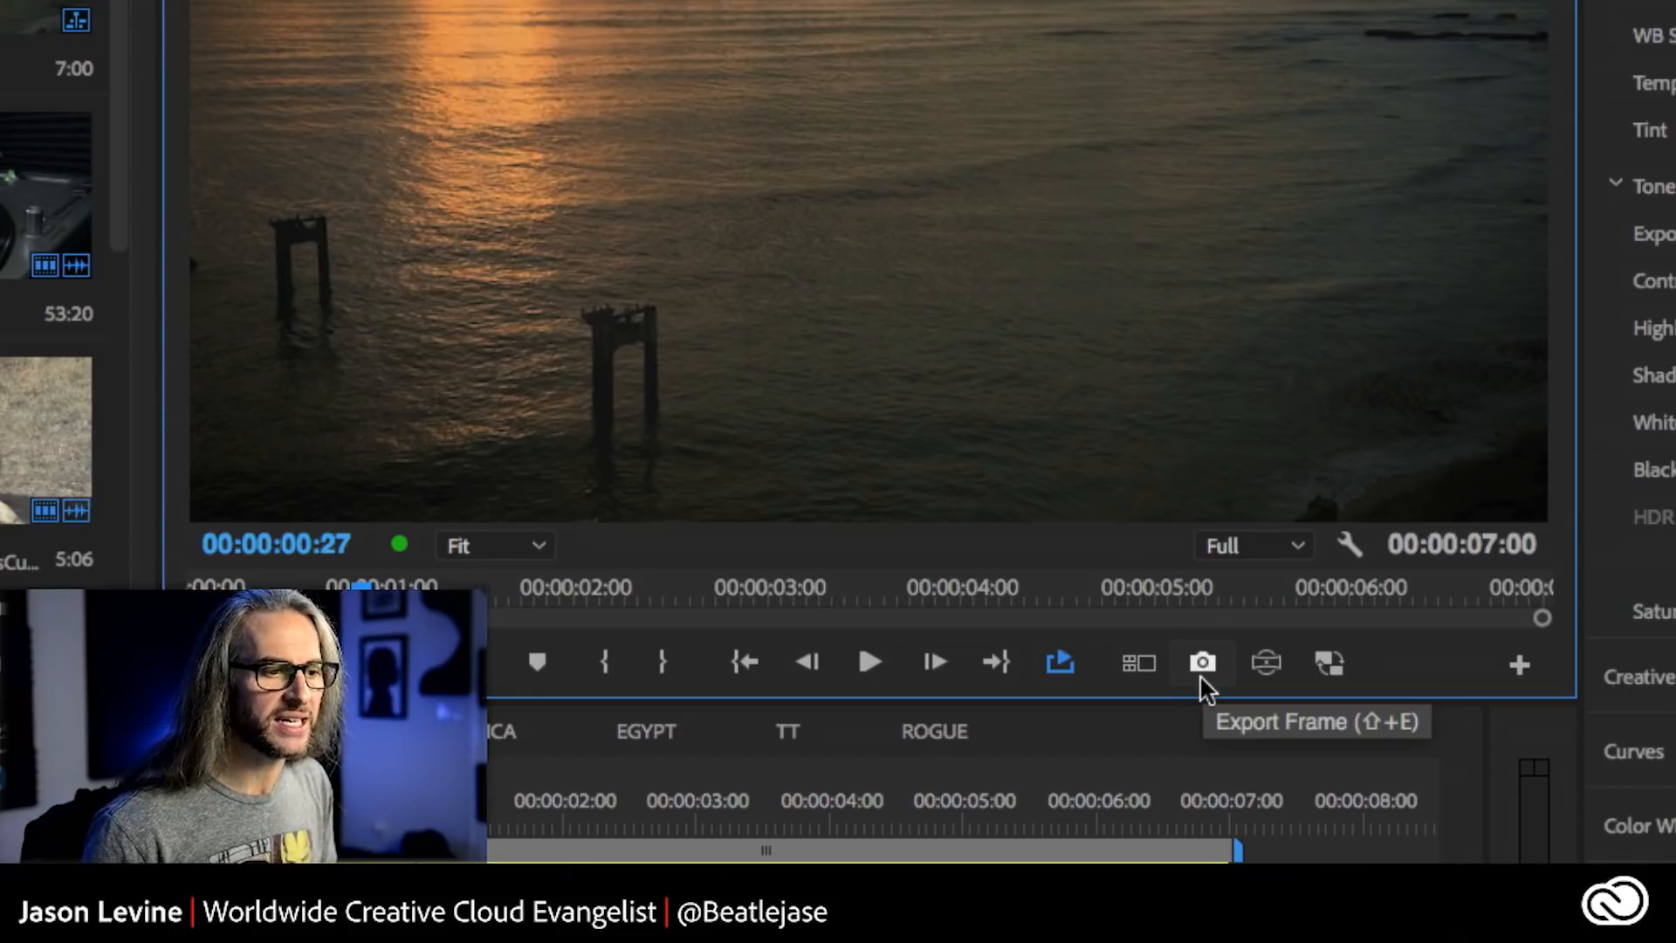
left_click(1201, 676)
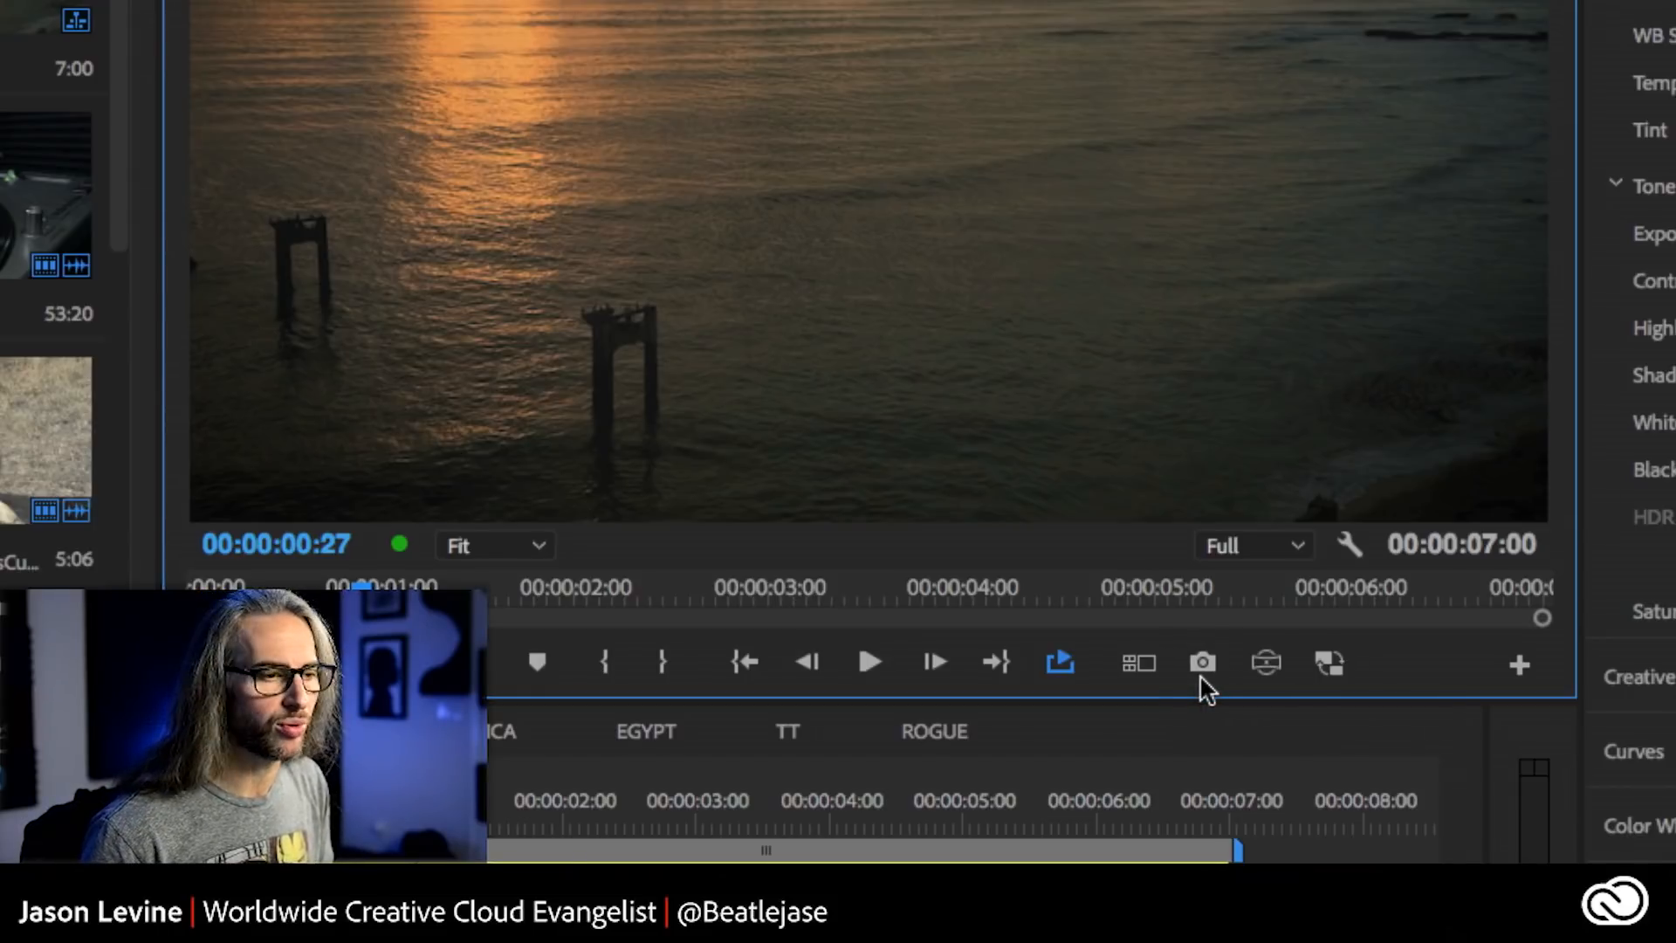
left_click(1526, 670)
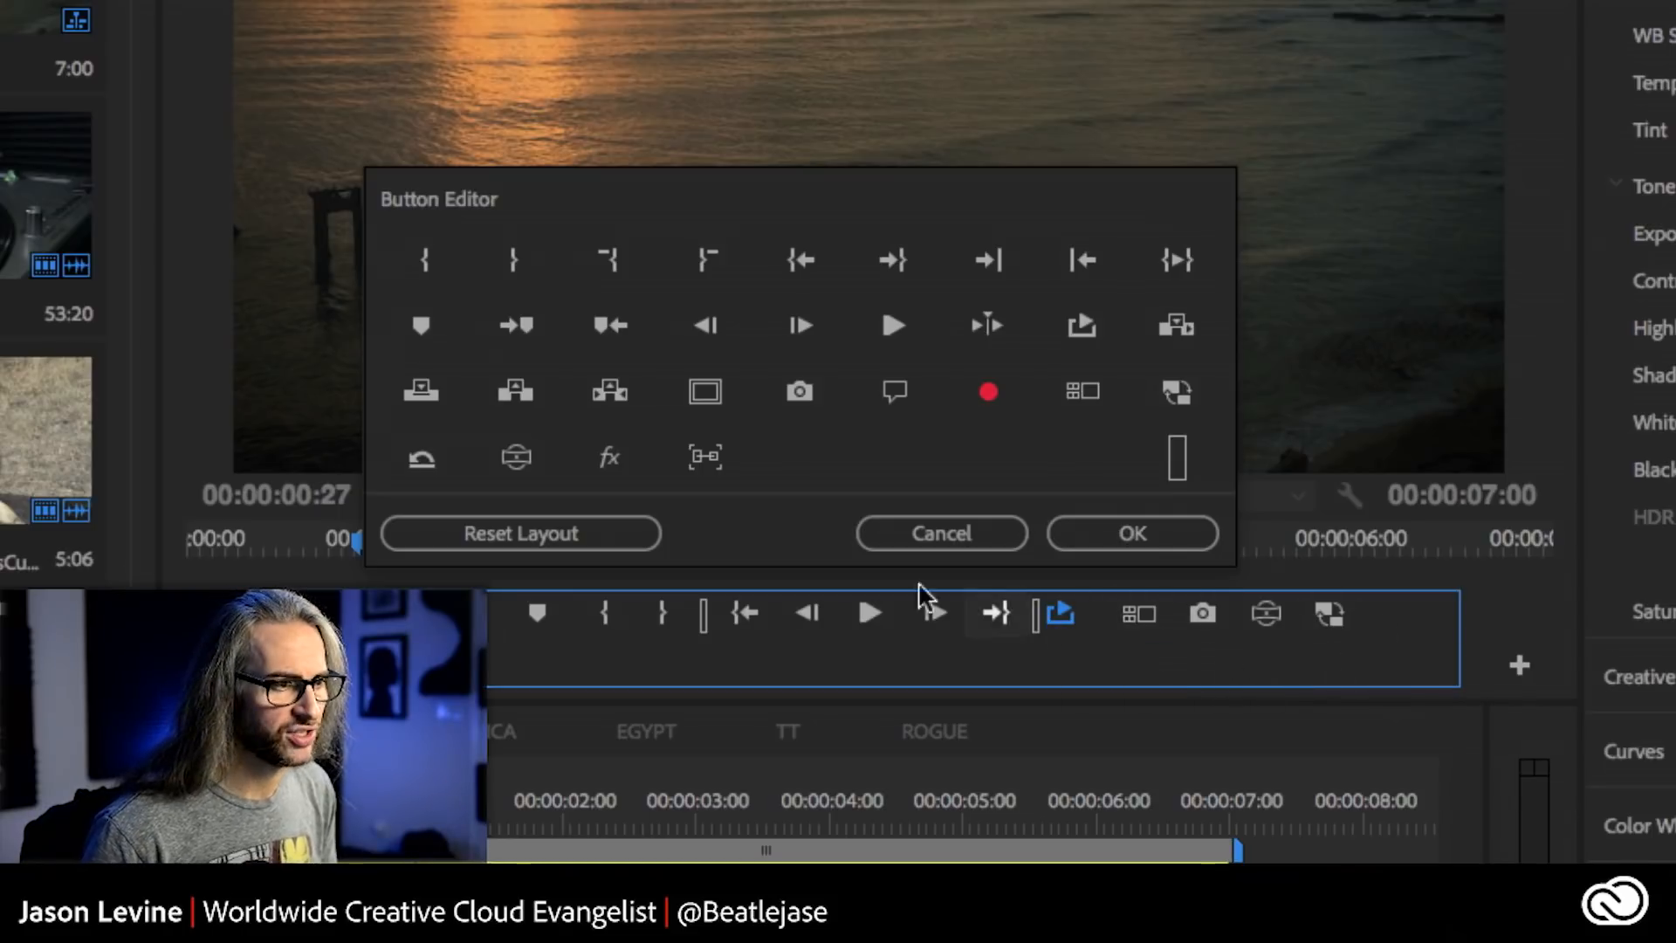
left_click(873, 534)
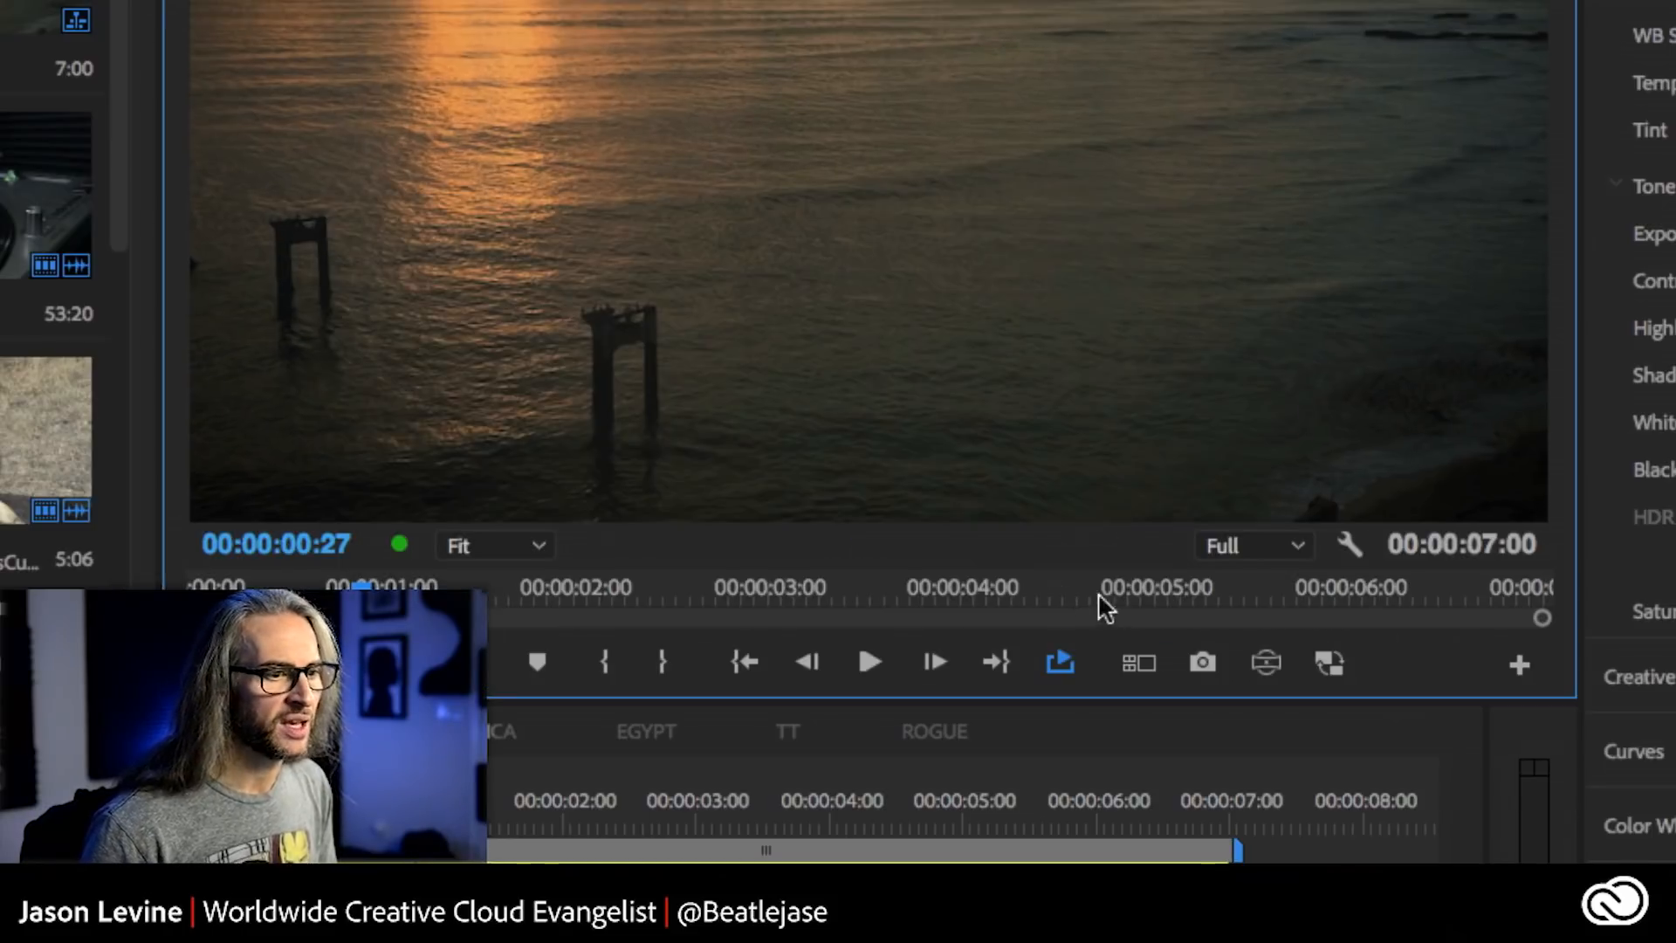
- Open the Export Frame dialog for the current frame, review the still image formats, and cancel the export
left_click(1203, 663)
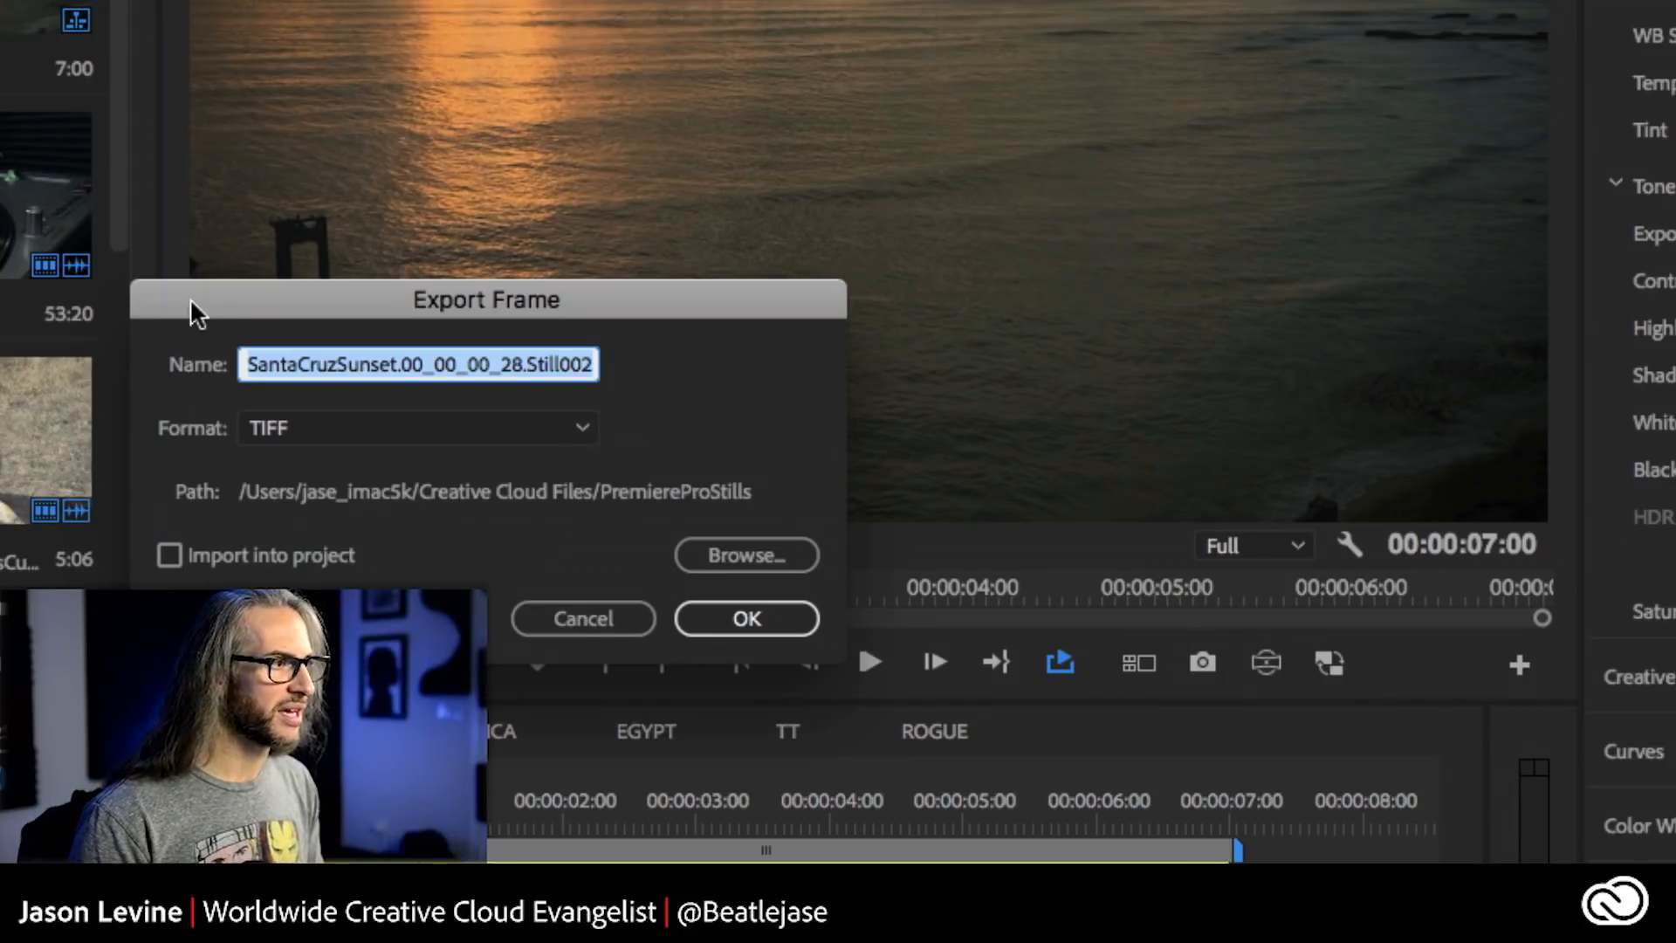
left_click_drag(250, 299, 628, 211)
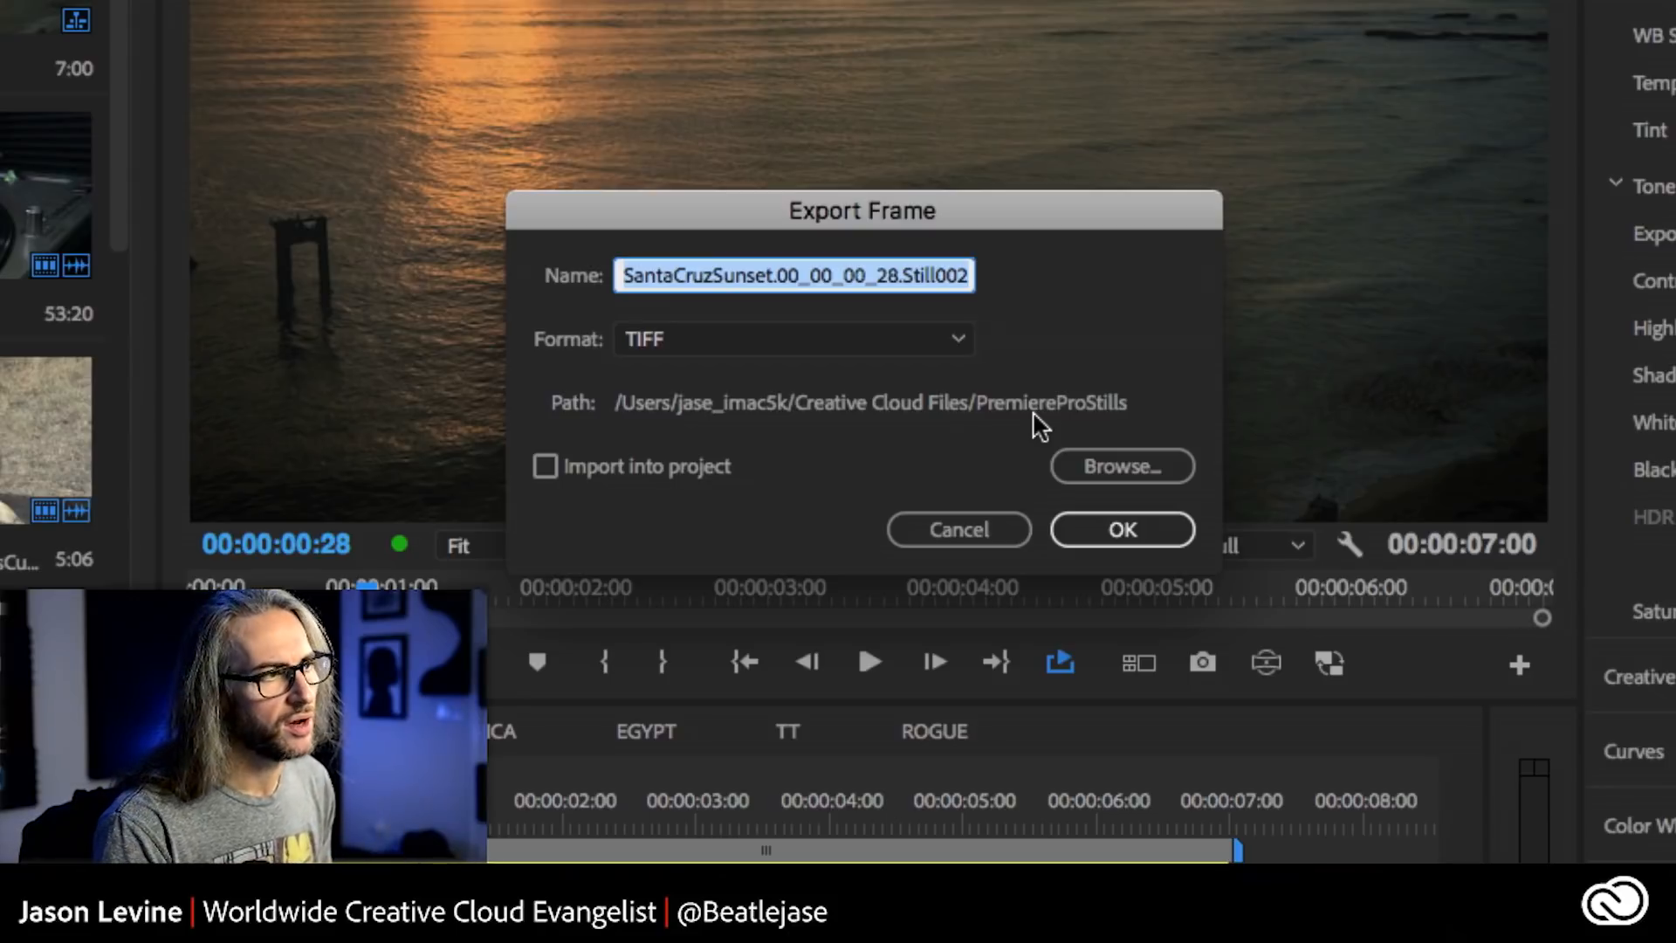
left_click(934, 341)
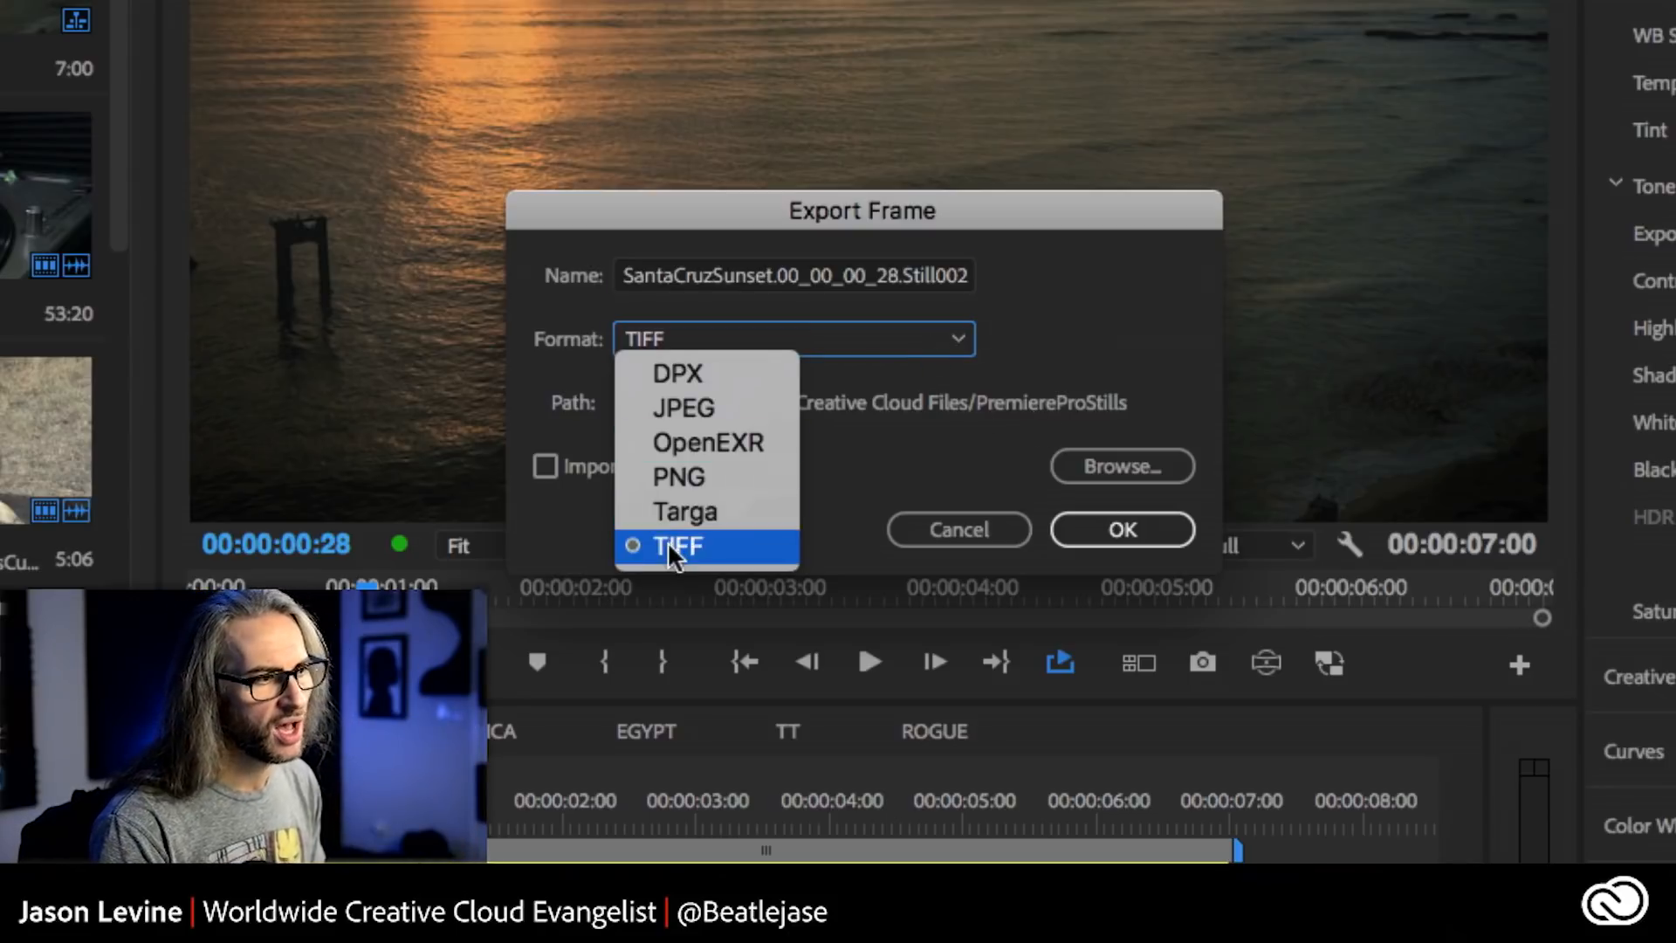
left_click(1122, 321)
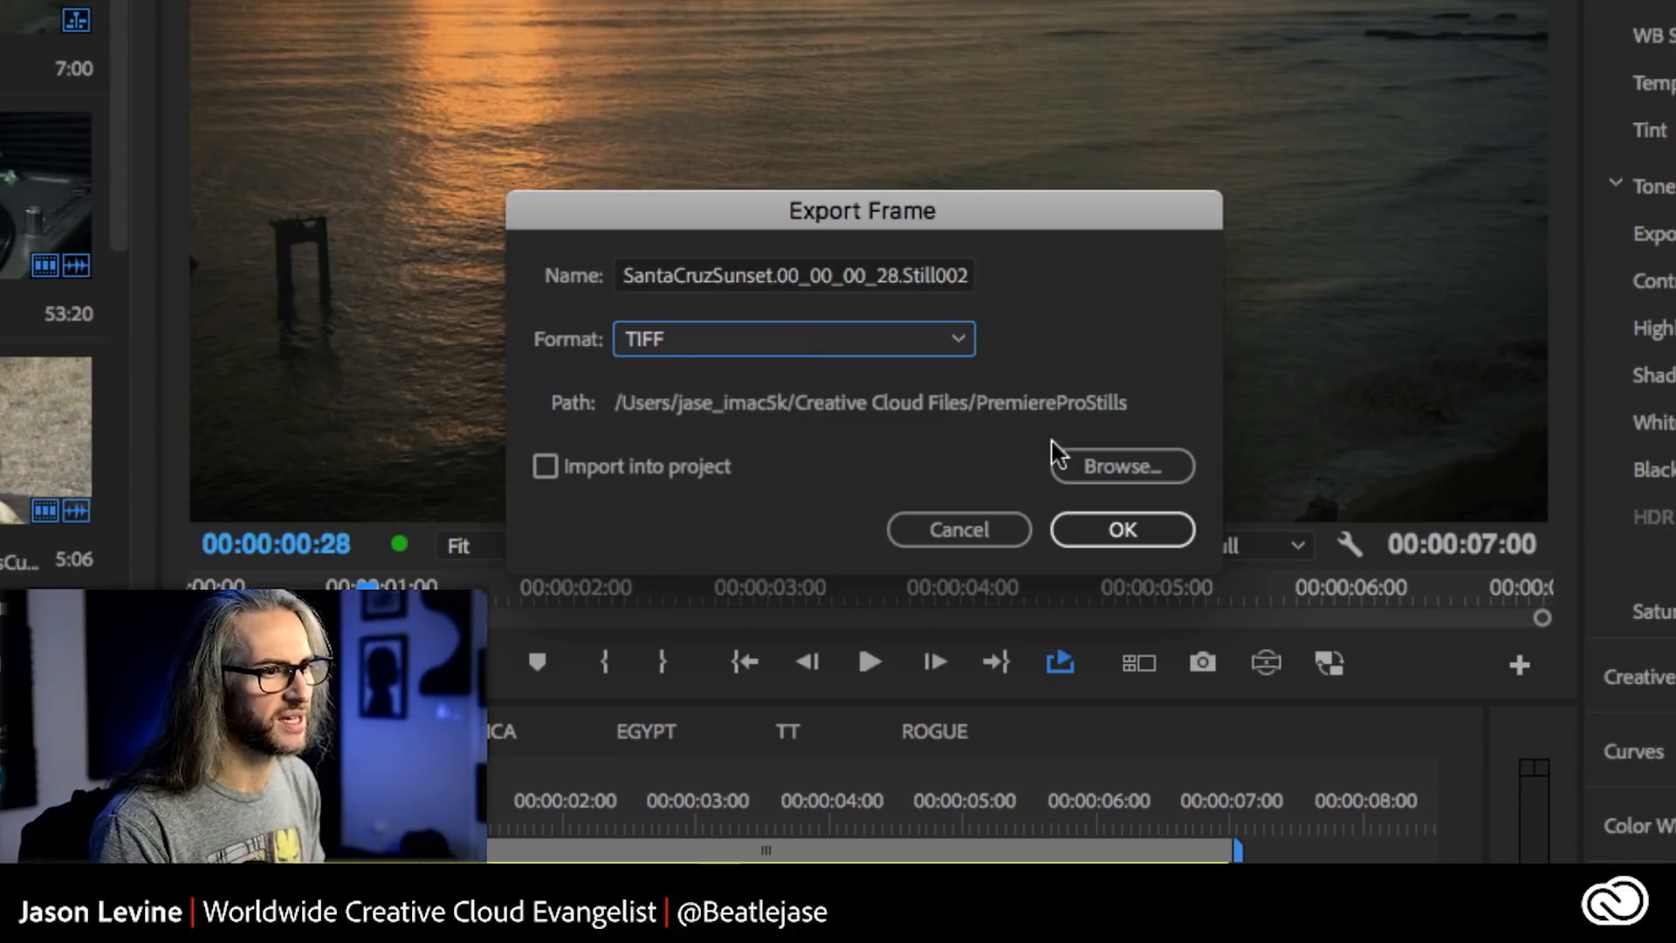
left_click(985, 526)
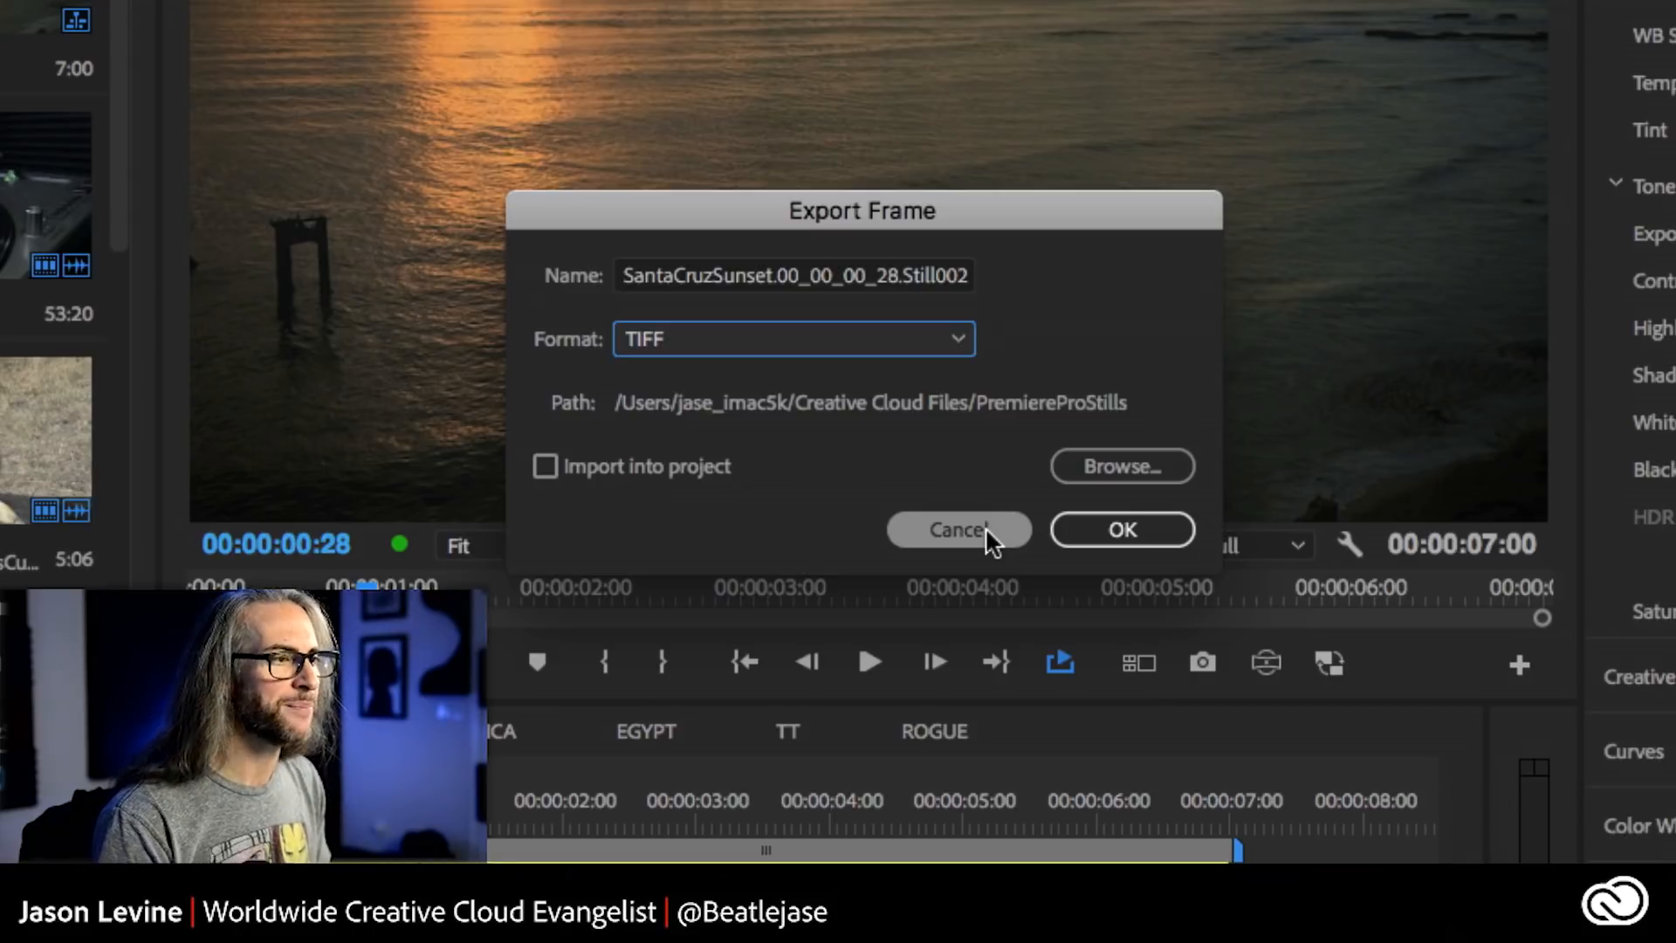
left_click(964, 529)
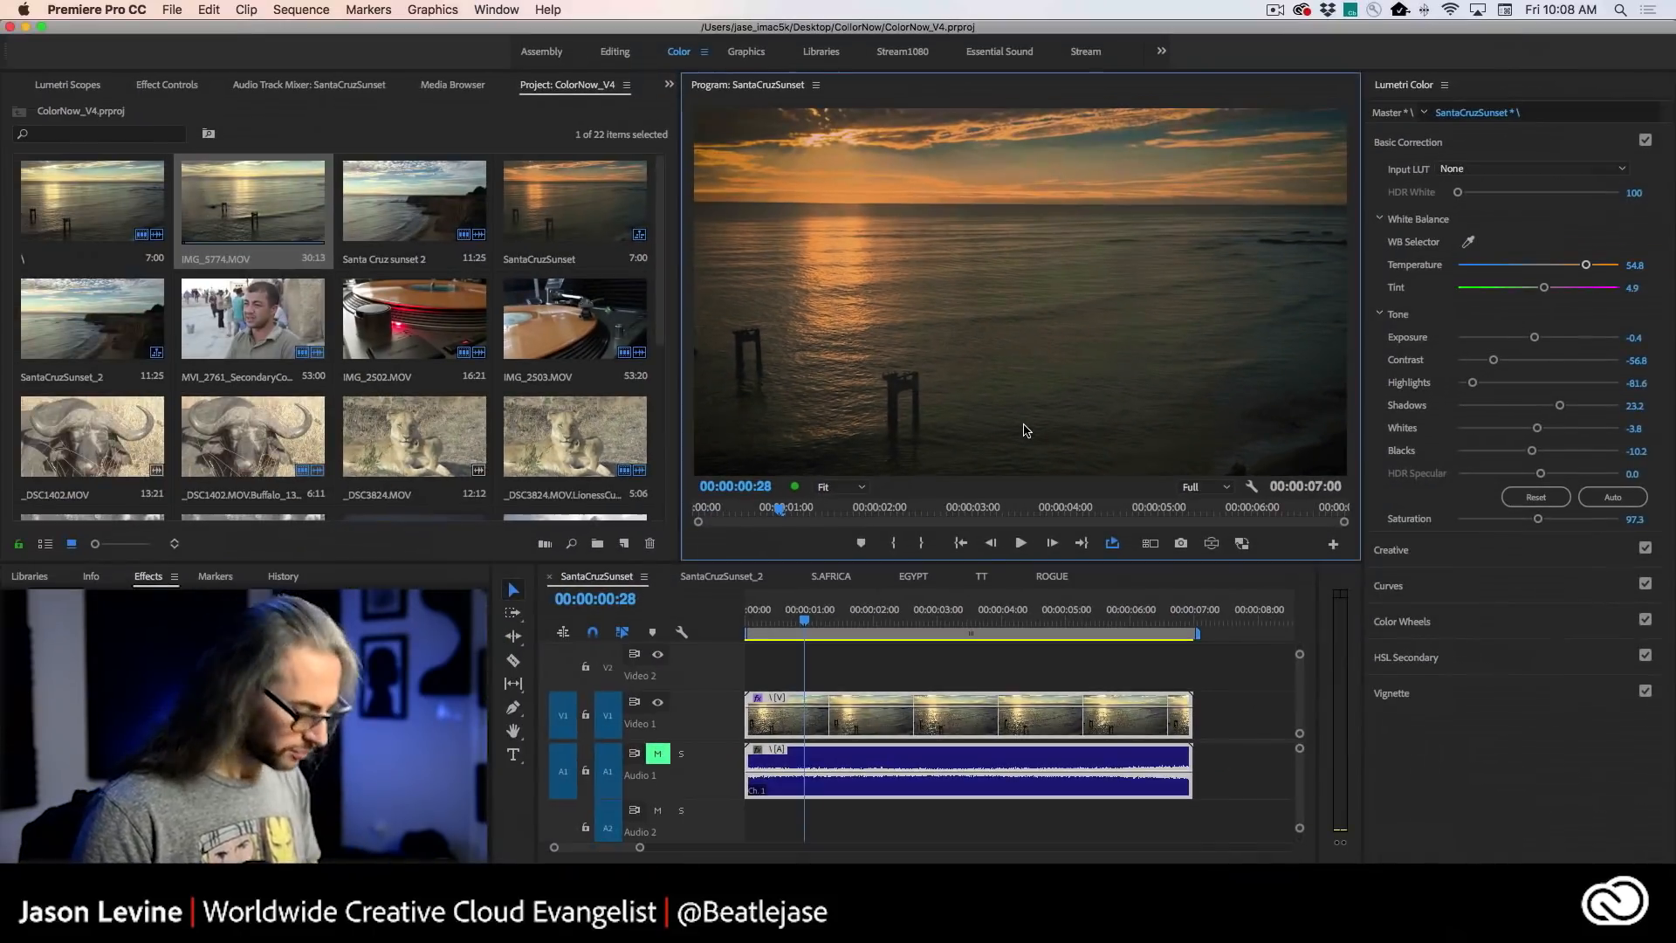
- Switch to Lightroom CC and look through the elephant, lioness and turntable stills in the PPRO Stills album
key("super+Tab")
key("super+Tab")
key("super+Tab")
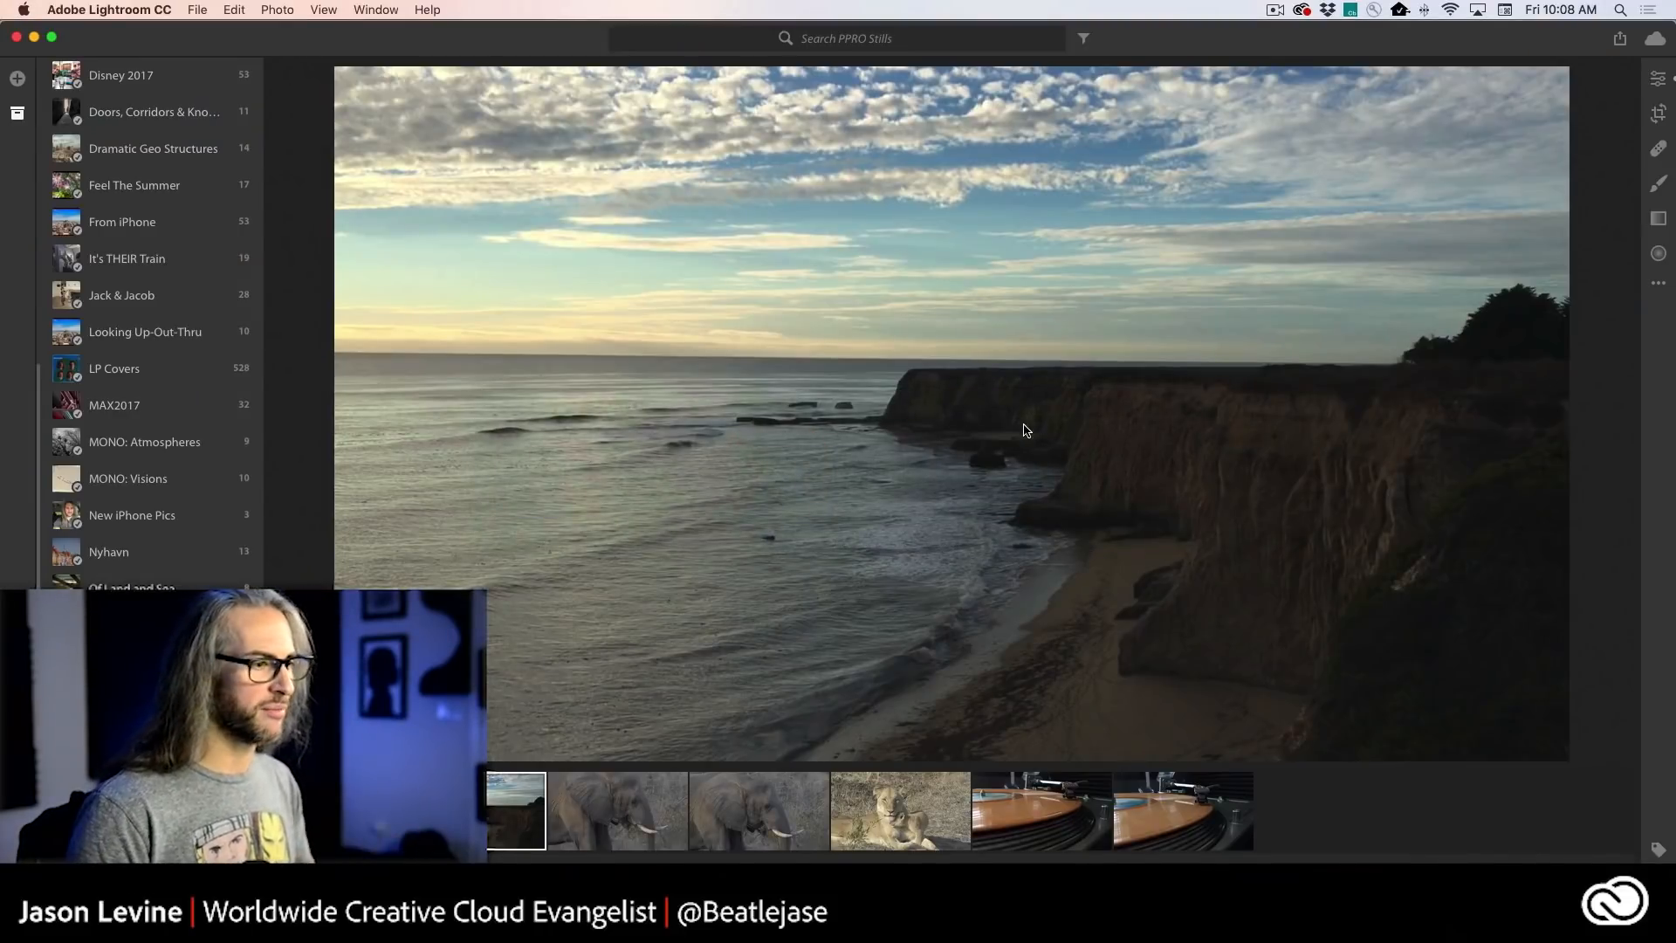
left_click(358, 805)
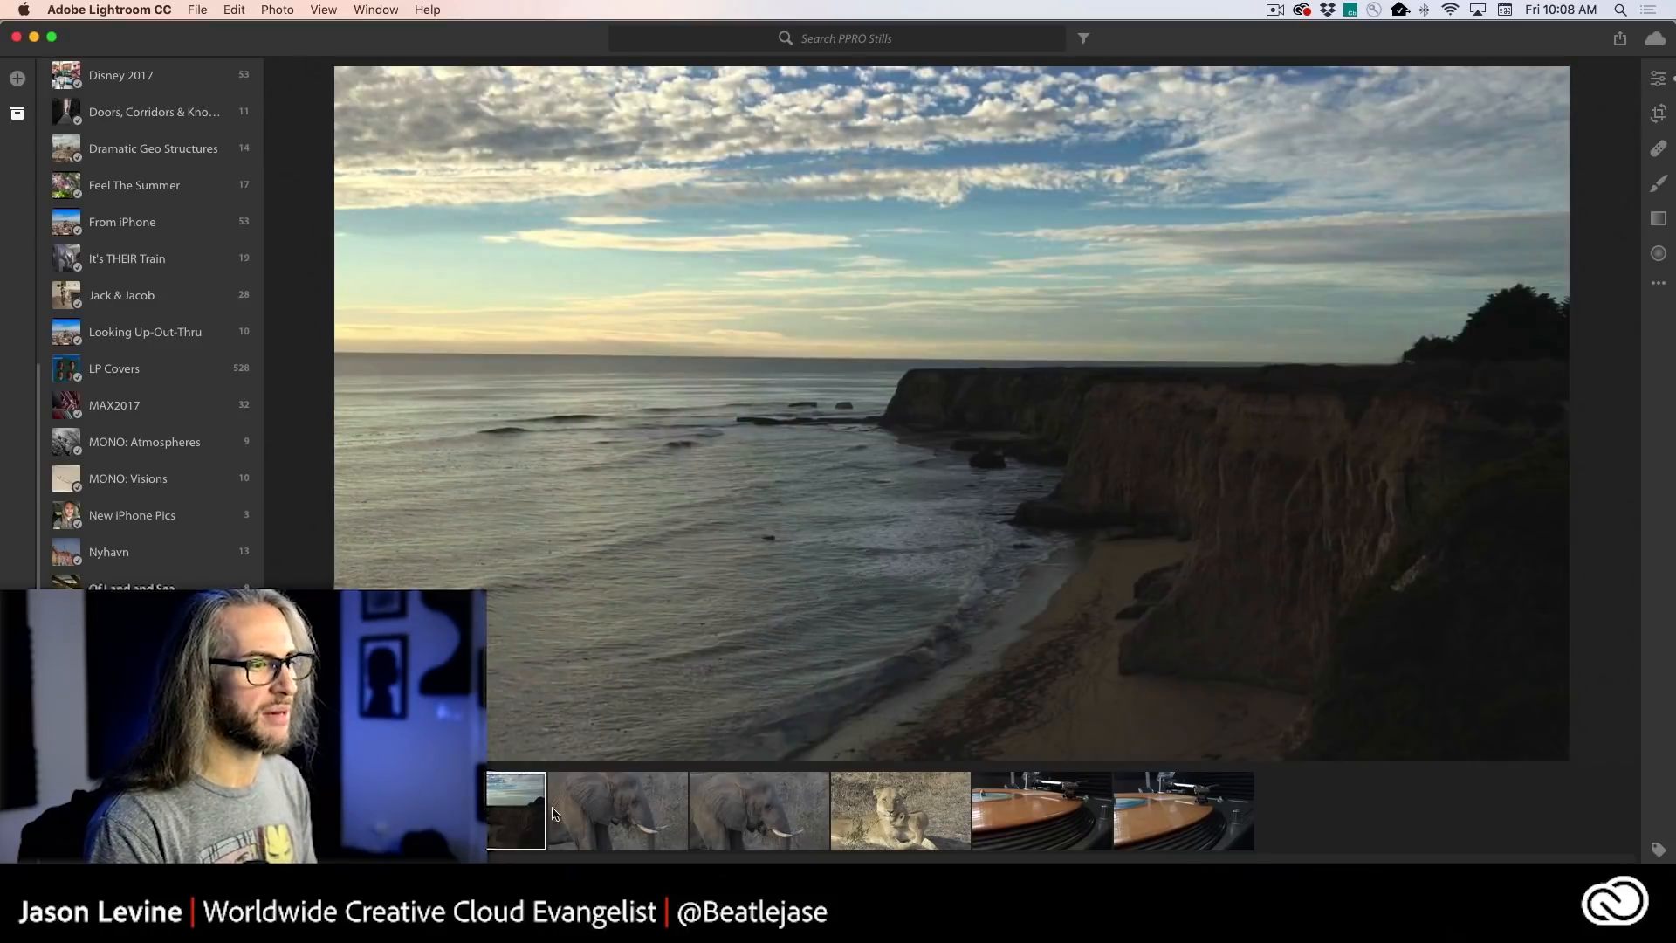
left_click(606, 814)
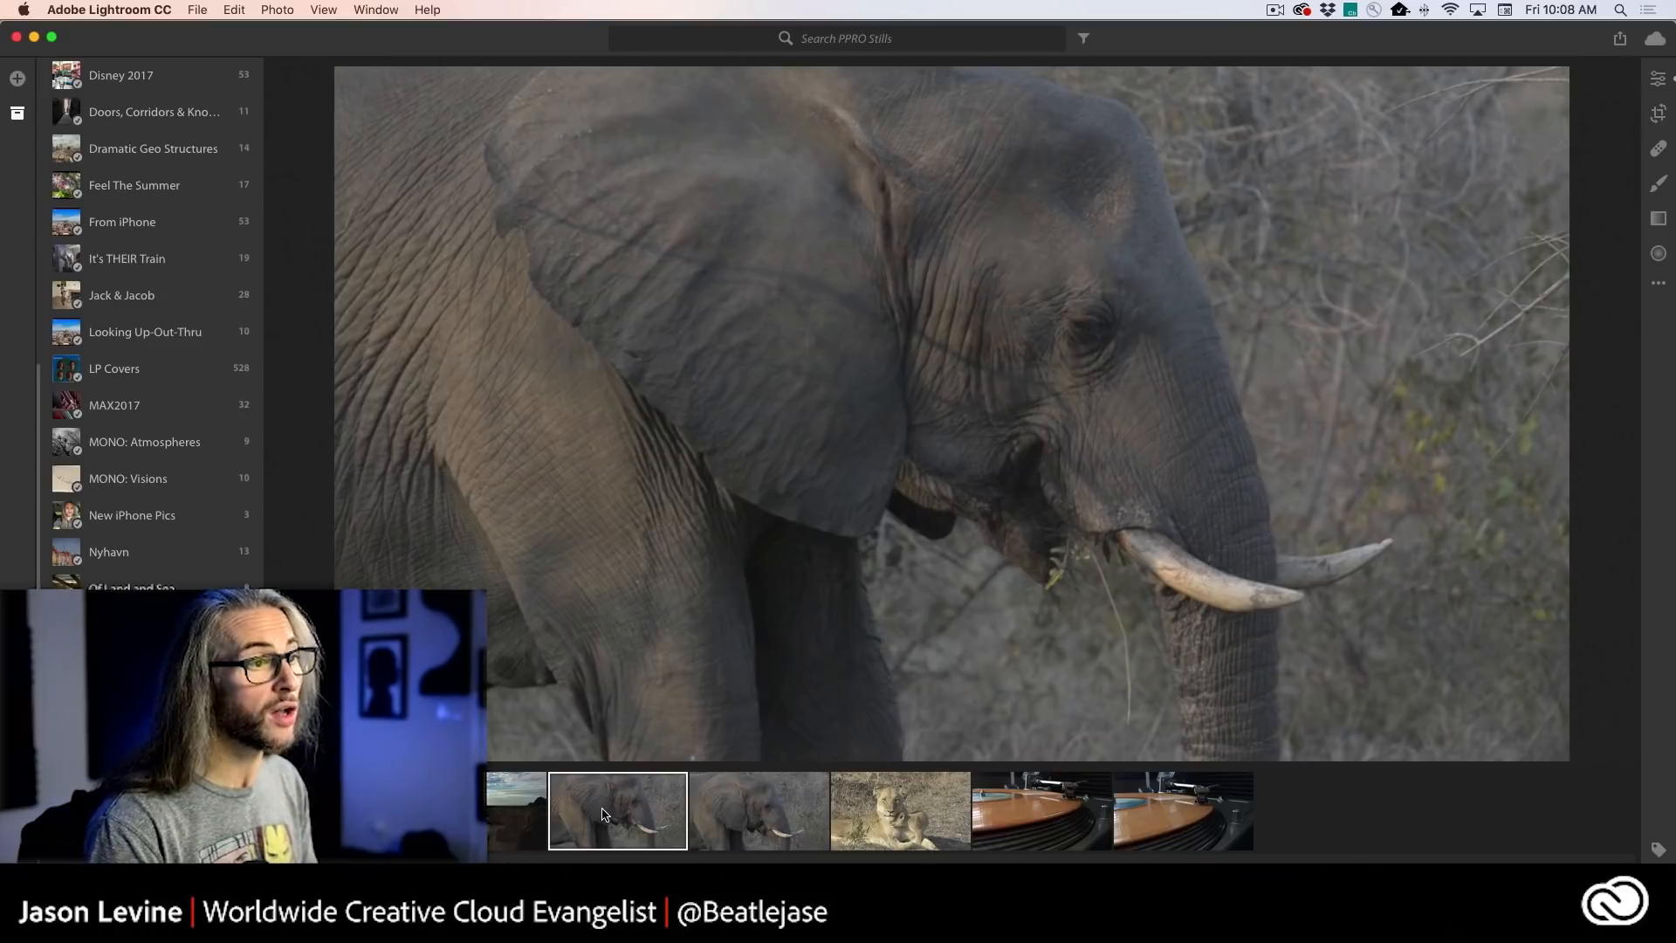
left_click(762, 815)
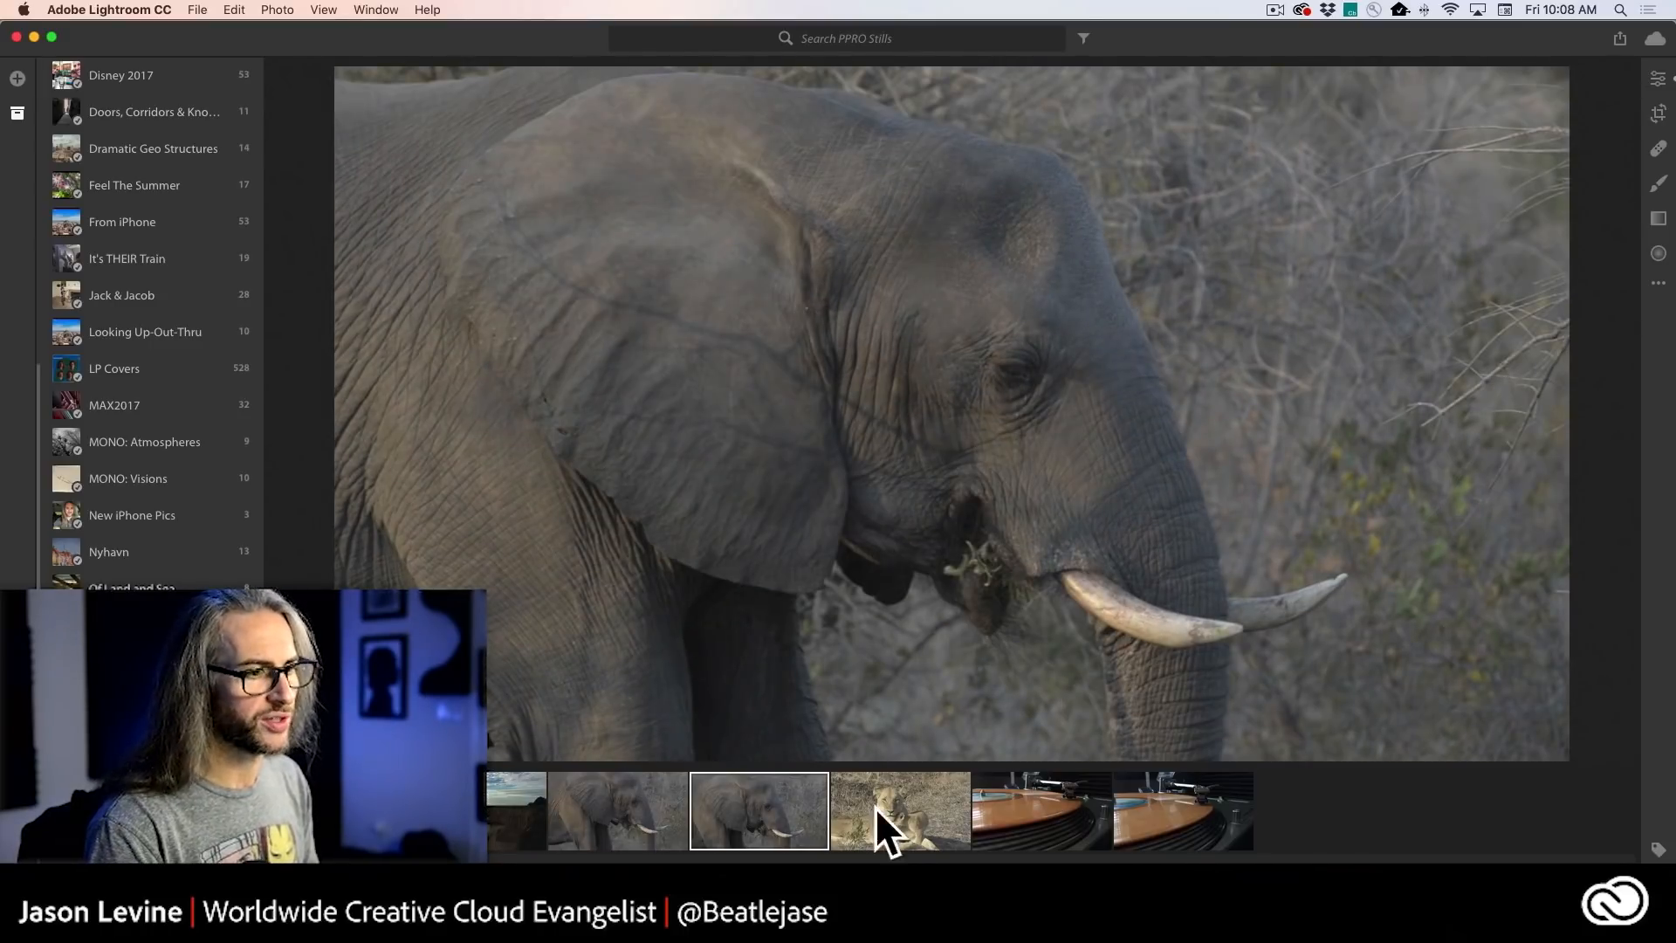
left_click(900, 812)
left_click(756, 812)
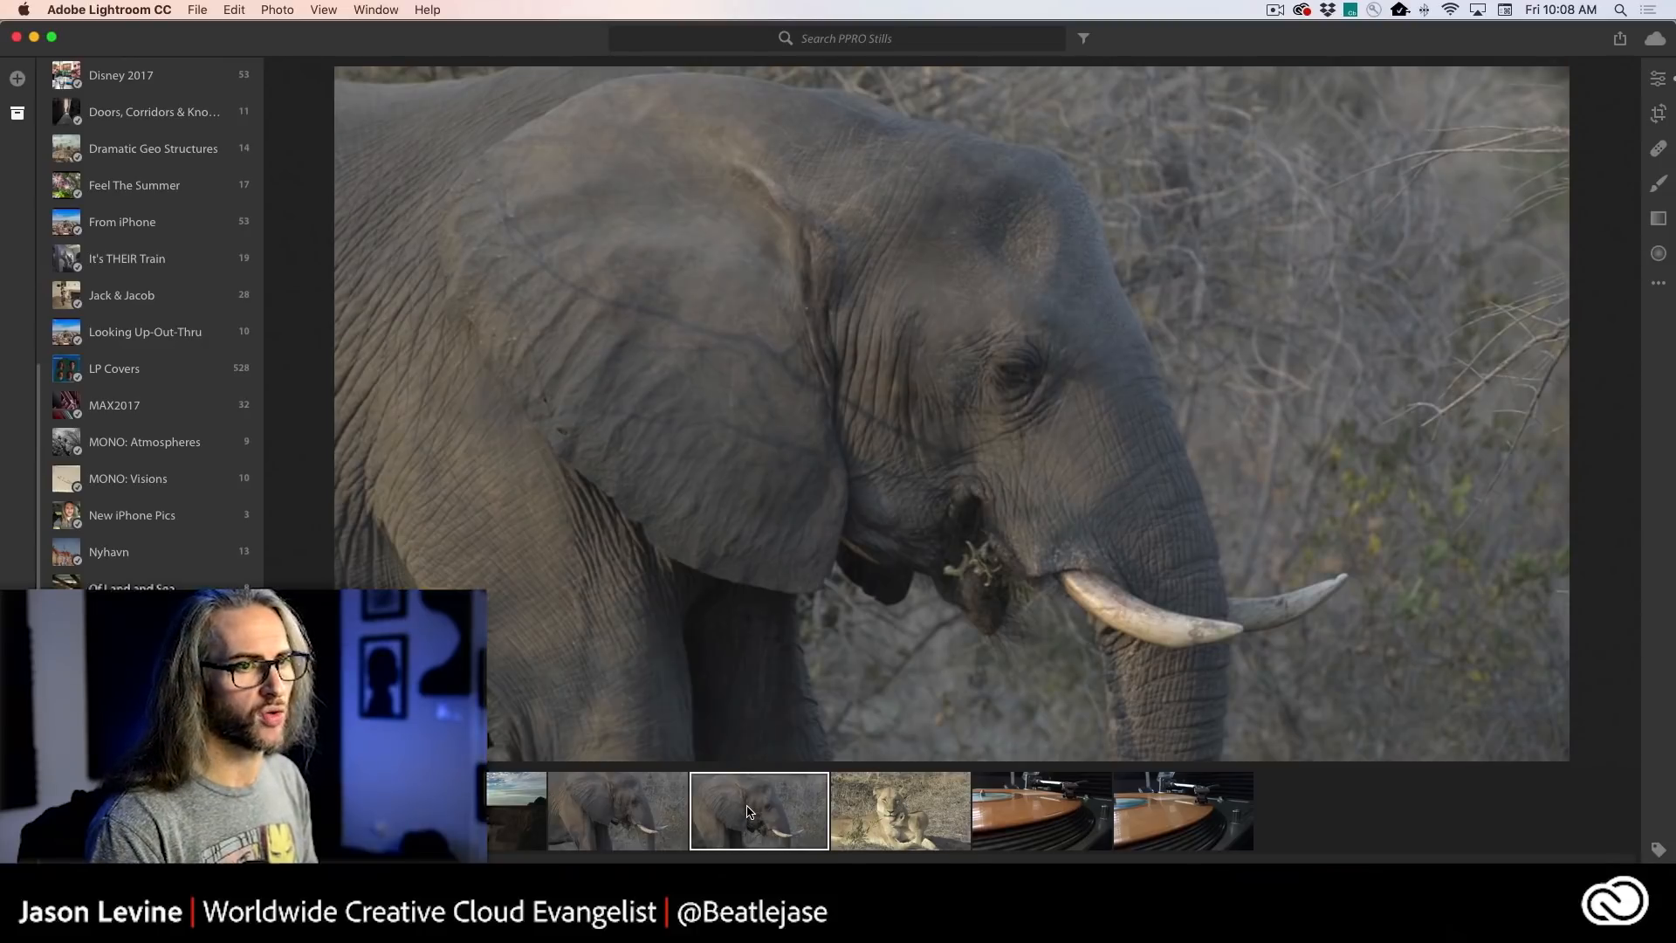
left_click(872, 807)
left_click(1006, 812)
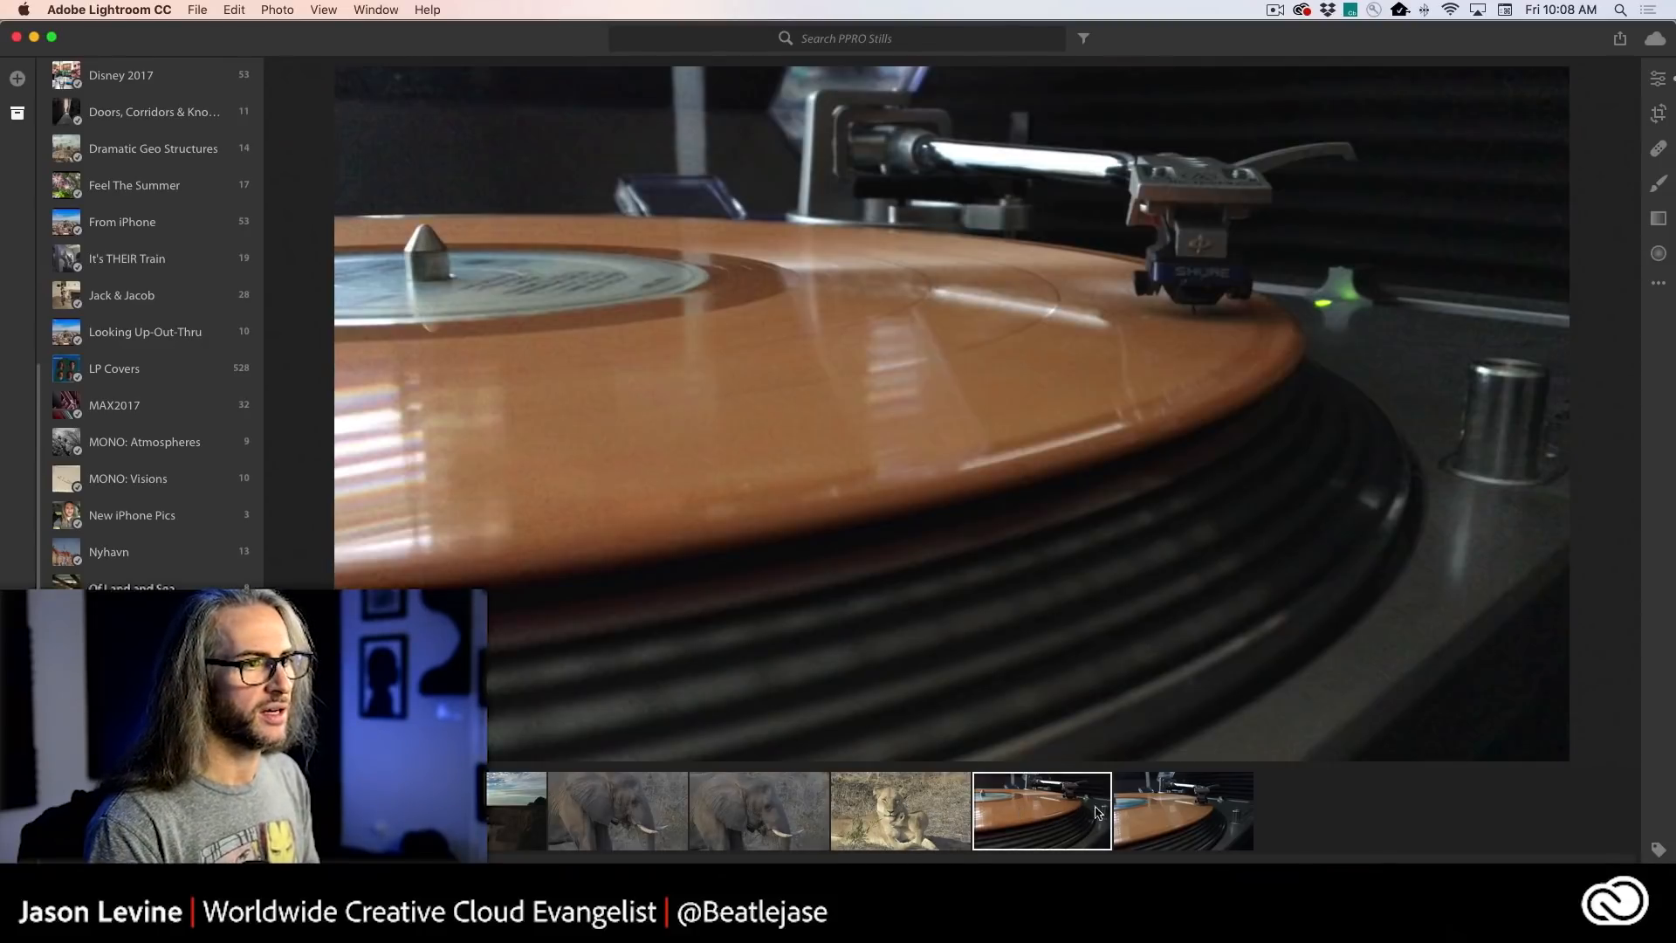
left_click(1191, 811)
left_click(1024, 812)
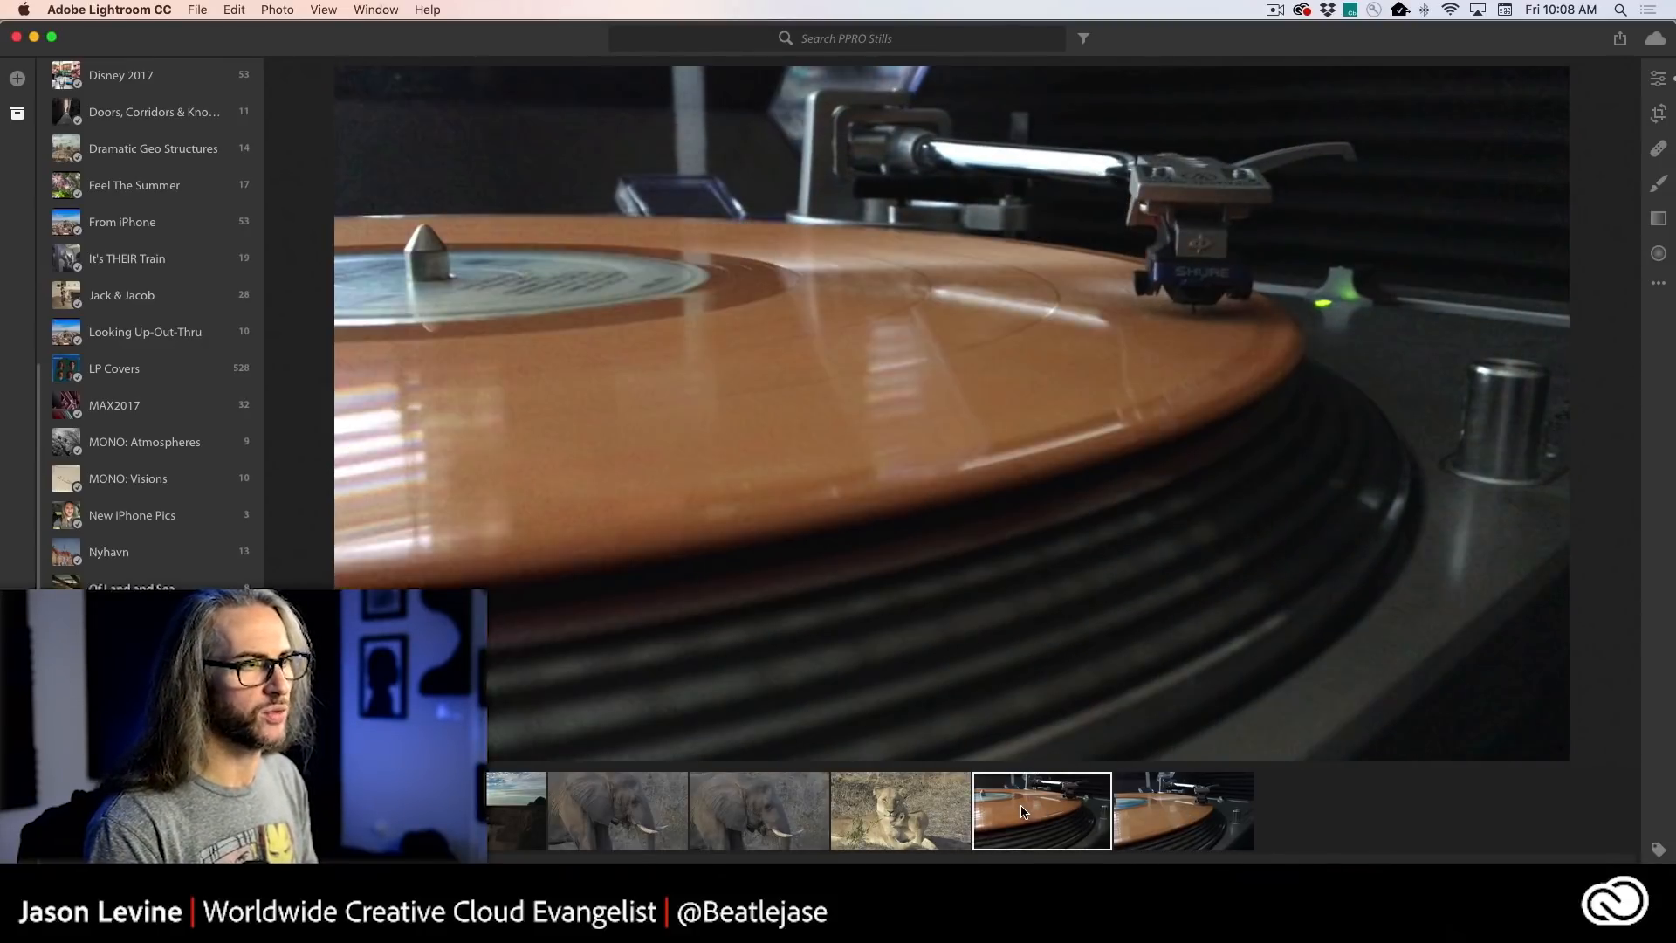
left_click(886, 811)
left_click(751, 803)
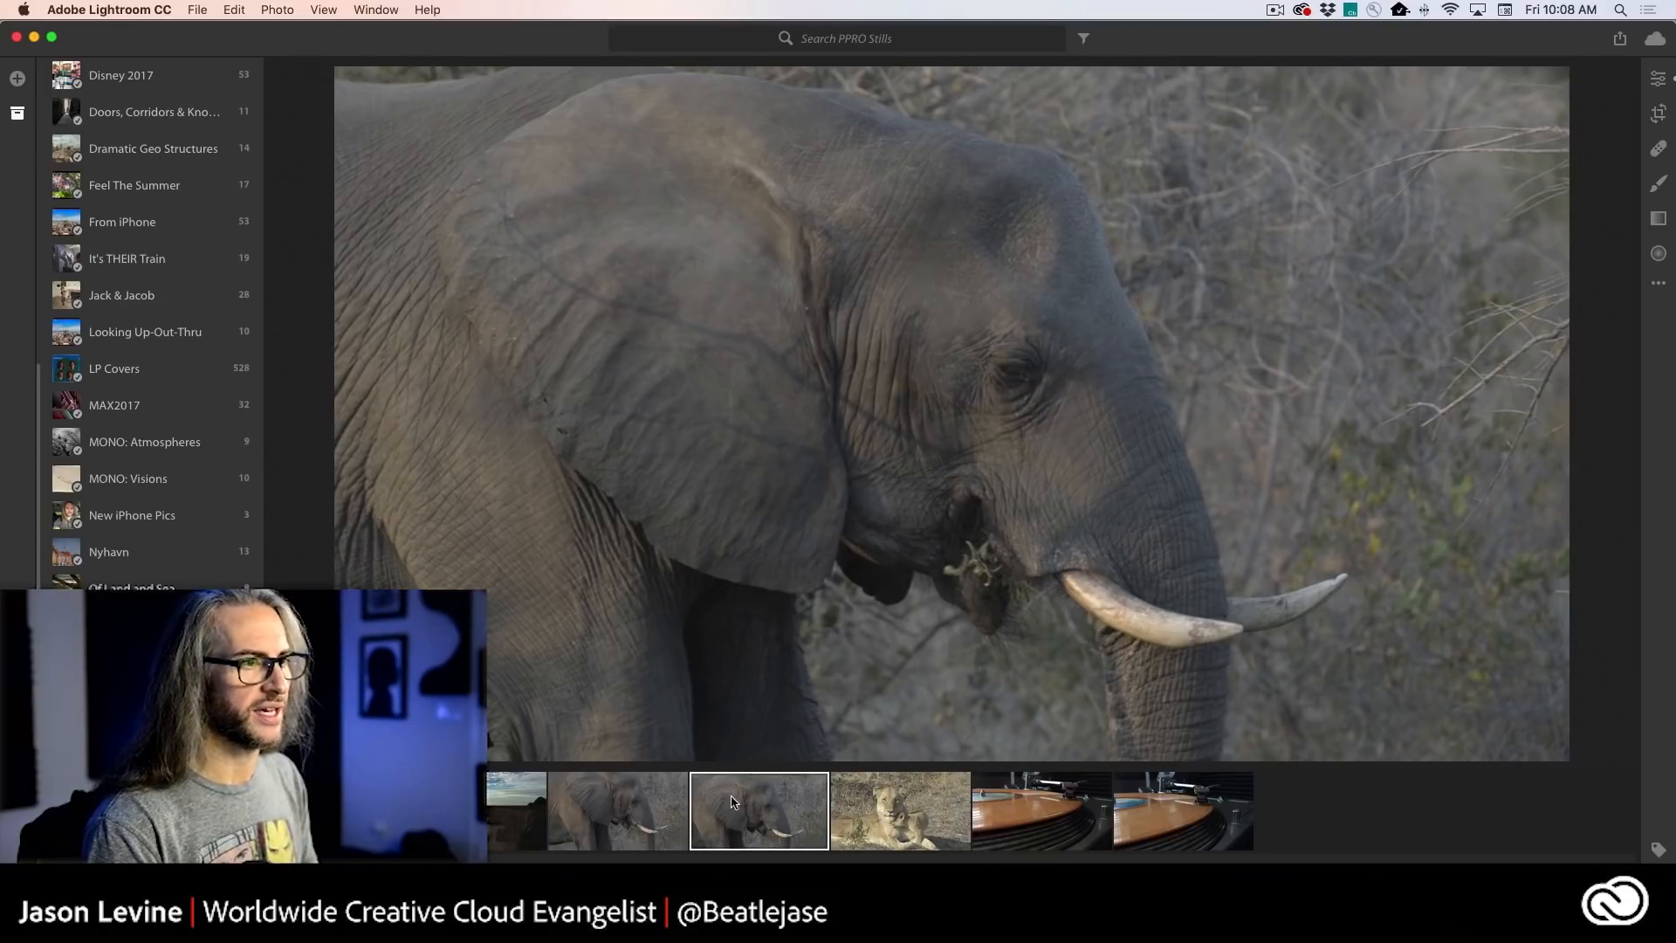
left_click(657, 800)
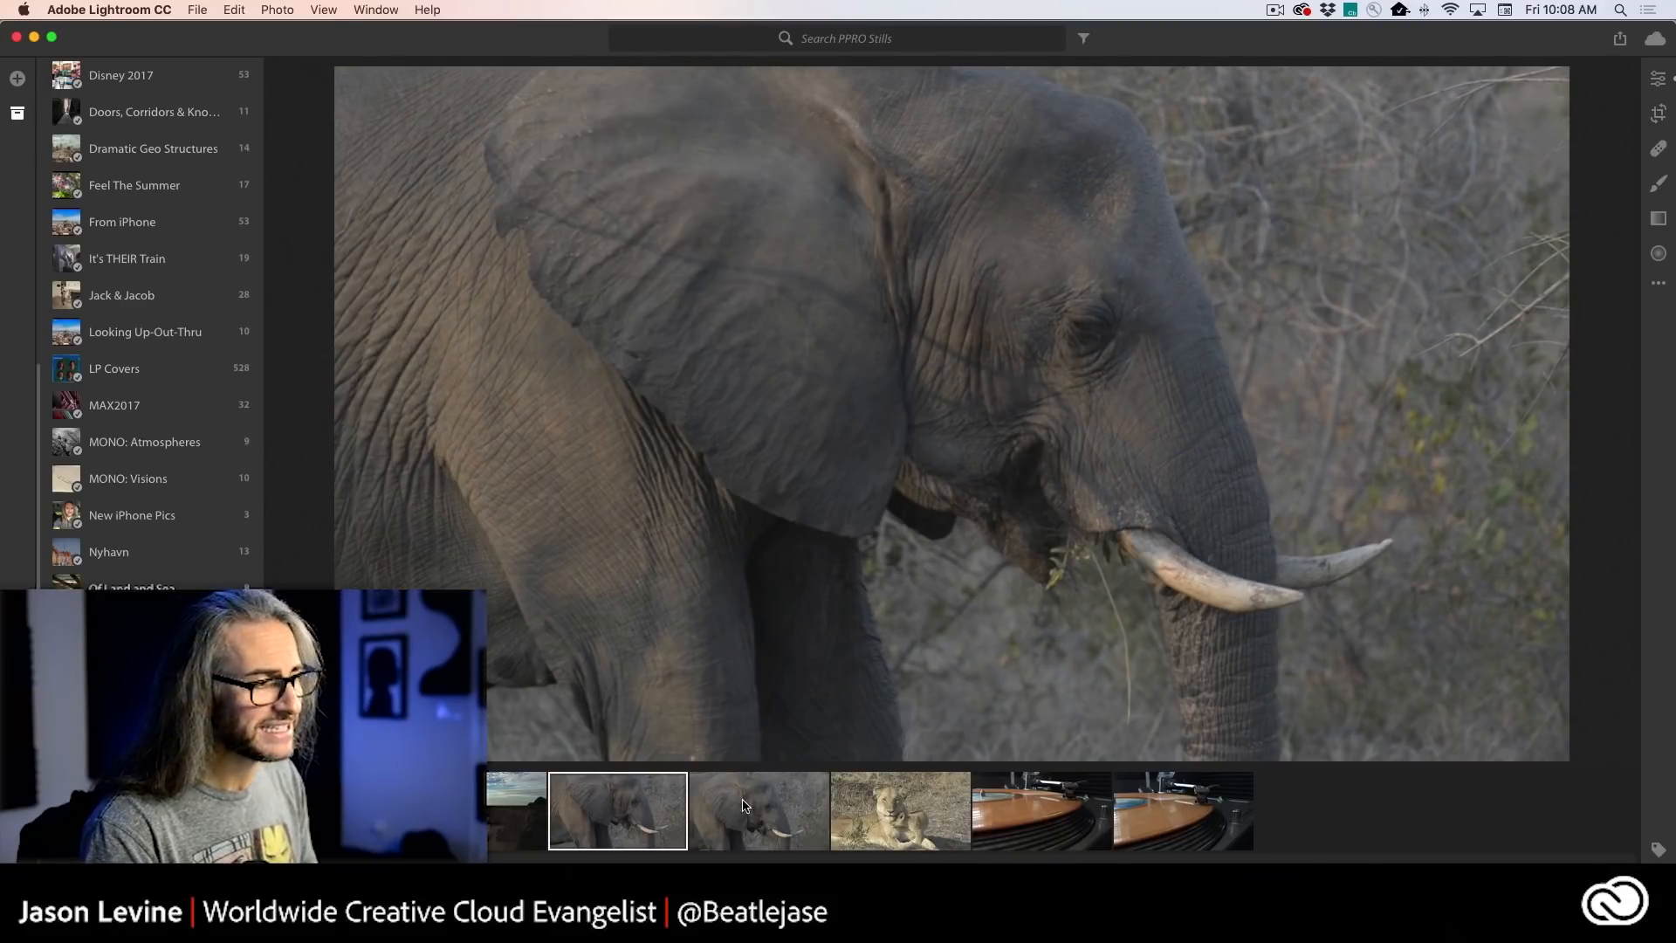
- Select the coastal cliff still and show its light, color and effects editing controls
left_click(495, 807)
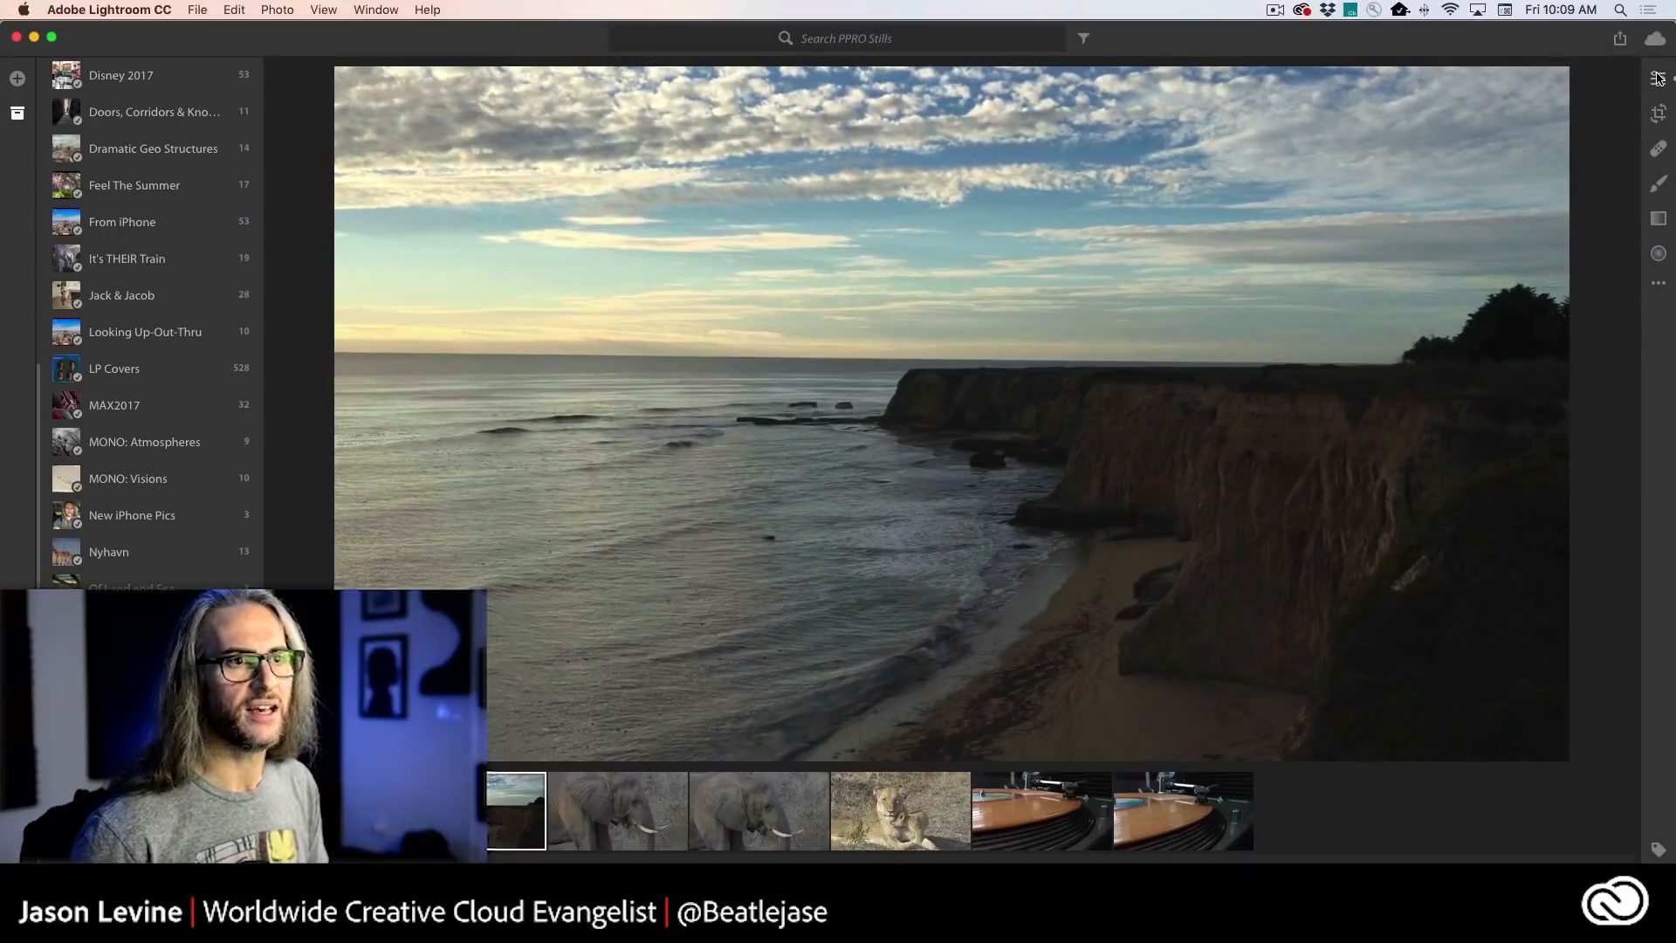
left_click(1637, 79)
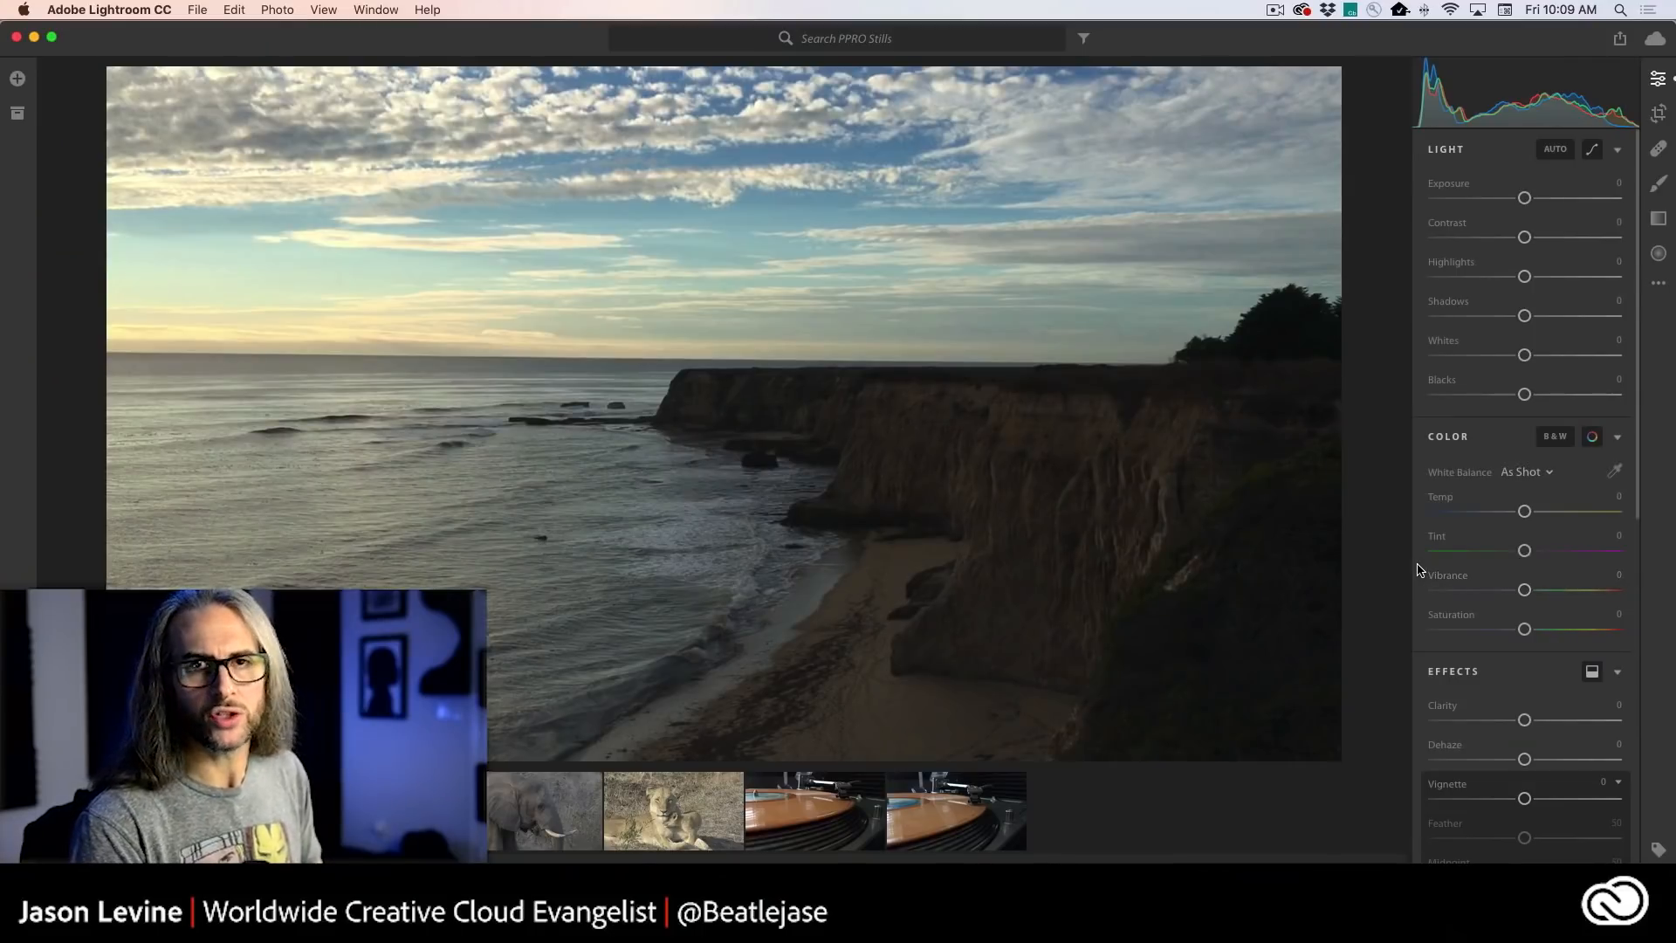
- Switch back to Premiere Pro and choose the Color workspace
key("super+Tab")
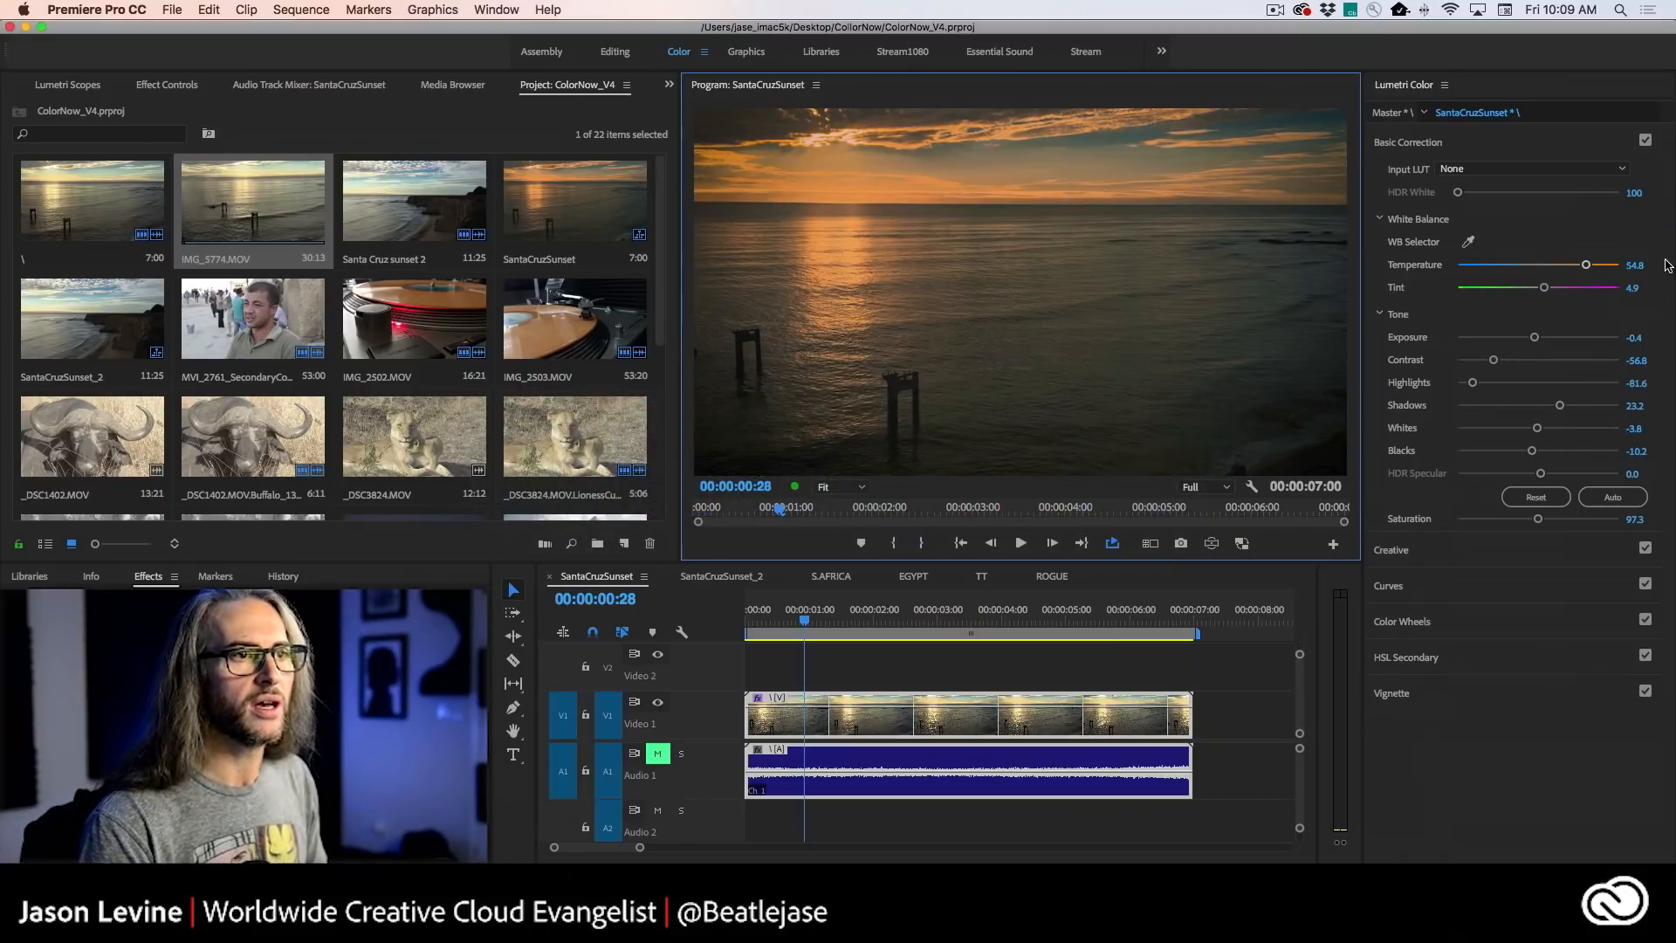
left_click(1424, 92)
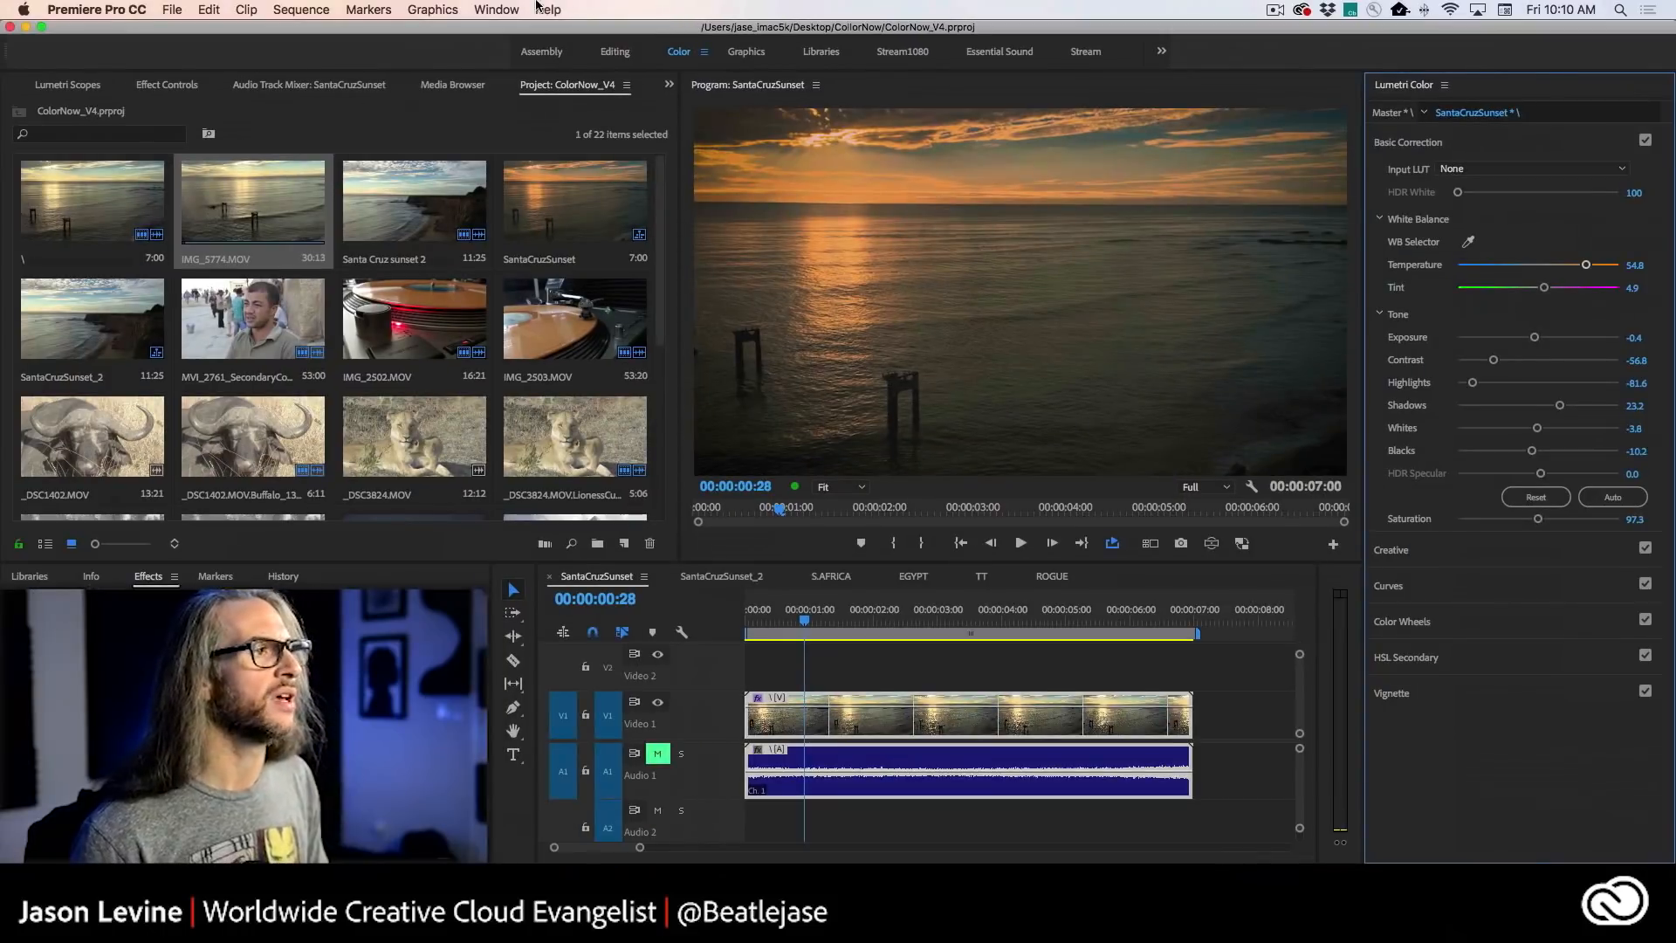
left_click(496, 10)
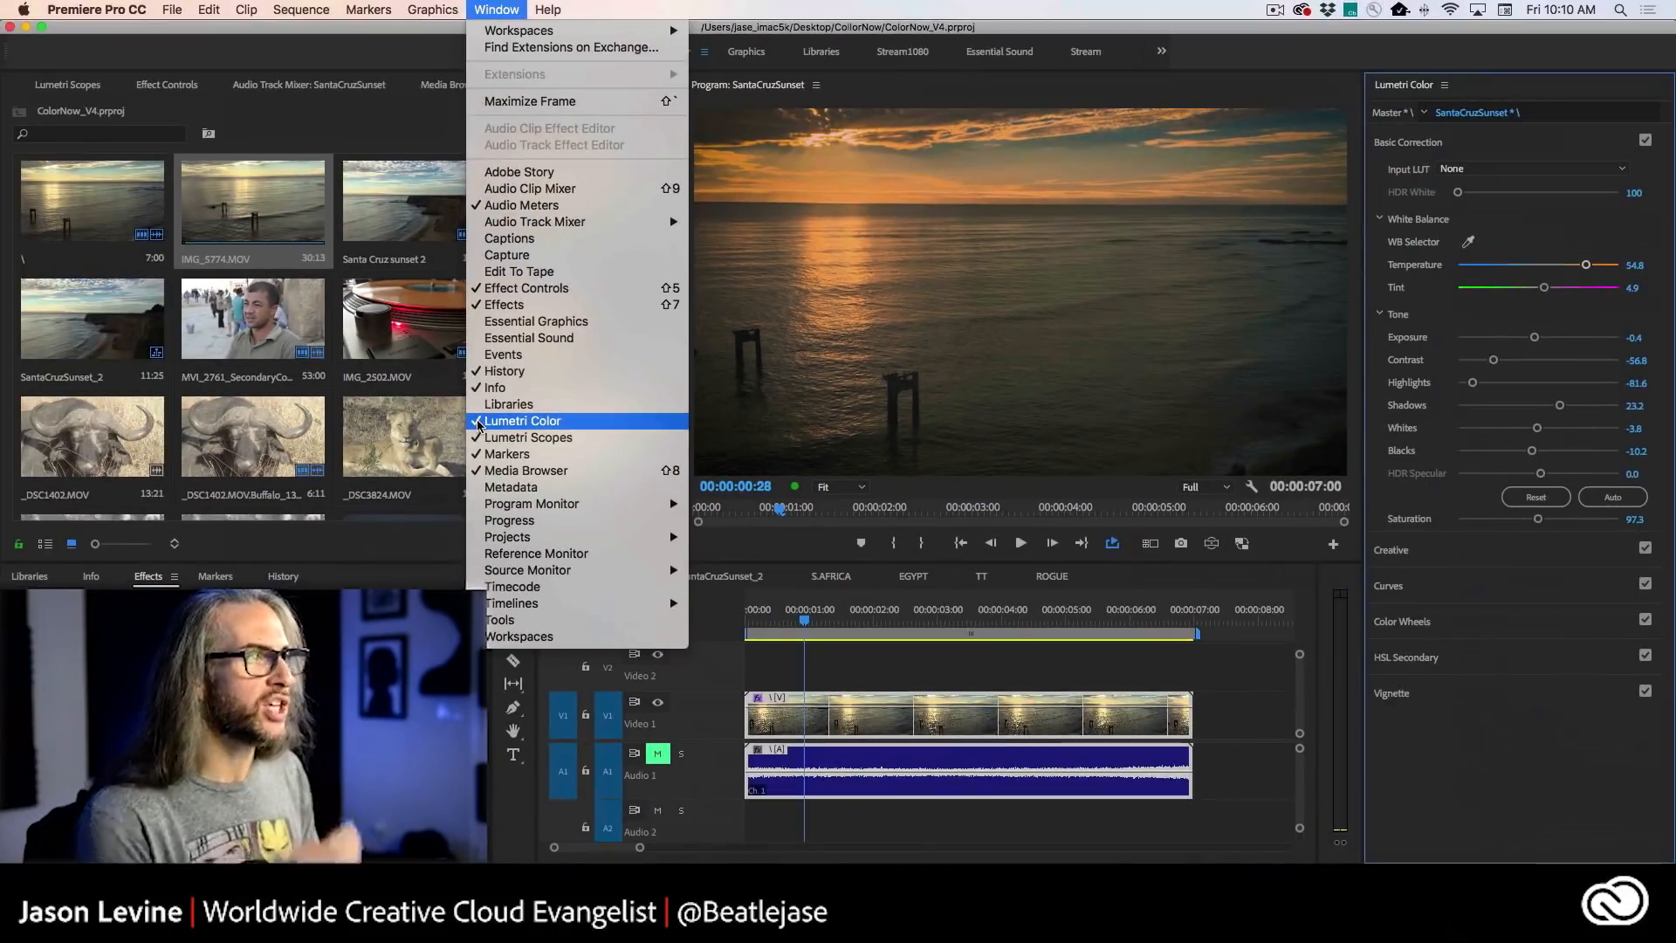
left_click(587, 4)
left_click(522, 5)
mouse_move(506, 30)
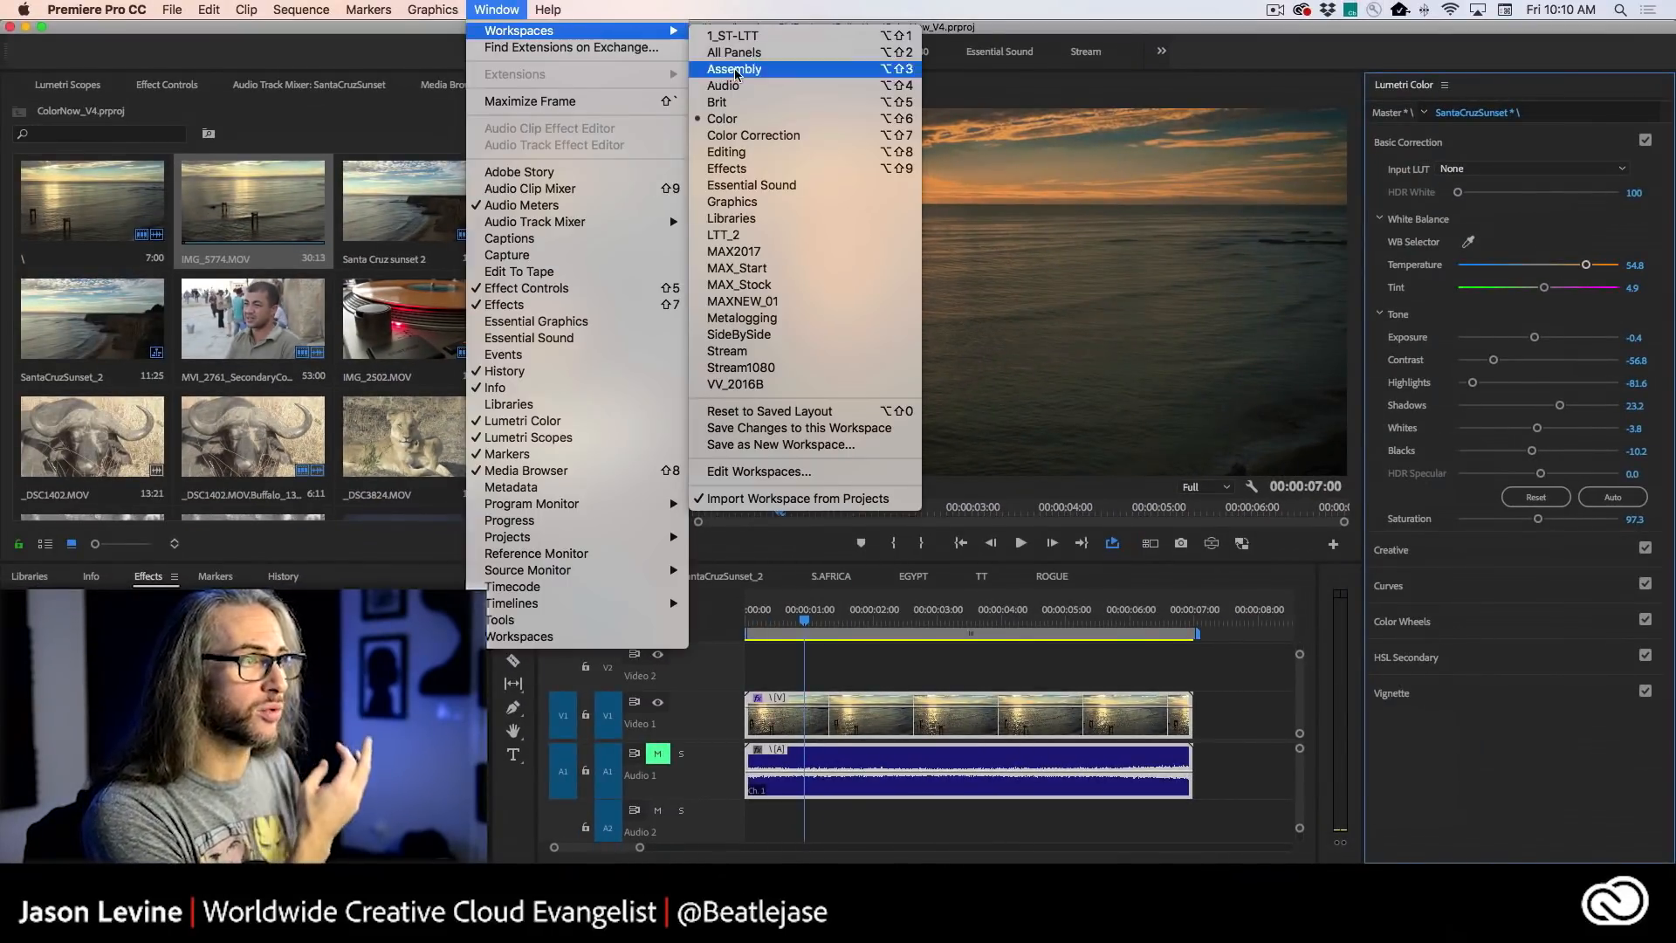
left_click(788, 120)
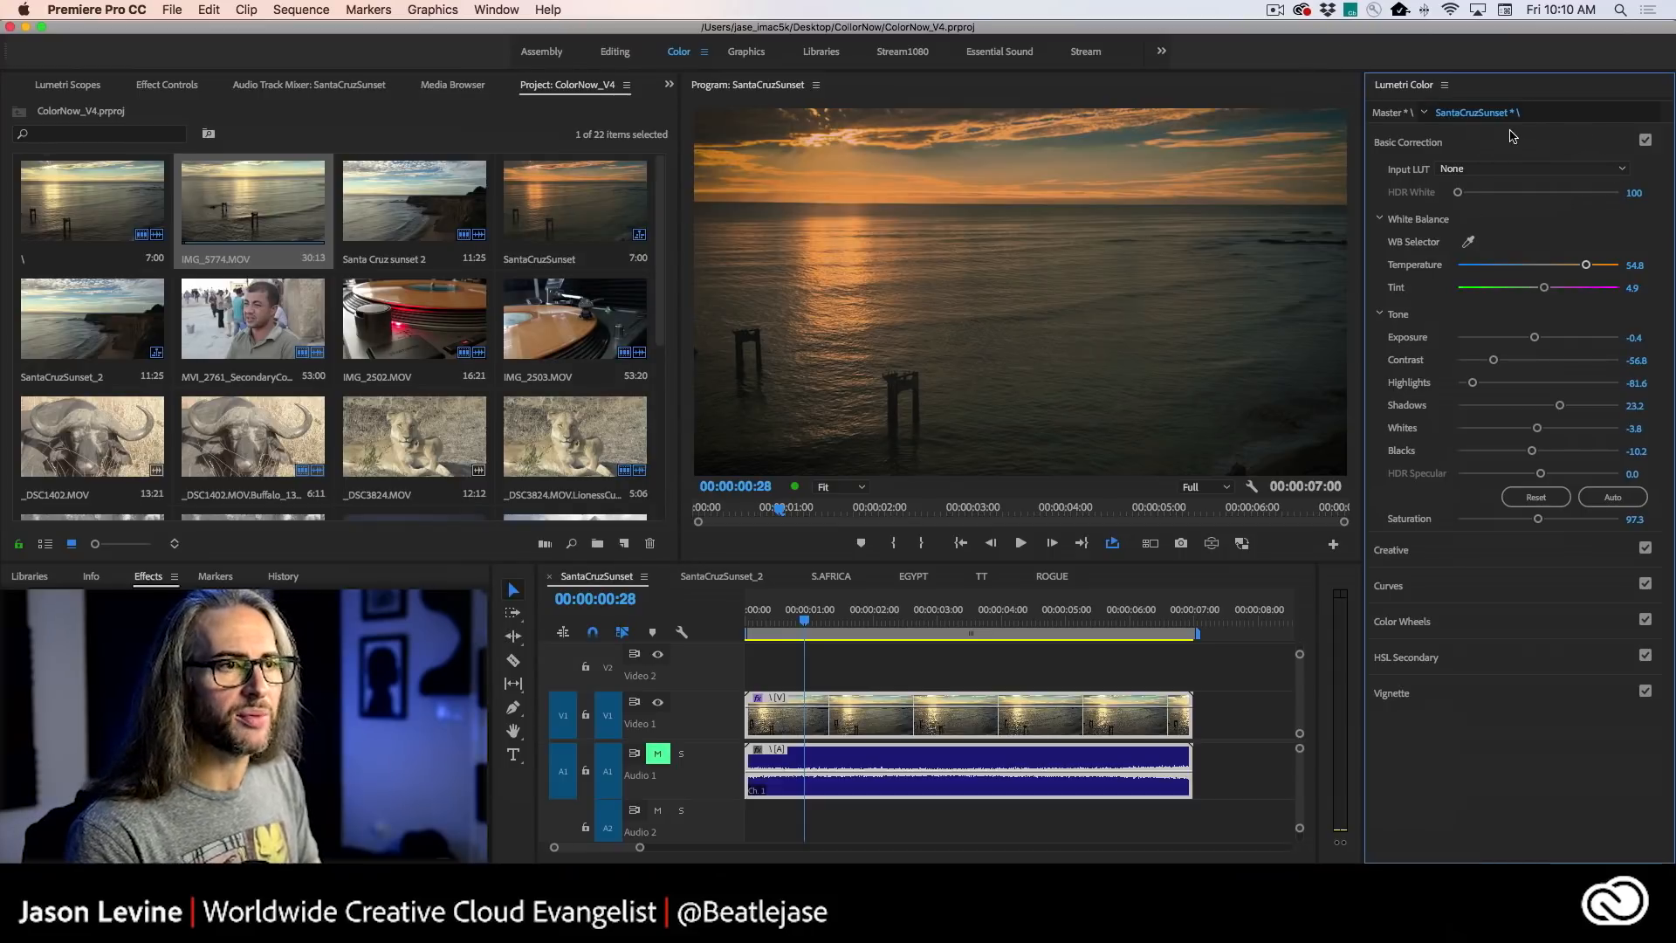
- Examine the Basic Correction and Creative sections of Lumetri Color, comparing them with the editing controls in Lightroom CC
left_click(1512, 140)
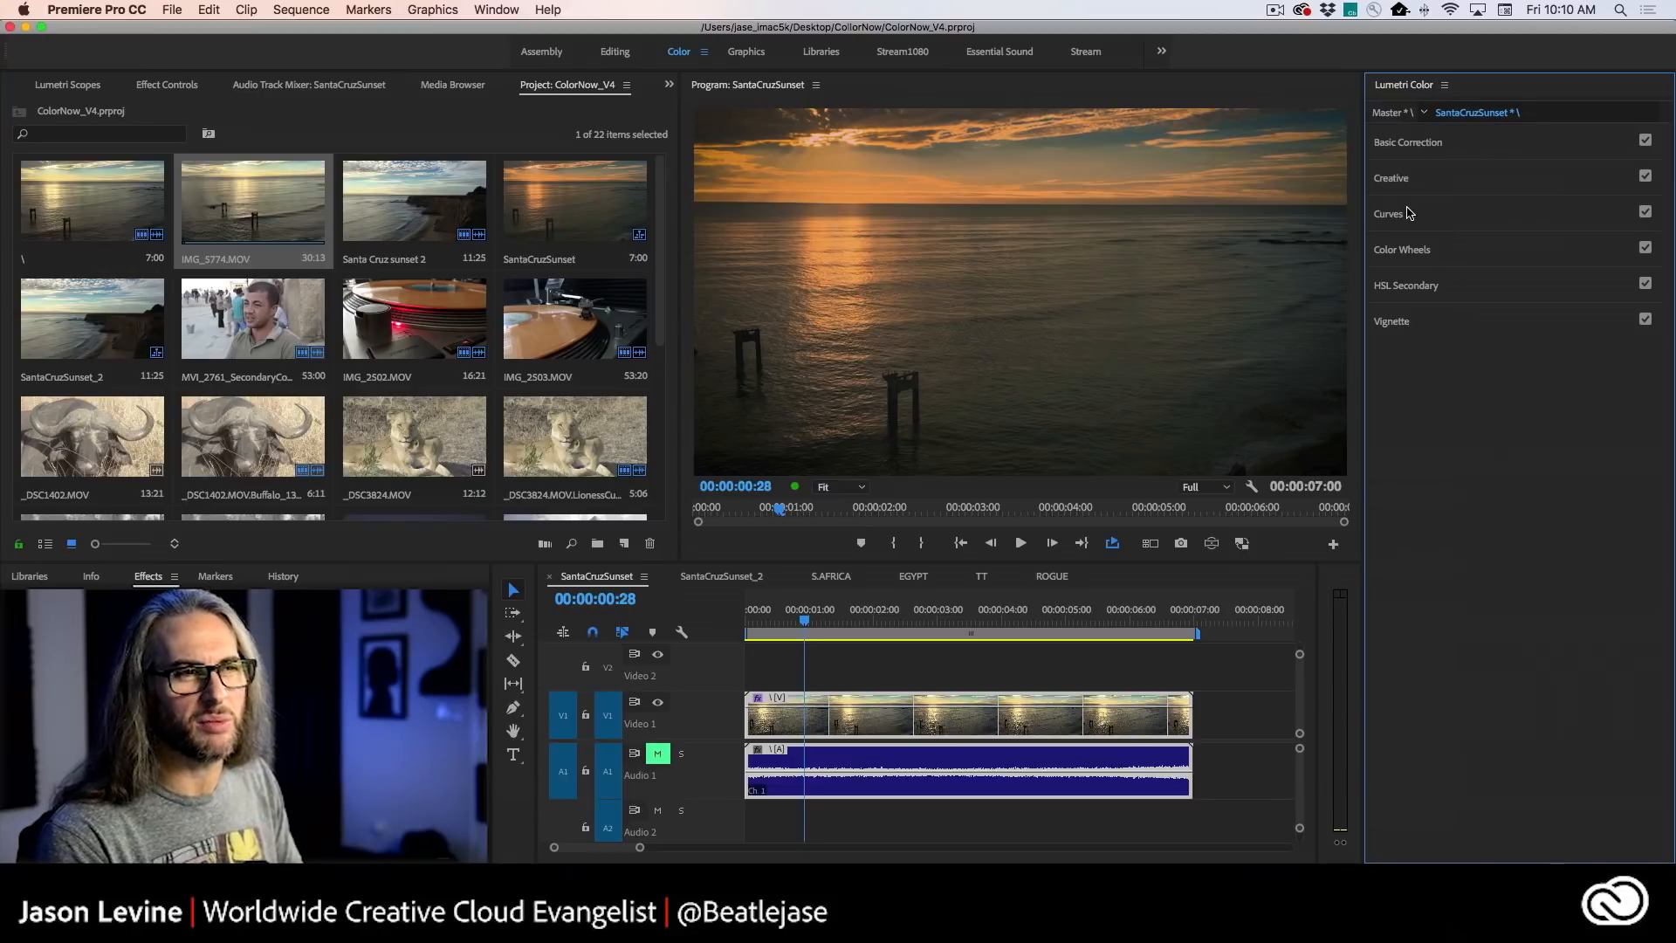
left_click(1467, 149)
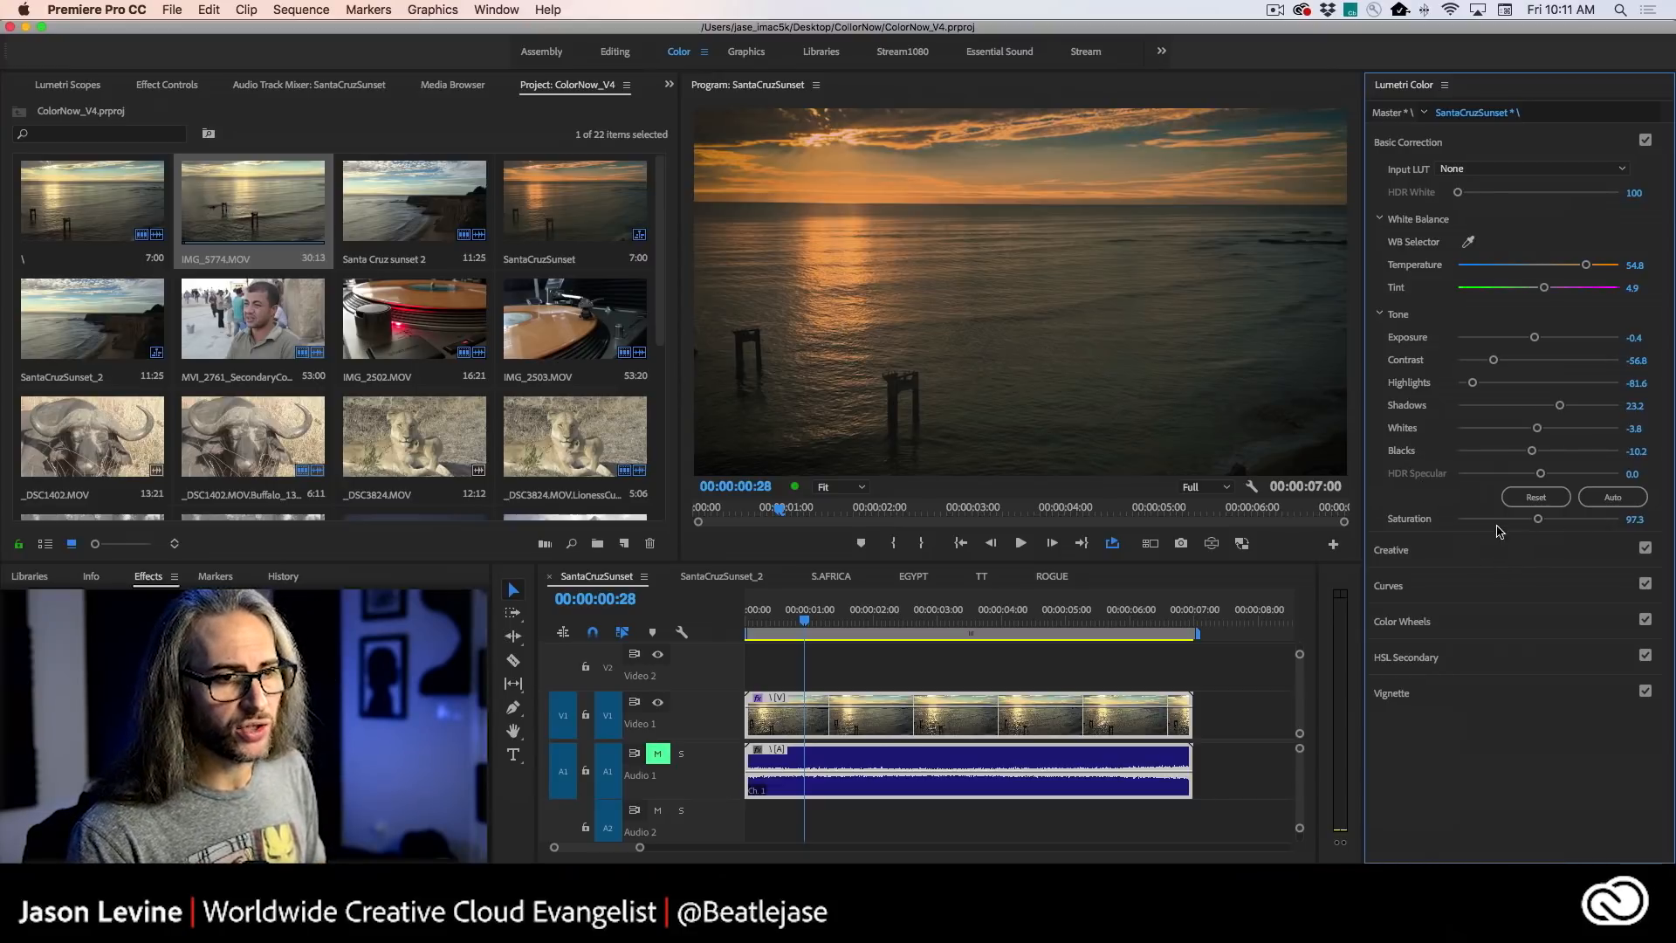
left_click(1510, 550)
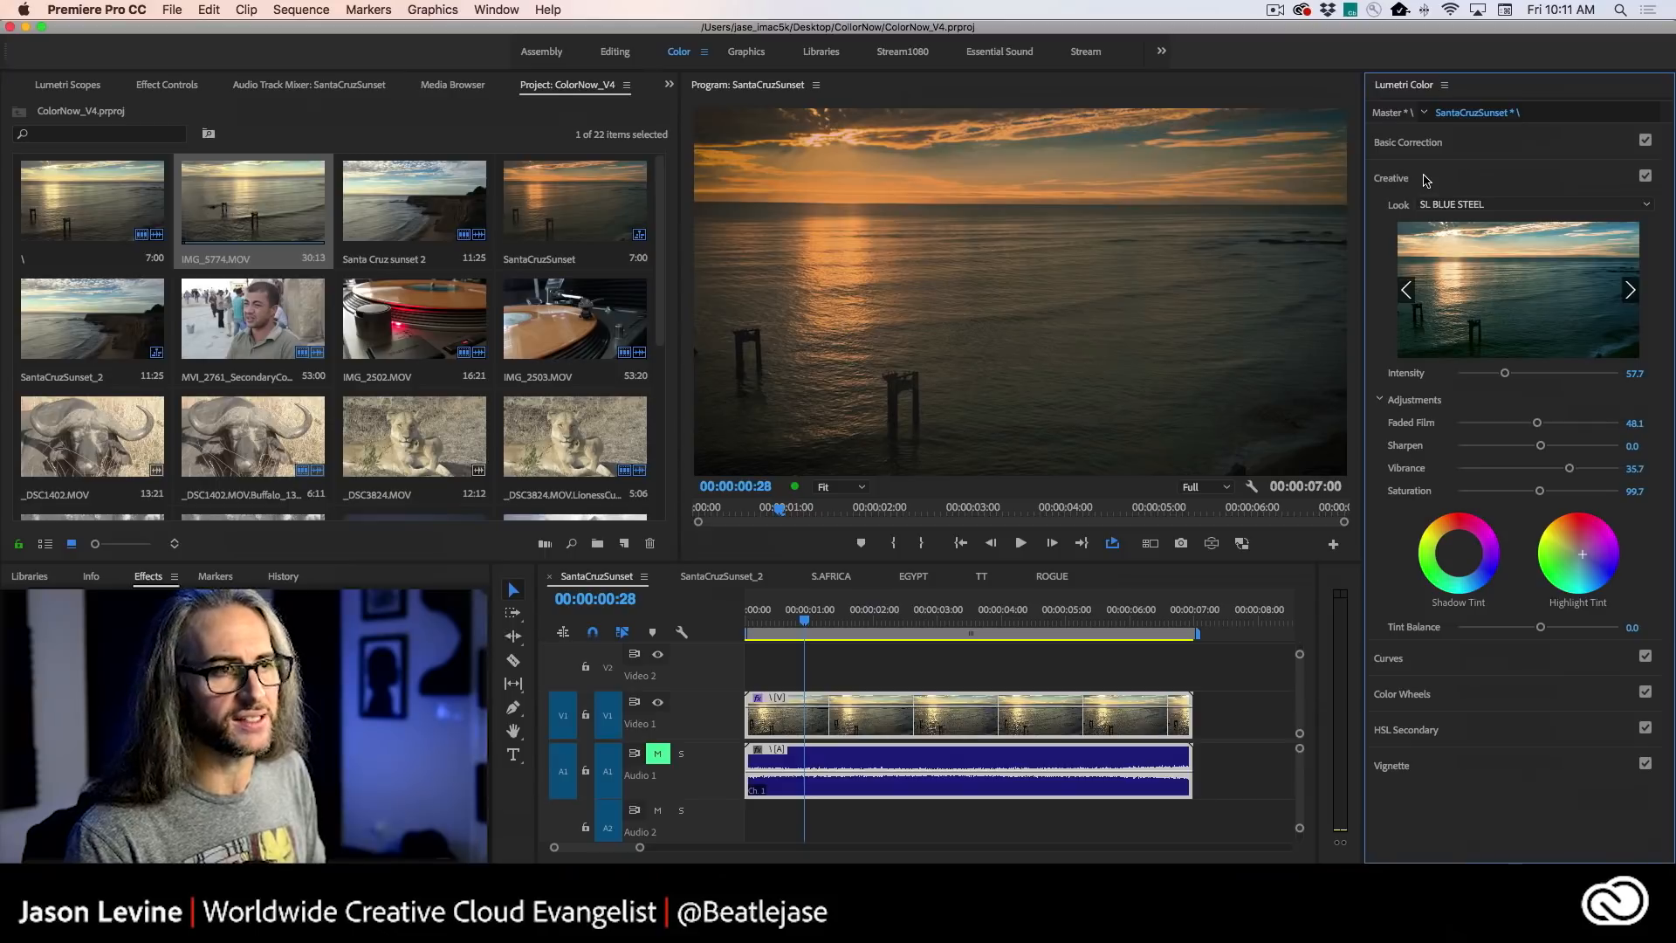
key("super+Tab")
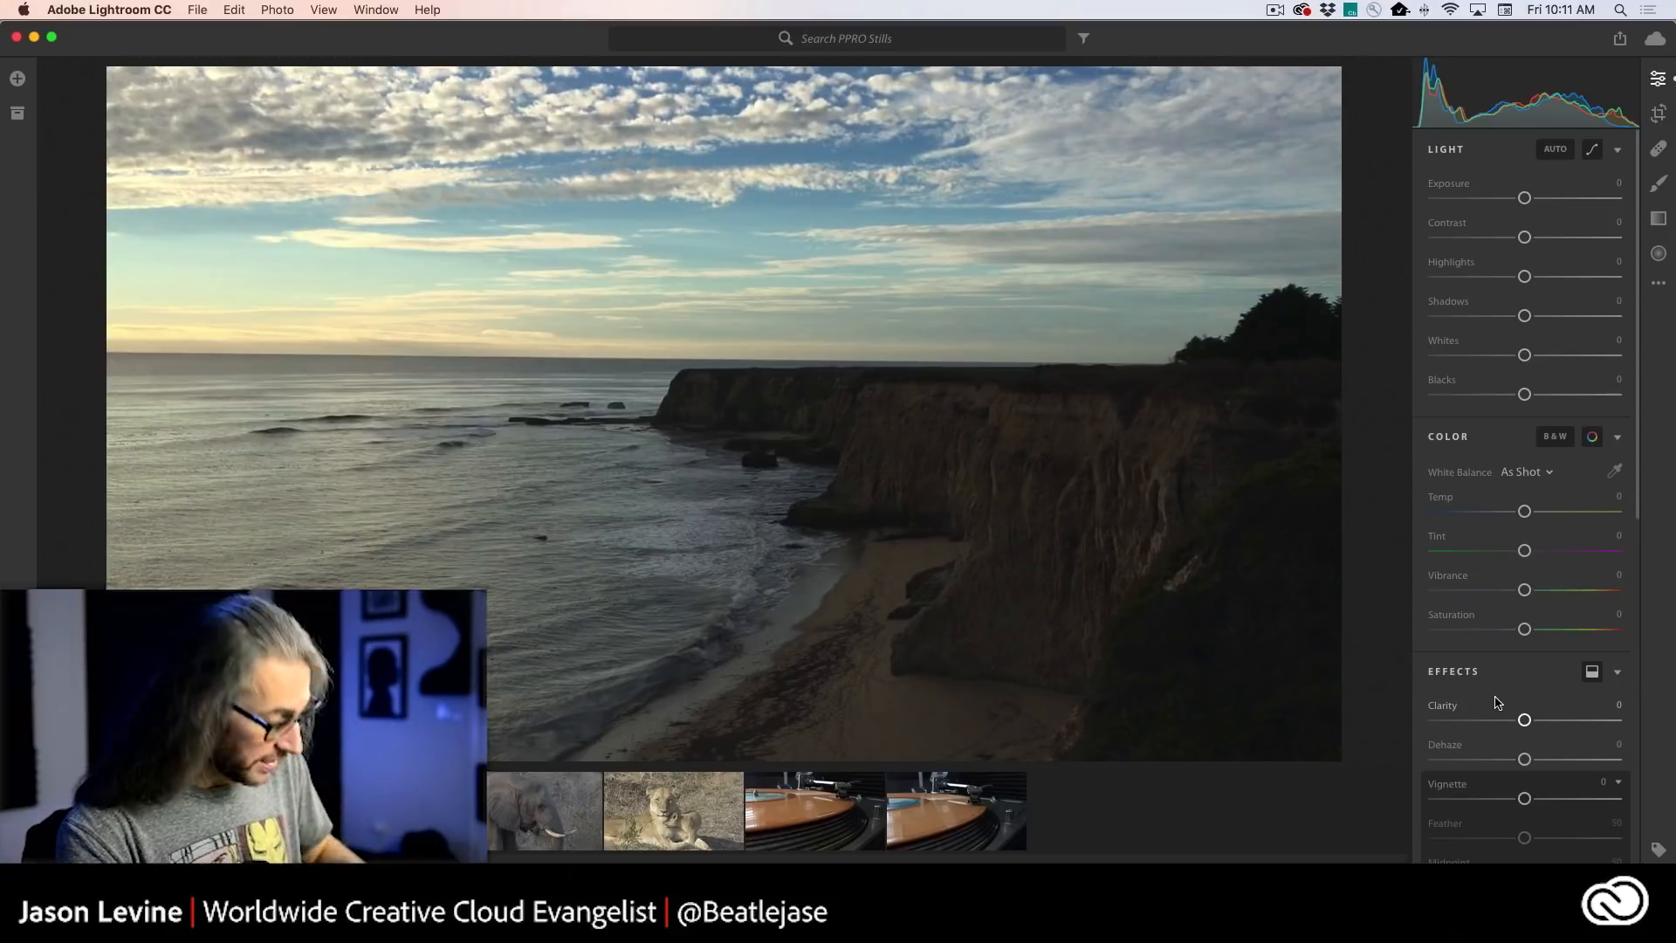
key("super+Tab")
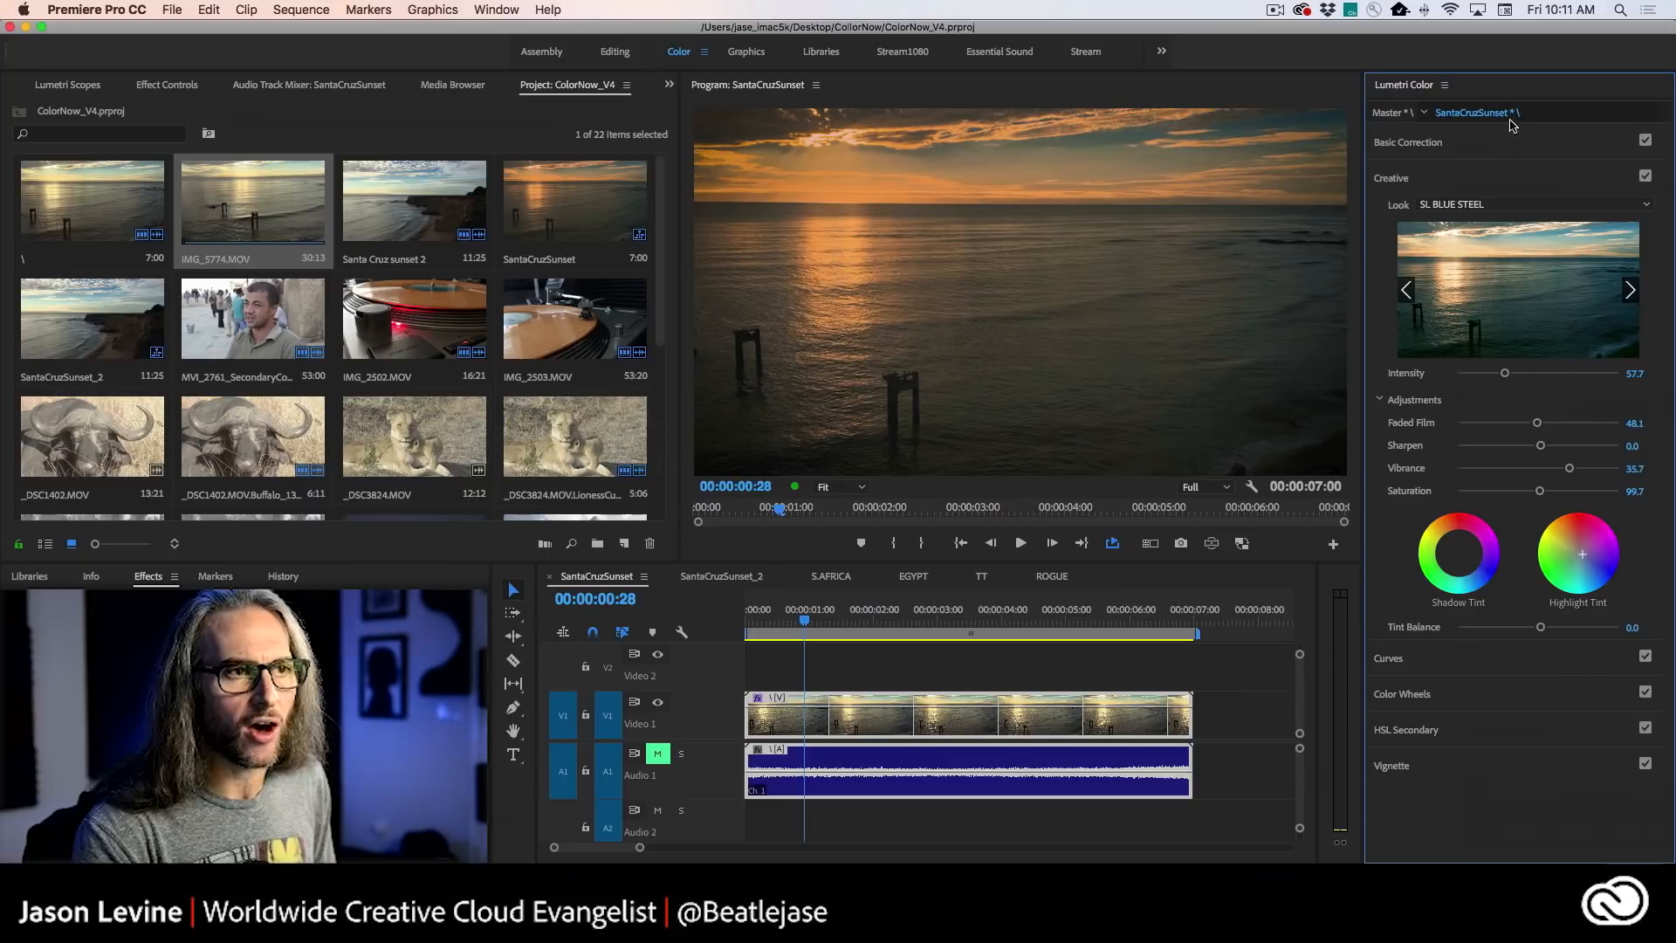
left_click(1519, 144)
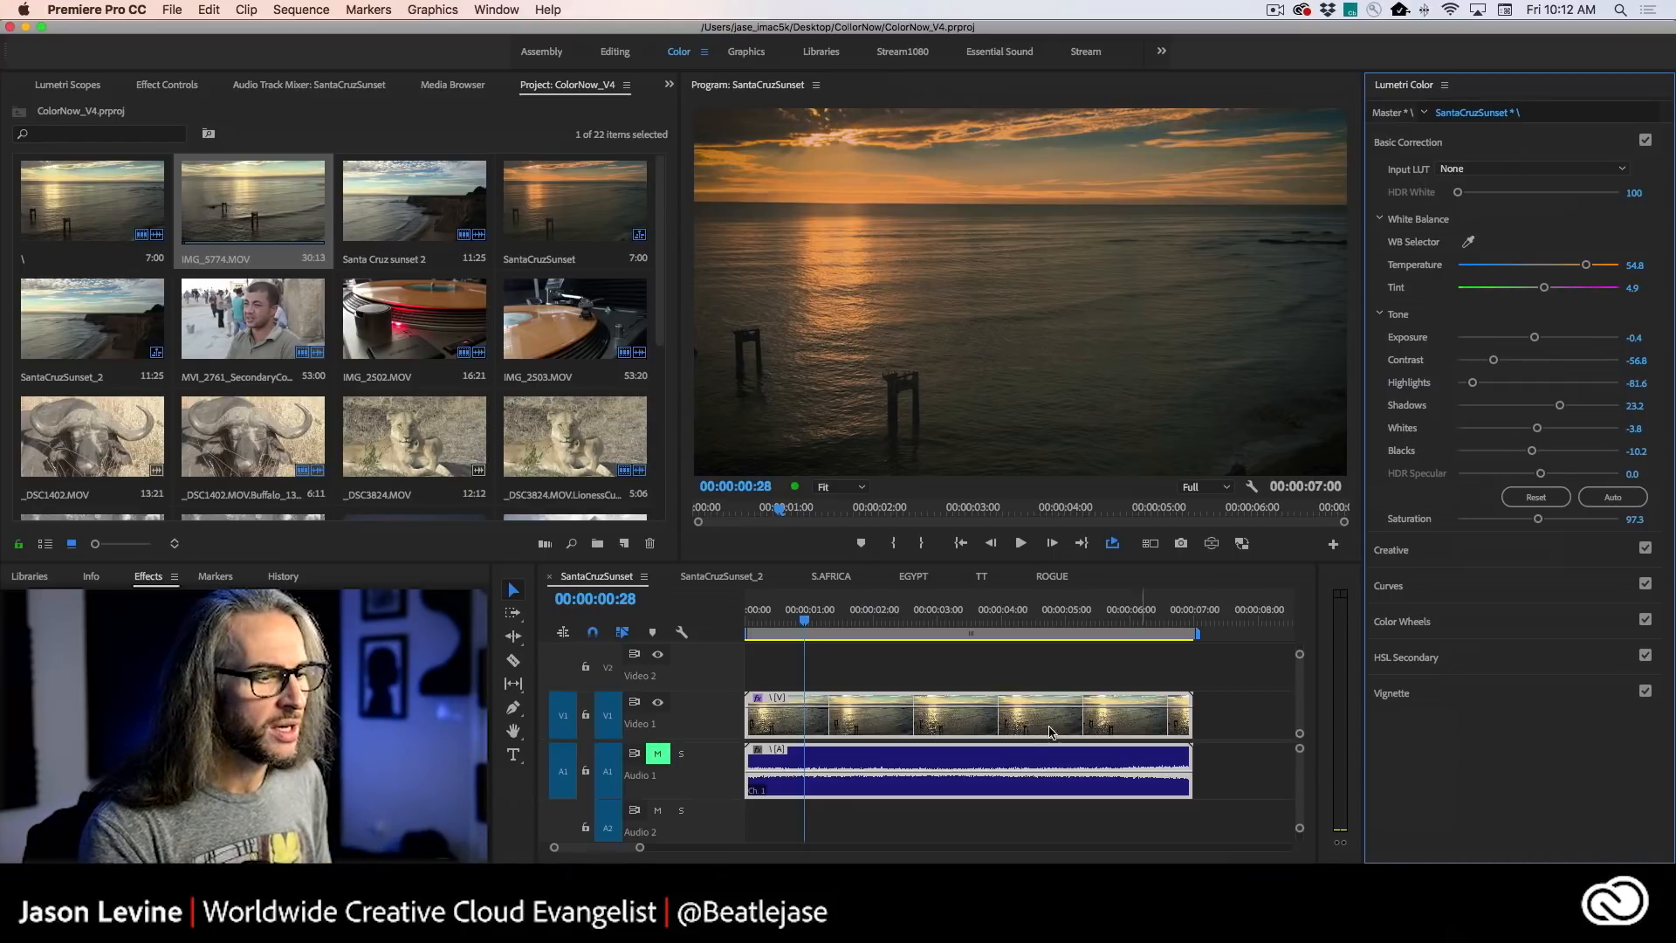
- Open the SantaCruzSunset_2 sequence and switch to Lightroom CC
left_click(717, 577)
left_click(1263, 907)
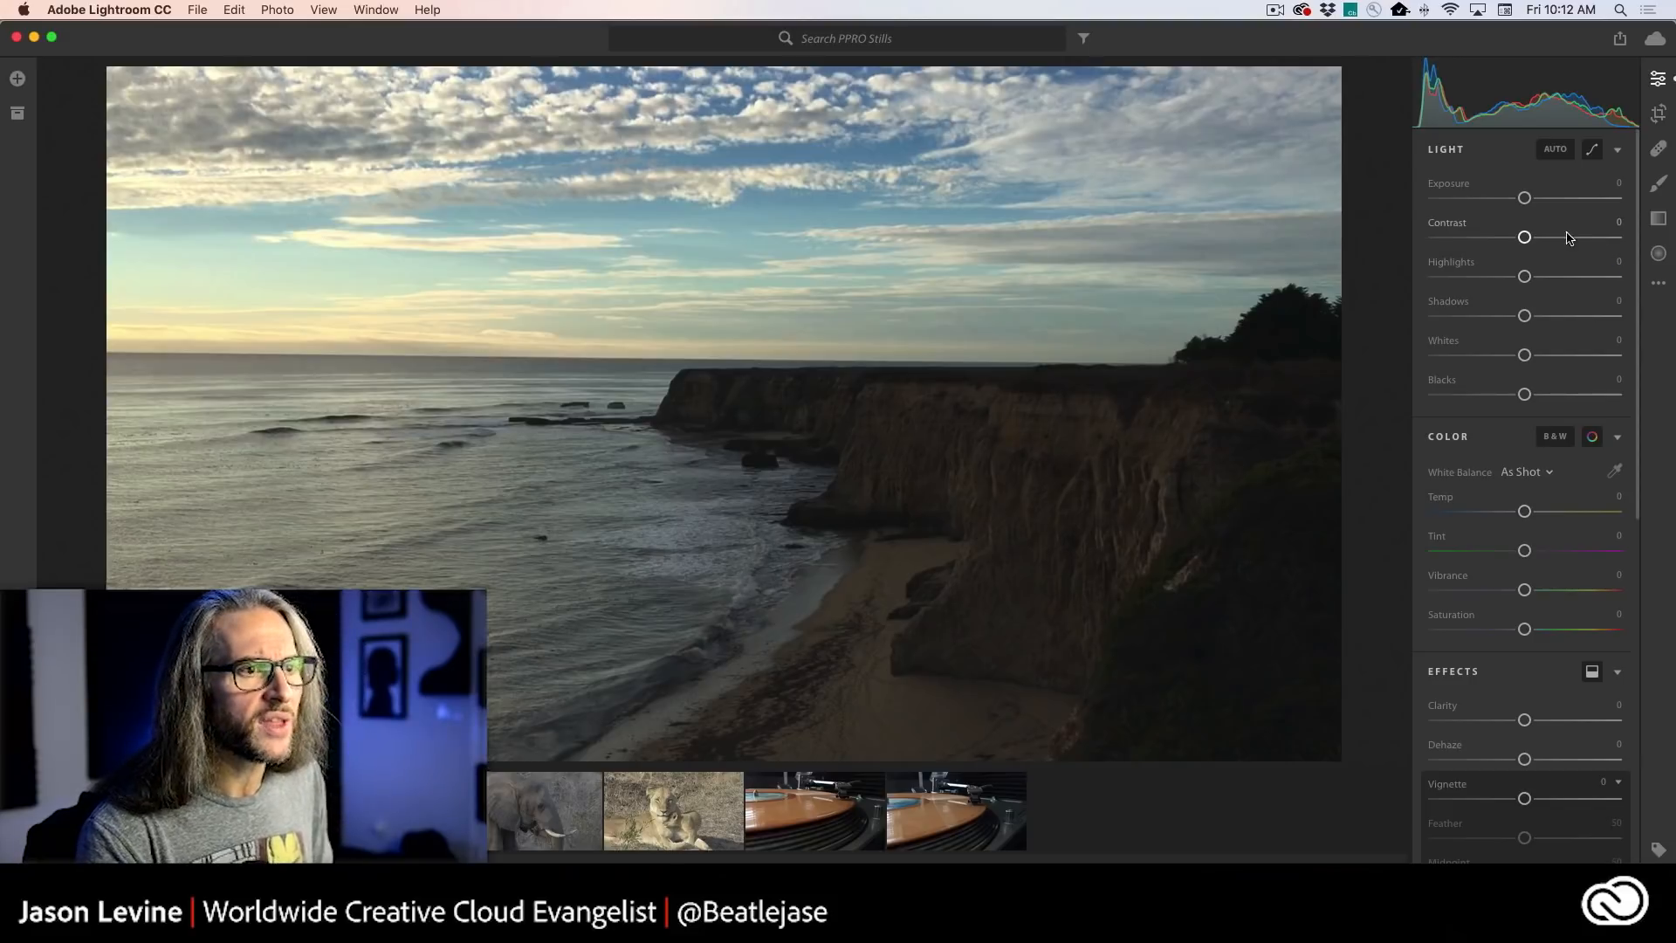
- Set the cliff still's Exposure to -0.05 and Contrast to -25, and adjust its Highlights and Shadows
left_click_drag(1525, 200, 1502, 237)
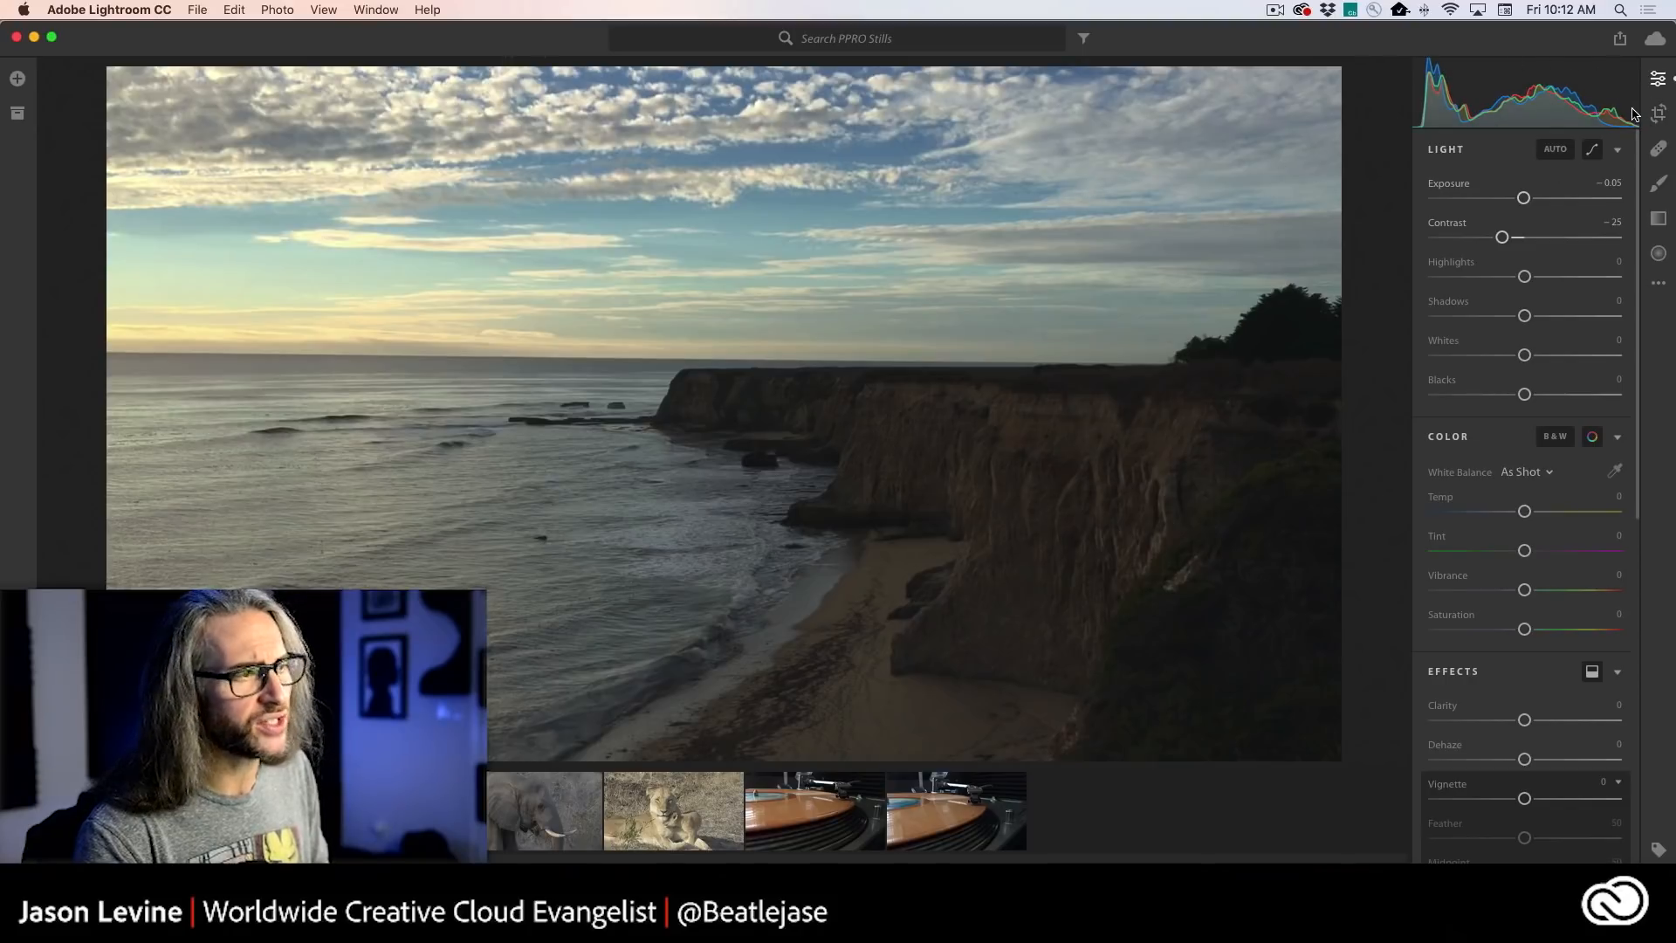
left_click_drag(1523, 277, 1535, 315)
scroll(1527, 349, "down", 5)
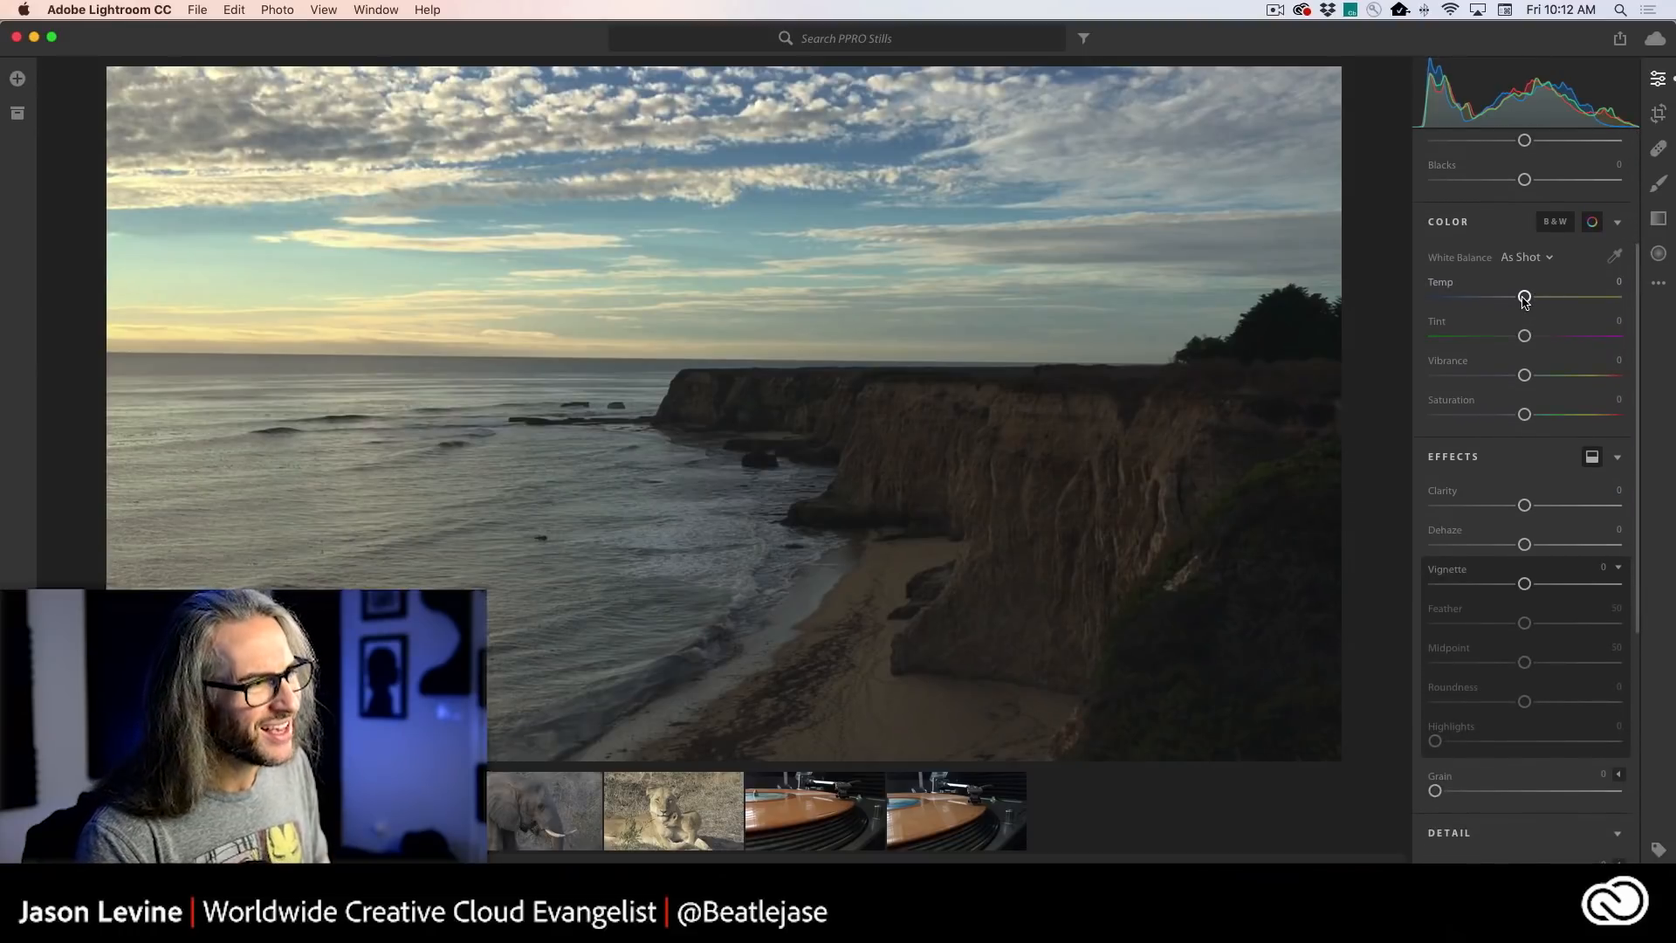
- Set the cliff still's Temp to +9, Tint to +10, Vibrance to +8 and Saturation to +6
left_click(1524, 297)
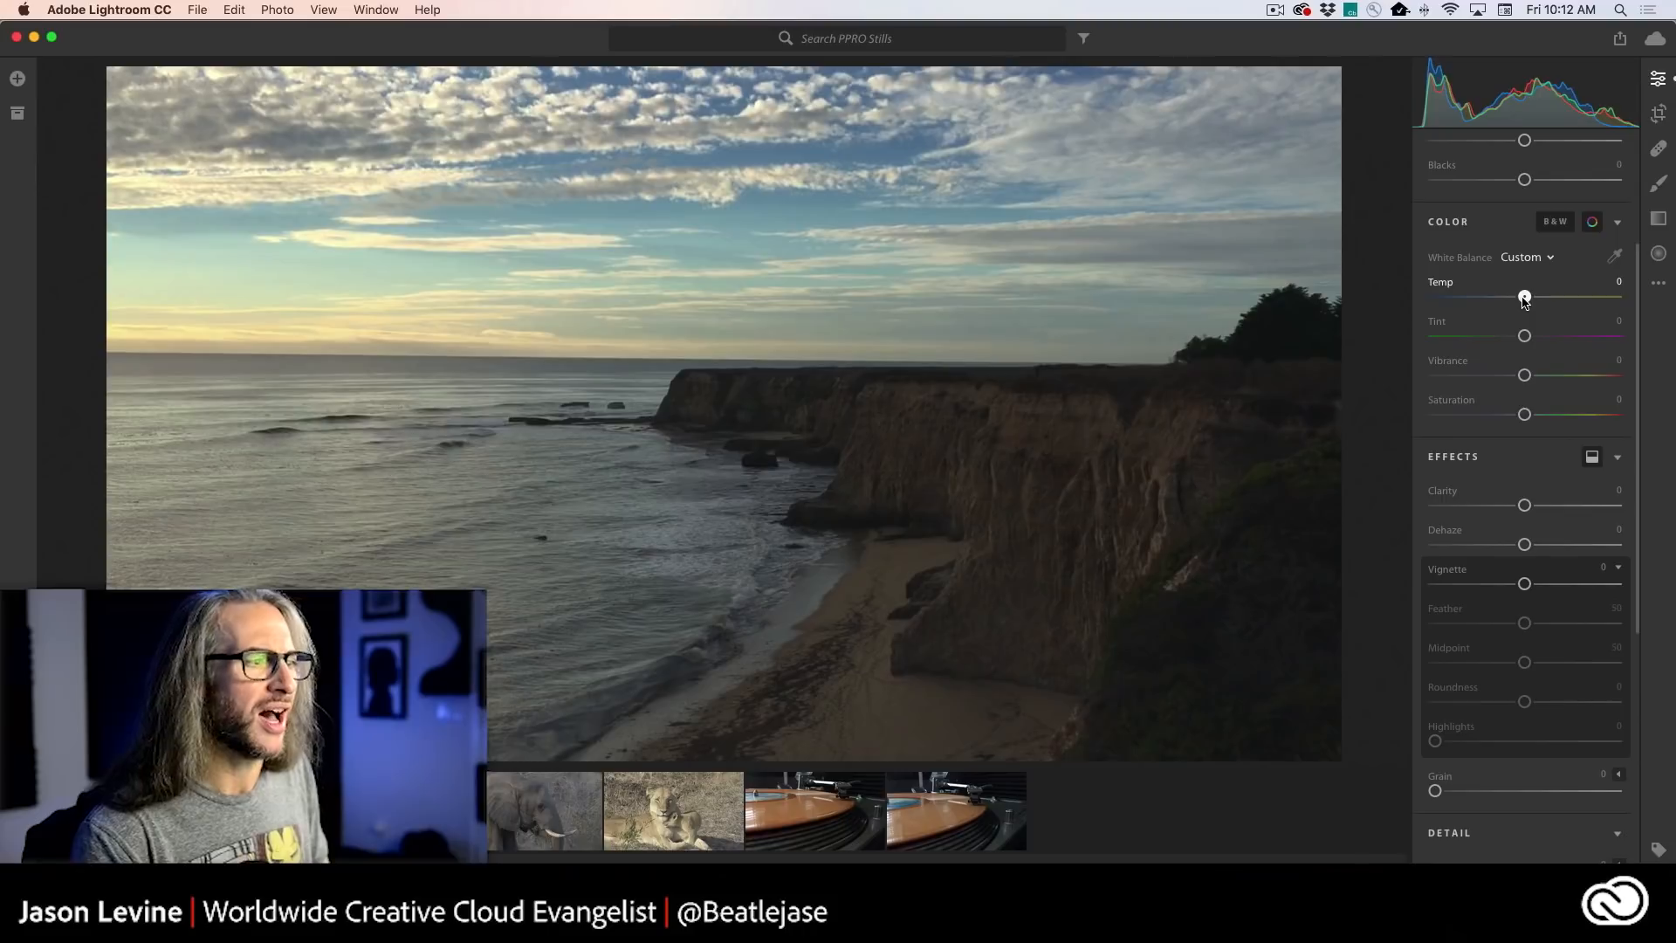
left_click_drag(1524, 300, 1515, 300)
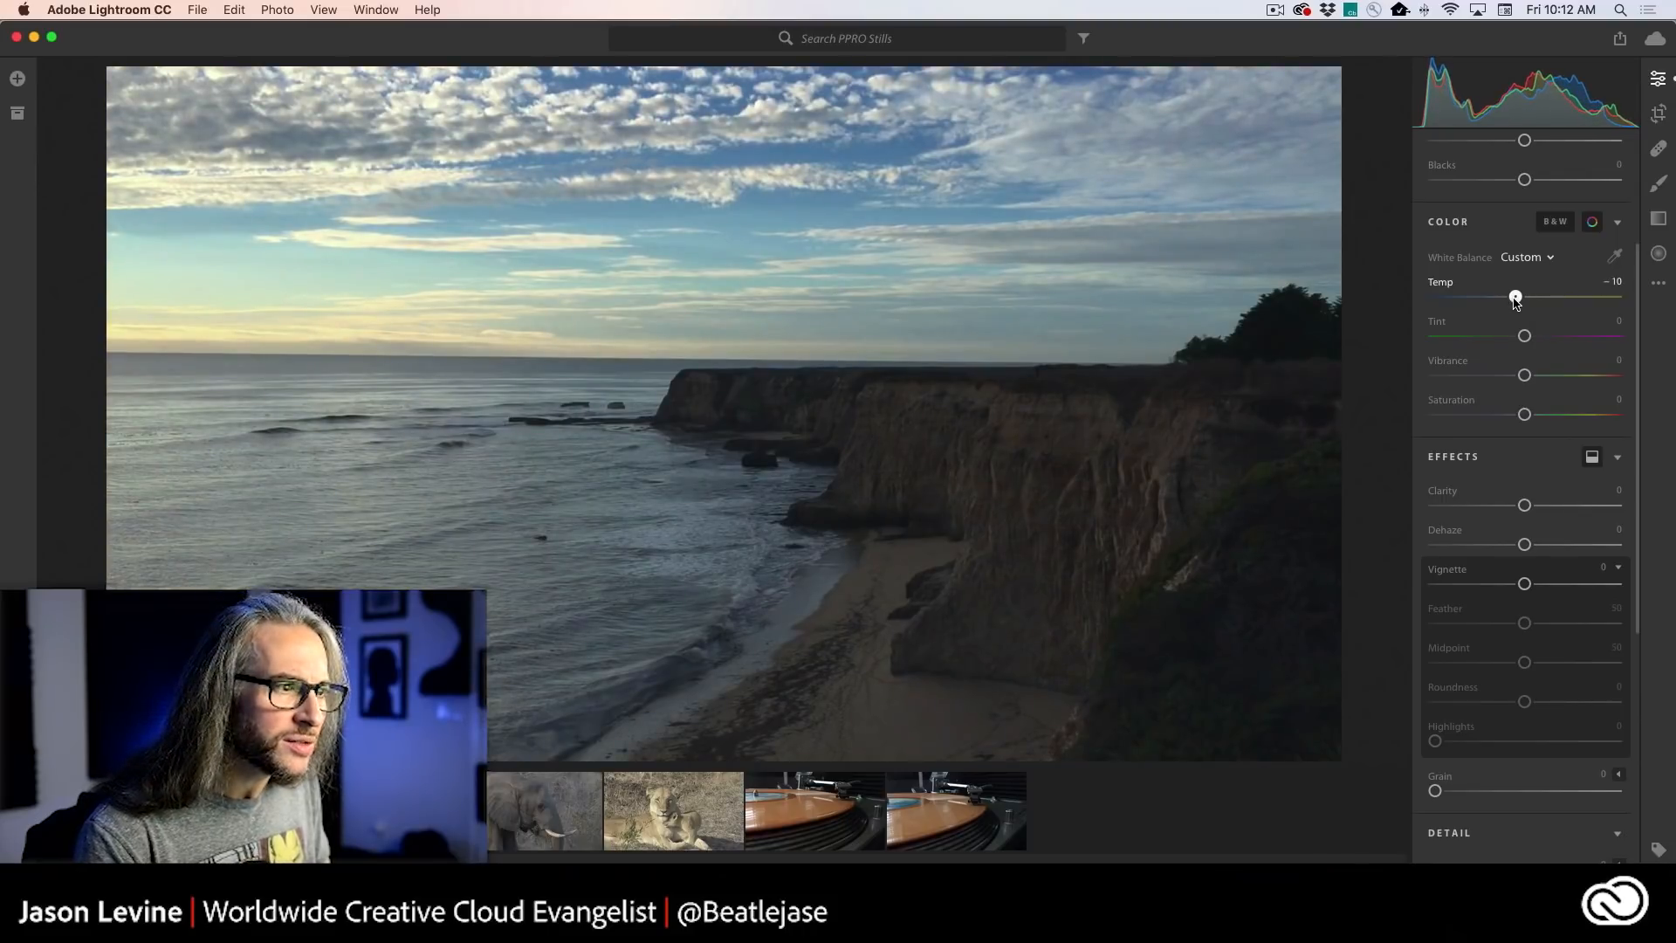
left_click_drag(1516, 300, 1530, 300)
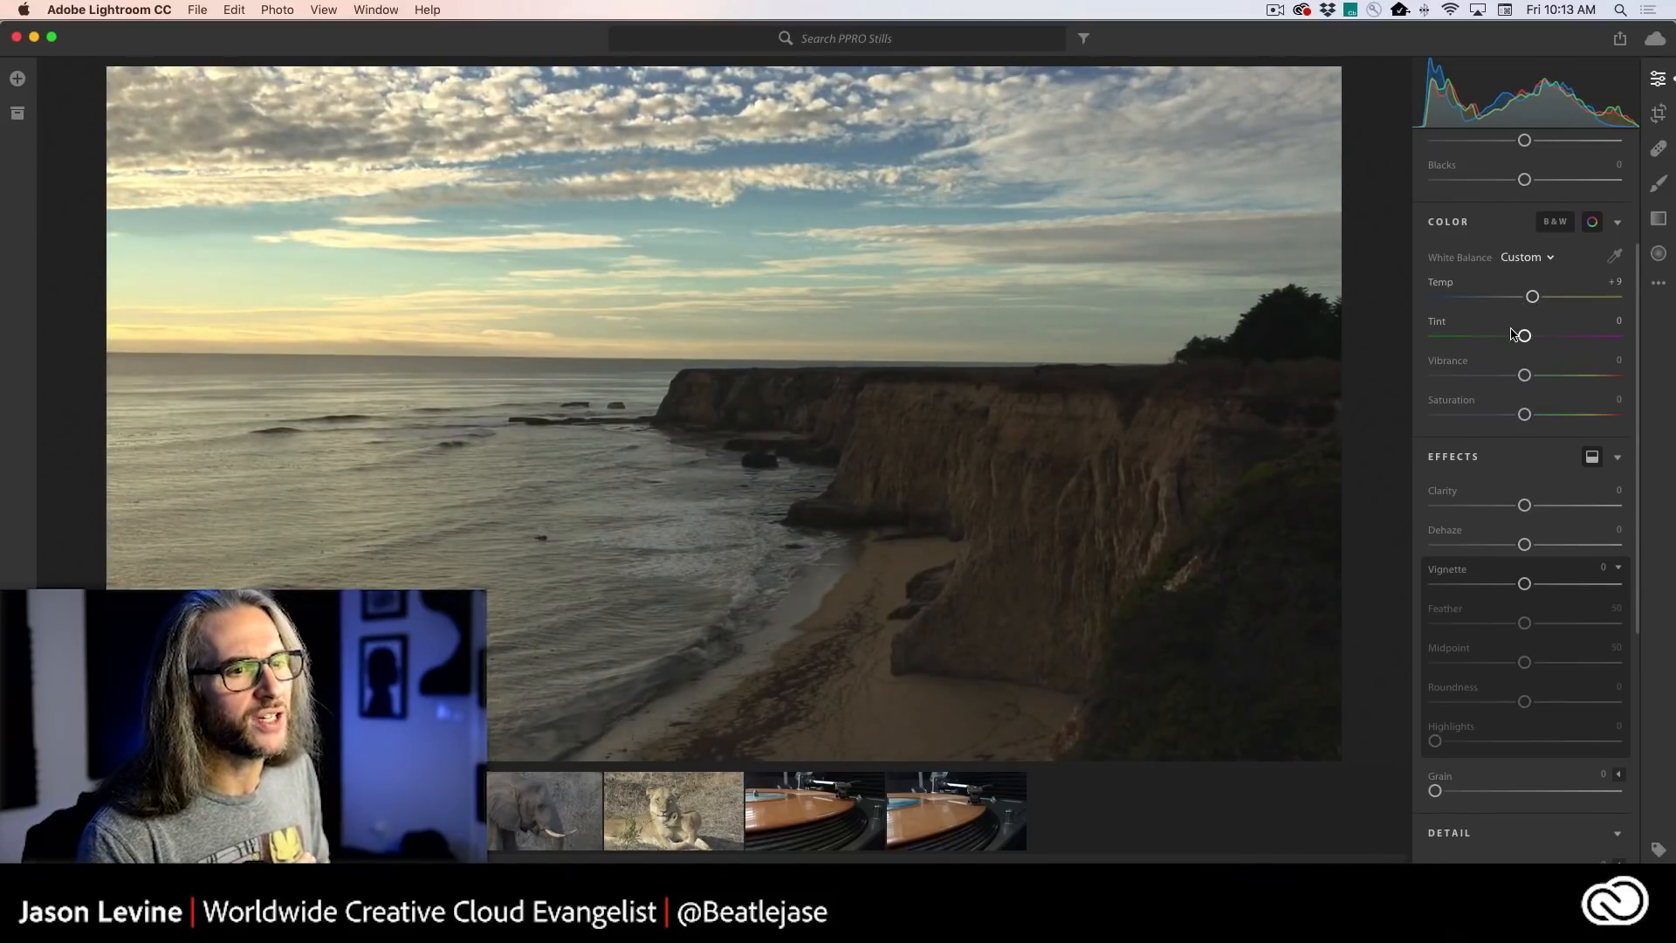
left_click_drag(1529, 340, 1535, 341)
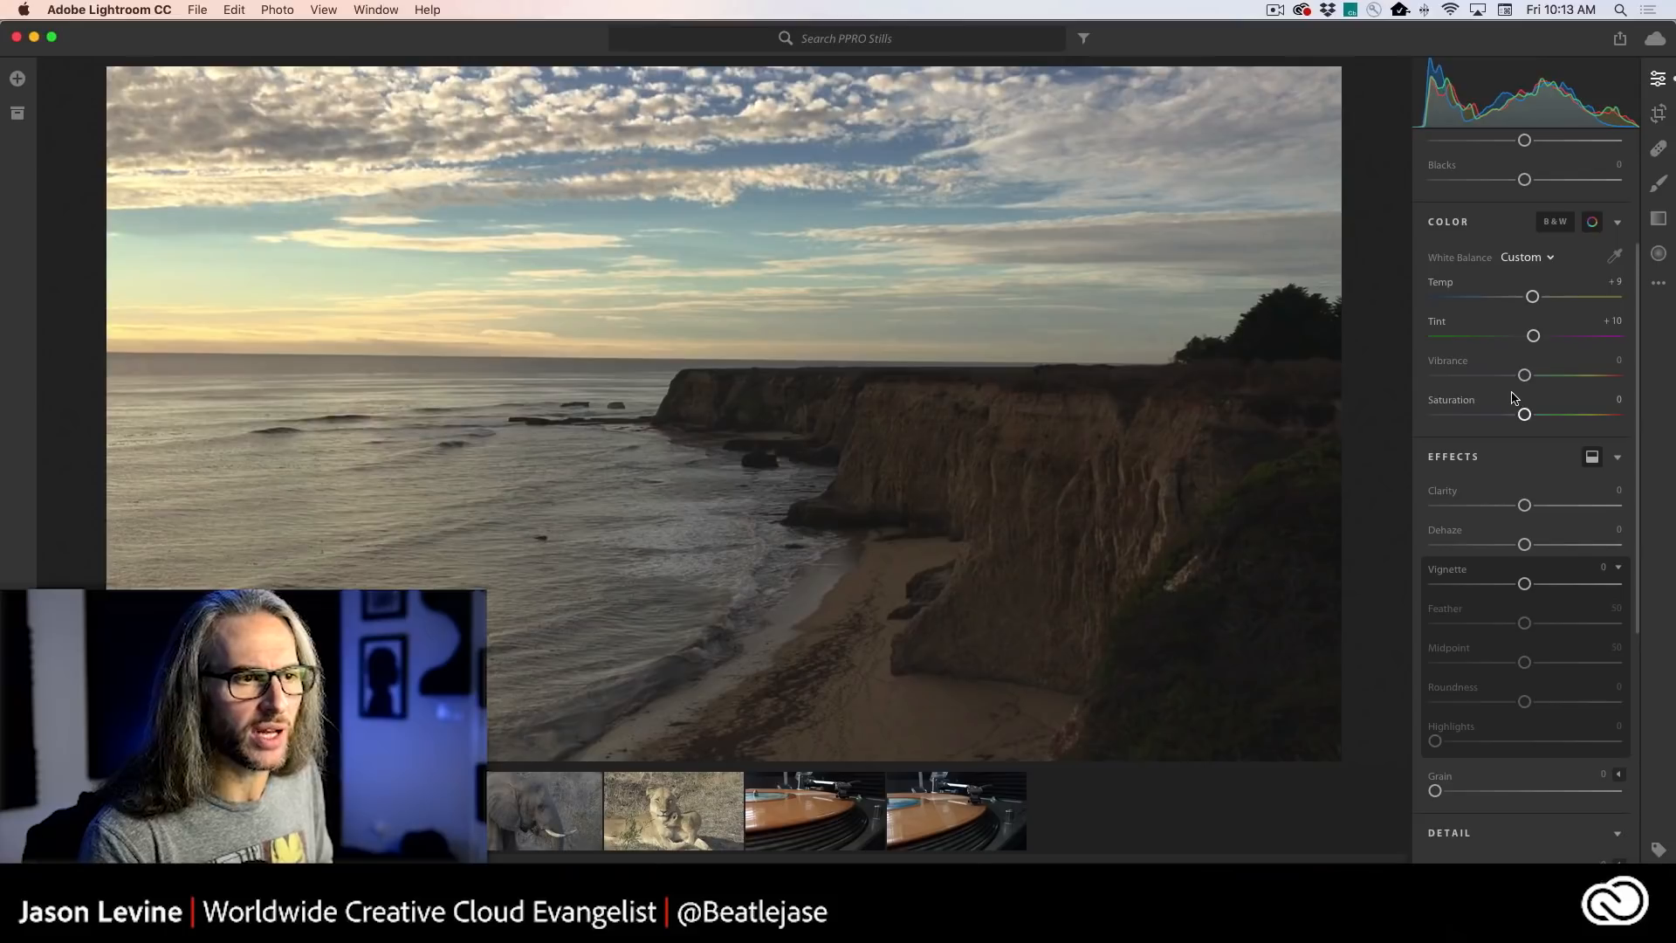
left_click_drag(1524, 375, 1530, 415)
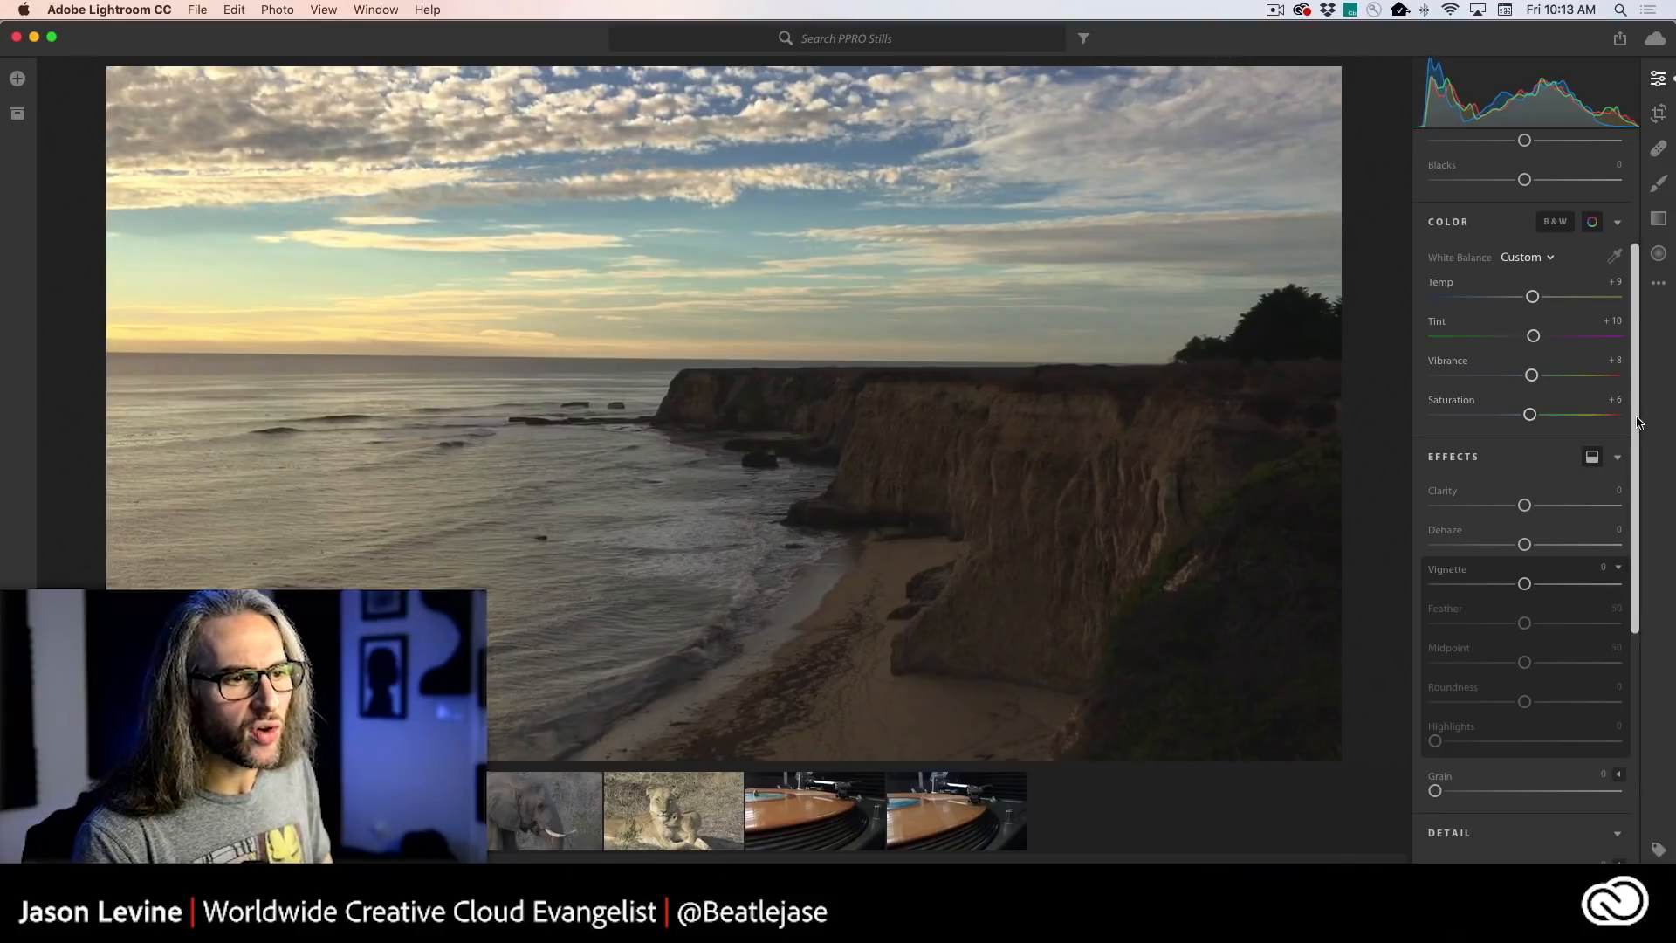
- Set the cliff still's Dehaze to +52 in the Effects settings
scroll(1641, 445, "down", 1)
scroll(1641, 445, "down", 3)
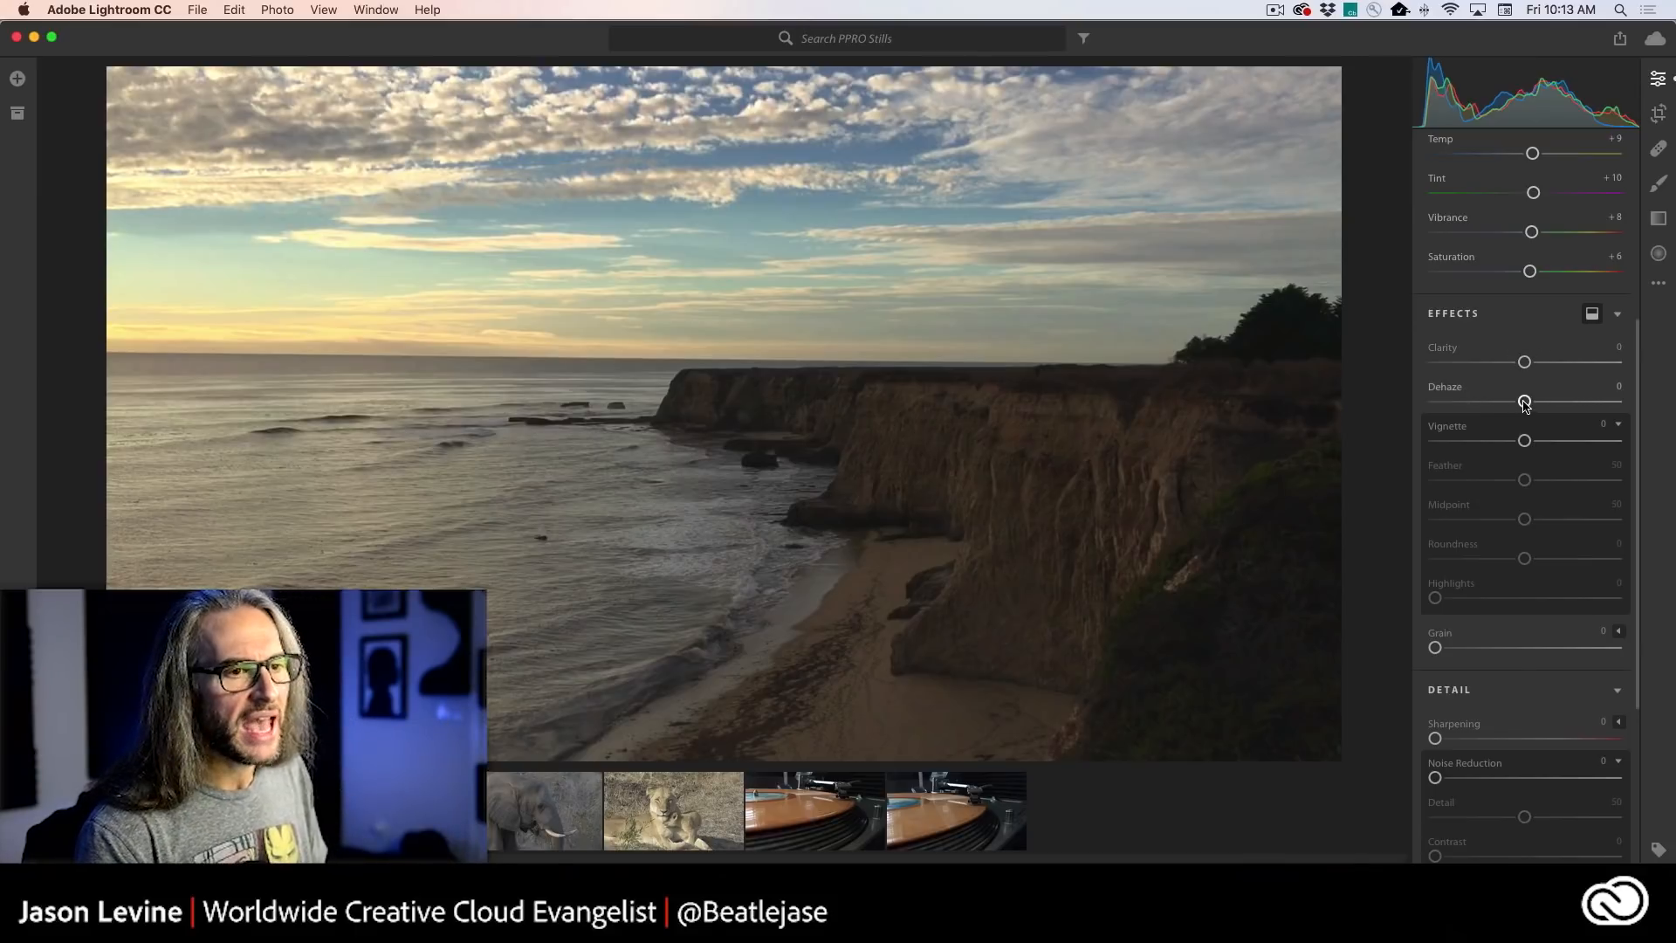
left_click_drag(1524, 401, 1570, 402)
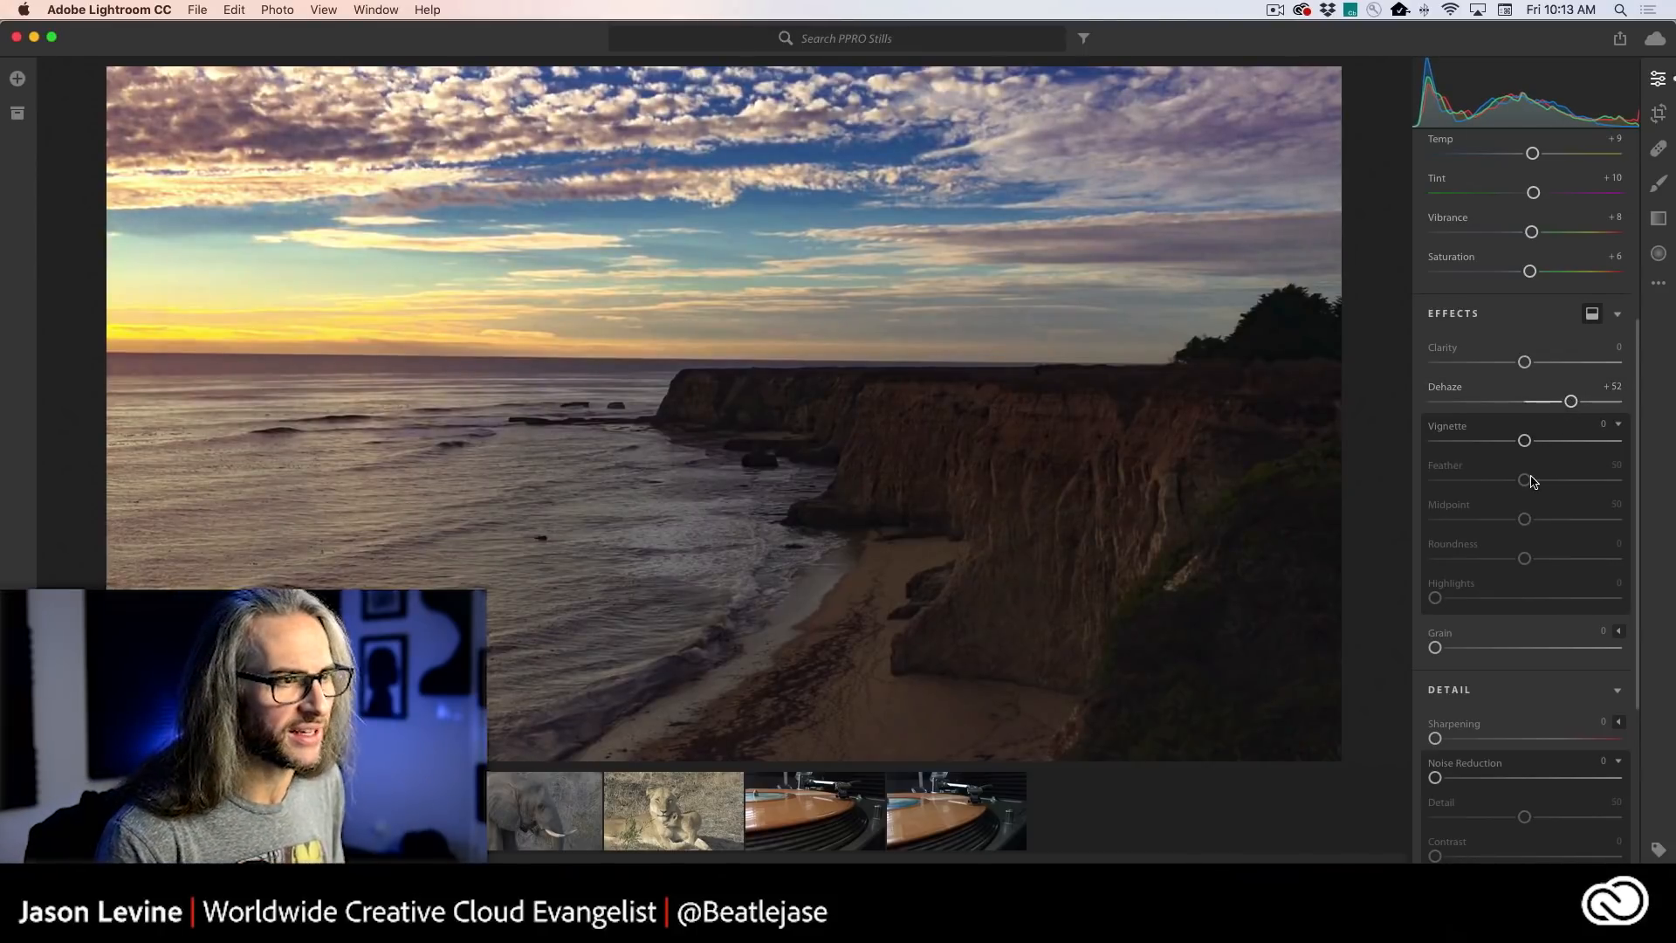
- Switch to Premiere Pro and examine the Input LUT options in Lumetri Color's Basic Correction section
key("super+Tab")
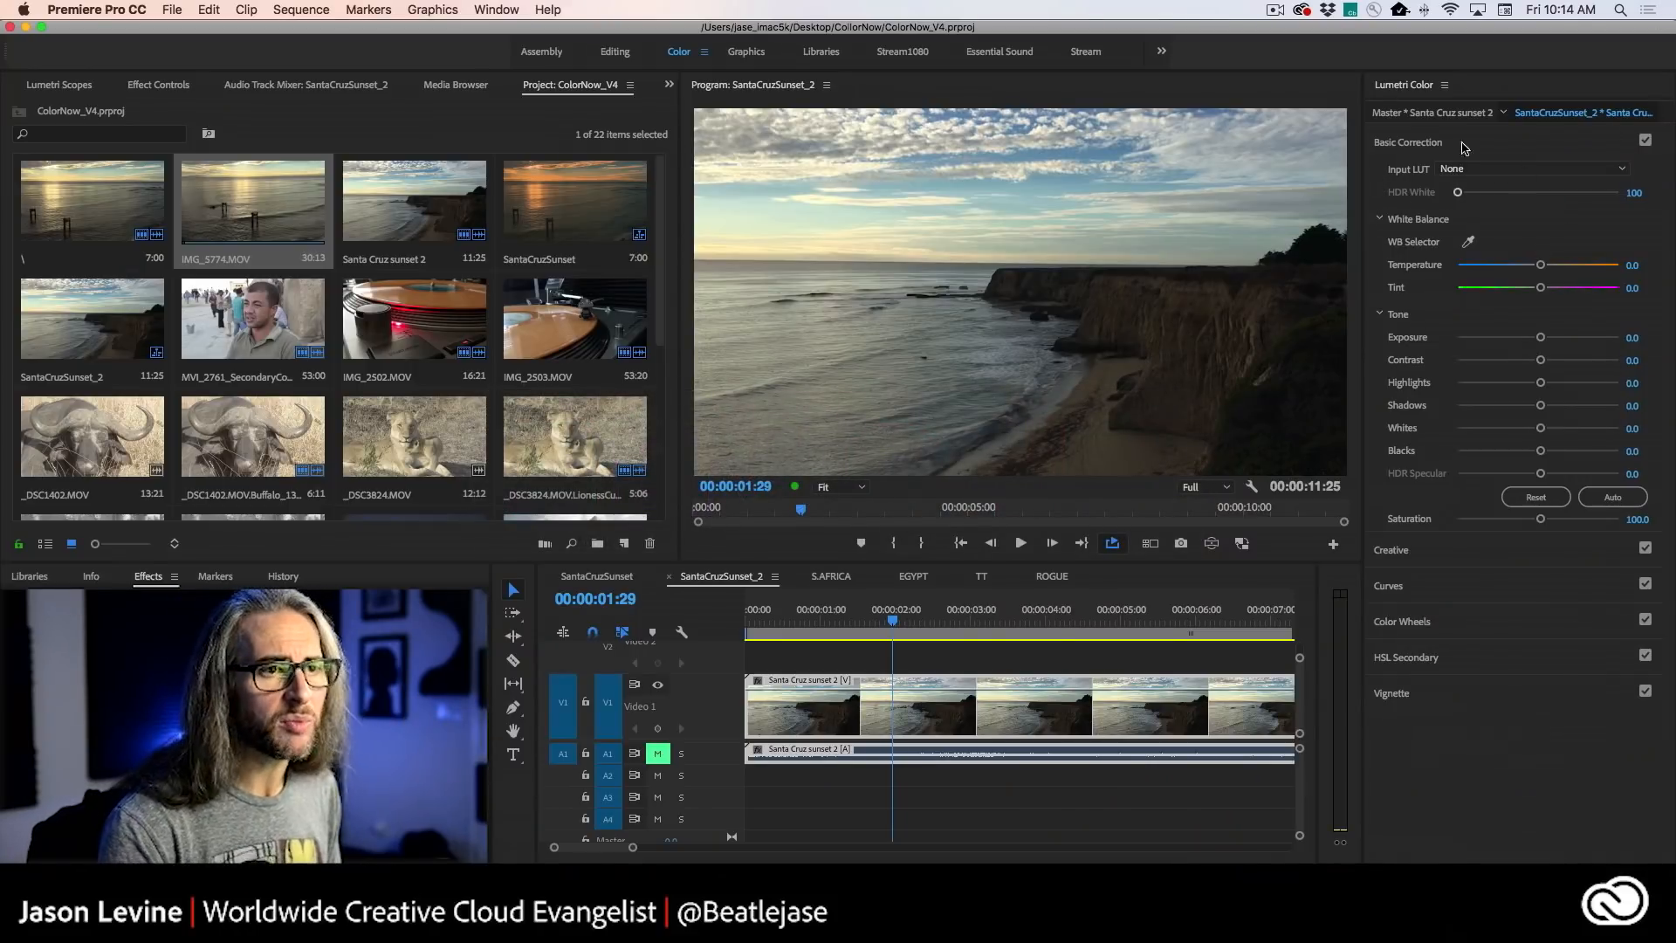
left_click(1557, 169)
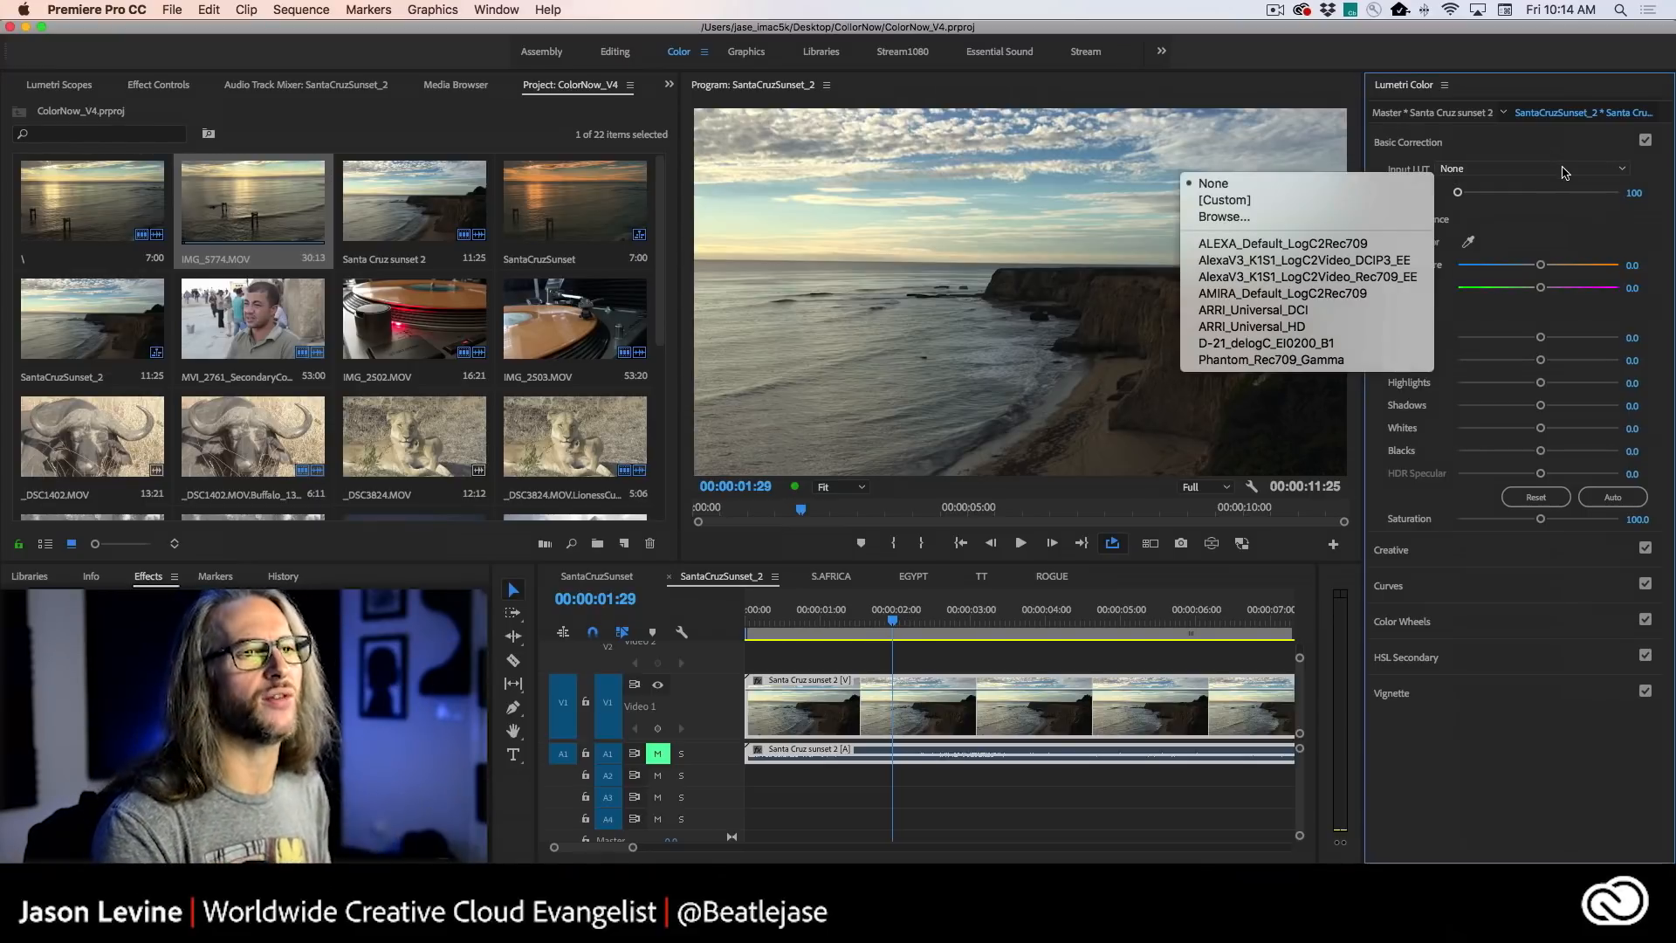
left_click(1539, 155)
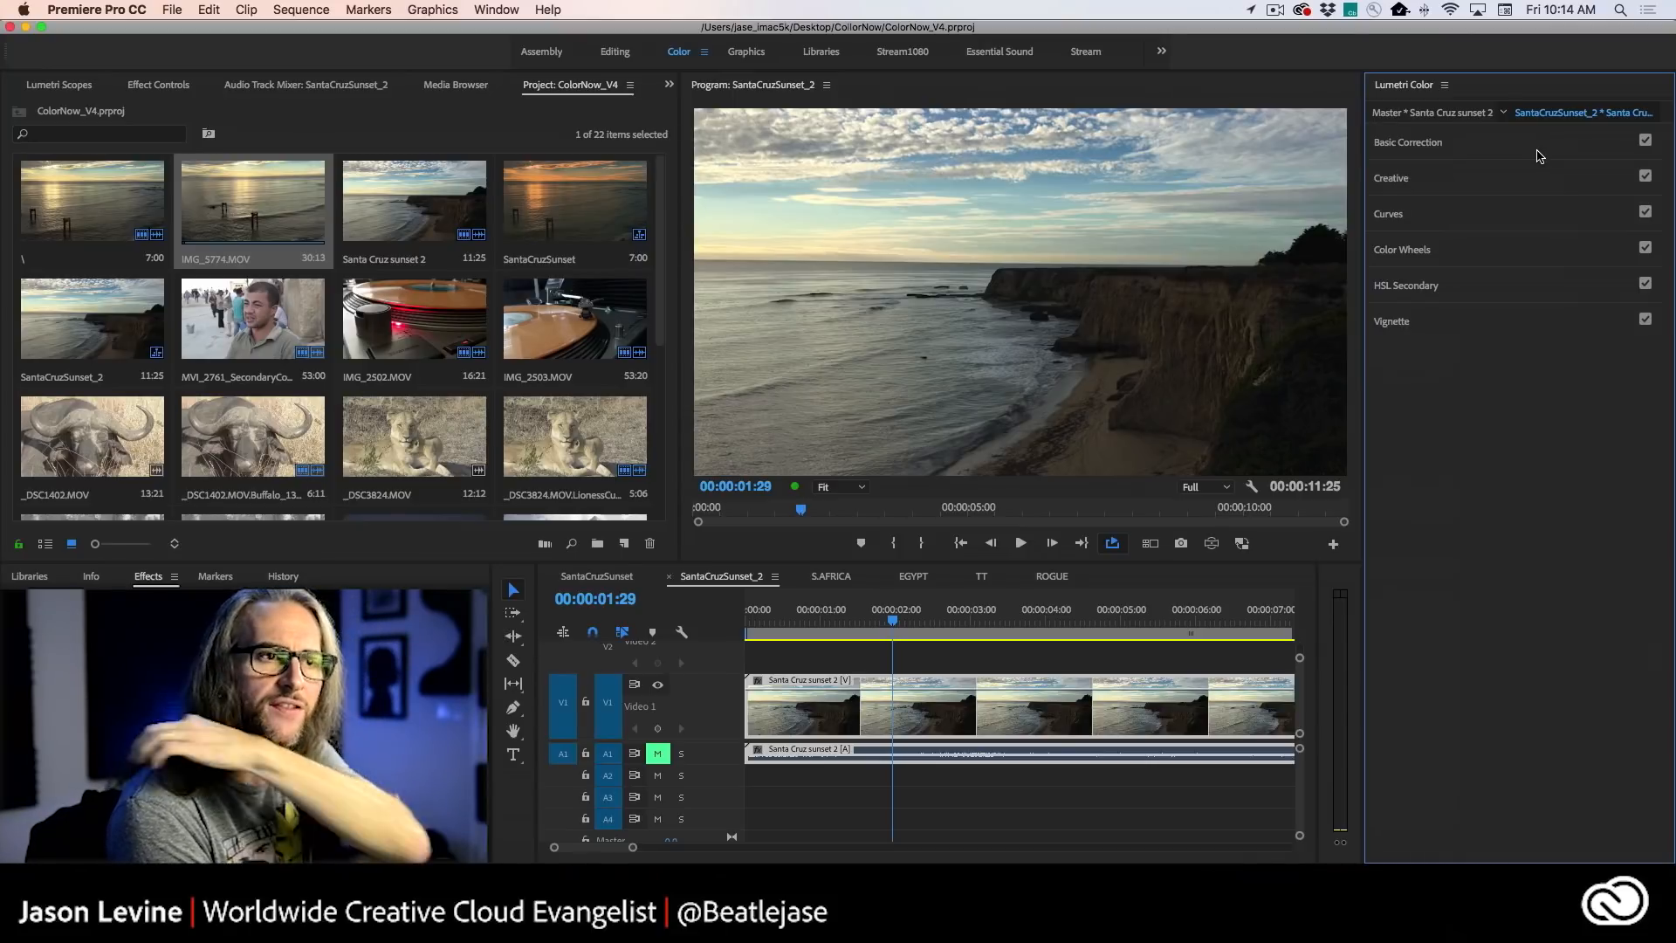
left_click(1539, 156)
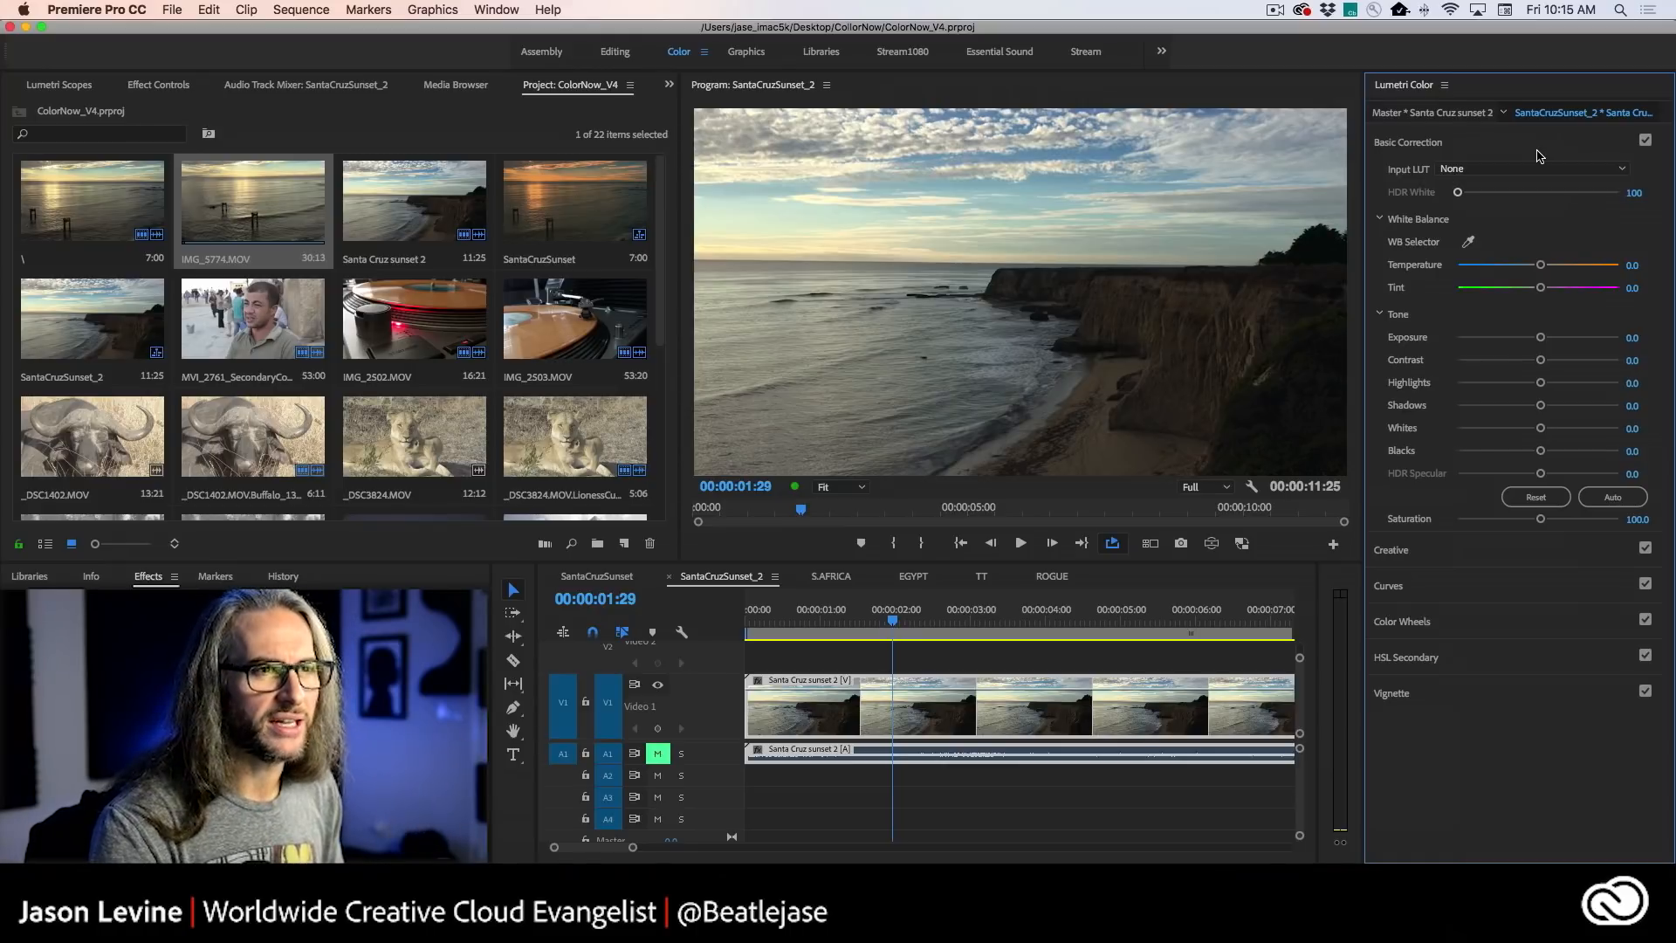
left_click(1544, 169)
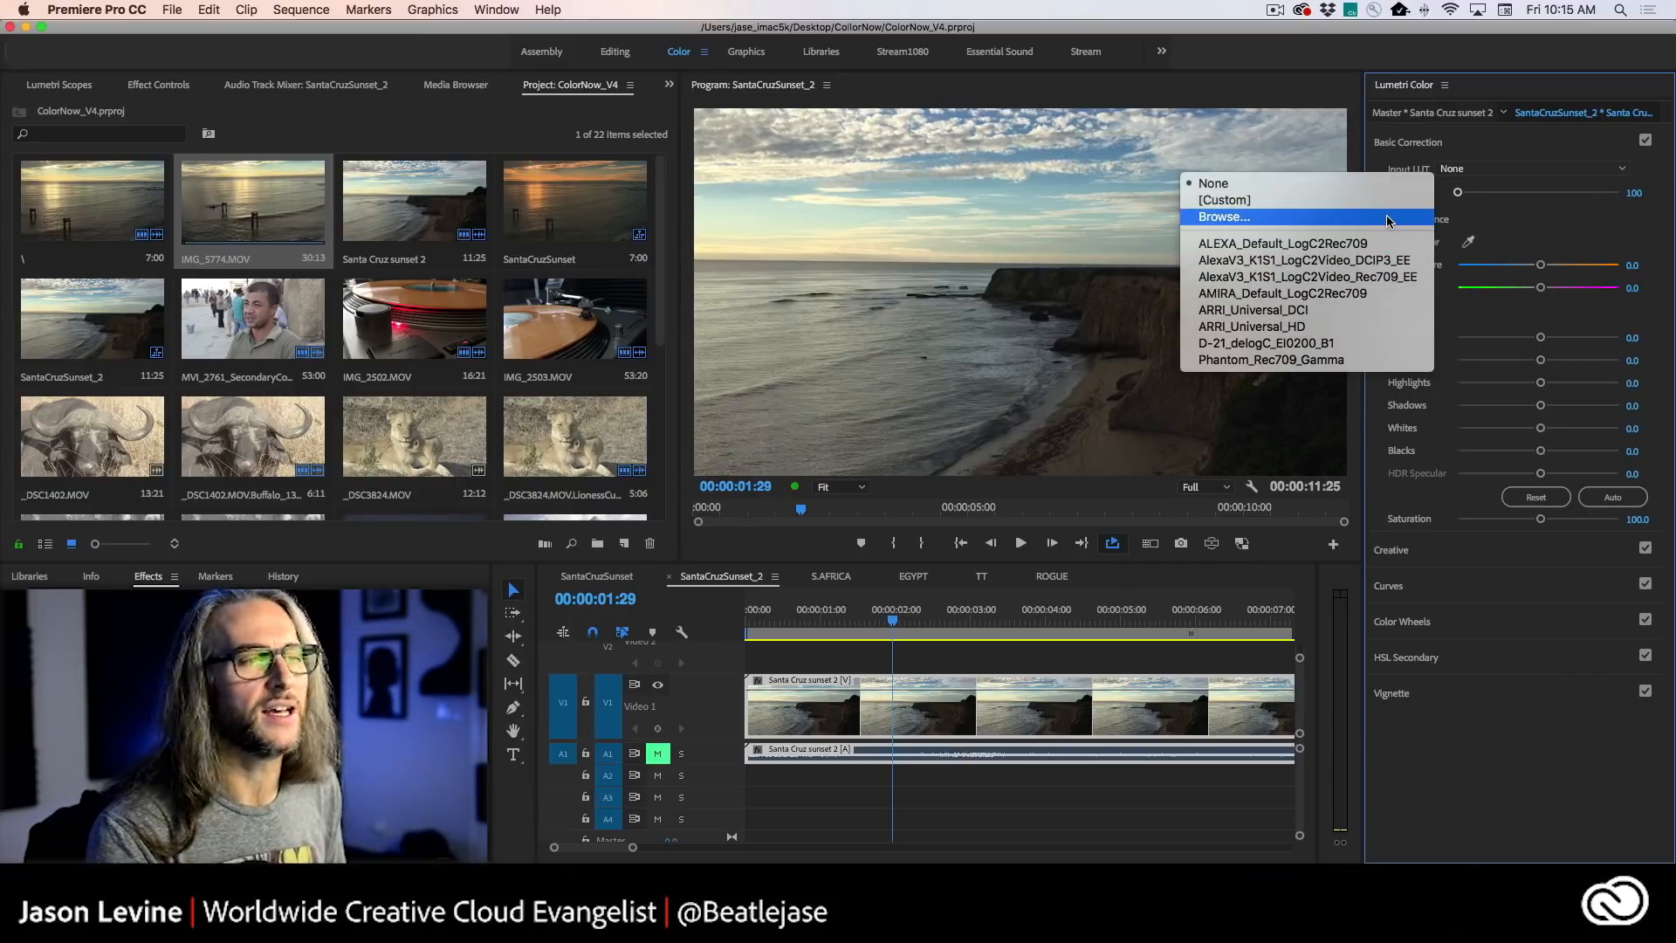
left_click(1391, 155)
left_click(1391, 152)
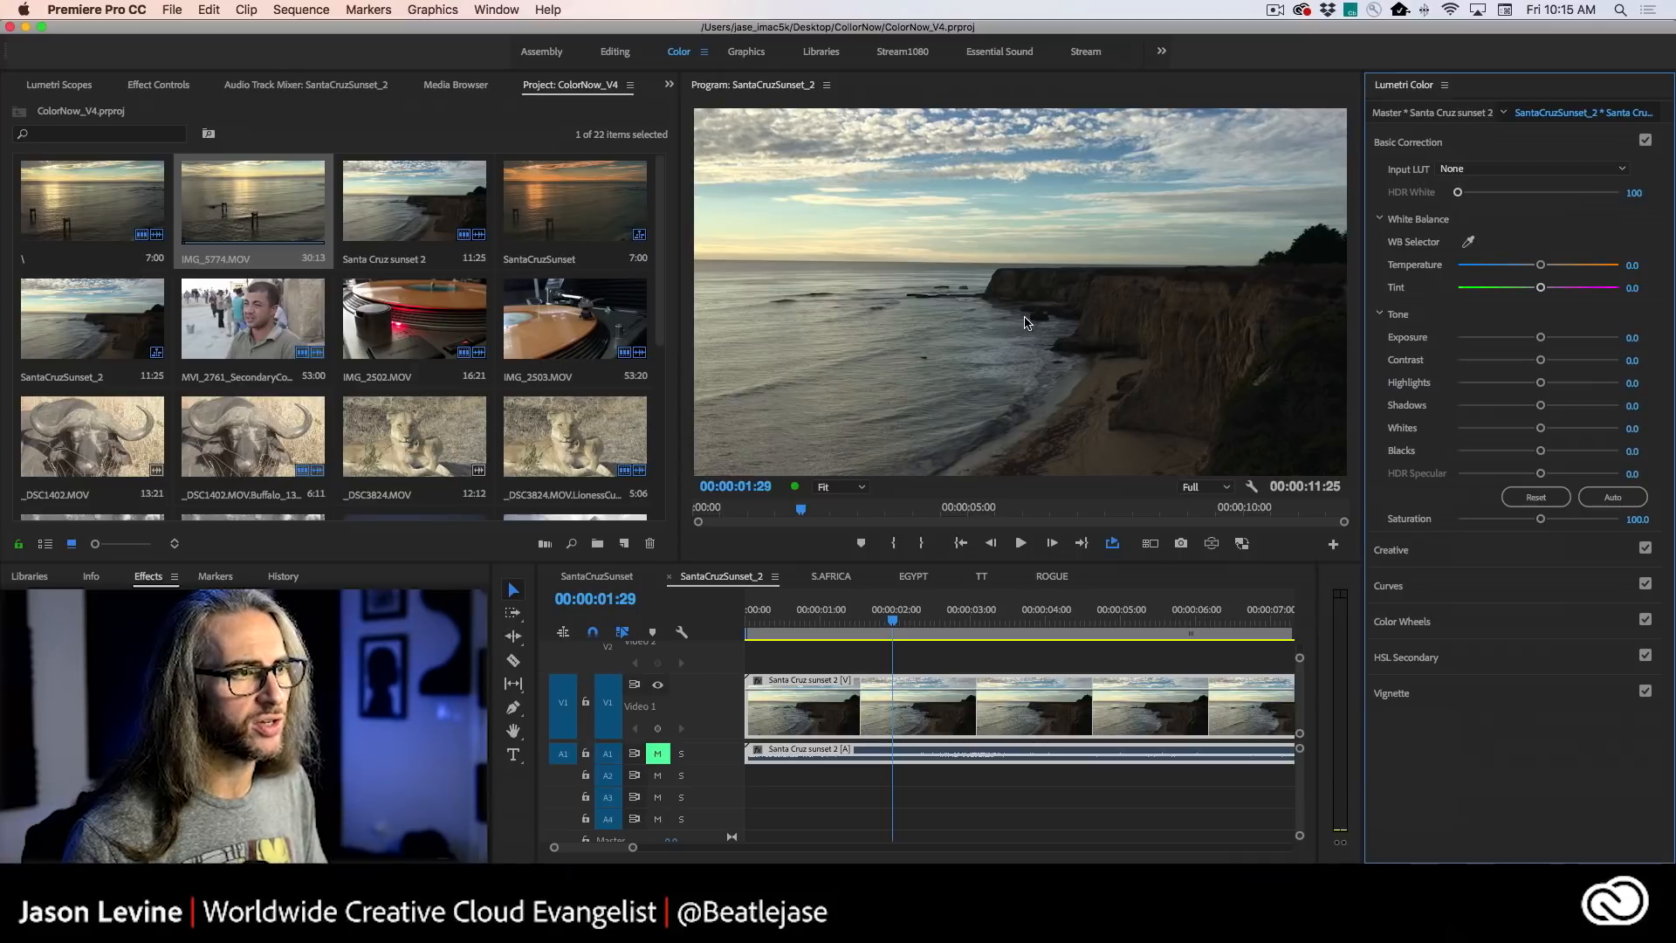
- Sample the clouds in the Santa Cruz sunset 2 clip with the WB Selector, and set Temperature to 26.5
left_click(1470, 243)
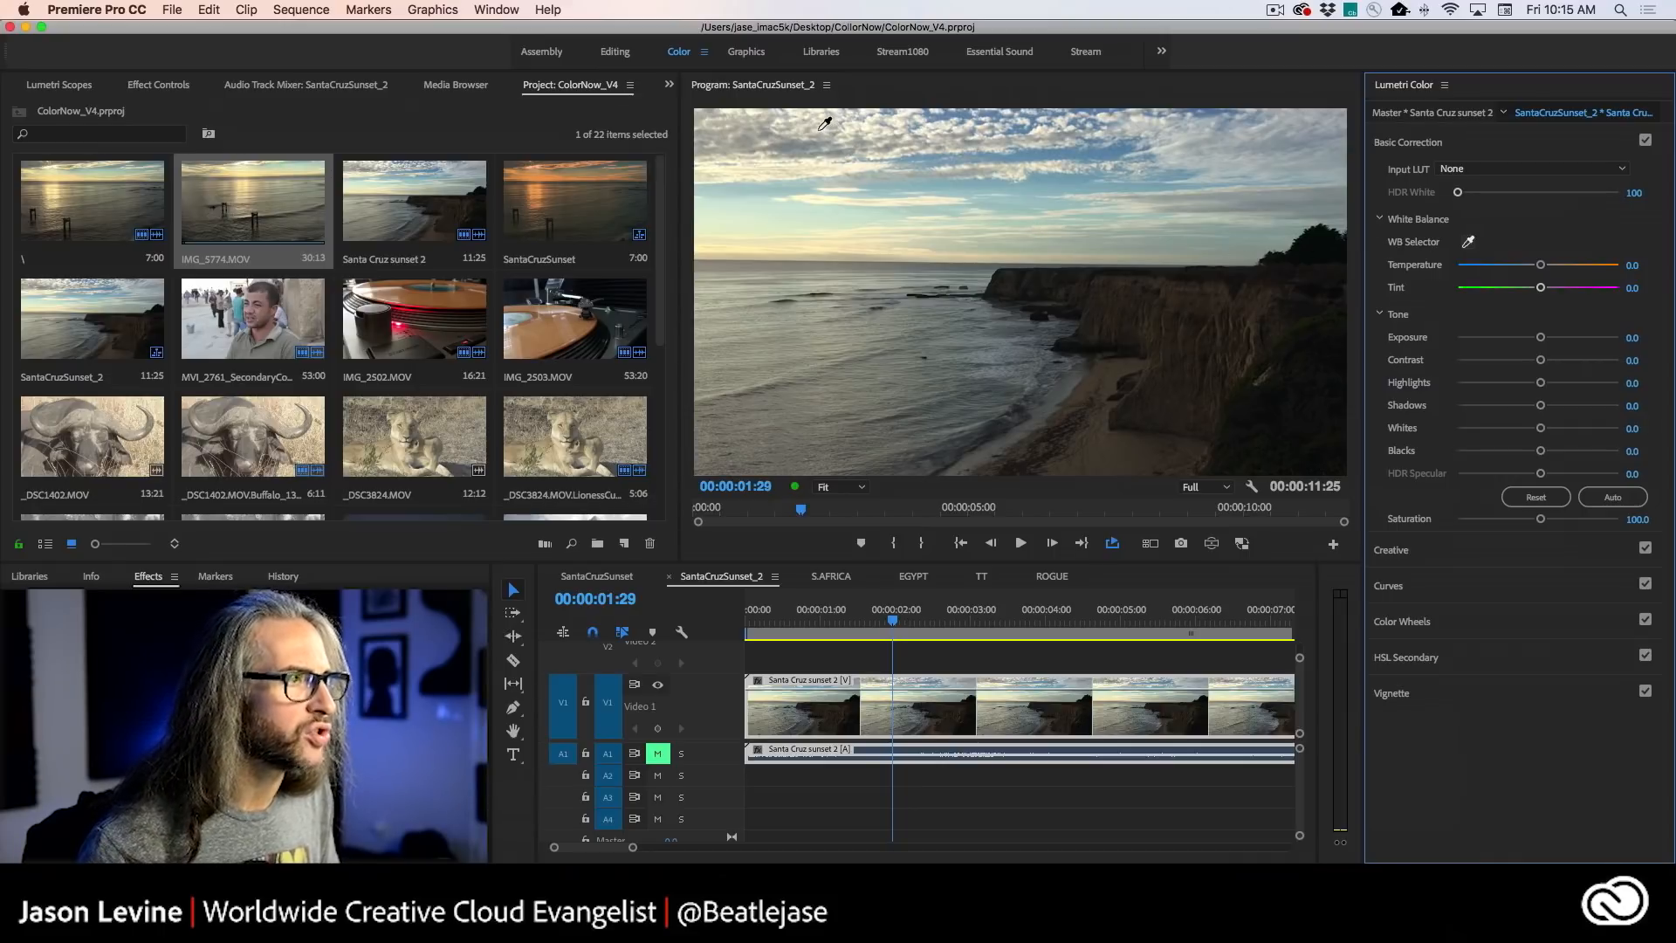
left_click(1185, 138)
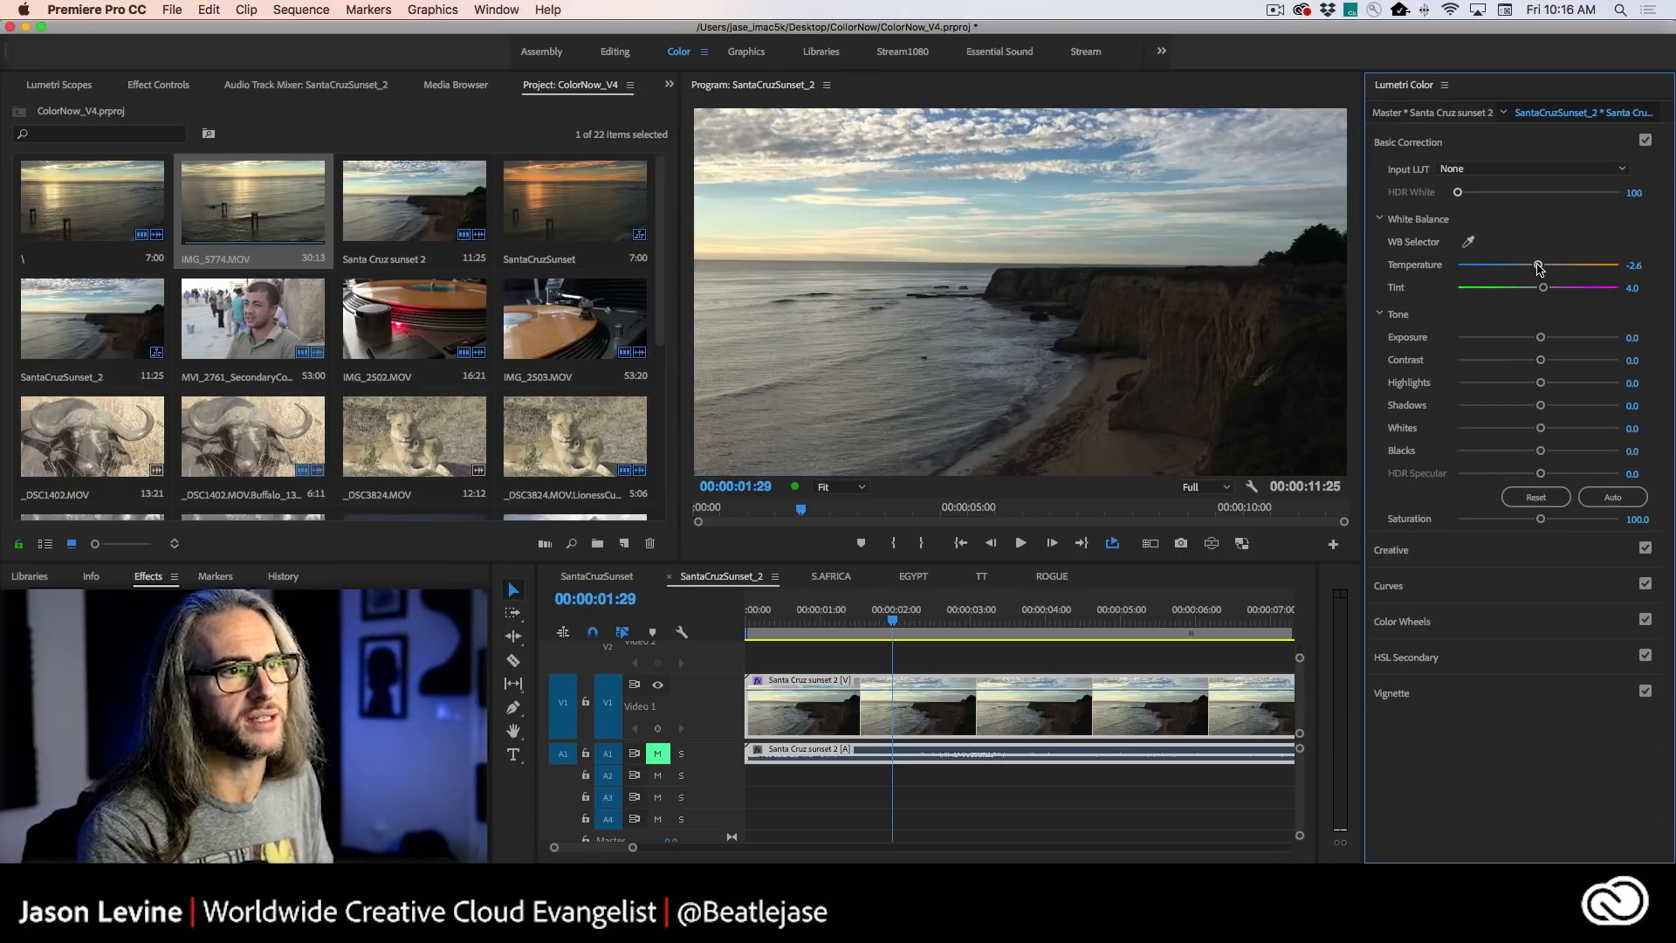
left_click_drag(1538, 267, 1554, 264)
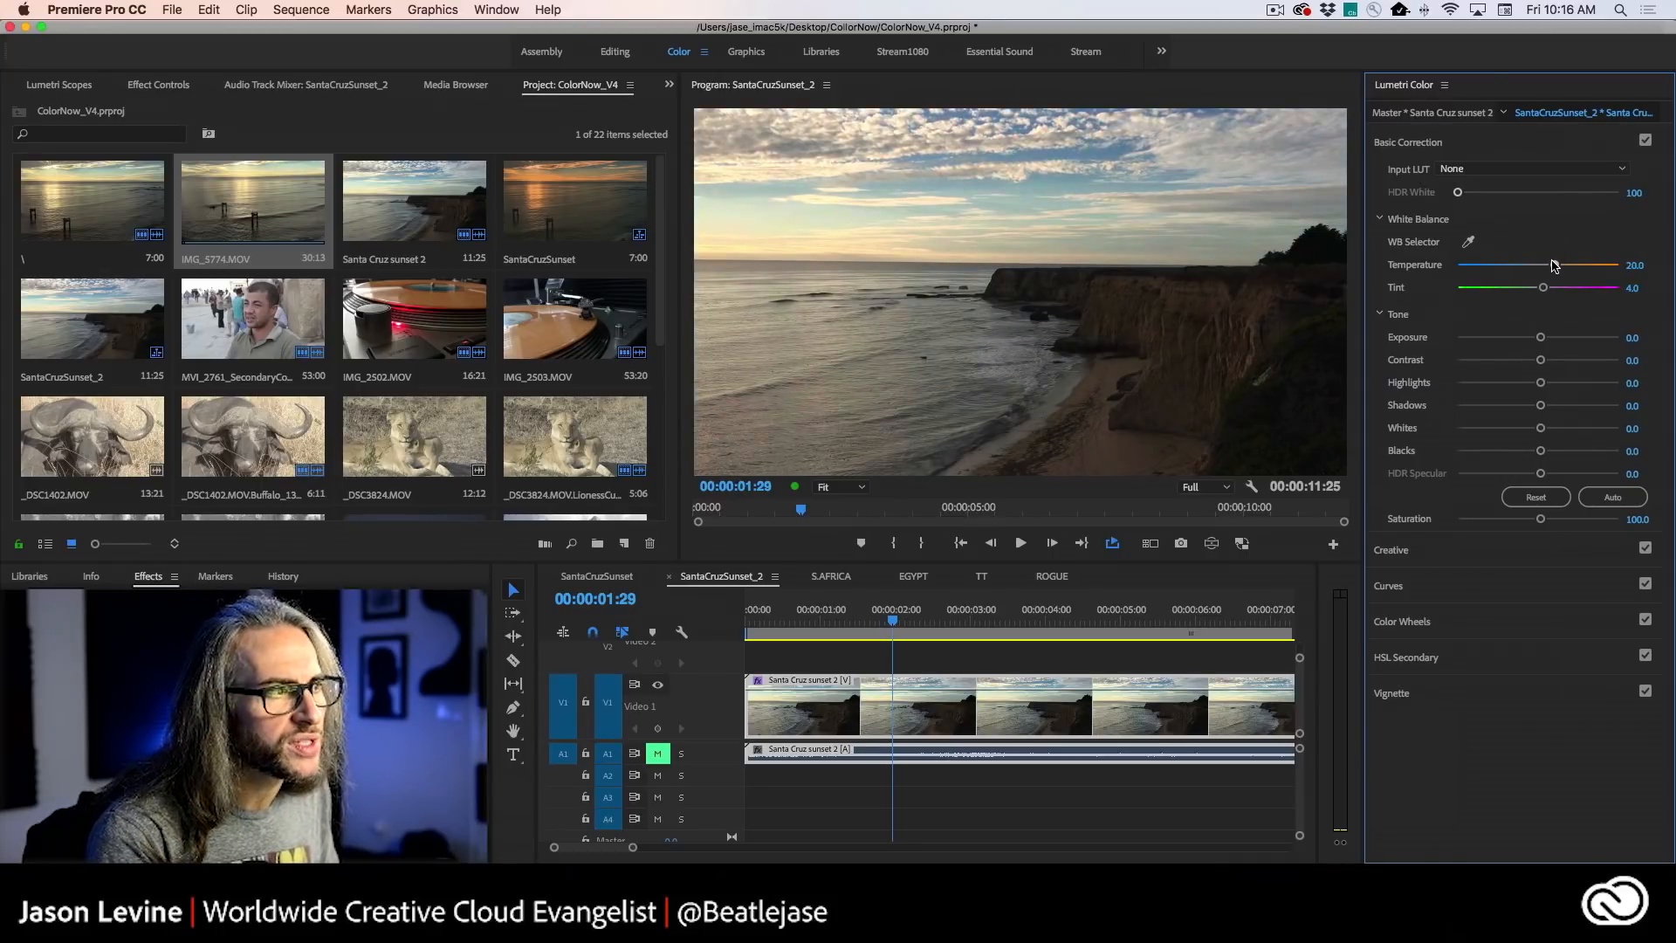
left_click_drag(1552, 263, 1559, 263)
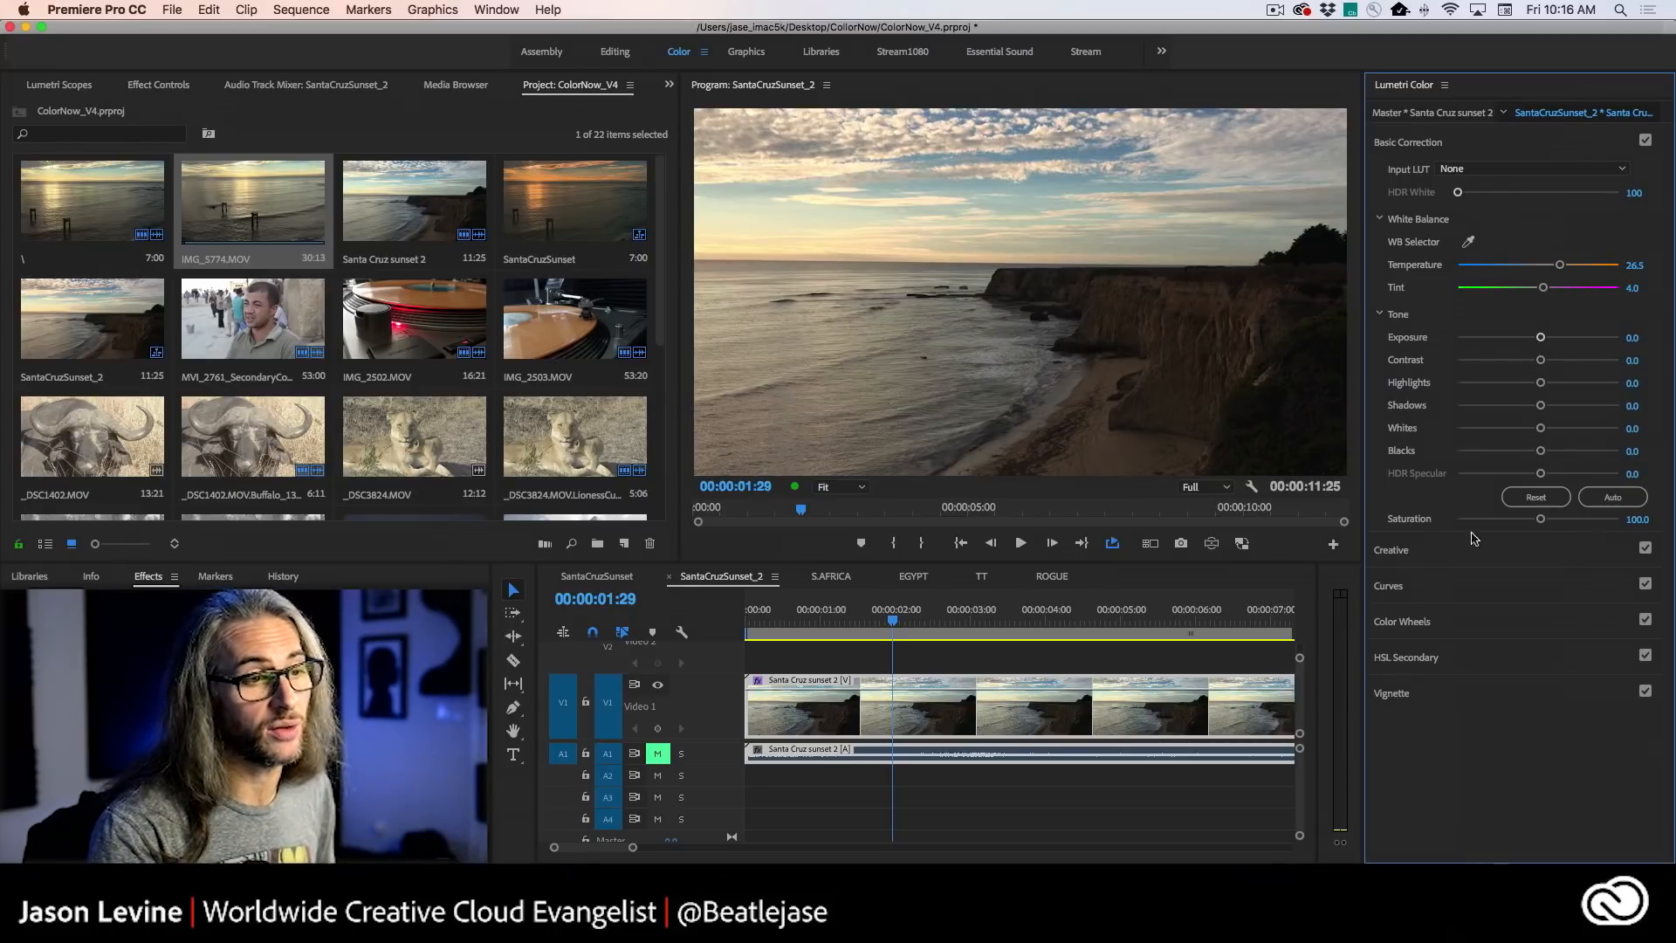
- View the Color Wheels, and in Basic Correction set the clip's Exposure to -0.6 and Contrast to -16.8
left_click(1494, 620)
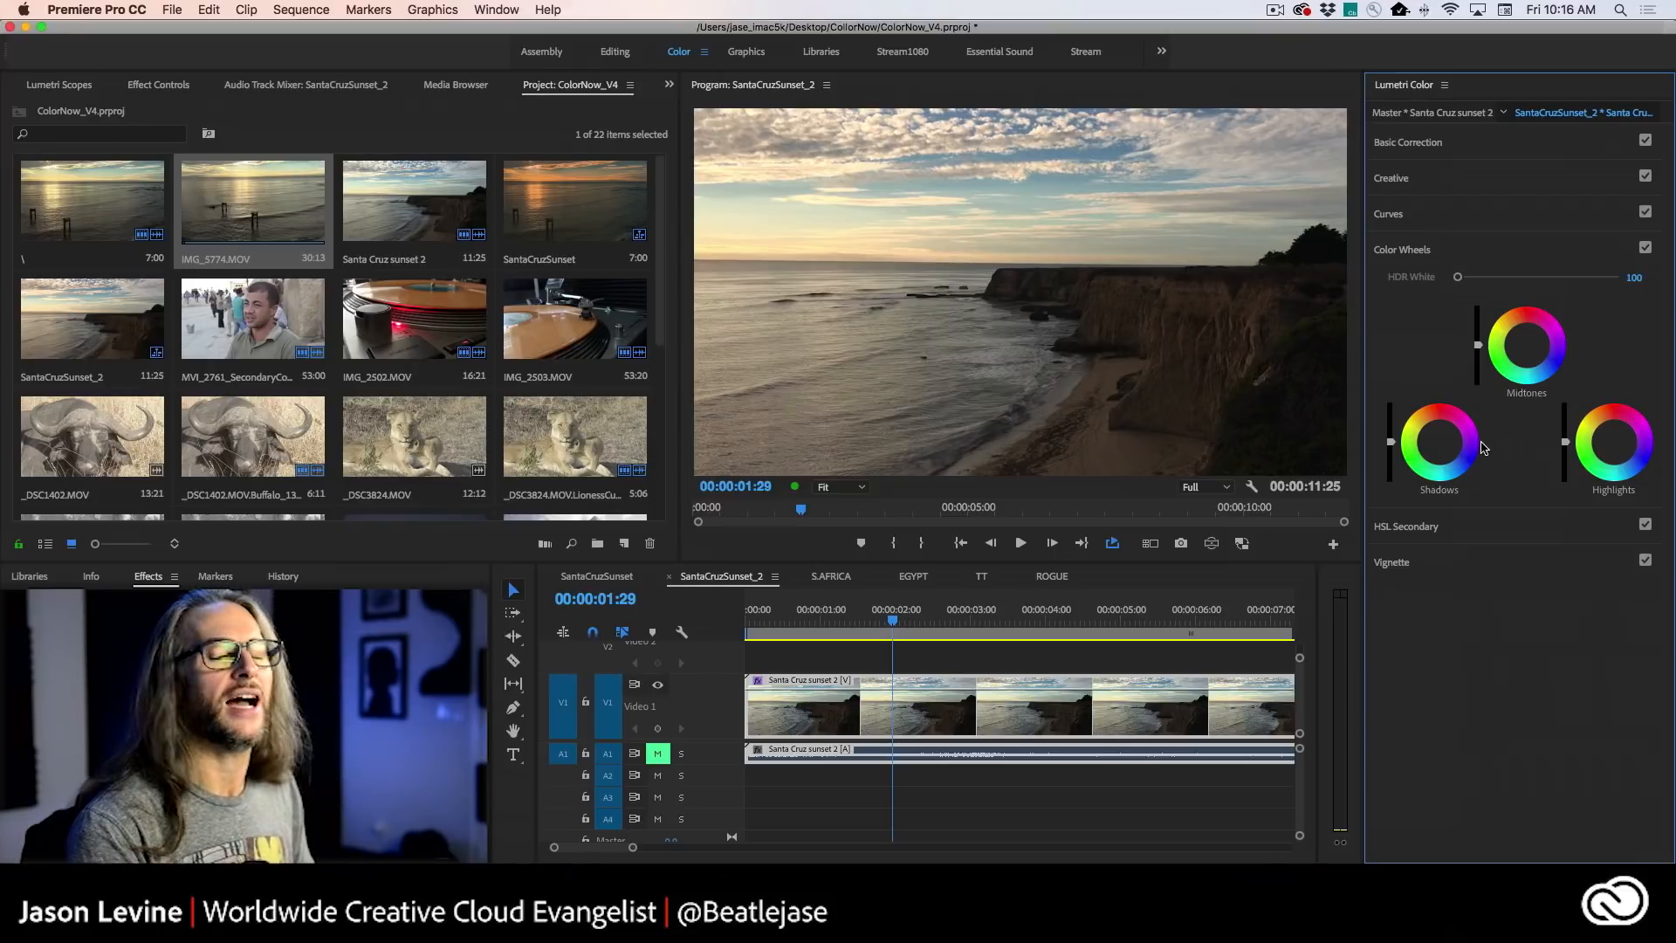
left_click(1493, 147)
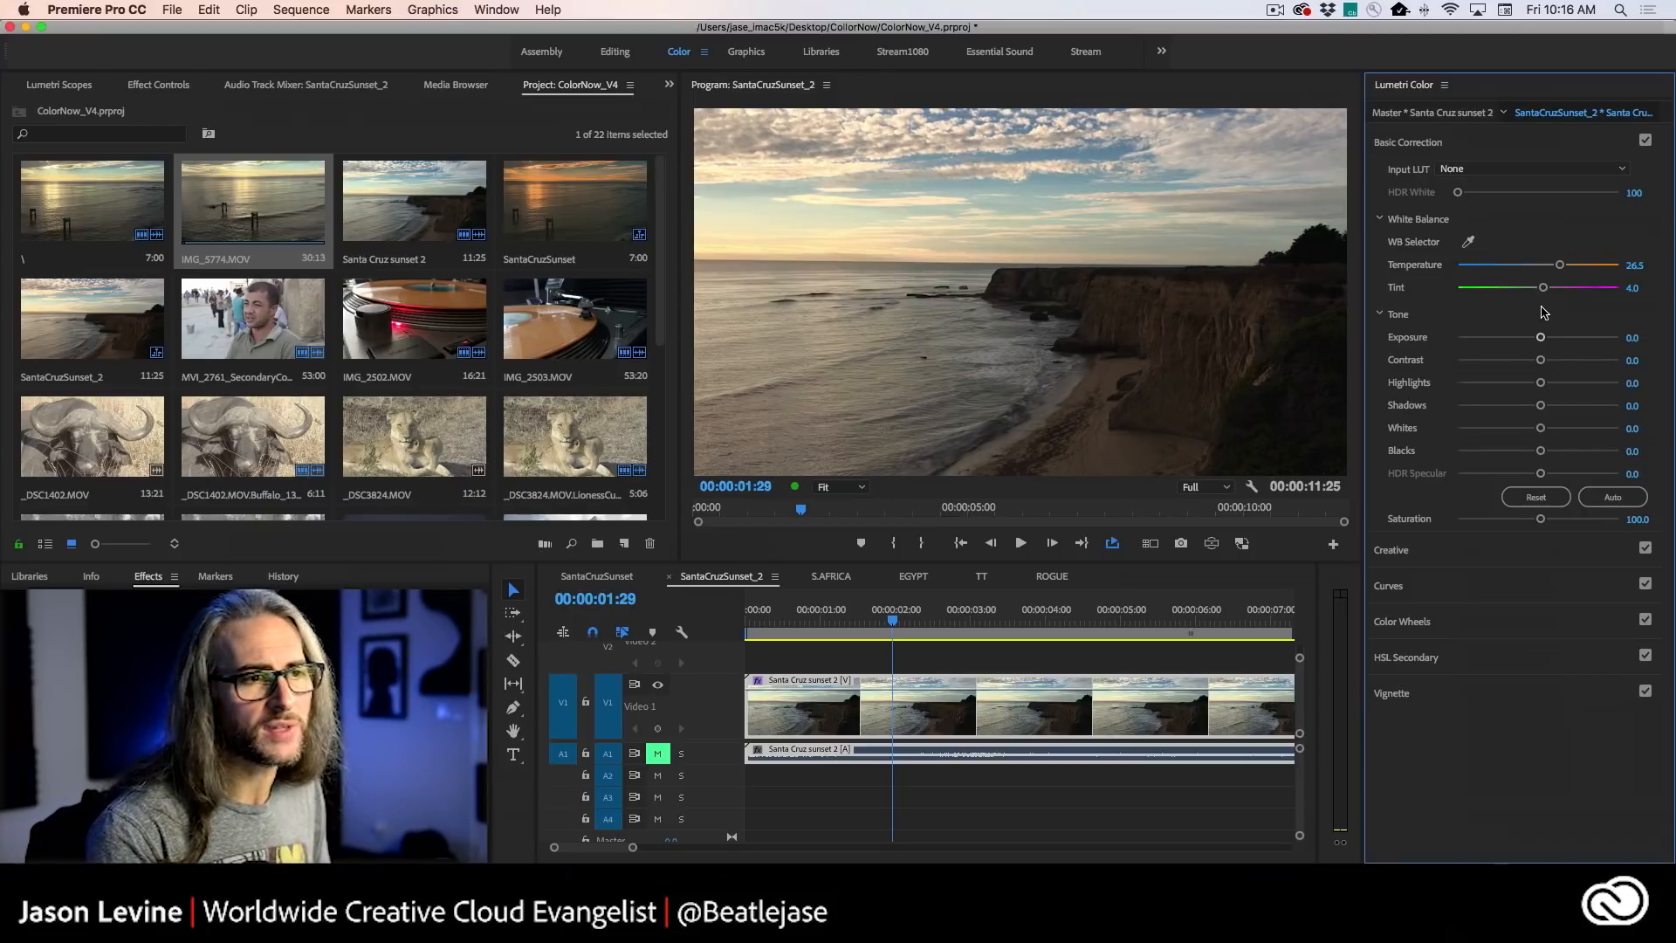
mouse_move(1541, 339)
left_mouse_down()
mouse_move(1561, 338)
mouse_move(1527, 339)
left_mouse_up()
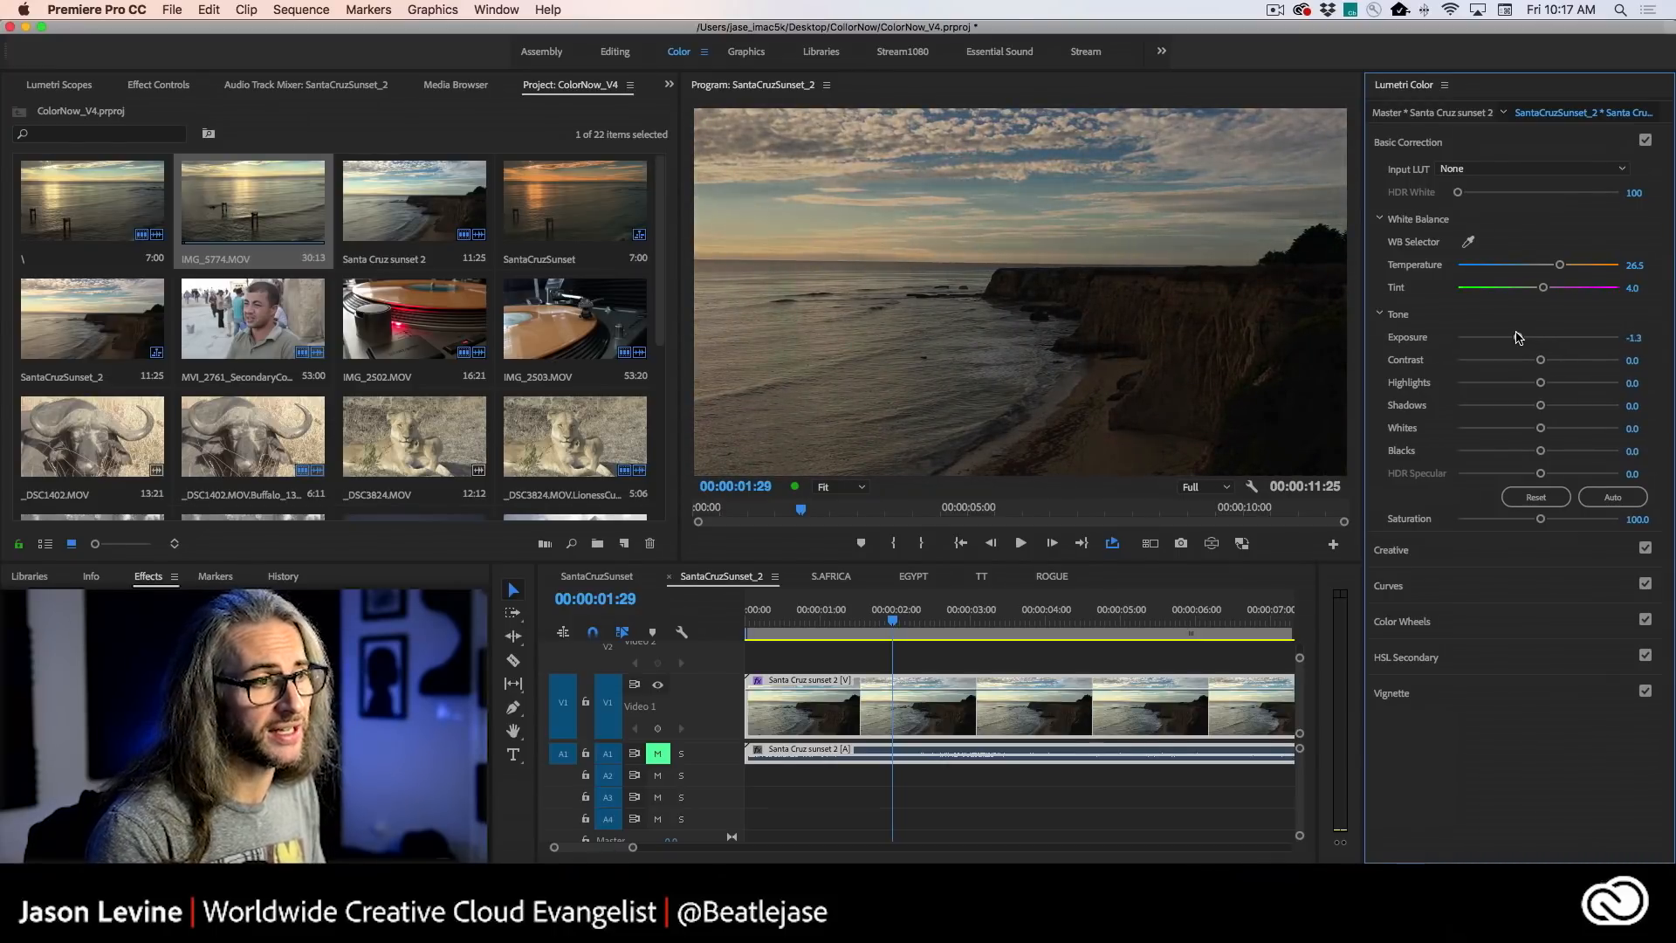
mouse_move(1514, 336)
left_mouse_down()
mouse_move(1560, 337)
mouse_move(1521, 337)
left_mouse_up()
mouse_move(1517, 337)
left_mouse_down()
mouse_move(1543, 337)
mouse_move(1527, 337)
left_mouse_up()
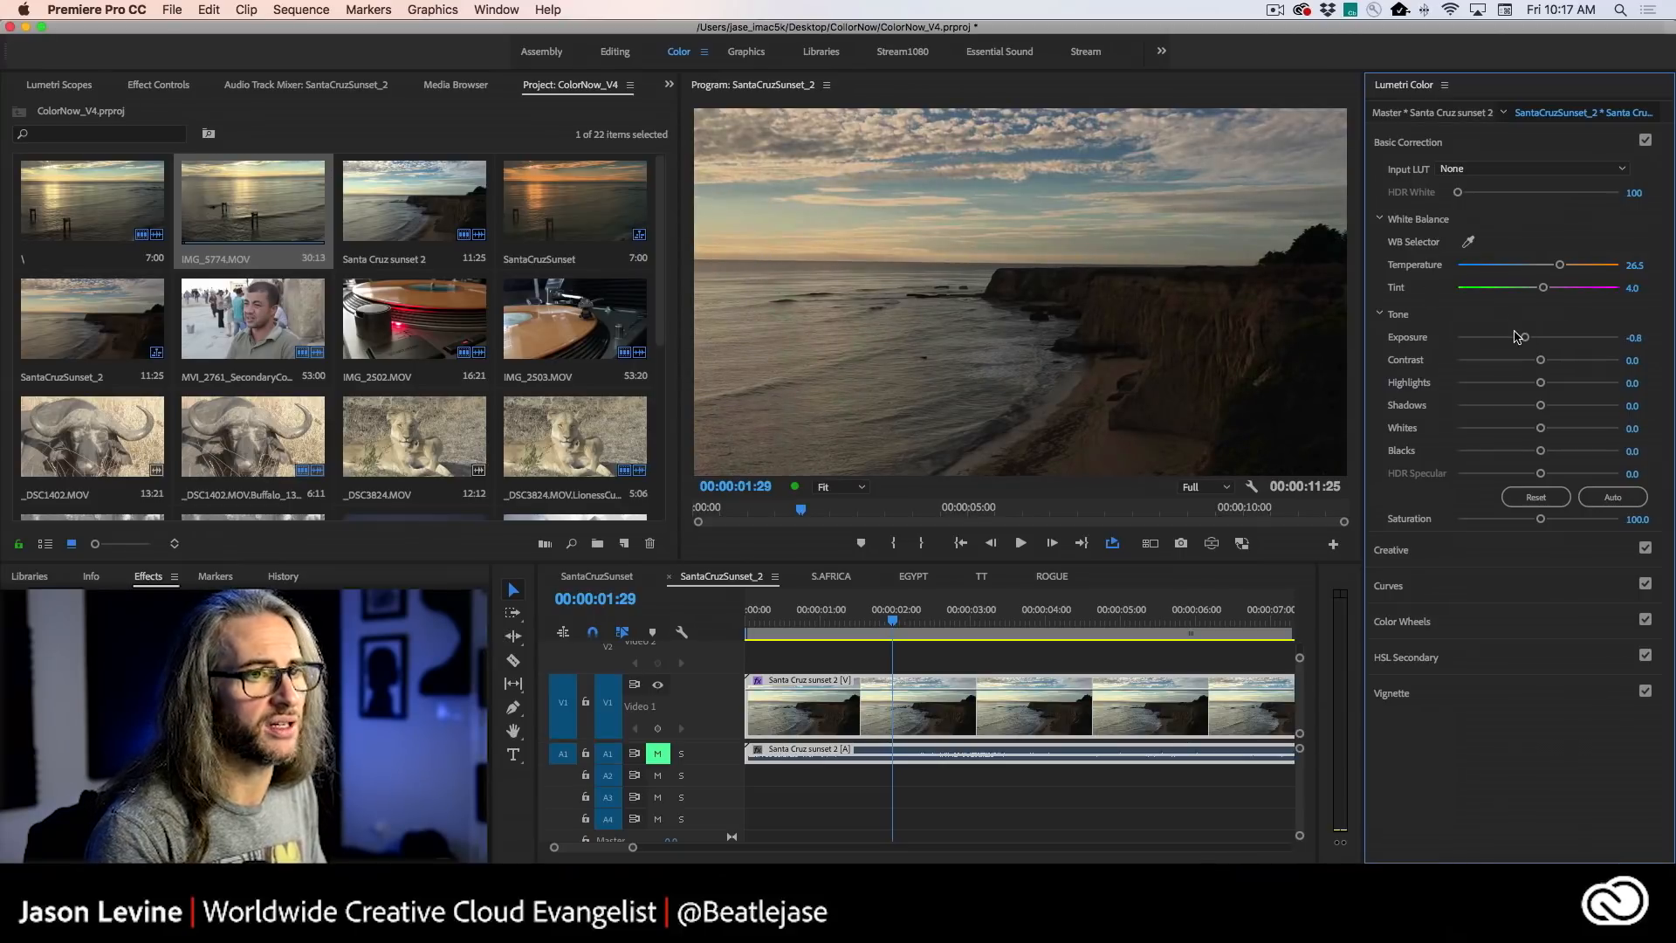
left_click_drag(1525, 339, 1532, 339)
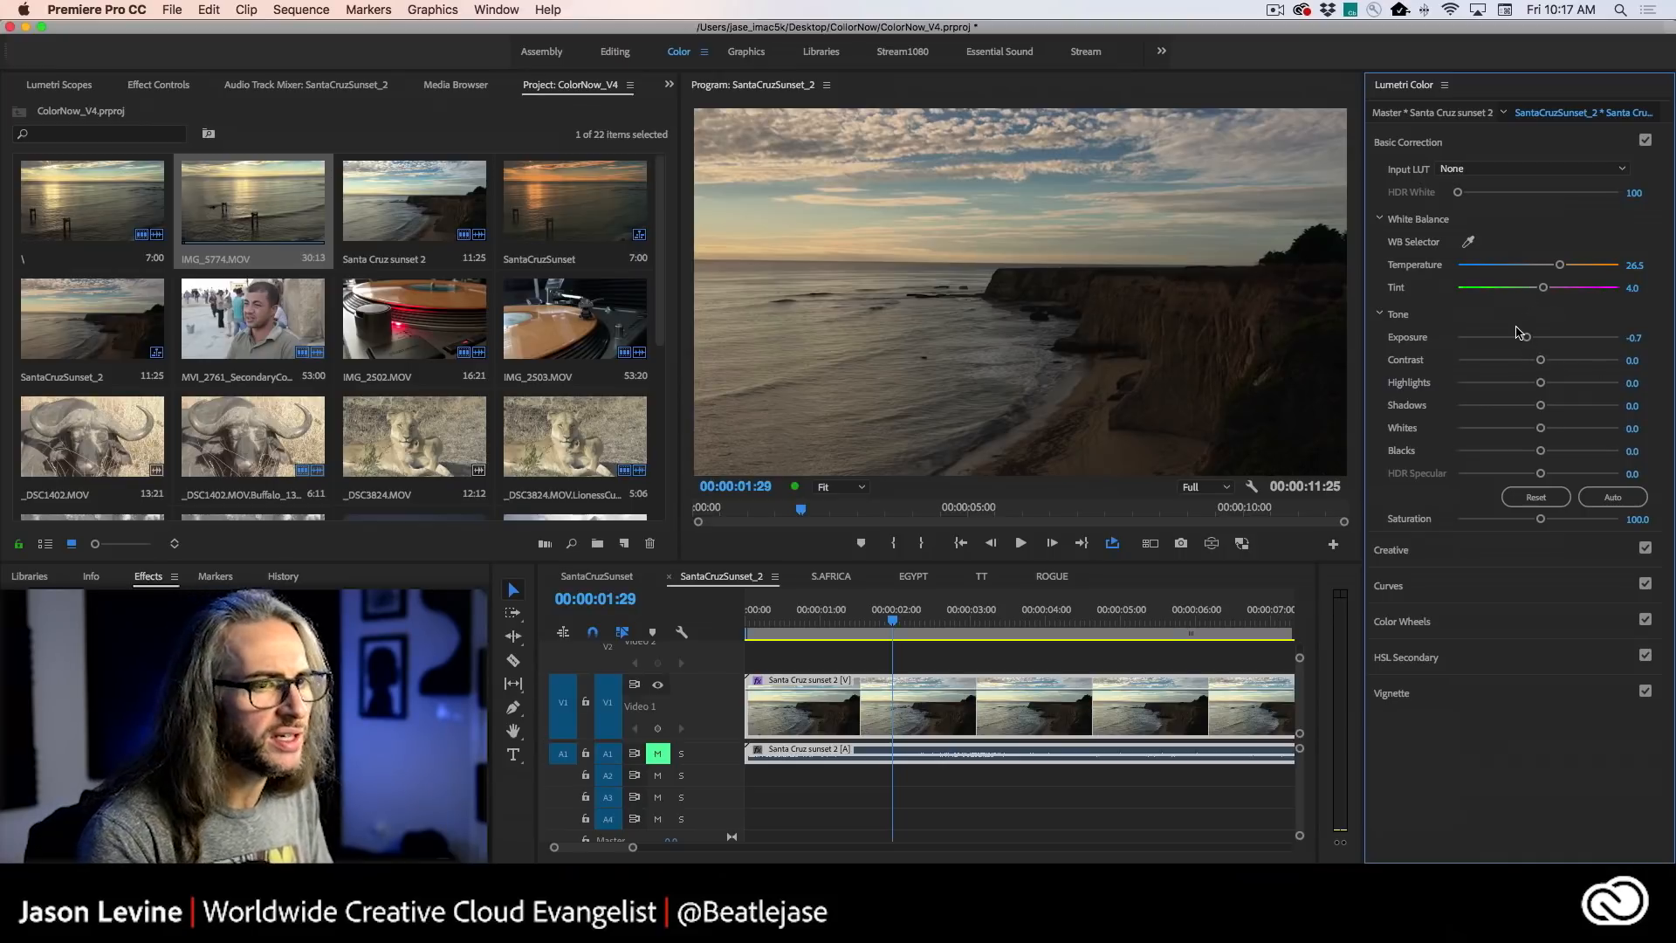
mouse_move(1528, 340)
left_mouse_down()
mouse_move(1564, 361)
mouse_move(1499, 362)
mouse_move(1541, 361)
mouse_move(1526, 362)
left_mouse_up()
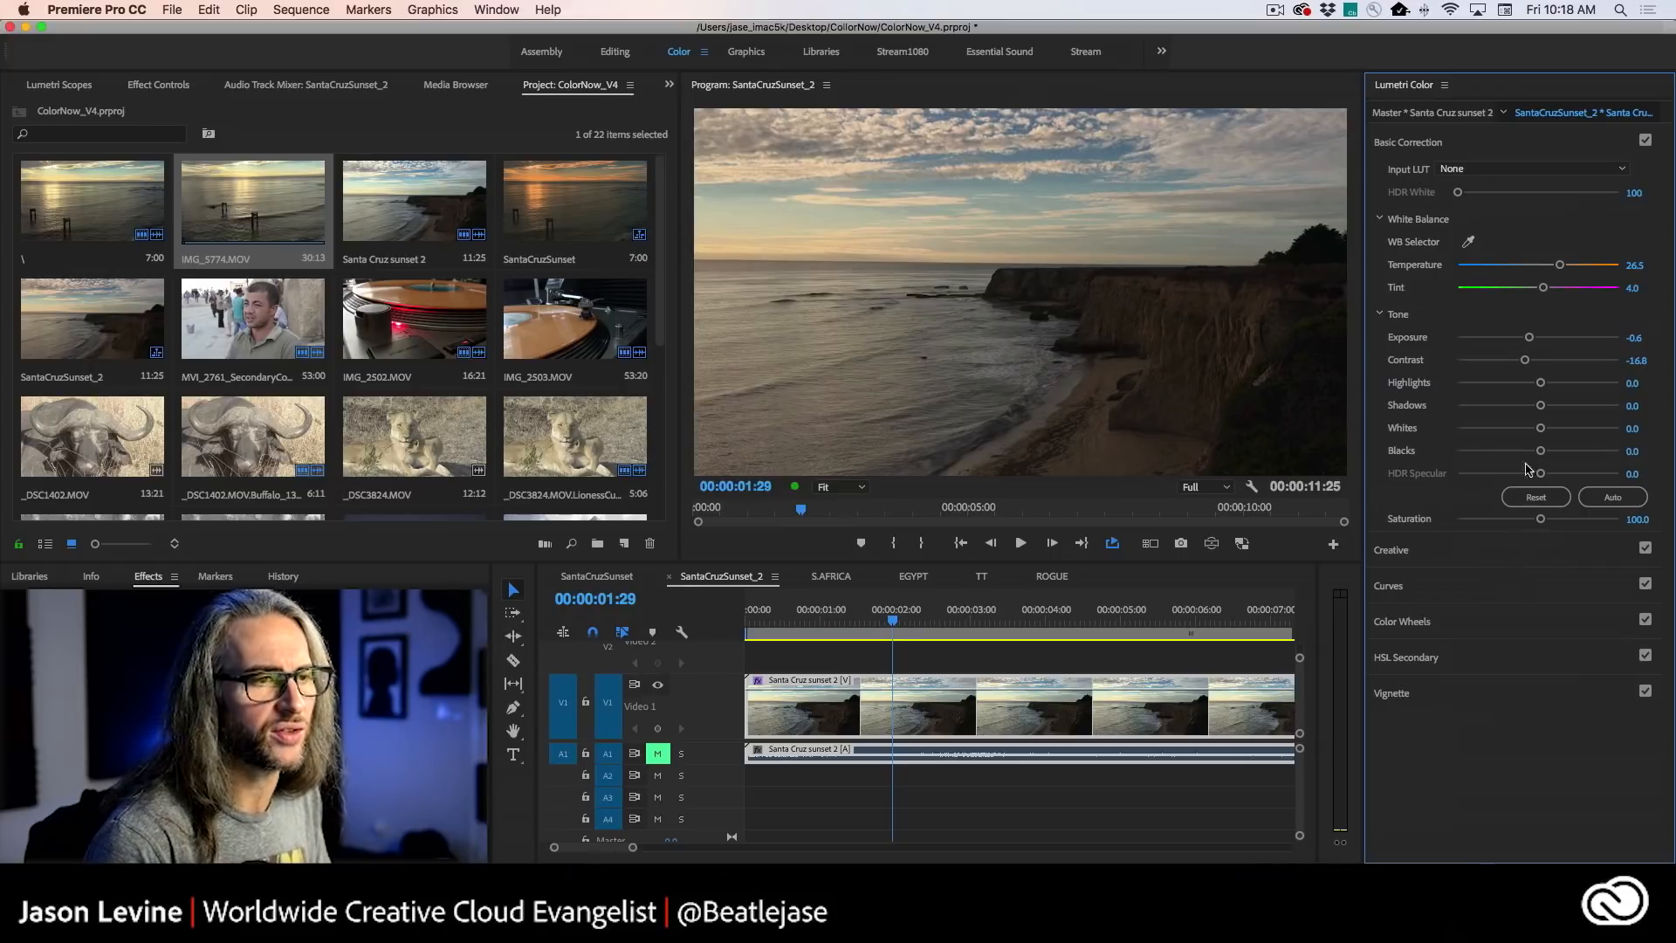
- Set the clip's Highlights to -23.2 and Shadows to 100, and check the frame in a maximized Program monitor
mouse_move(1541, 386)
left_mouse_down()
mouse_move(1504, 385)
mouse_move(1588, 387)
mouse_move(1520, 387)
left_mouse_up()
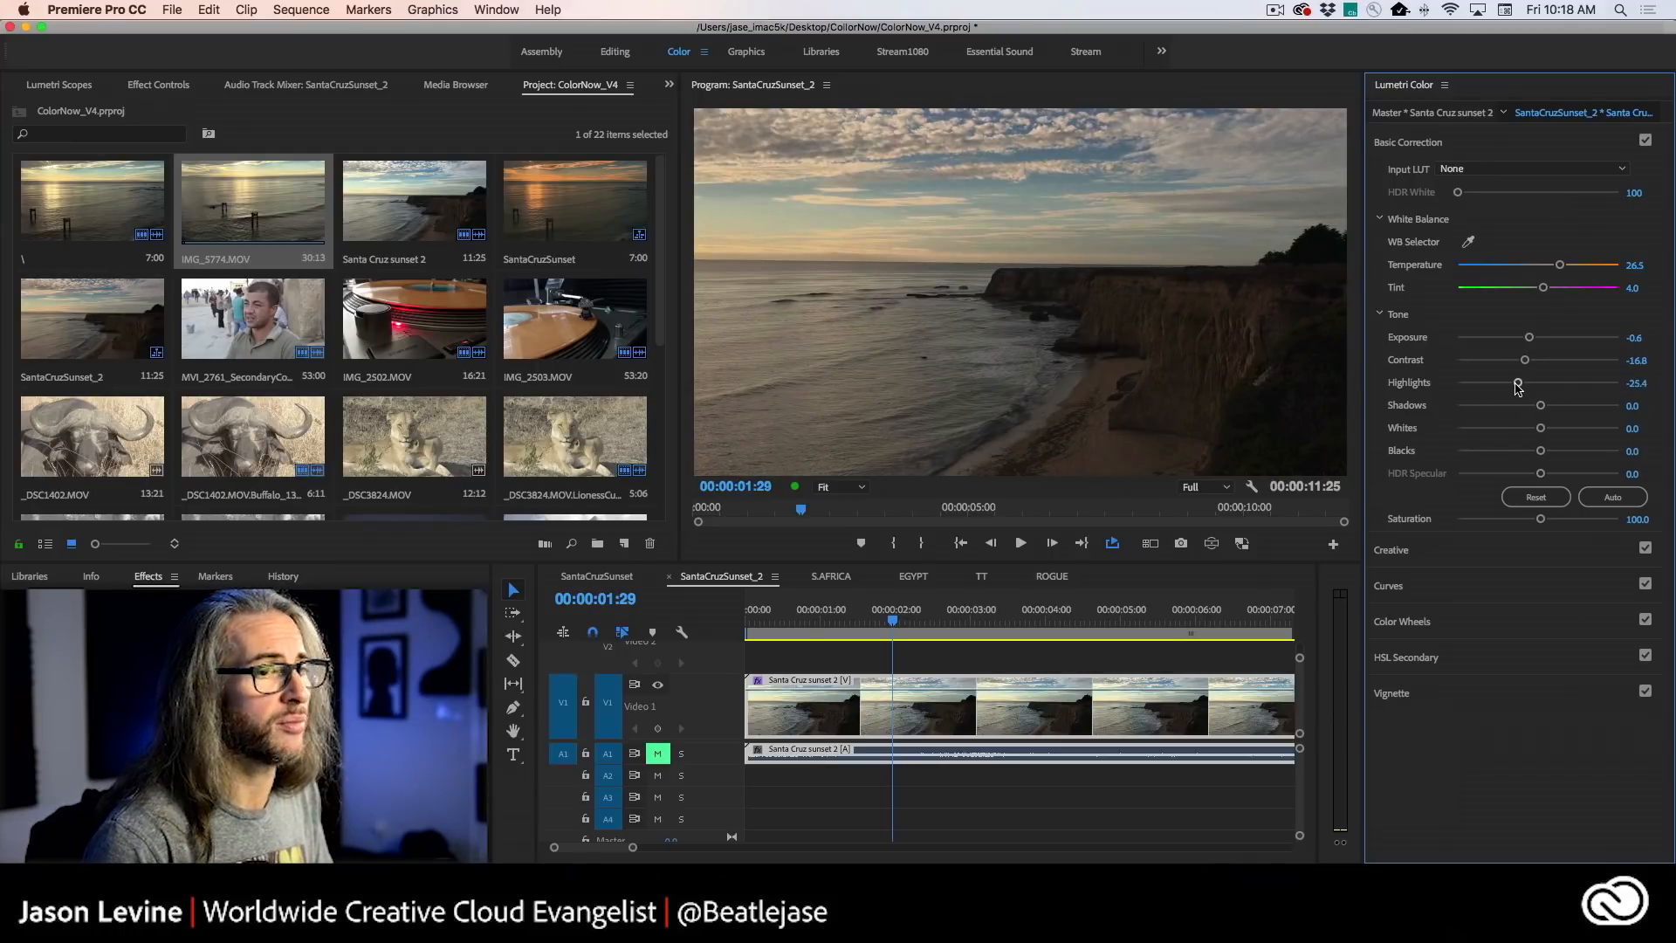
left_click_drag(1520, 385, 1656, 403)
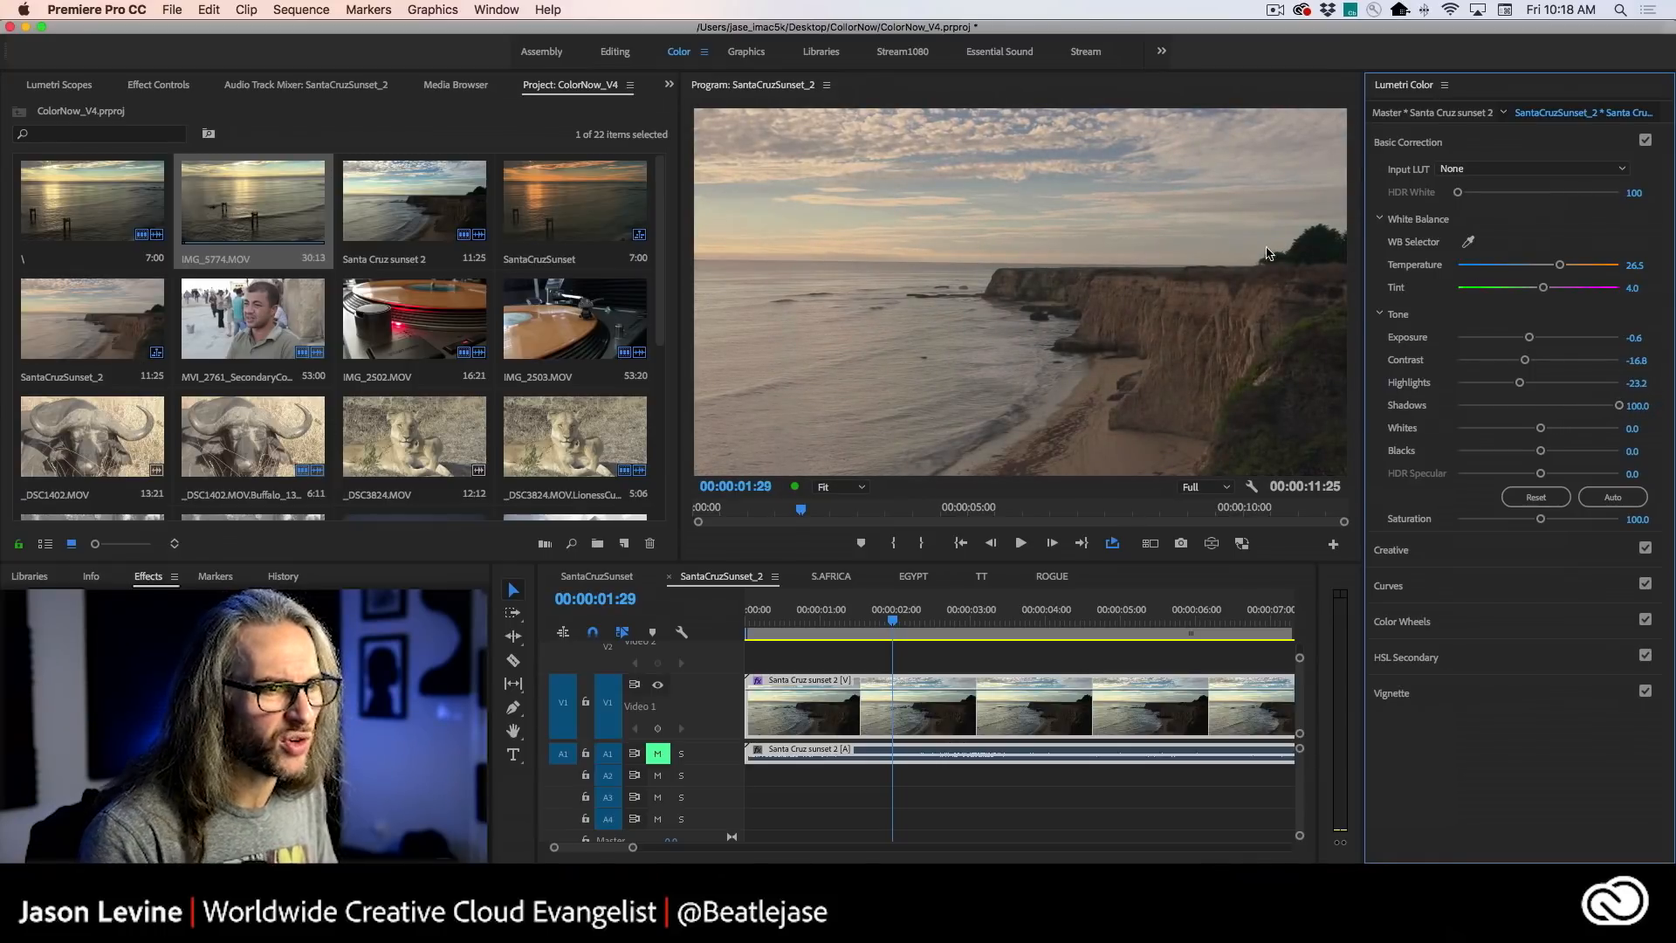
key("grave")
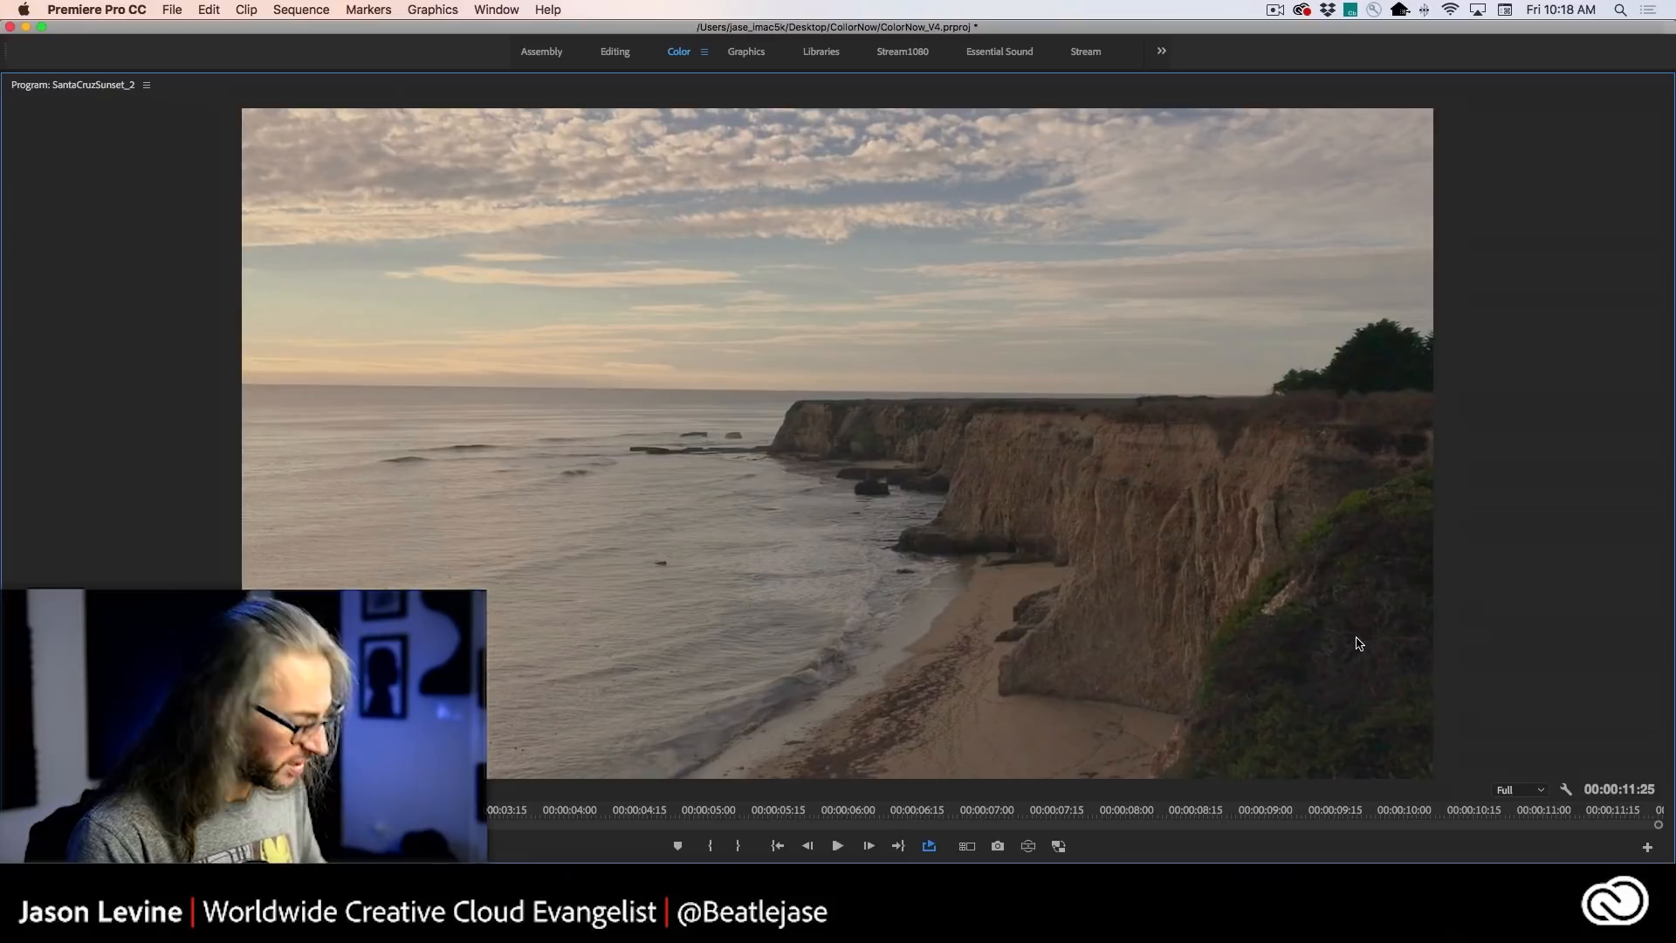
key("grave")
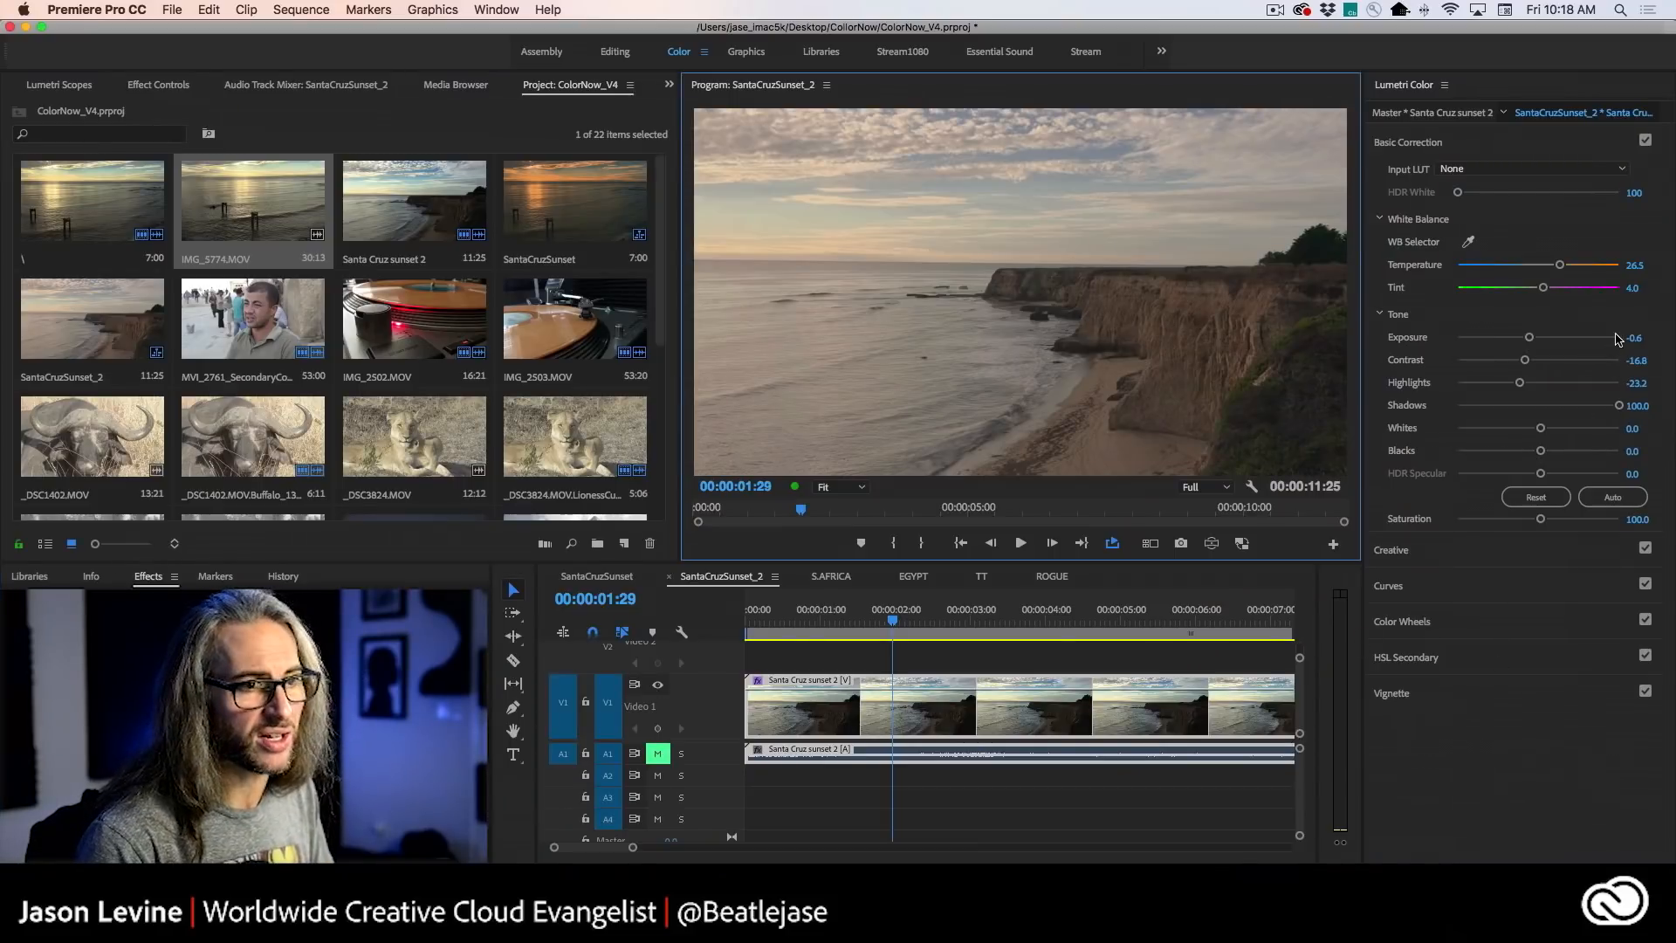
- Set the clip's Shadows to 10.3, Whites to 0.5, Blacks to 9.2 and Saturation to 134.1
left_click_drag(1619, 405, 1539, 428)
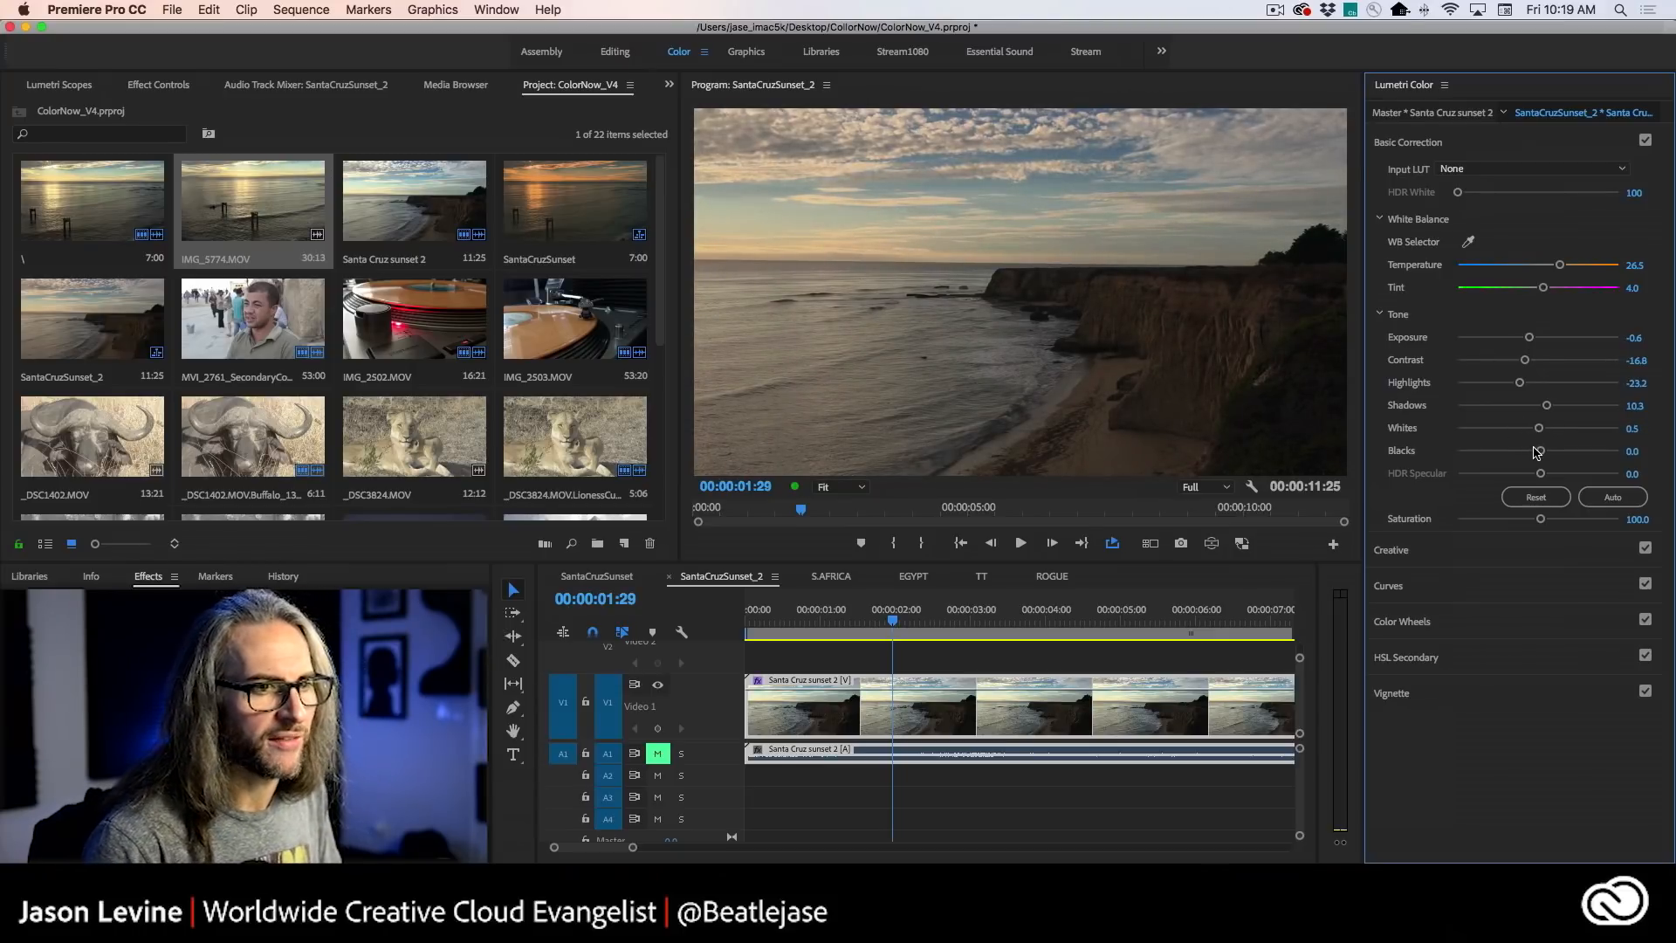
mouse_move(1541, 453)
left_mouse_down()
mouse_move(1572, 453)
mouse_move(1497, 456)
mouse_move(1546, 454)
left_mouse_up()
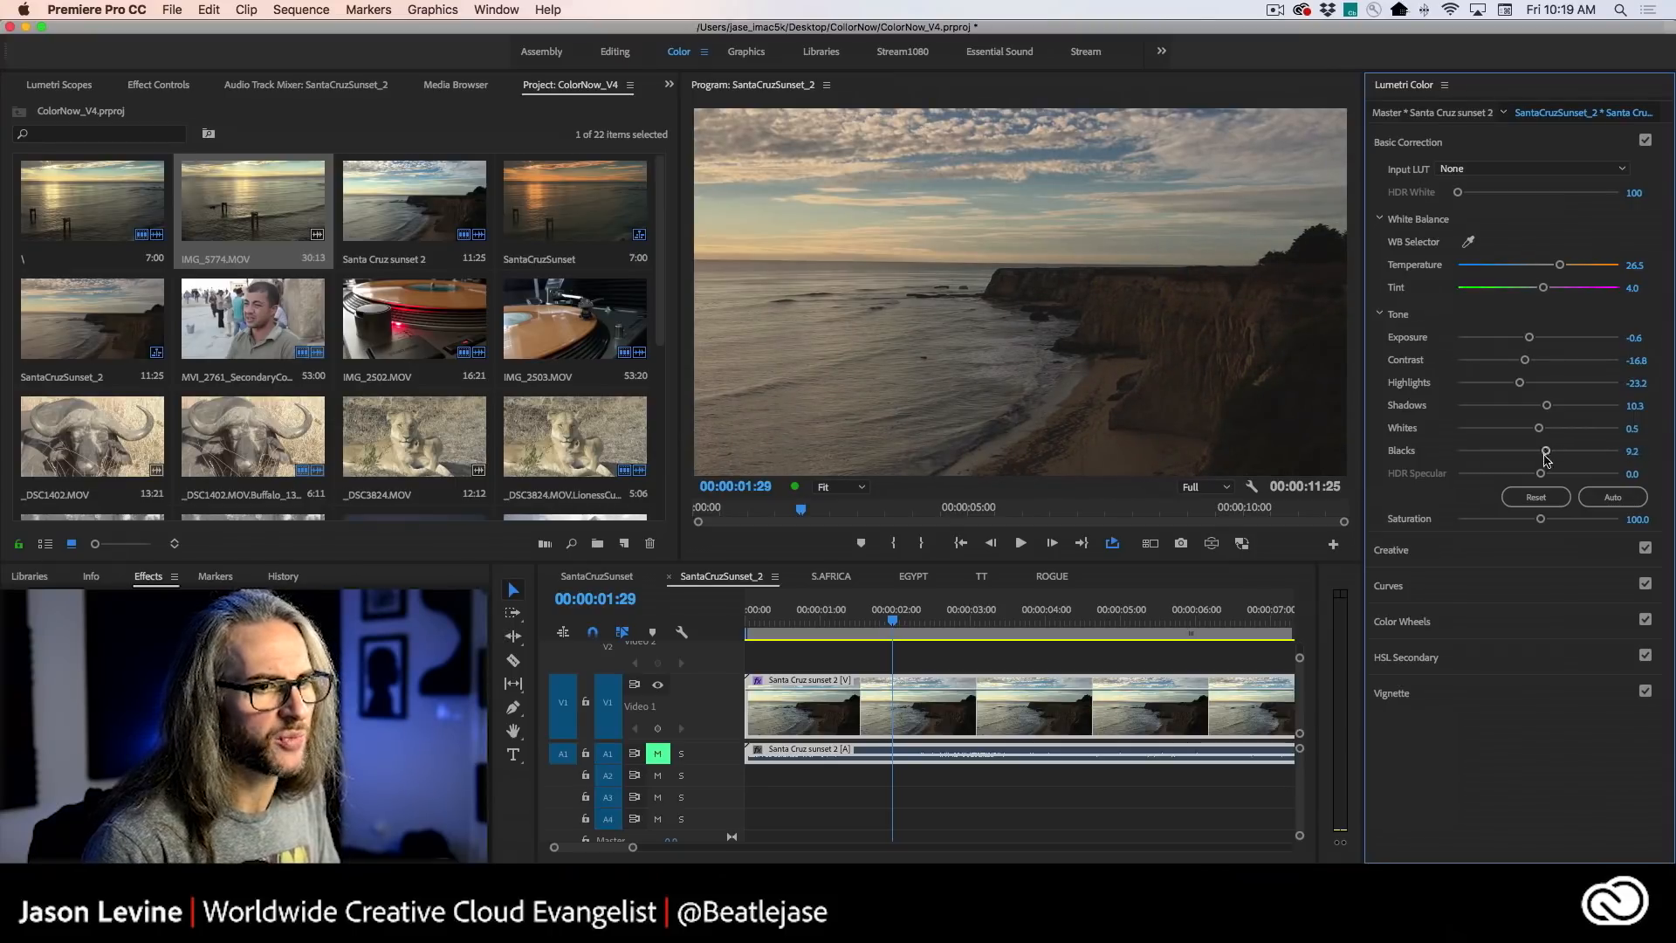
left_click_drag(1541, 520, 1554, 522)
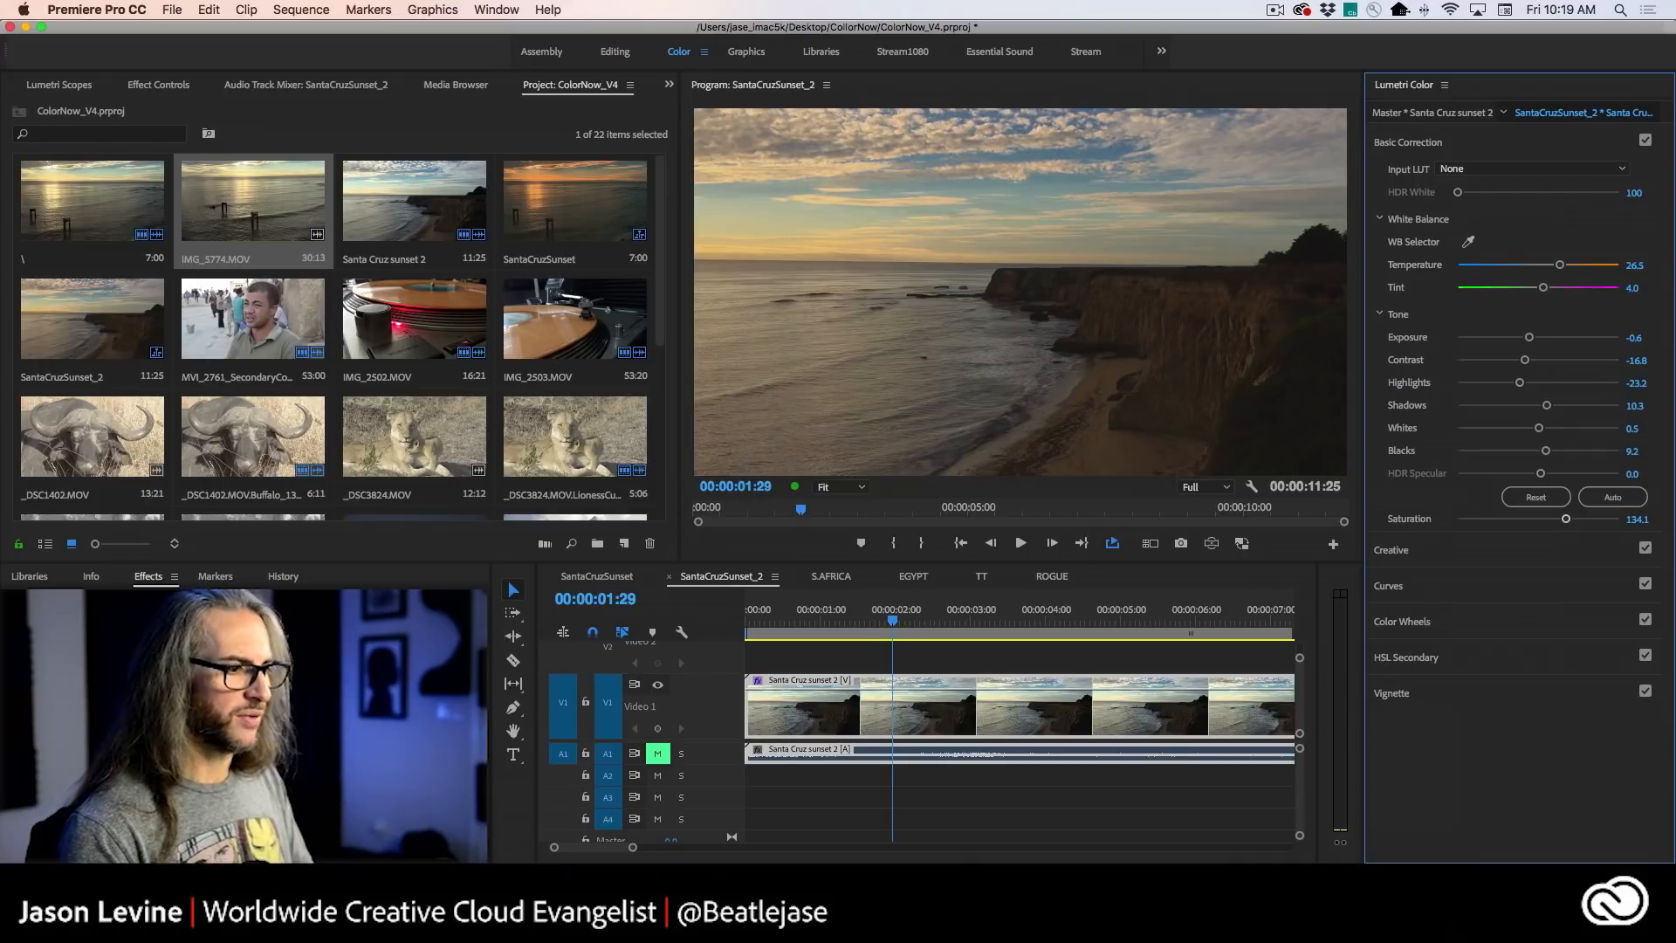
- Compare the graded clip with the cliff still in Lightroom CC, and view the still's Effects and Detail settings
key("super+Tab")
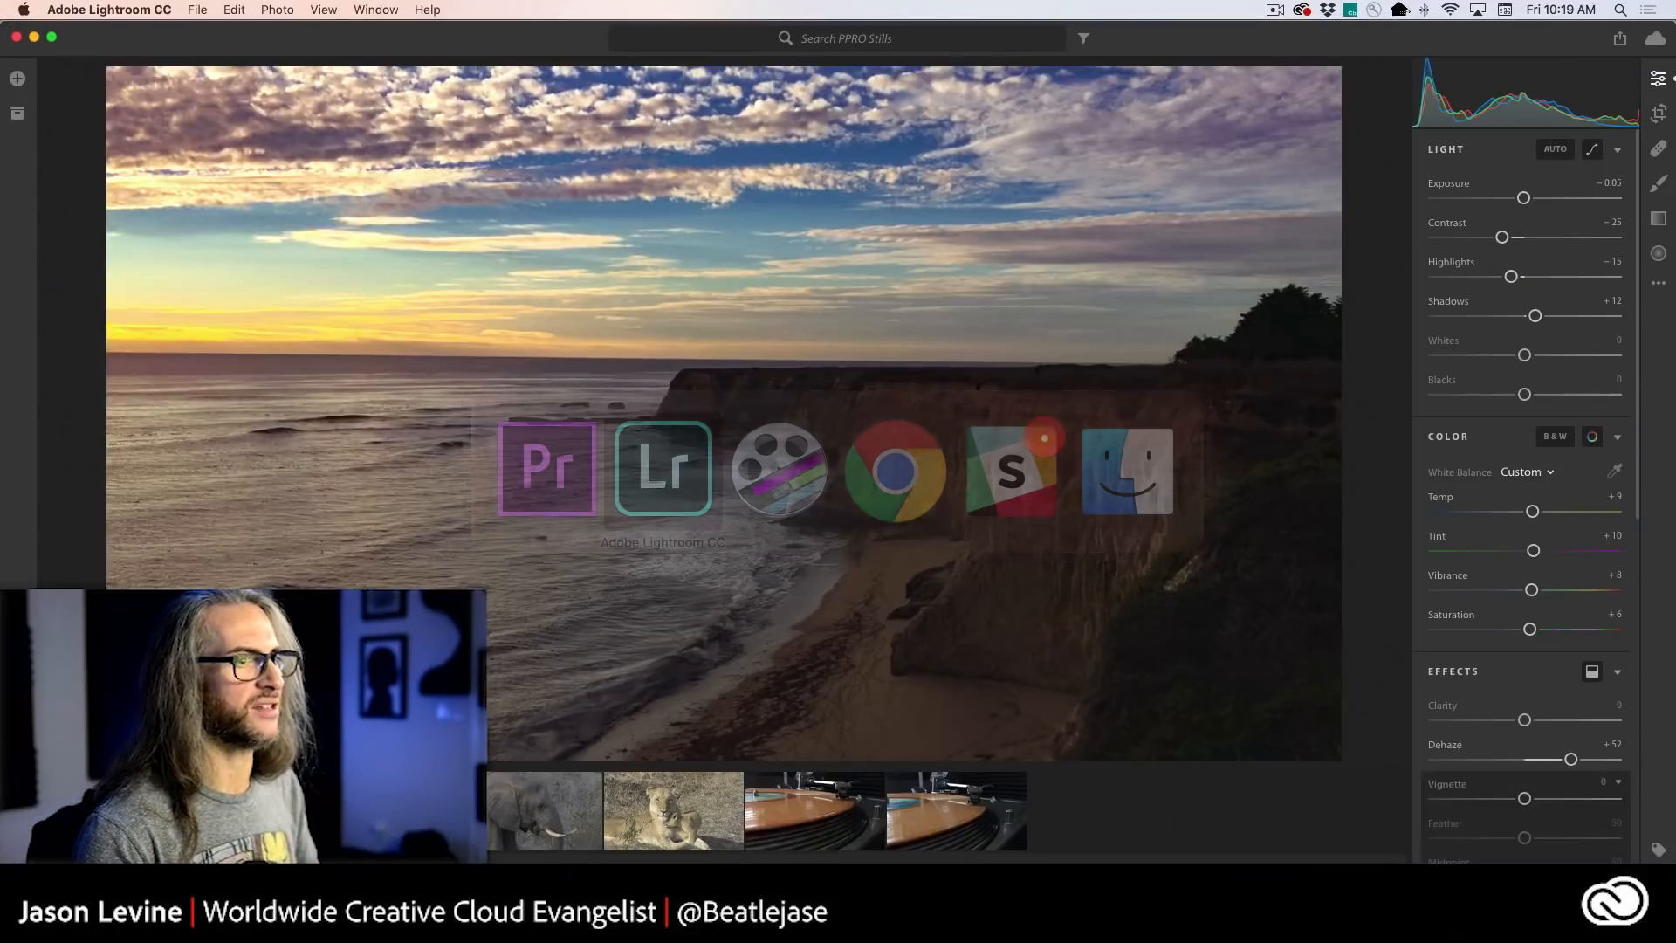
key("super+Tab")
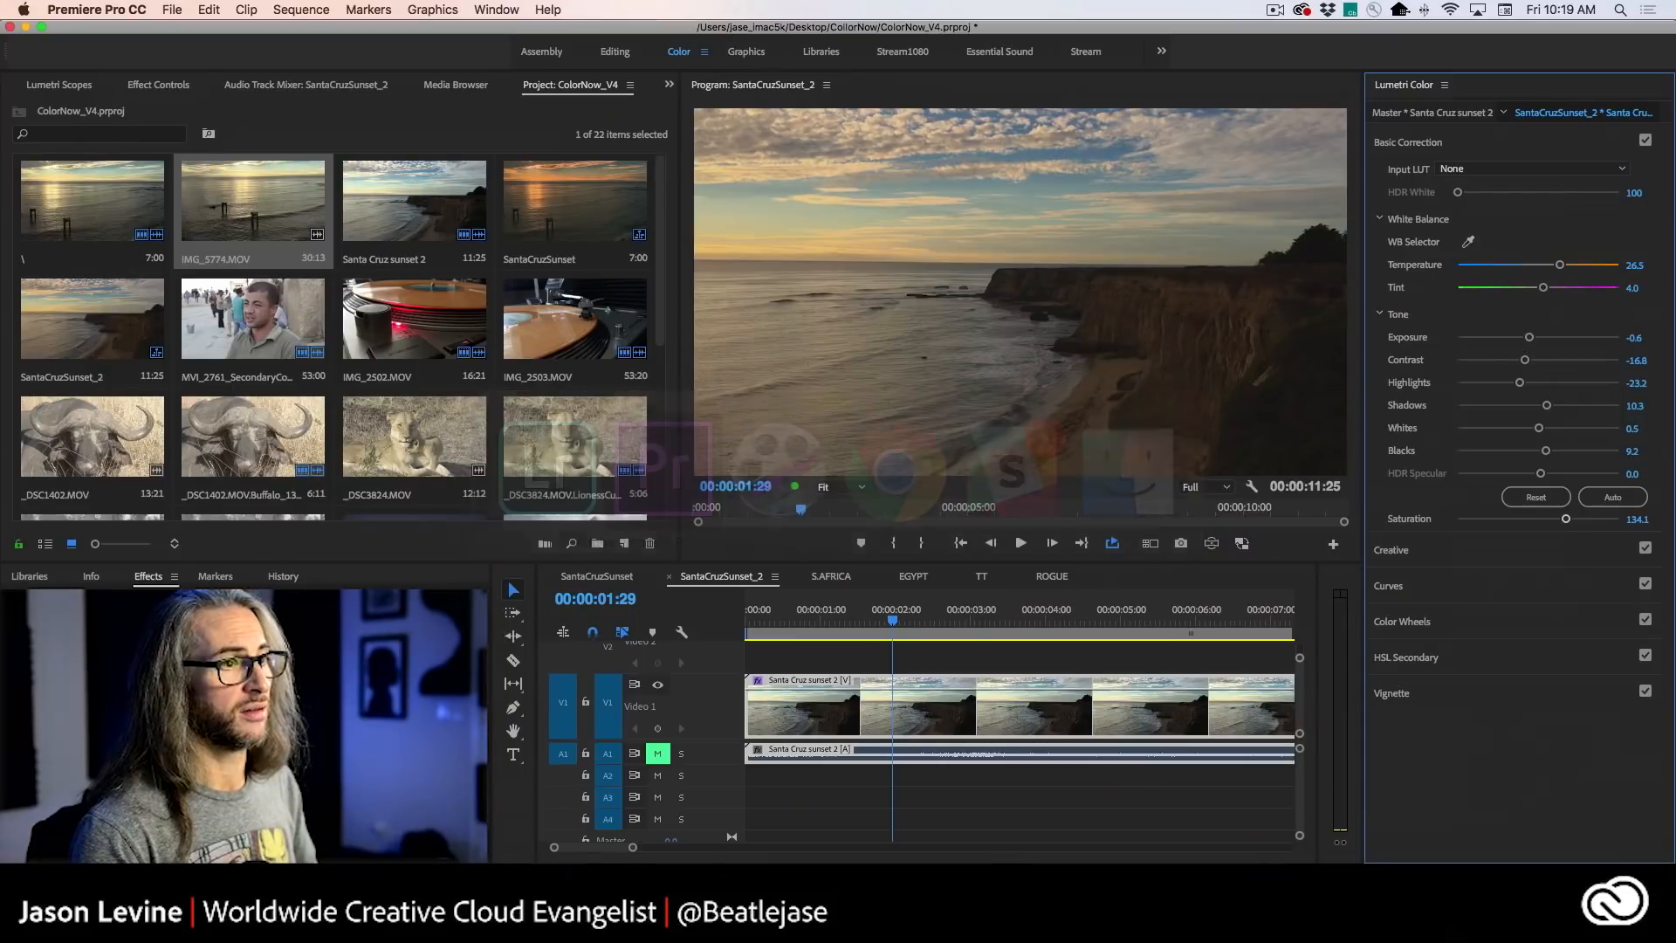
key("super+Tab")
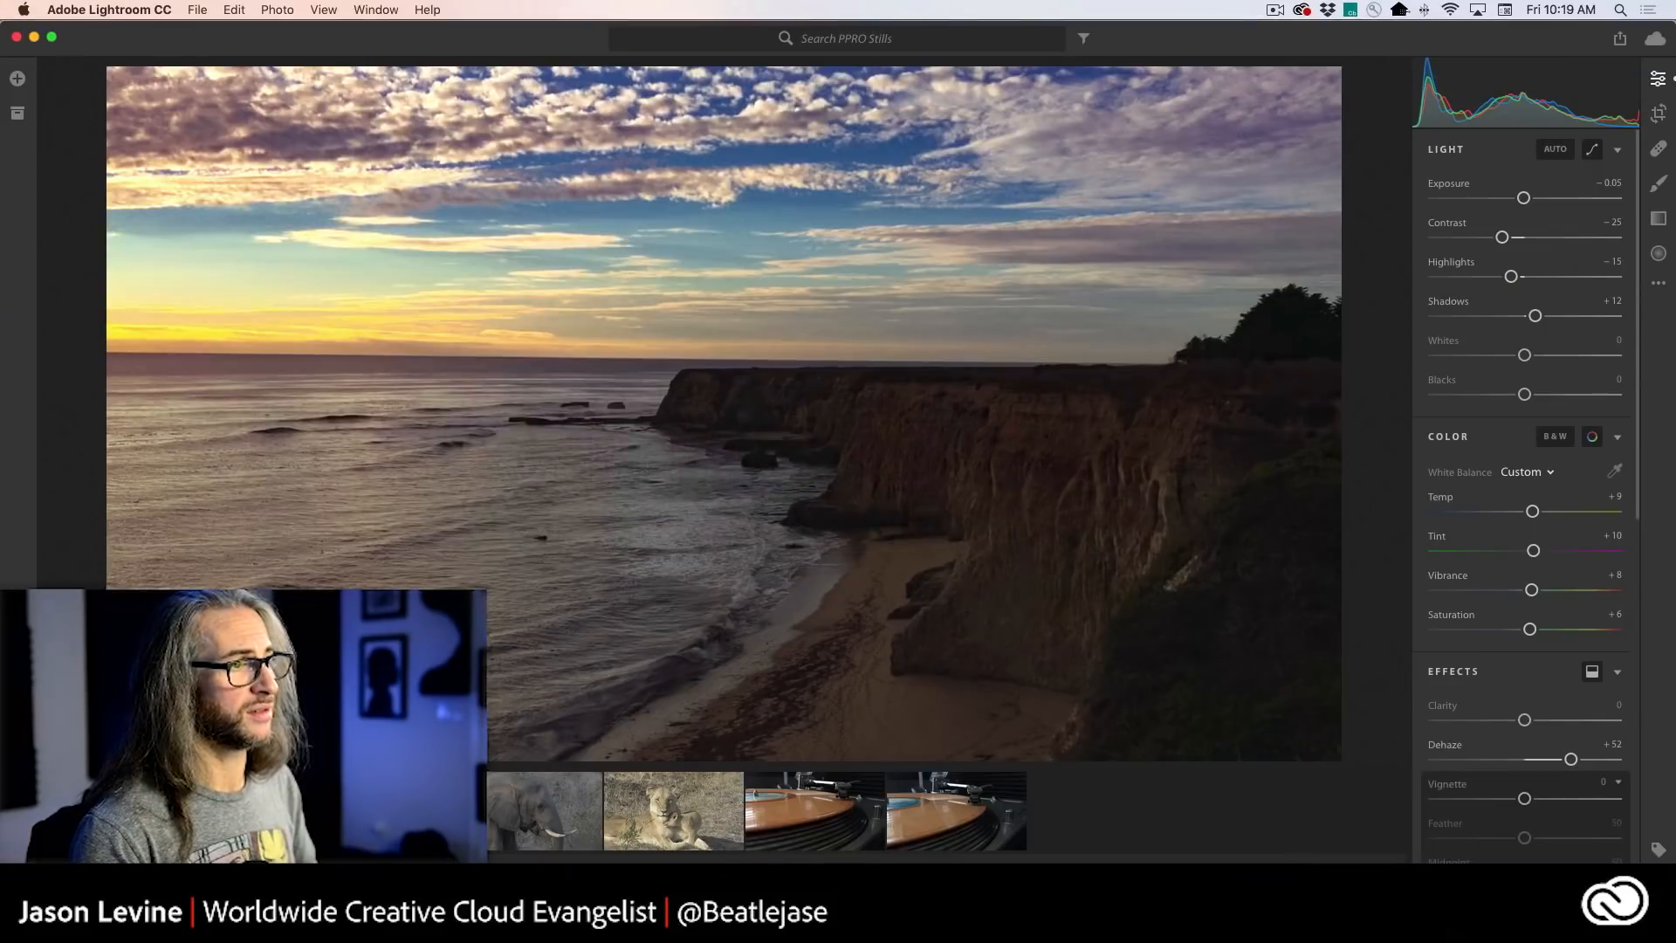
key("super+Tab")
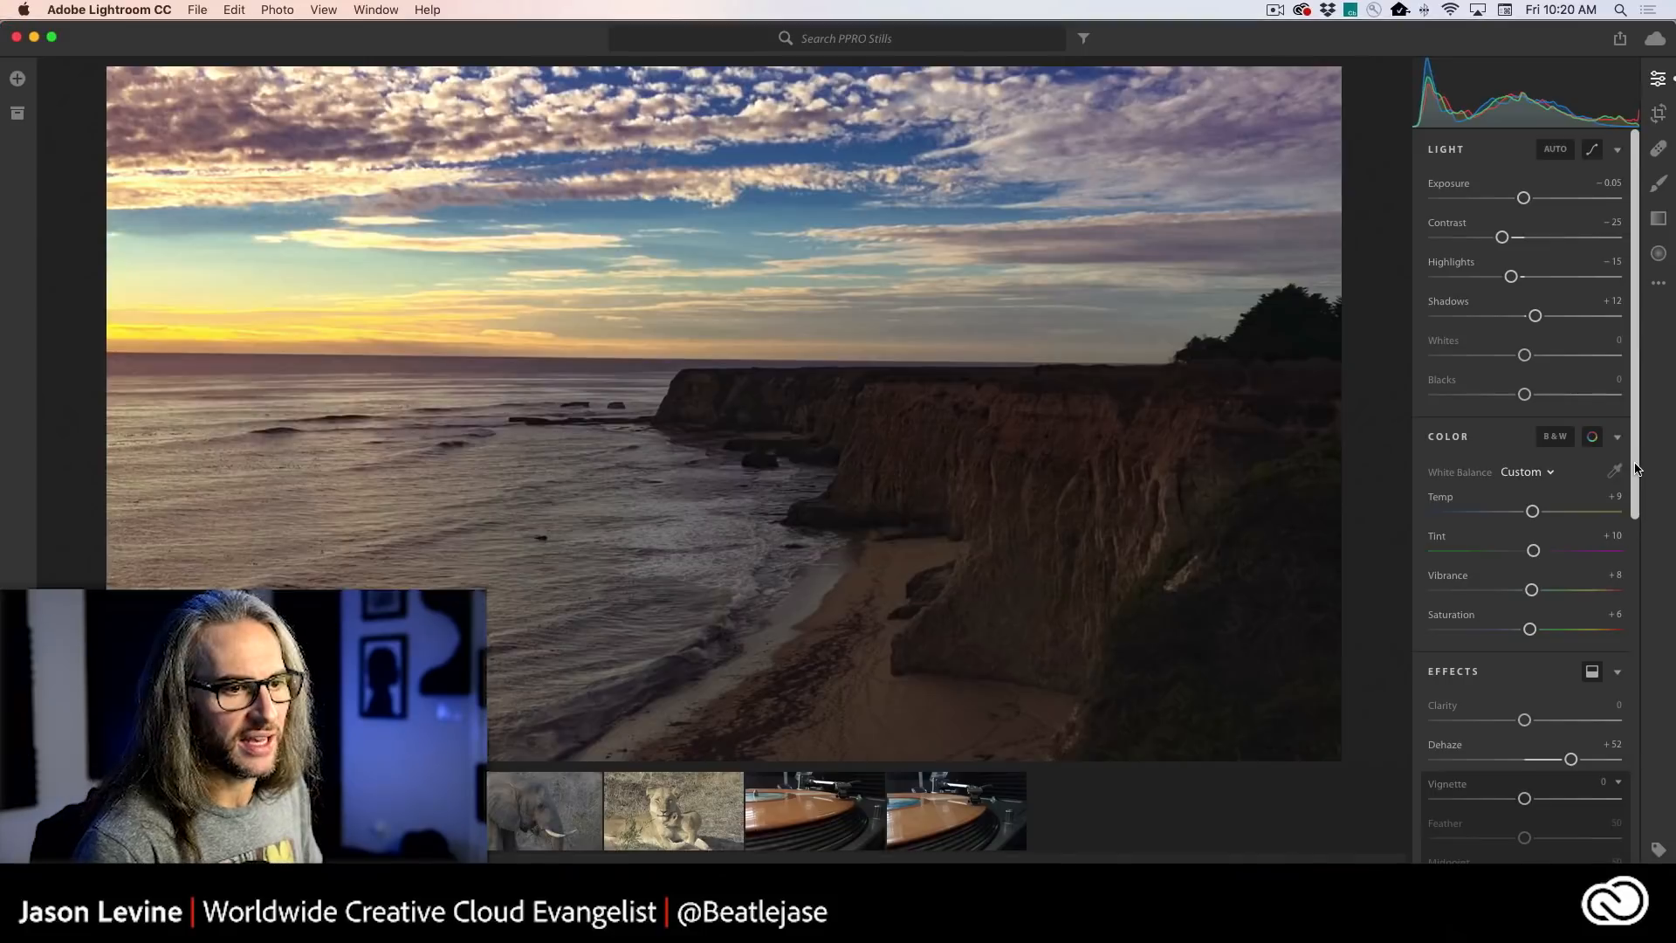
left_click_drag(1634, 467, 1648, 744)
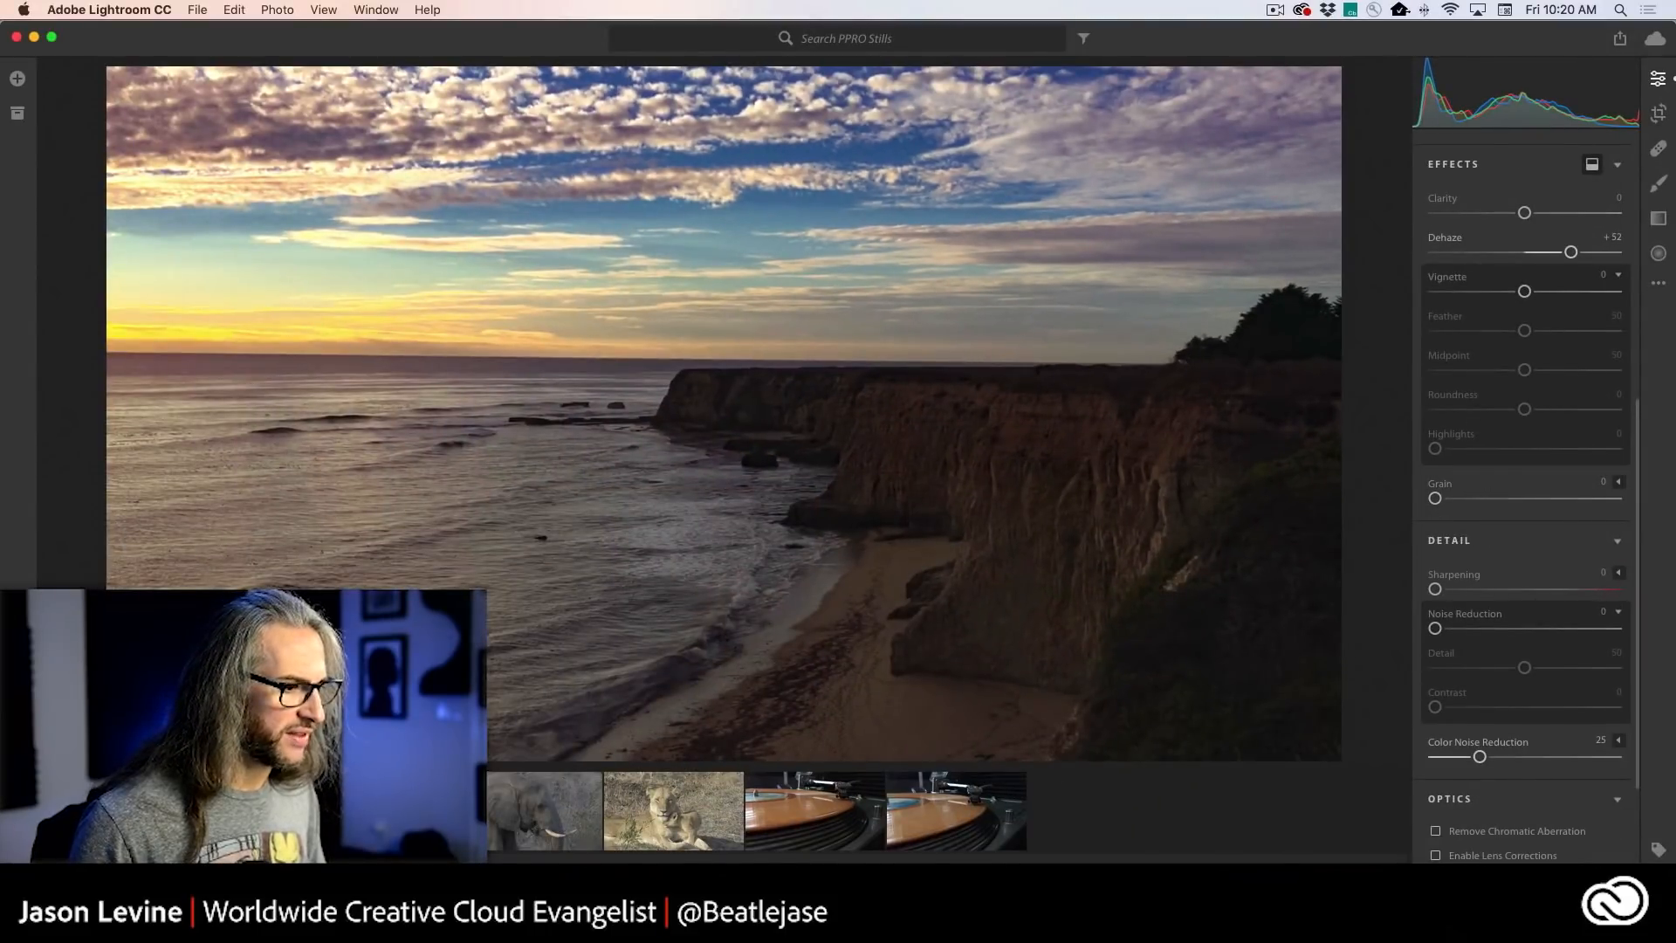
- Switch to Premiere Pro and set the clip's Vignette to Amount -1.1, Midpoint 48.6, Roundness 4.9 and Feather 37.8
key("super+Tab")
left_click(1507, 689)
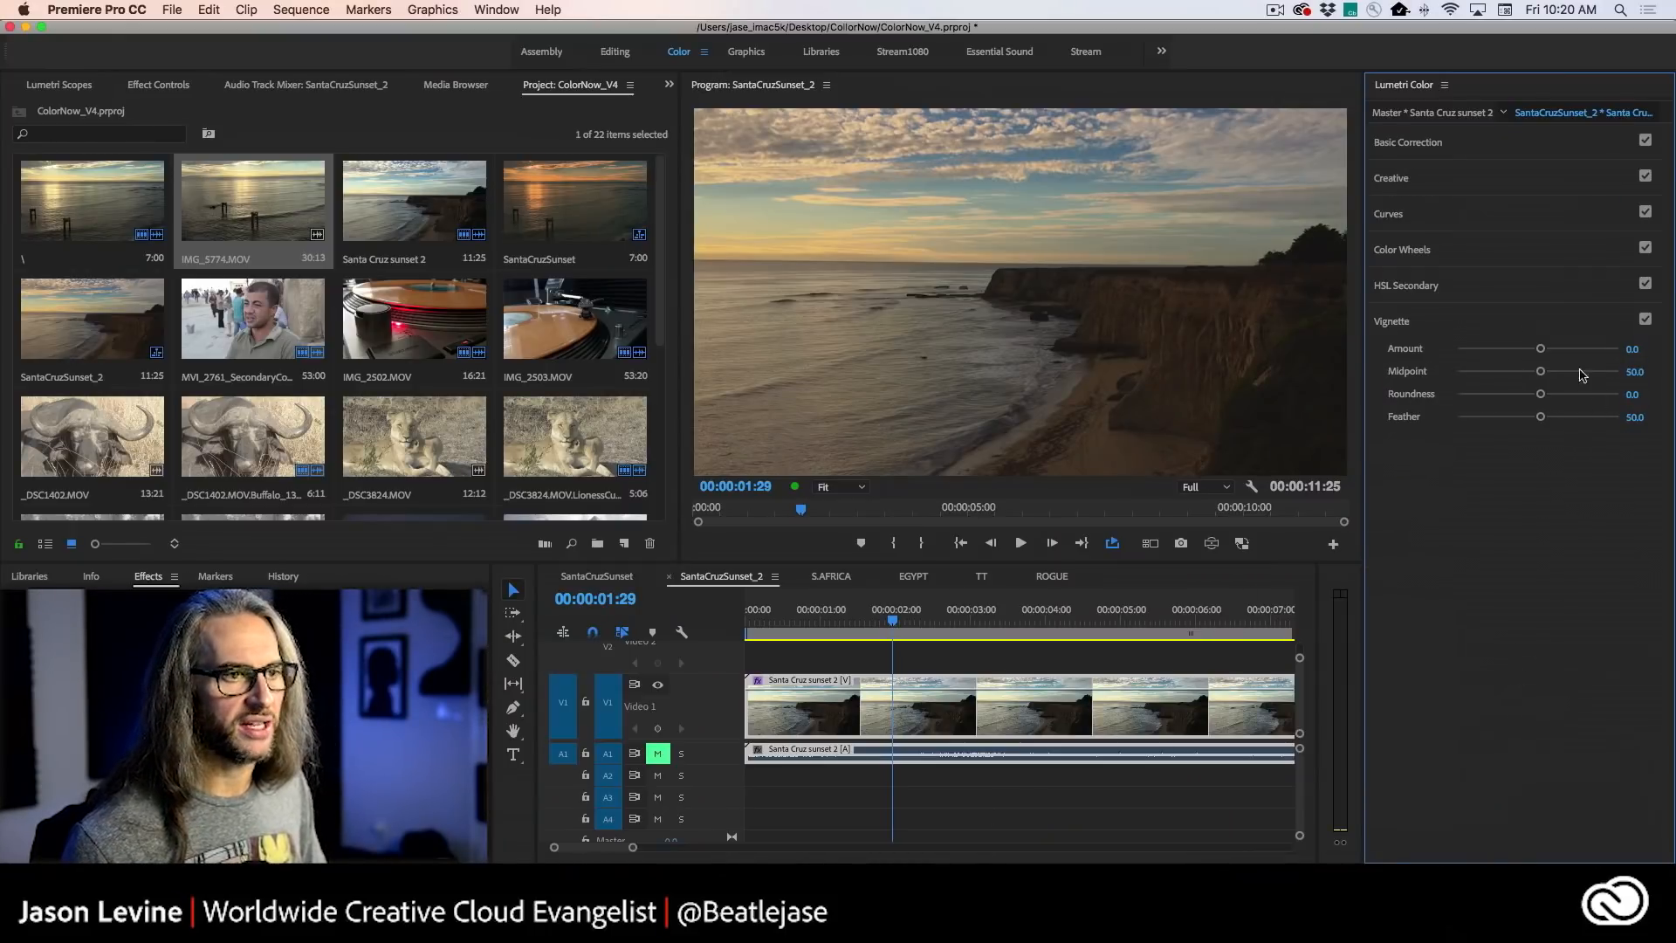
left_click_drag(1543, 350, 1534, 350)
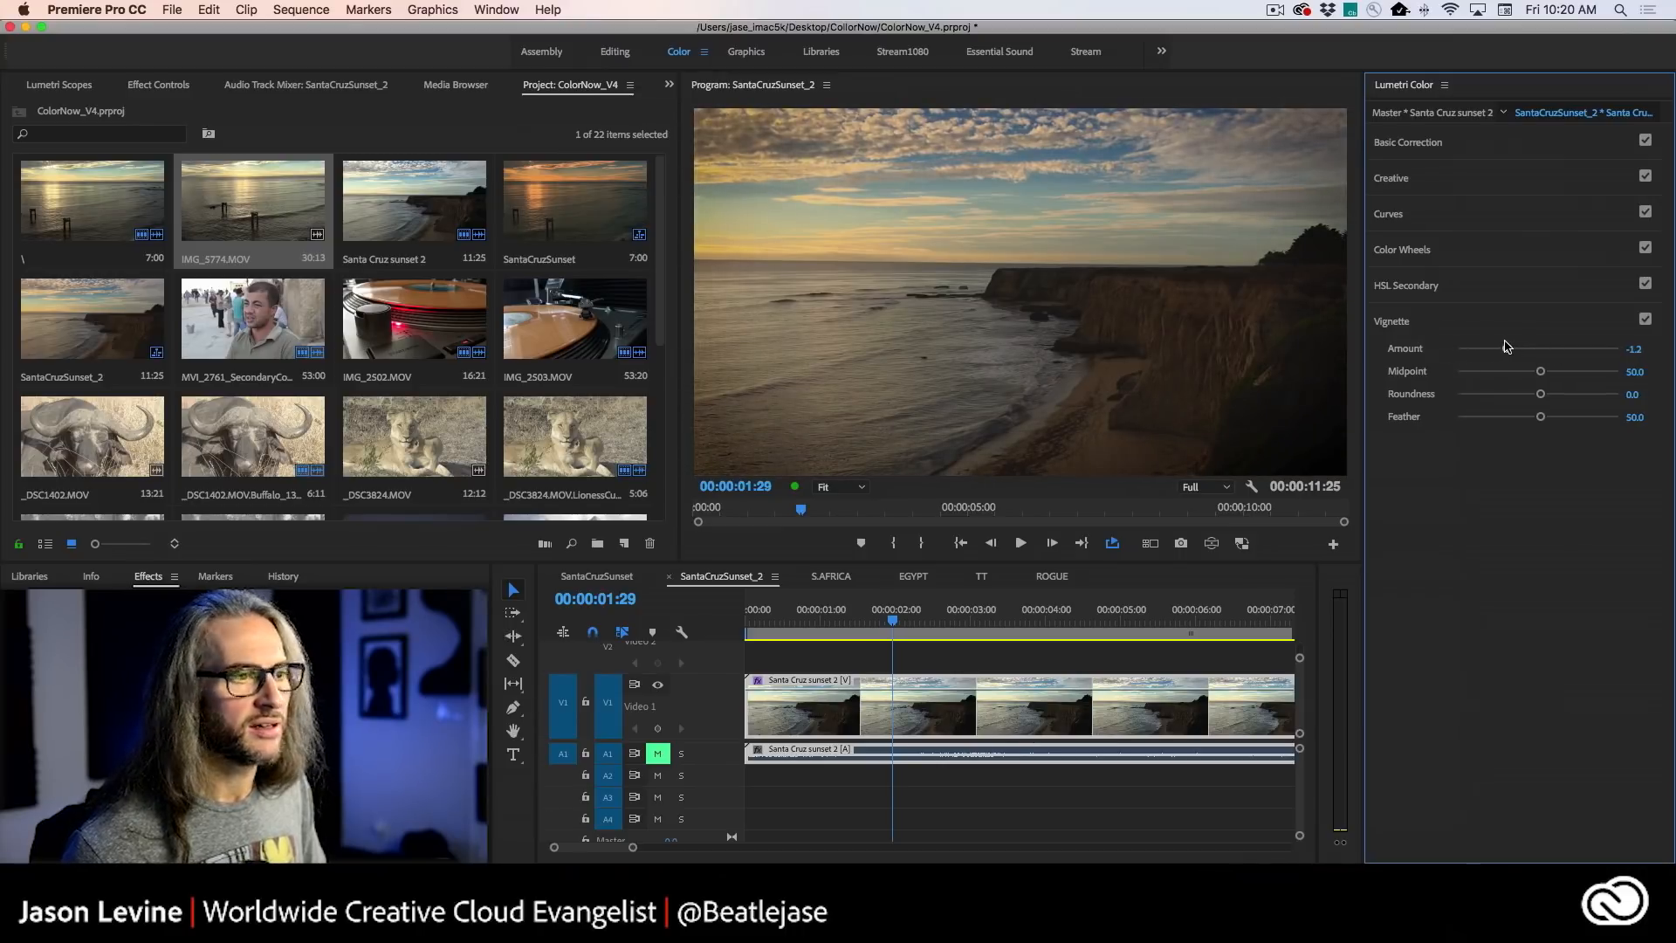
left_click_drag(1504, 345, 1524, 373)
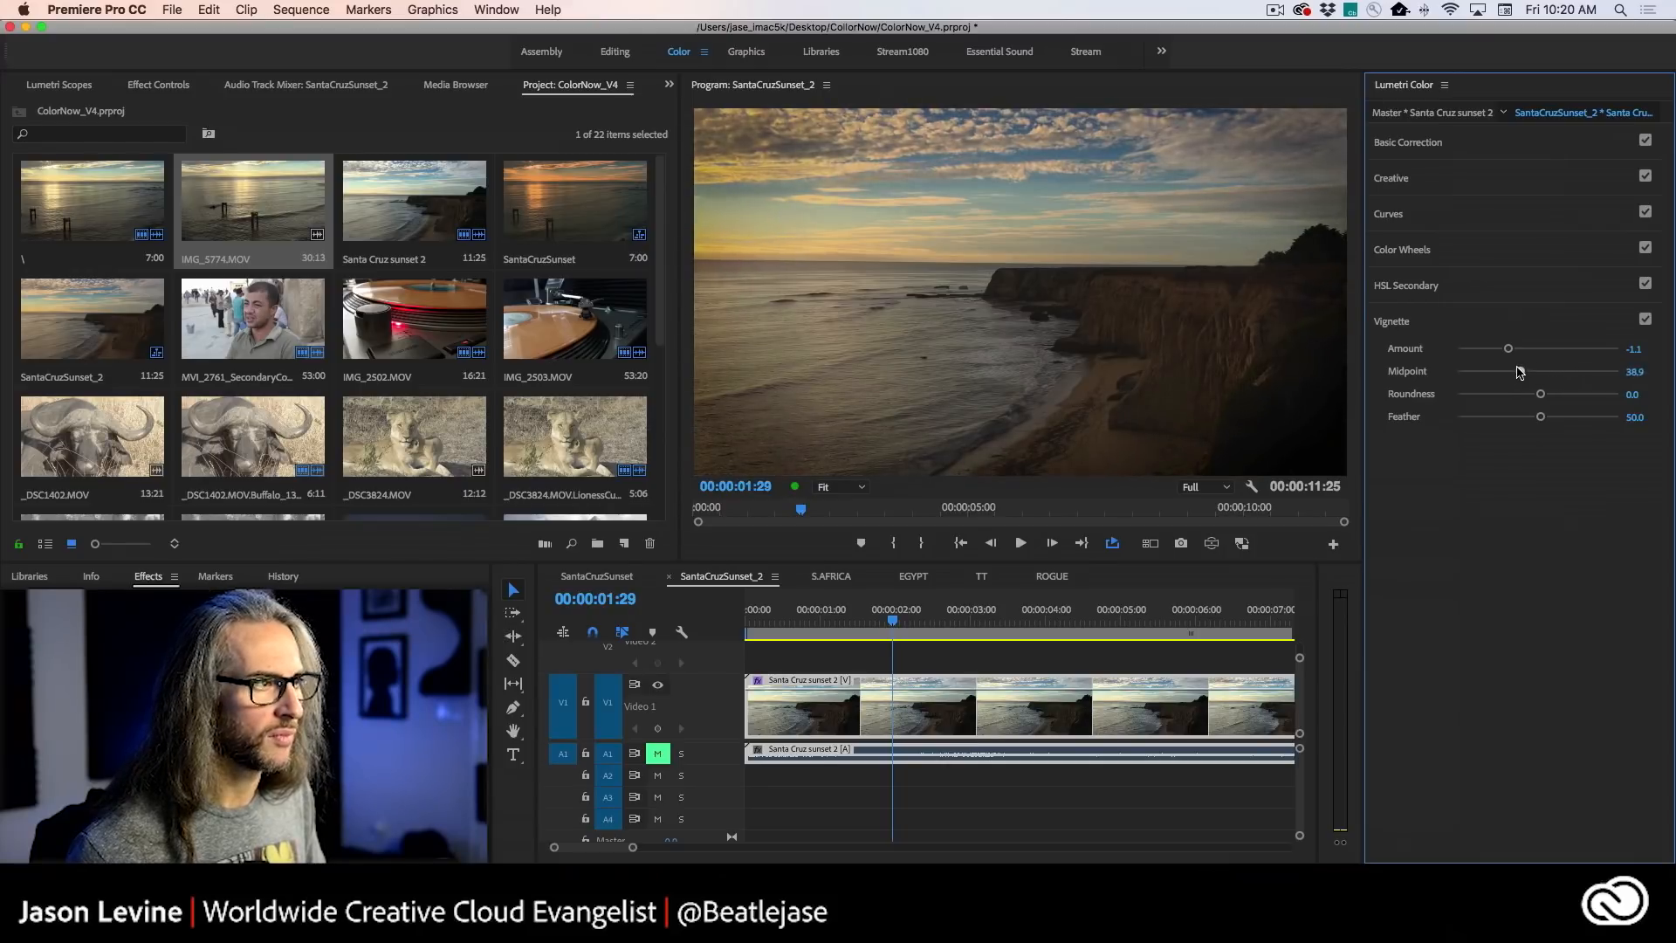
left_click_drag(1537, 372, 1522, 419)
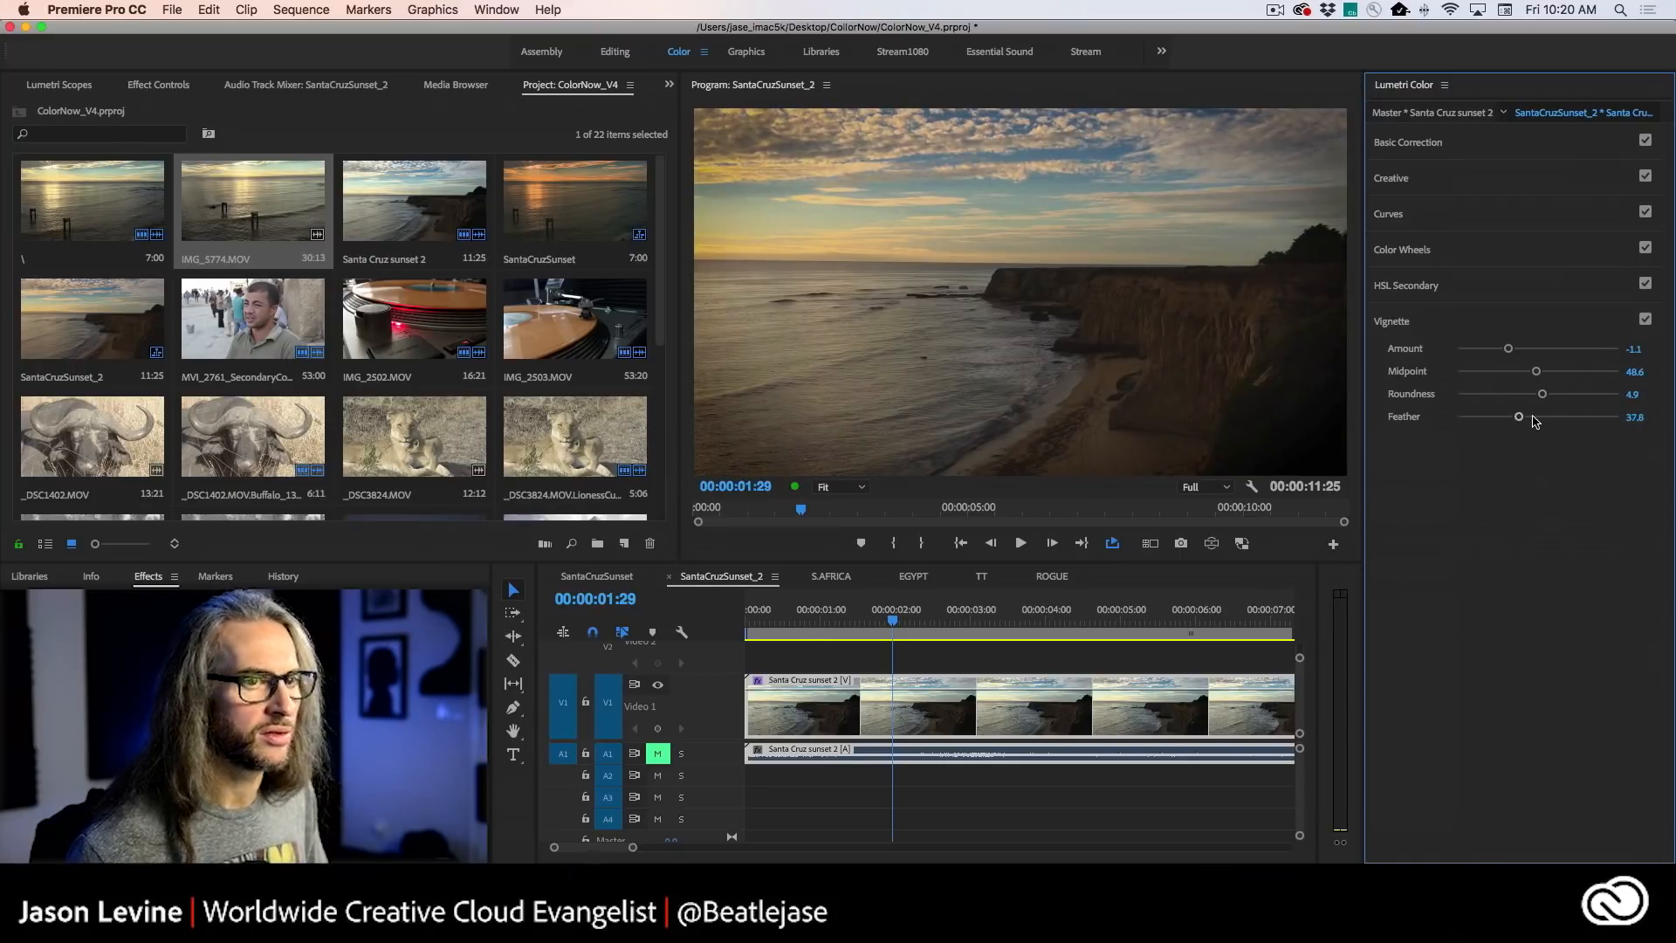
- Set the clip's Tint to 5.9 in Basic Correction and check the frame in a maximized Program monitor
left_click(1456, 148)
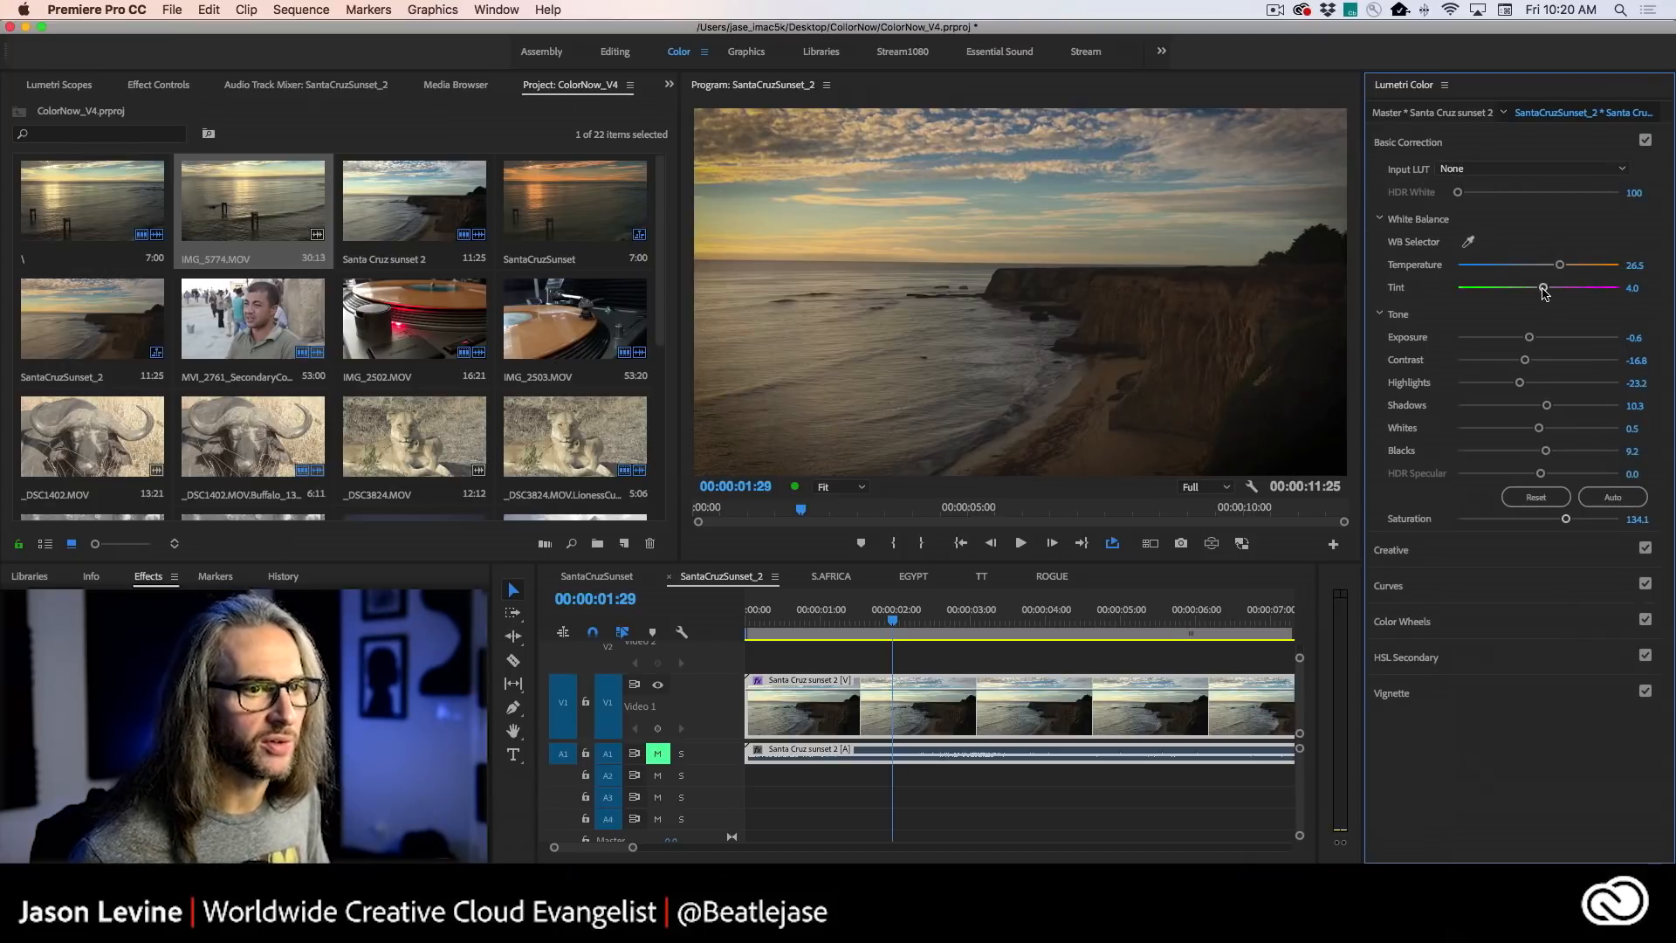
left_click_drag(1544, 291, 1546, 293)
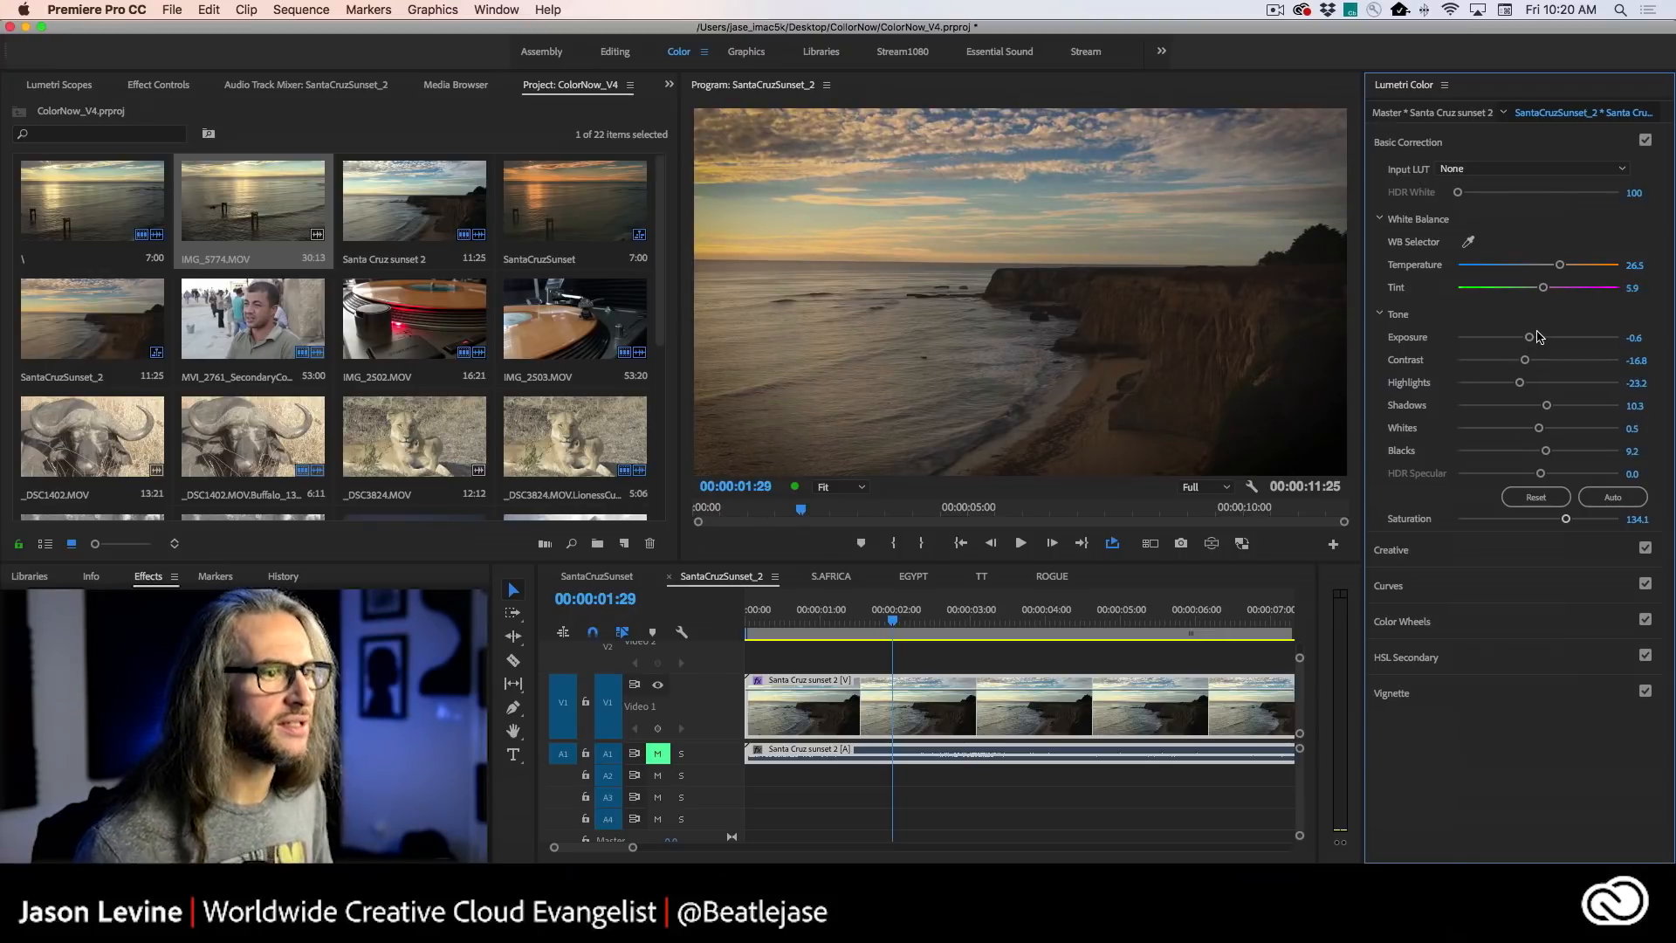
key("grave")
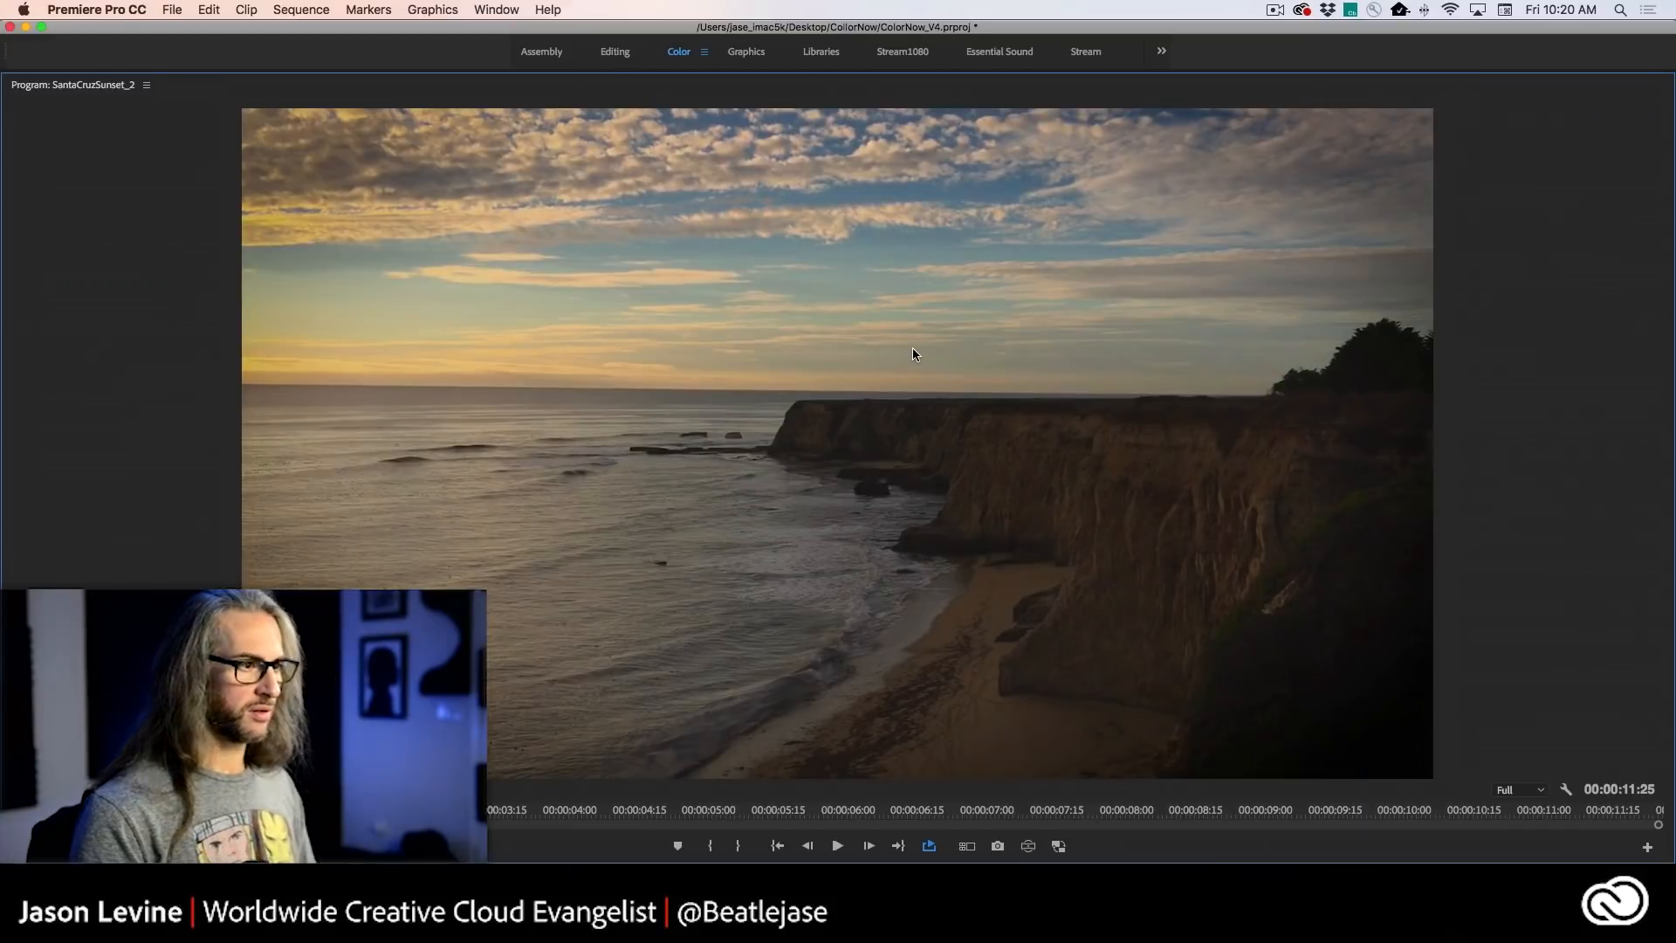
key("grave")
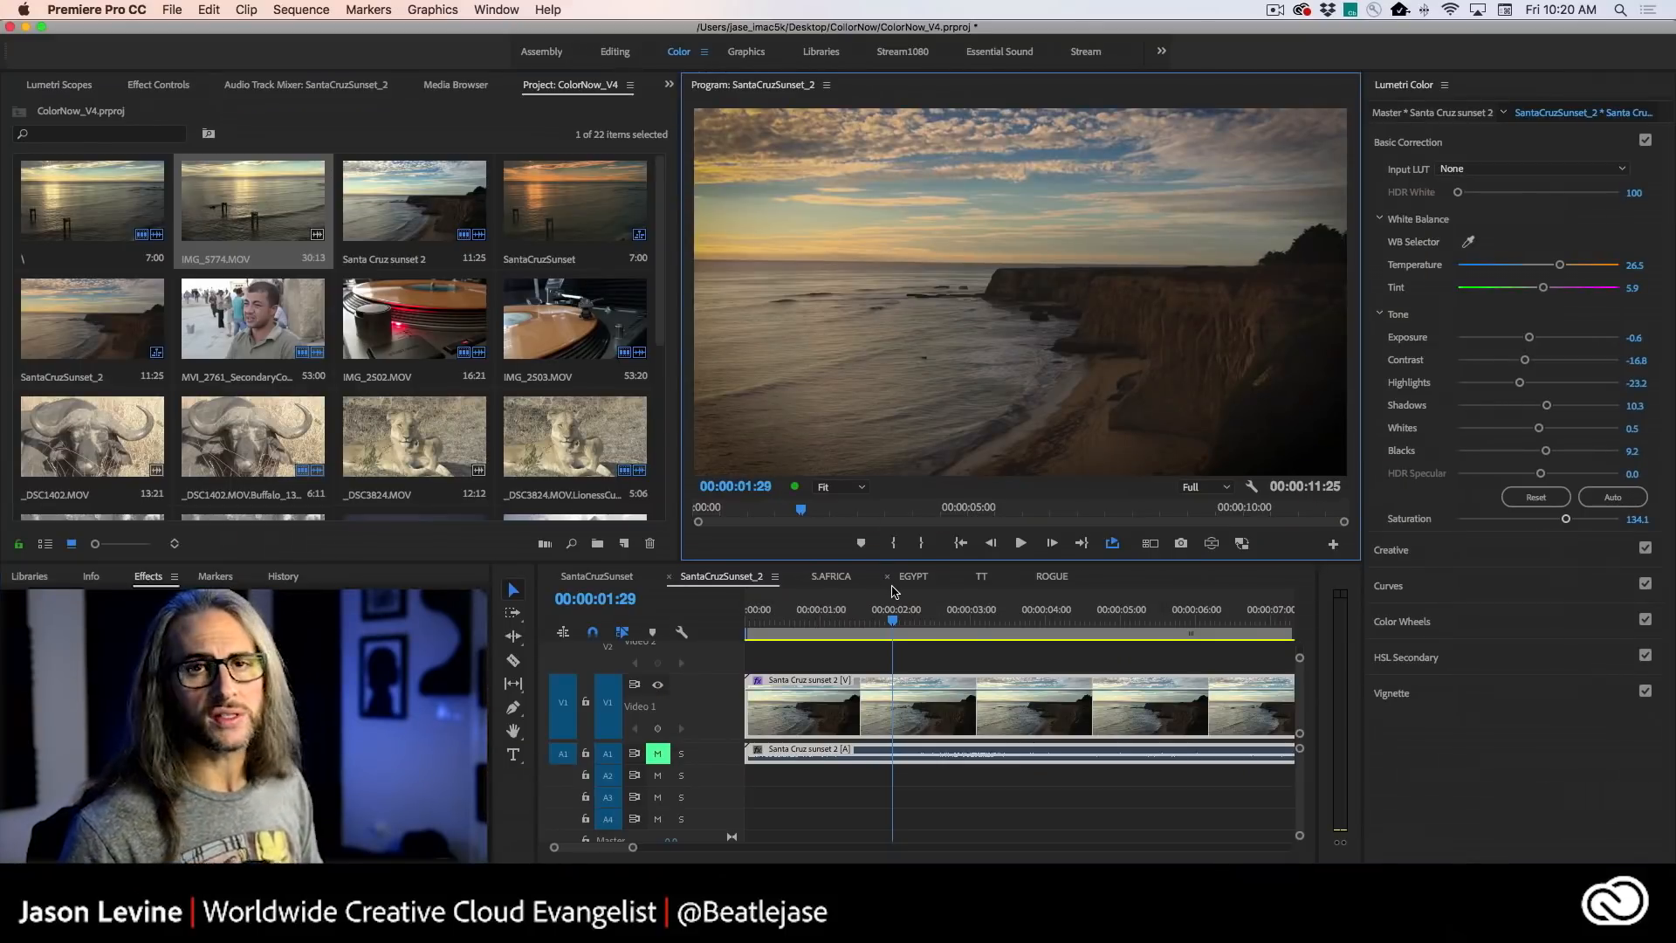
- Play the clip from near its beginning and compare it with the Lumetri Color effect switched off and on
left_click_drag(903, 621, 765, 621)
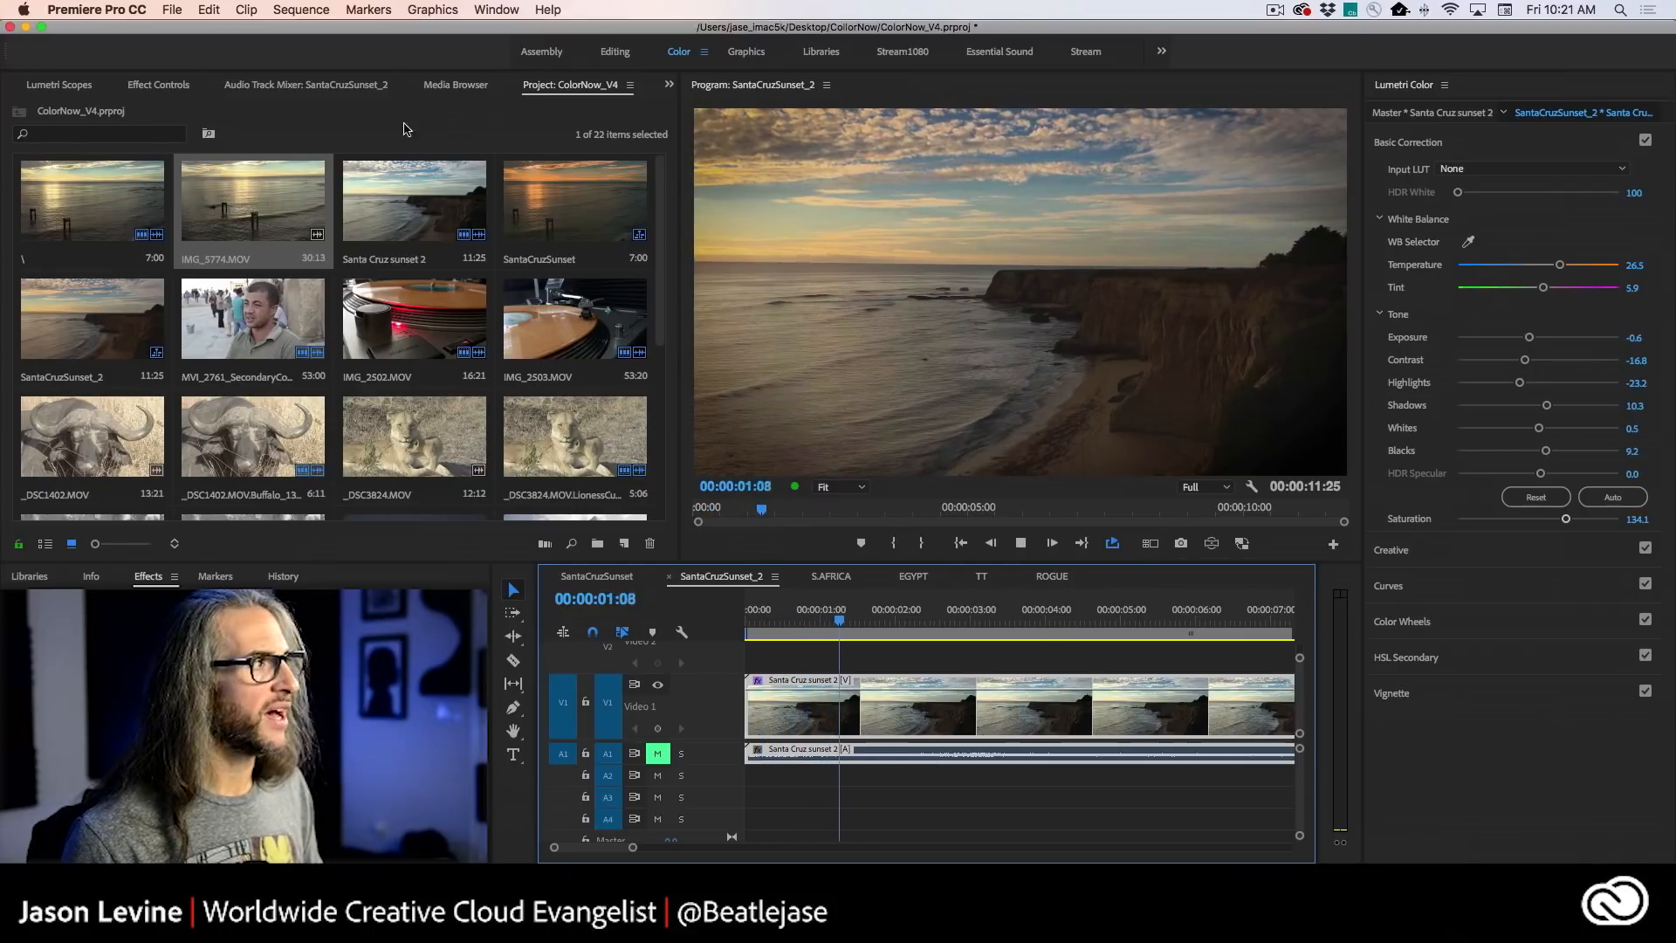
left_click(160, 85)
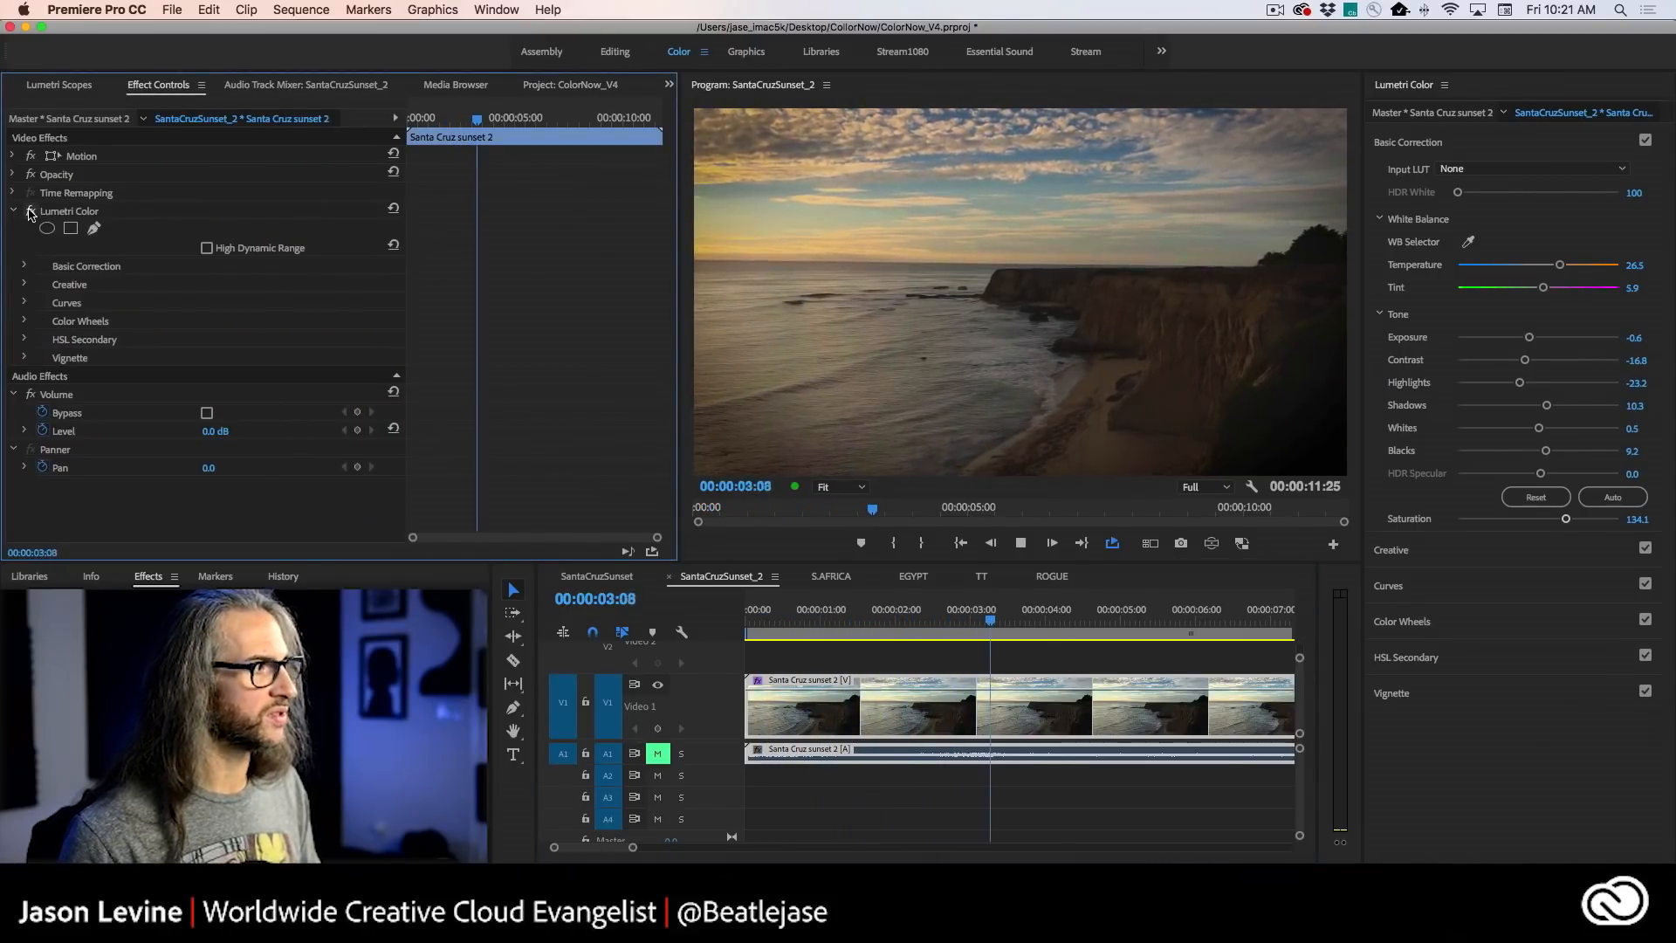
left_click(31, 211)
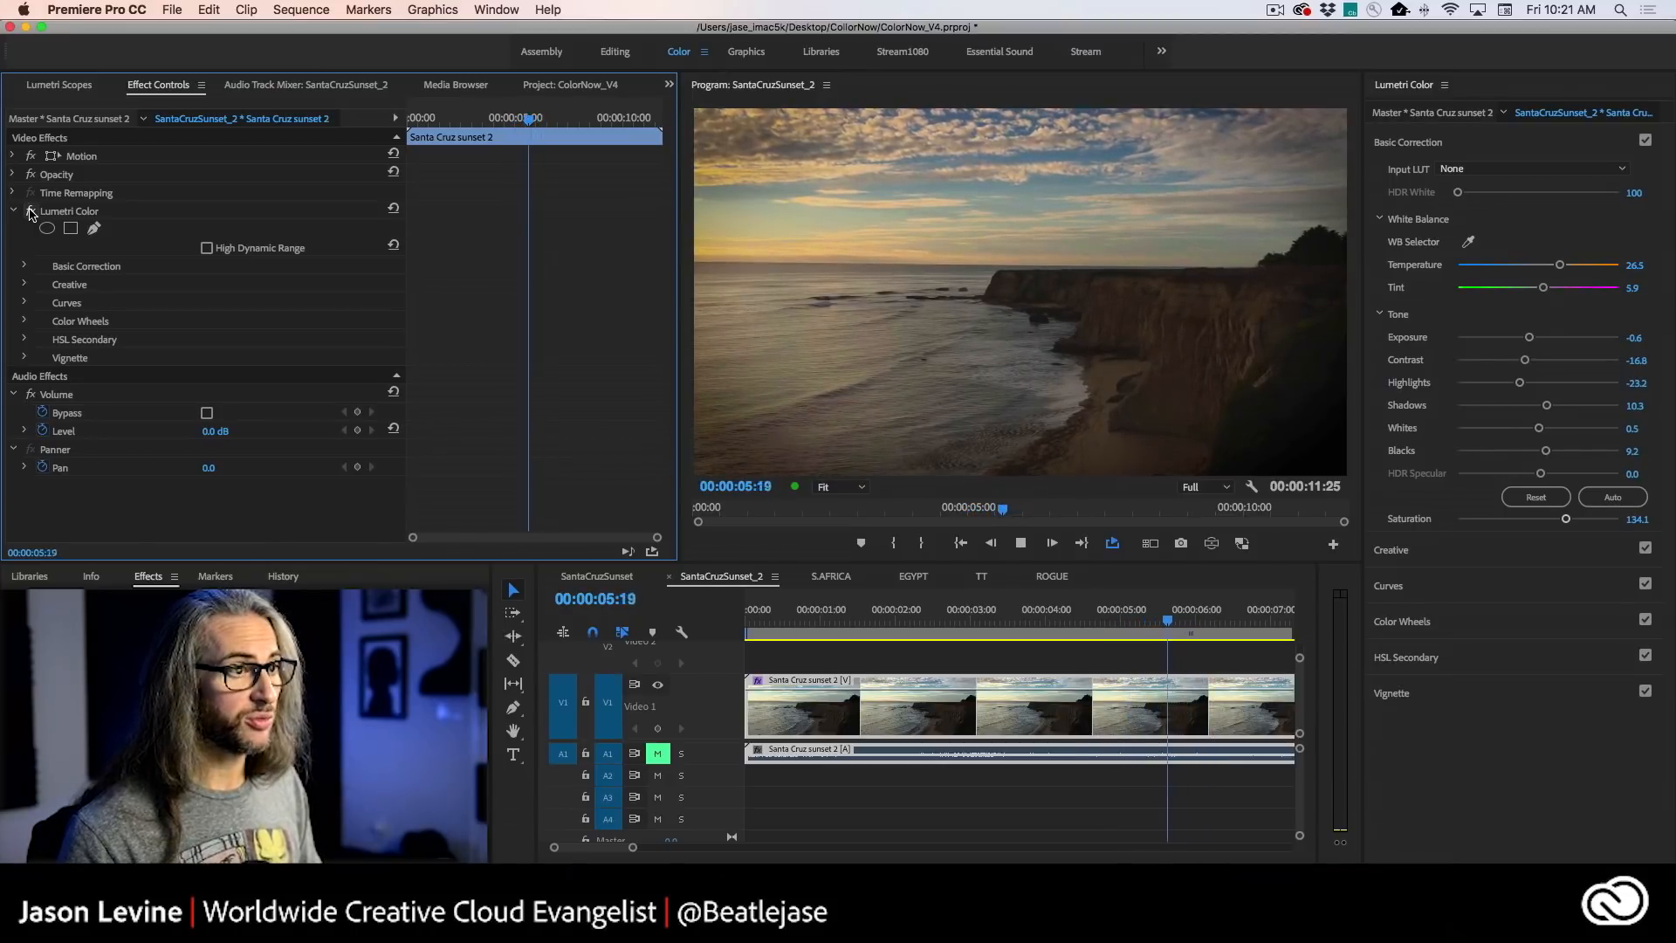
left_click(30, 211)
left_click(31, 212)
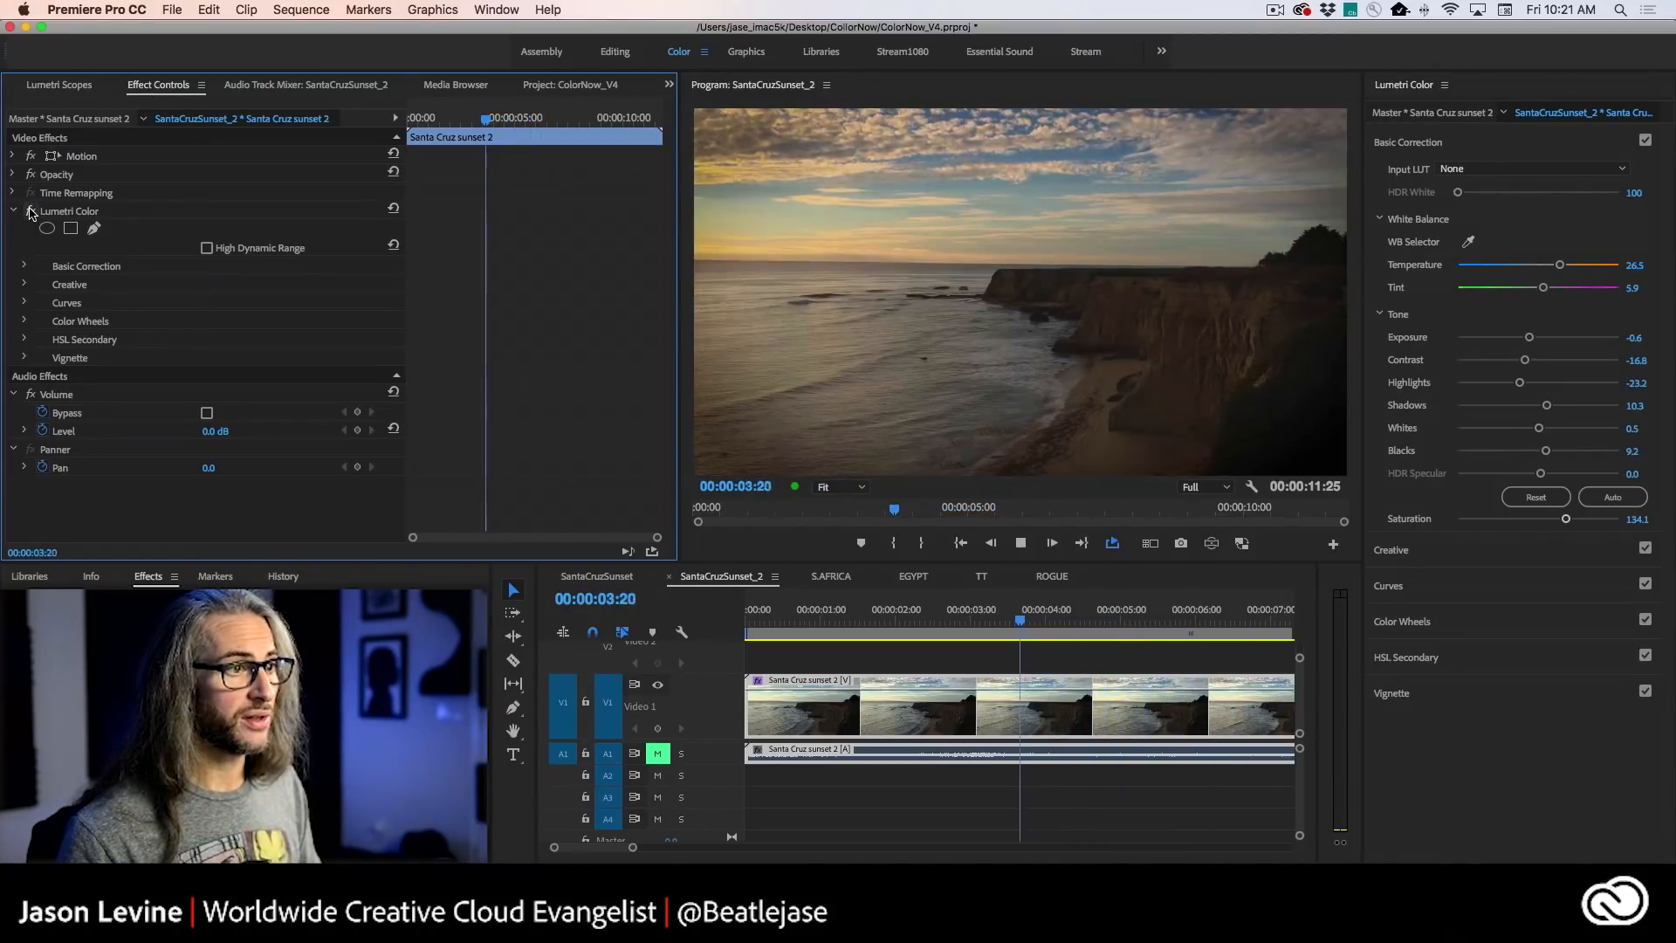
left_click(31, 212)
left_click(30, 211)
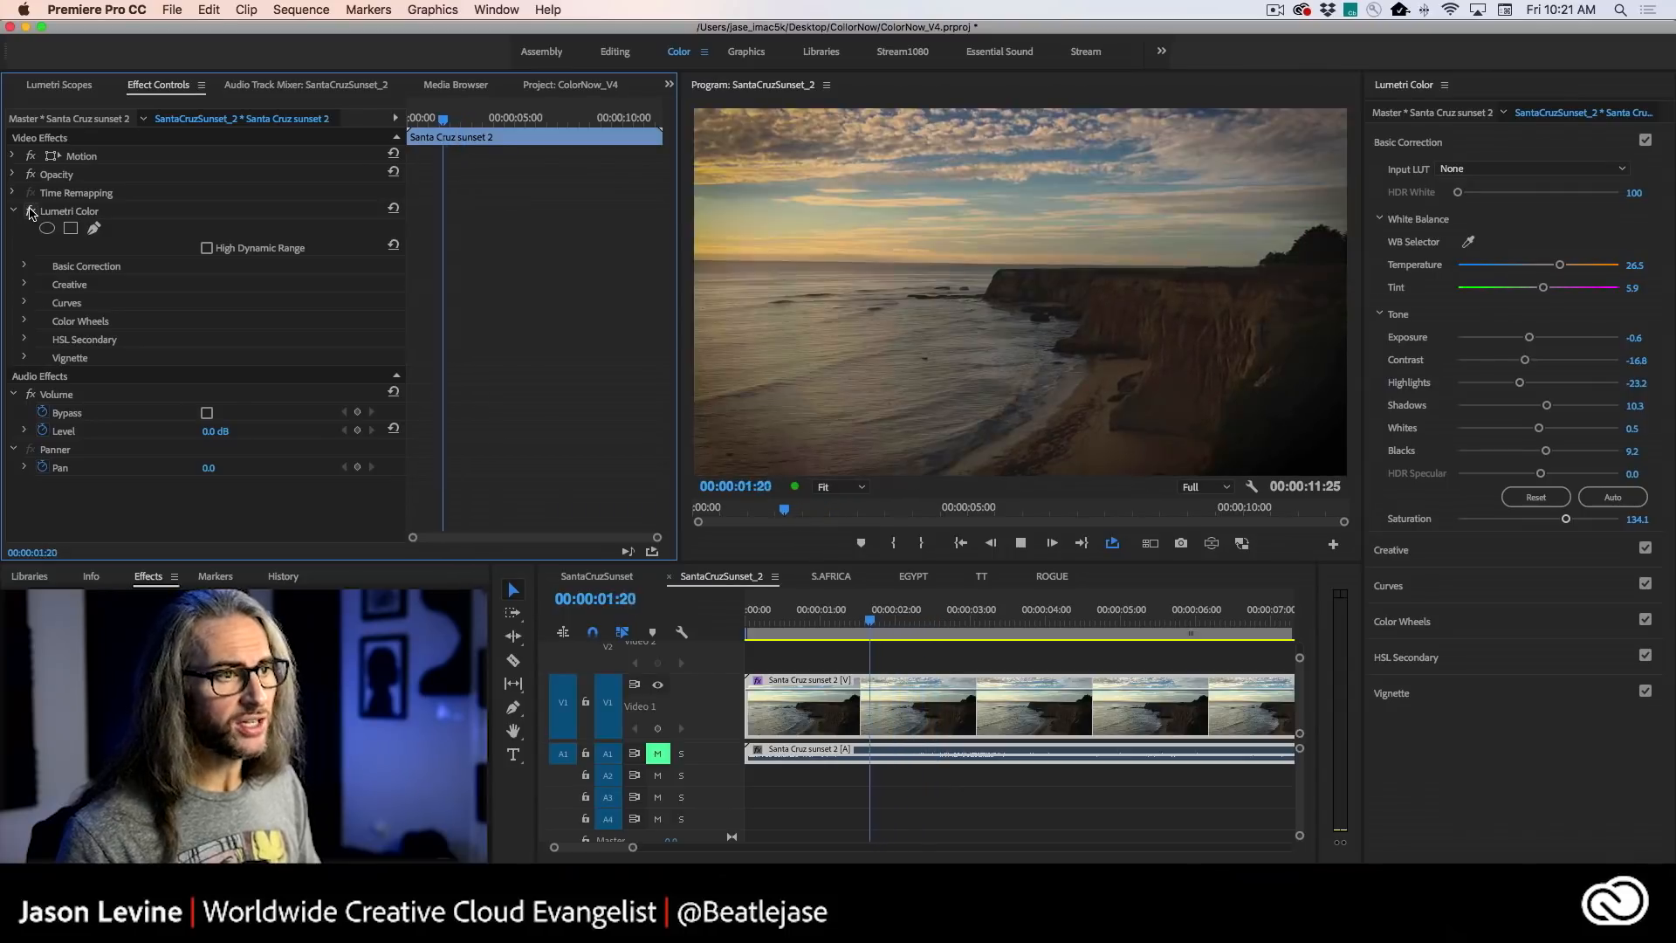
key("l")
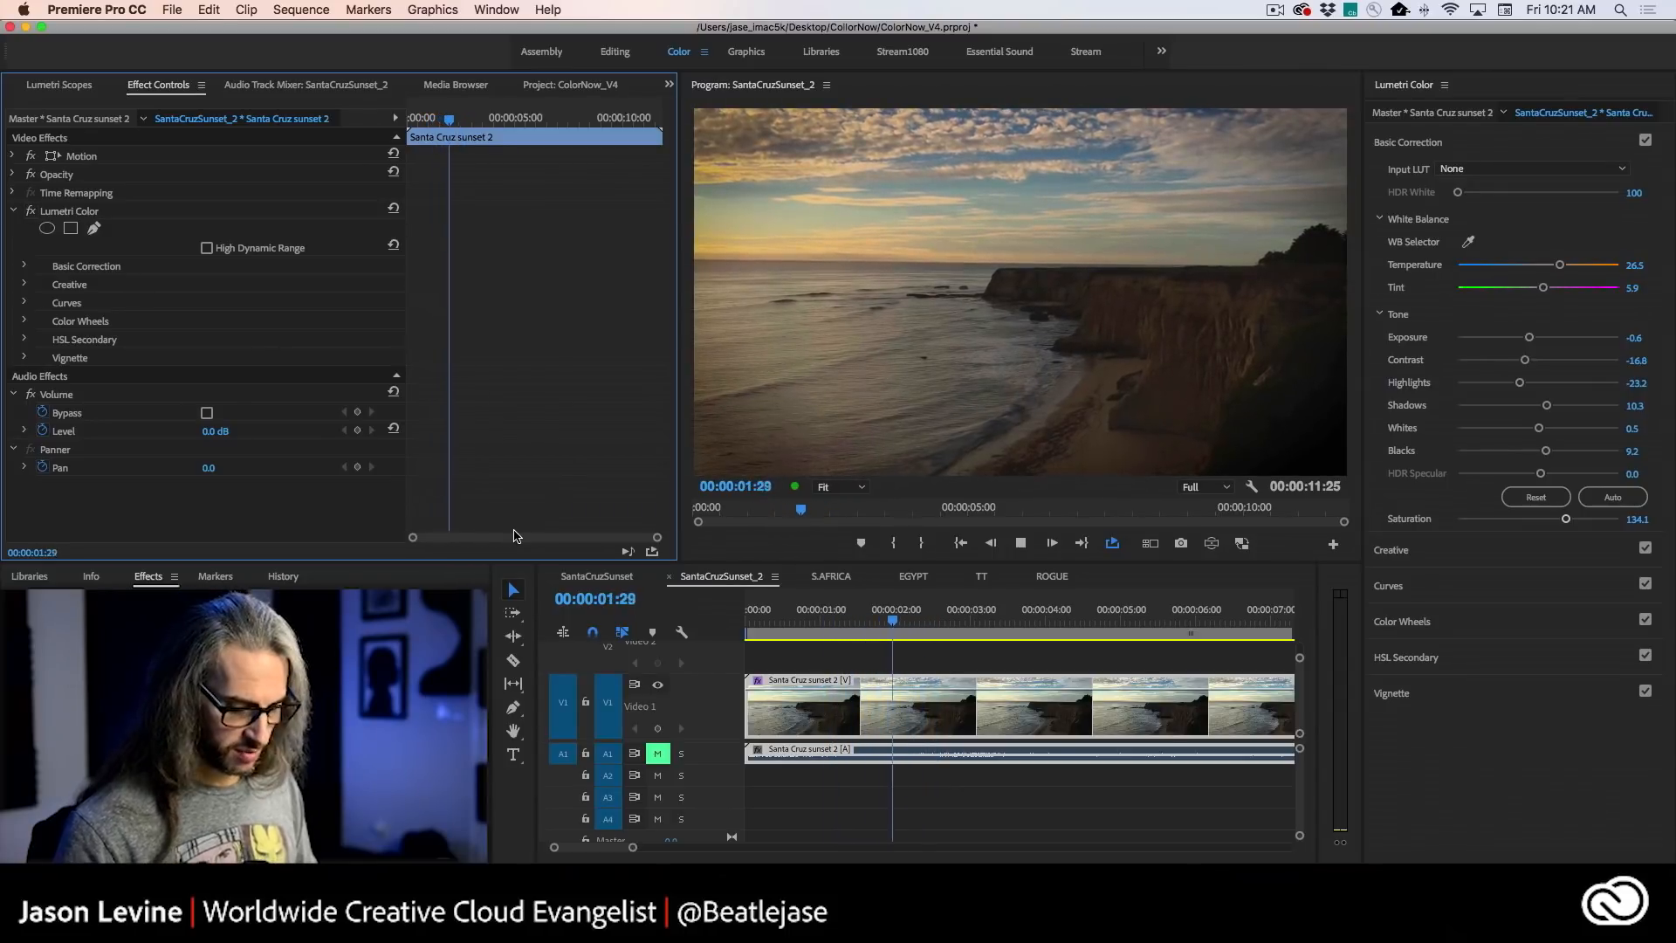
- Fit the whole sequence in the timeline and set the clip's Tint to 8.1
key("backslash")
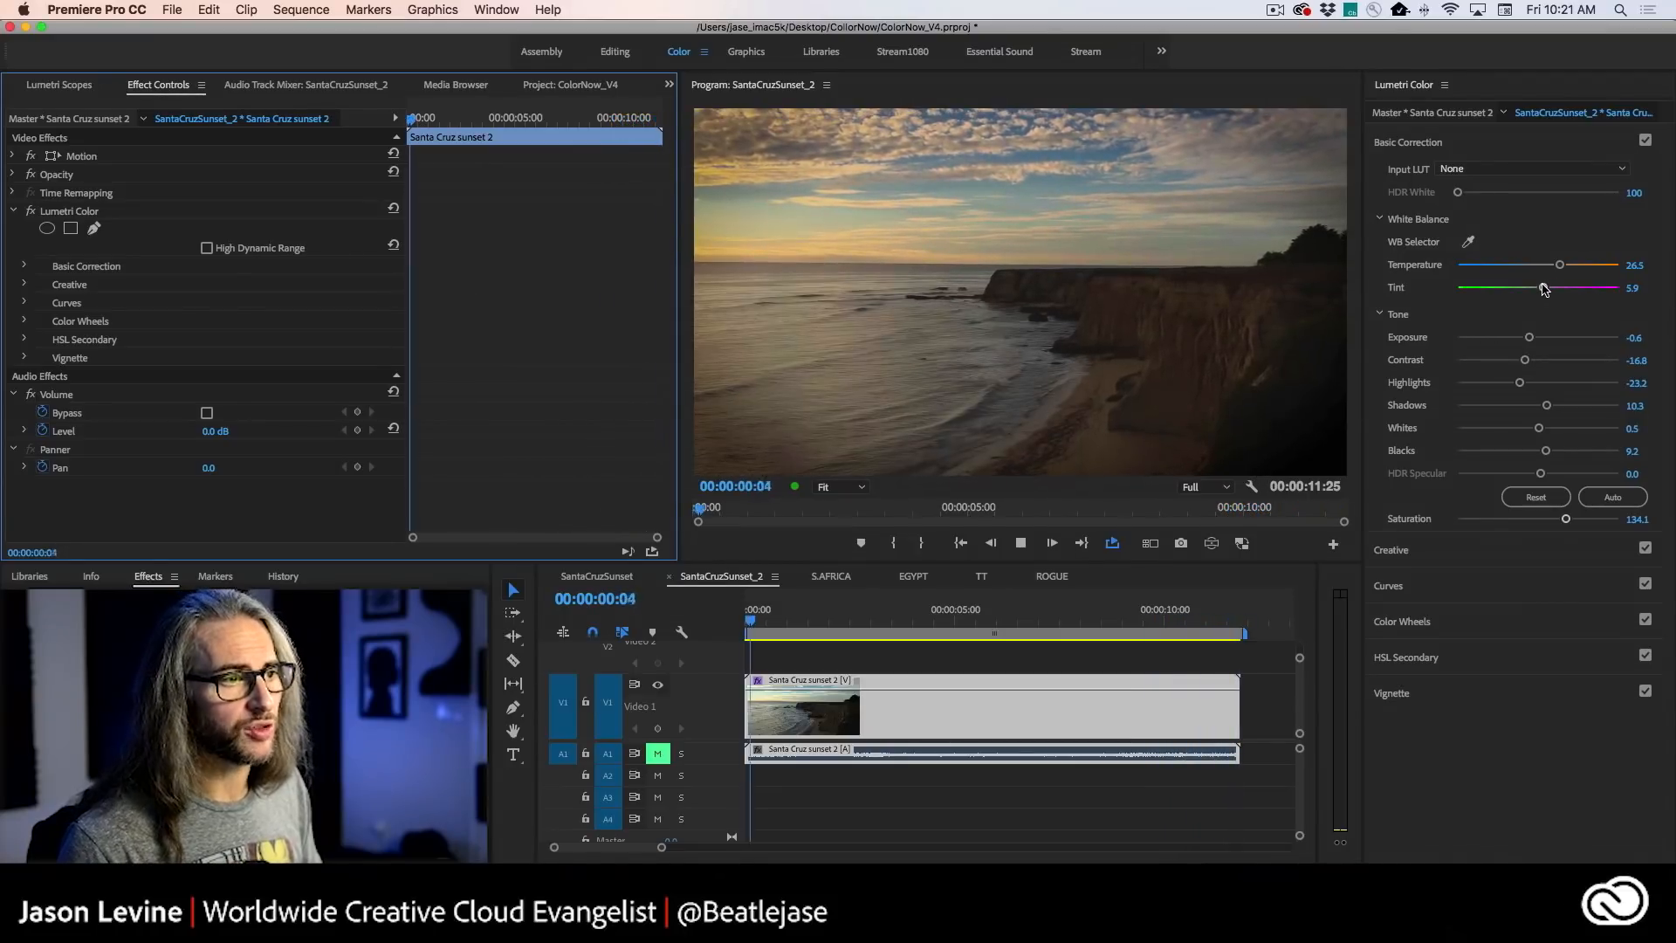
mouse_move(1544, 290)
left_mouse_down()
mouse_move(1571, 289)
mouse_move(1514, 289)
mouse_move(1561, 290)
mouse_move(1545, 289)
left_mouse_up()
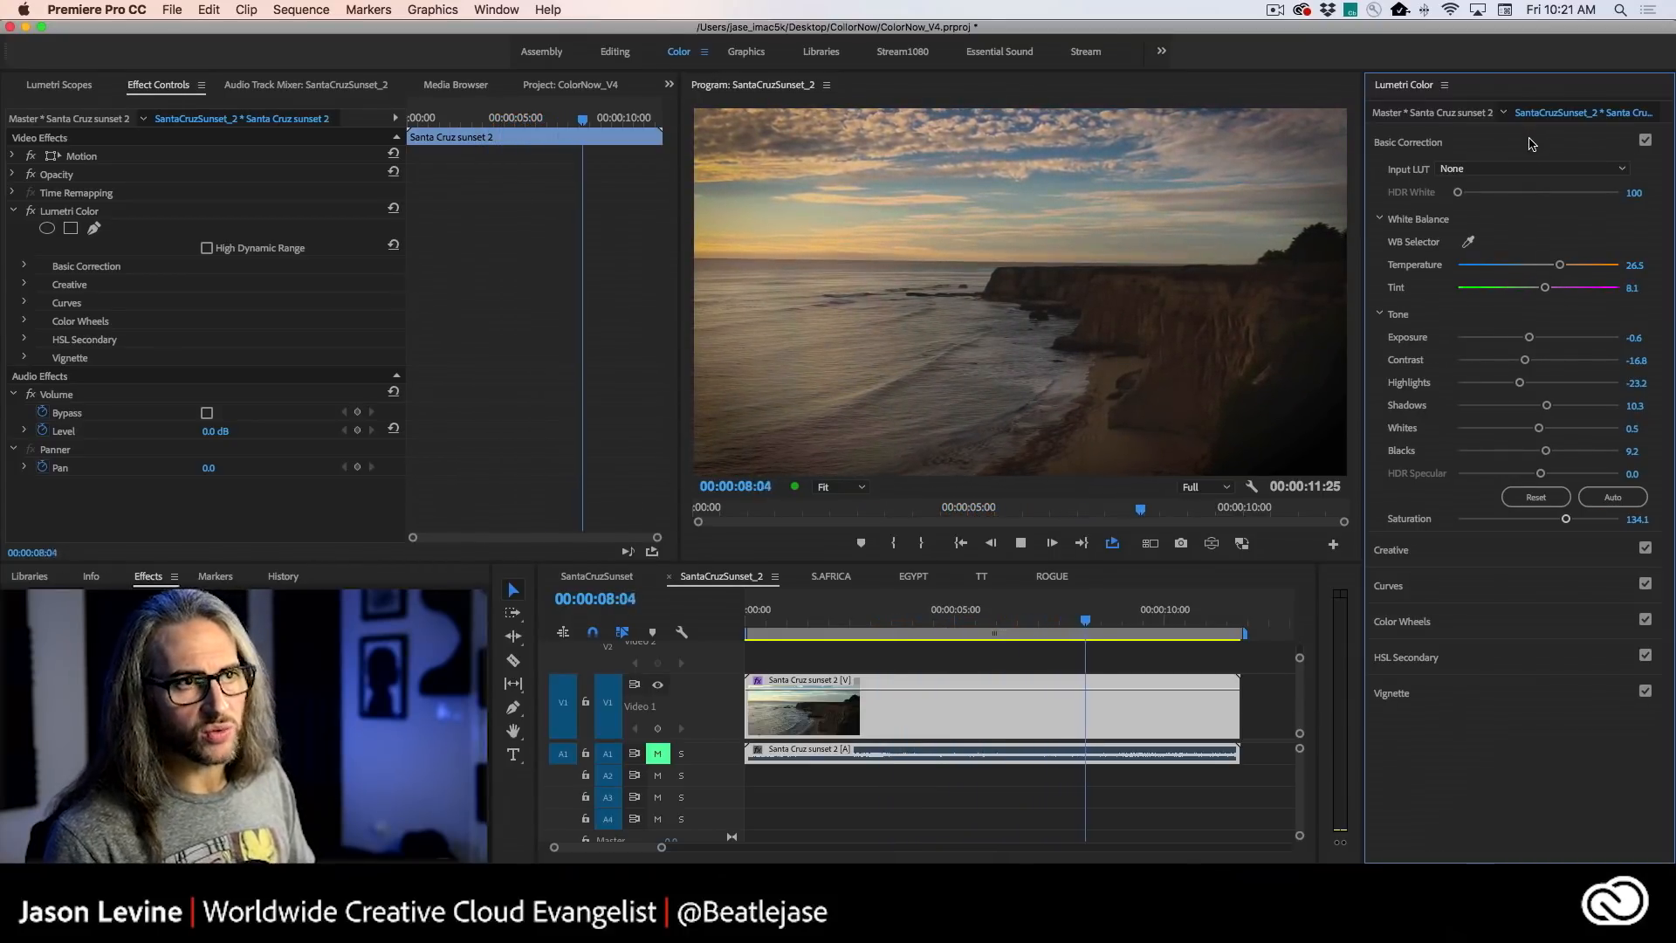
left_click(1529, 143)
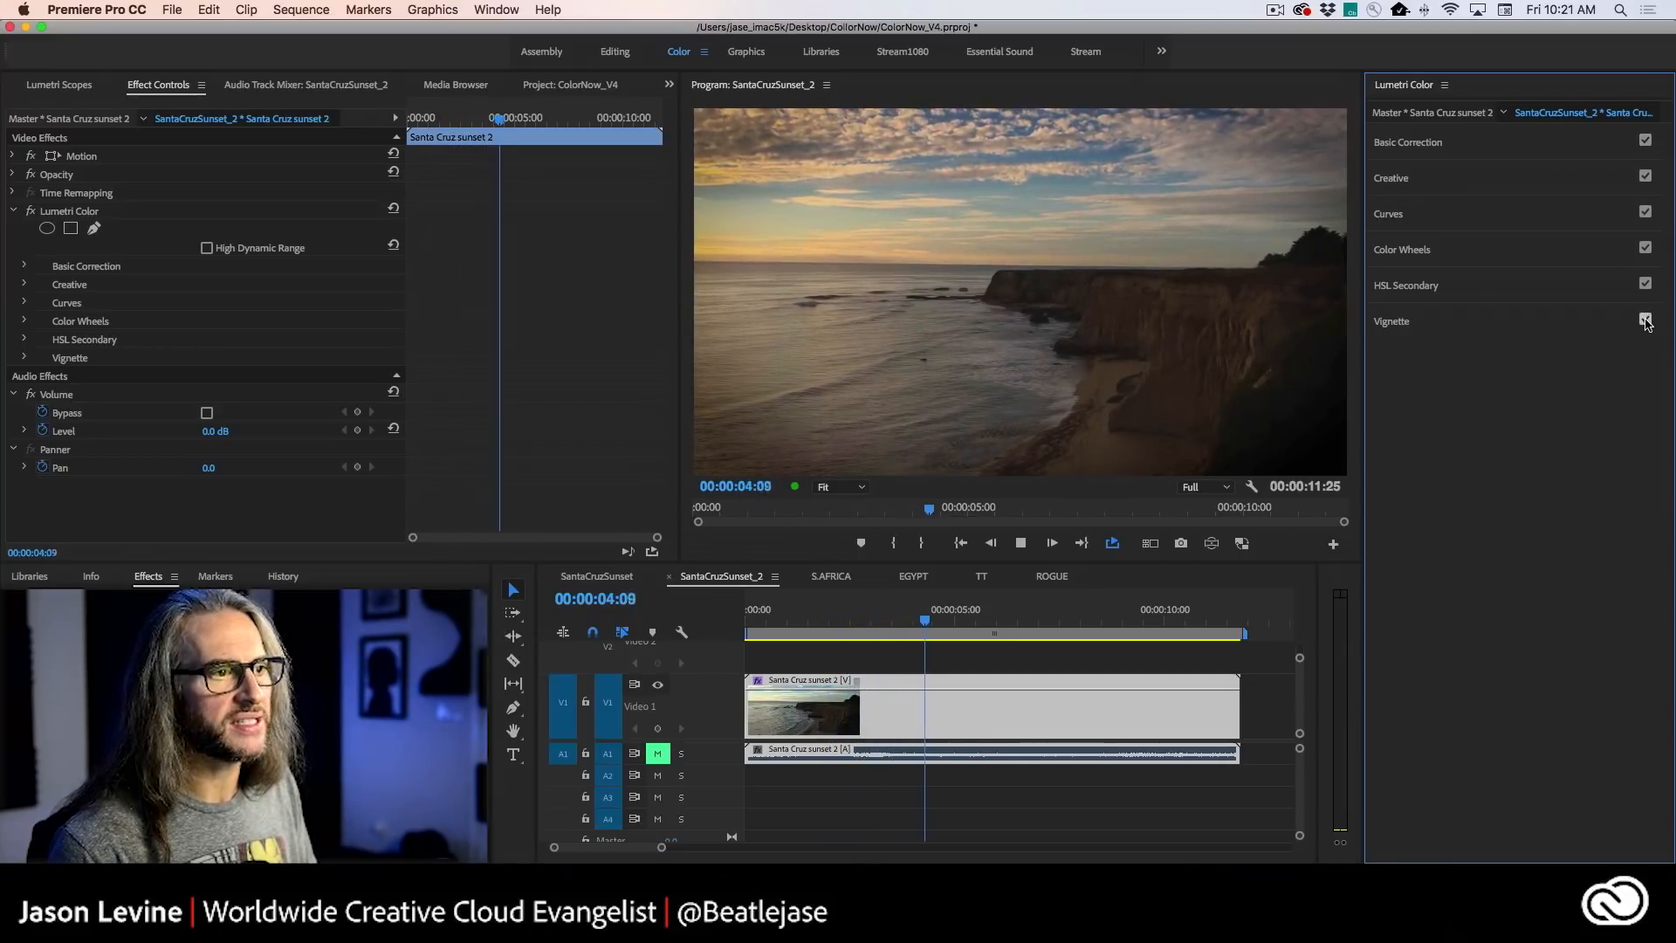
- Bypass and restore the Vignette, then the Basic Correction, to compare their effect on the playing clip
left_click(1645, 320)
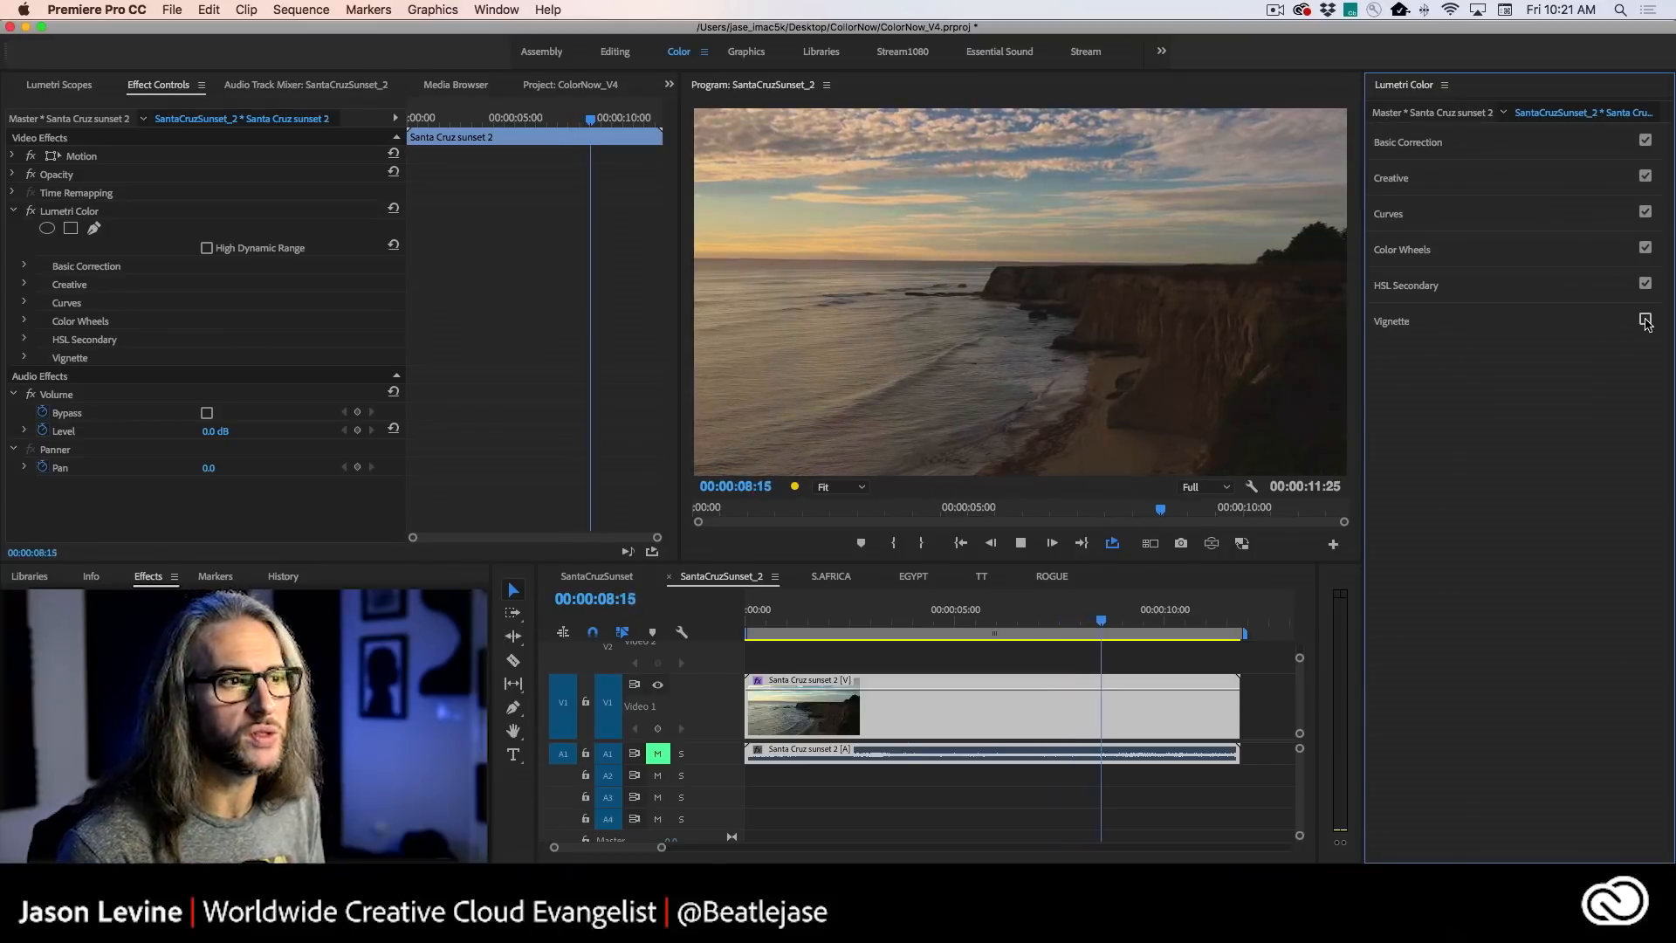
left_click(1645, 319)
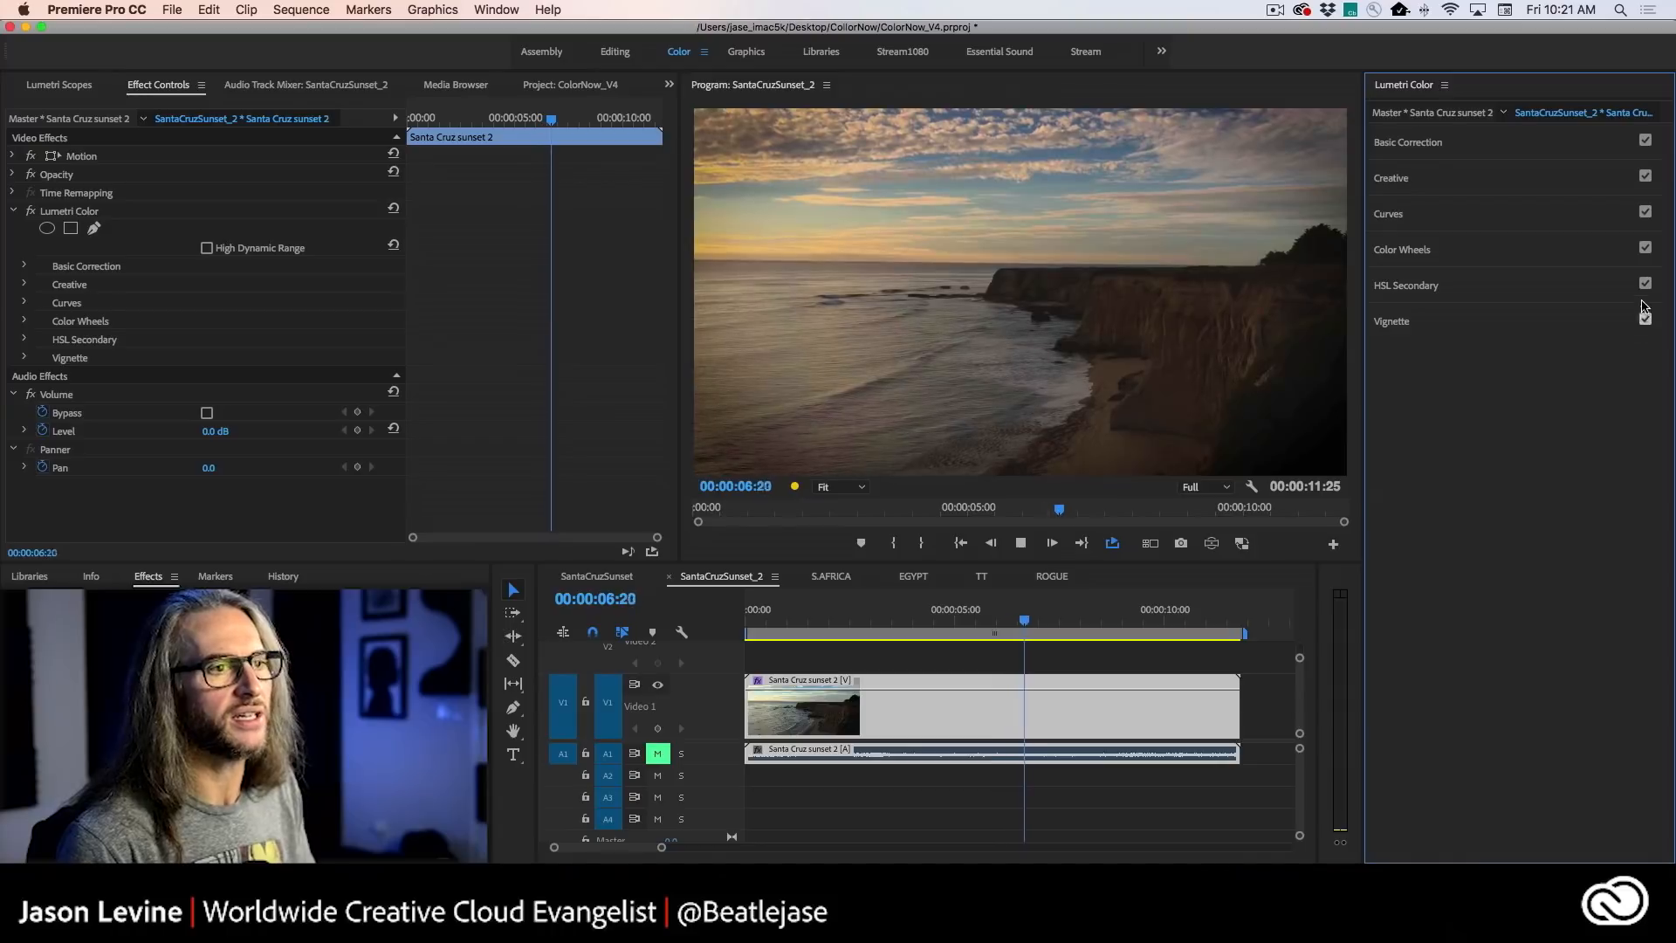
left_click(1645, 142)
left_click(1645, 142)
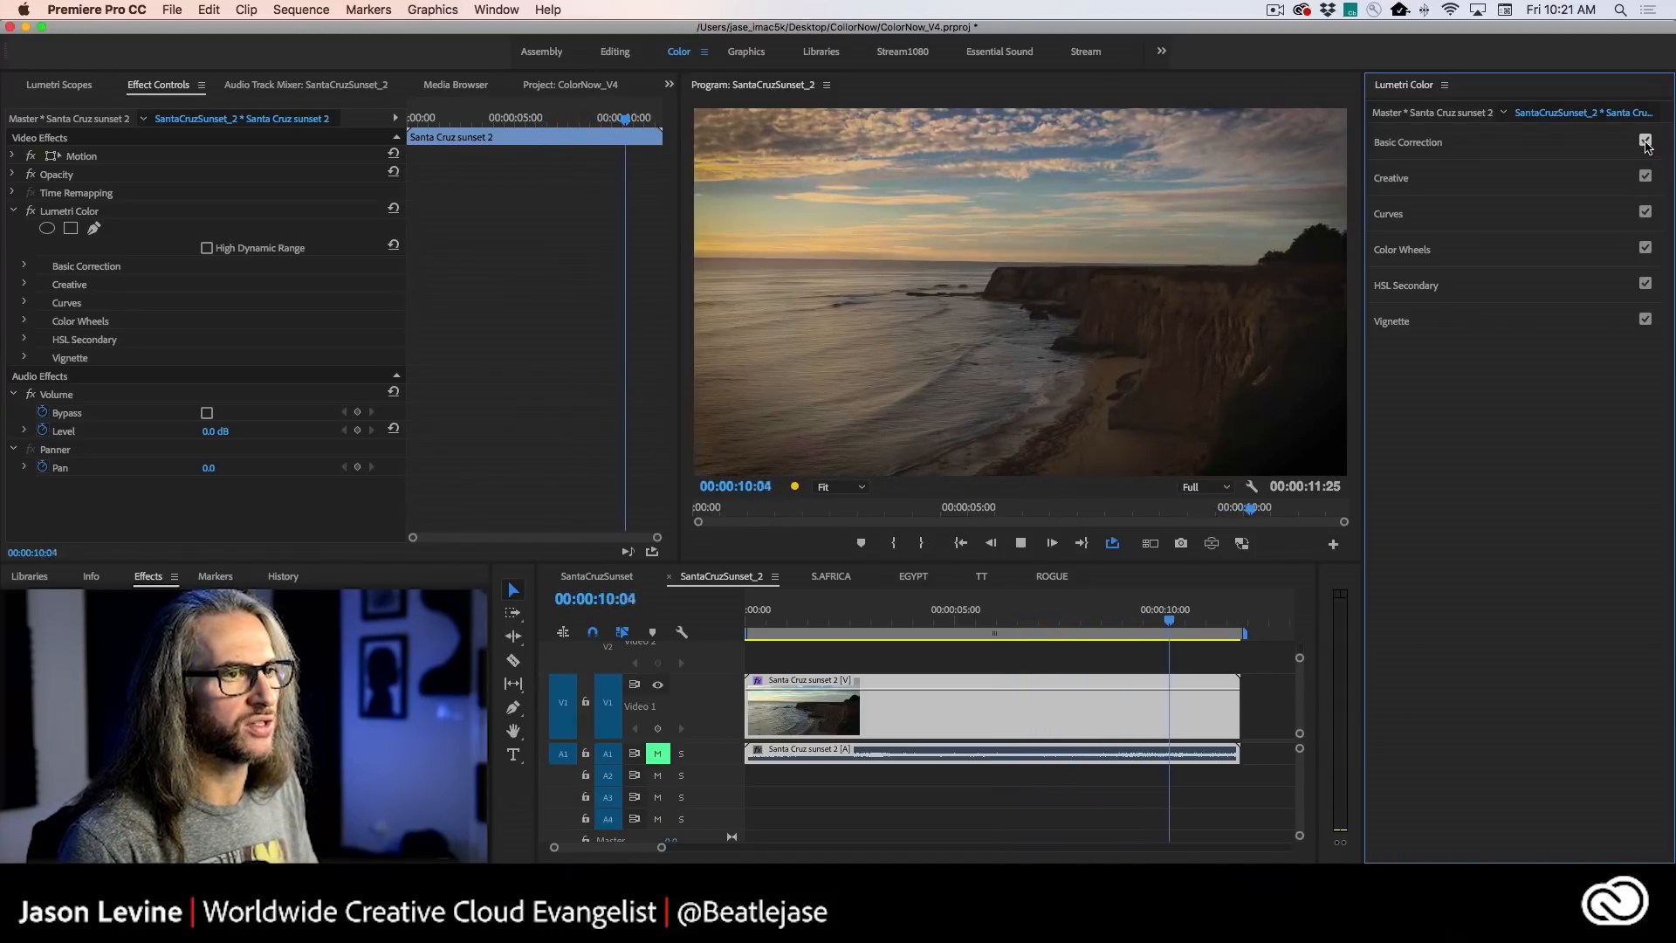
- Set the clip's Faded Film to 23.8 in the Creative adjustments and its Vignette Amount to -0.1
left_click(1539, 179)
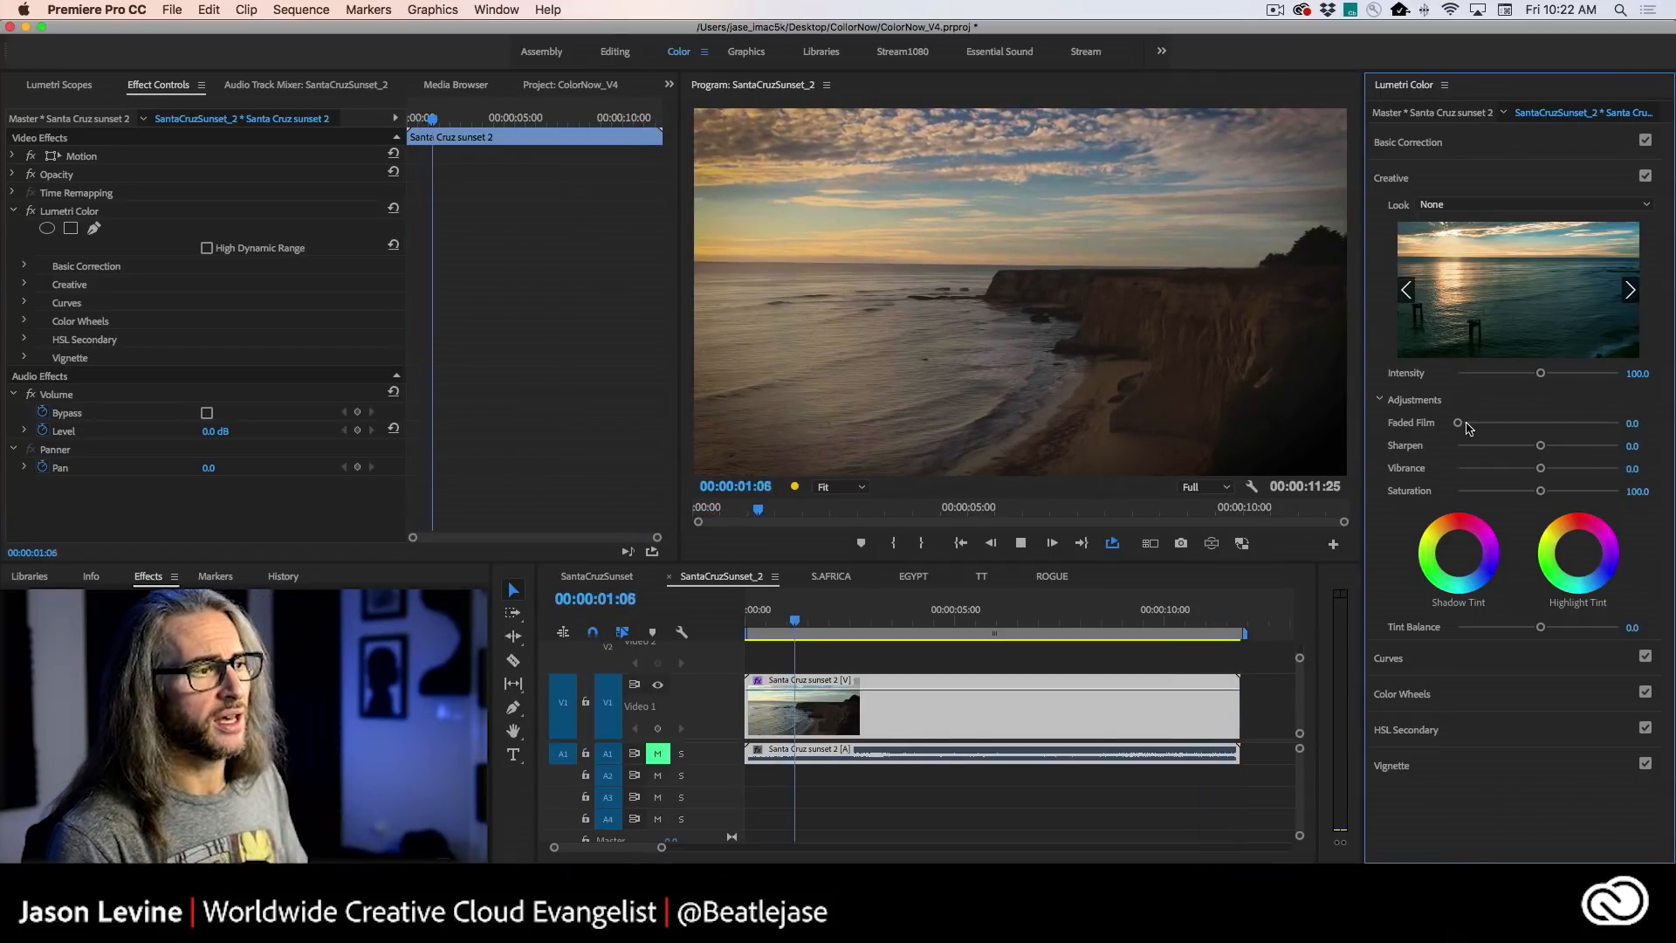
left_click_drag(1458, 423, 1524, 427)
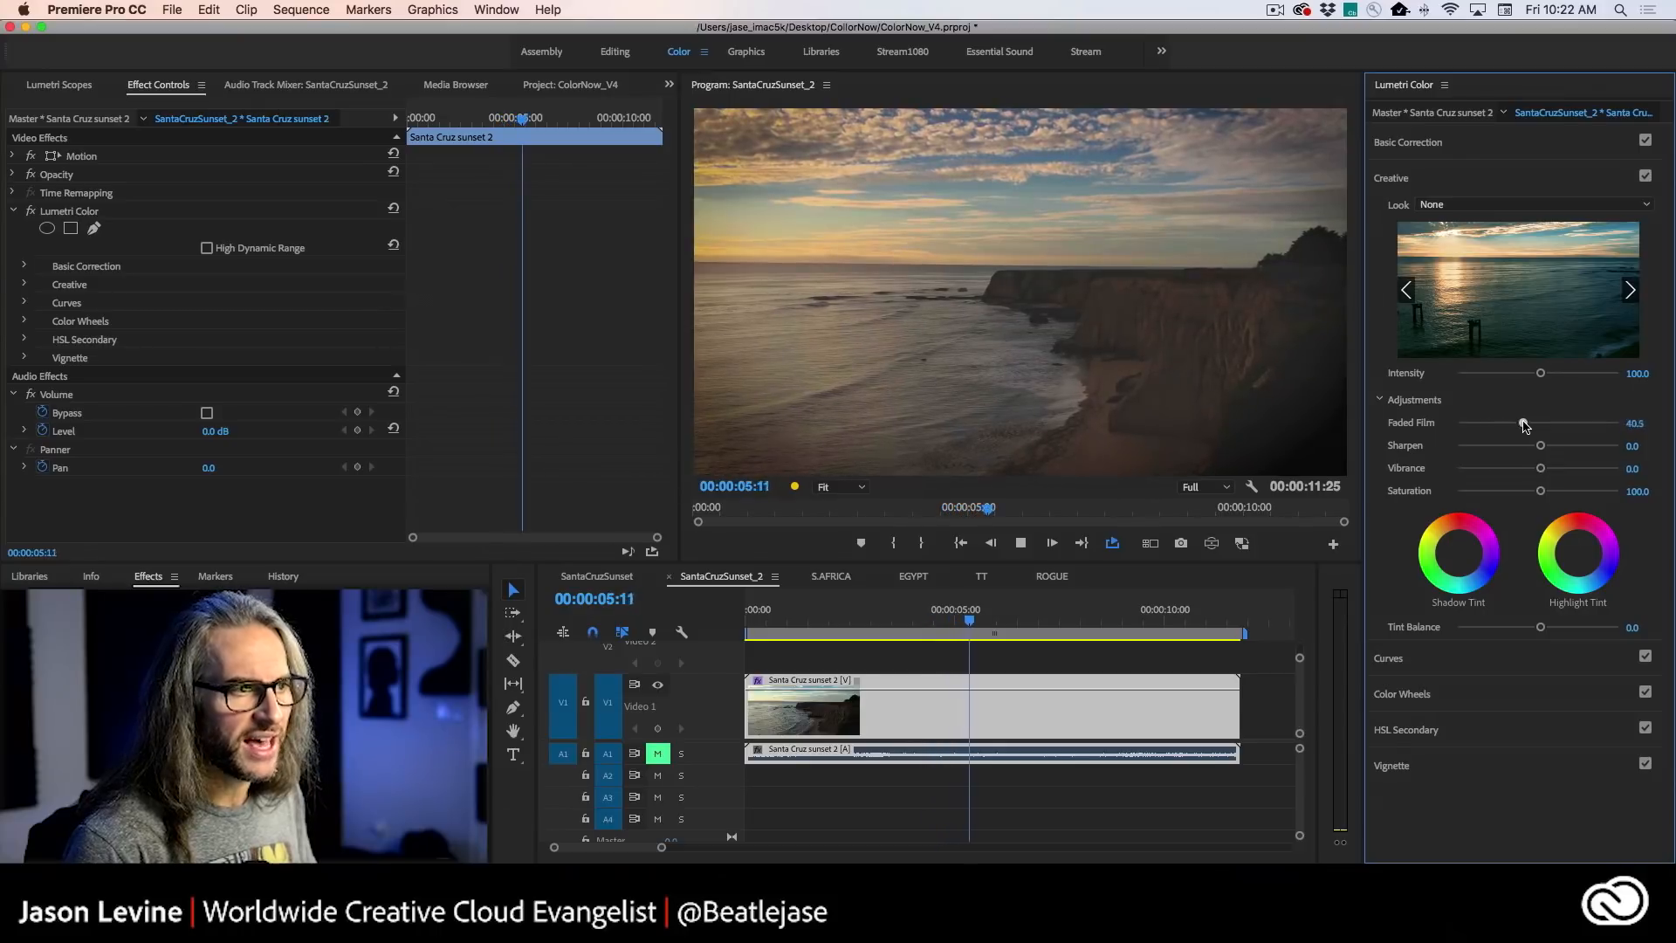
mouse_move(1524, 426)
left_mouse_down()
mouse_move(1496, 428)
mouse_move(1540, 426)
mouse_move(1494, 427)
mouse_move(1549, 425)
mouse_move(1509, 428)
left_mouse_up()
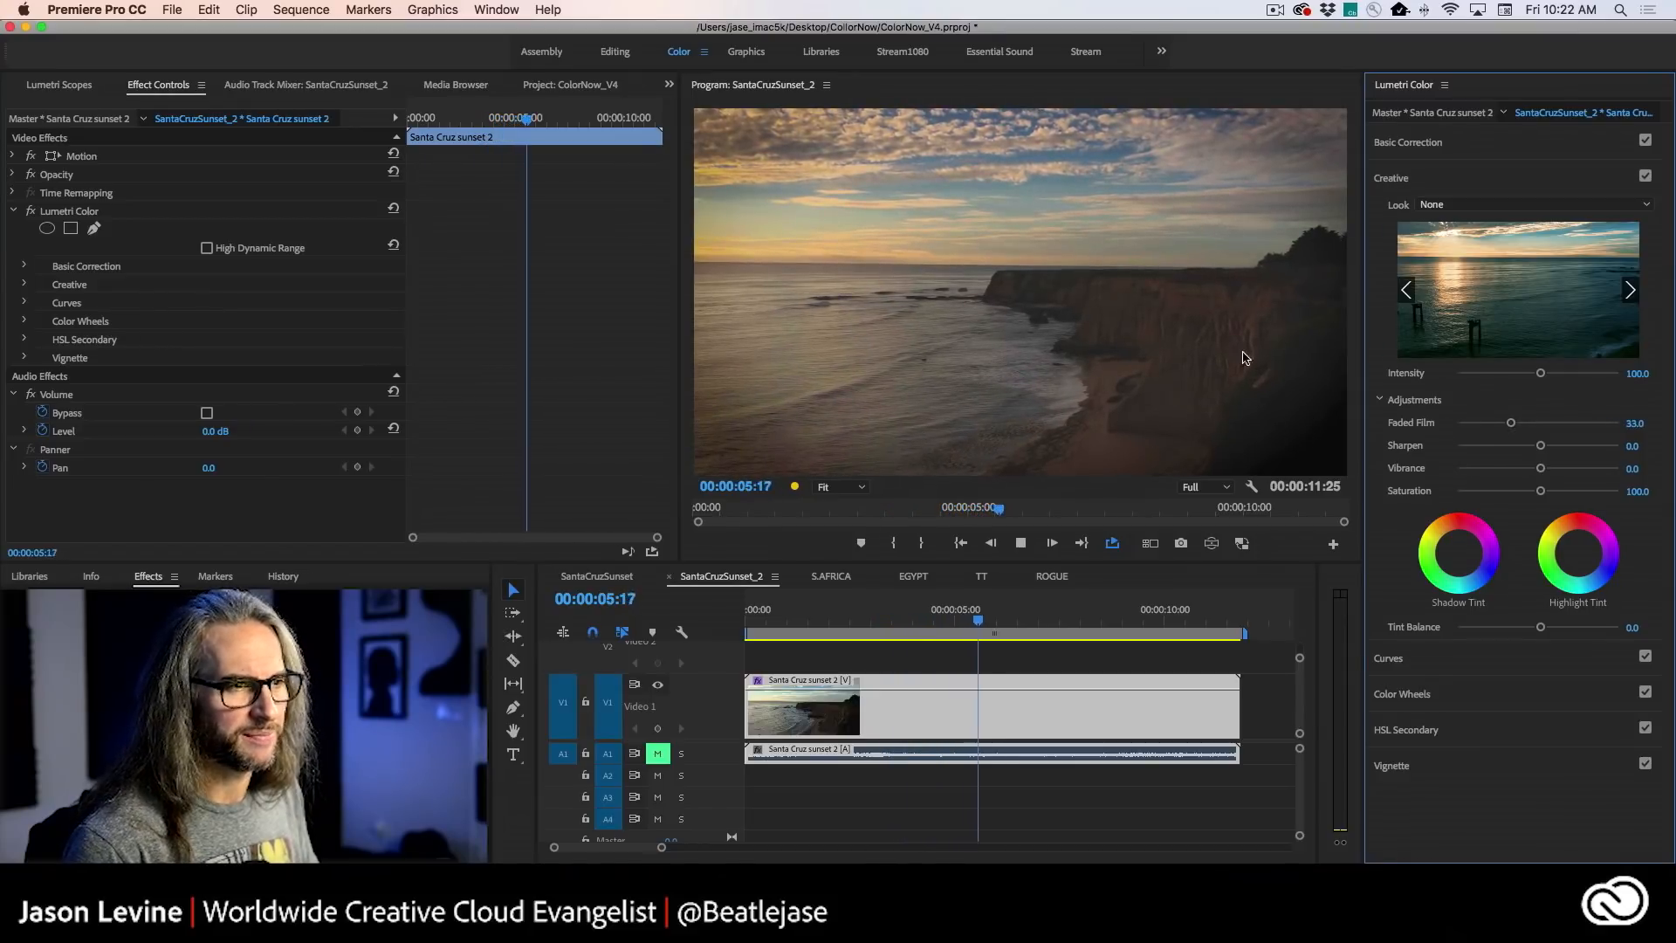
left_click(1492, 766)
mouse_move(1538, 348)
left_mouse_down()
mouse_move(1511, 352)
mouse_move(1538, 350)
left_mouse_up()
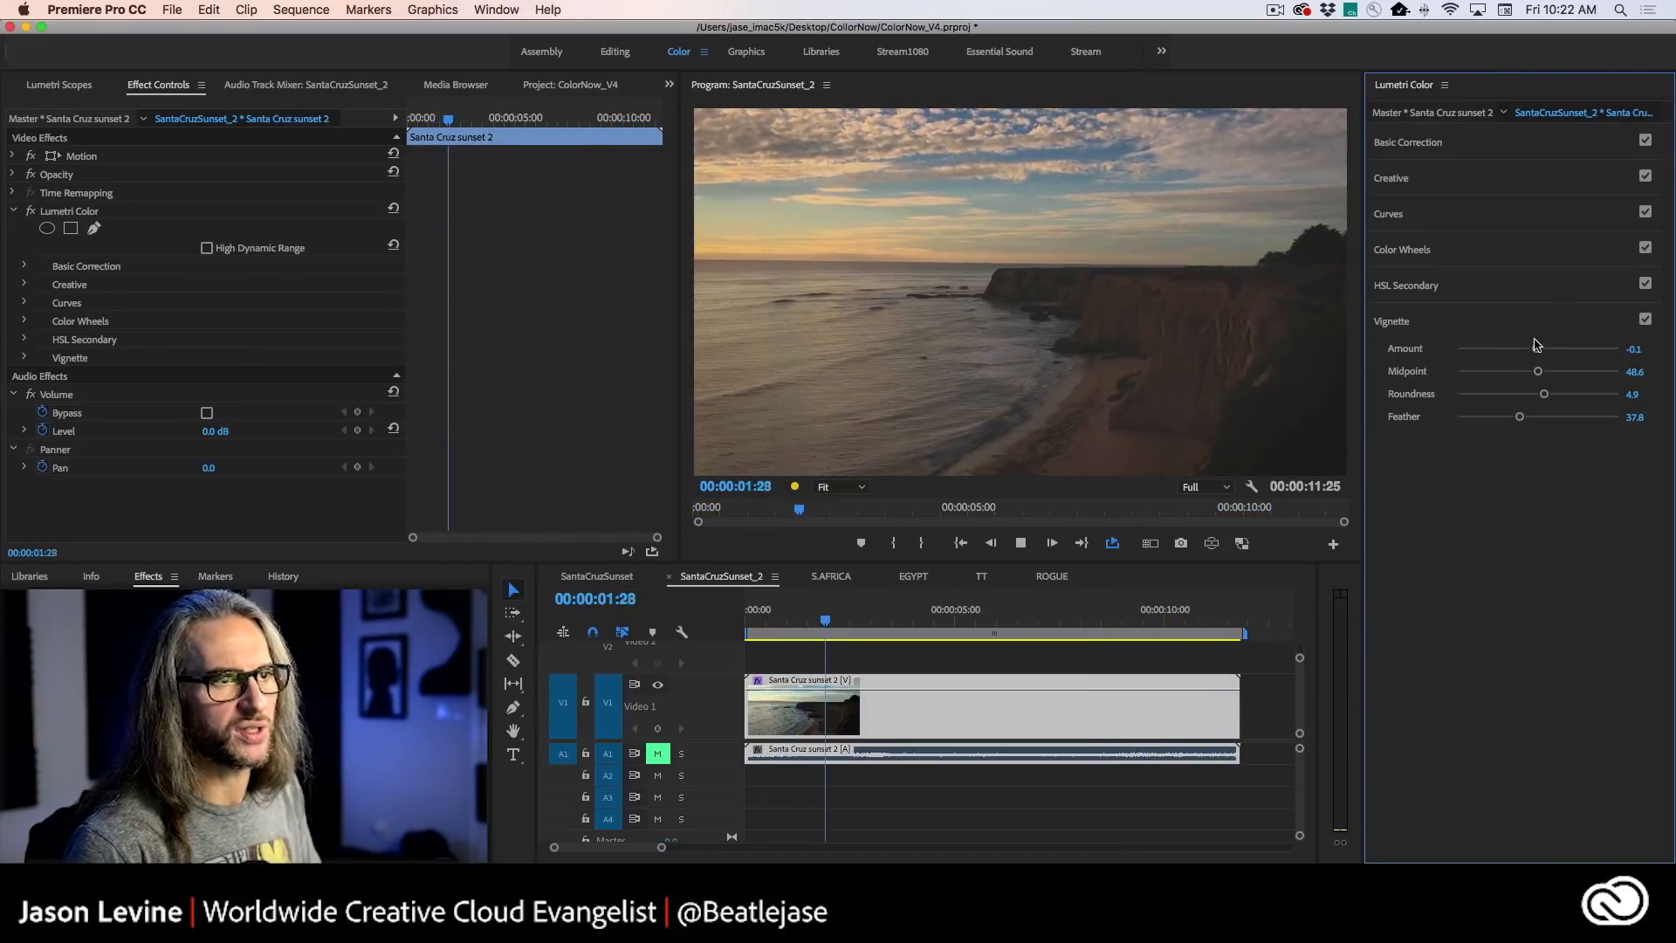
left_click(1497, 177)
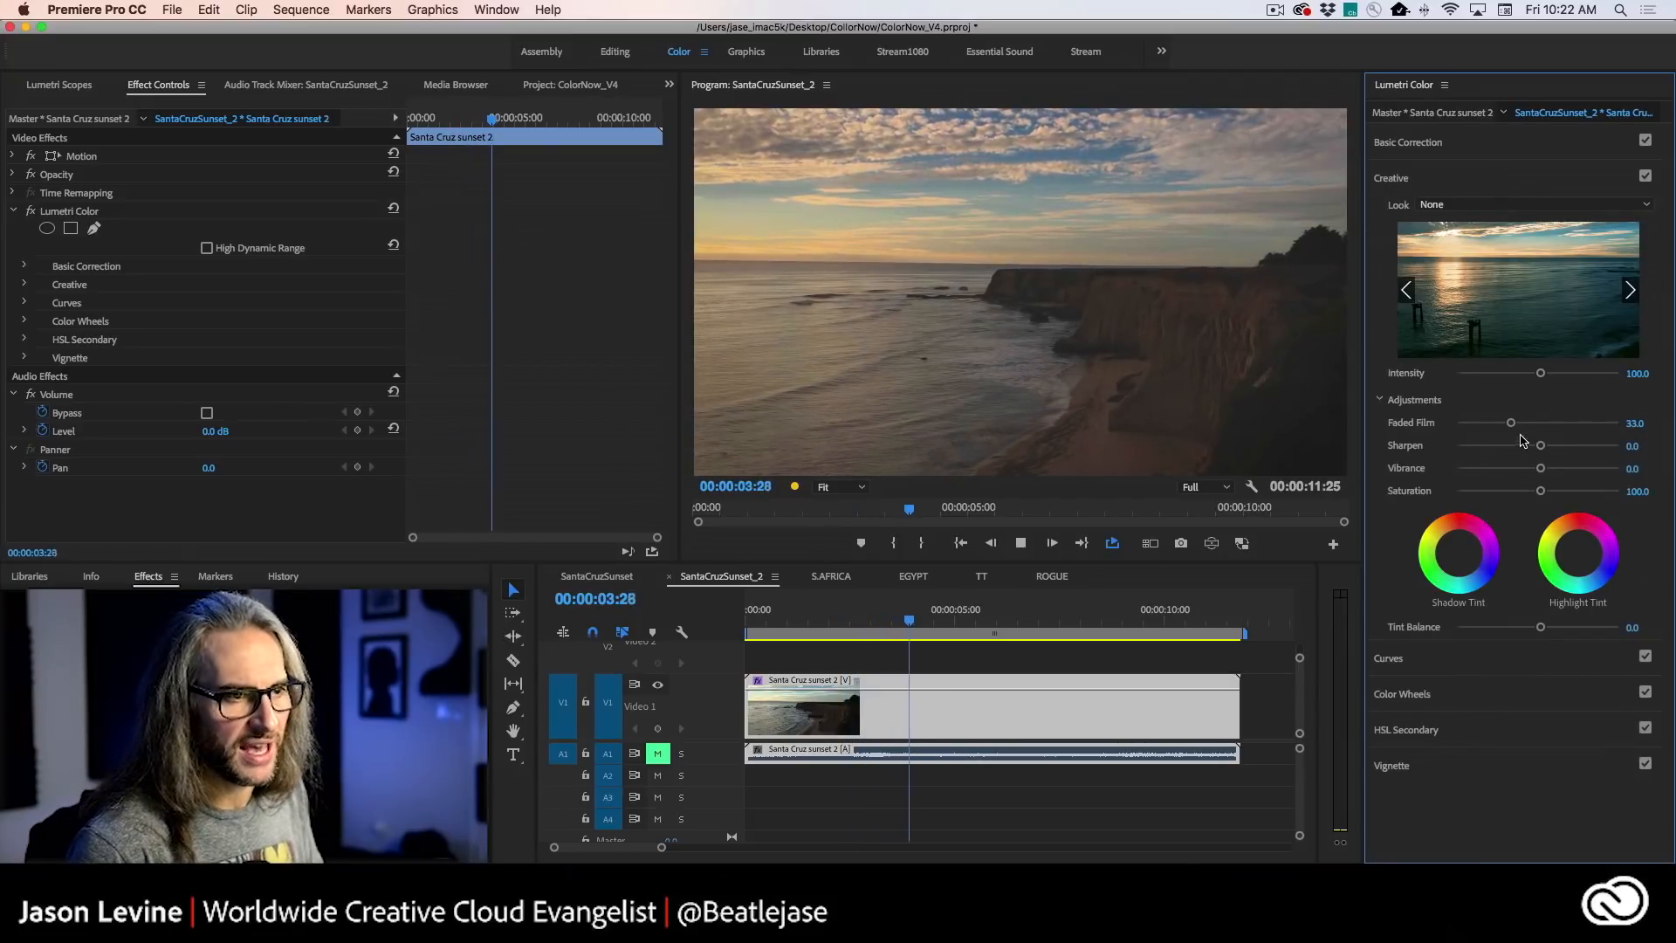
left_click_drag(1511, 423, 1495, 425)
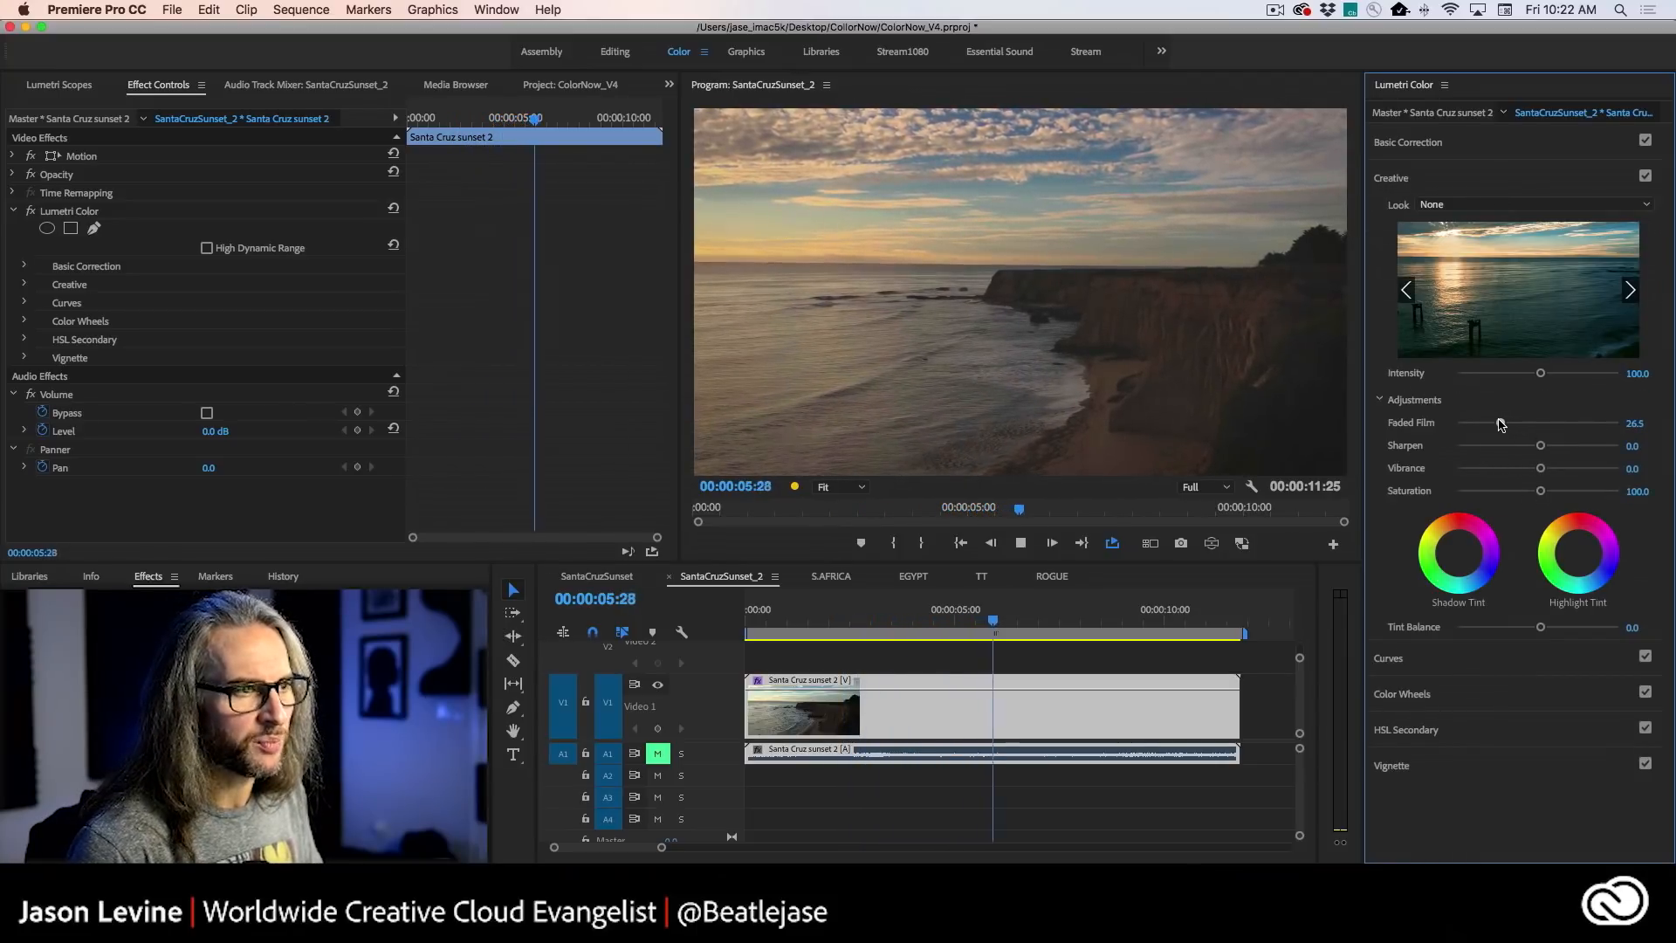
- Compare the clip with Lumetri Color off and on, stop playback, and review its Vignette and Creative settings
left_click(30, 211)
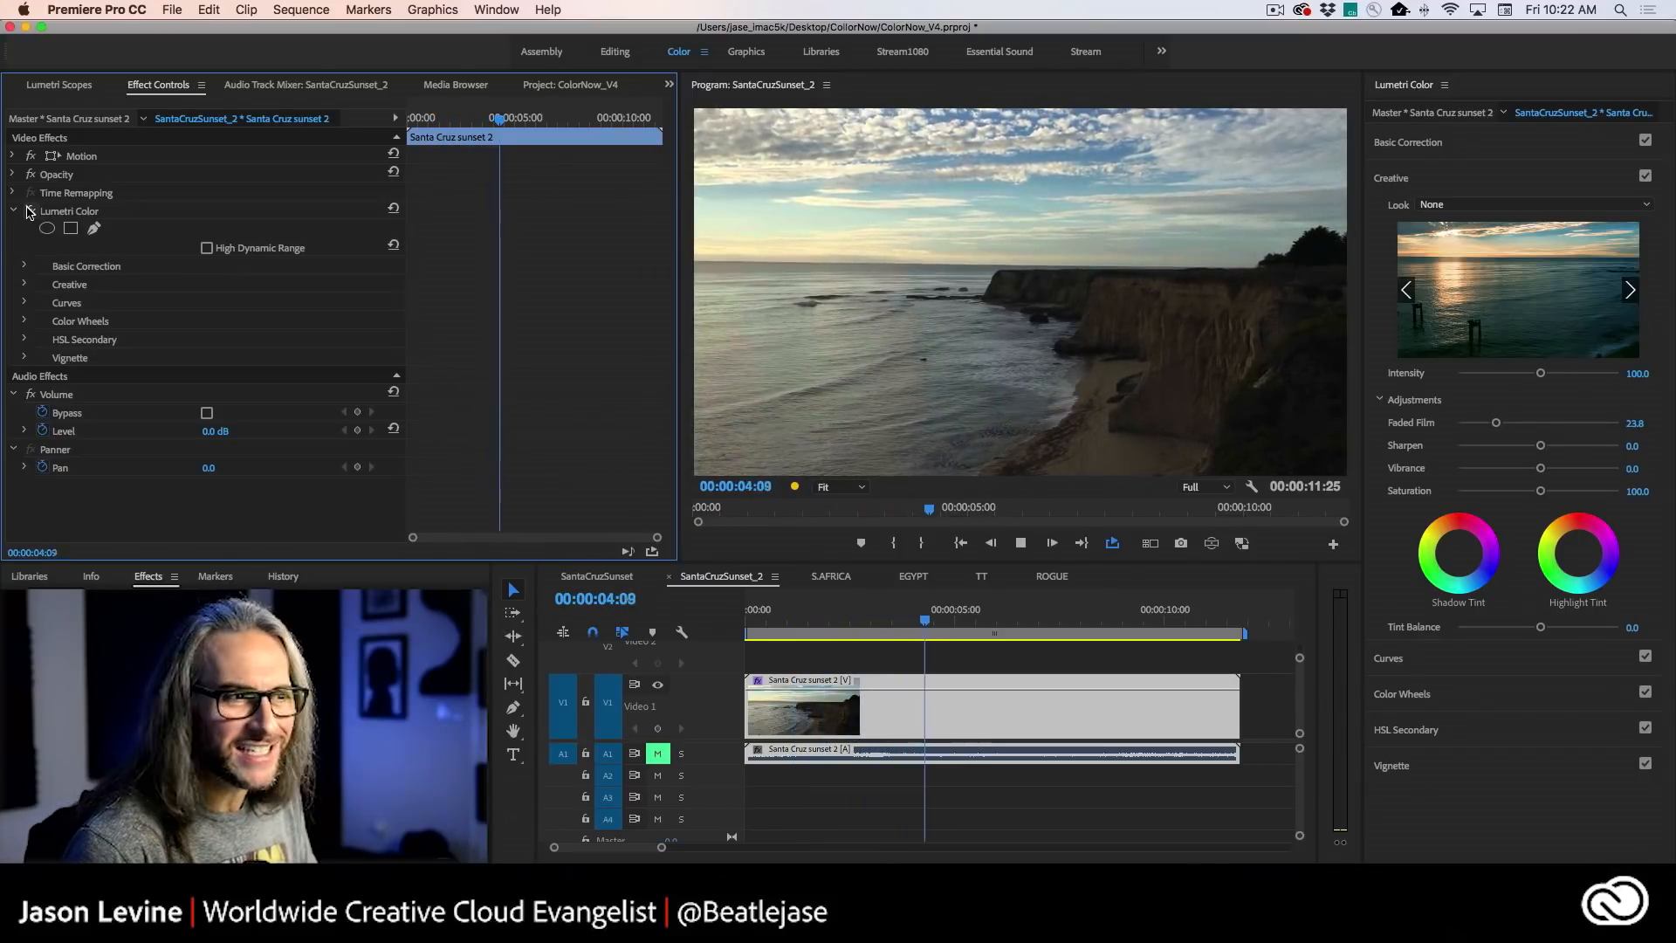
left_click(29, 209)
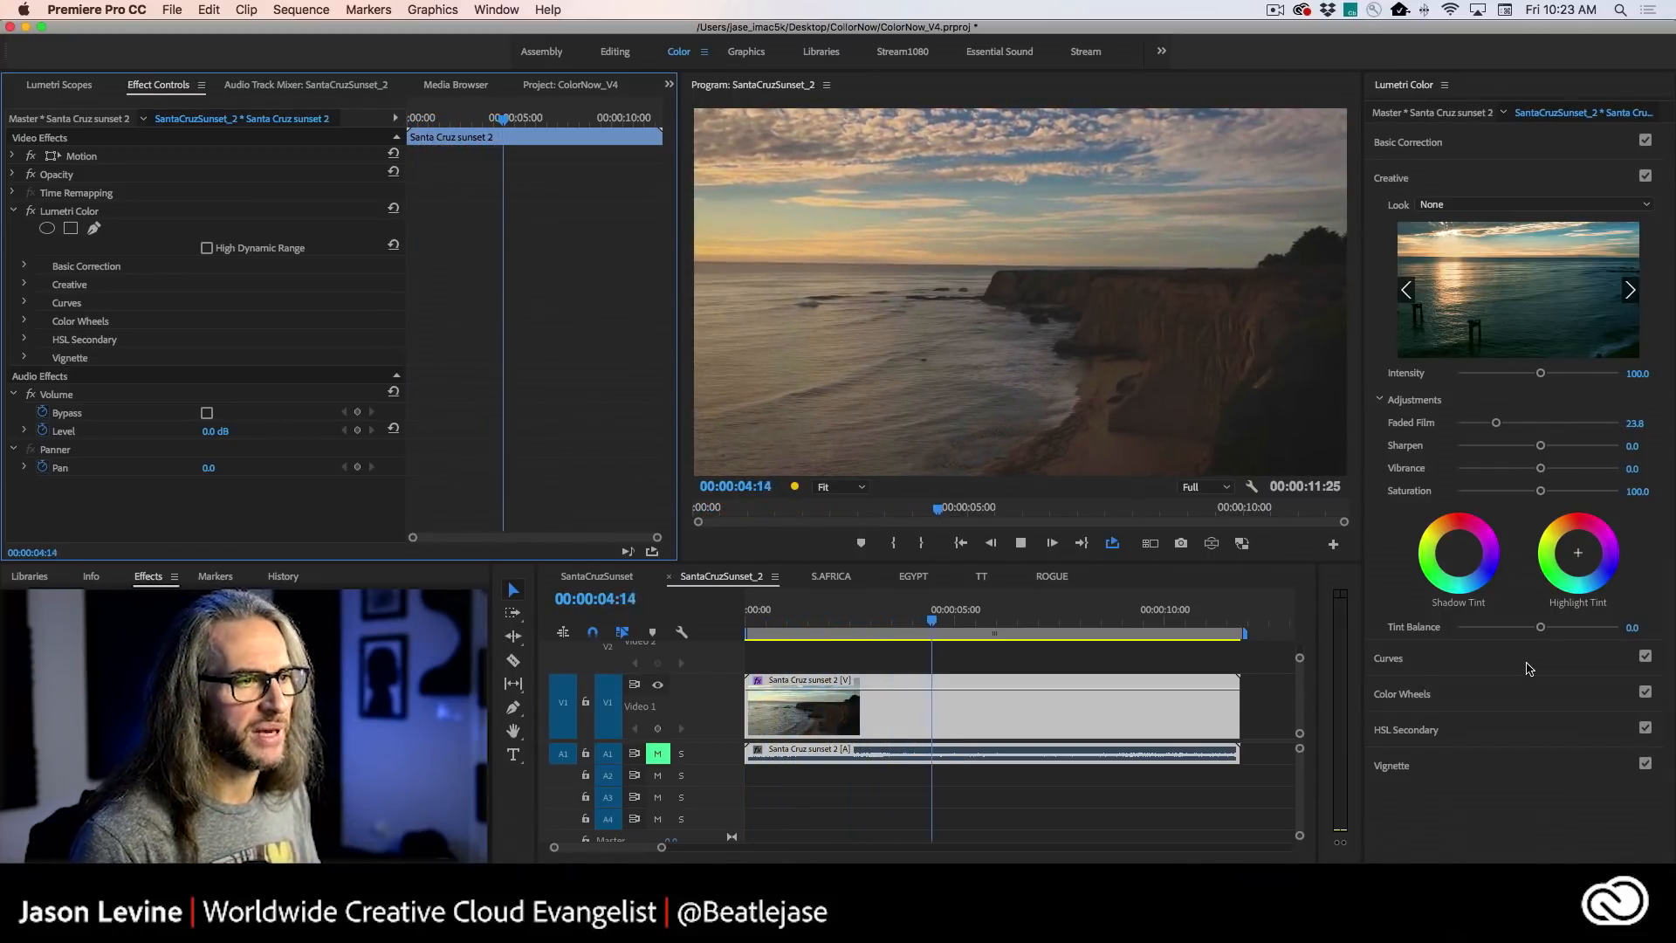
key("space")
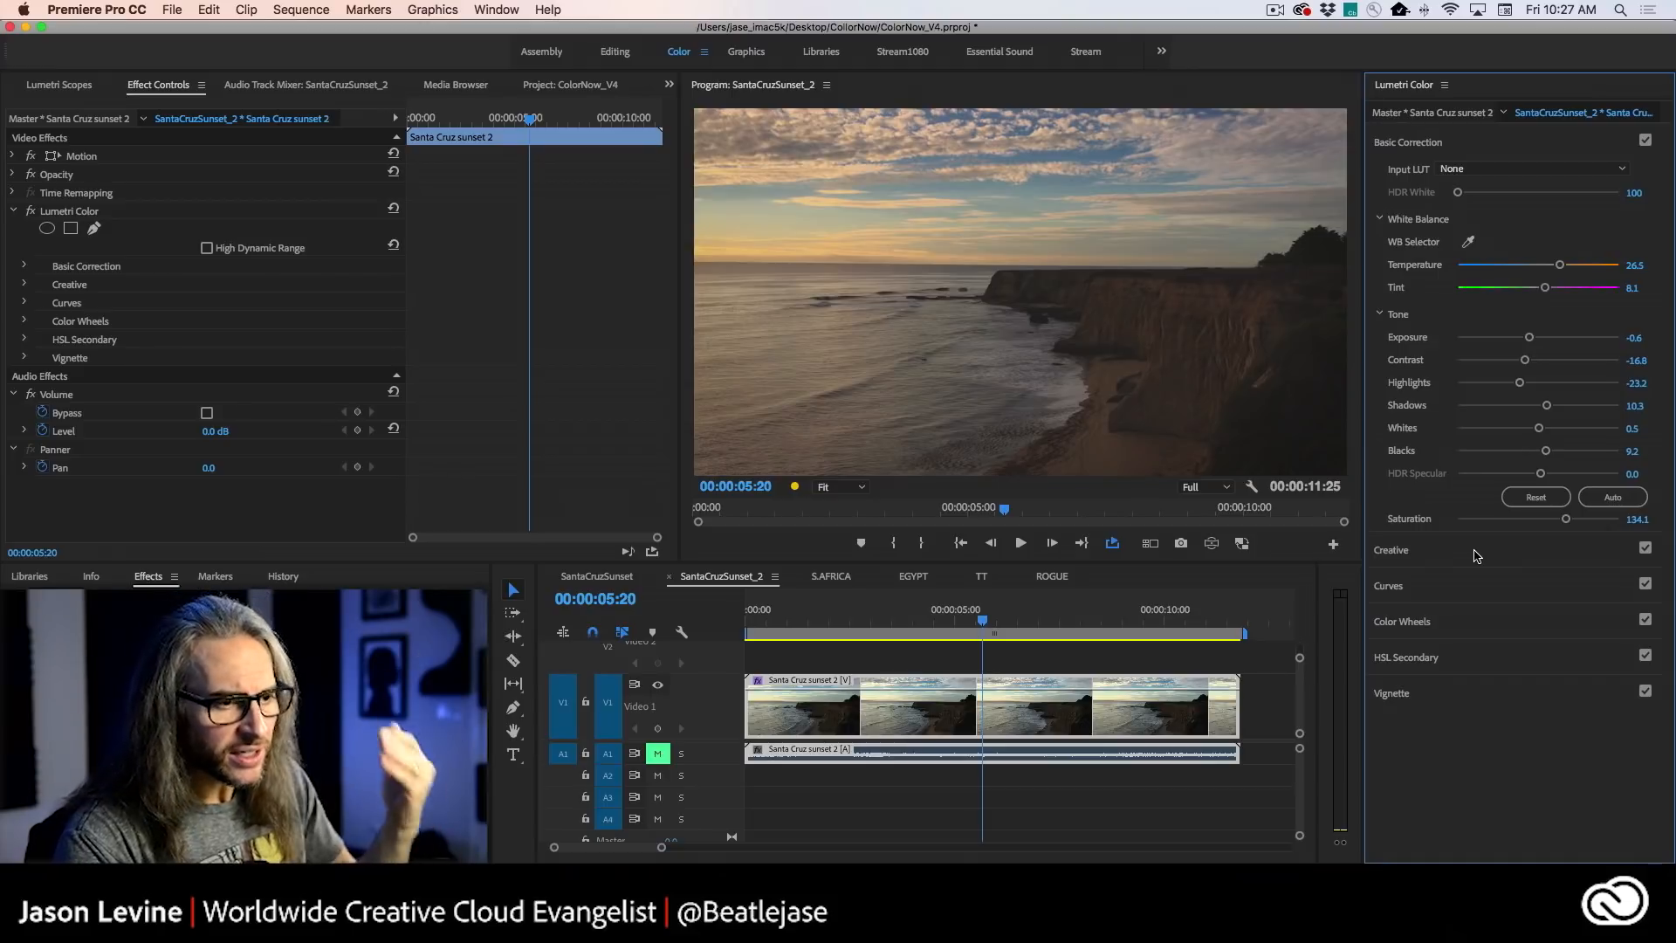
left_click(1496, 693)
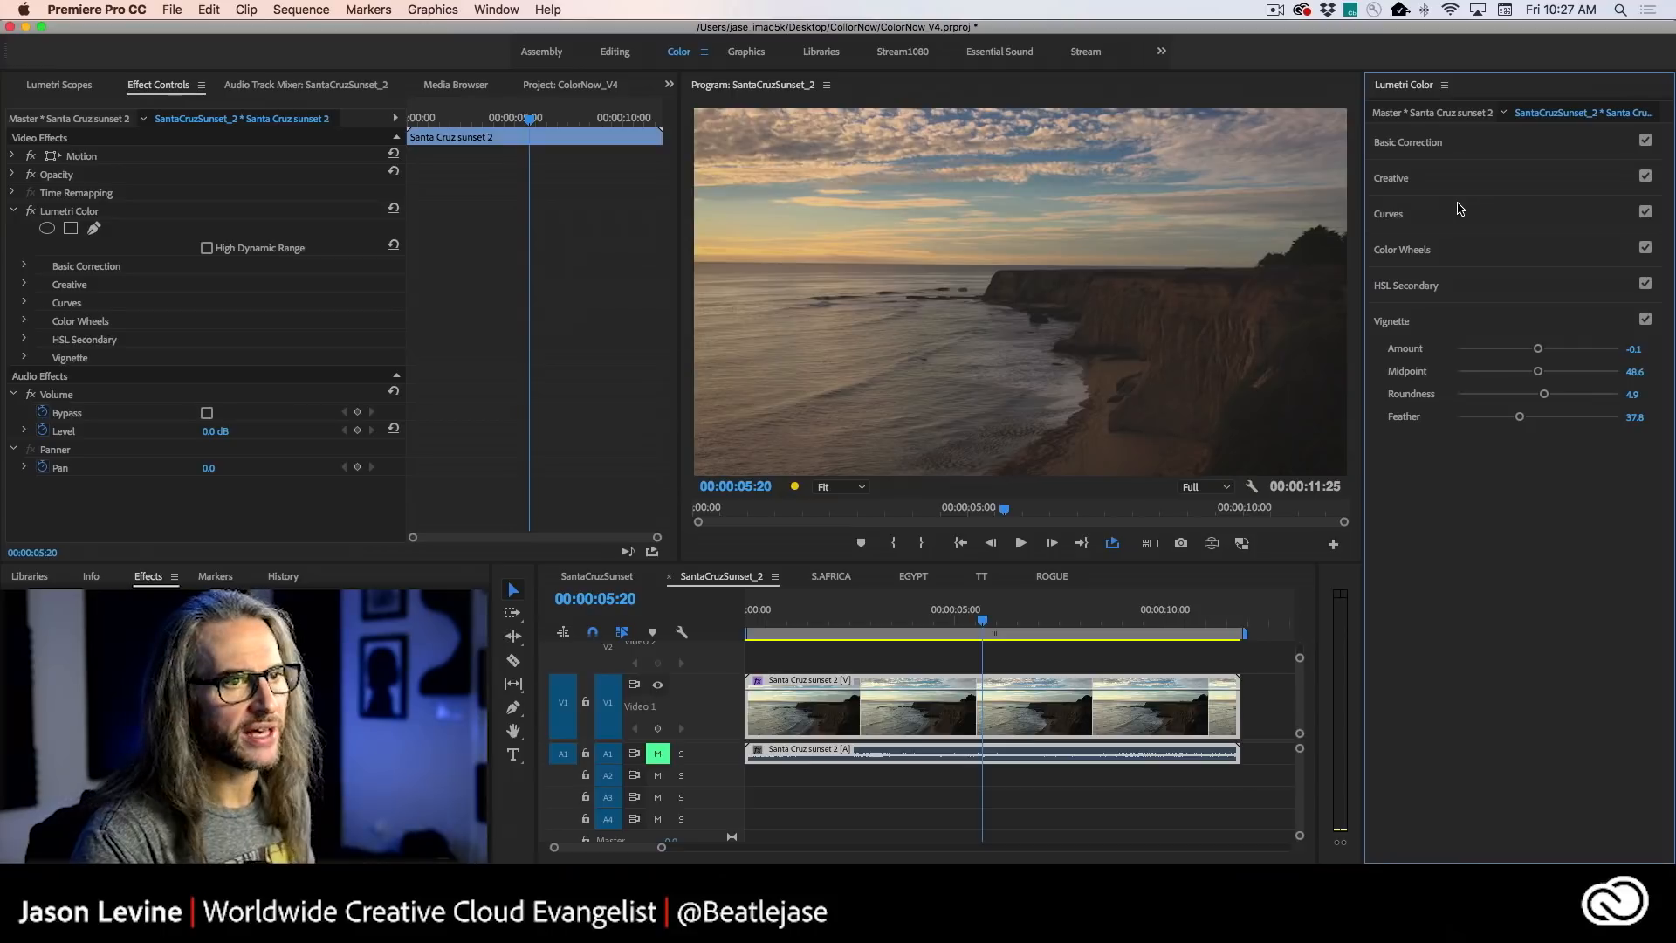
left_click(1492, 183)
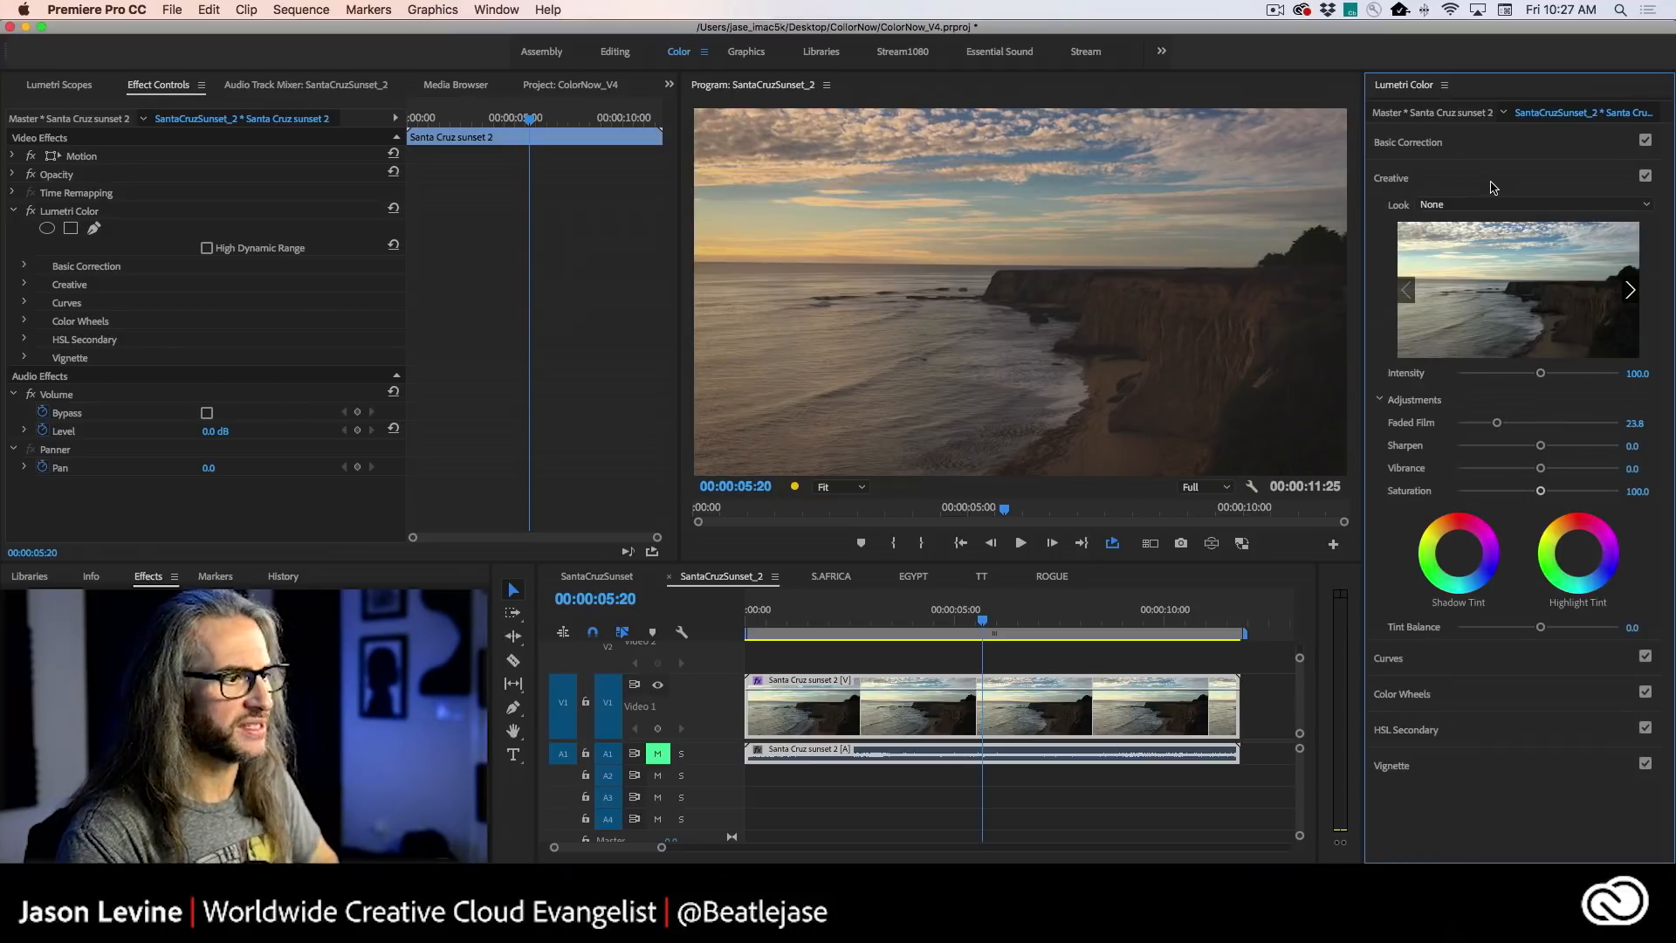
- In the SantaCruzSunset sequence, bypass the clip's Lumetri Color effect and examine its Basic Correction settings and Lumetri Scopes
left_click(610, 576)
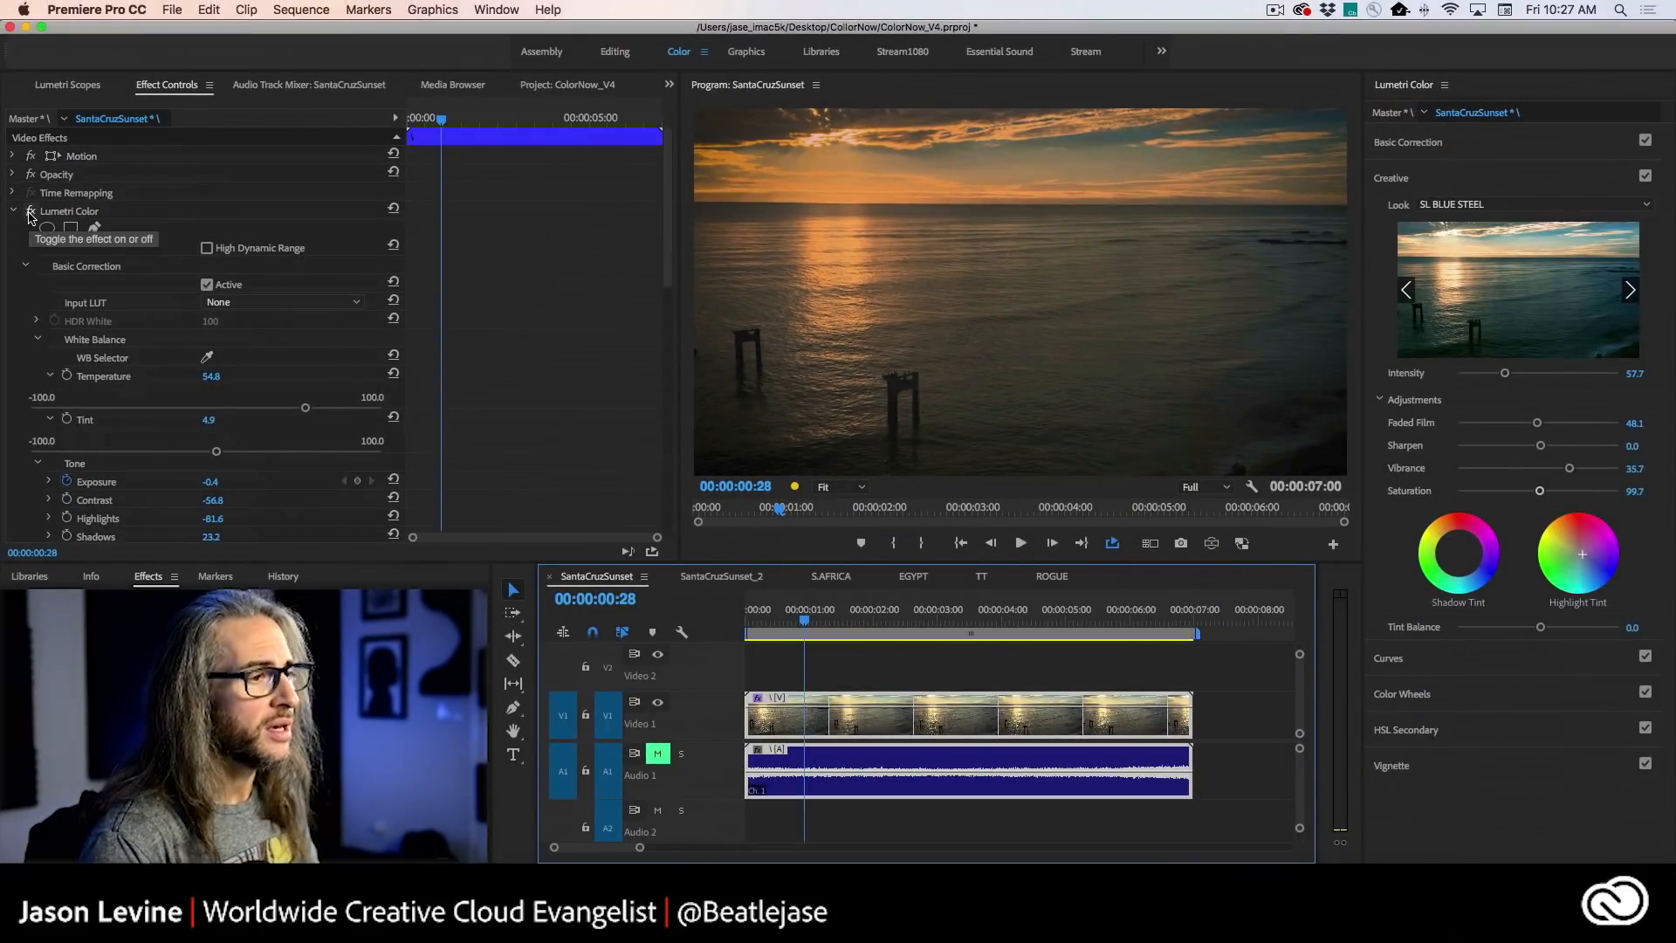
left_click(31, 212)
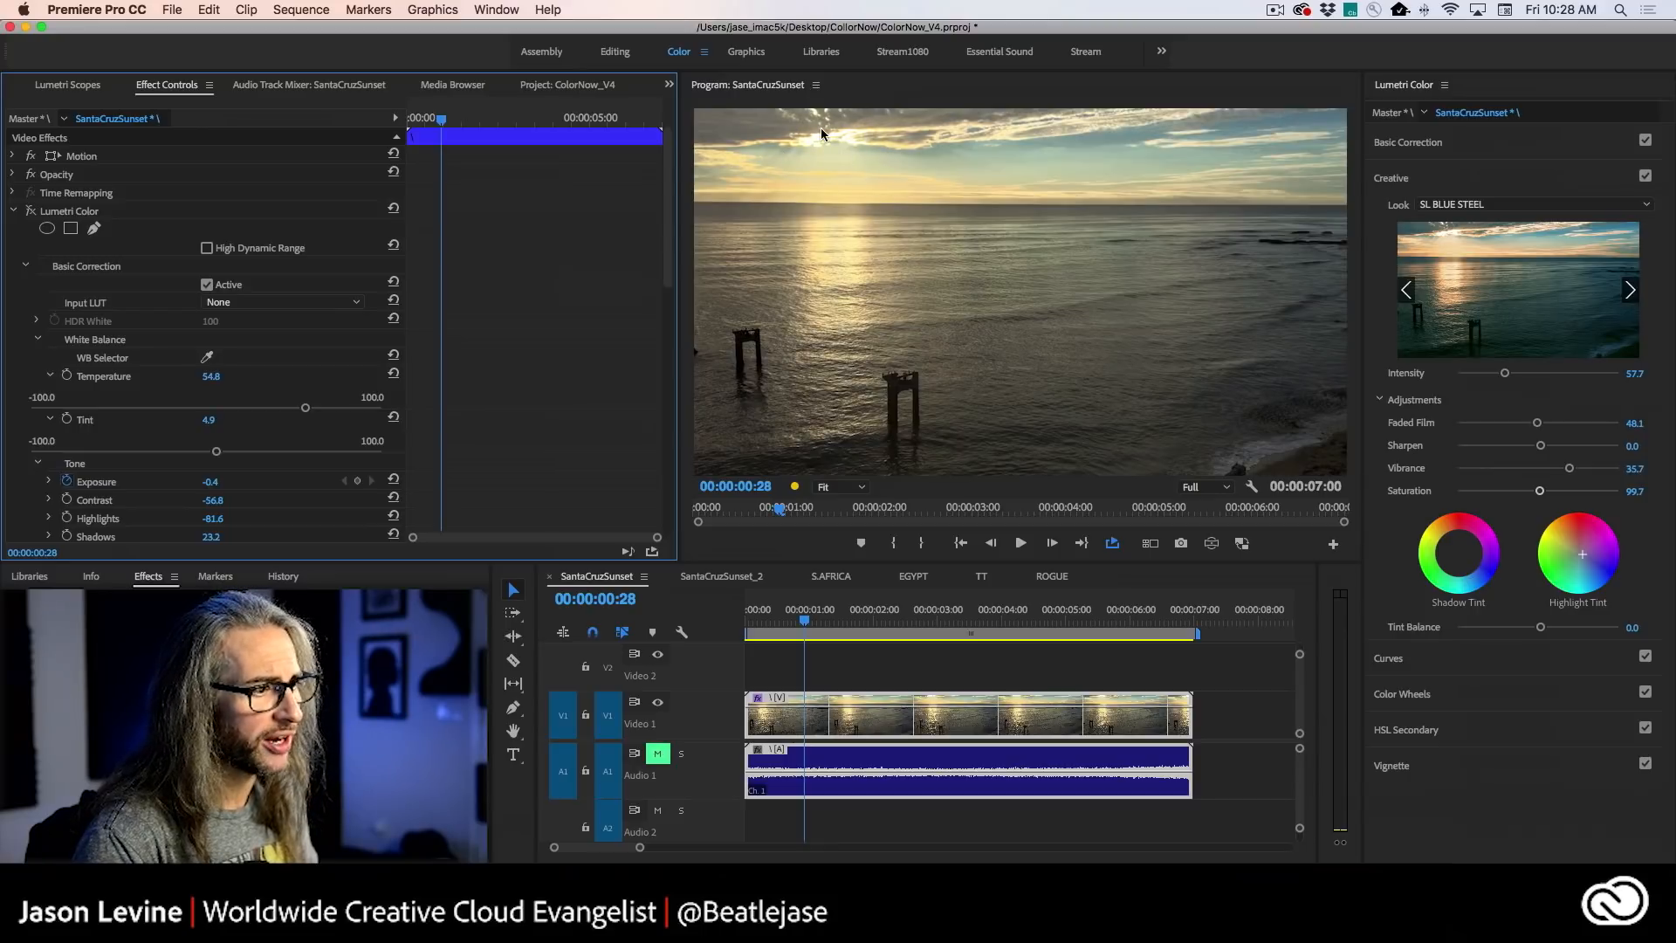
left_click(1510, 150)
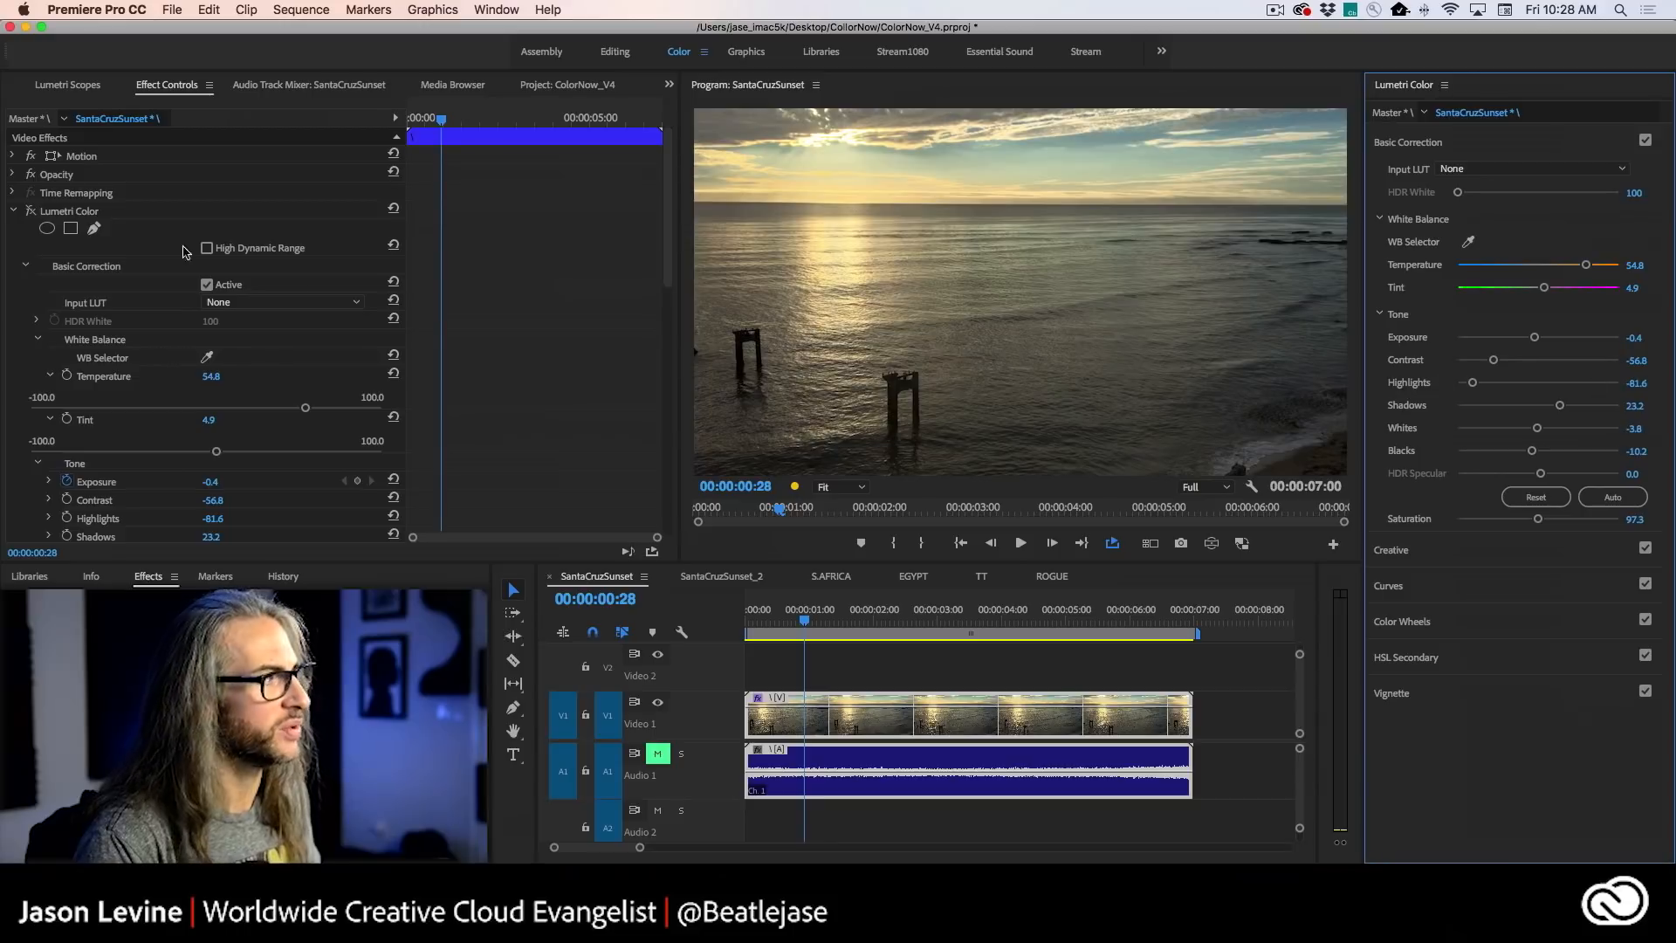
left_click(41, 87)
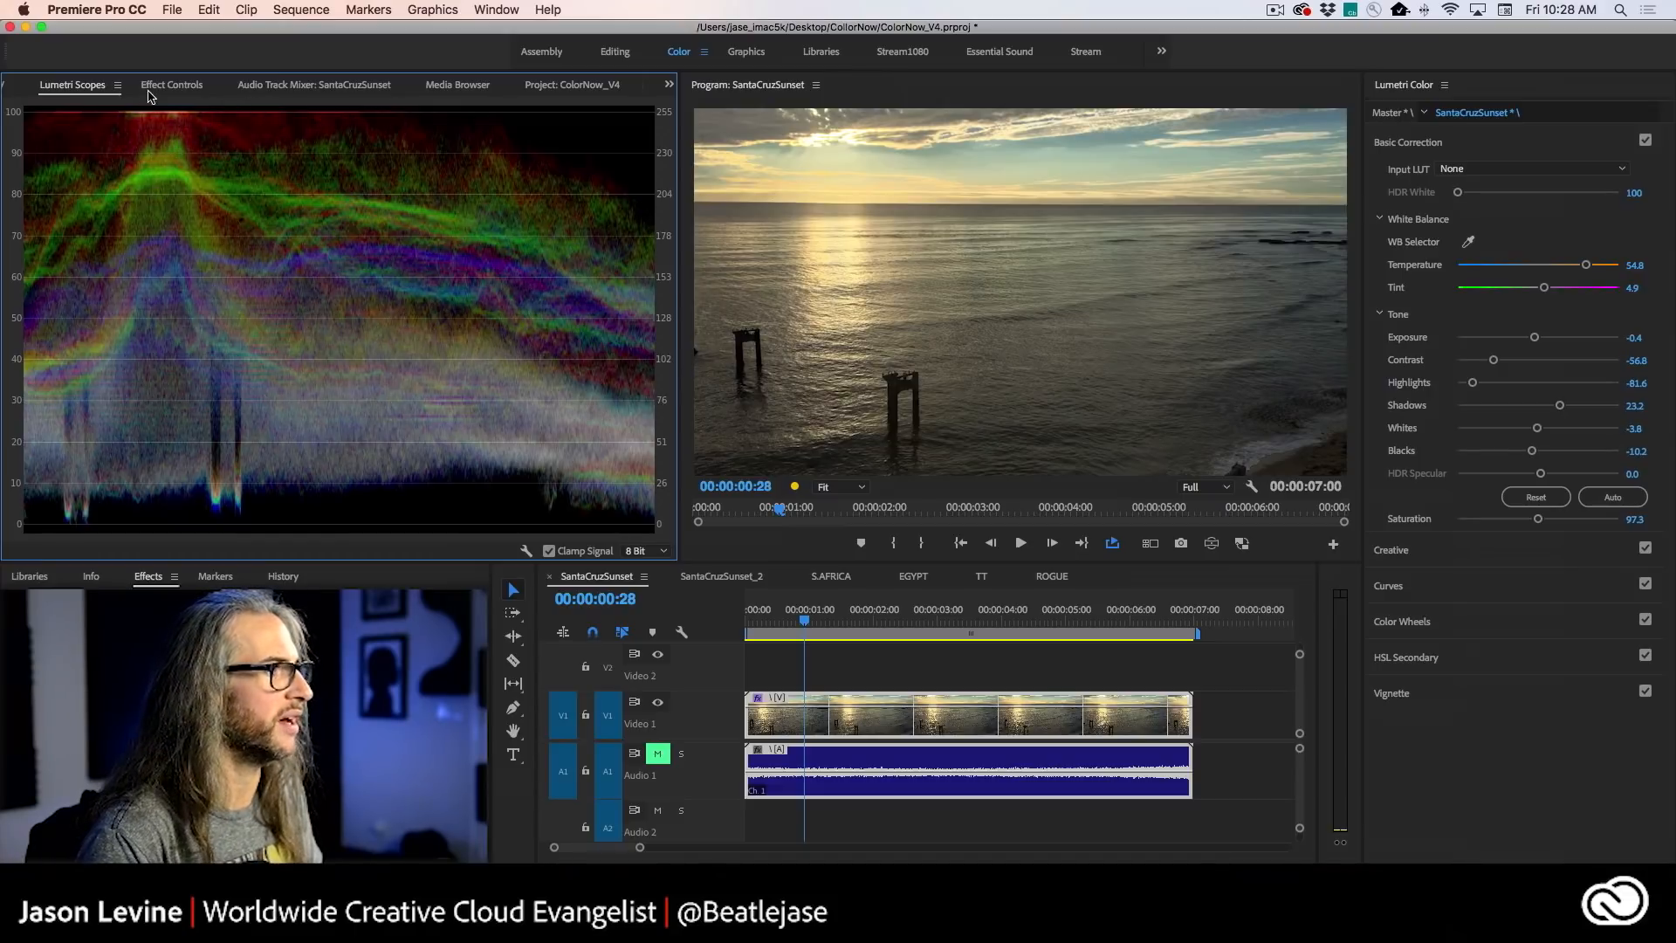
- Turn the SantaCruzSunset clip's bypassed Lumetri Color effect back on
left_click(543, 85)
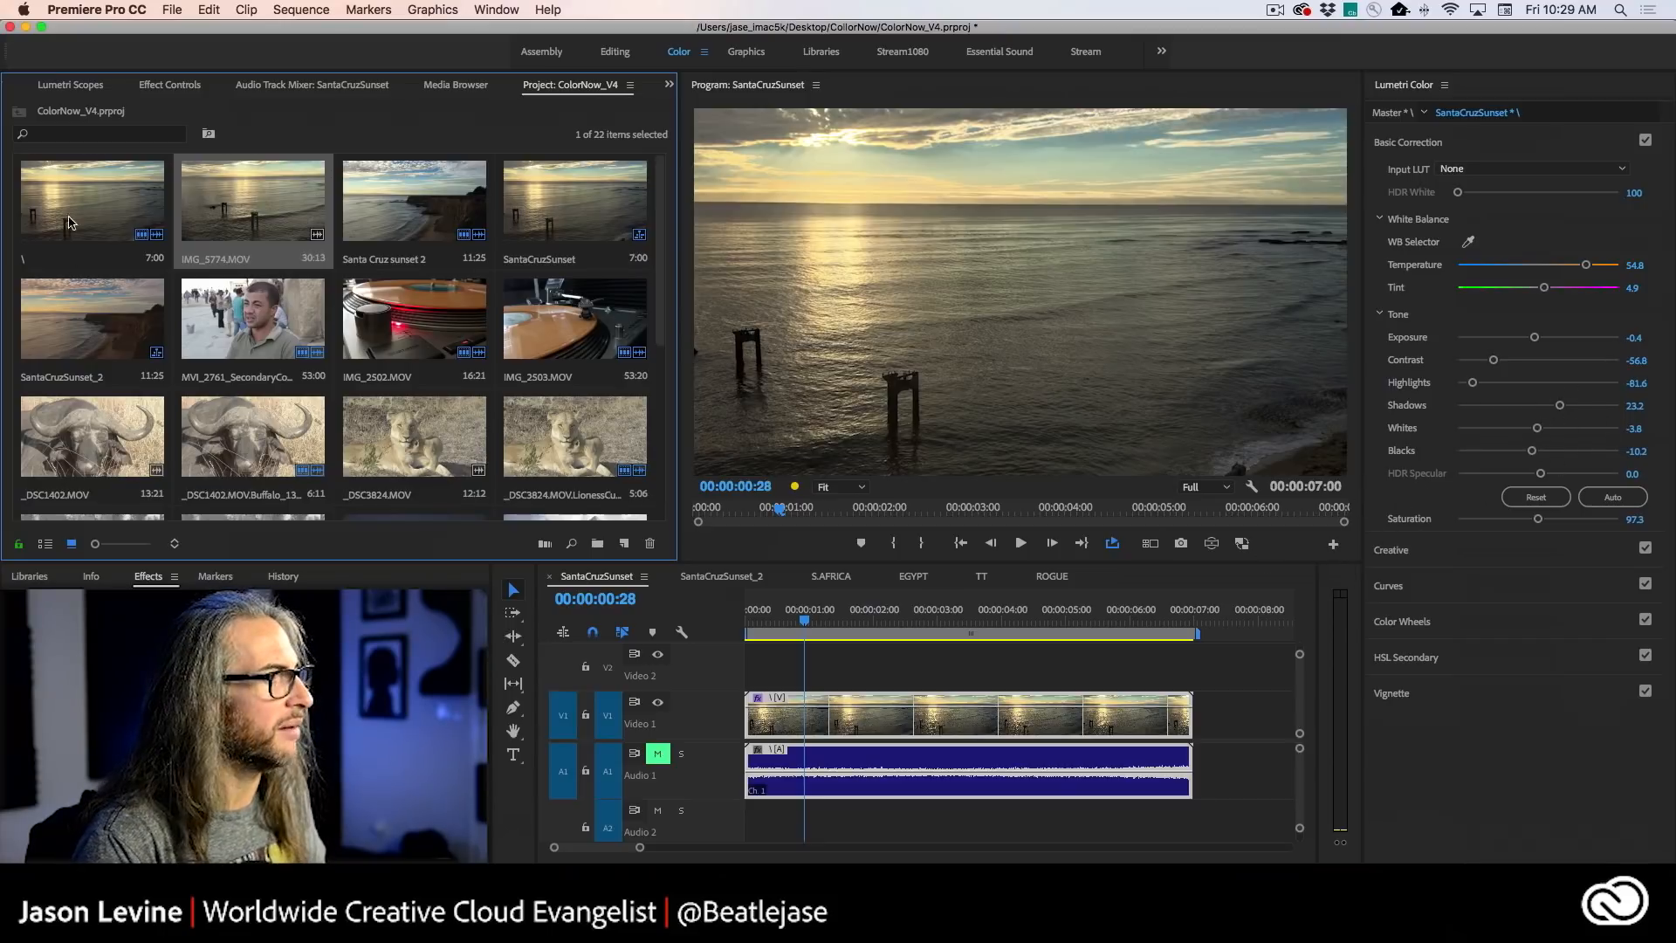
left_click(157, 84)
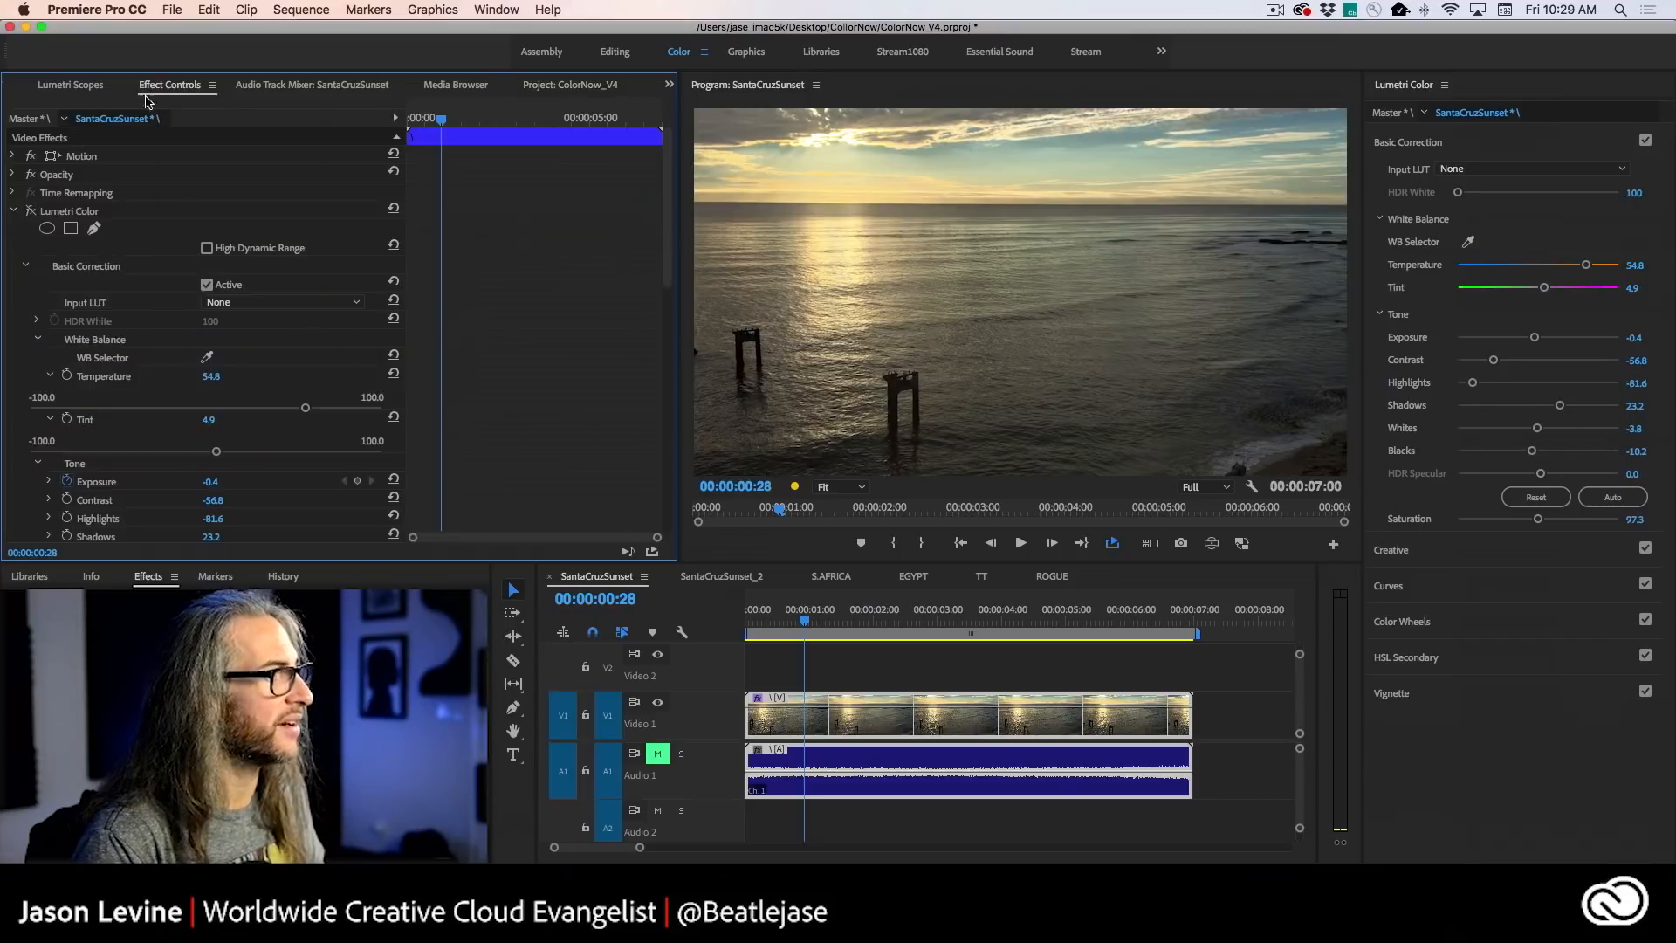
left_click(31, 211)
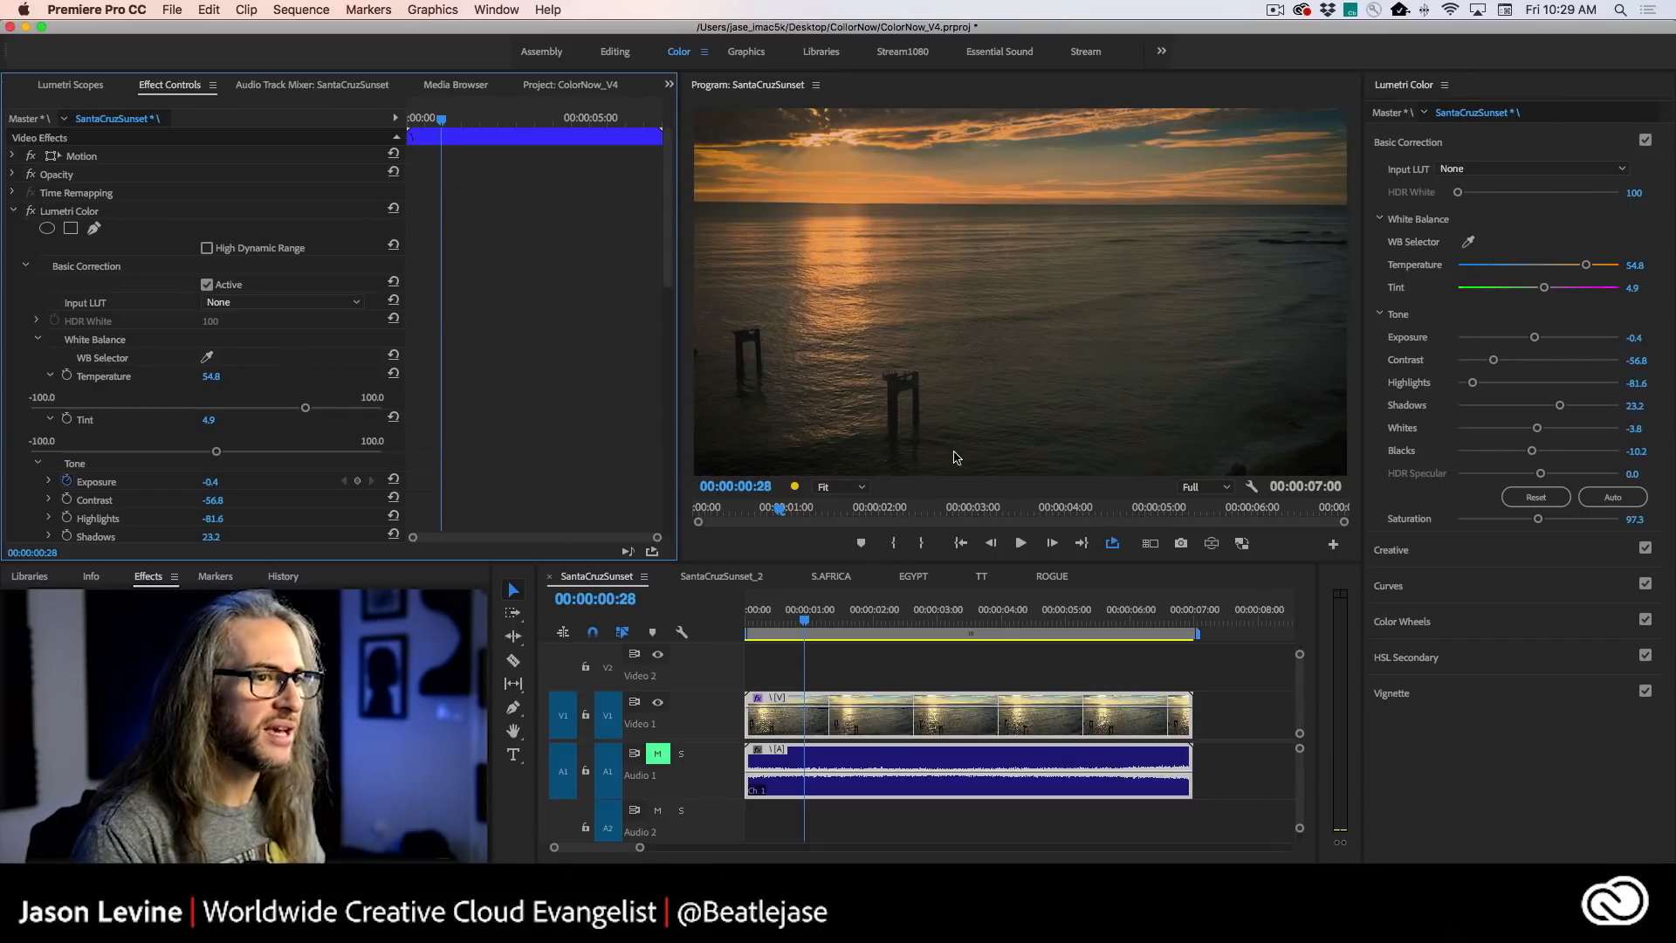
- Review the clip's Creative settings and look through the list of available Lumetri looks without choosing one
left_click(1449, 143)
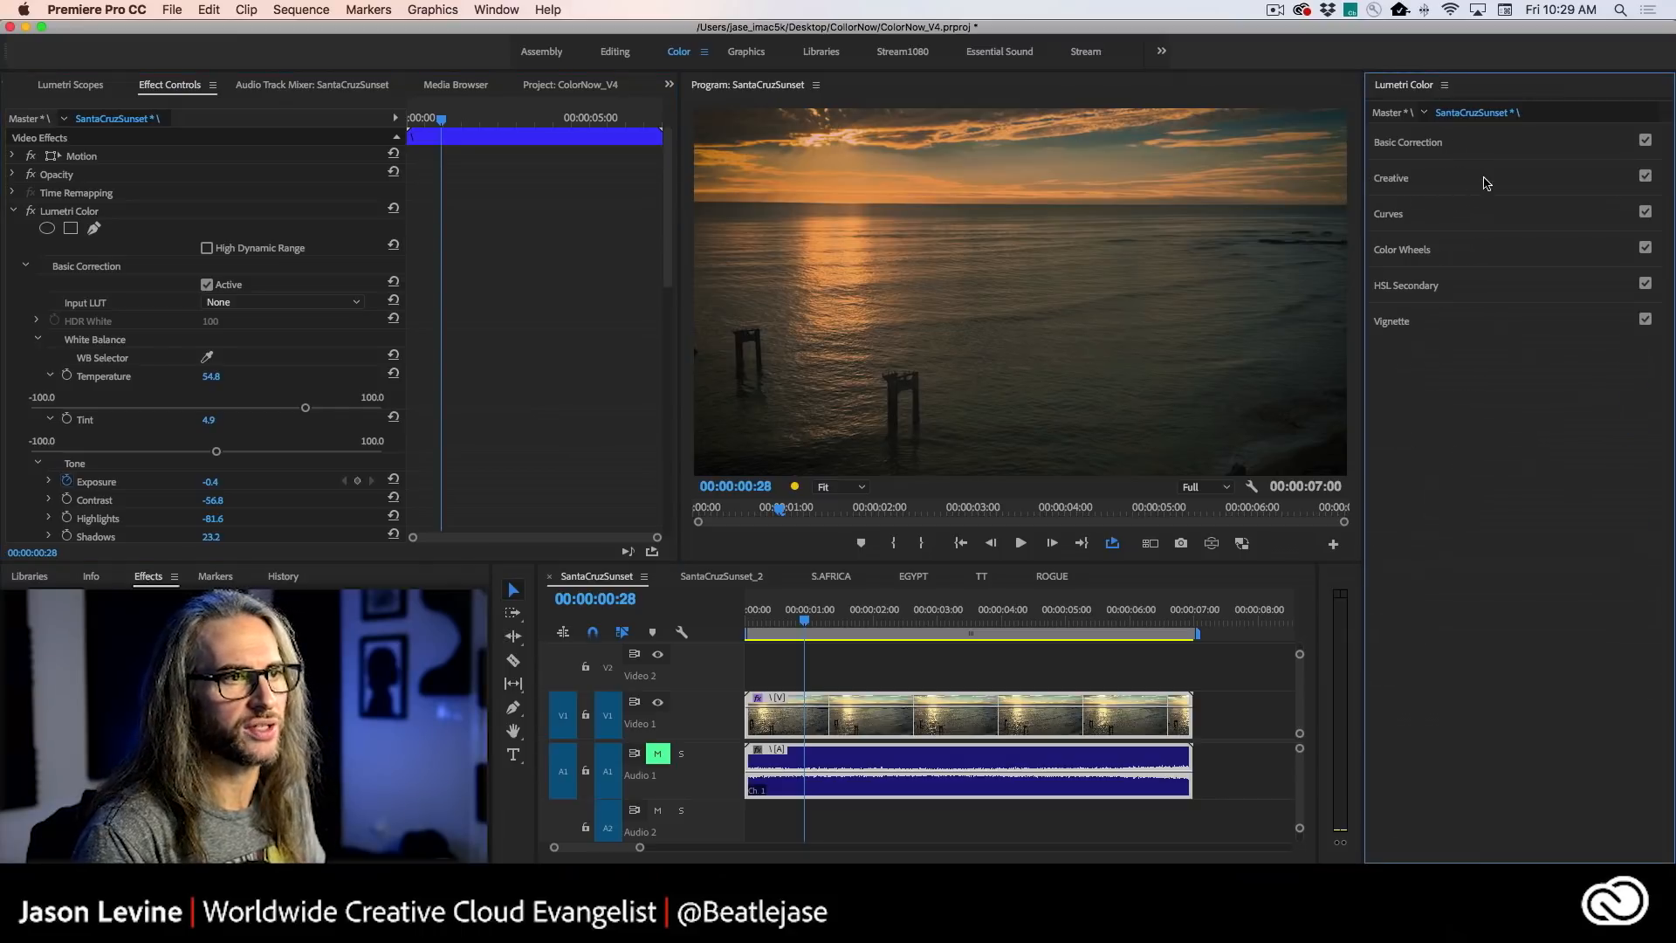
left_click(1483, 178)
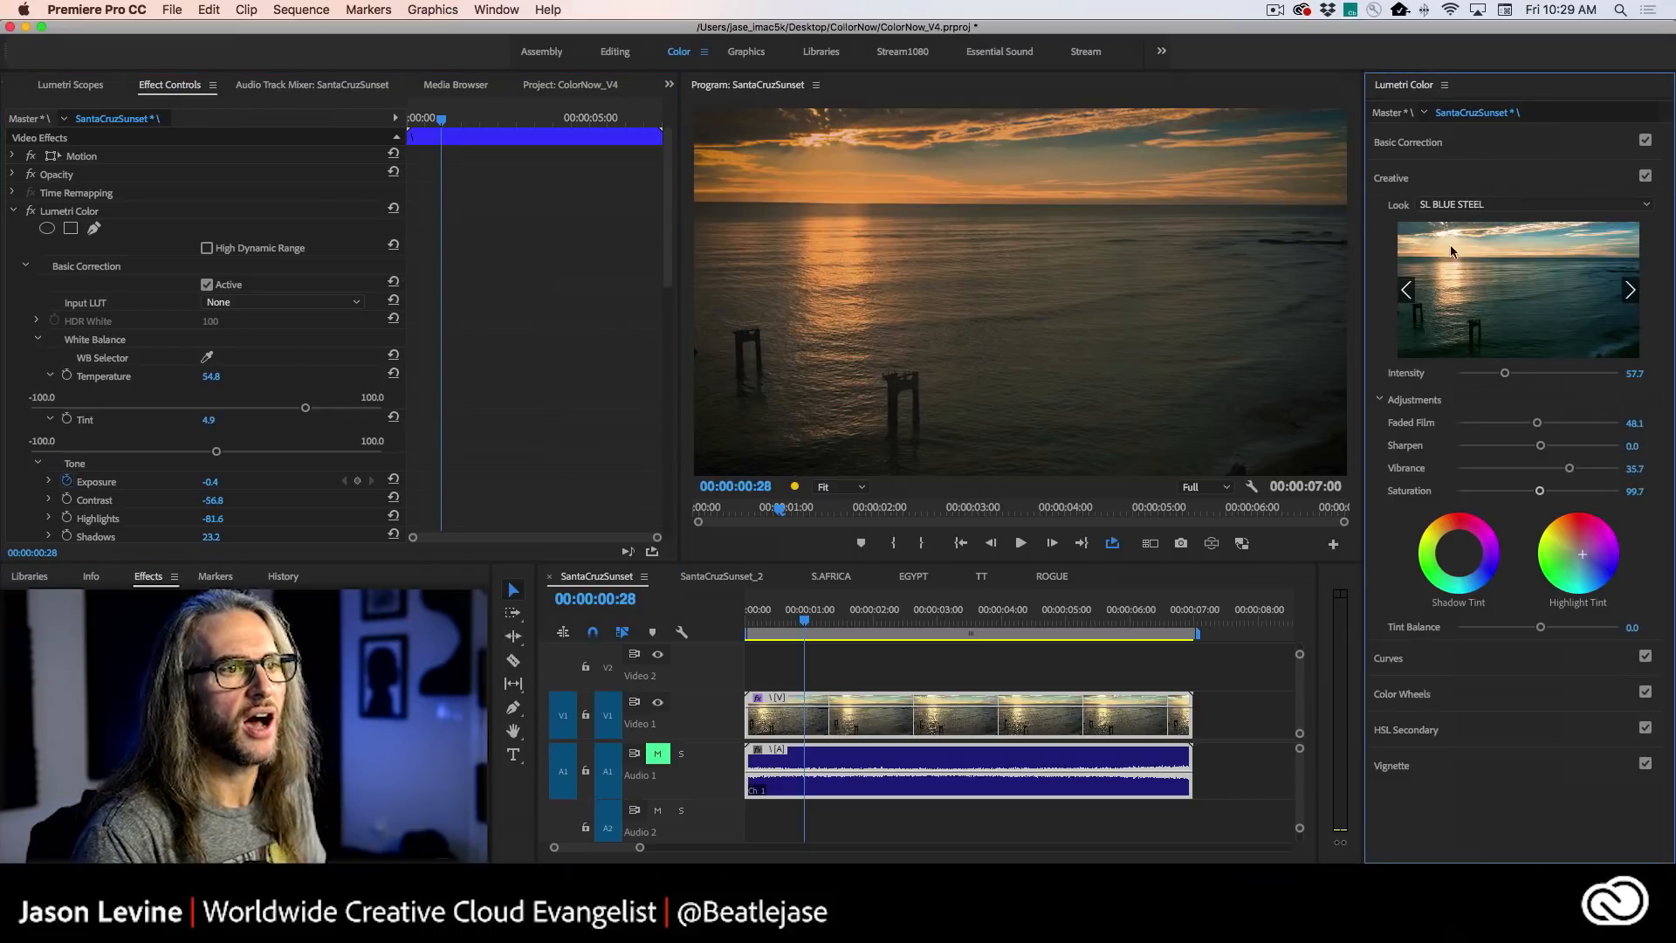
left_click(1606, 206)
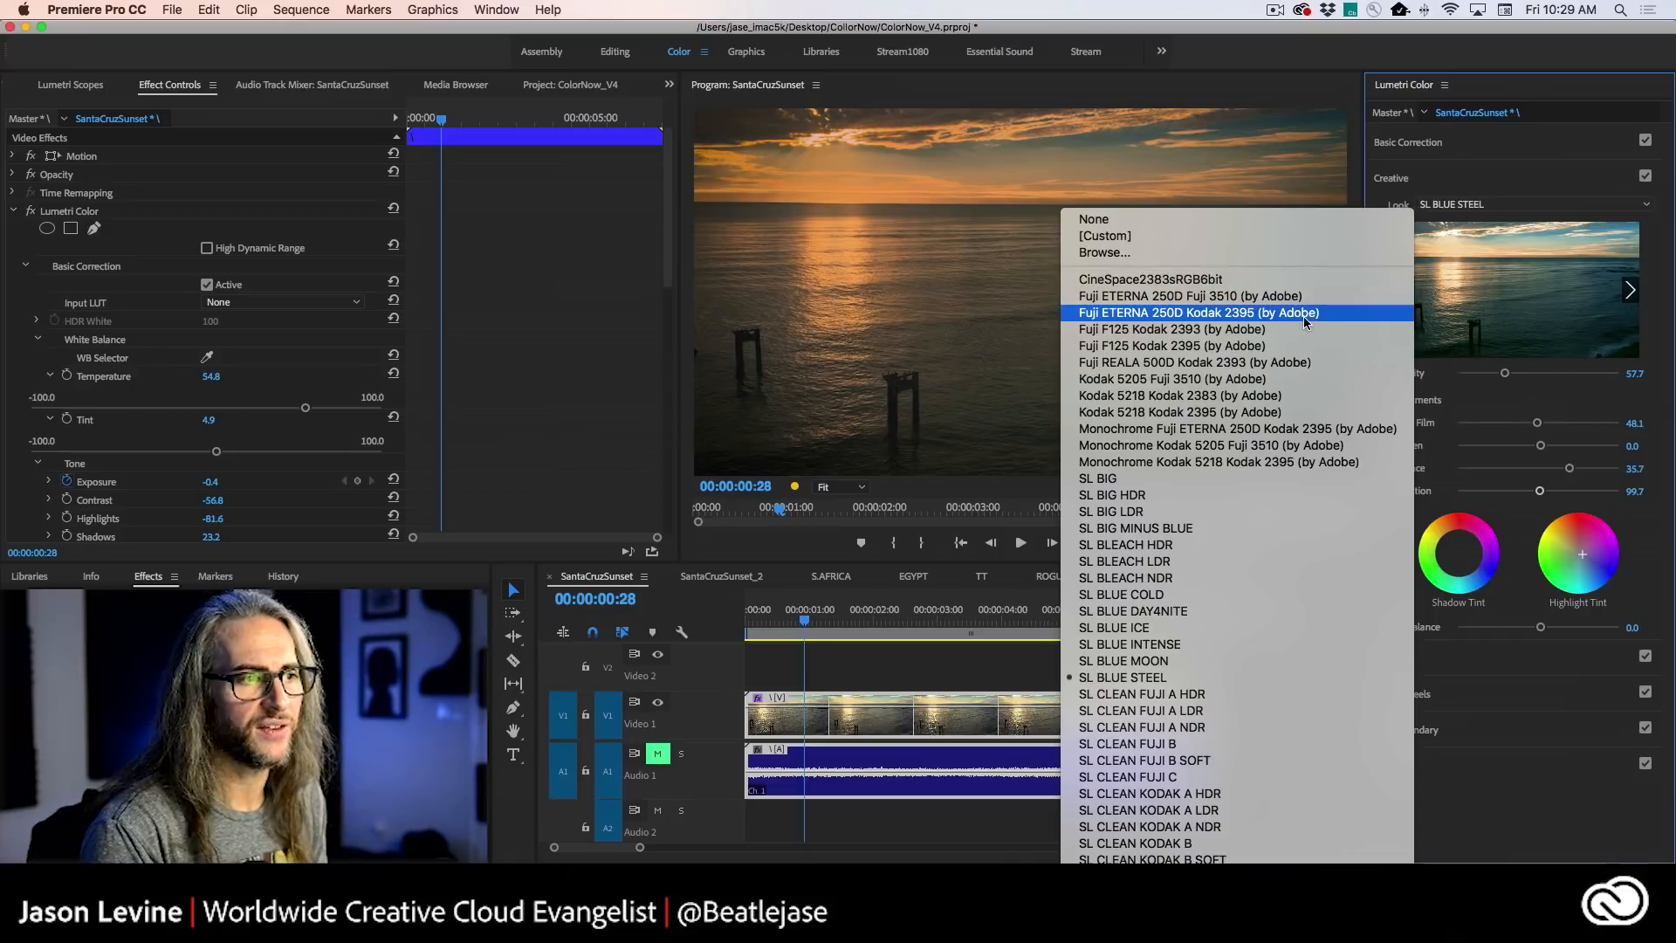
mouse_move(1292, 936)
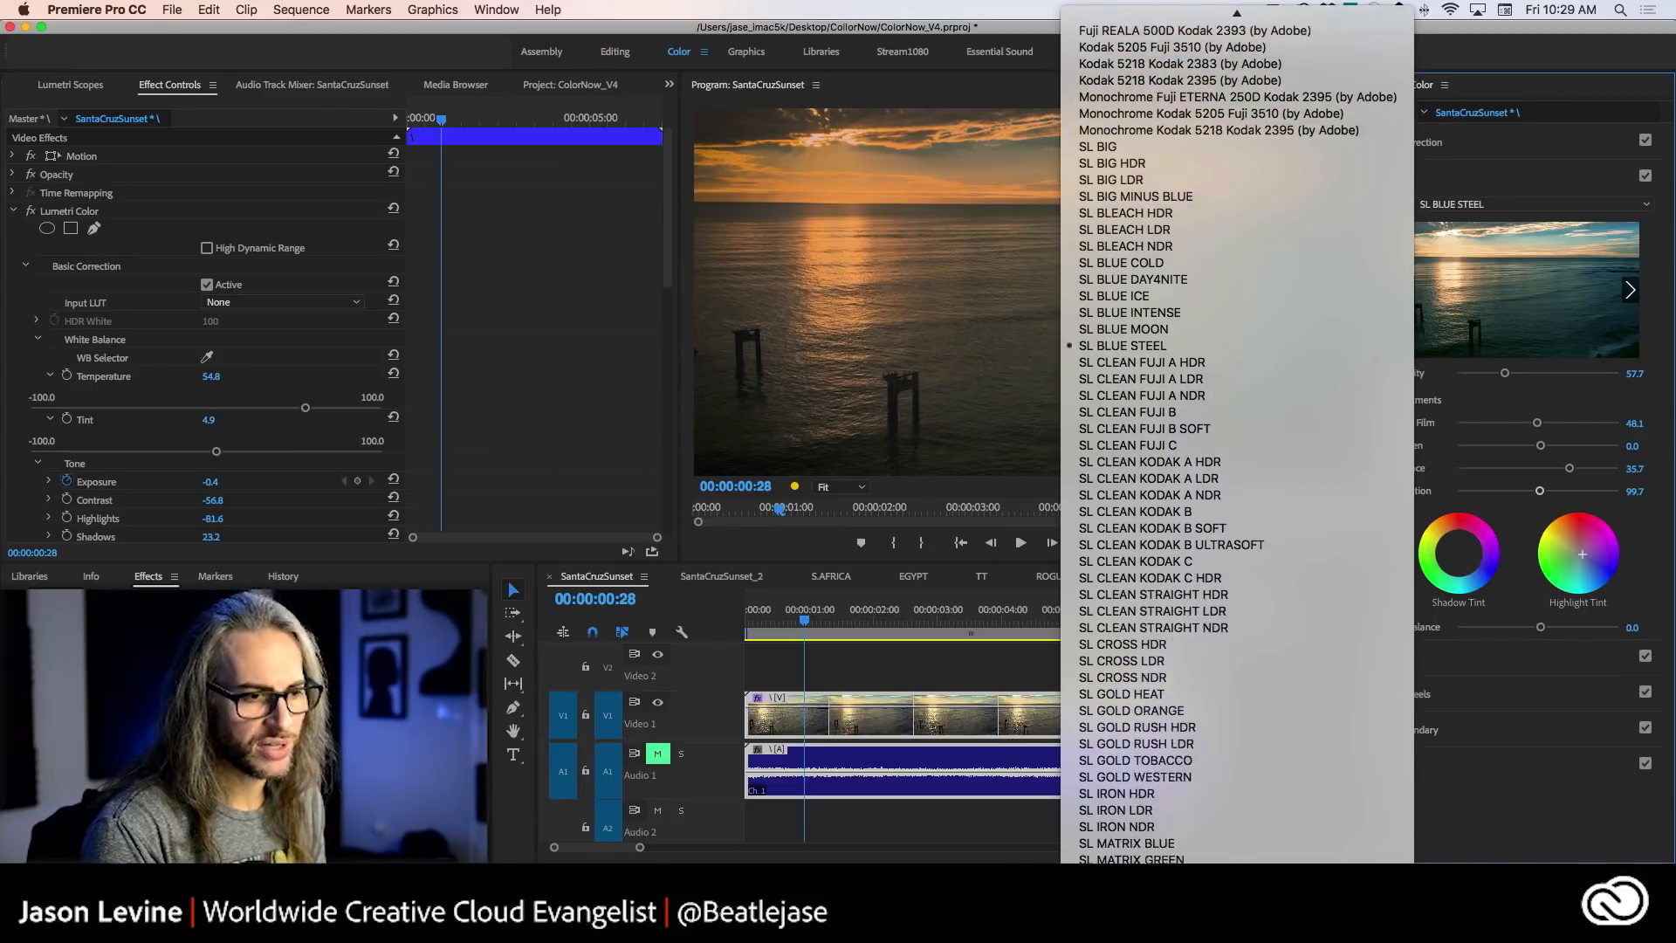
mouse_move(1268, 5)
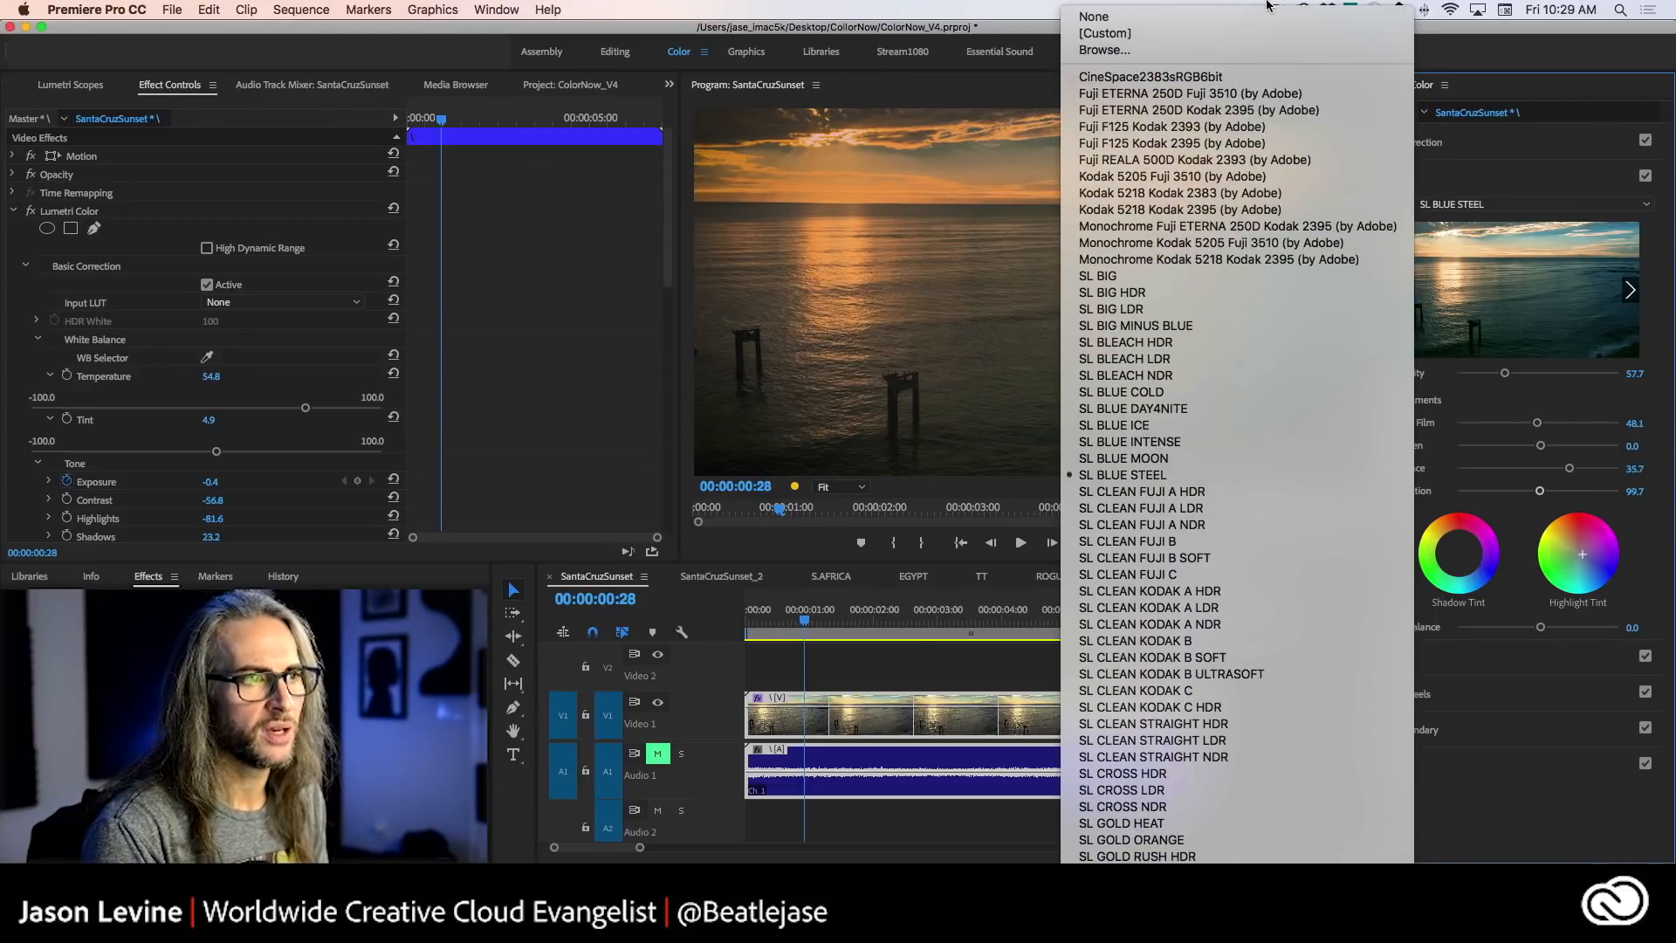
left_click(1649, 319)
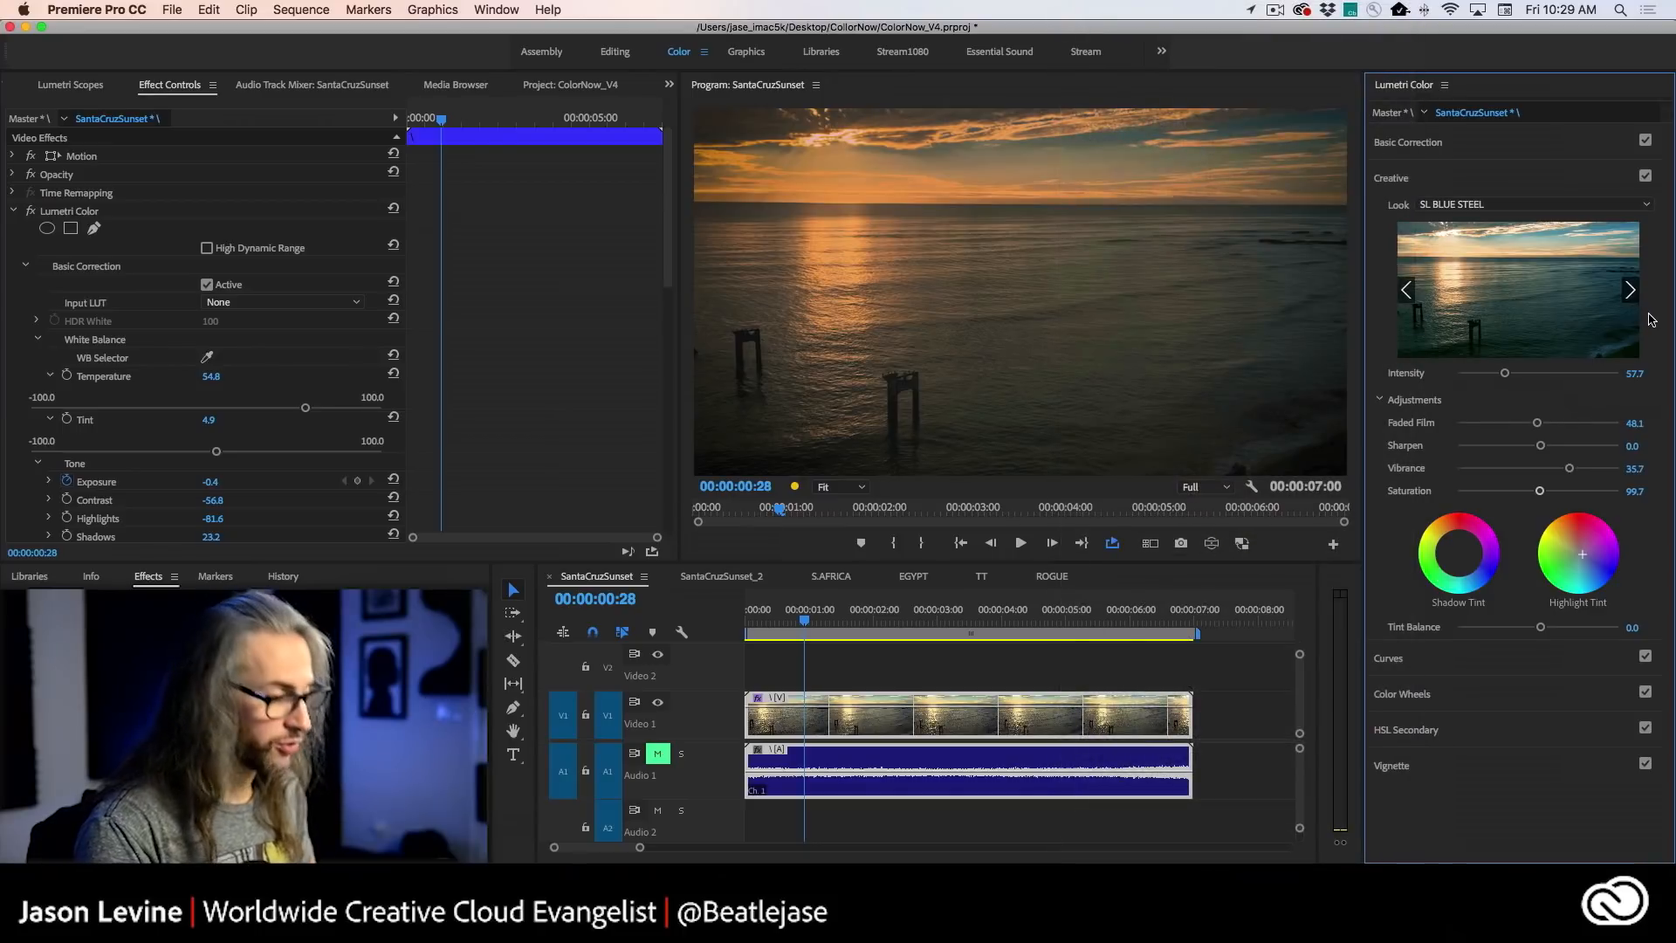
- Switch to Lightroom CC and preview Color, Creative and B&W presets on the elephant still, including Punchy Detail and B&W Infrared
key("super+Tab")
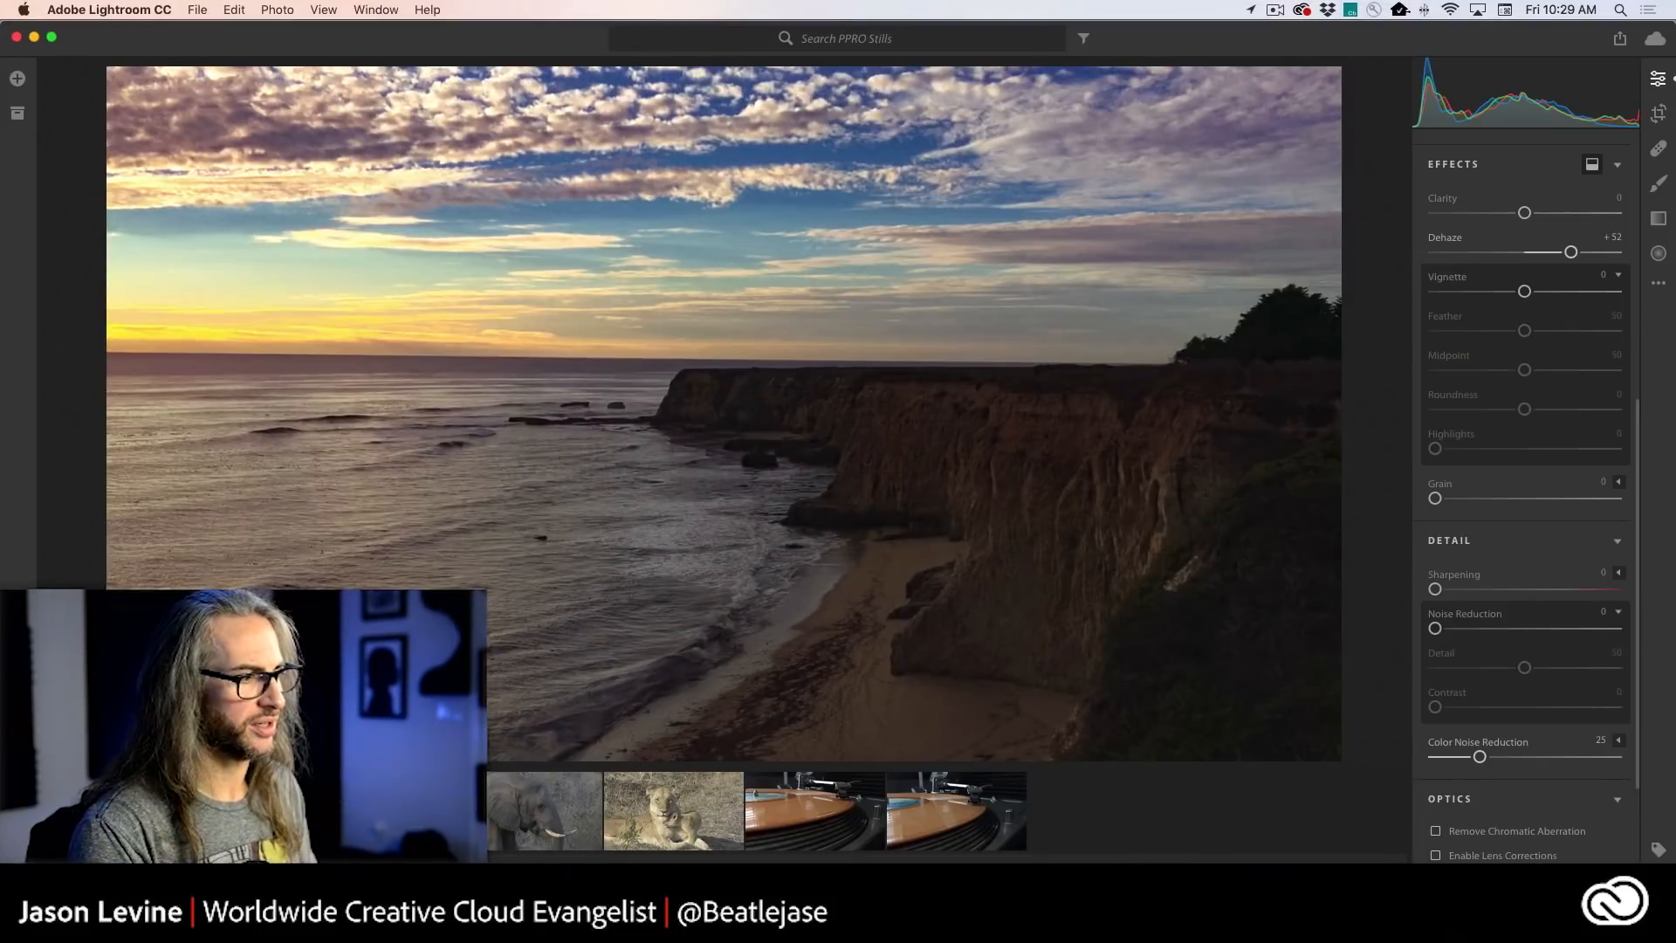
key("Right")
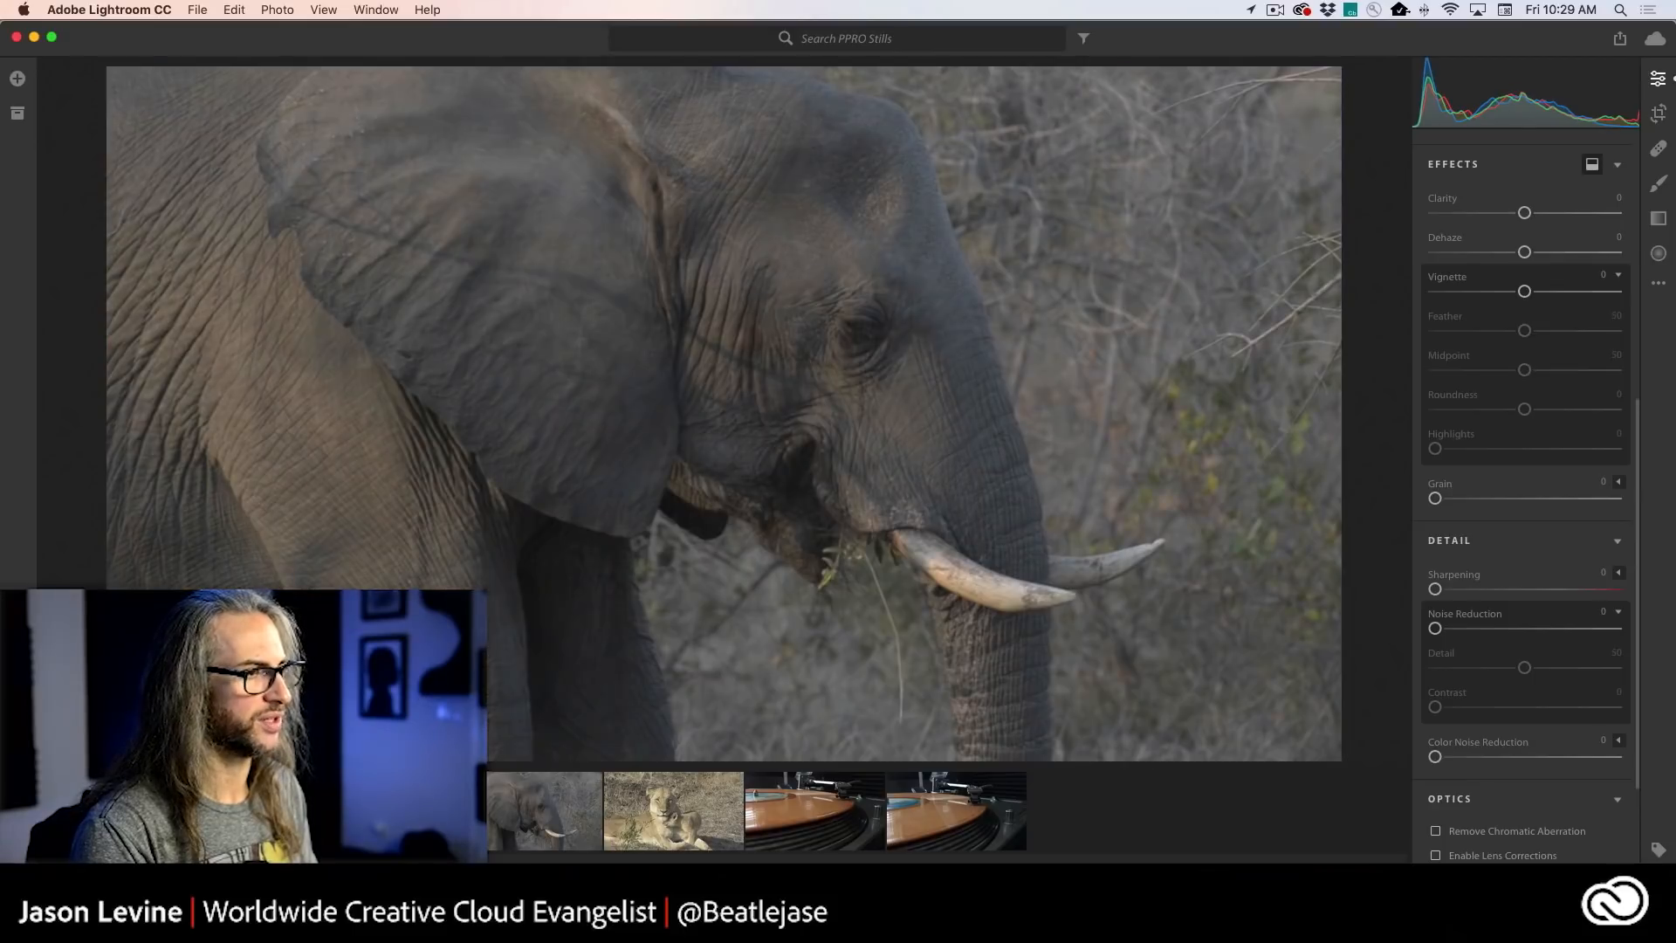
key("shift+p")
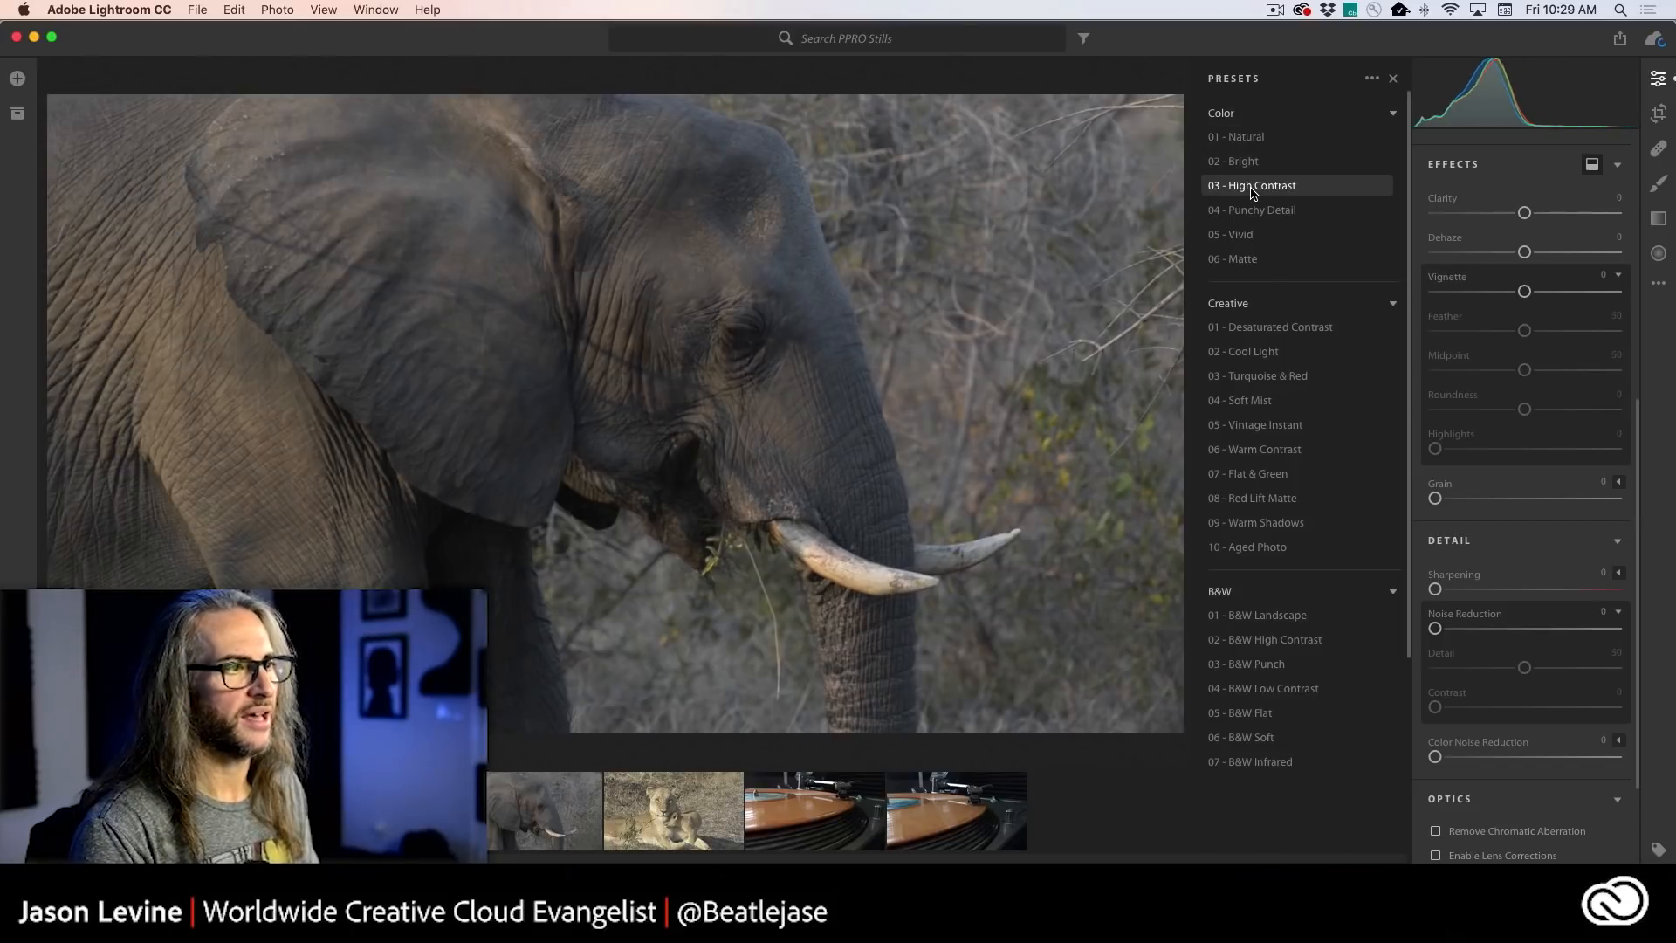
left_click(1254, 219)
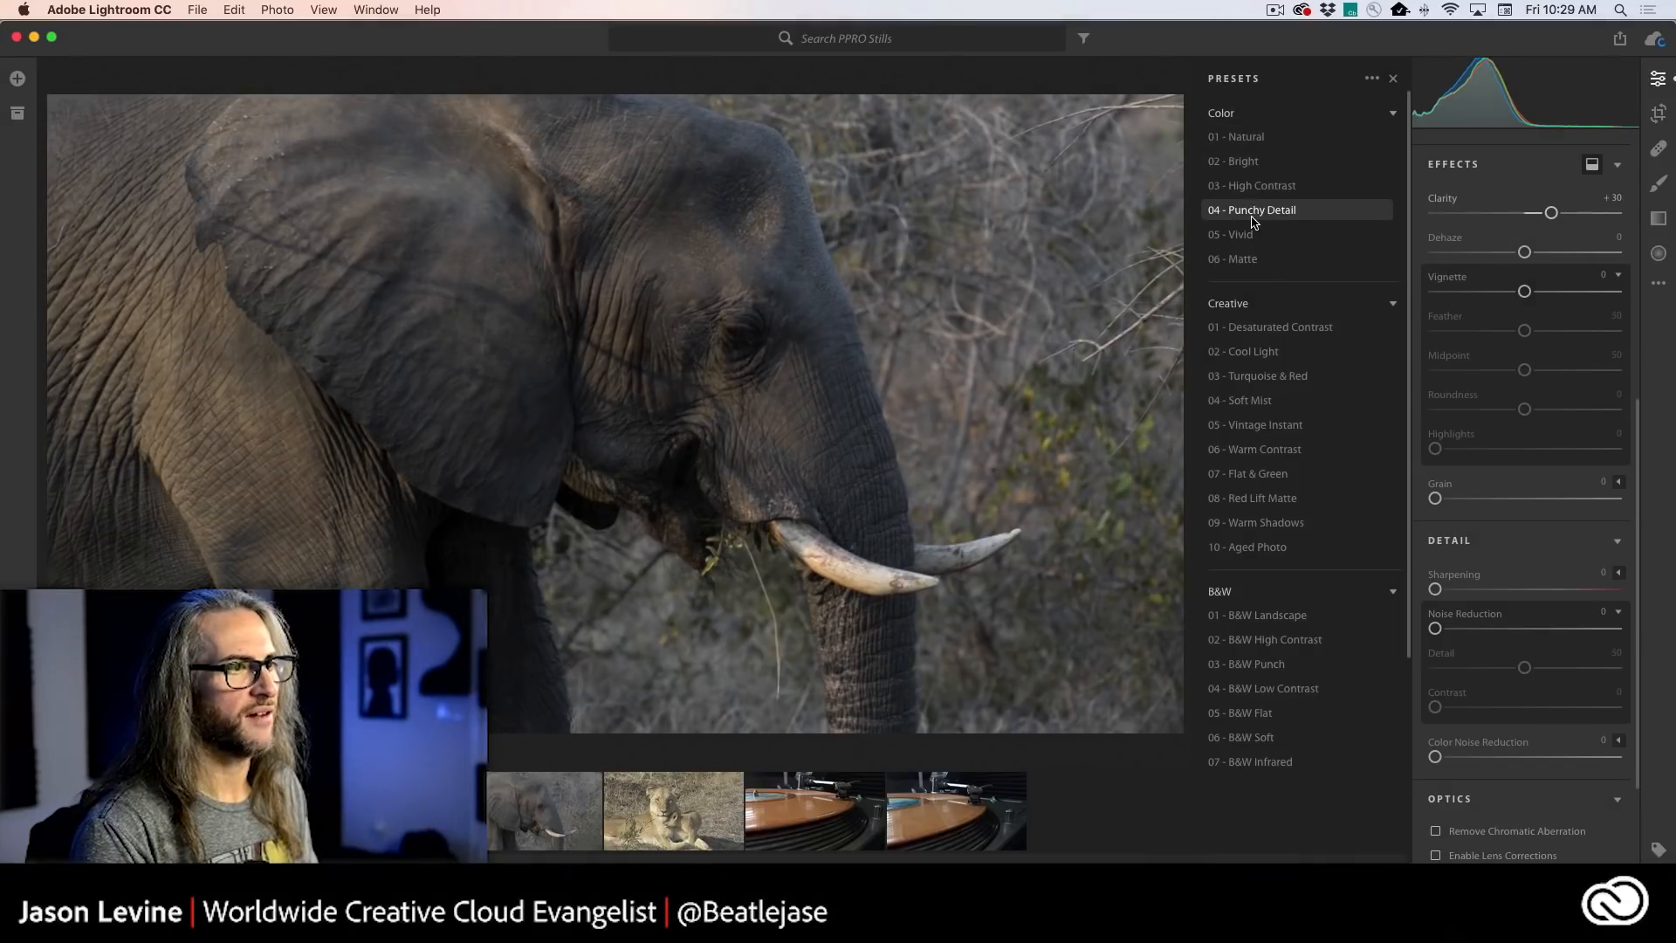
left_click(1255, 329)
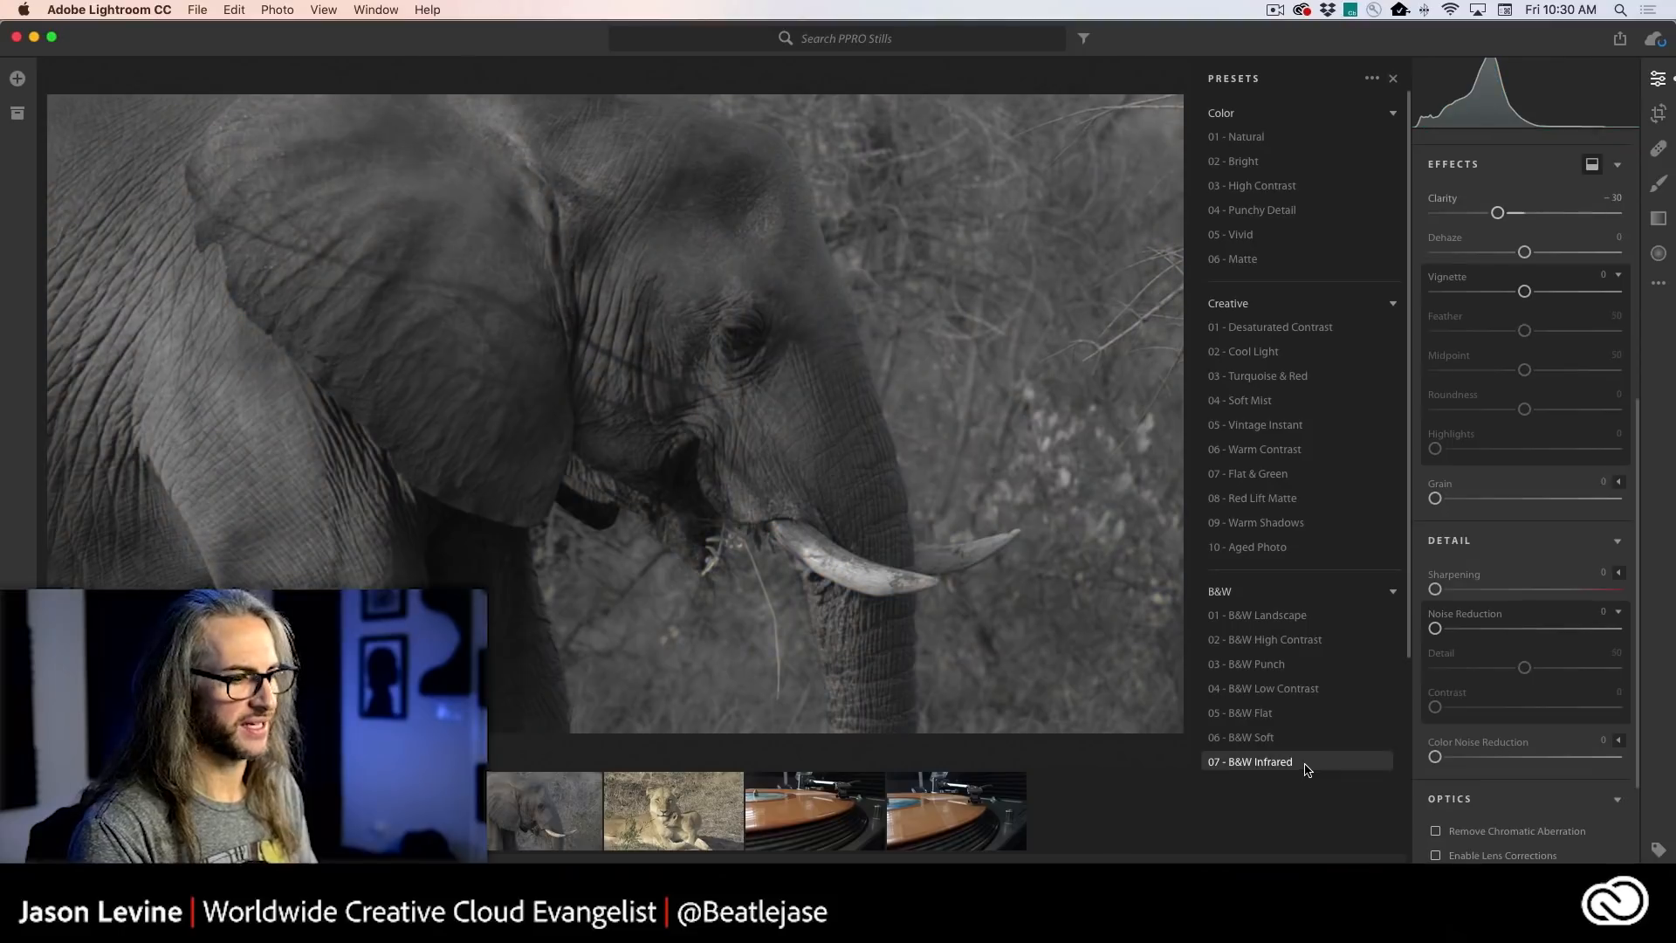
- Switch back to Premiere Pro and apply the CineSpace2383sRGB6bit look to the sunset clip
key("super+Tab")
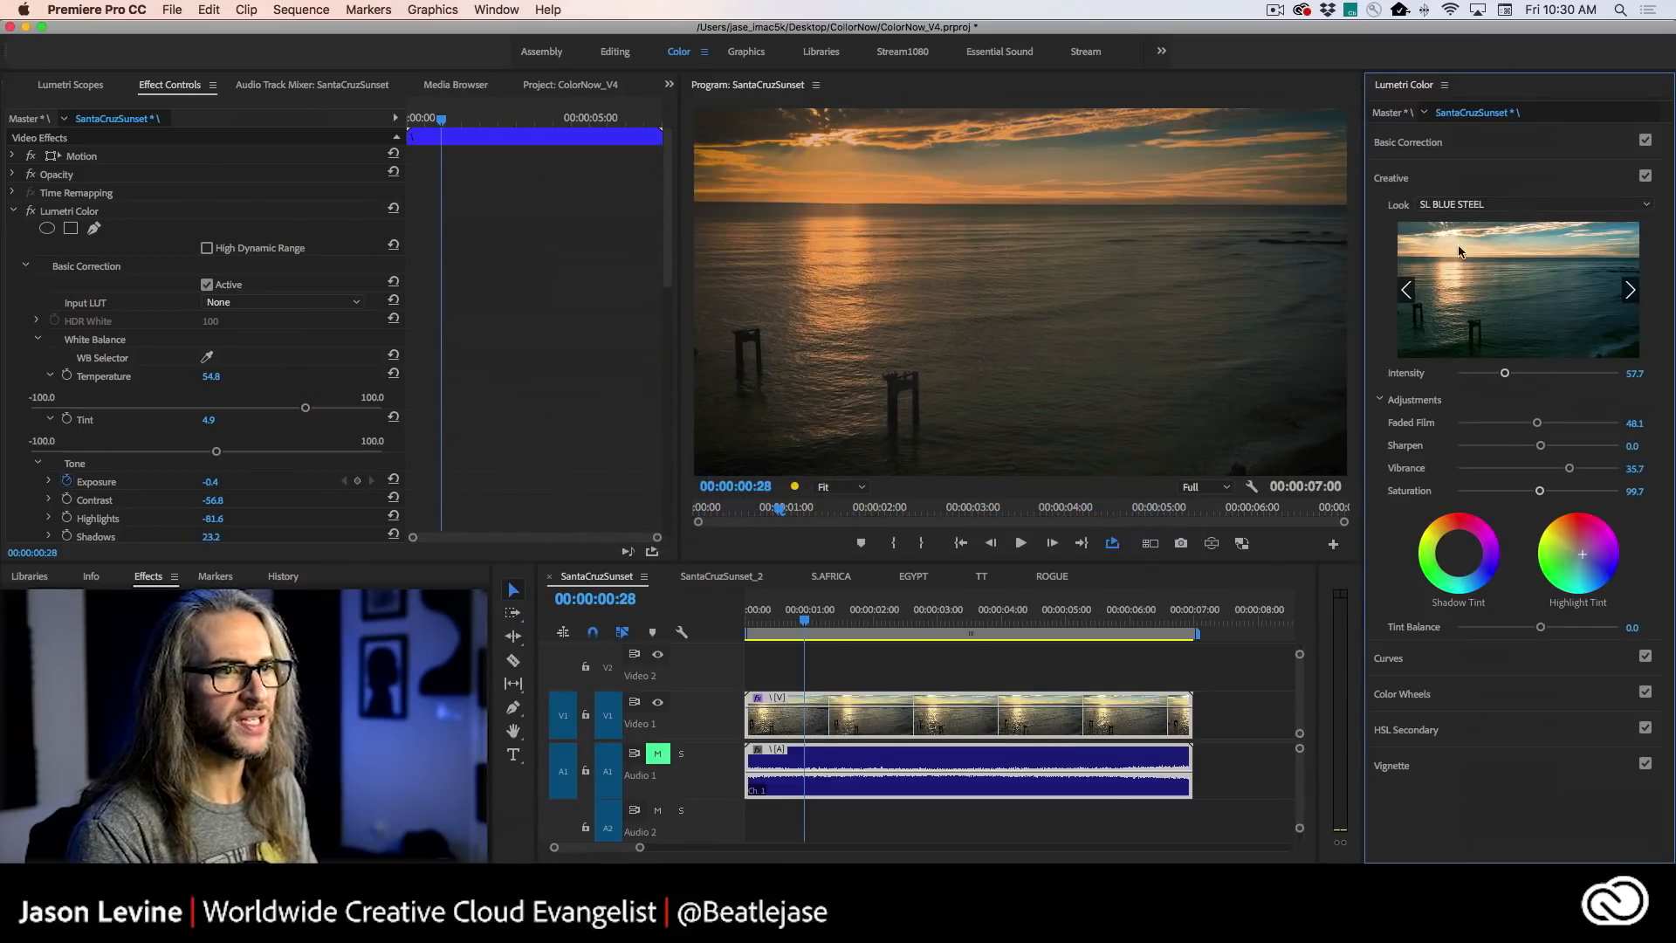
left_click(1532, 211)
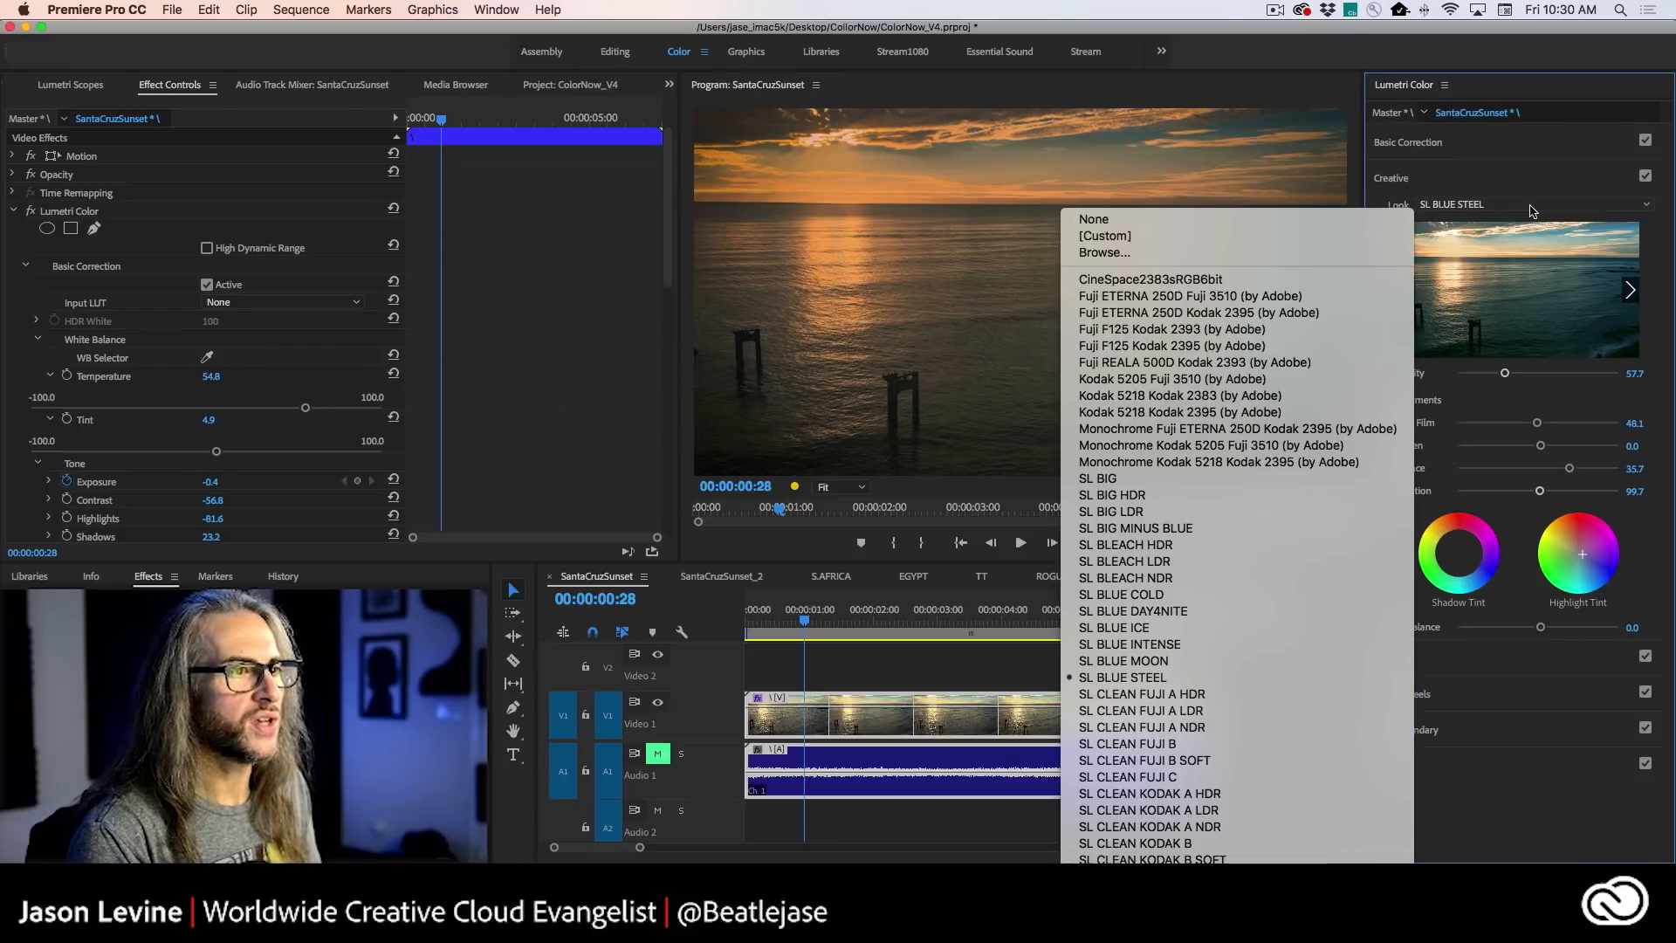
left_click(1311, 280)
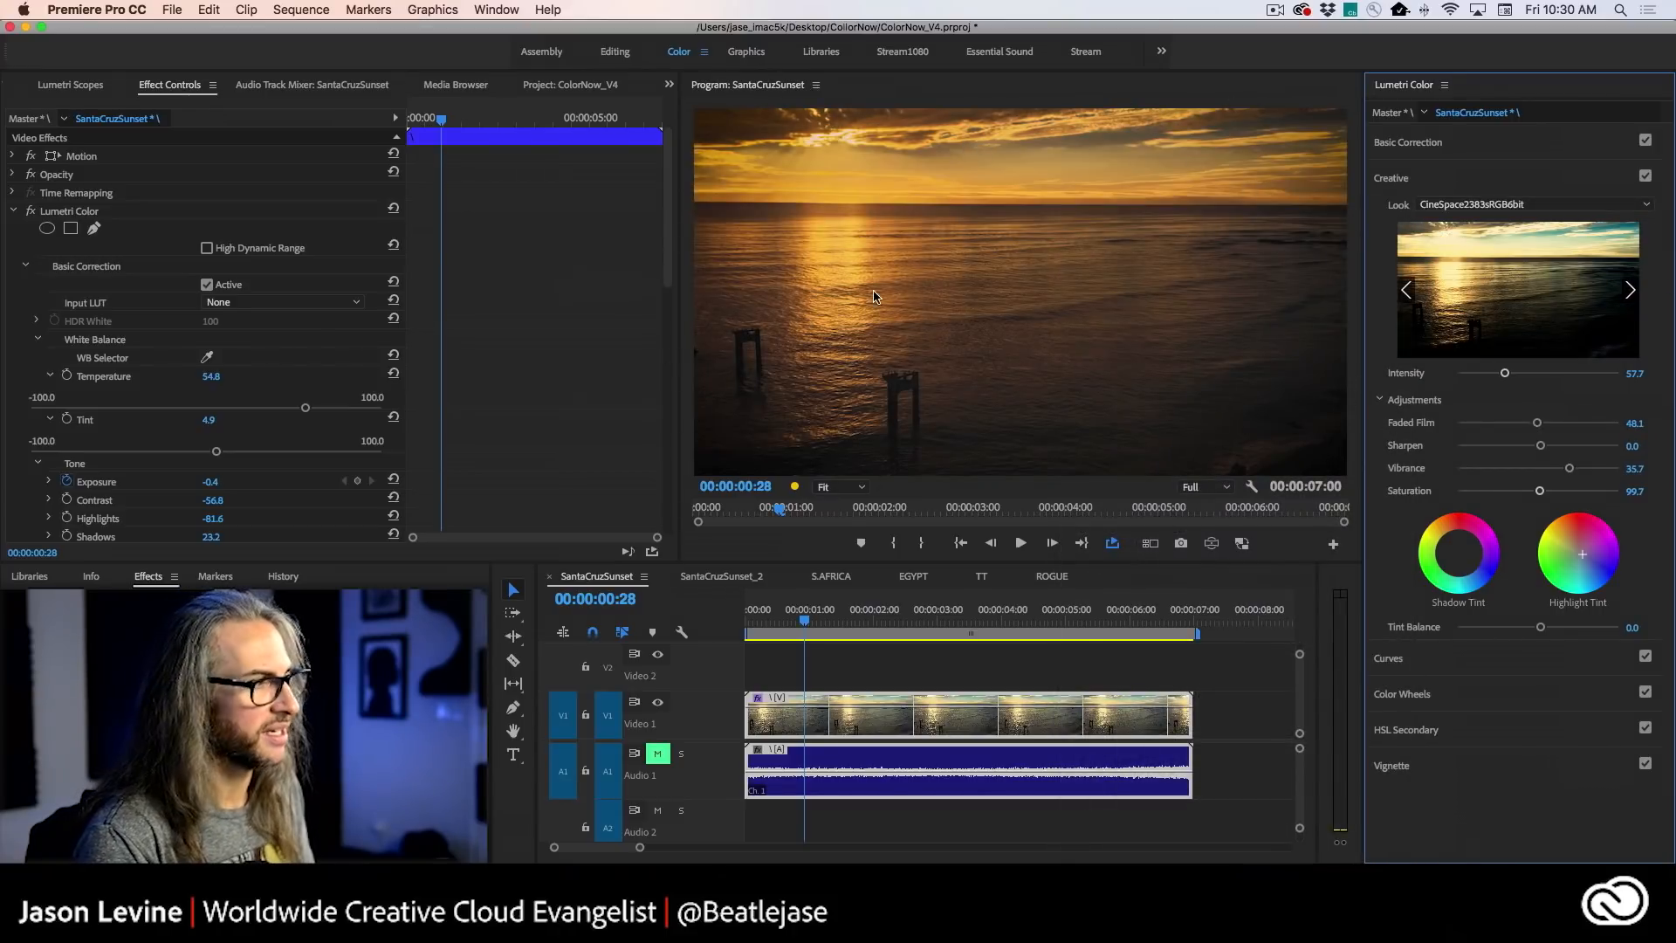
- Bypass and restore the clip's Lumetri Color effect repeatedly during playback to compare the graded and original footage
left_click(31, 213)
left_click(31, 212)
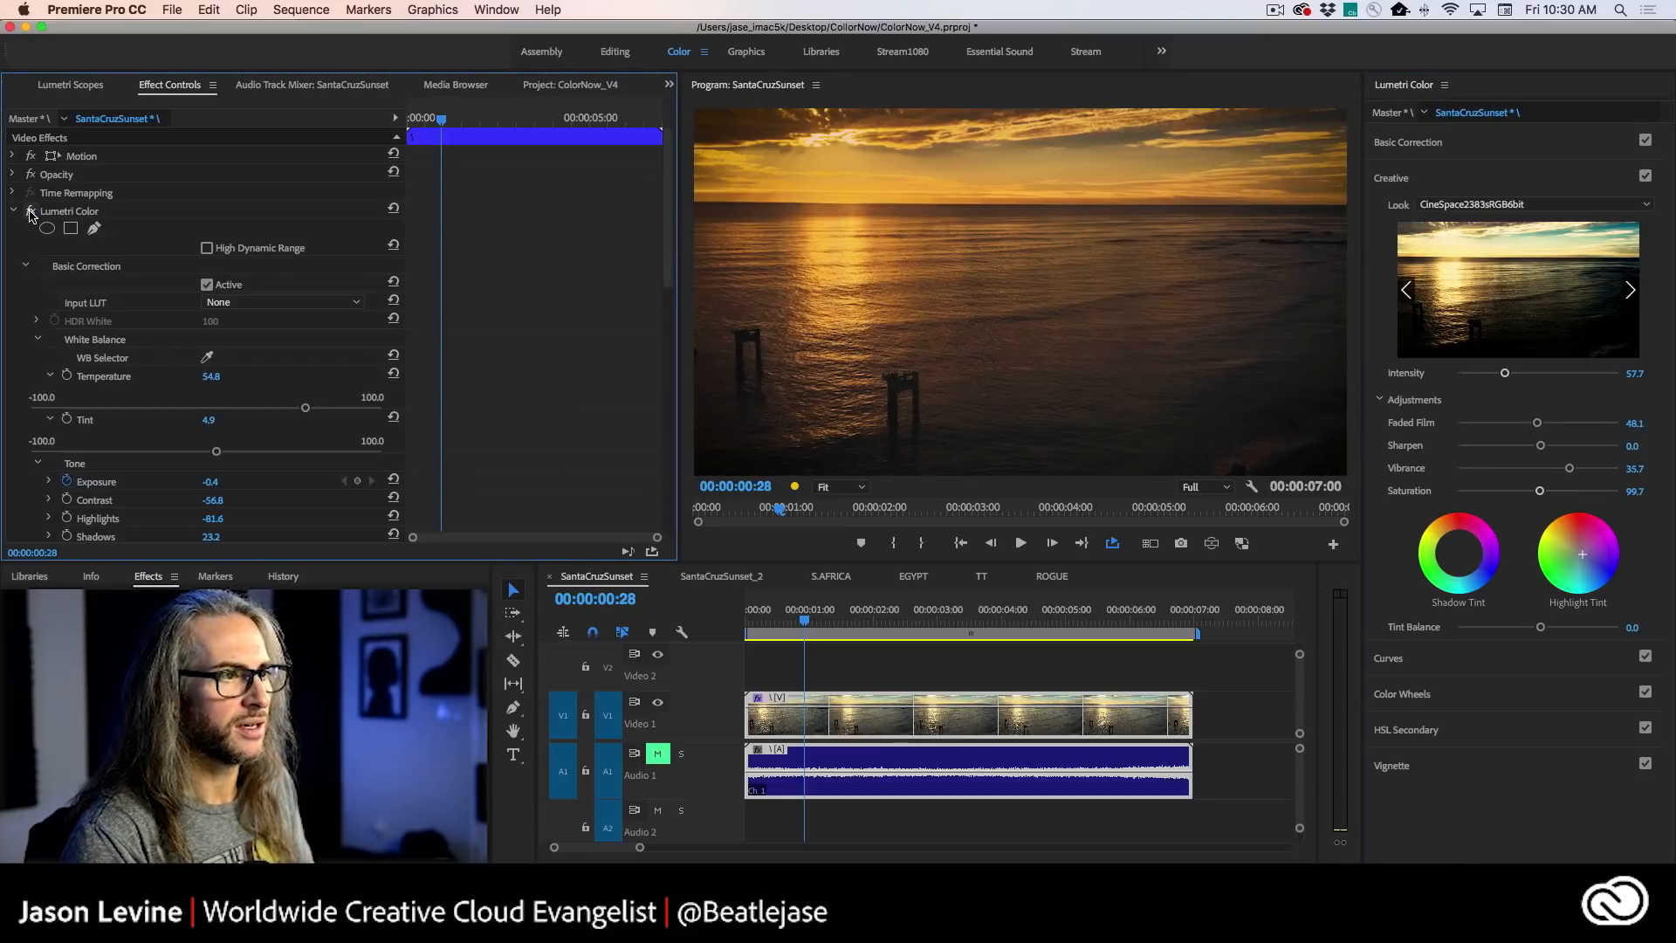
key("space")
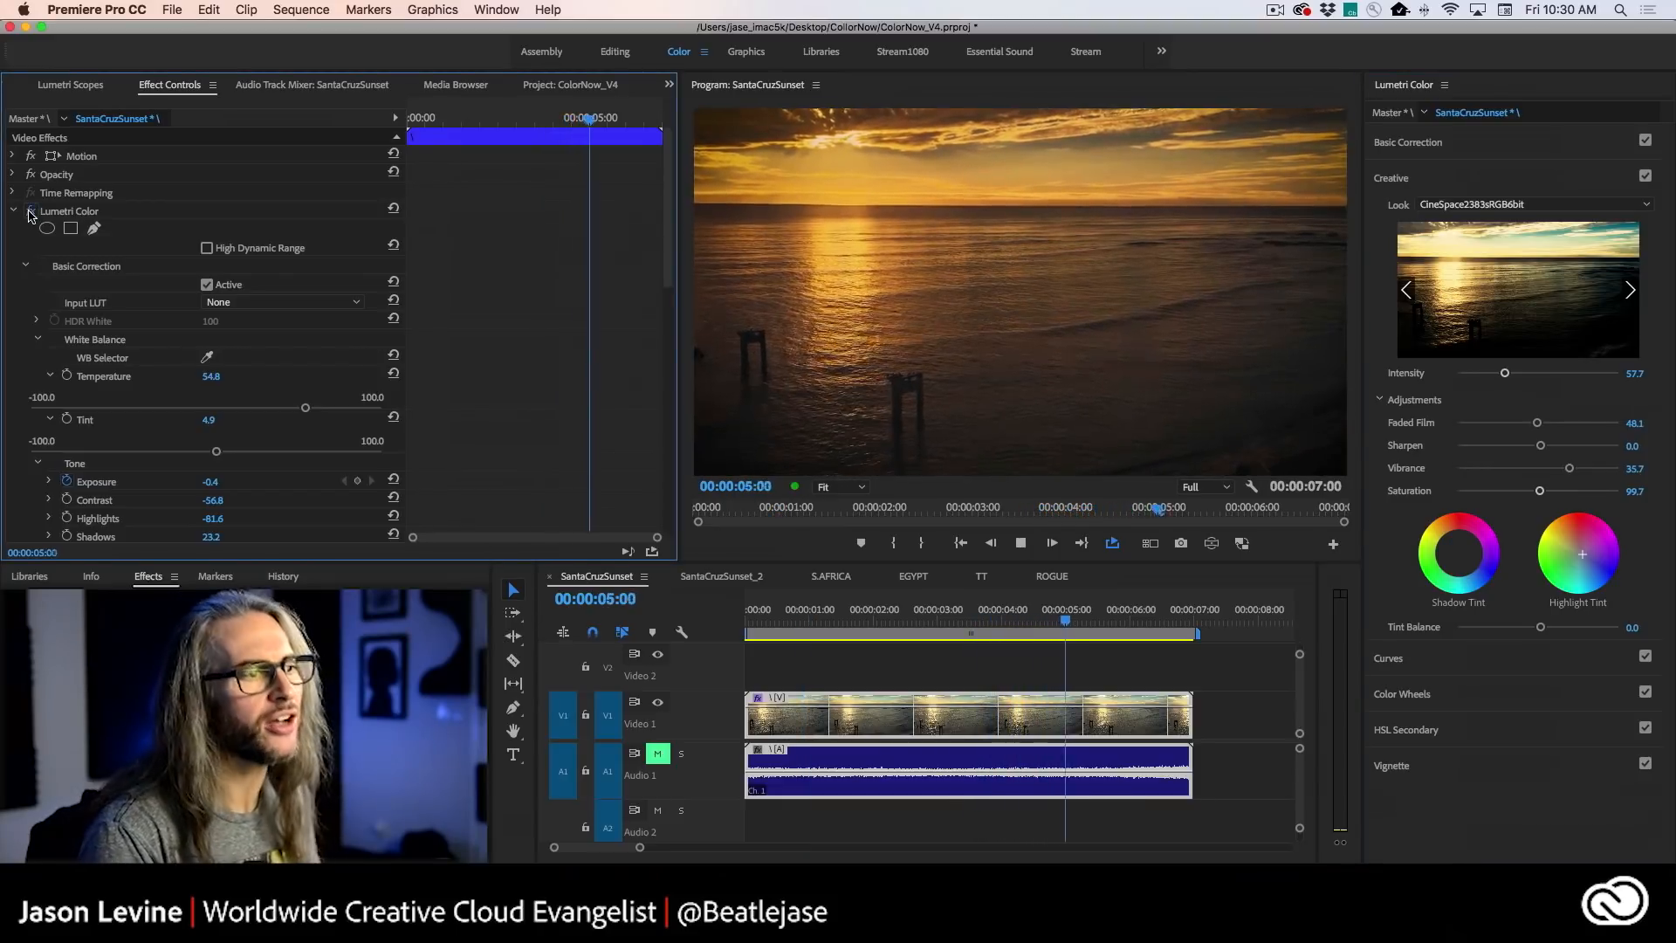
left_click(30, 213)
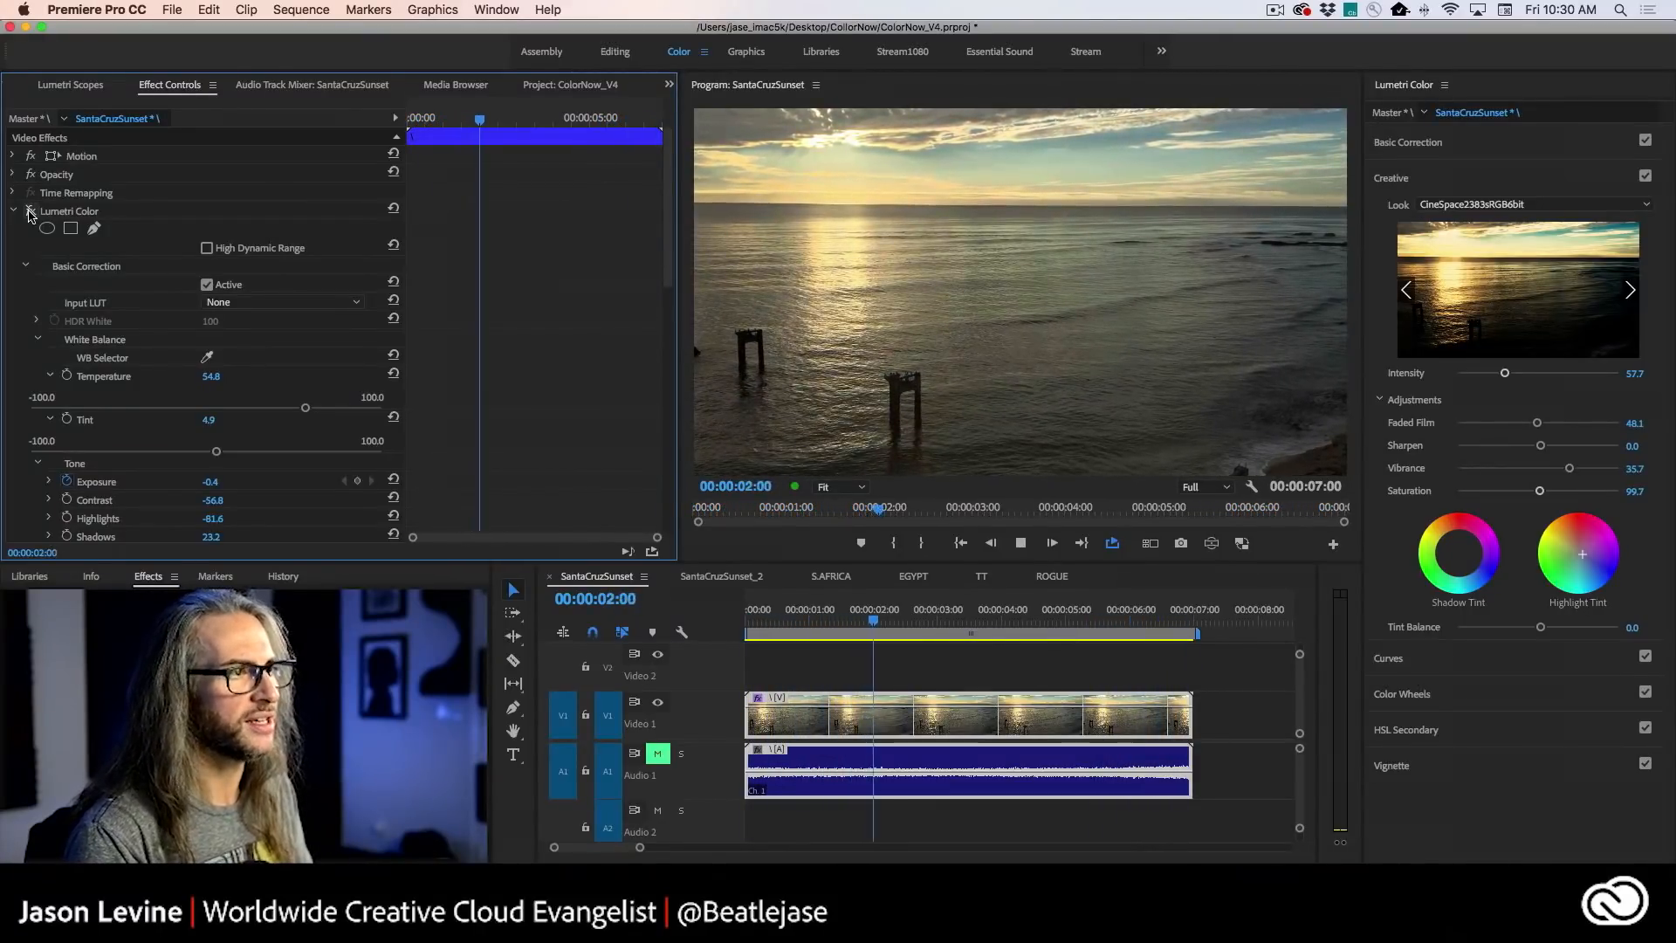
left_click(30, 212)
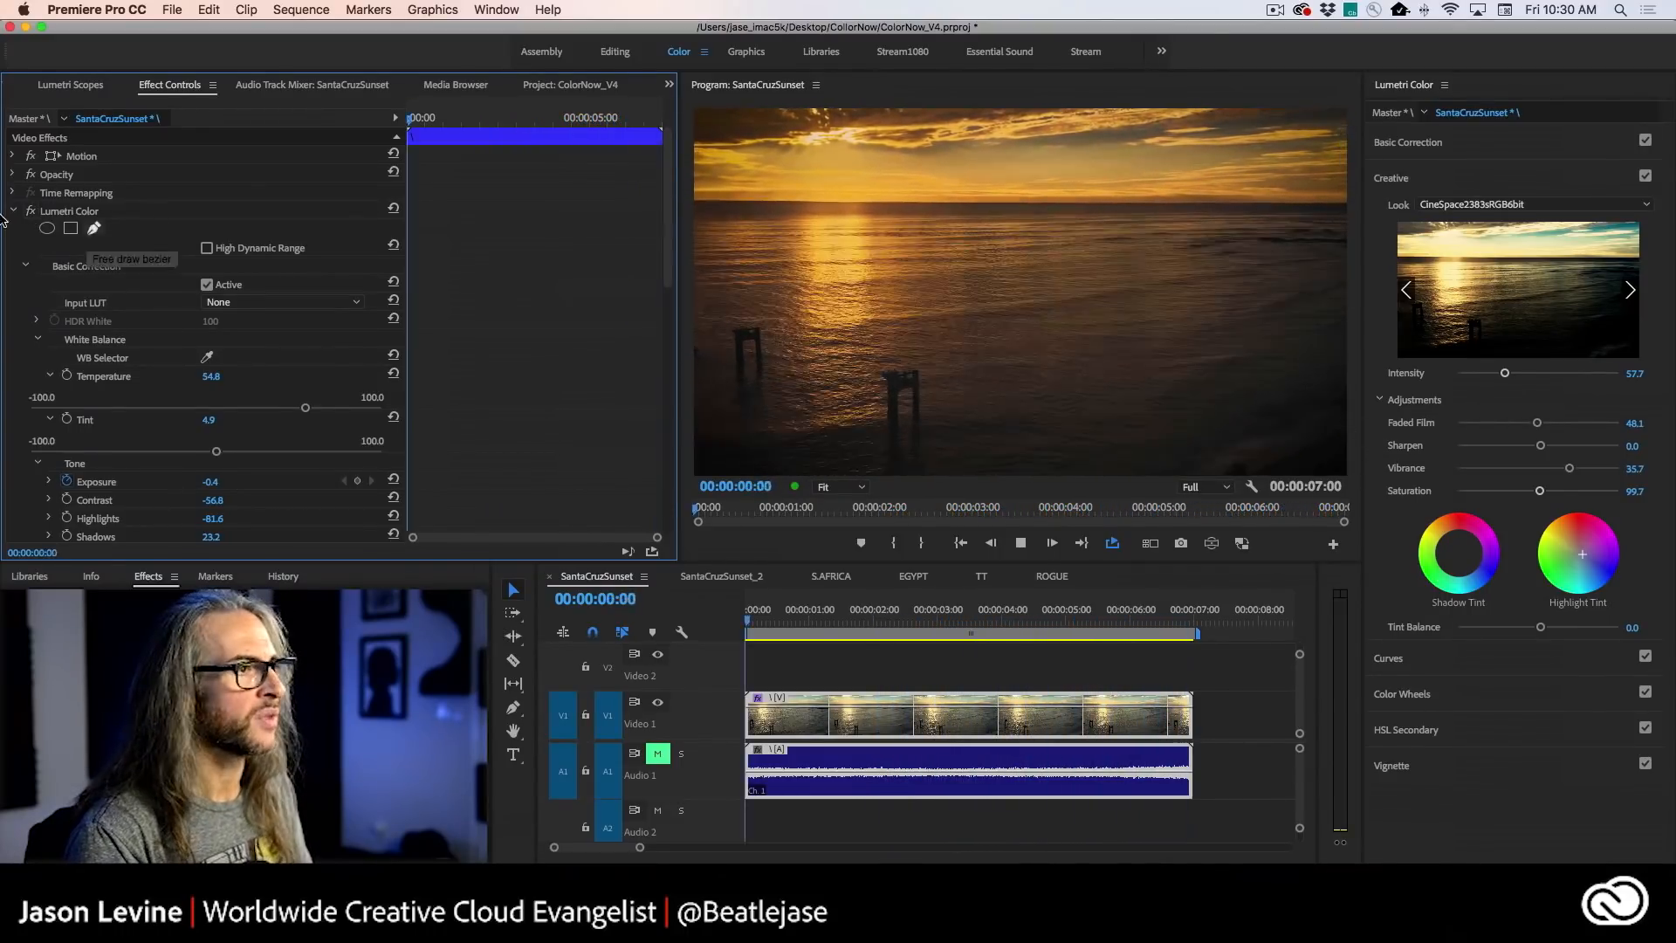
left_click(30, 211)
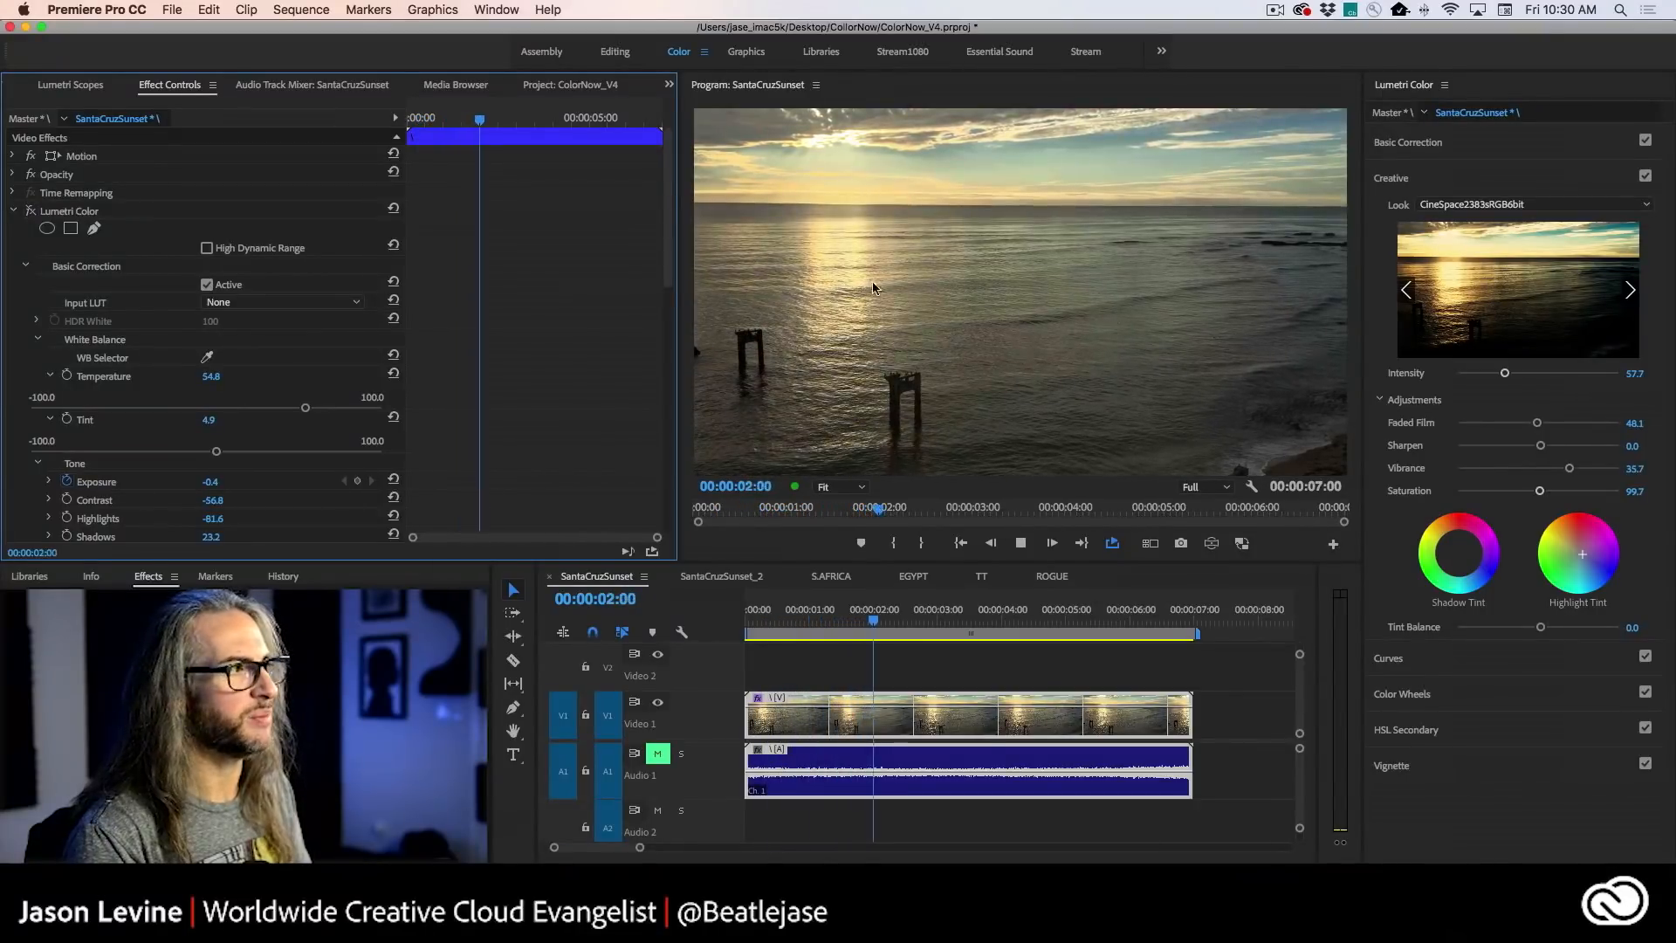
left_click(30, 211)
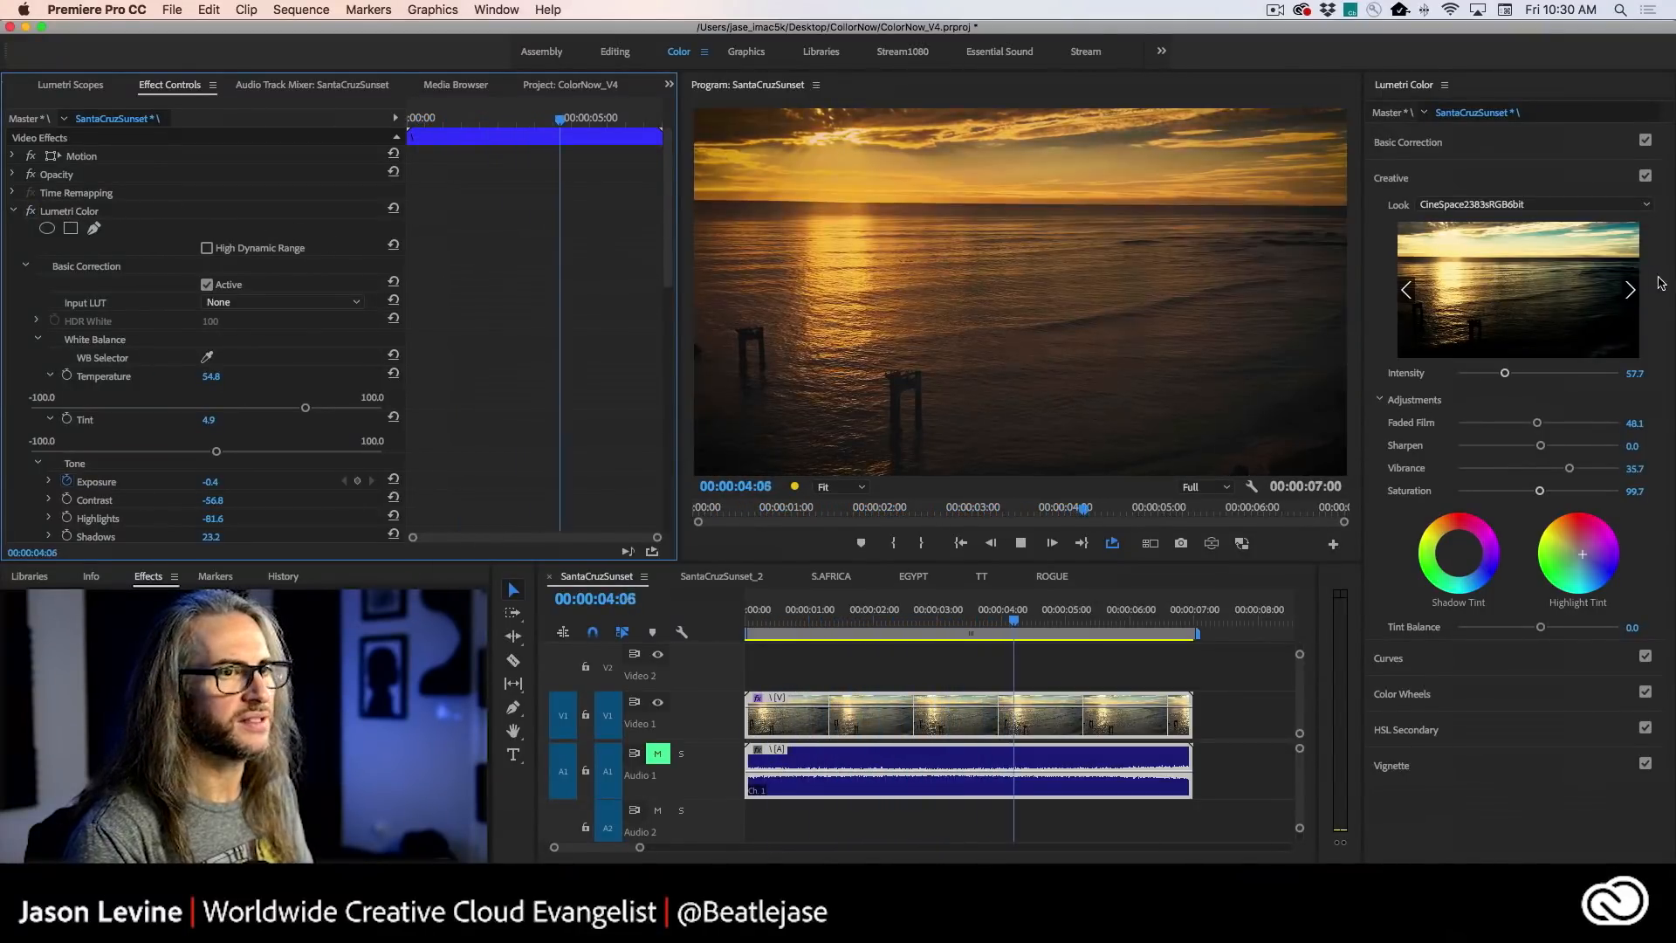
- Preview Fuji ETERNA 250D Fuji 3510, then set the clip's look to Kodak 5218 Kodak 2383 (by Adobe)
left_click(1630, 291)
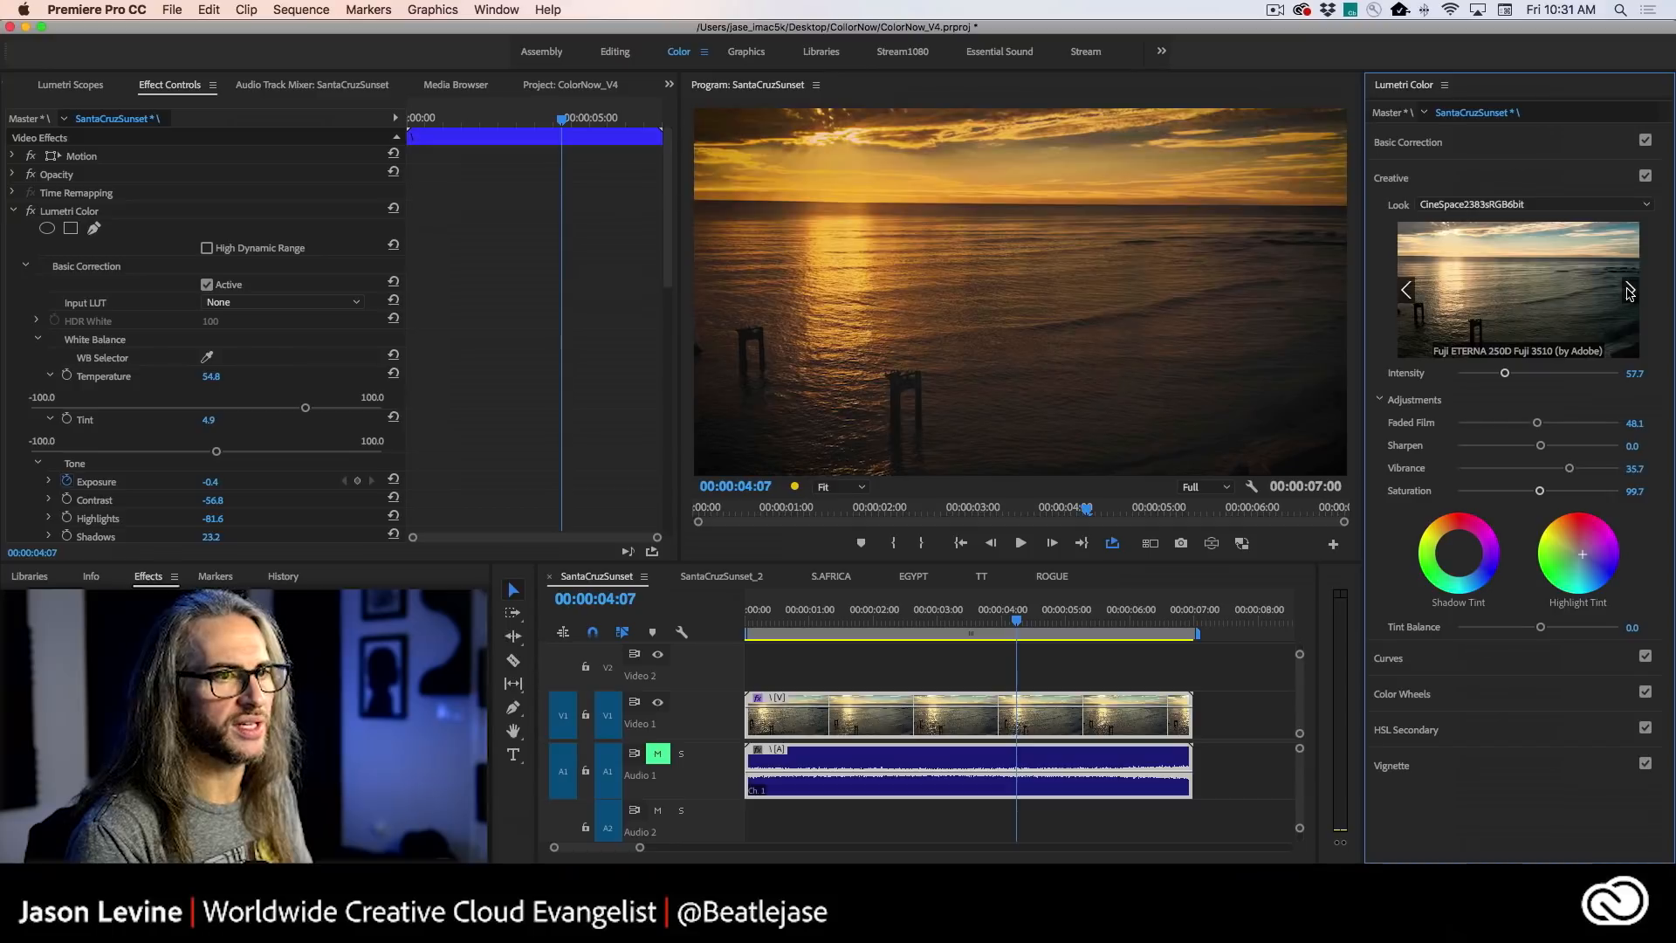
left_click(1497, 206)
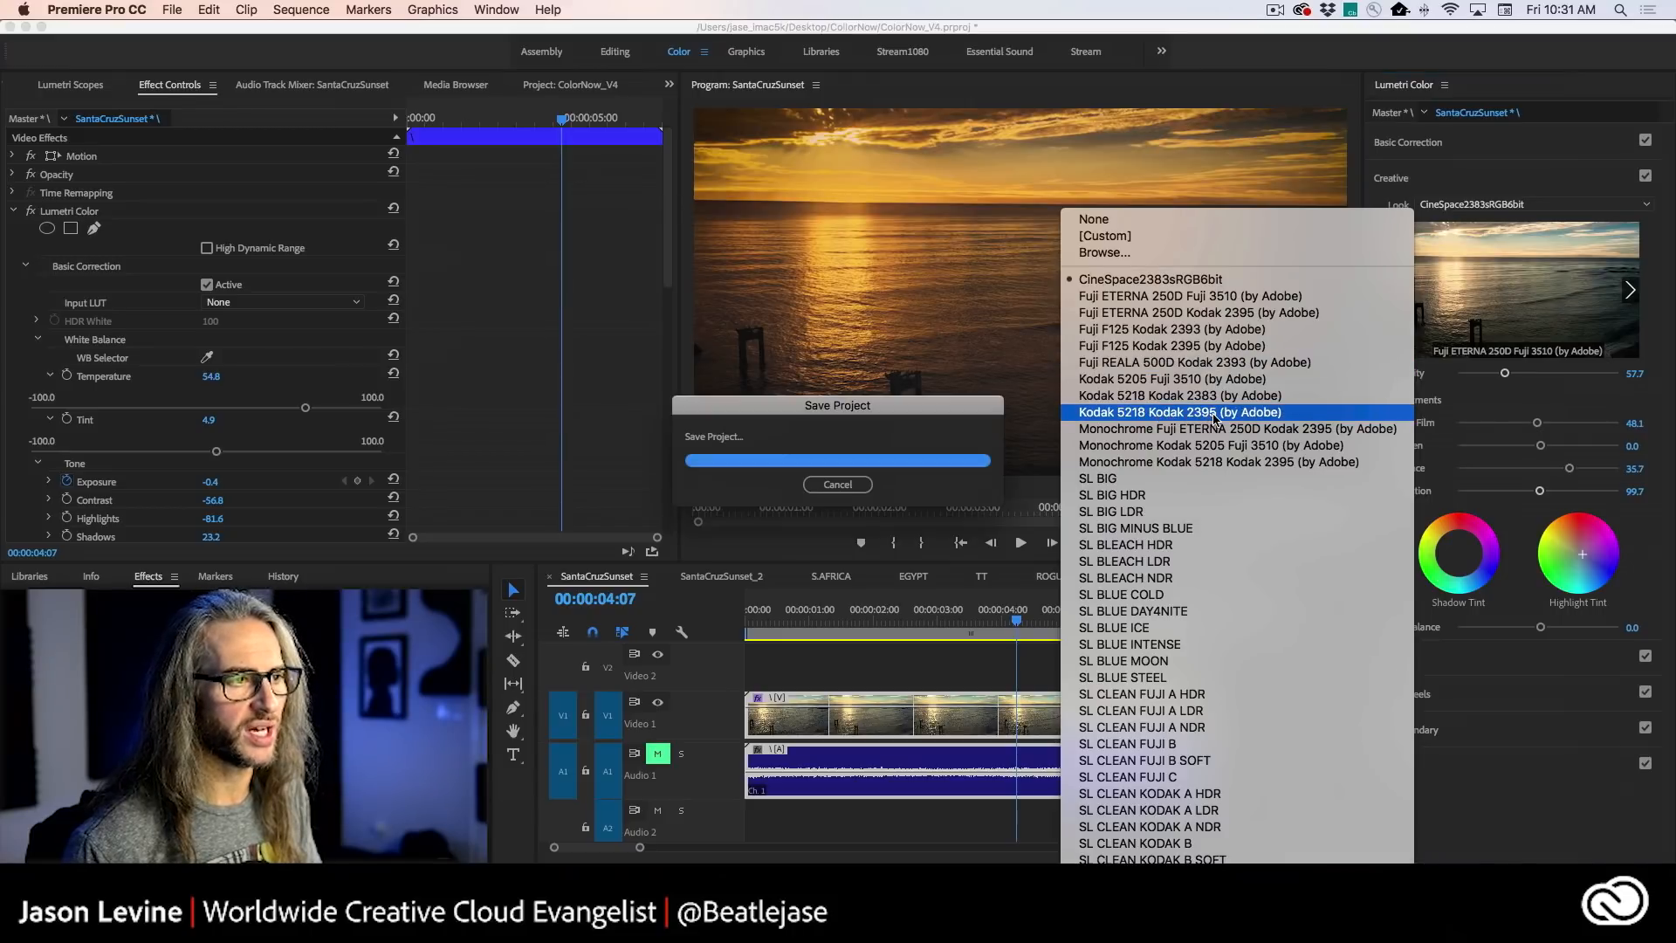
left_click(1233, 401)
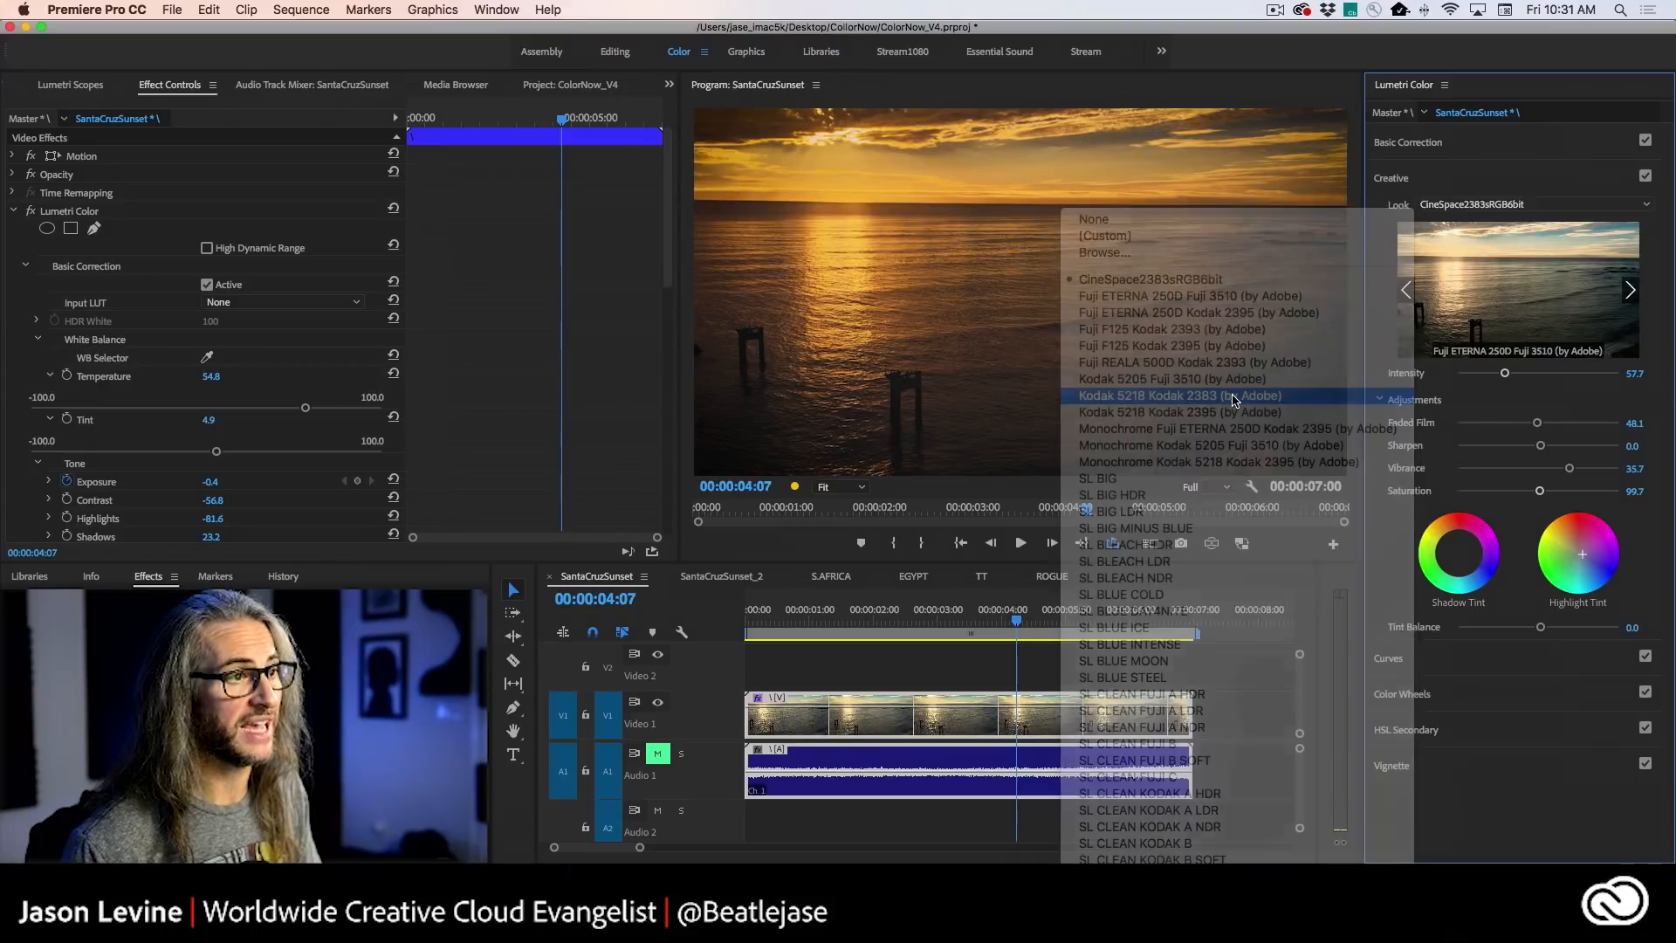
- Try the preceding Kodak and Fuji looks on the clip one by one, settling on Fuji ETERNA 250D Kodak 2395 (by Adobe)
left_click(1630, 290)
left_click(1407, 289)
left_click(1410, 288)
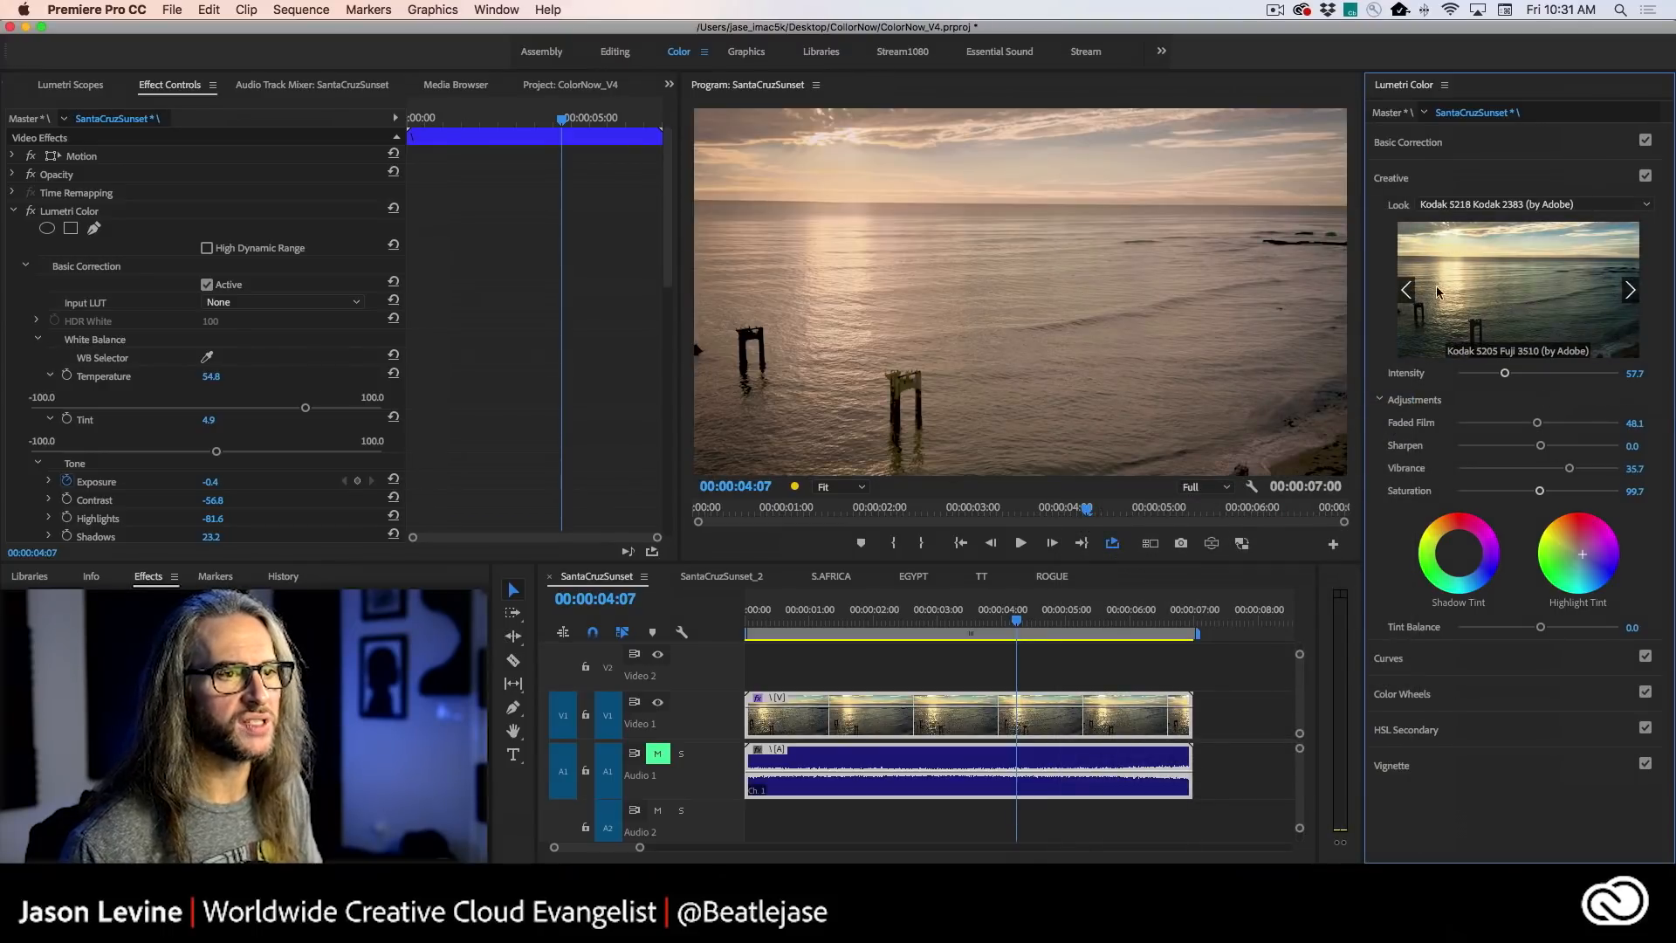
left_click(1527, 287)
left_click(1407, 287)
left_click(1407, 290)
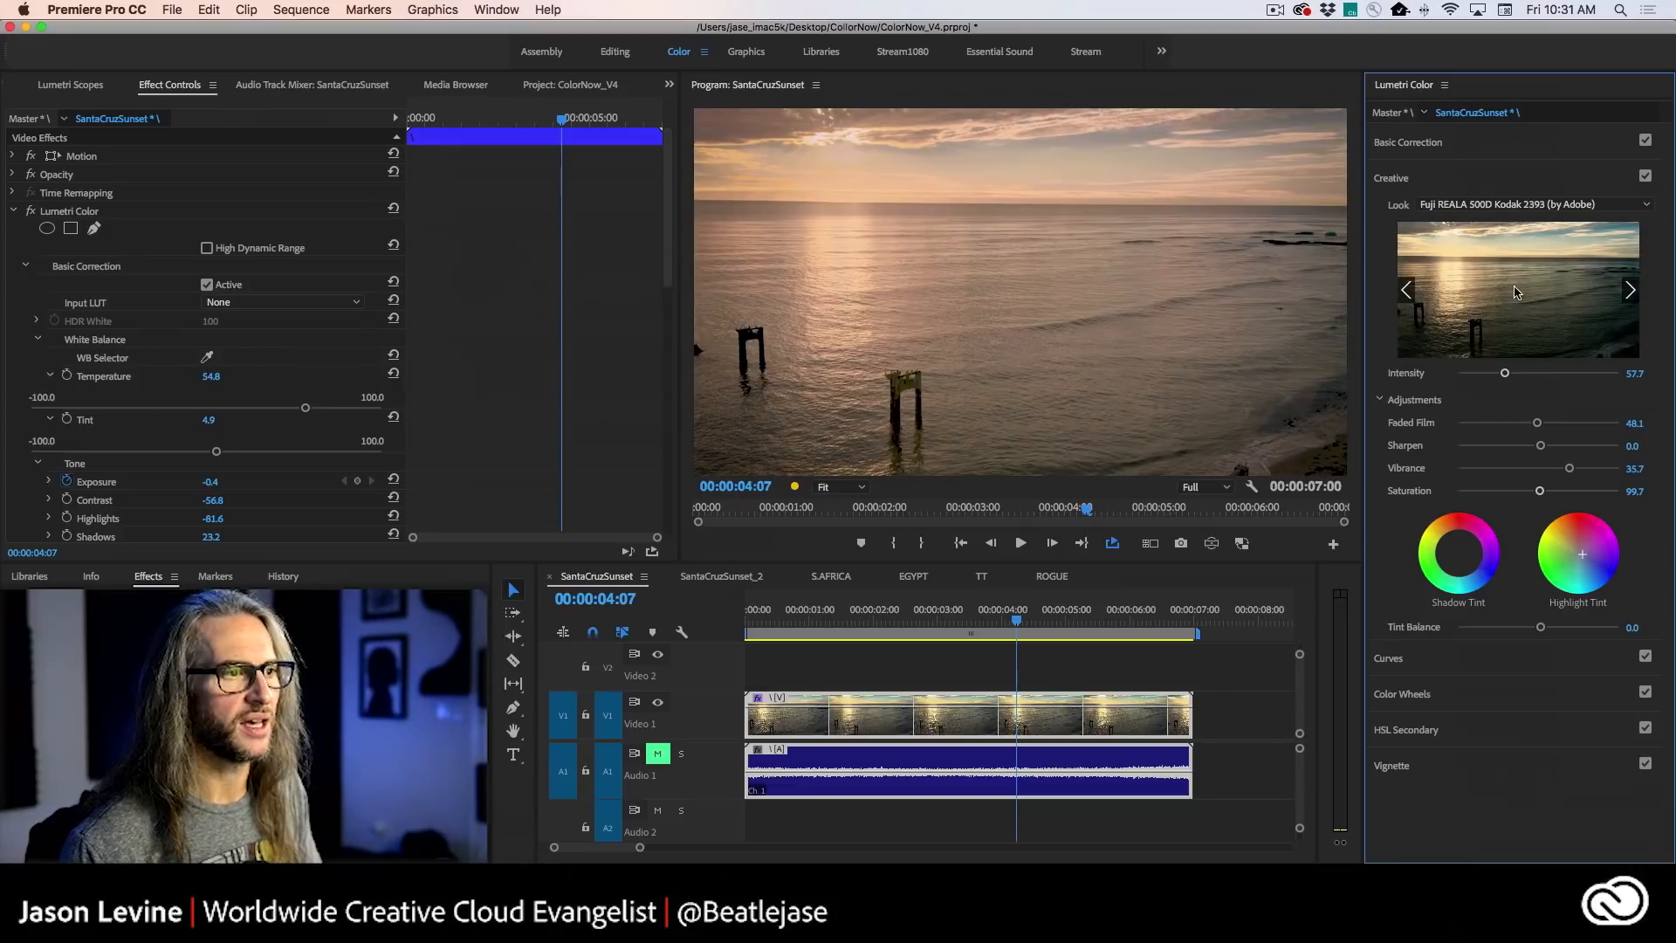
left_click(1528, 288)
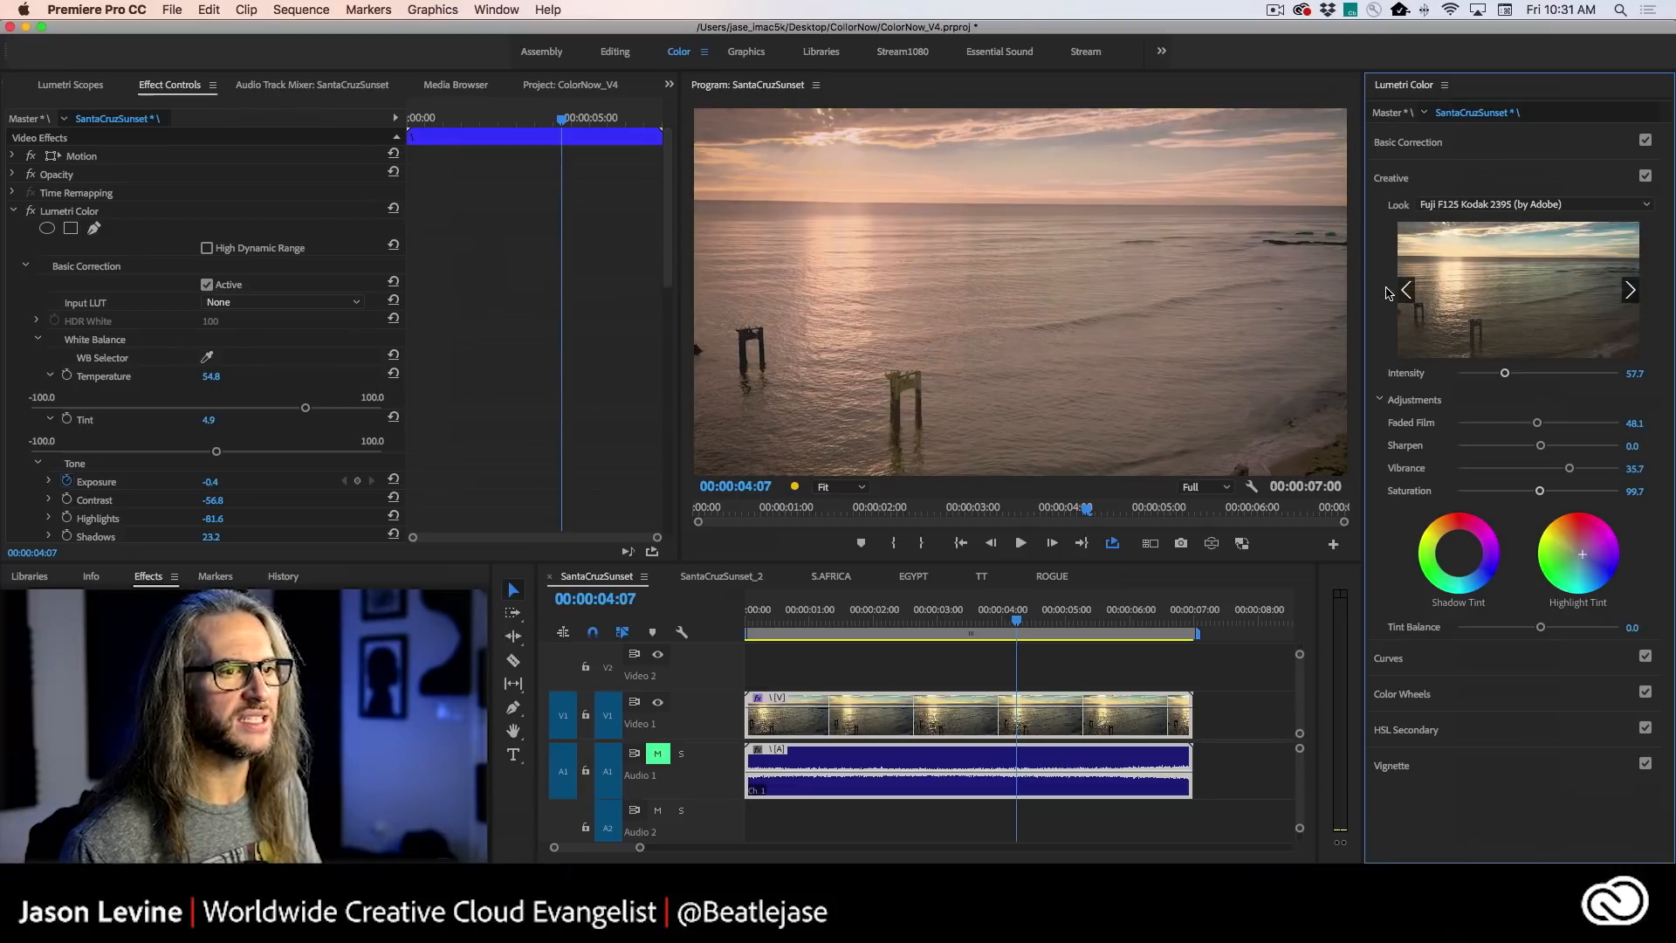
left_click(1407, 290)
left_click(1500, 291)
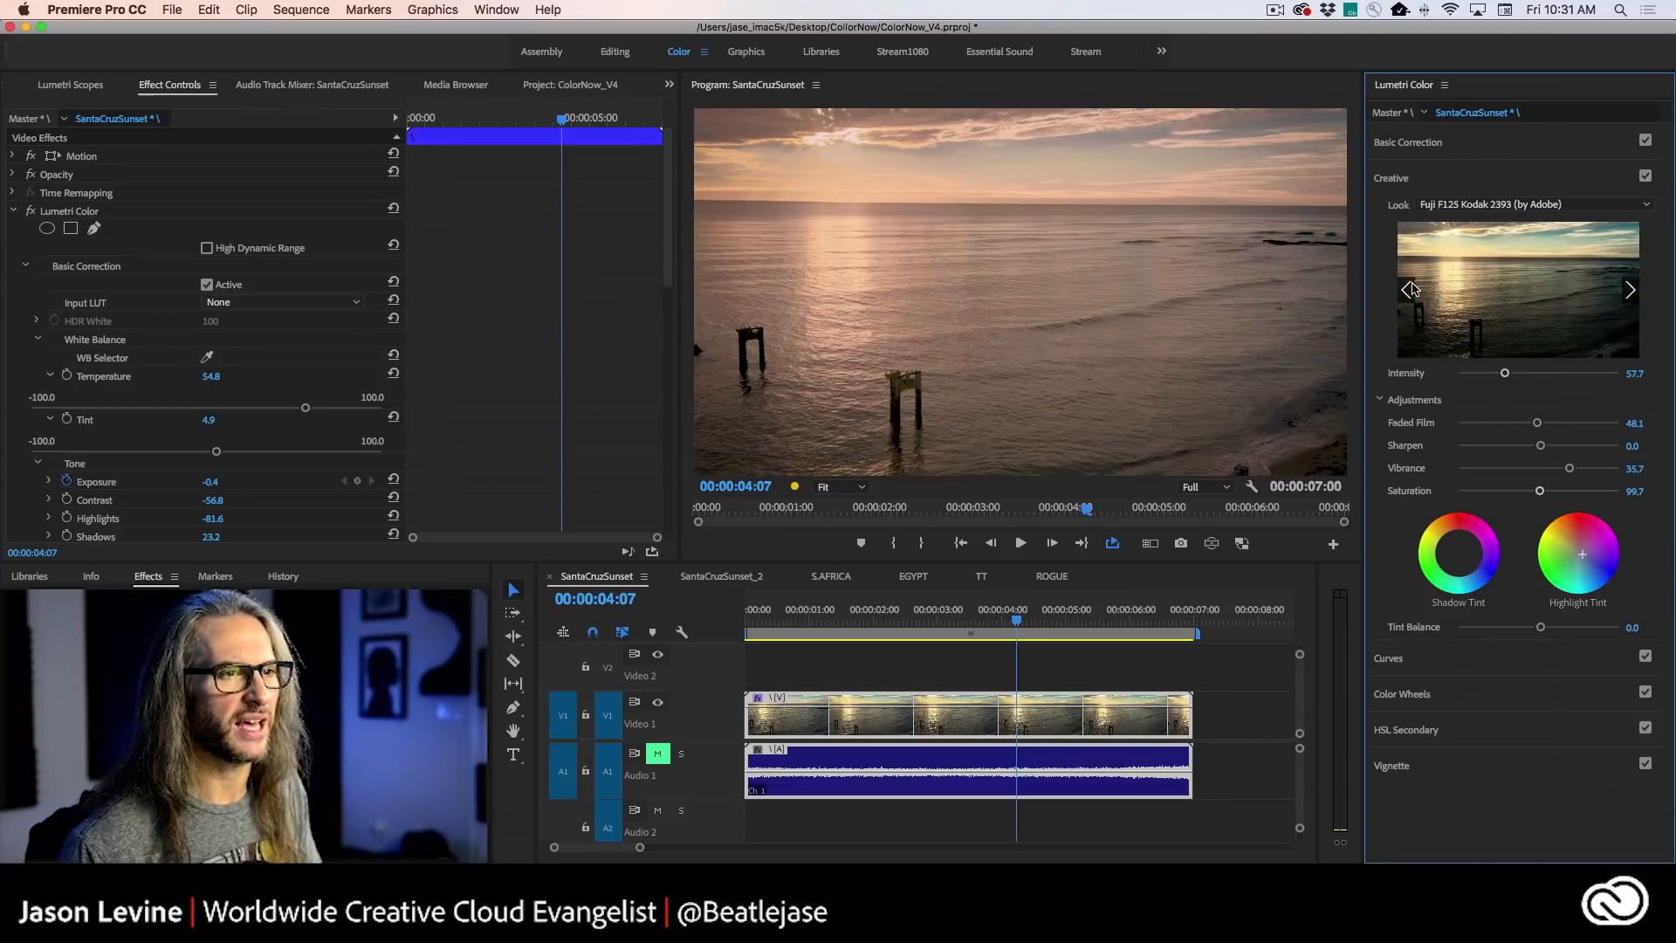
left_click(1410, 289)
left_click(1515, 295)
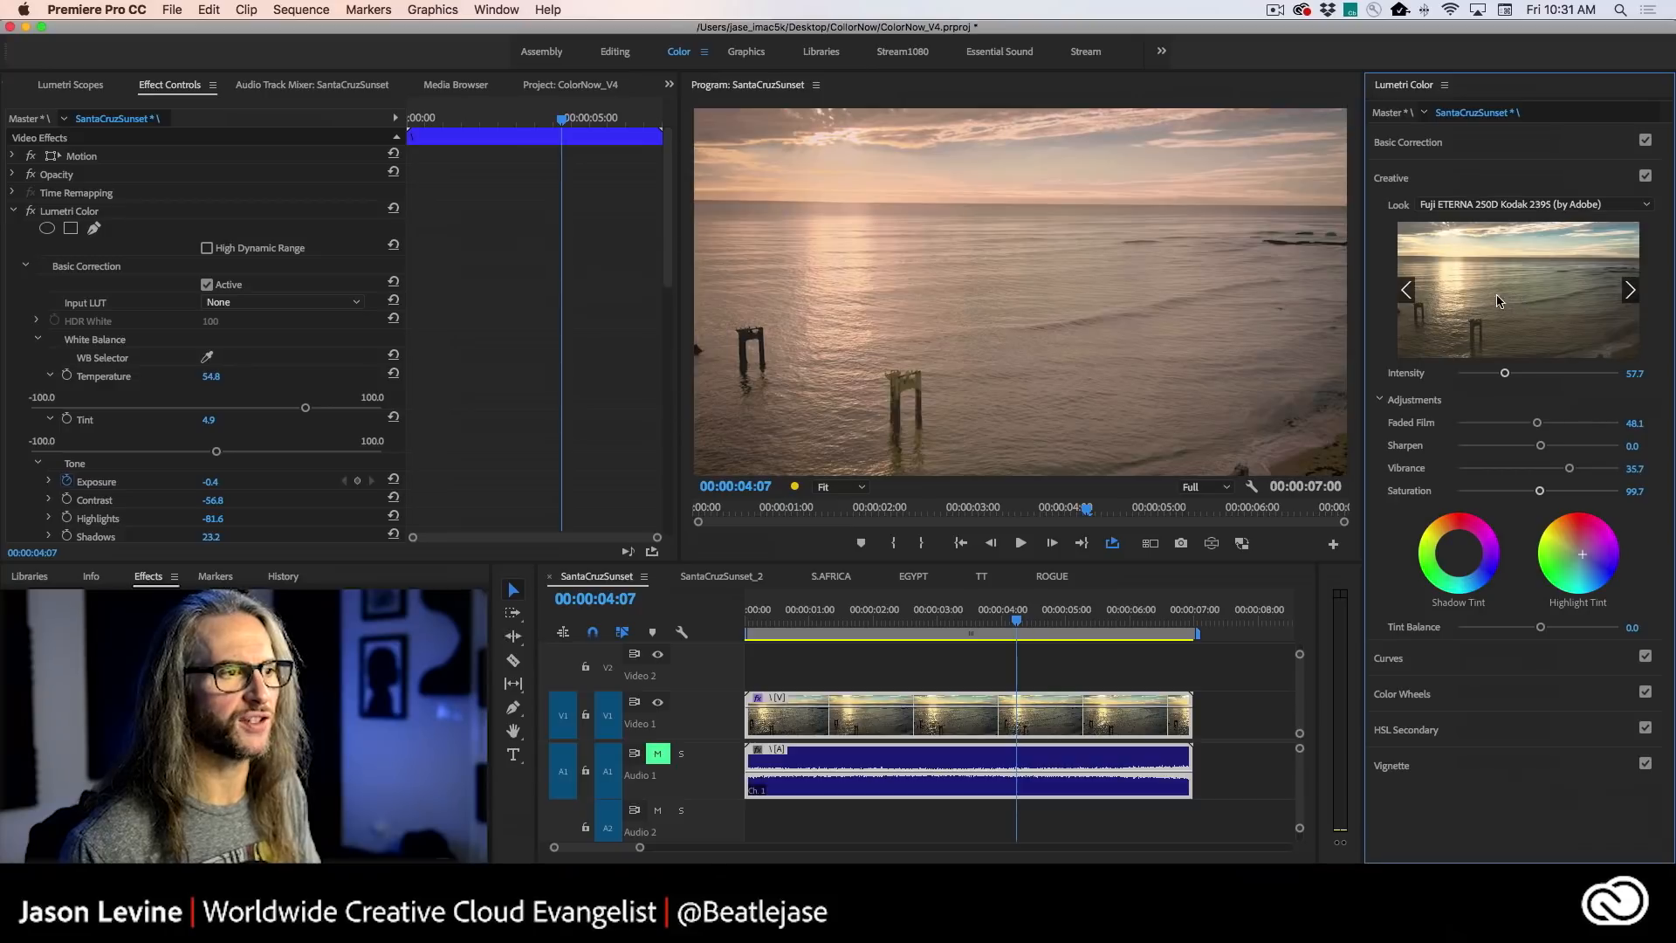
- Disable the clip's Basic Correction and raise the Creative look's Intensity to 99.5
left_click(1645, 141)
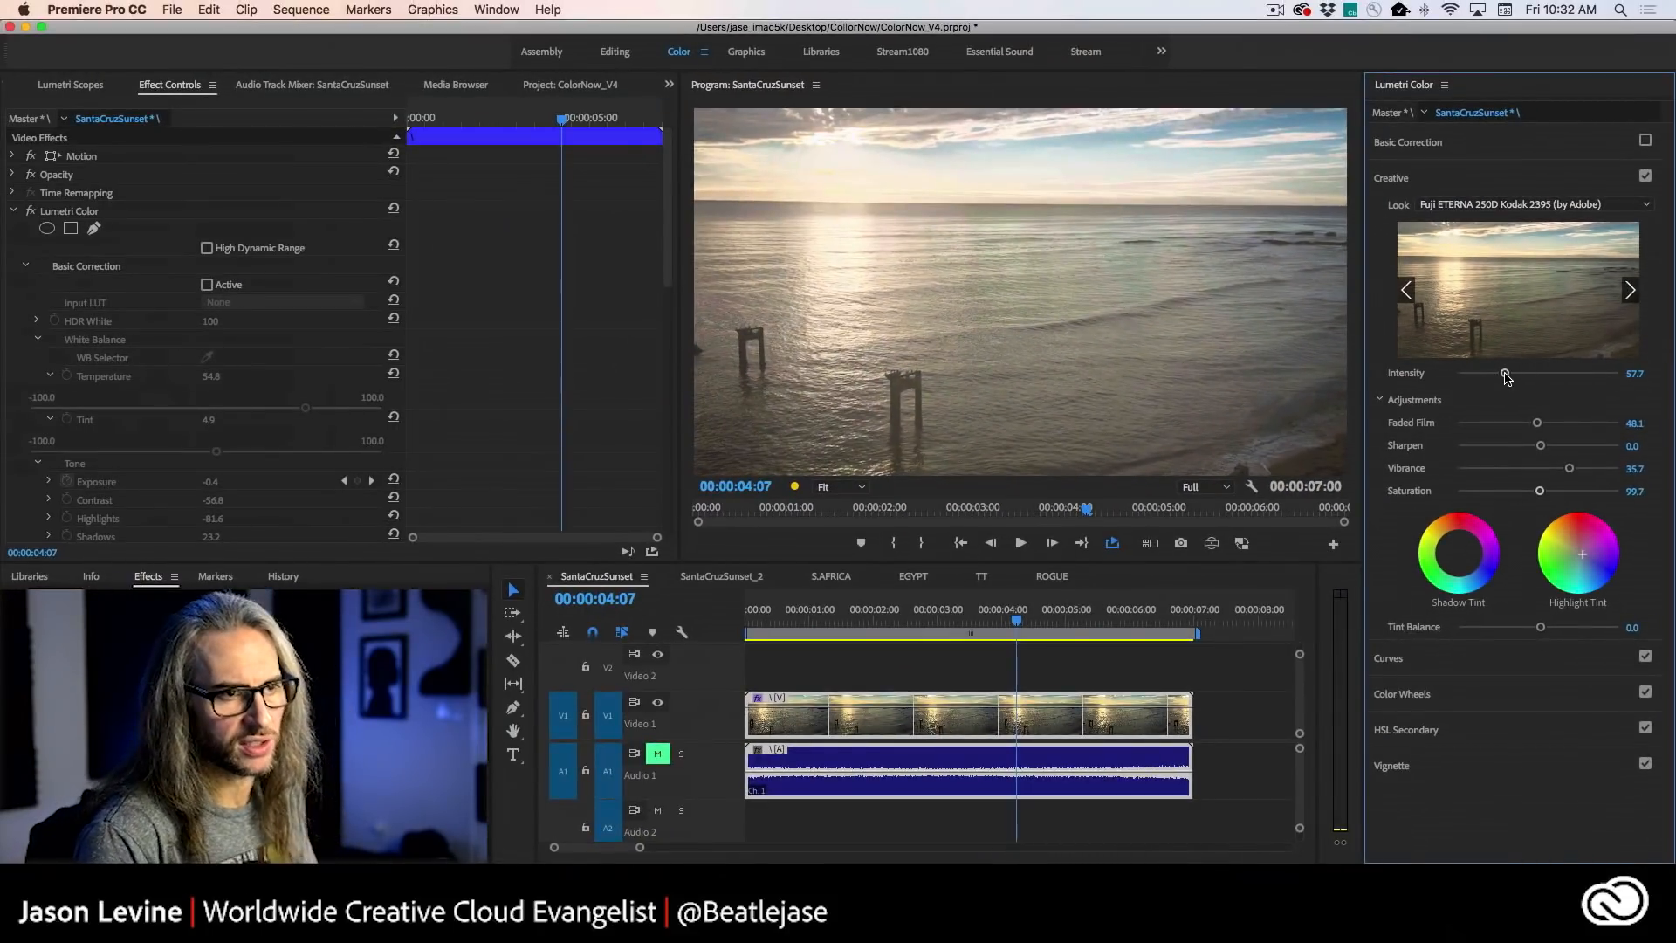
left_click_drag(1509, 375, 1538, 375)
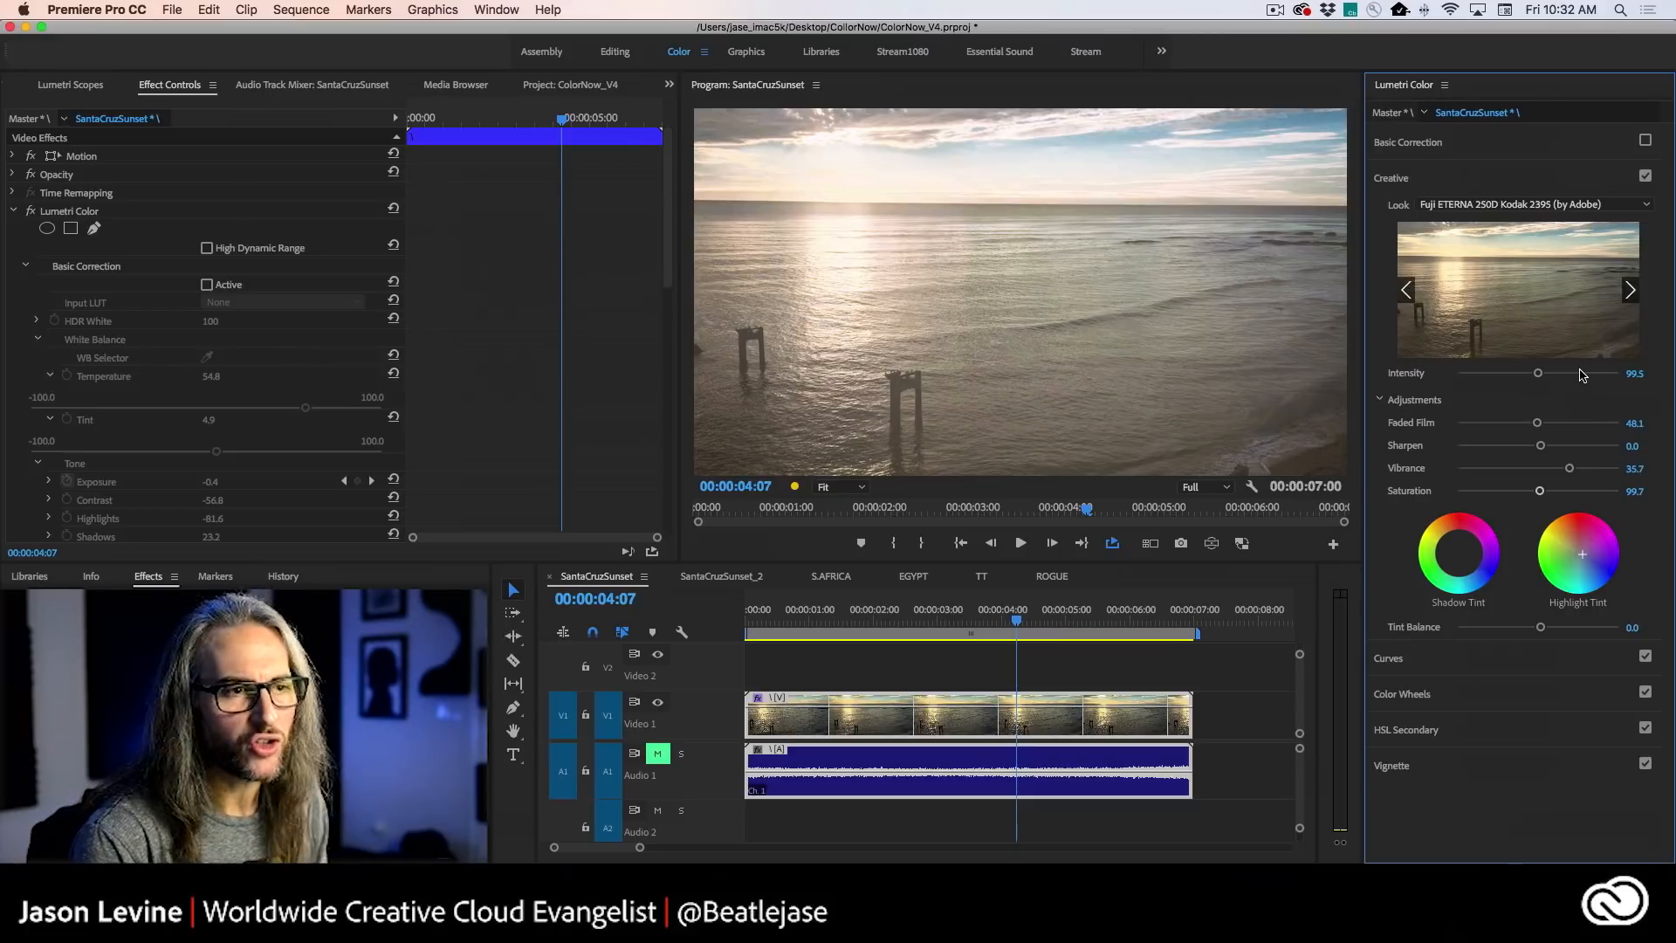
- Browse the neighbouring creative looks, apply CineSpace2383sRGB6bit to the clip, and set its Intensity to 98.4
left_click(1628, 290)
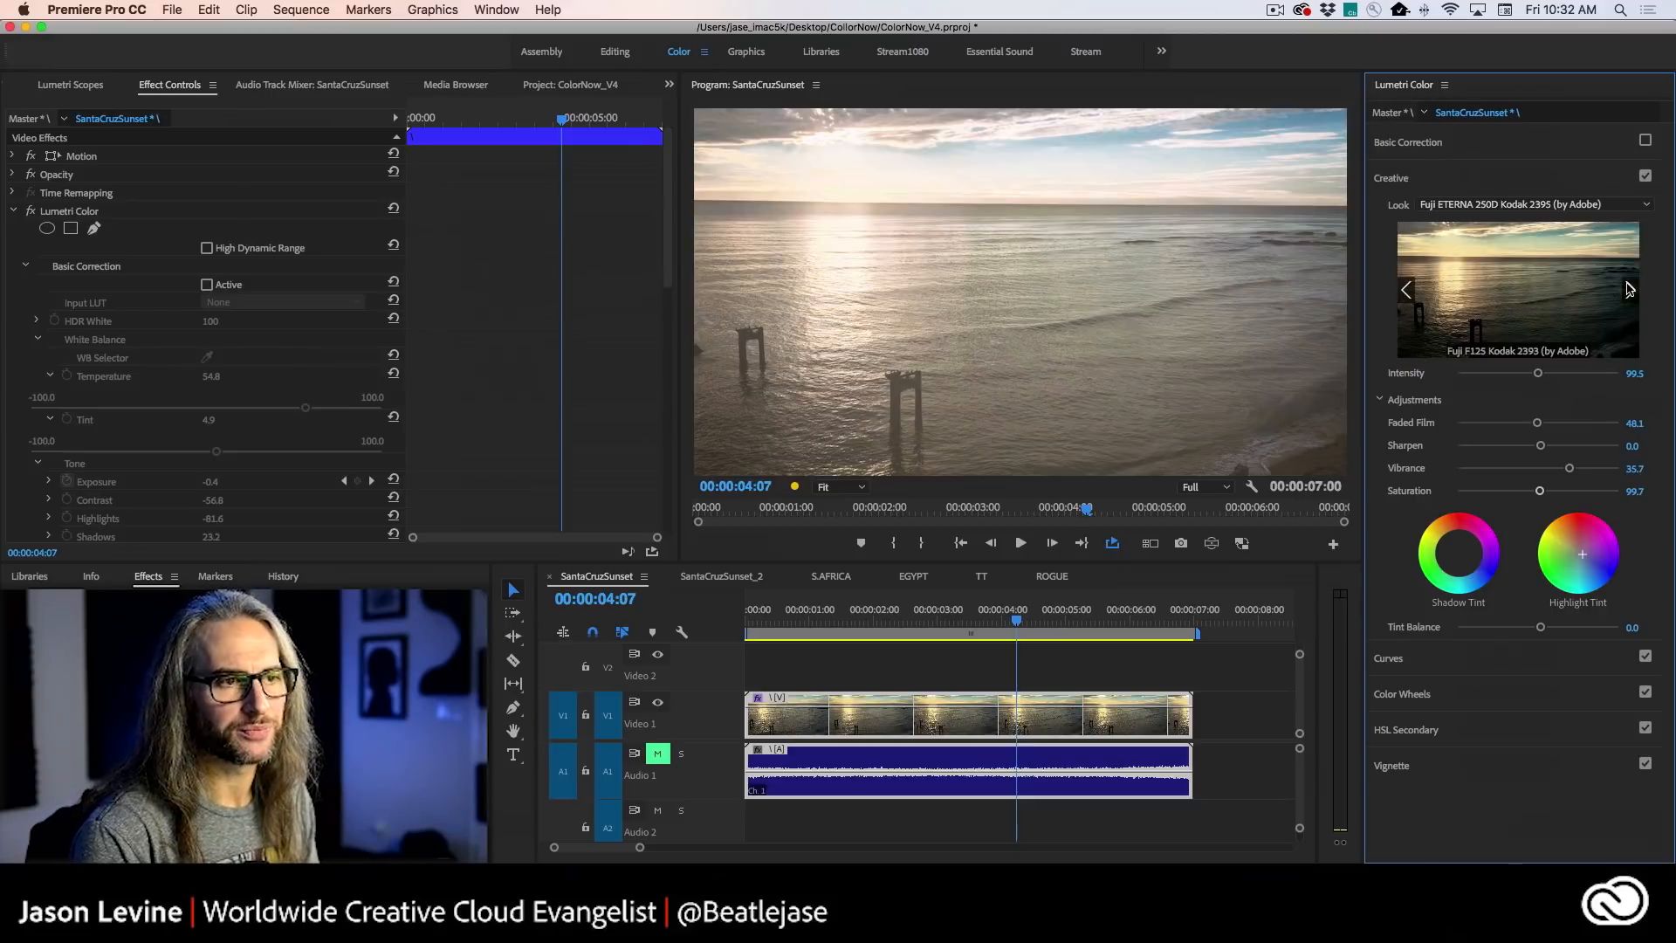
left_click(1409, 290)
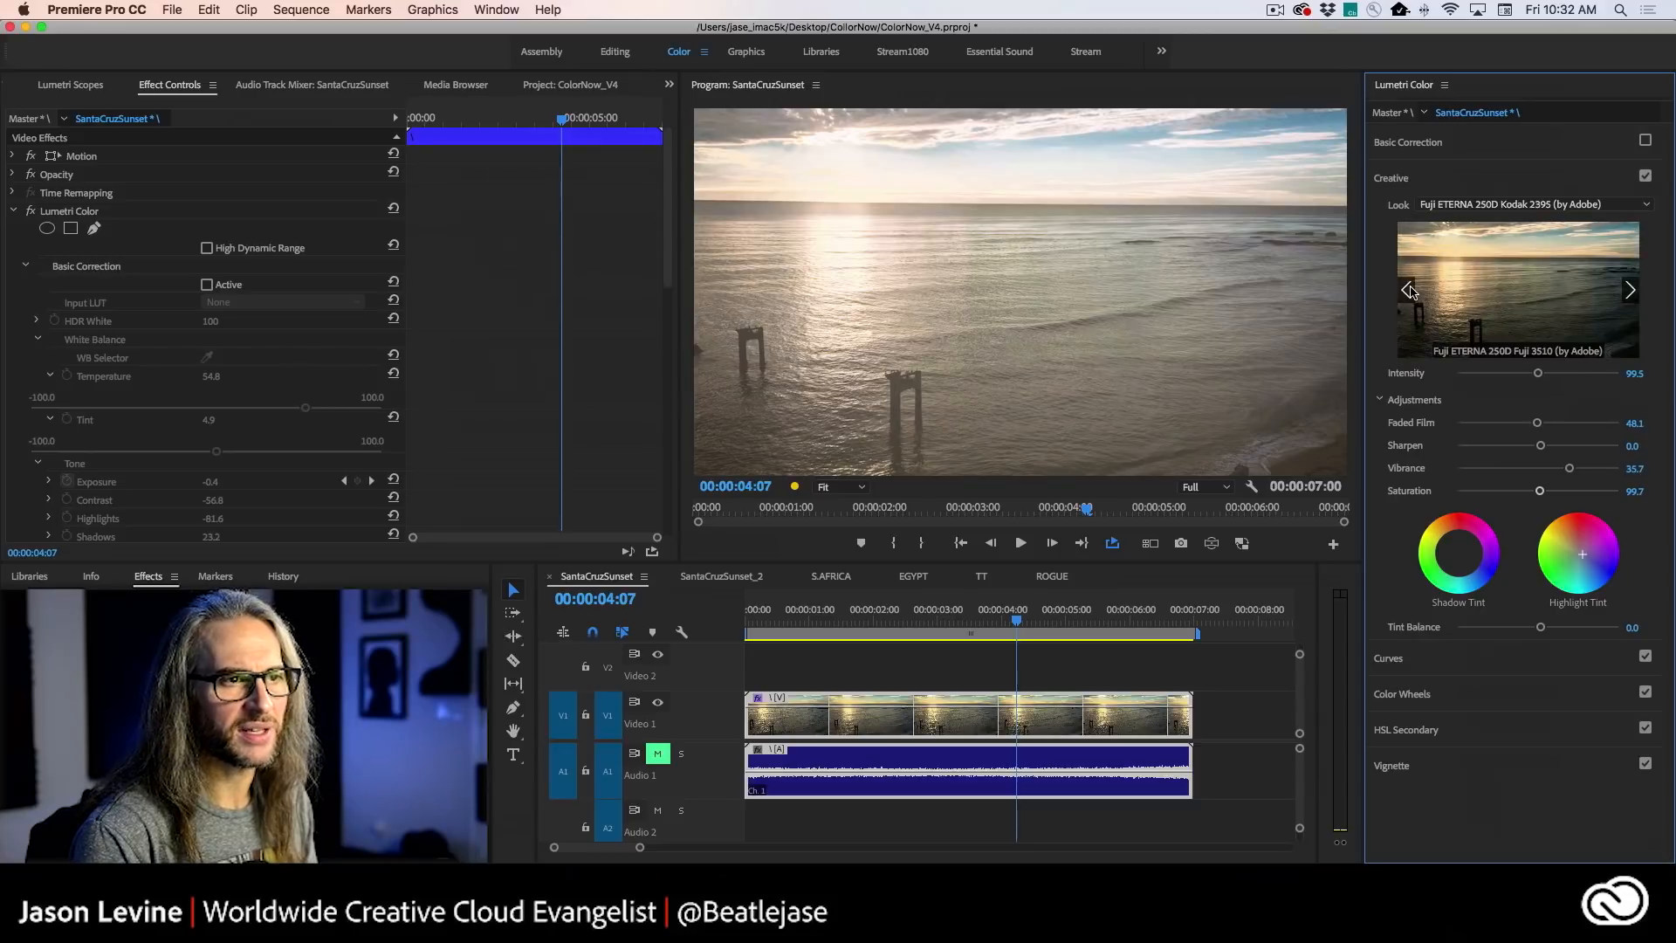
left_click(1408, 291)
left_click(1549, 309)
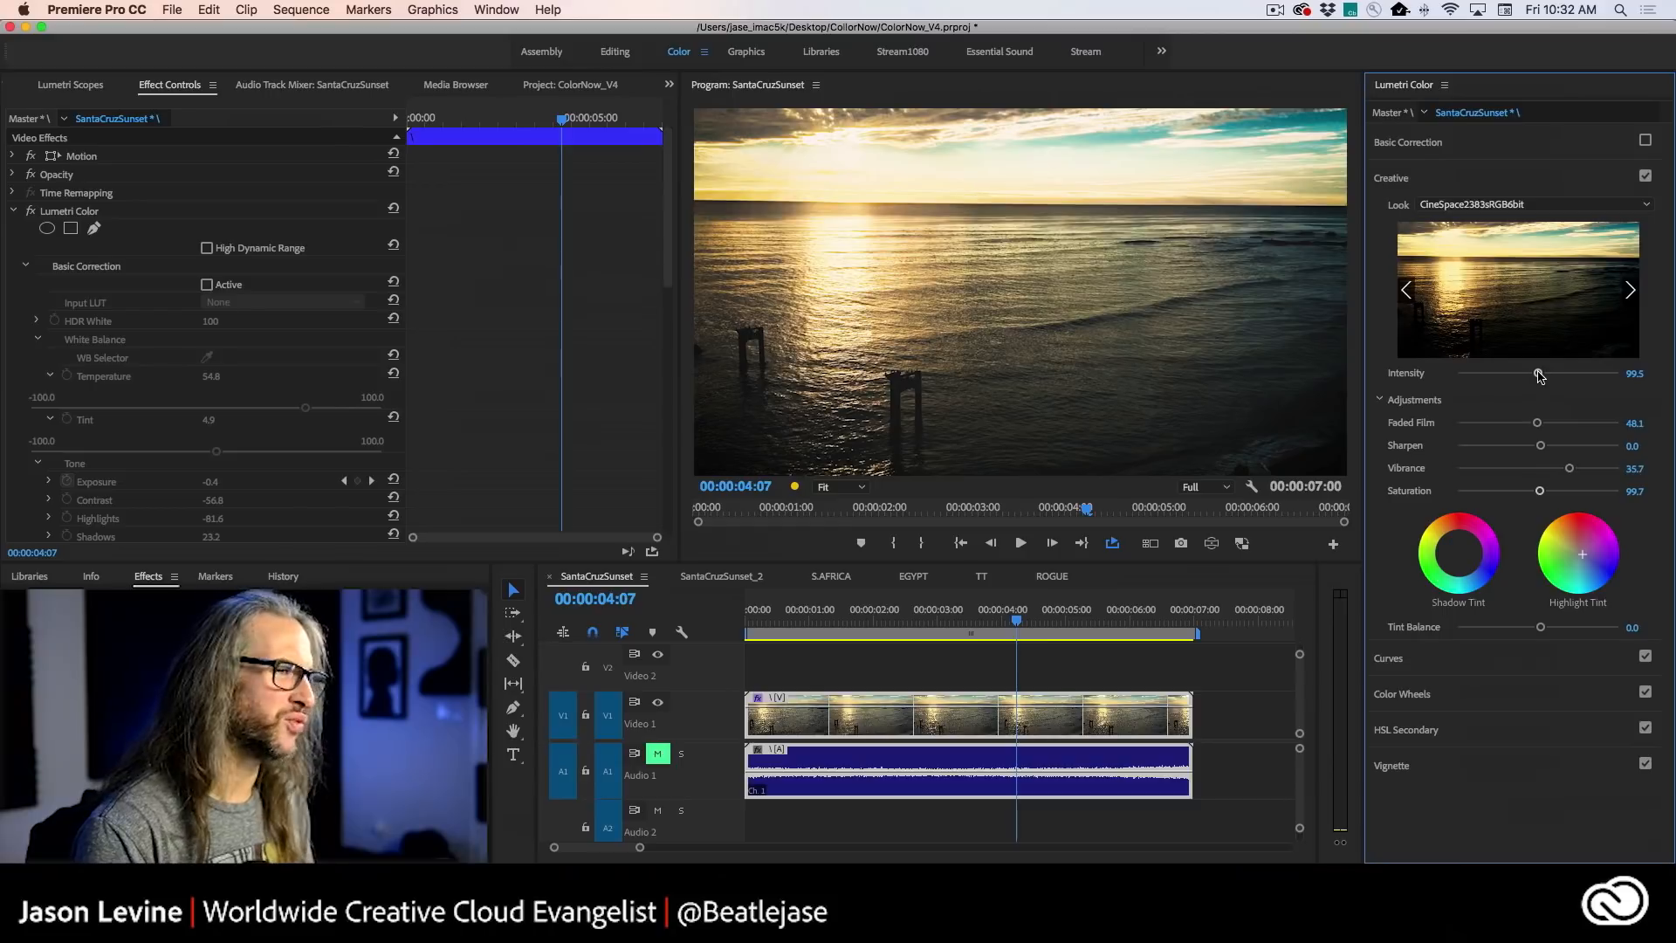
mouse_move(1538, 375)
left_mouse_down()
mouse_move(1449, 375)
mouse_move(1582, 374)
mouse_move(1518, 375)
mouse_move(1558, 374)
mouse_move(1537, 373)
left_mouse_up()
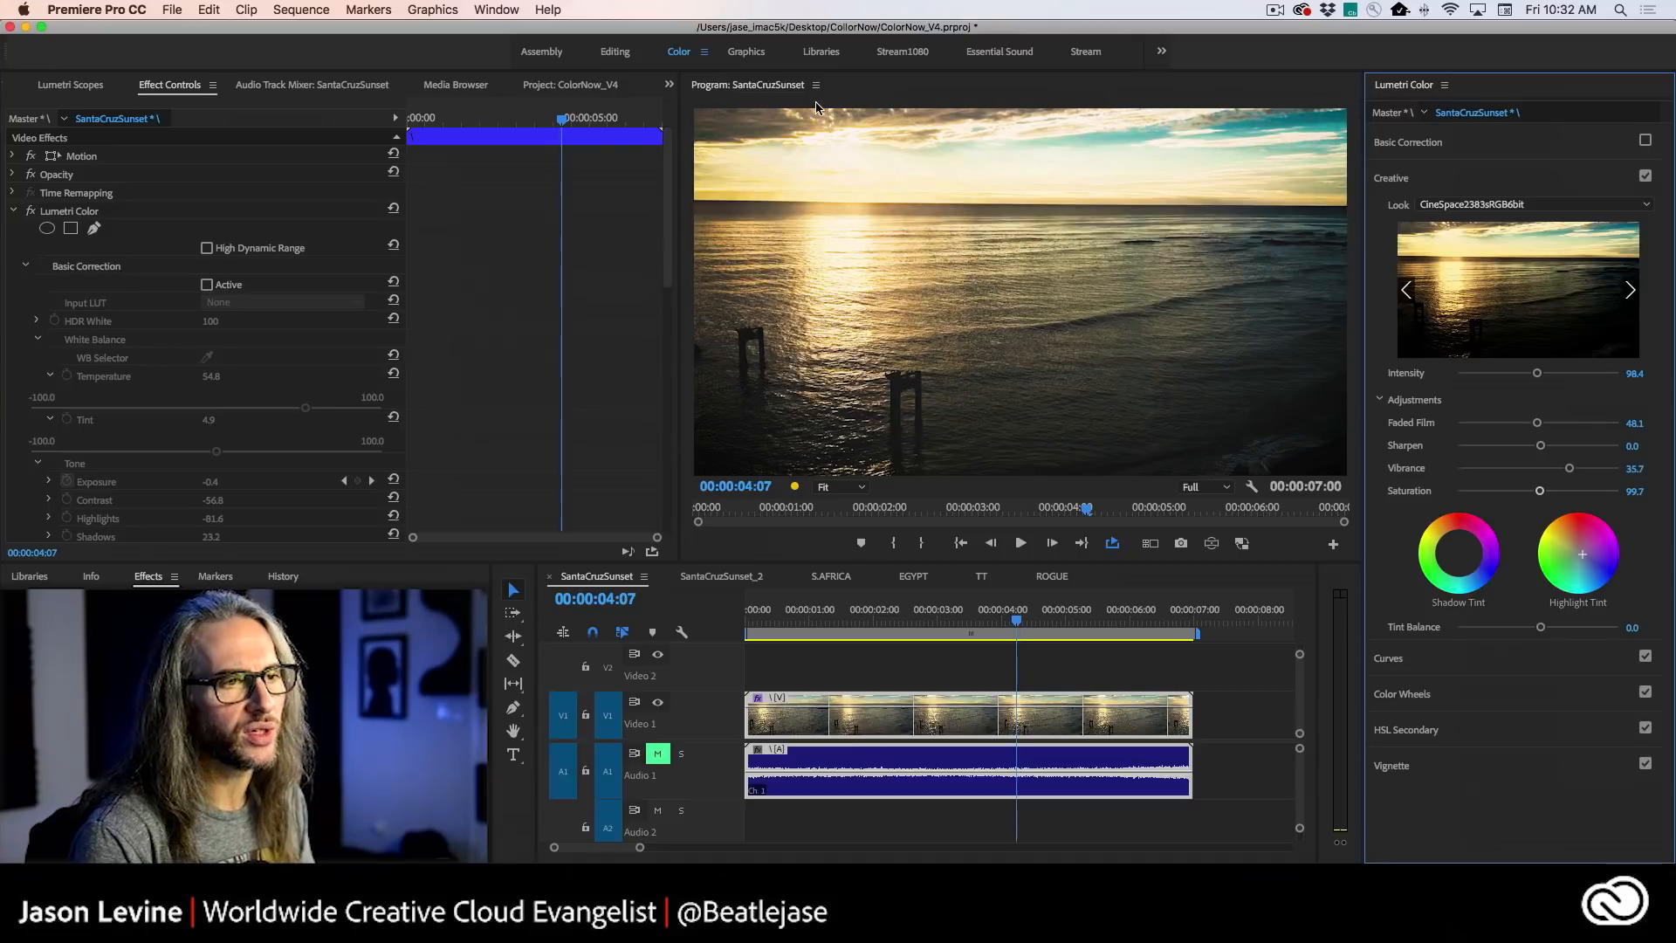
- Toggle the clip's Basic Correction on and off and review its settings to compare the creative look with and without it
left_click(1645, 141)
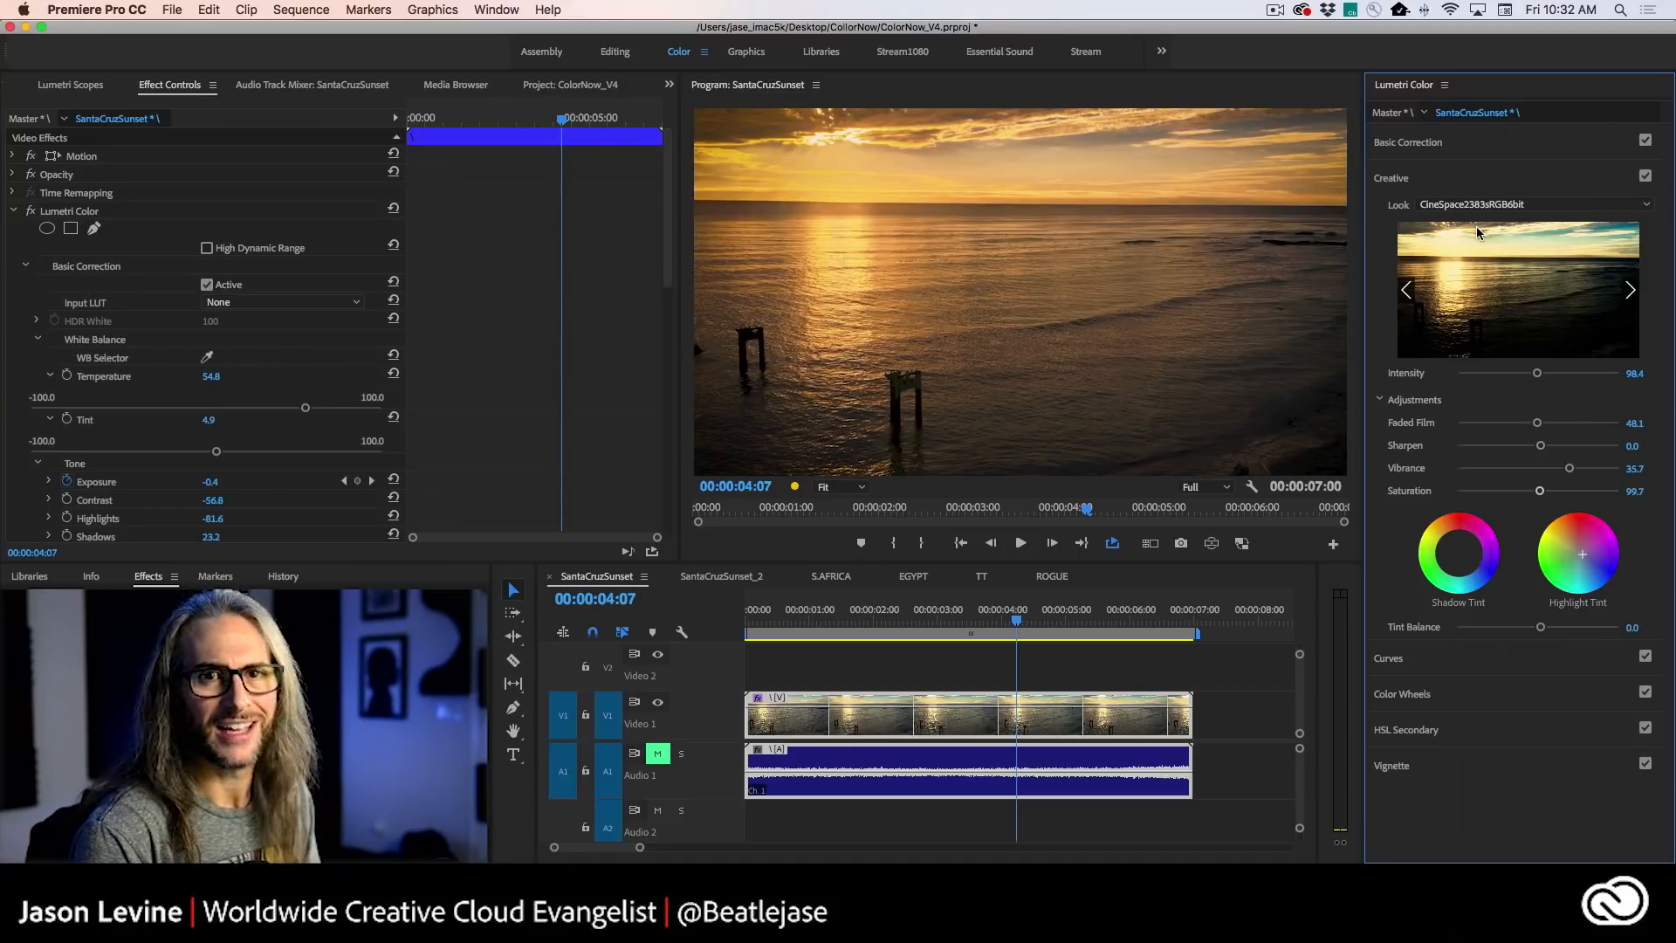
left_click(1514, 153)
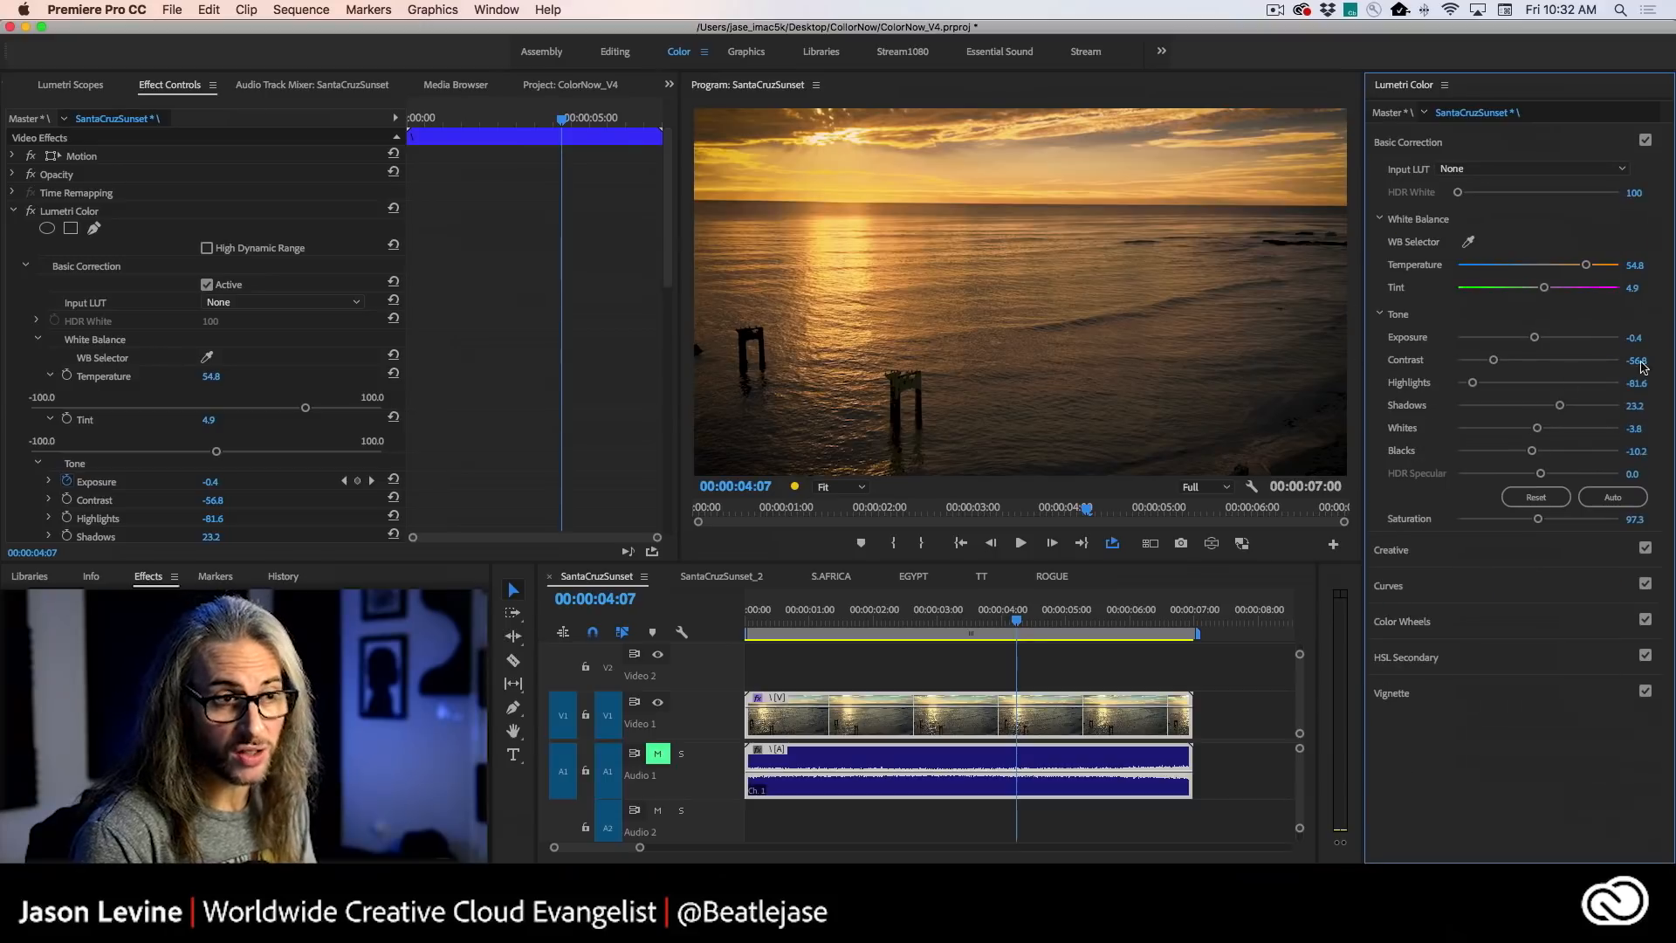
left_click(1645, 140)
left_click(1645, 140)
left_click(1560, 148)
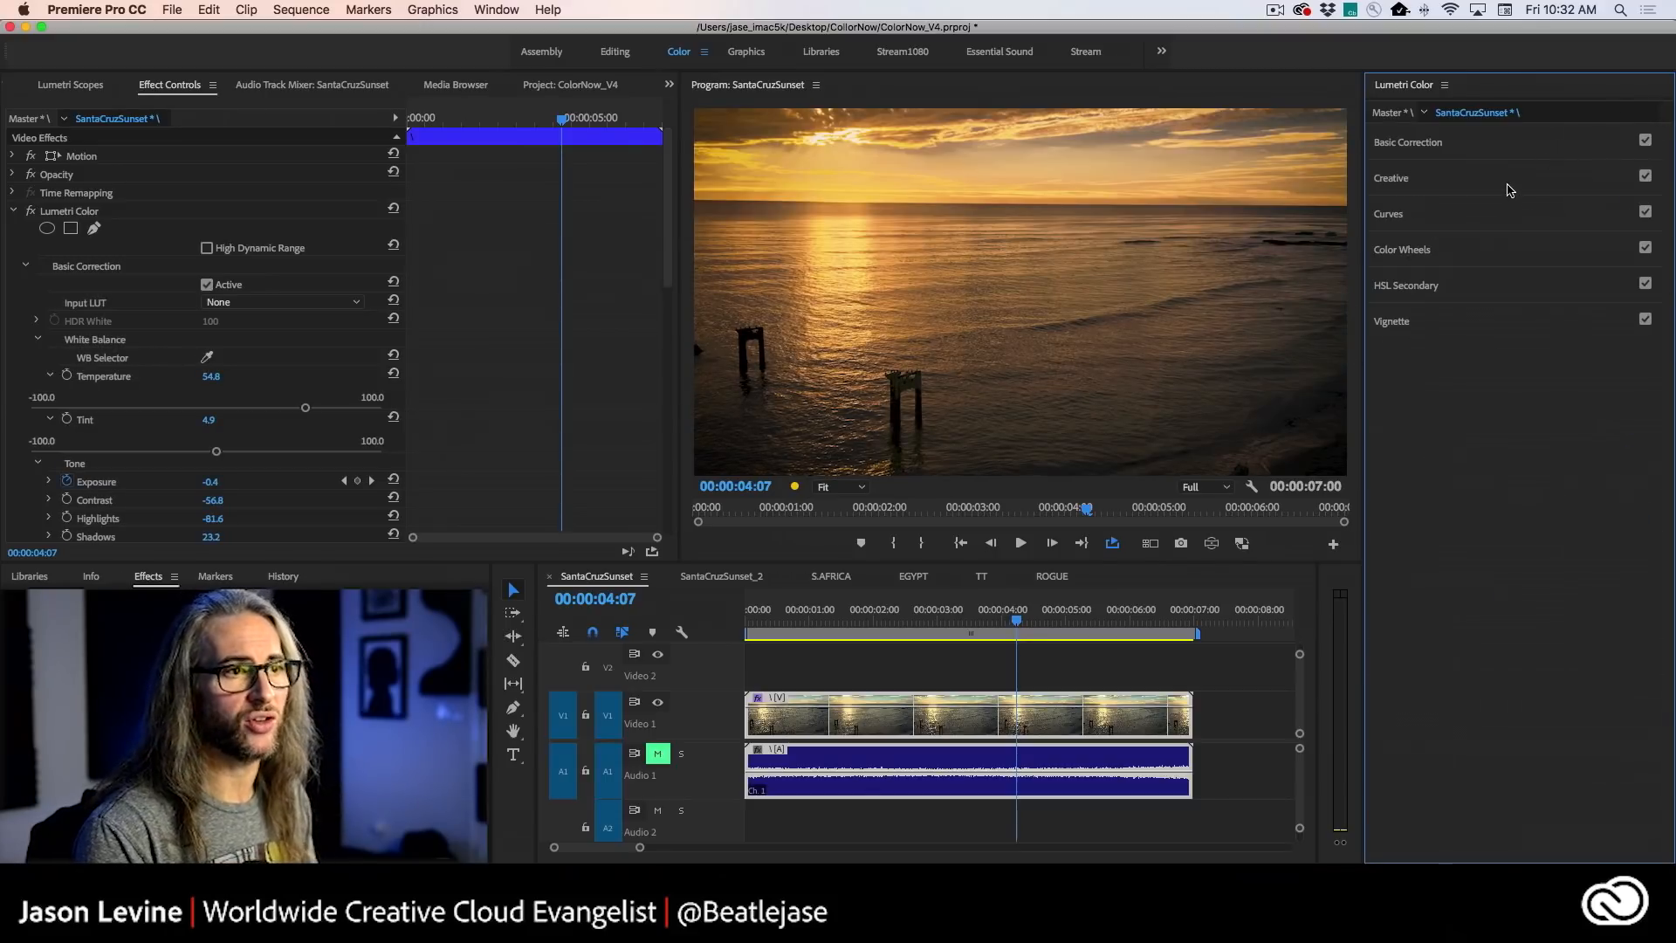
left_click(1509, 183)
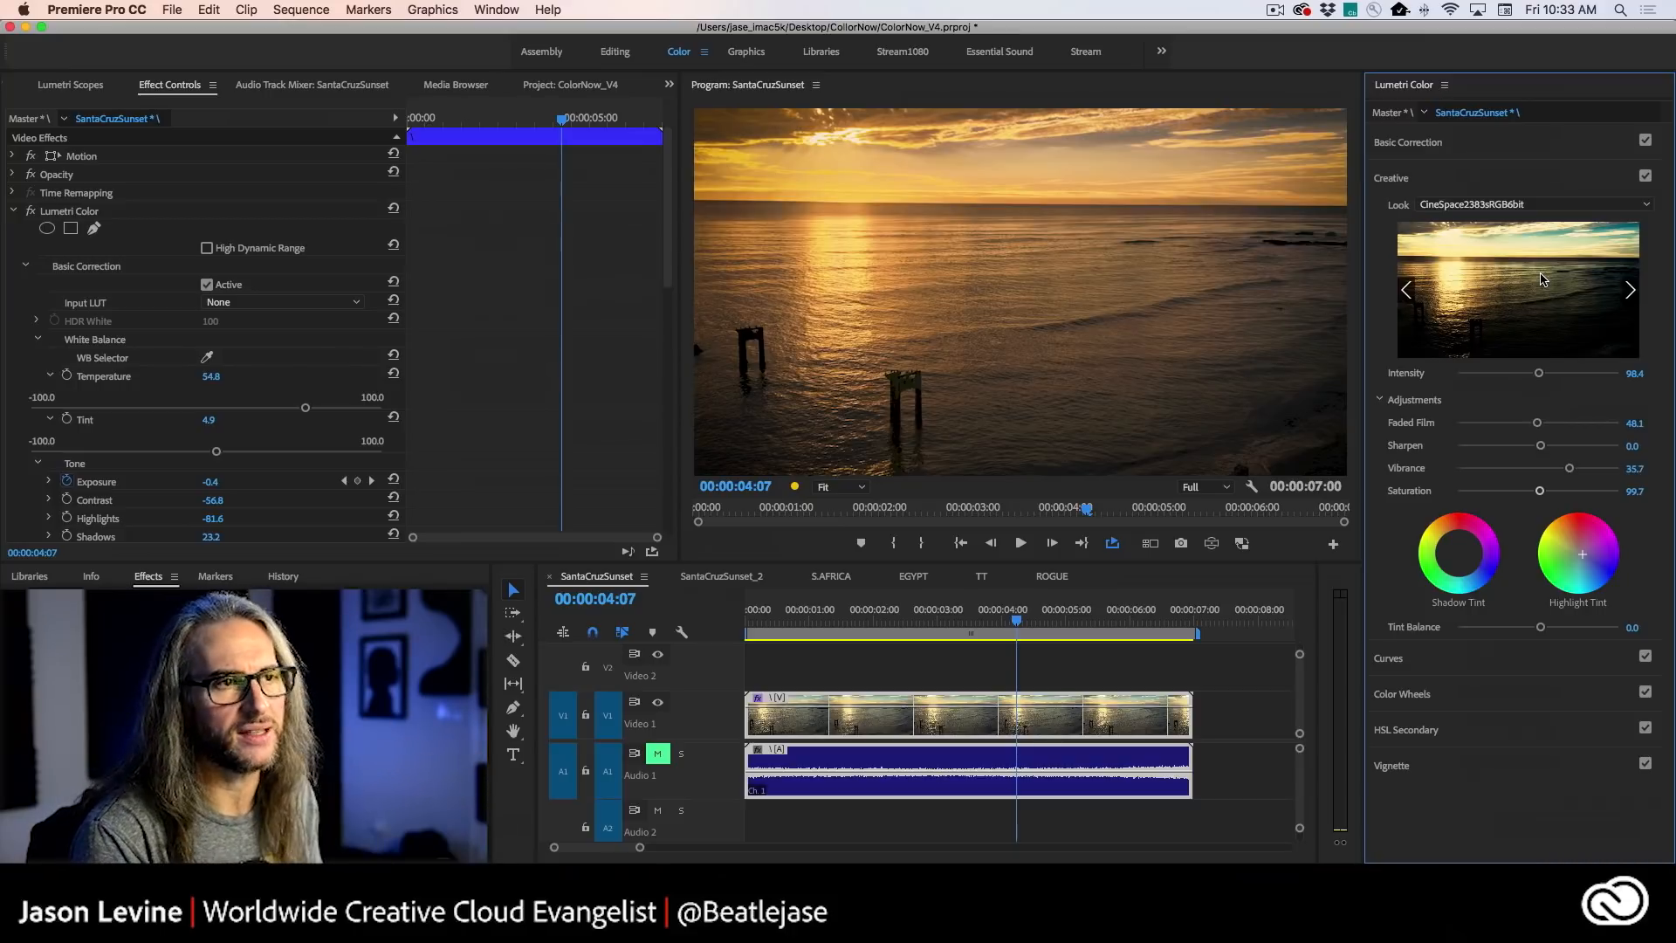
left_click(1645, 140)
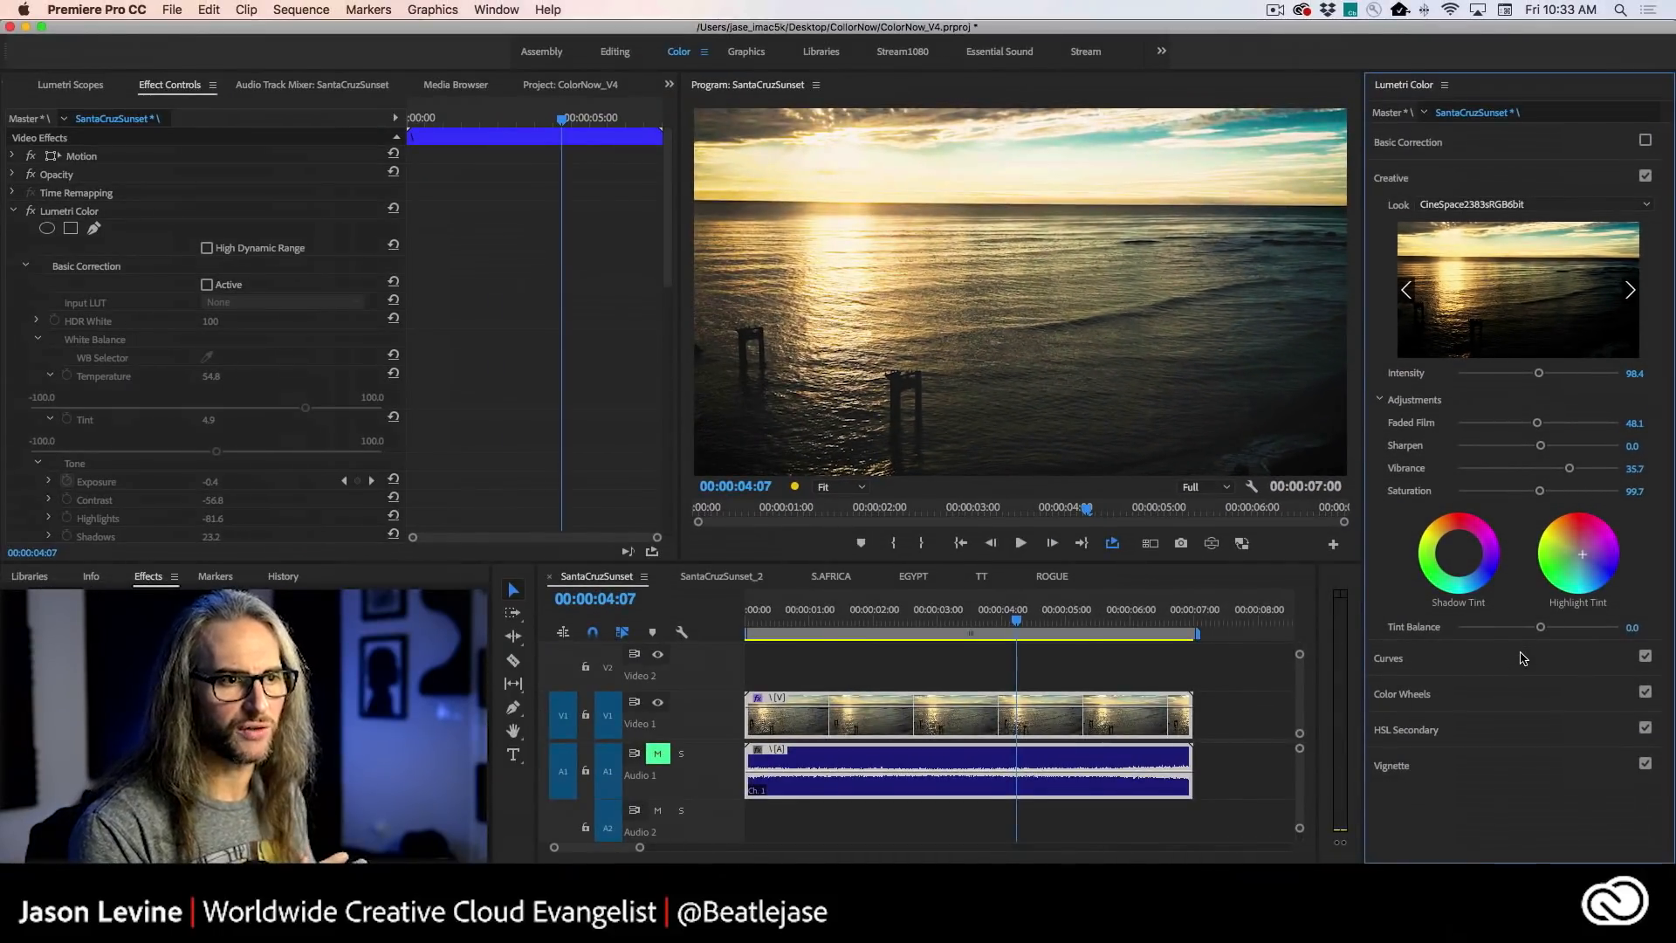
- Inspect the clip's RGB and Hue Saturation curves, then return to the Creative look settings
left_click(1522, 658)
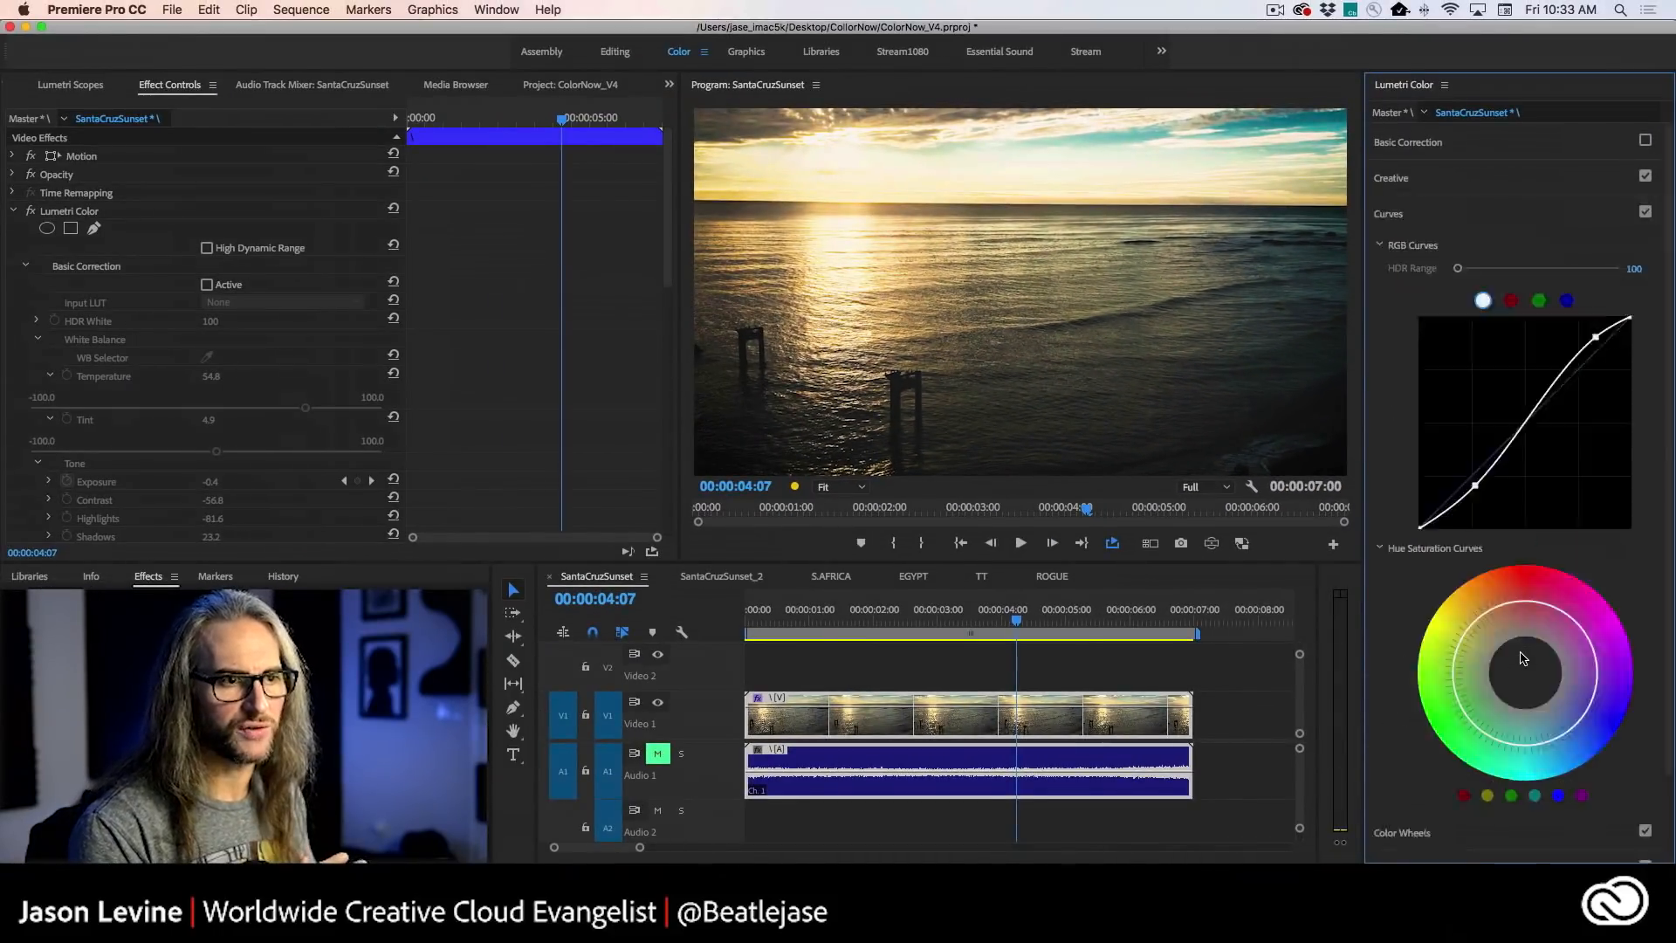
left_click(1500, 211)
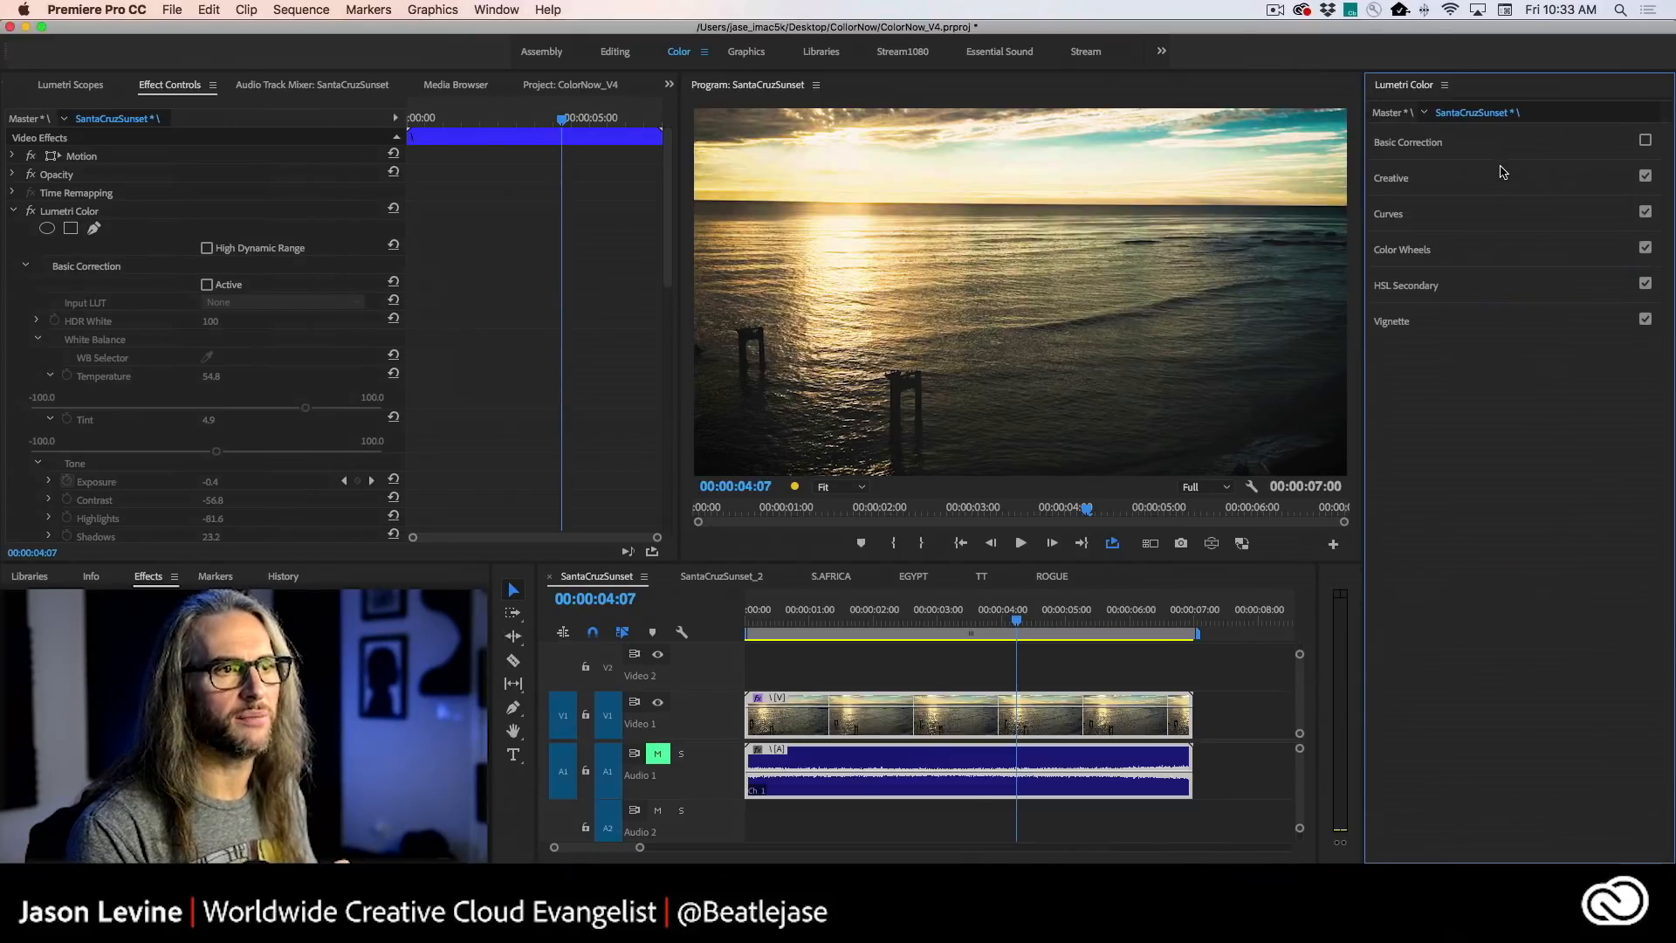
left_click(1499, 169)
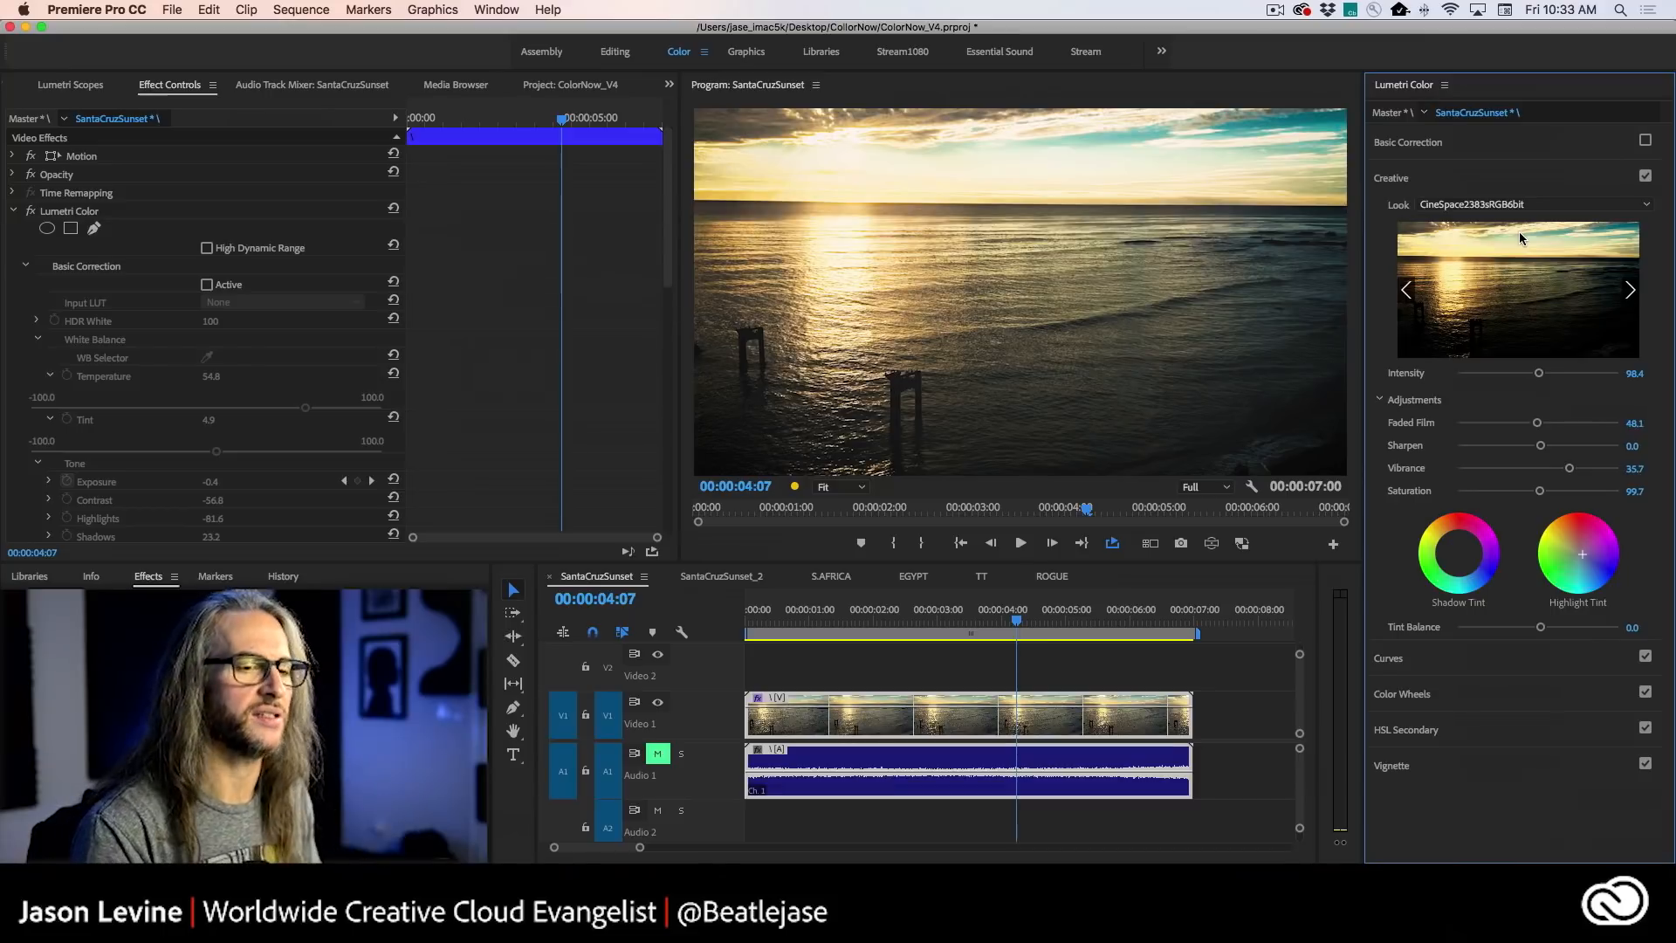
- Apply the Monochrome Kodak 5205 Fuji 3510 (by Adobe) look at 108.1 Intensity and review its playback in an enlarged program view
mouse_move(1540, 375)
left_mouse_down()
mouse_move(1585, 378)
mouse_move(1544, 378)
left_mouse_up()
left_click(1632, 293)
left_click(1632, 294)
left_click(1632, 293)
left_click(1632, 293)
left_click(1633, 293)
left_click(1632, 294)
left_click(1632, 293)
left_click(1632, 293)
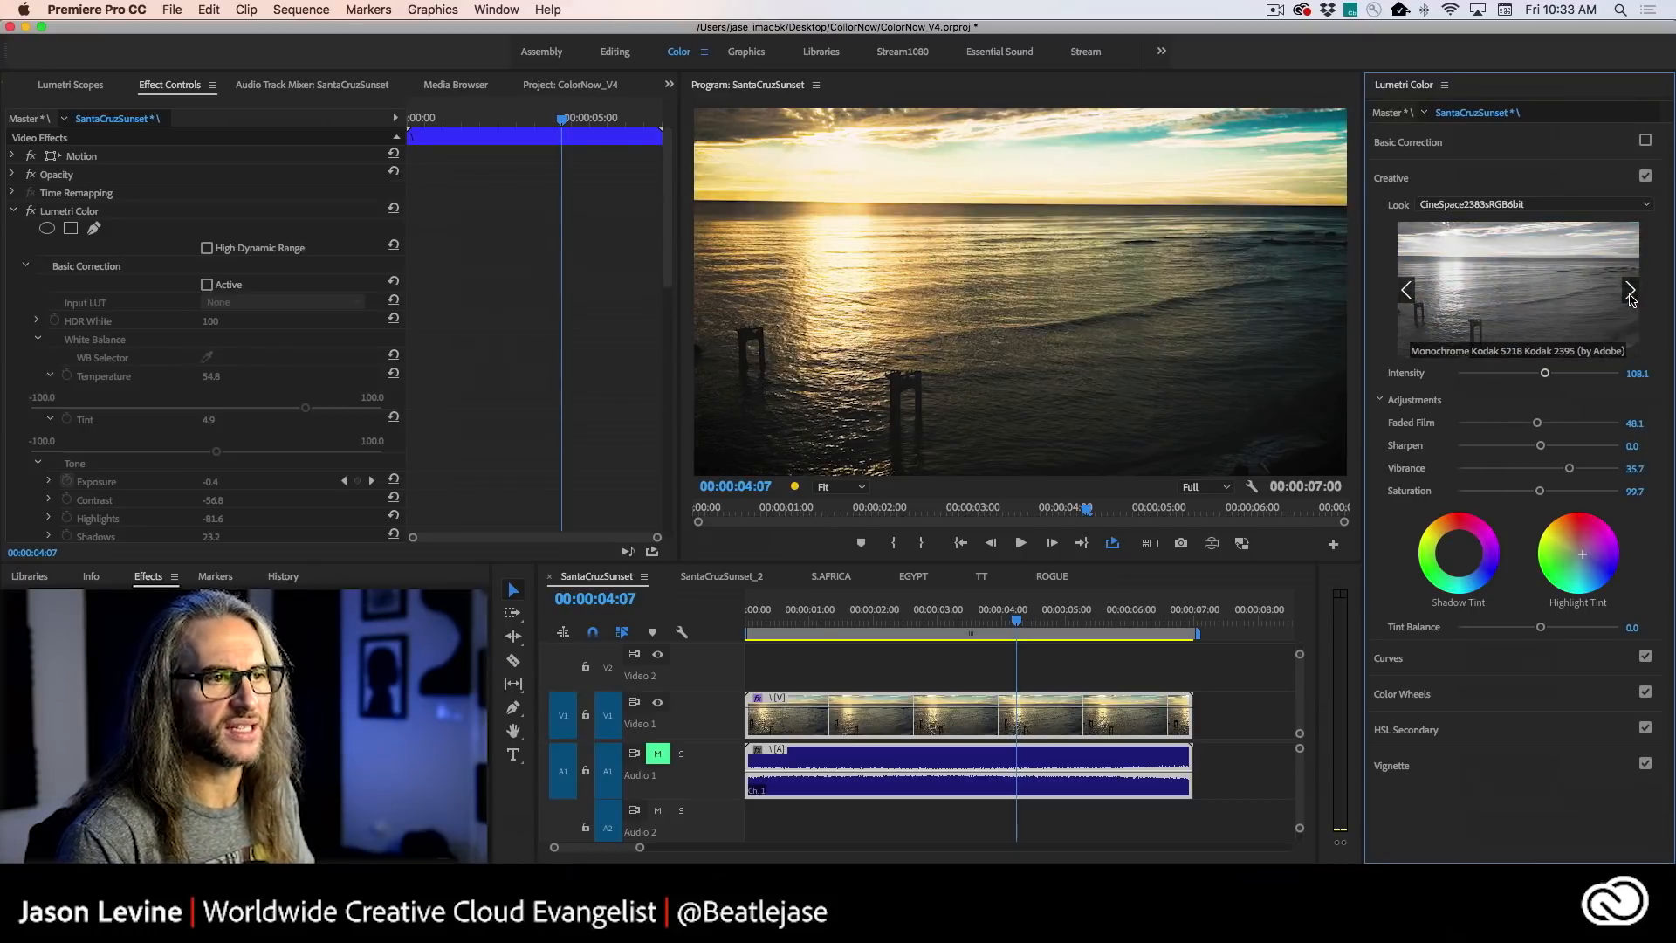
left_click(1407, 289)
left_click(1507, 299)
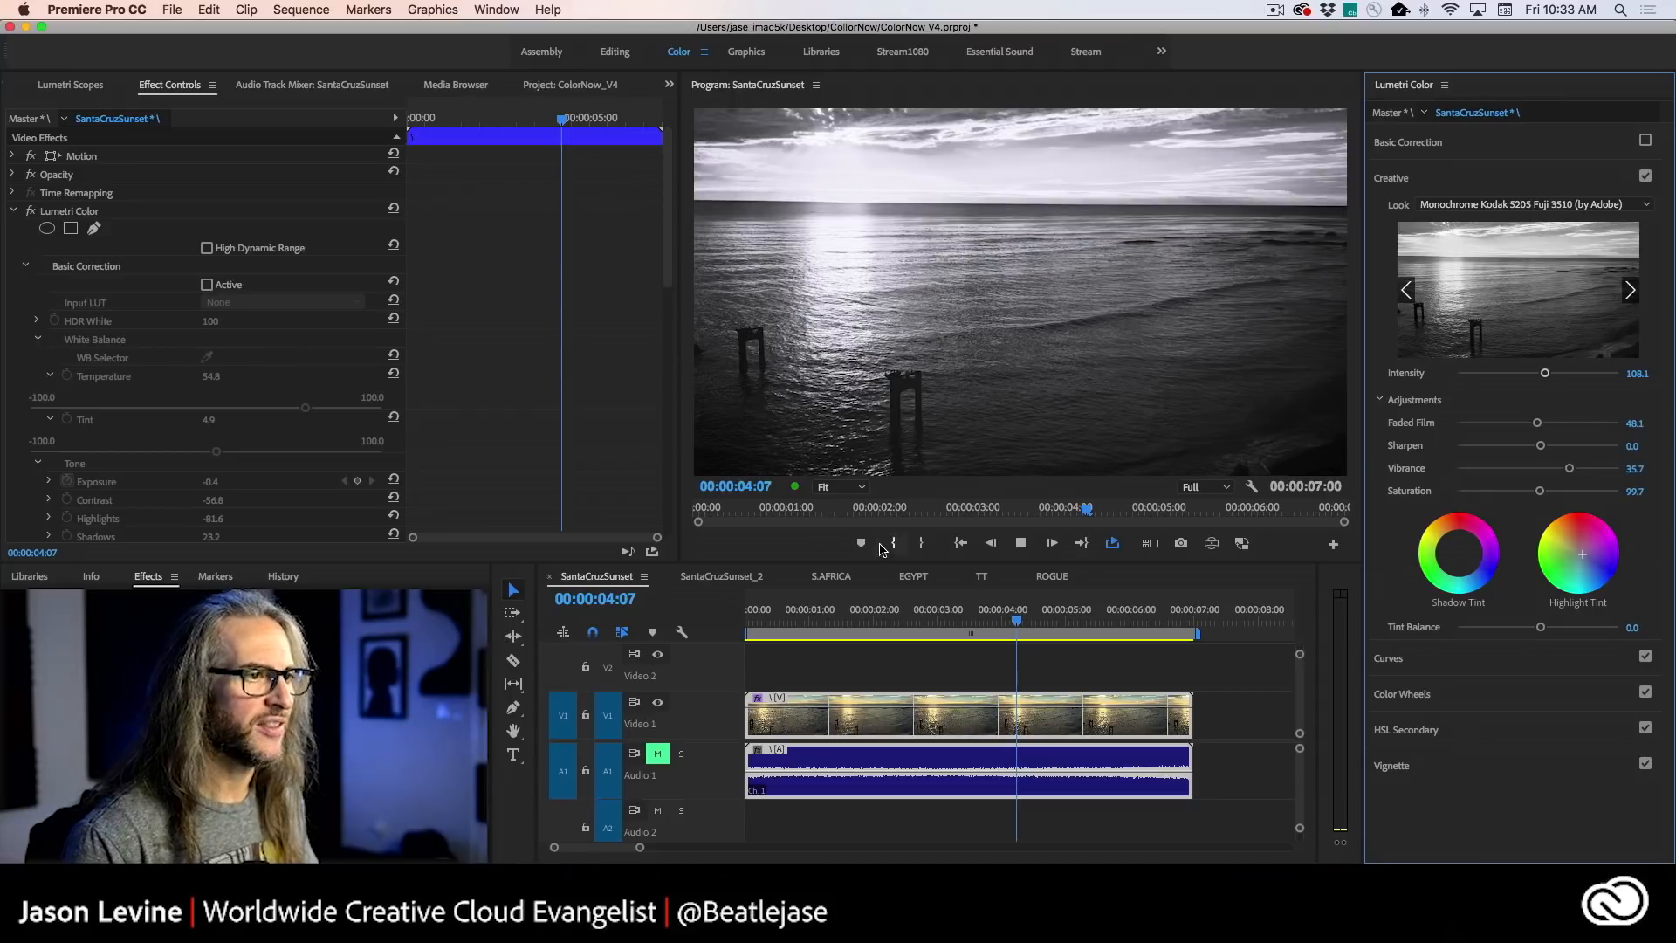
key("grave")
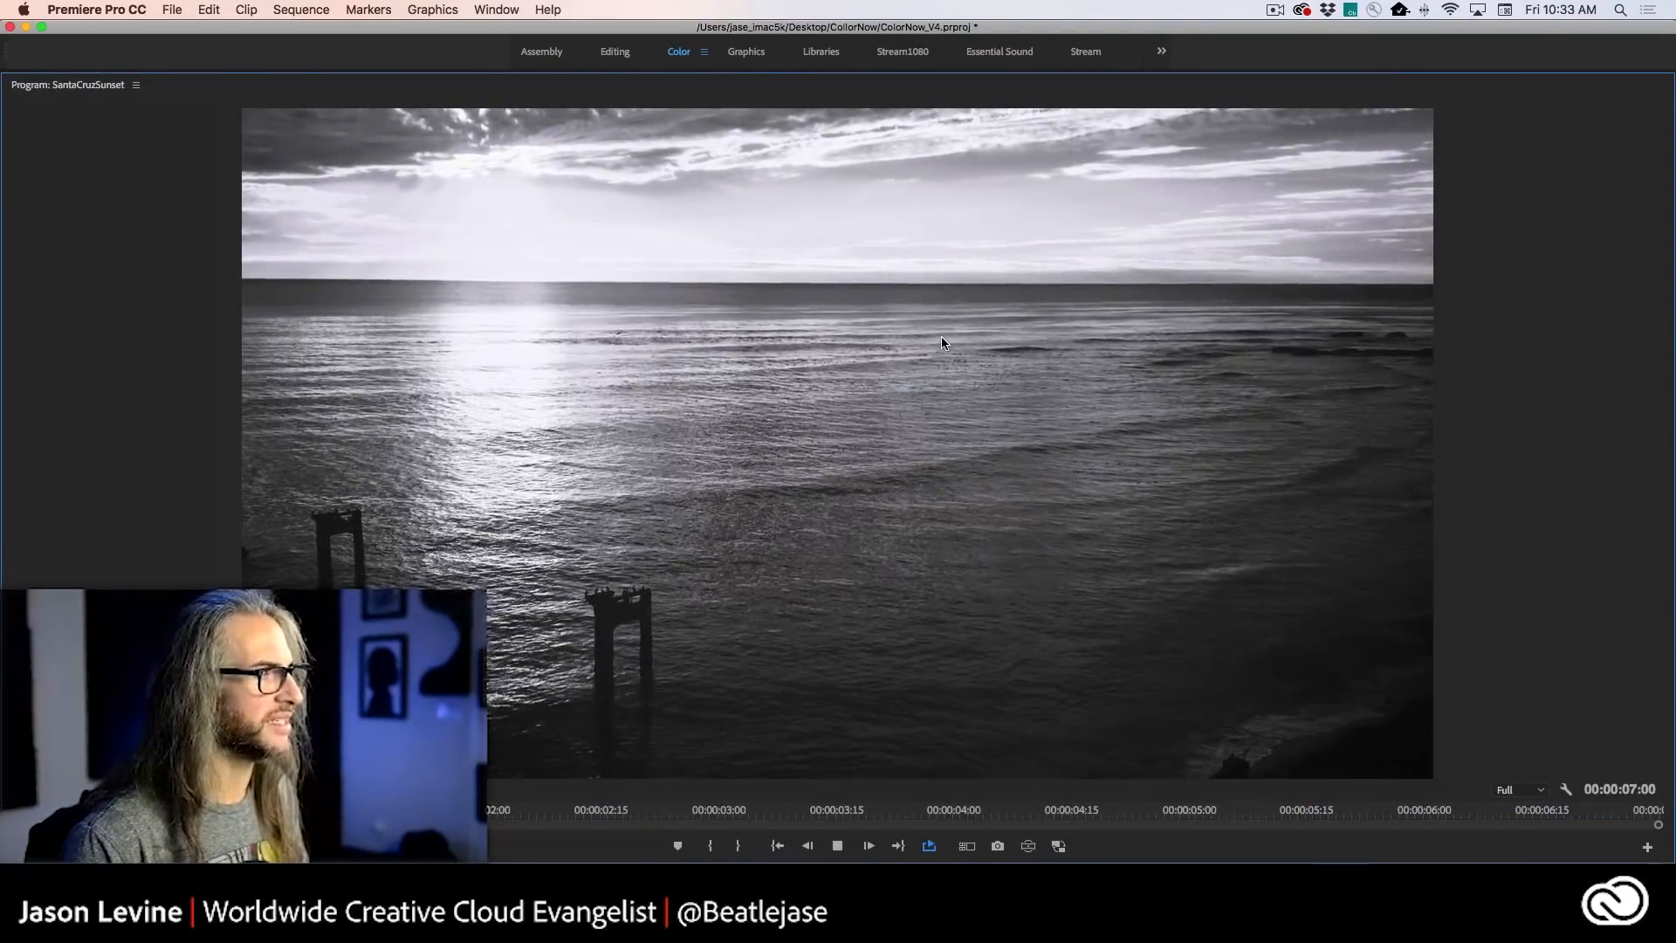
key("grave")
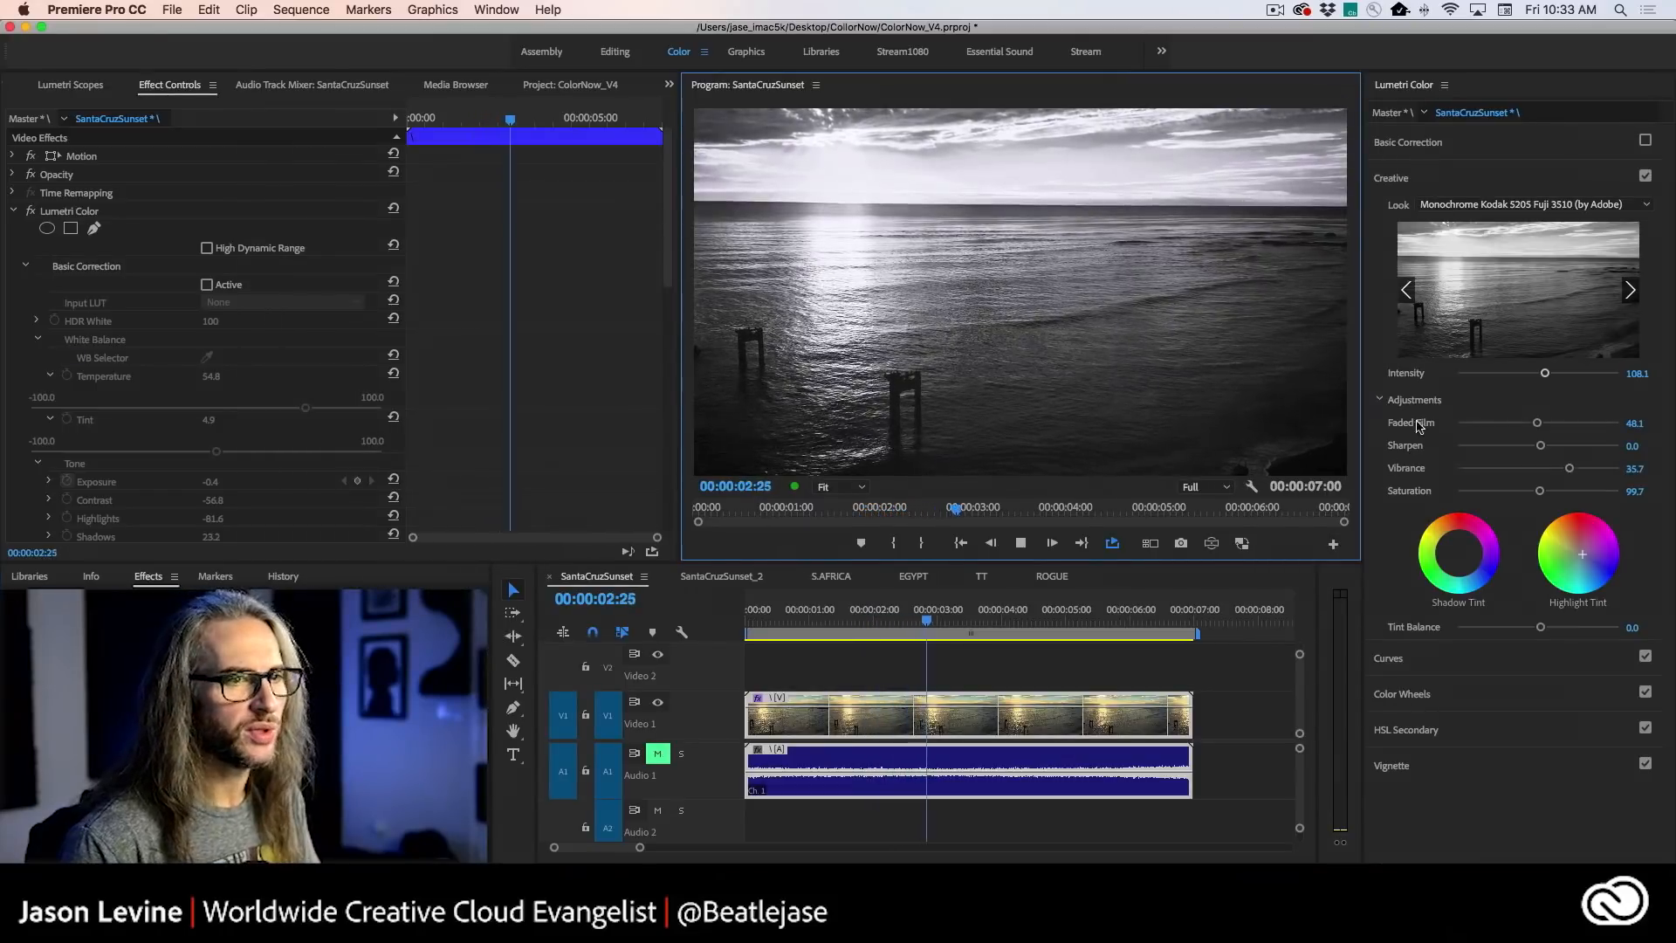
- Browse past the monochrome Kodak looks and apply the SL BLUE COLD look to the clip
left_click(1631, 291)
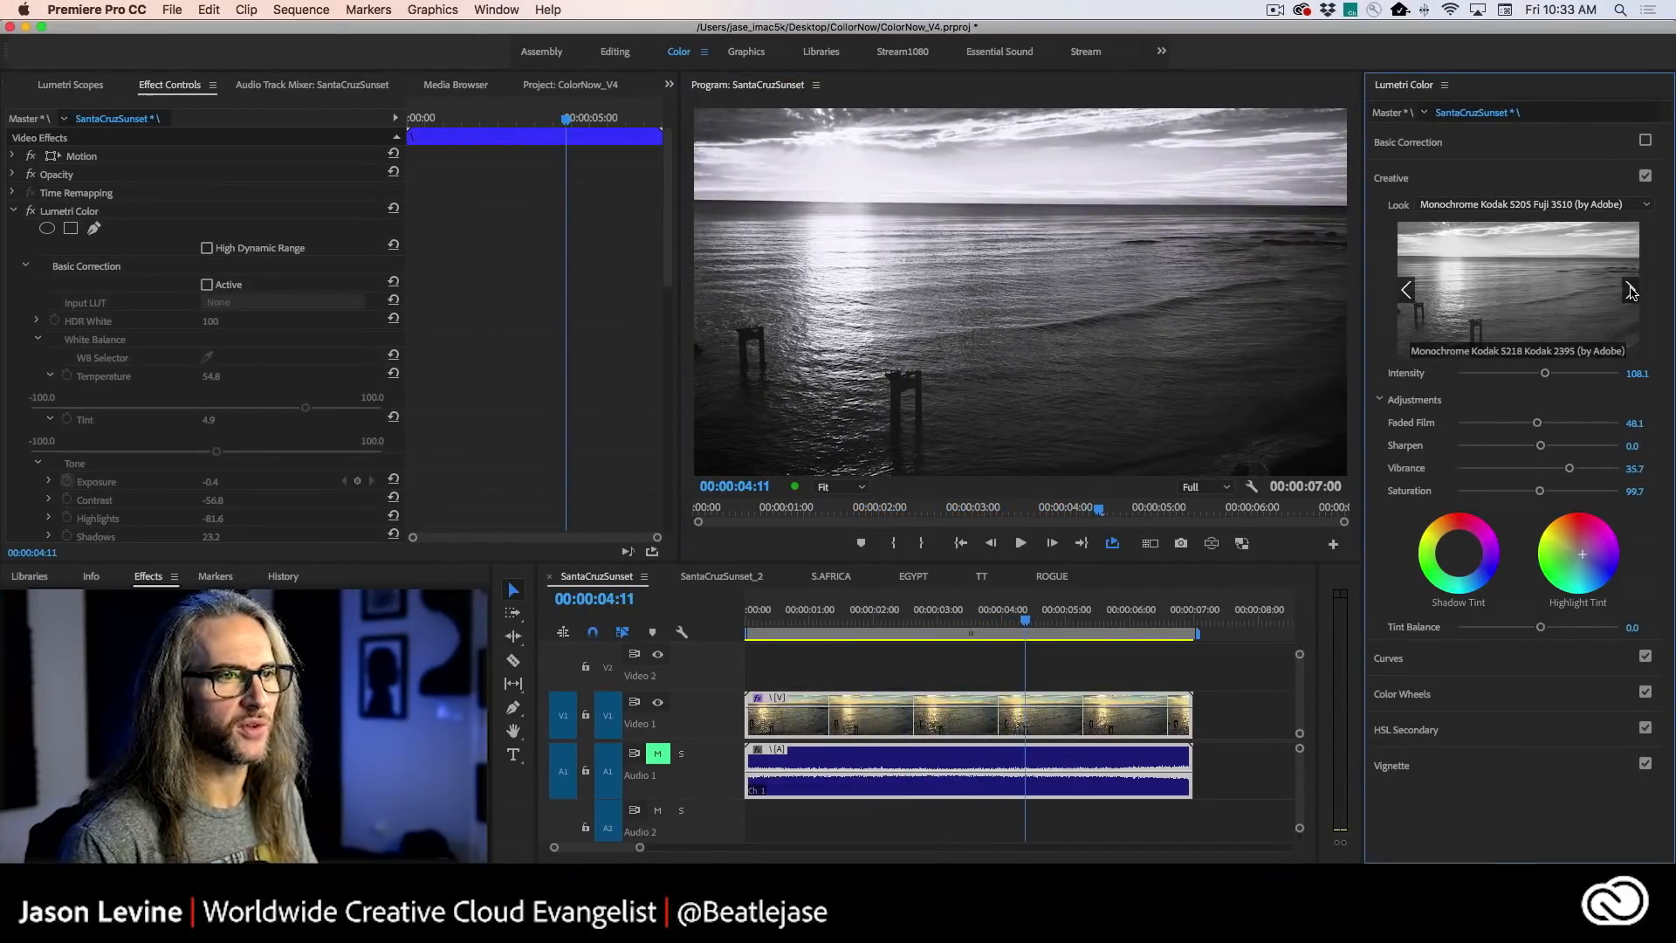
left_click(1631, 291)
left_click(1631, 291)
left_click(1631, 291)
left_click(1632, 291)
left_click(1632, 291)
left_click(1631, 292)
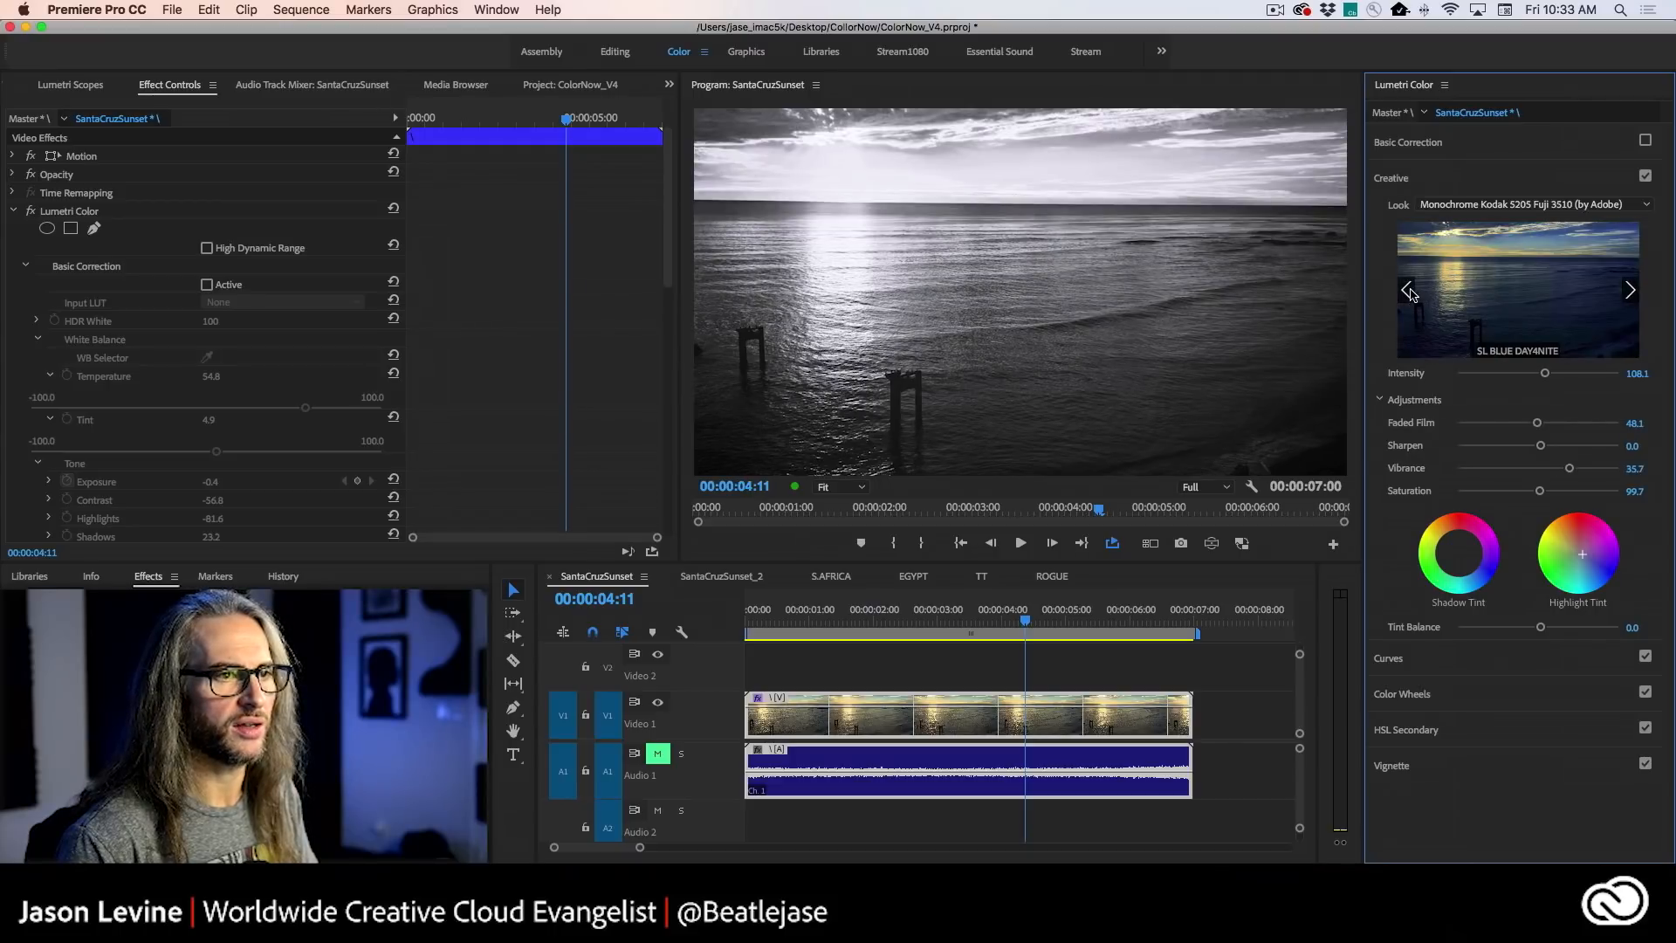
left_click(1410, 293)
left_click(1507, 301)
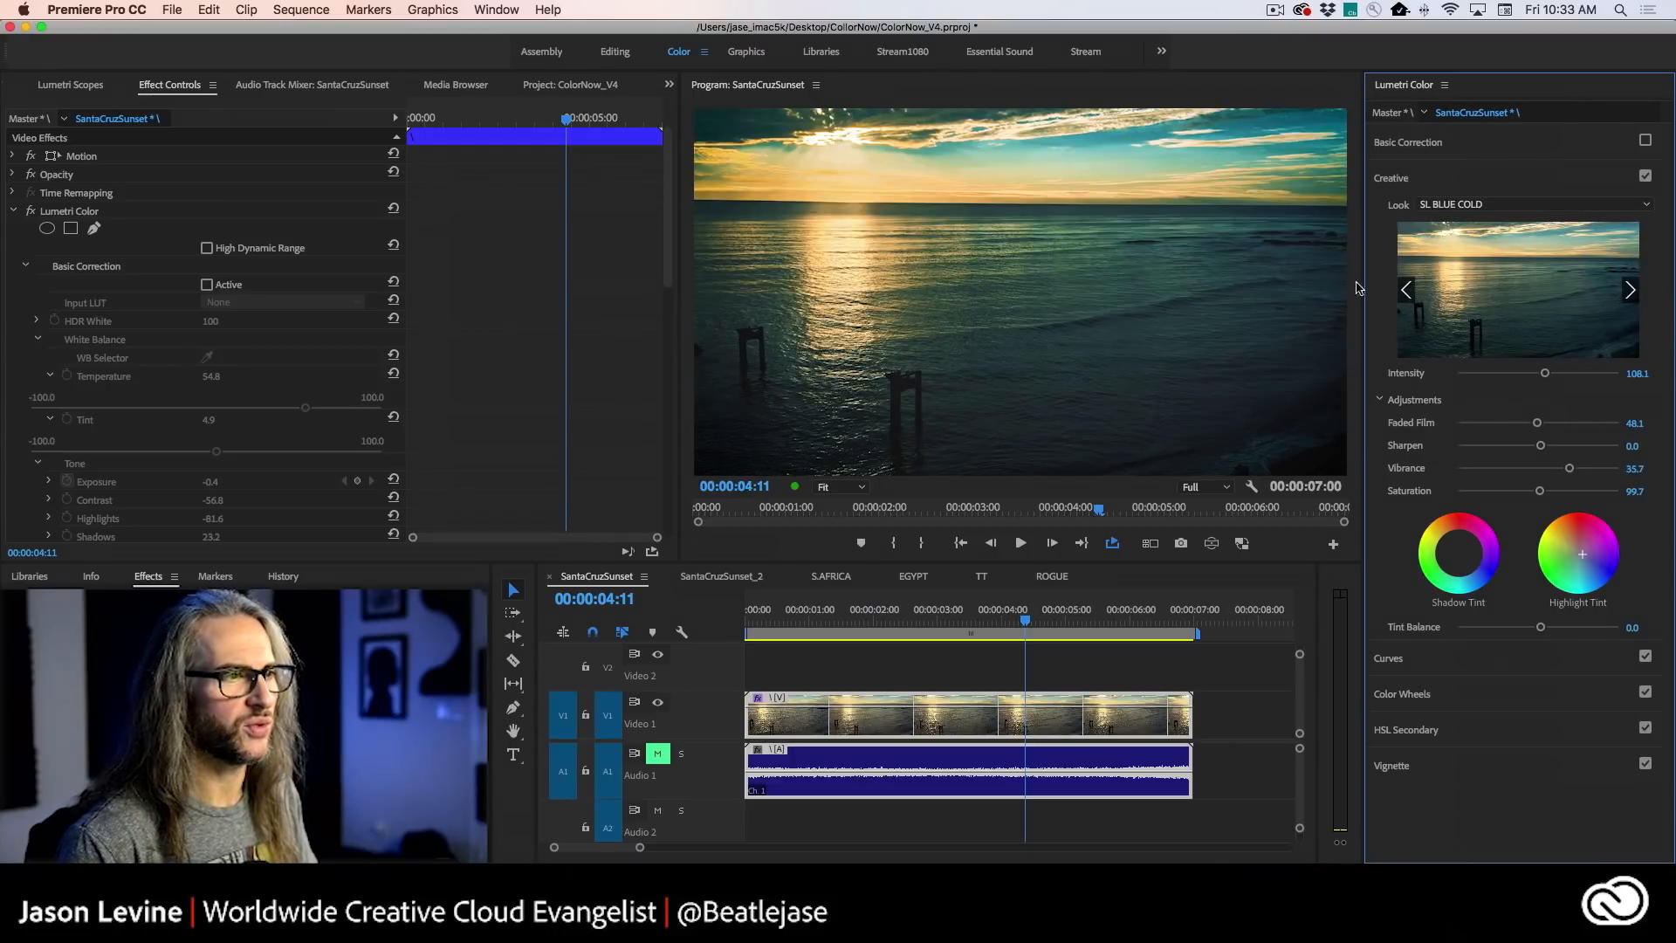
- Compare the frame with Basic Correction and the whole Lumetri Color effect toggled on and off, then examine the graded frame enlarged
left_click(1645, 142)
left_click(1645, 141)
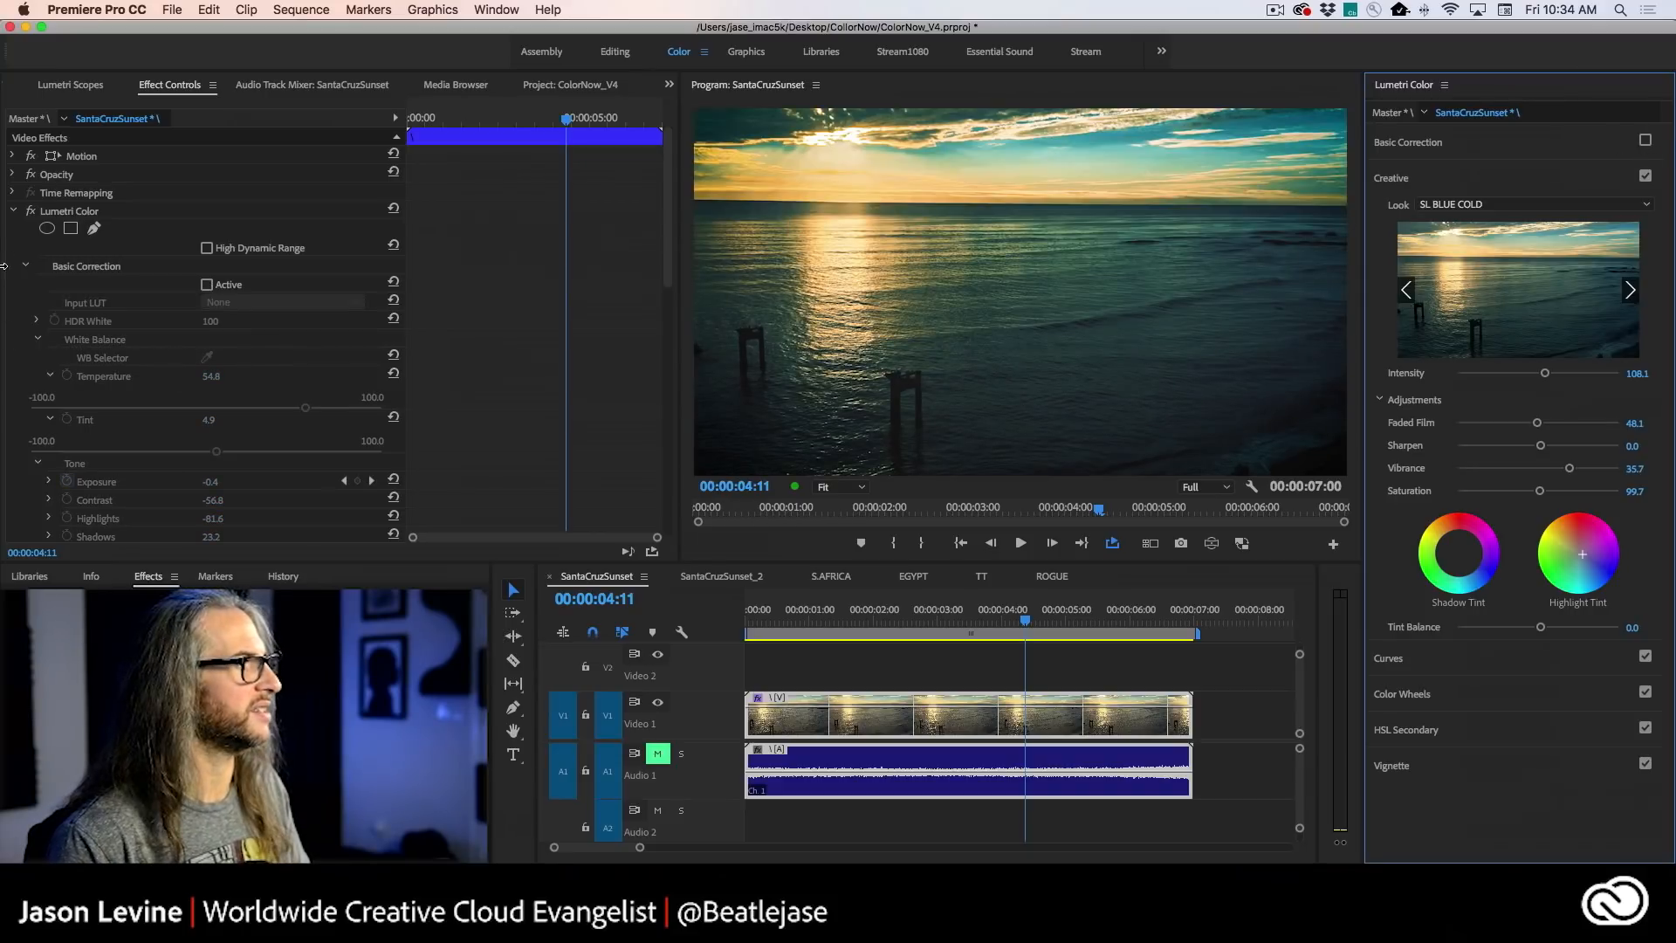
left_click(31, 212)
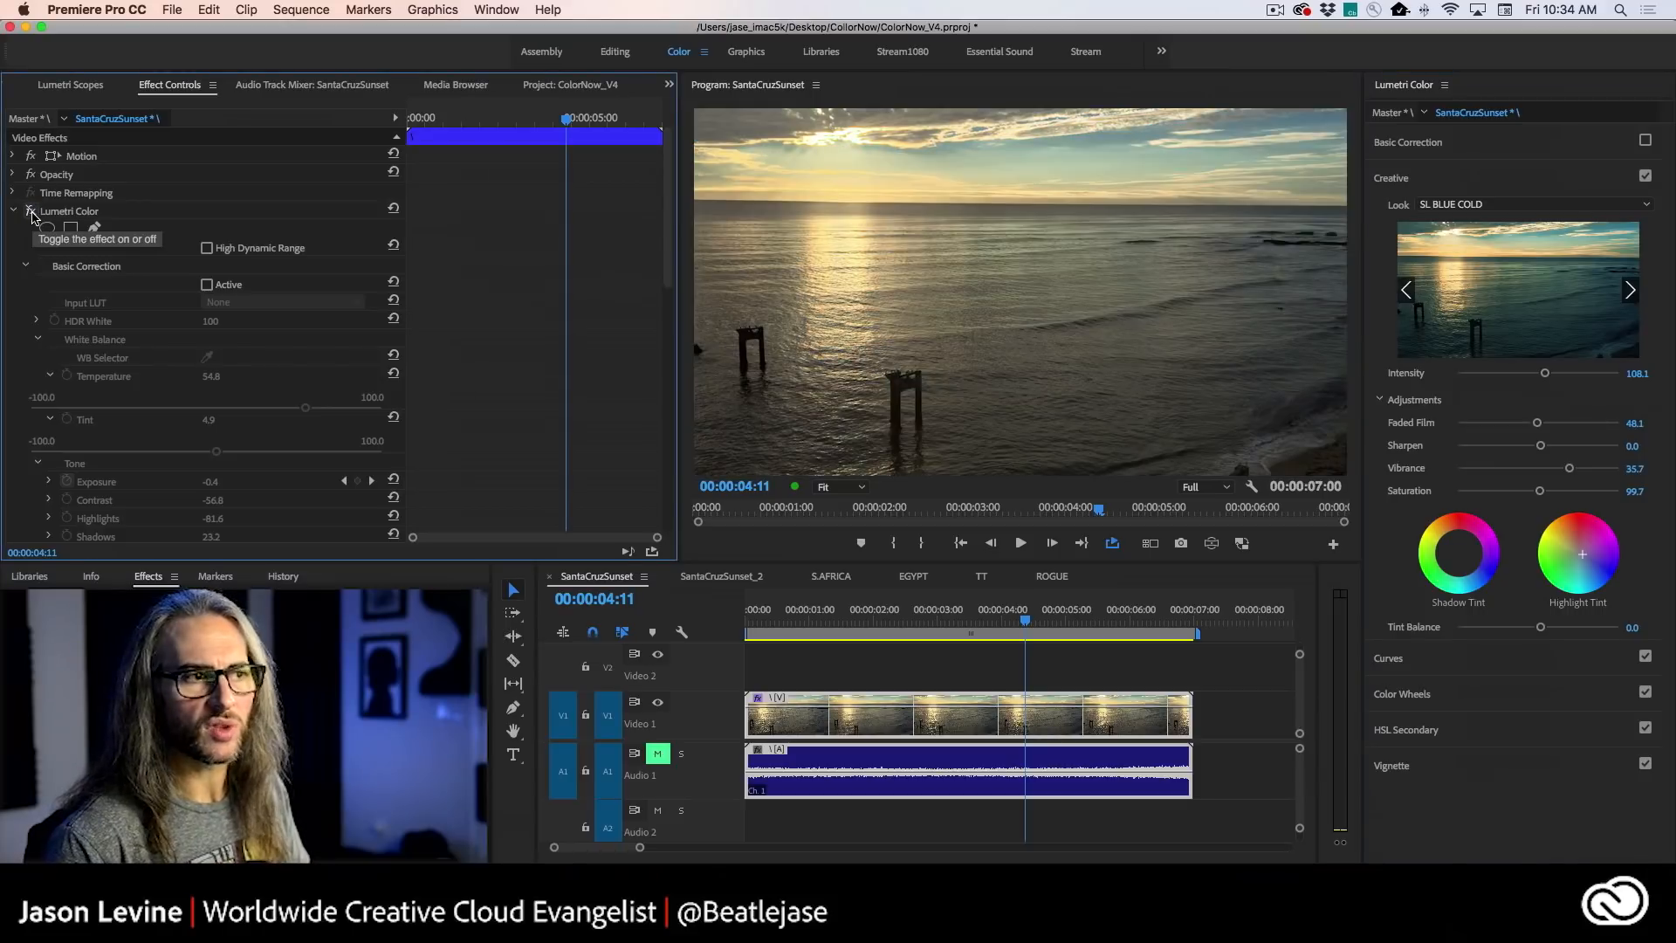
left_click(31, 212)
left_click(32, 212)
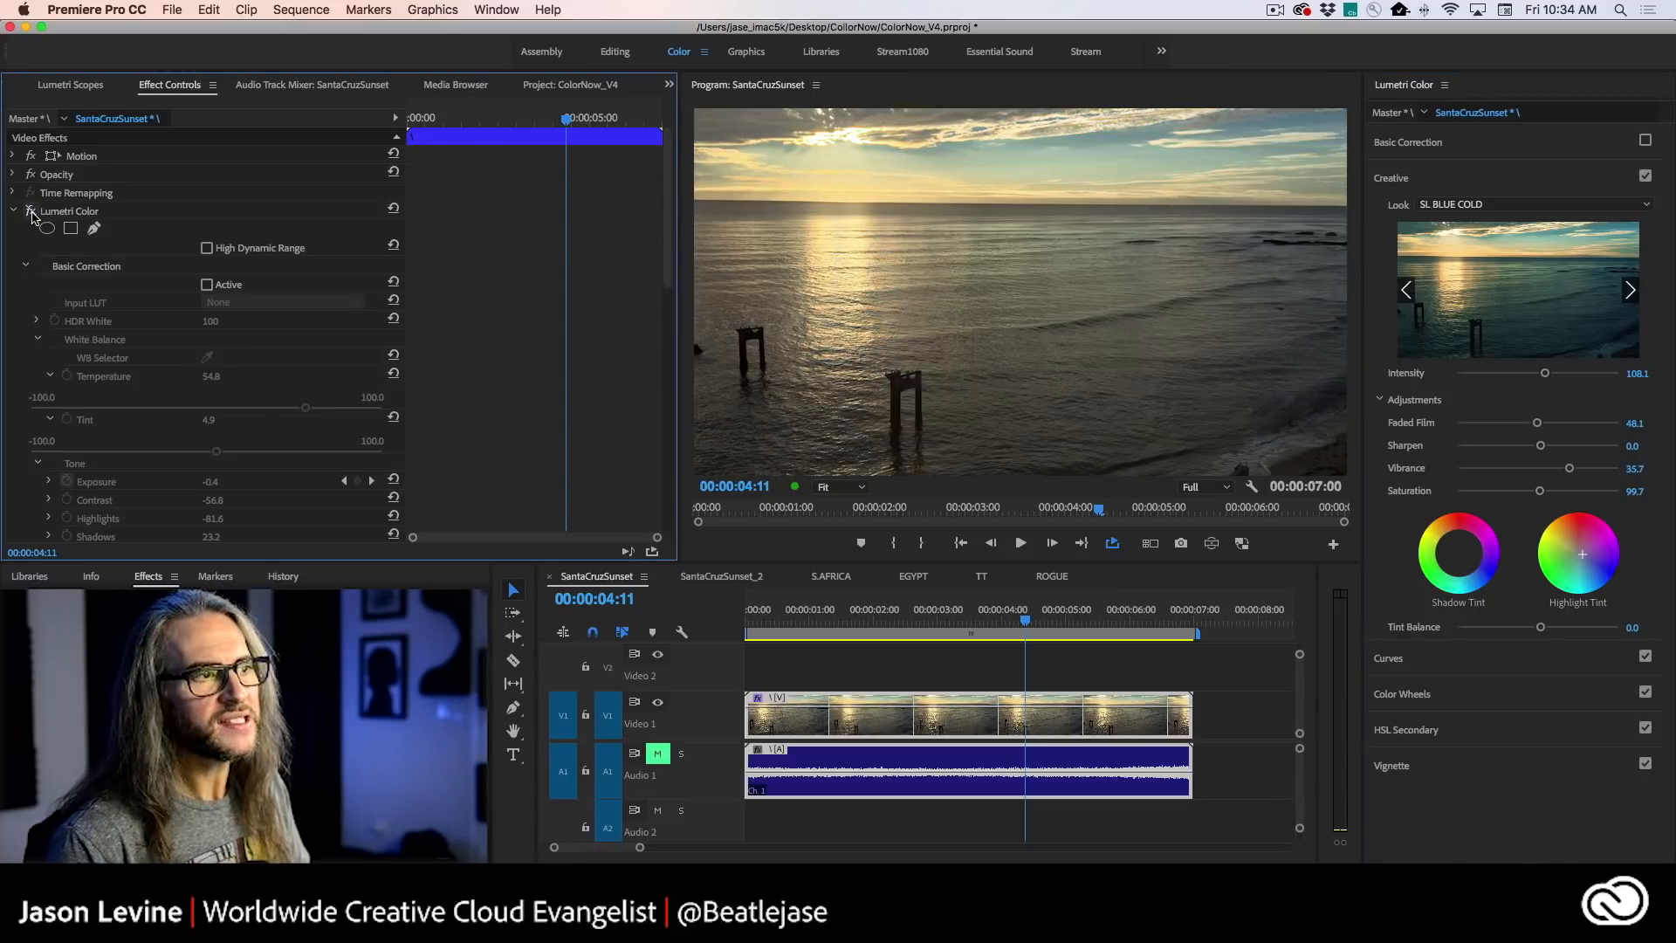
left_click(32, 212)
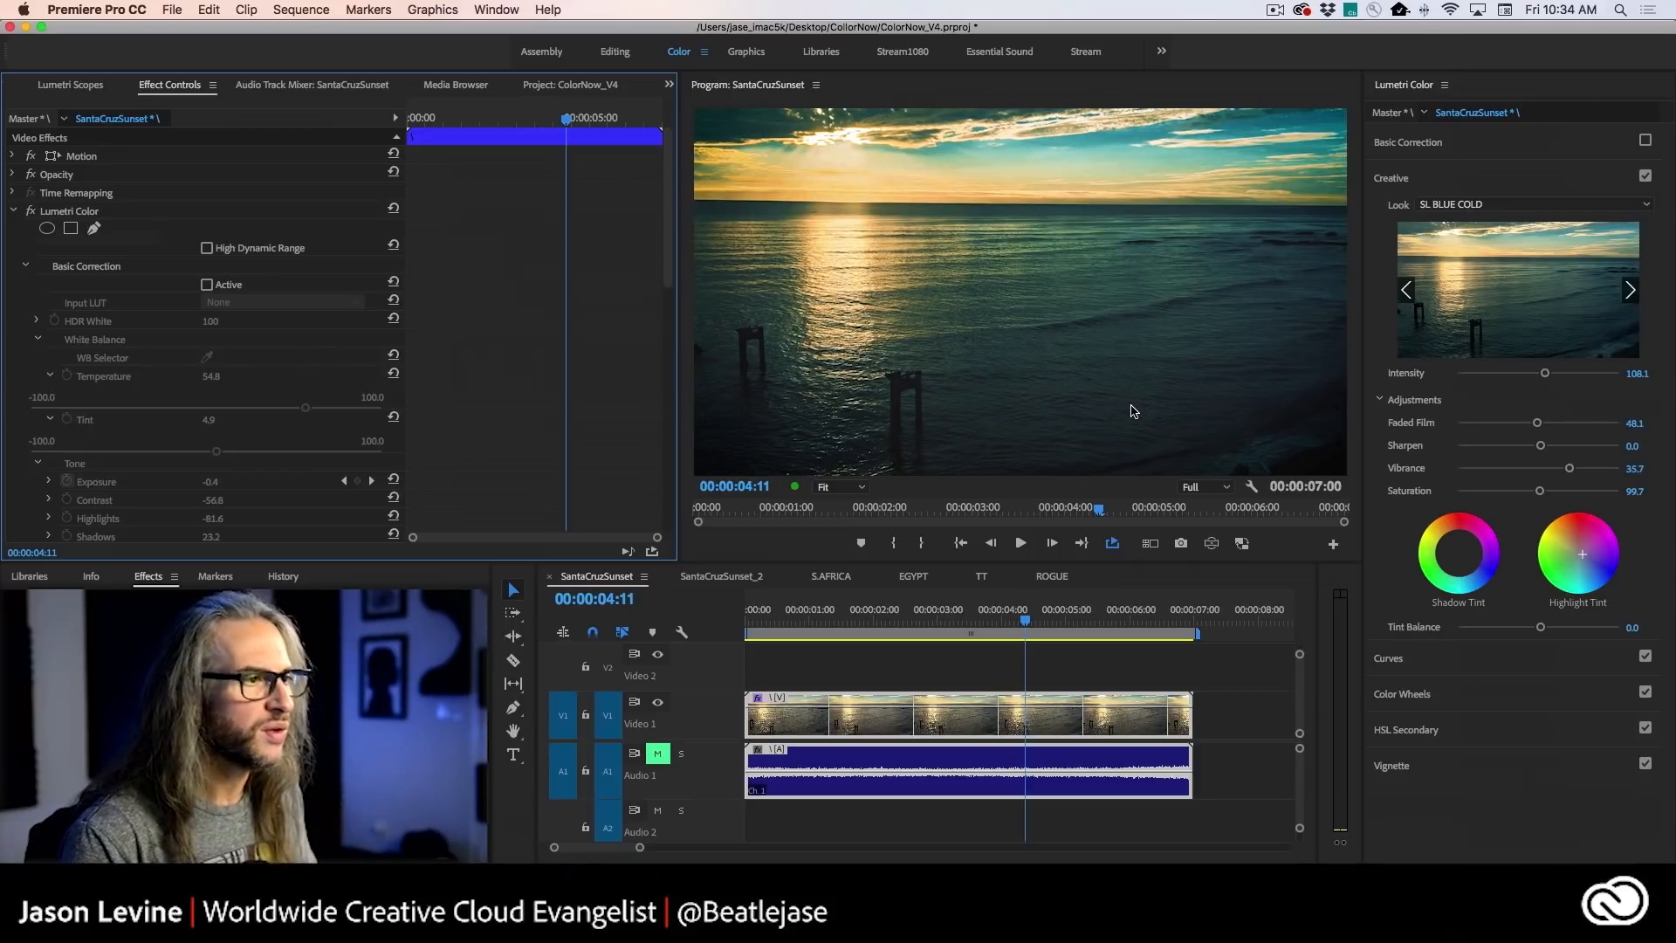
key("grave")
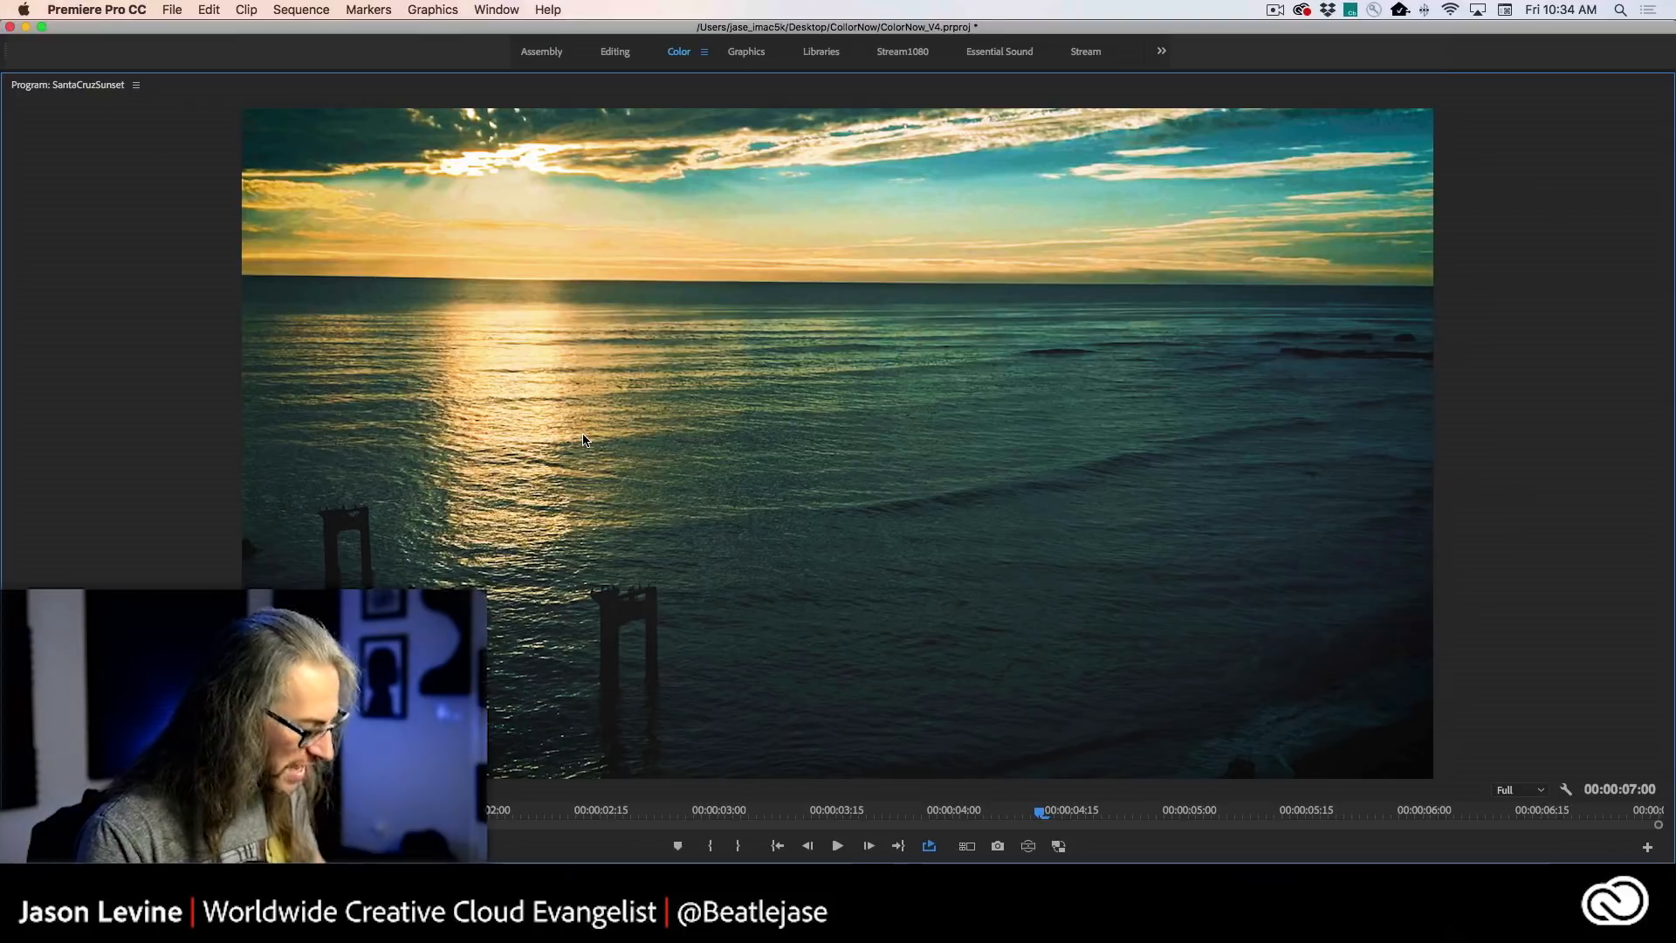
key("grave")
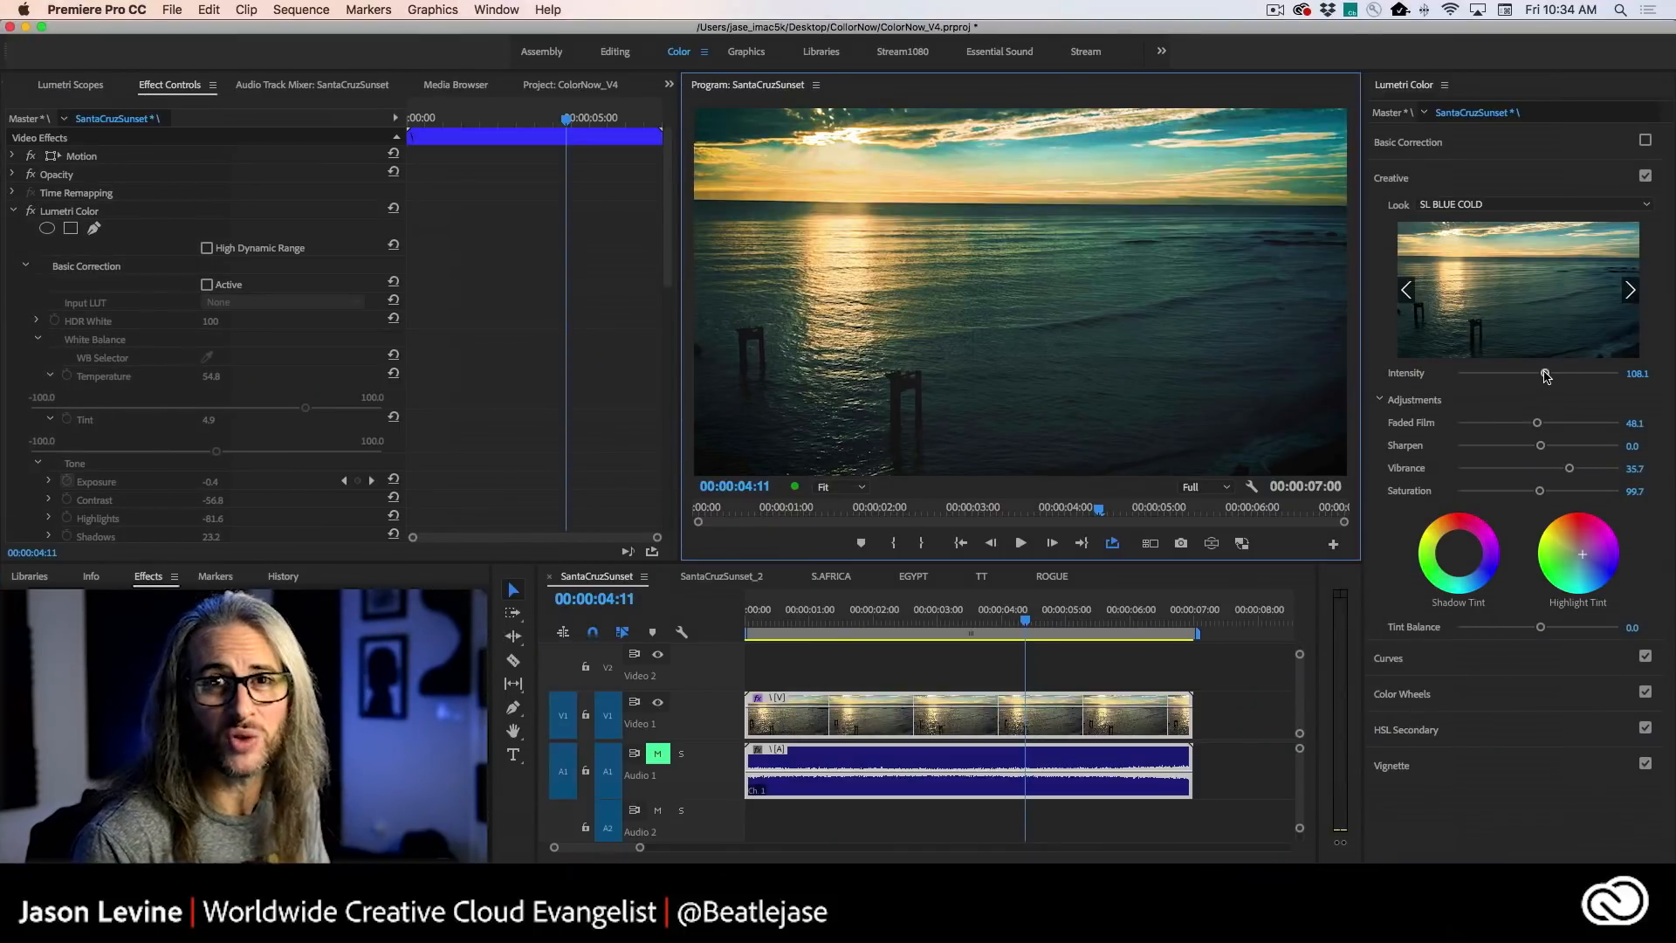
- Lower the creative look's Intensity to 59.5 and apply the SL BLUE STEEL look
left_click_drag(1546, 374, 1505, 374)
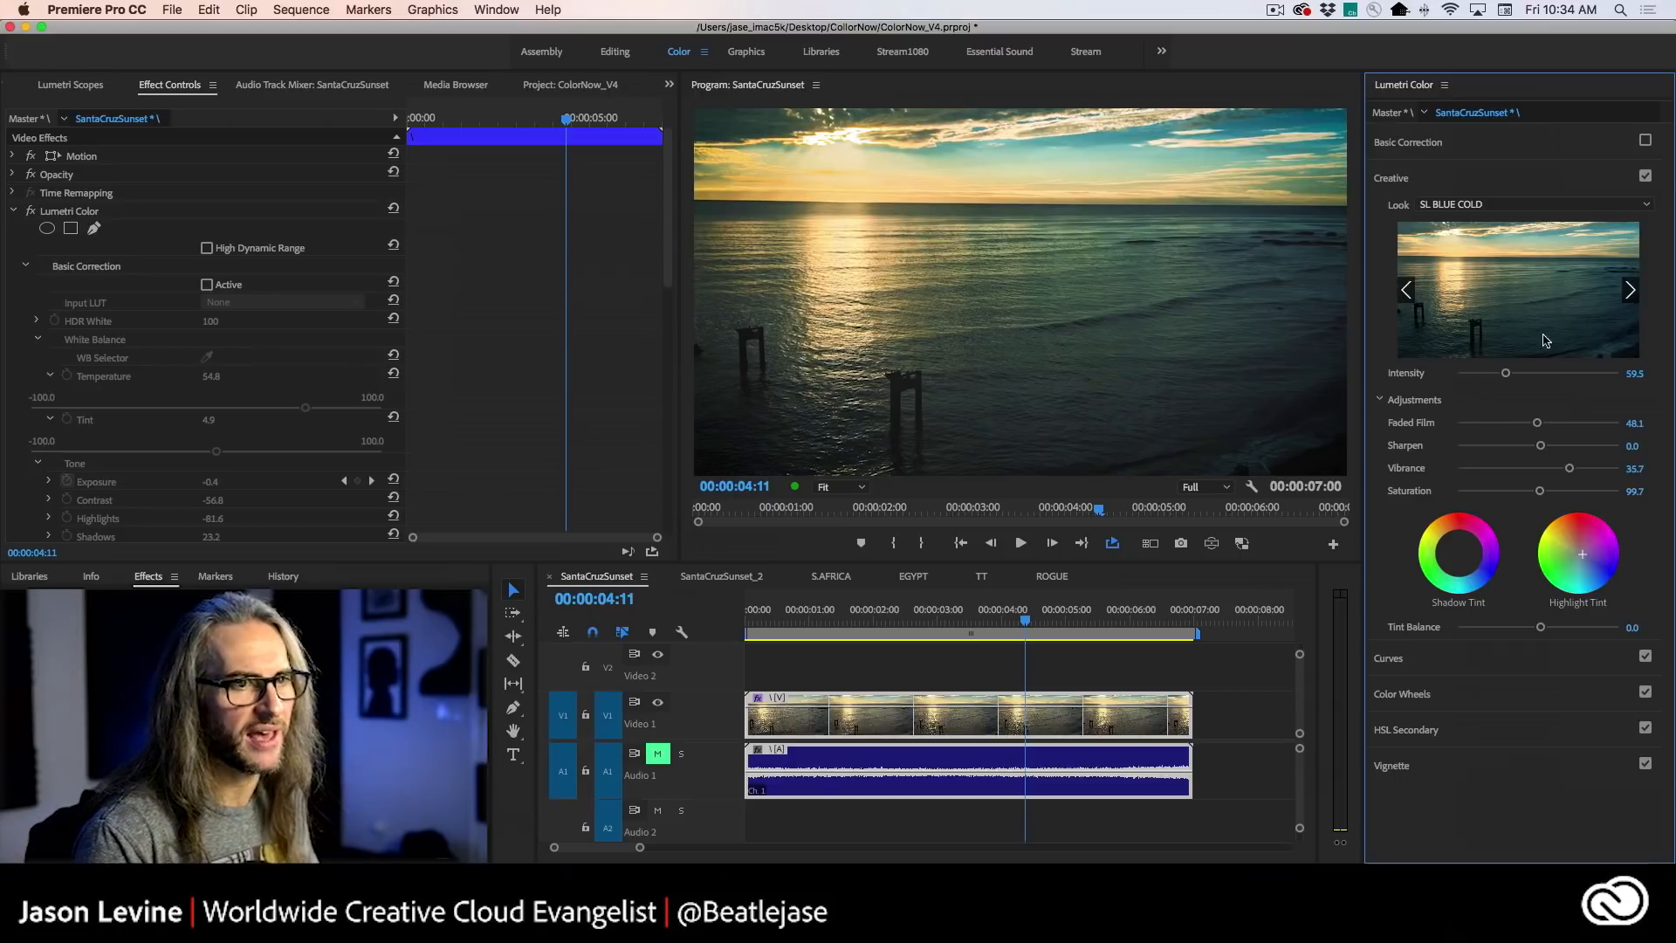
left_click(1630, 288)
left_click(1629, 288)
left_click(1630, 288)
left_click(1629, 288)
left_click(1630, 288)
left_click(1629, 288)
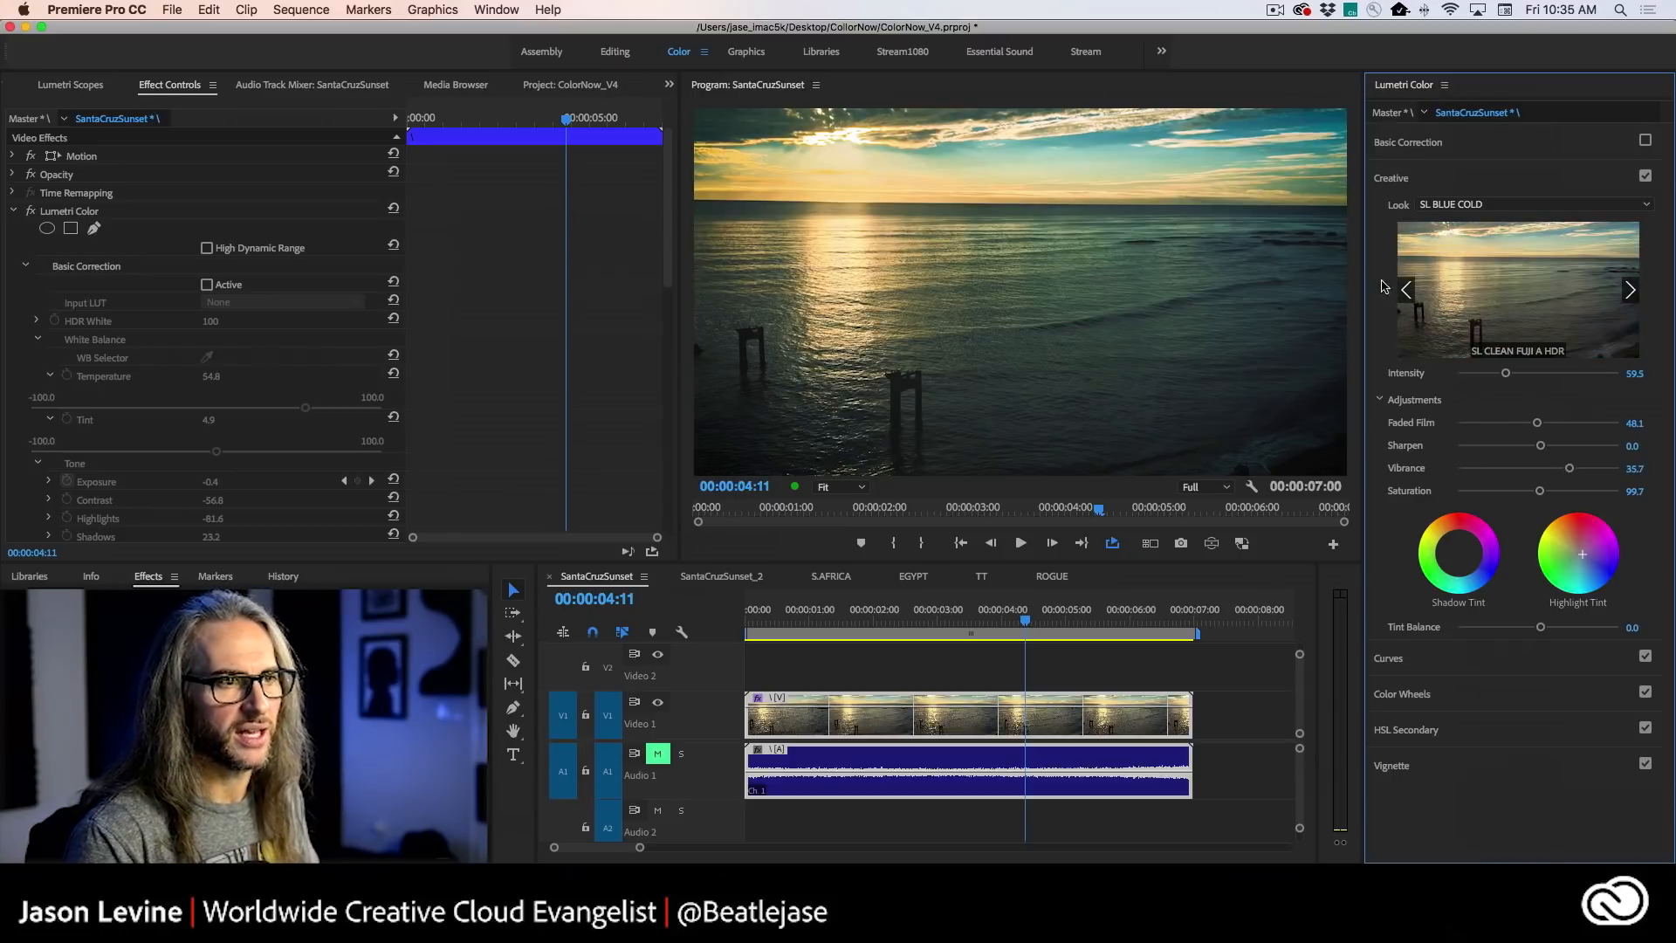
left_click(1405, 291)
left_click(1505, 288)
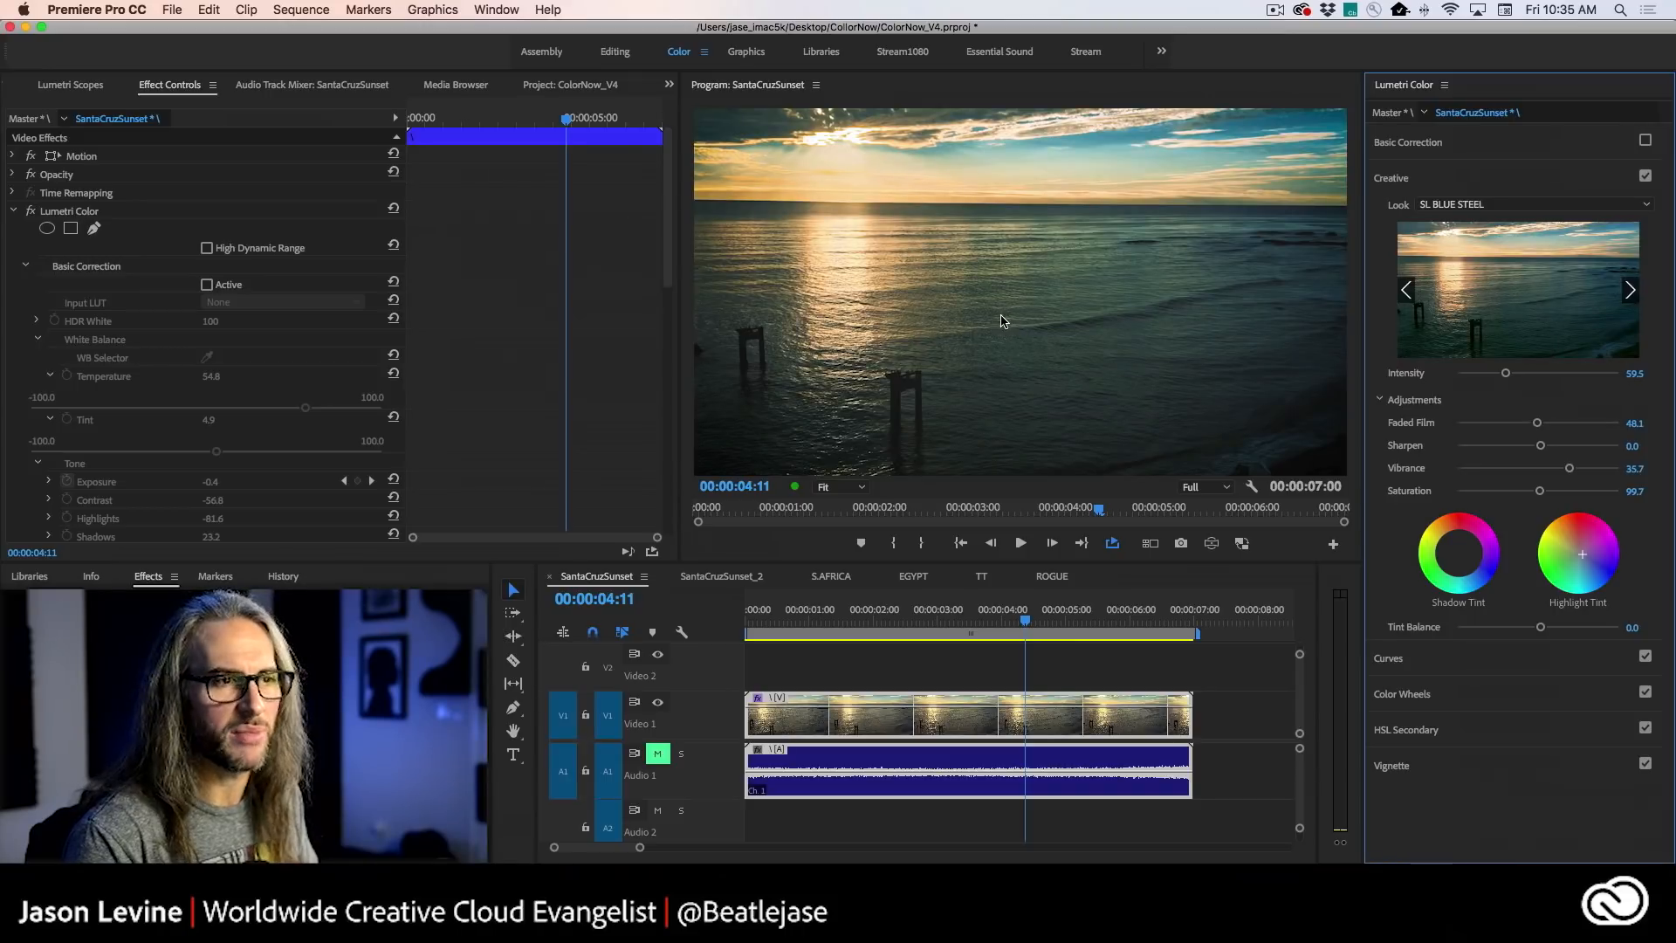
- Preview the SL CLEAN FUJI looks and apply SL CLEAN FUJI B SOFT to the clip
left_click(1629, 290)
left_click(1629, 290)
left_click(1630, 290)
left_click(1629, 291)
left_click(1629, 292)
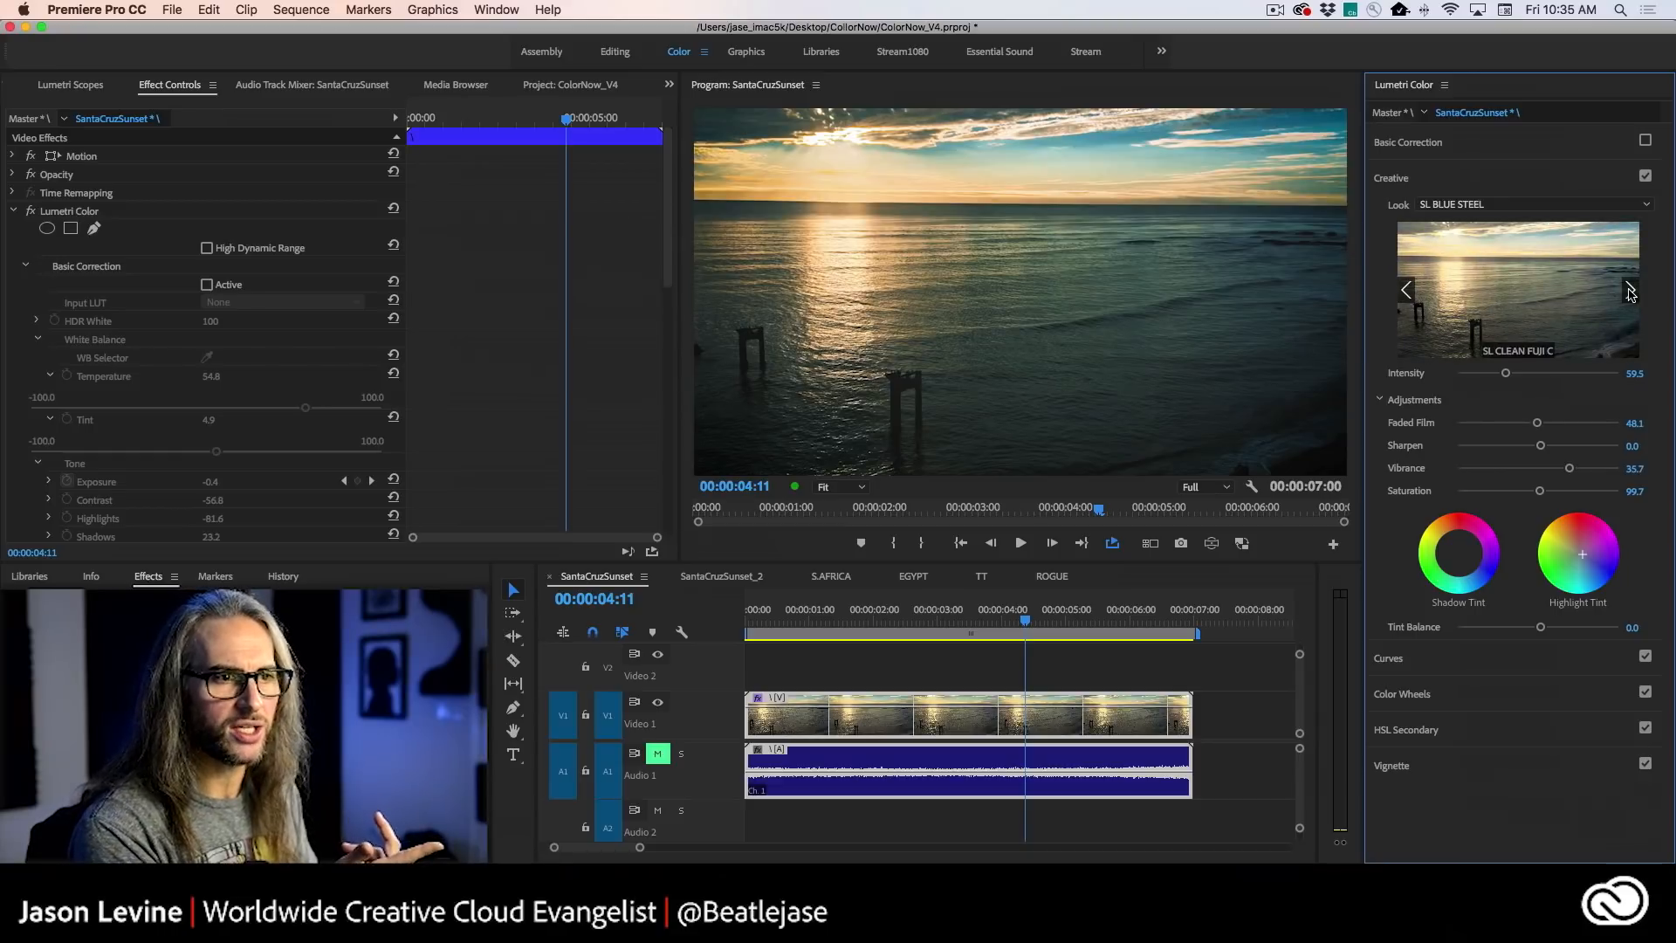
left_click(1410, 288)
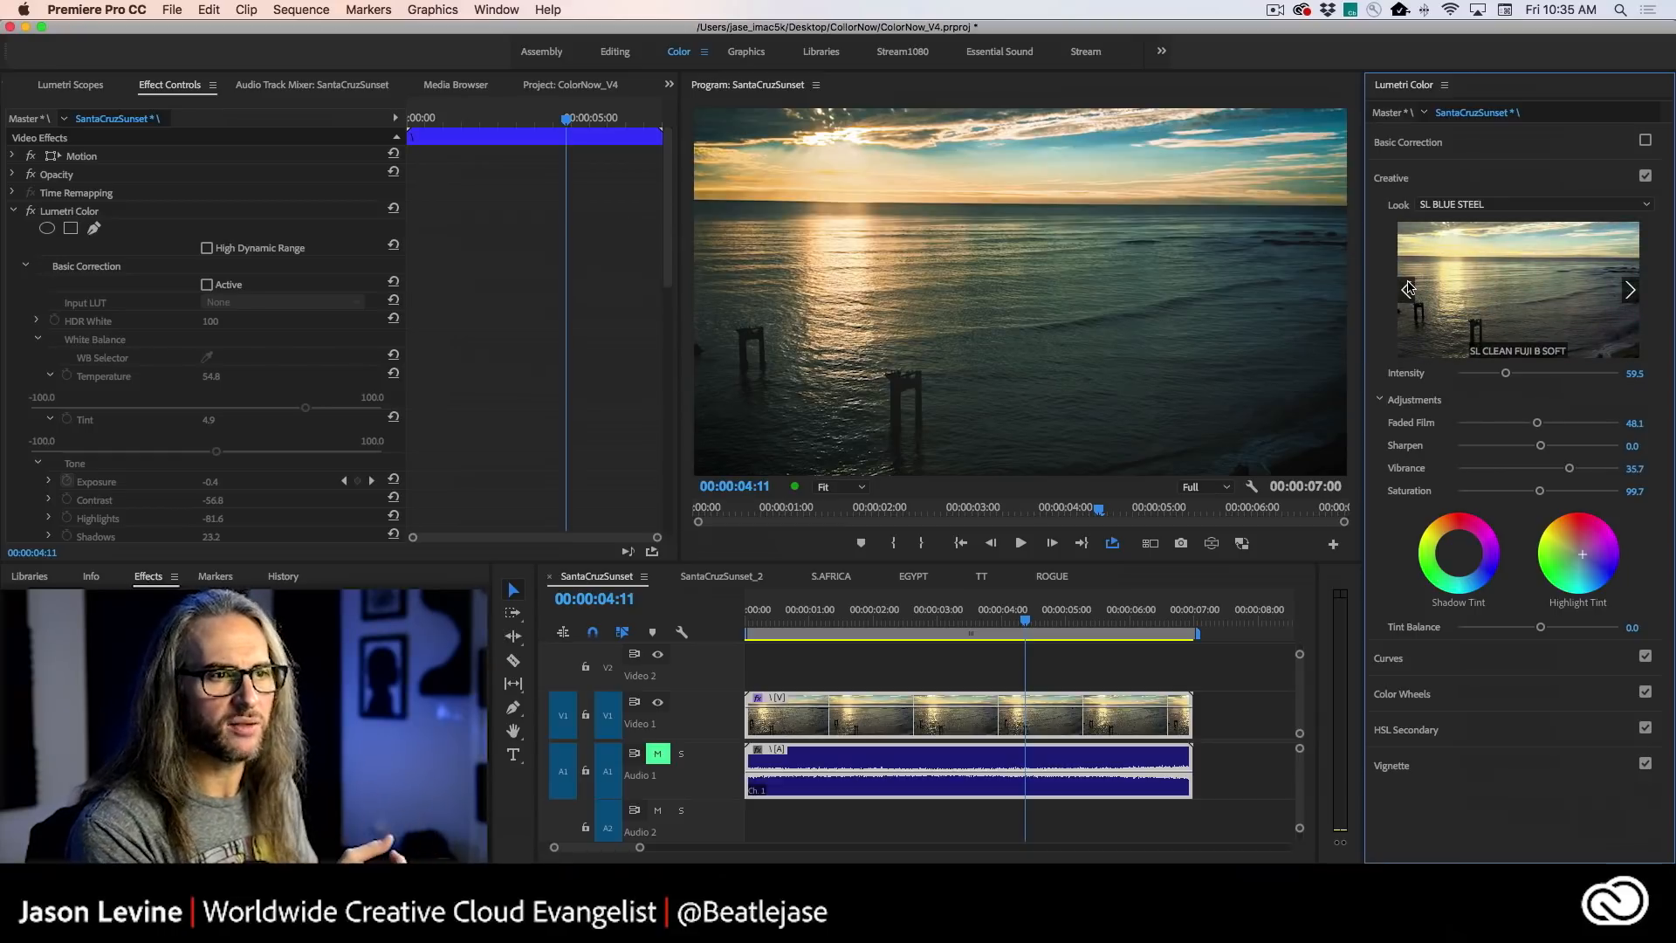
left_click(1543, 283)
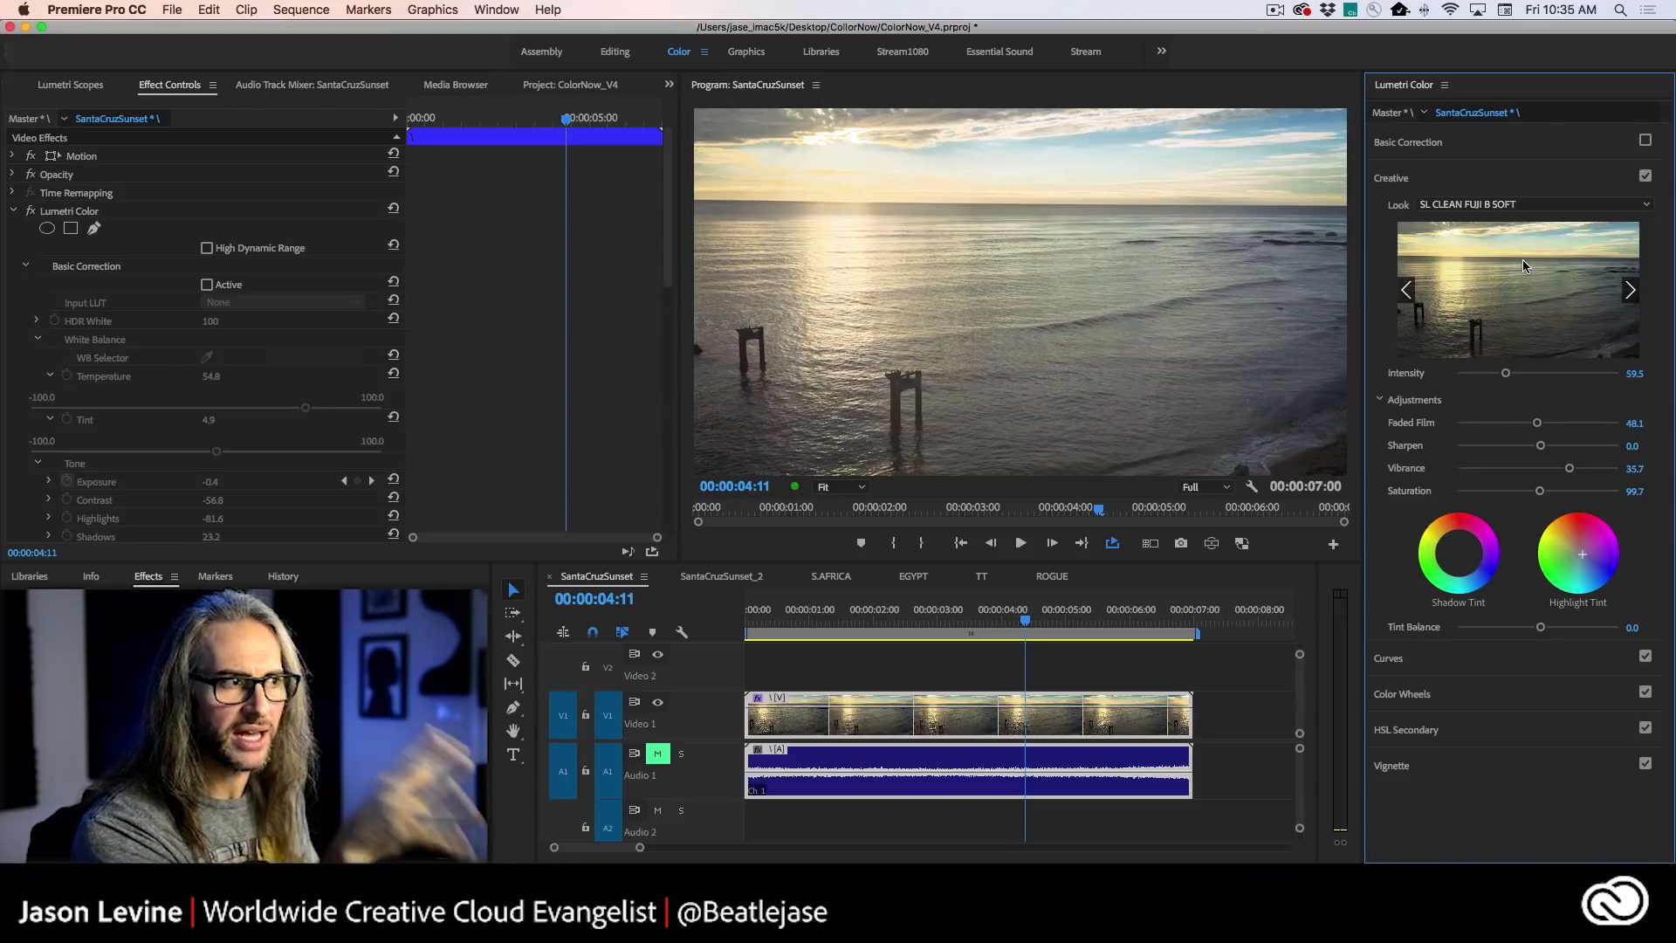
- Browse past the SL CLEAN KODAK looks, apply SL GOLD ORANGE to the clip, and raise its Intensity to 80.0
left_click(1630, 291)
left_click(1629, 291)
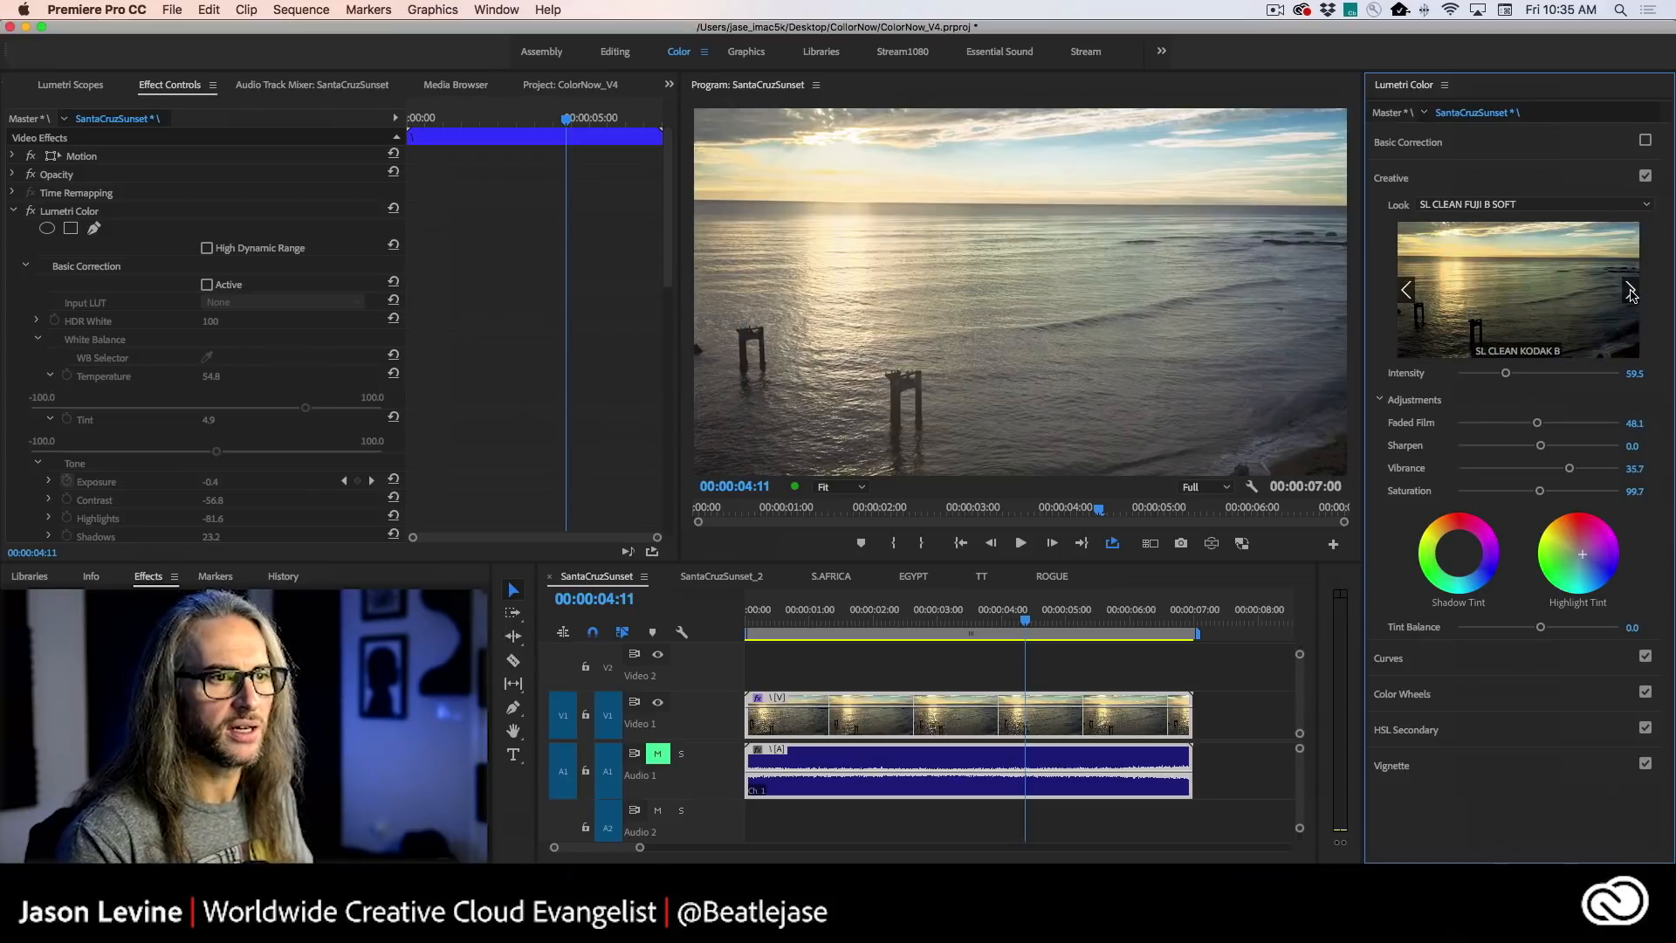
left_click(1630, 291)
left_click(1629, 292)
left_click(1630, 291)
left_click(1630, 291)
left_click(1630, 292)
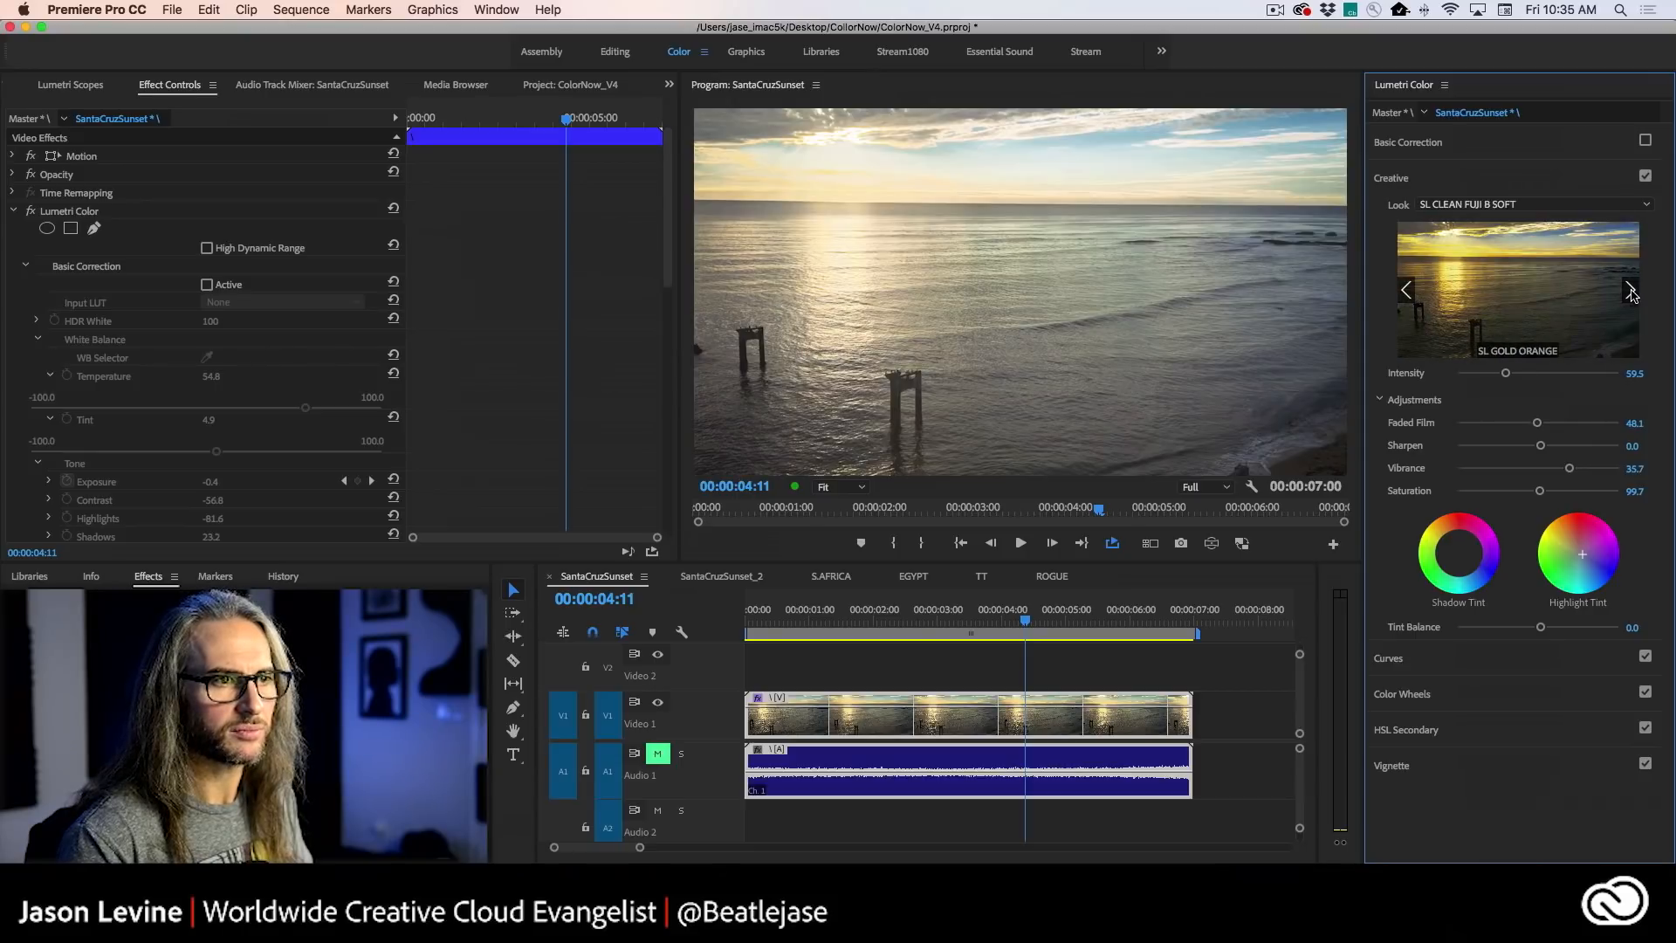
left_click(1531, 301)
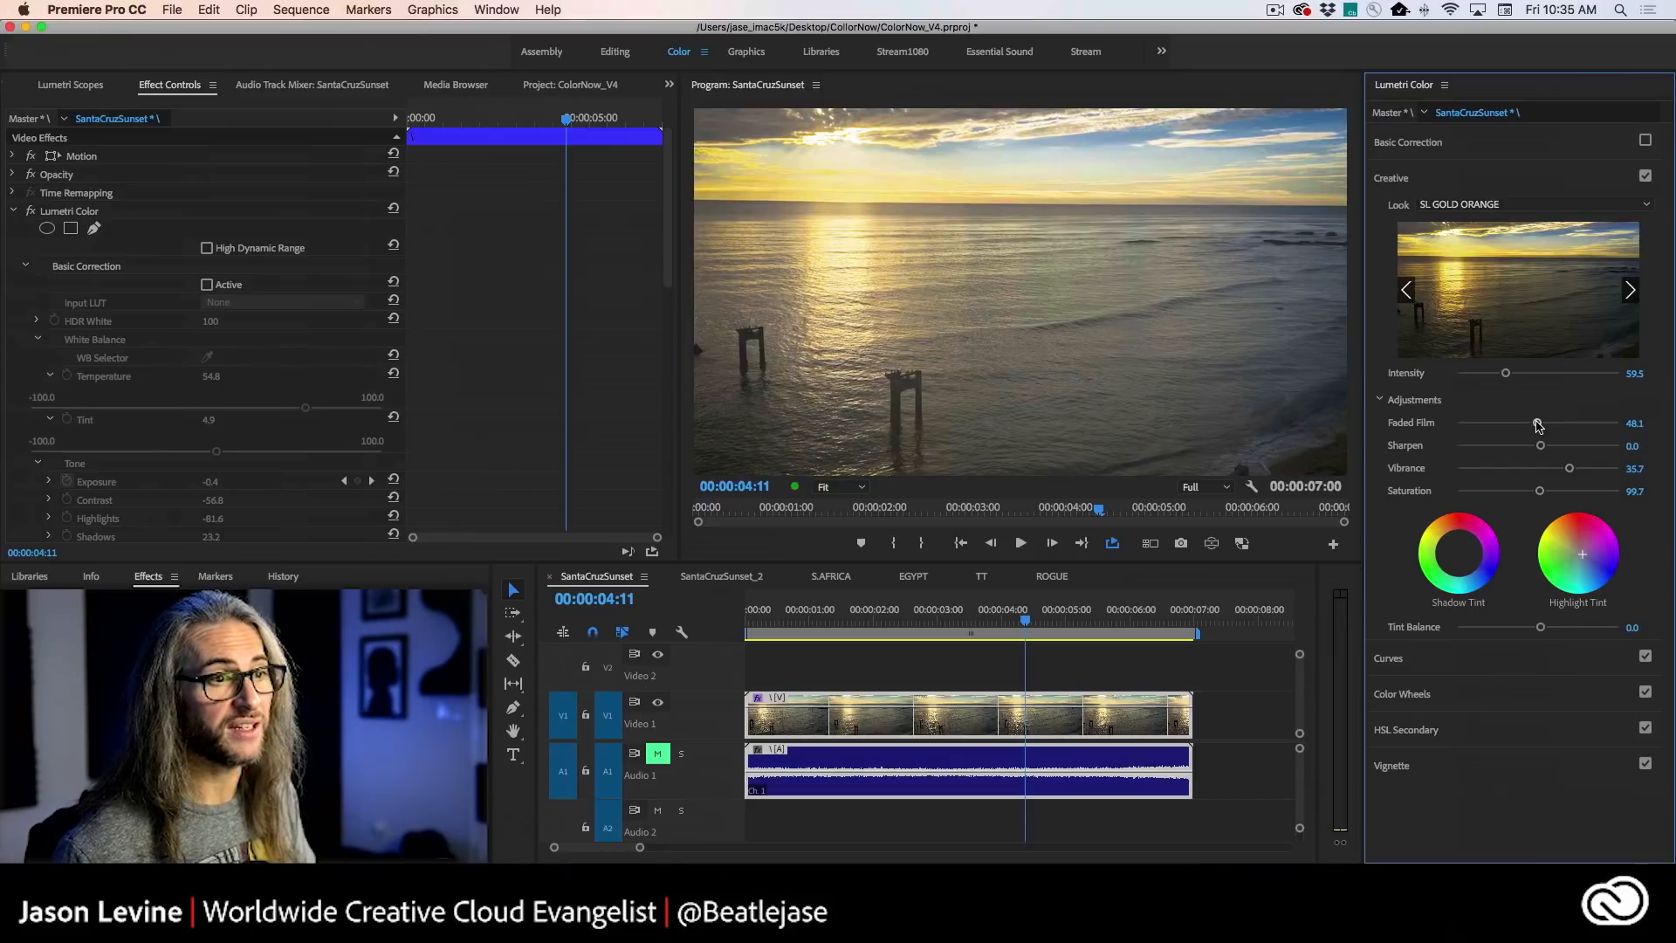
left_click_drag(1508, 377, 1522, 377)
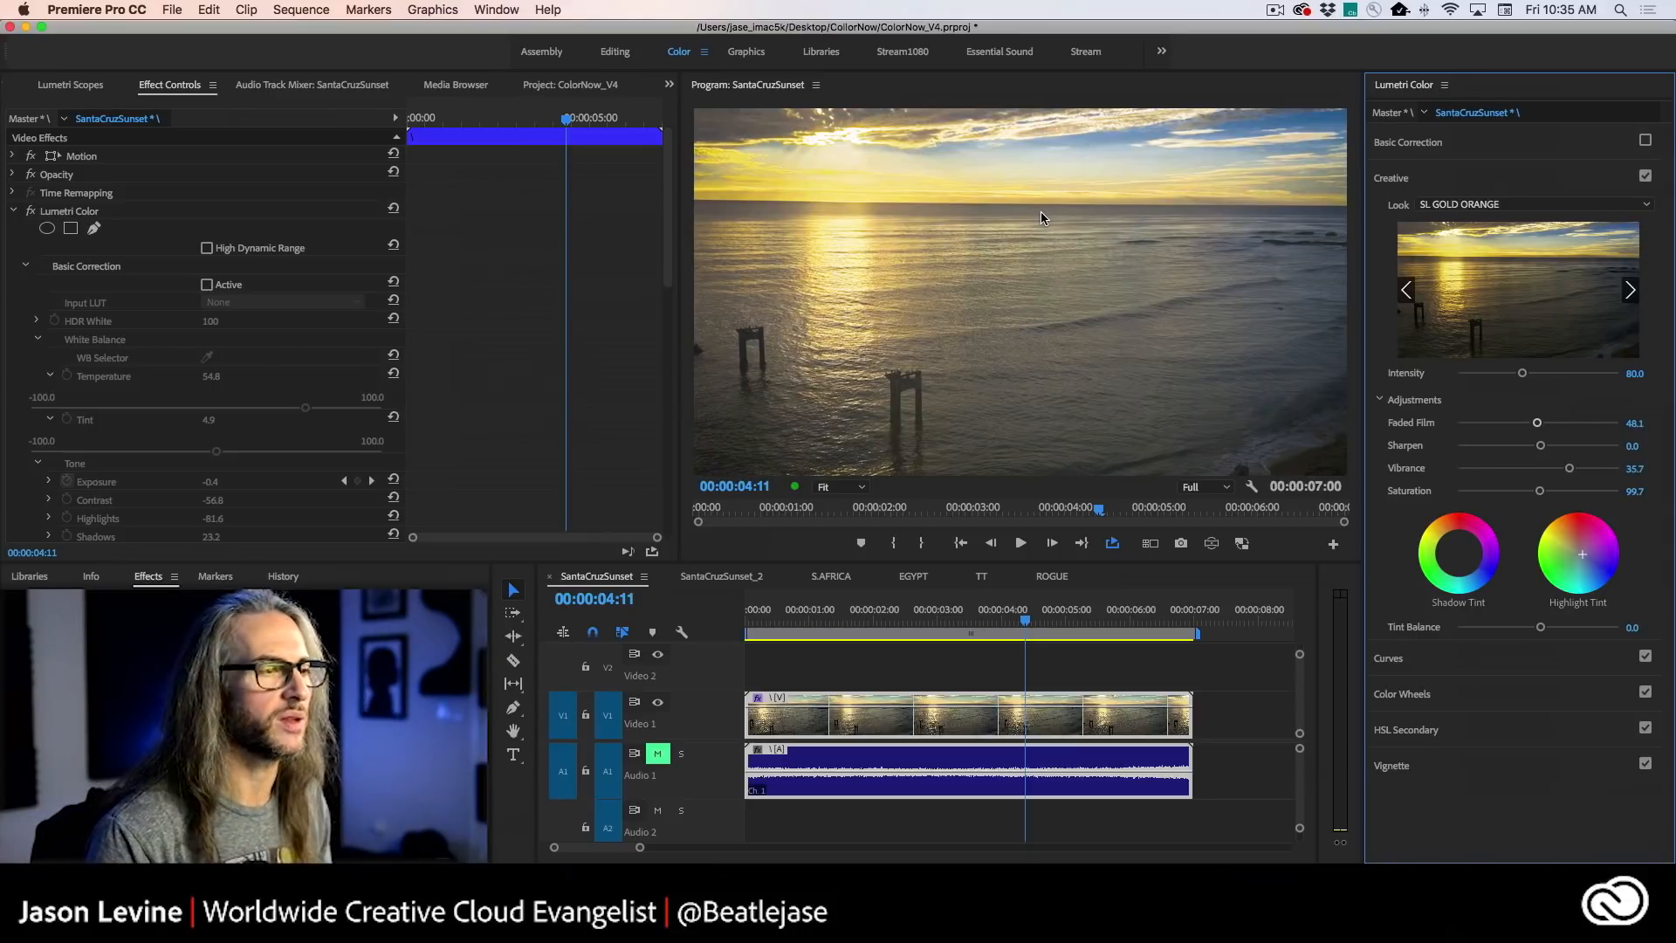
- Browse the neighbouring creative looks, apply SL GOLD RUSH LDR to the sunset clip, and set Vibrance to 36.2 and Saturation to 100.5
left_click(1629, 290)
left_click(1405, 290)
left_click(1558, 302)
left_click(1629, 290)
left_click(1540, 298)
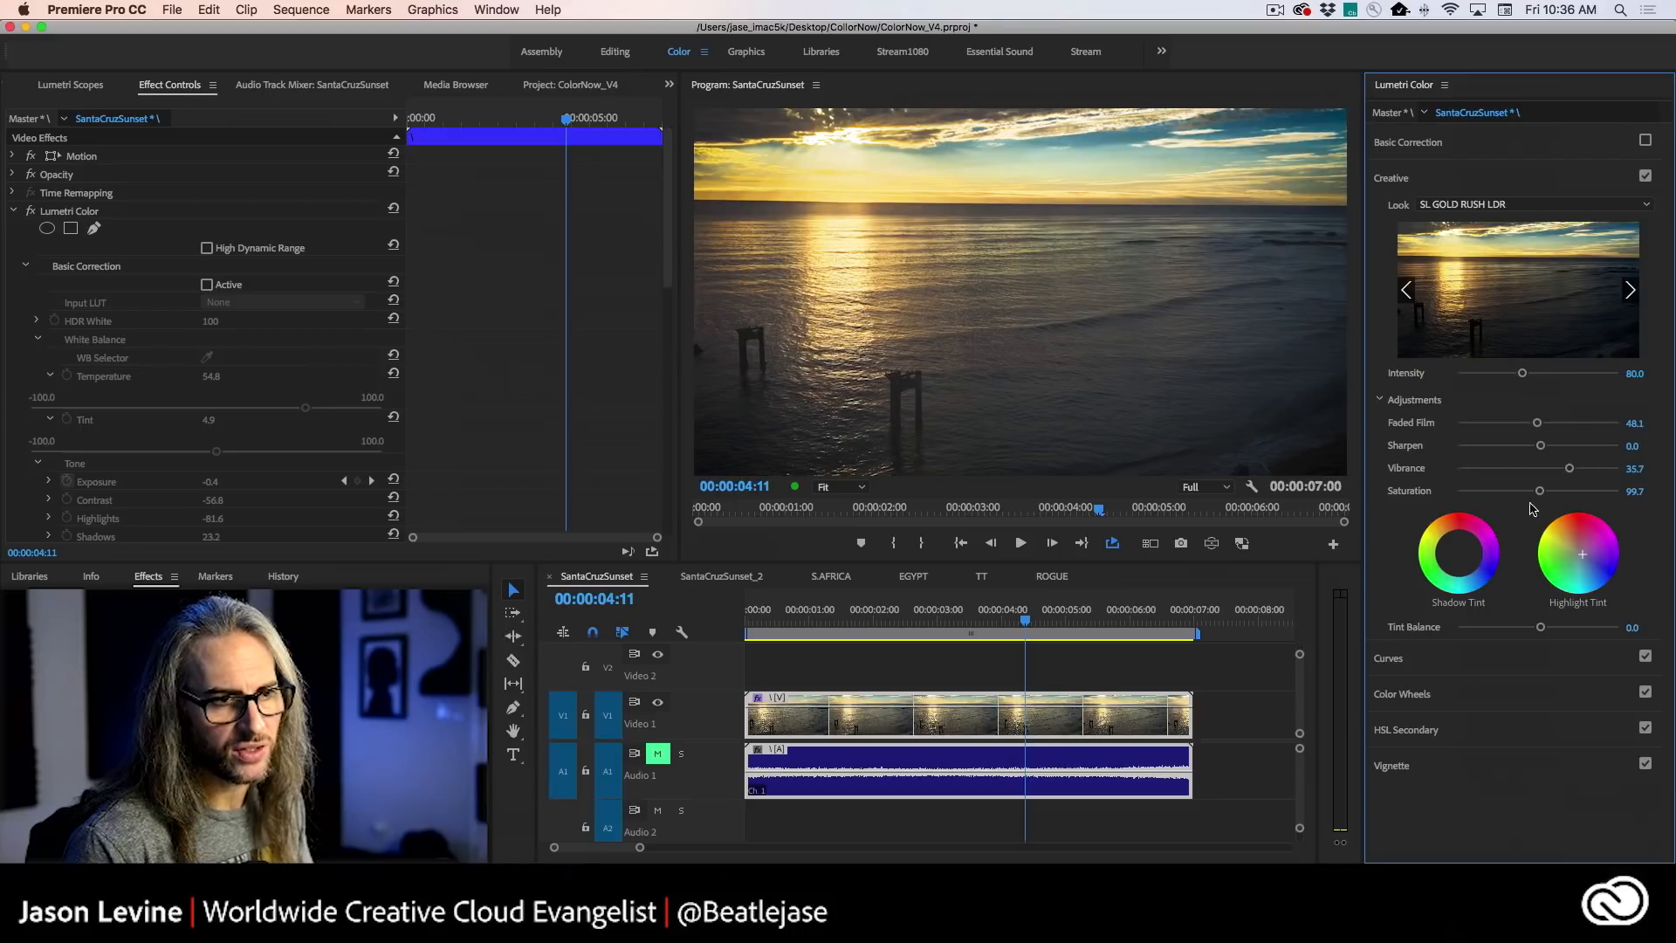
left_click_drag(1569, 471, 1538, 494)
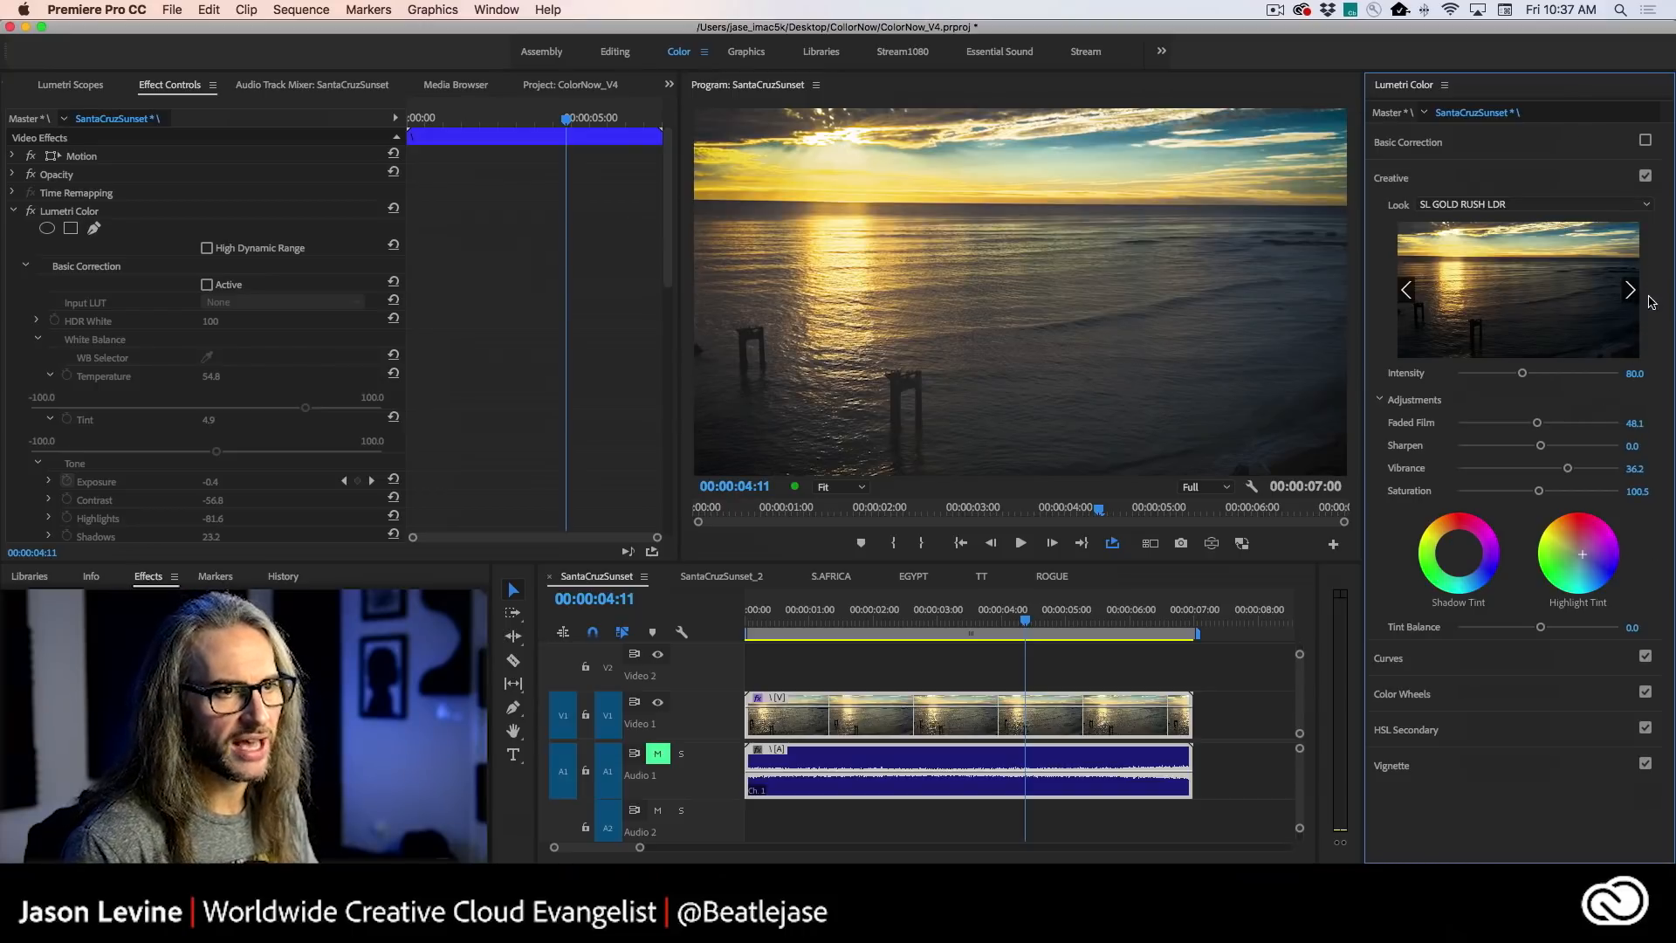
- Preview the looks following SL GOLD RUSH LDR and apply SL IRON HDR to the sunset clip
left_click(1632, 294)
left_click(1632, 293)
left_click(1631, 293)
left_click(1631, 292)
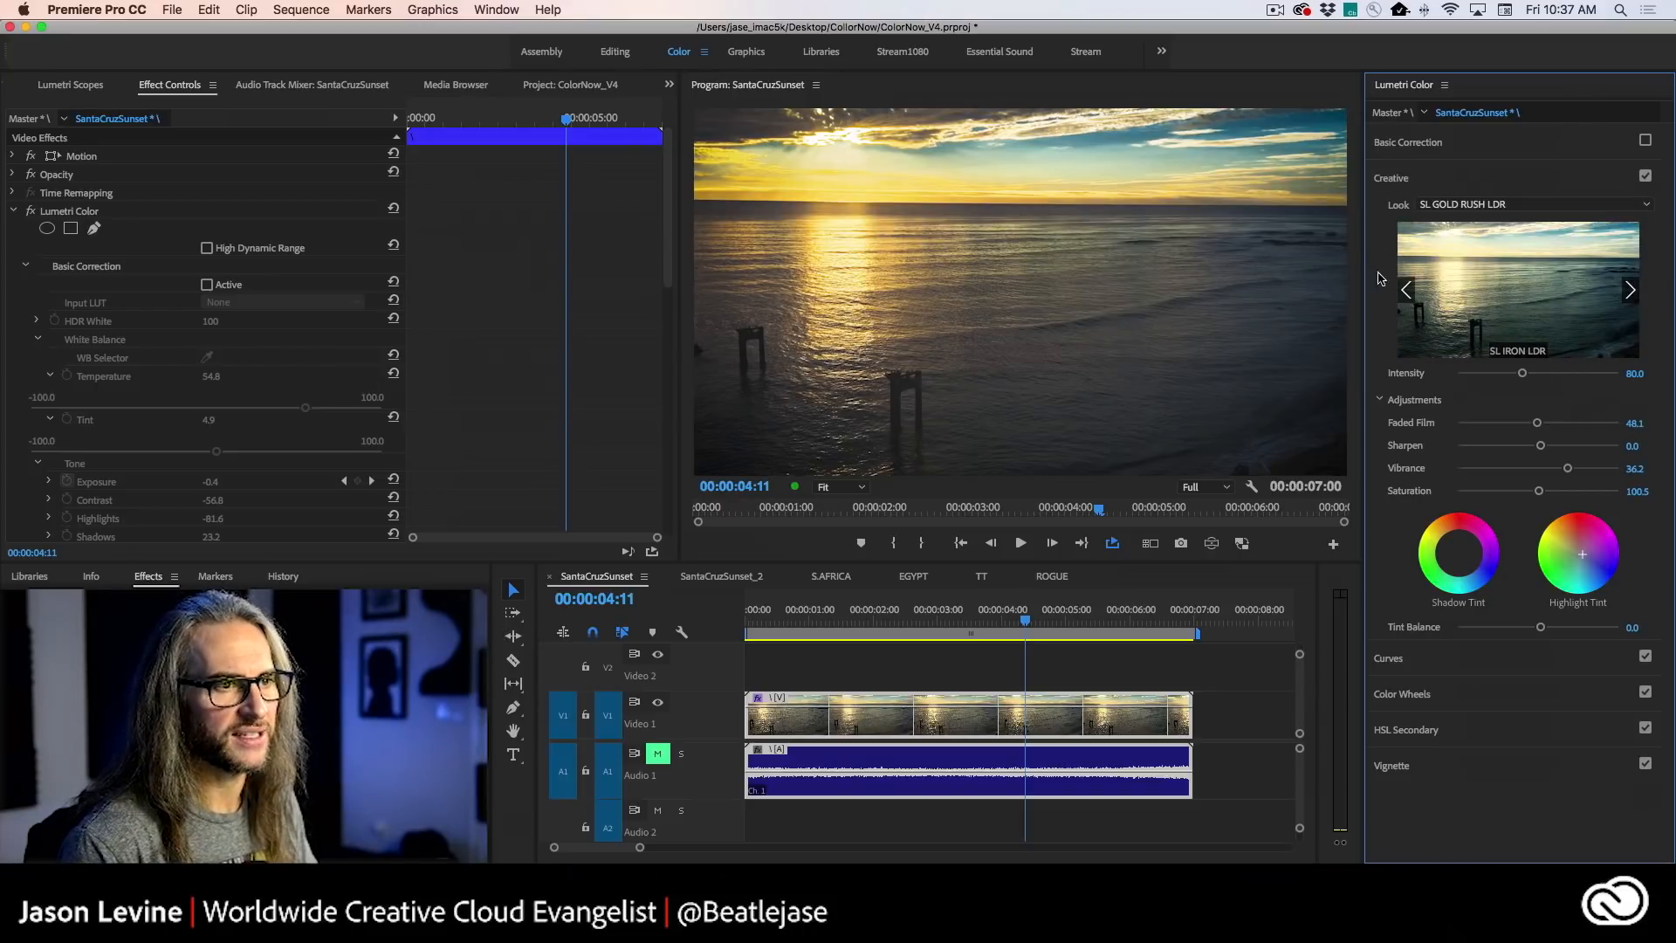
left_click(1407, 292)
left_click(1523, 297)
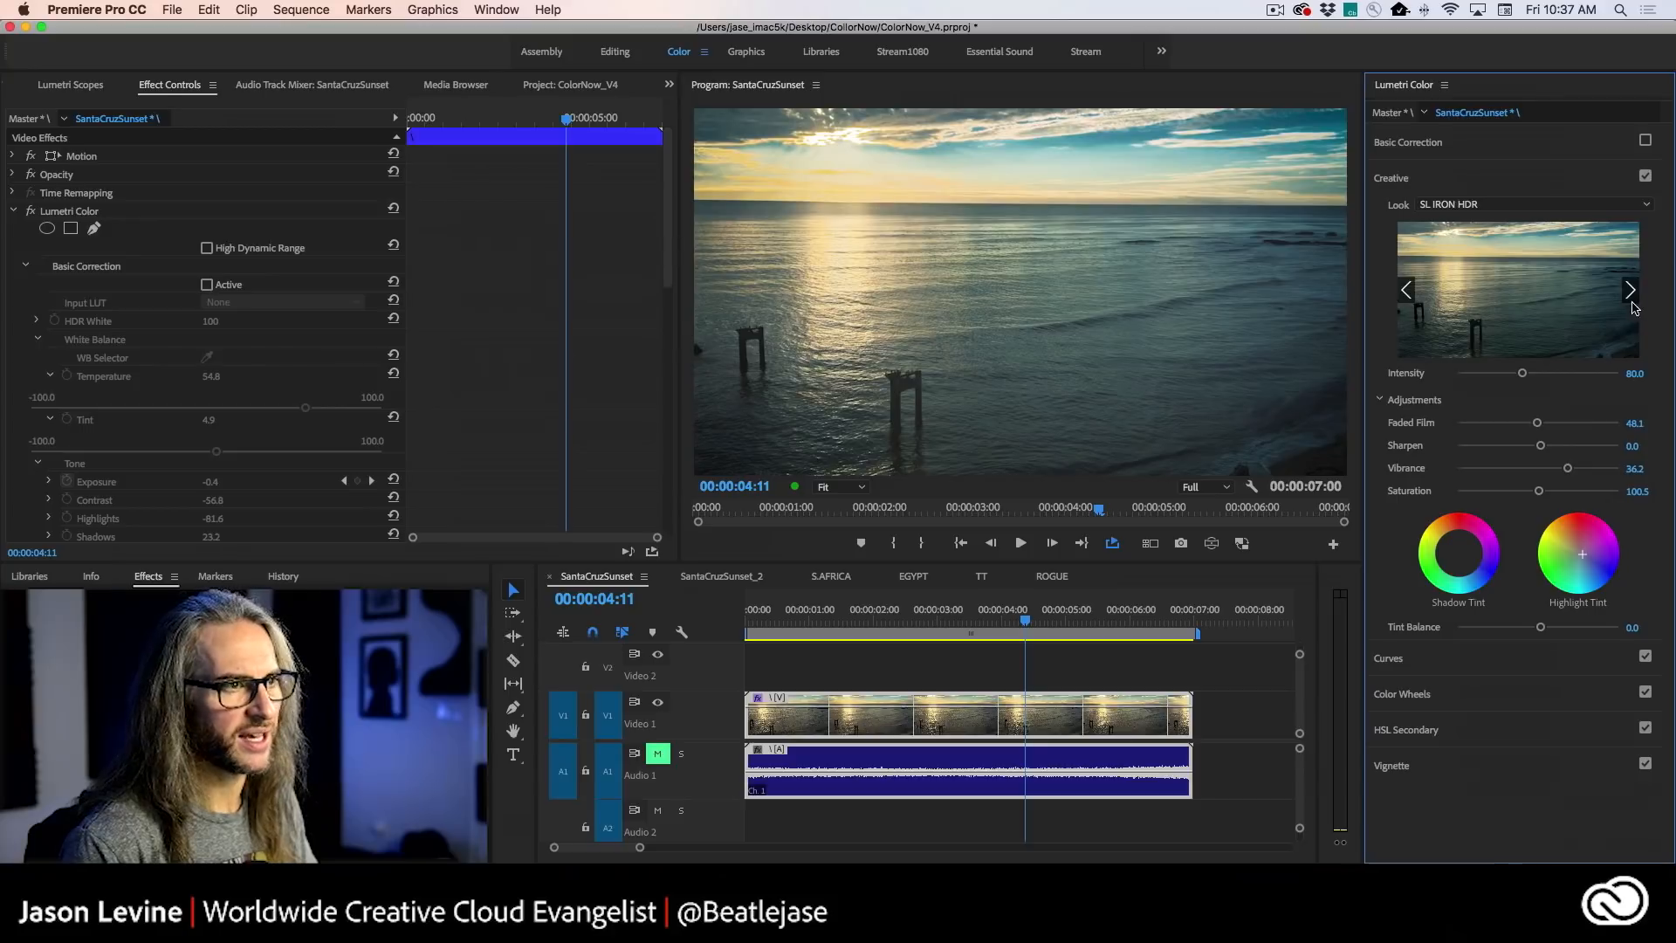
- Compare the sunset frame with the whole Lumetri Color effect toggled off and on
left_click(31, 212)
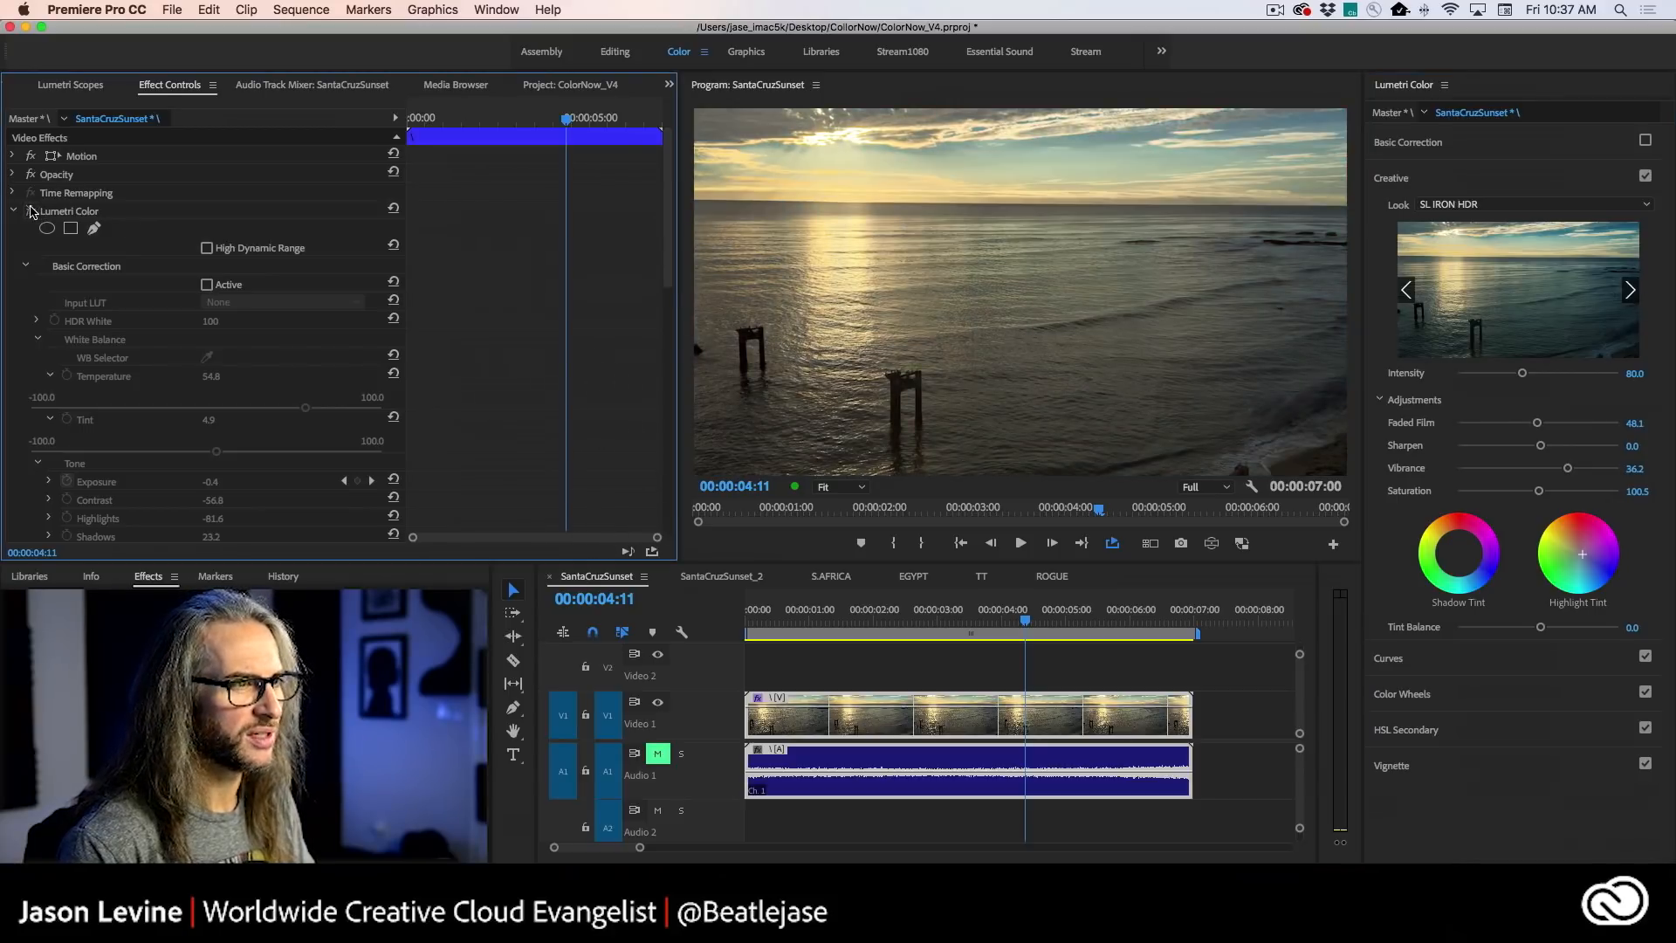
left_click(31, 211)
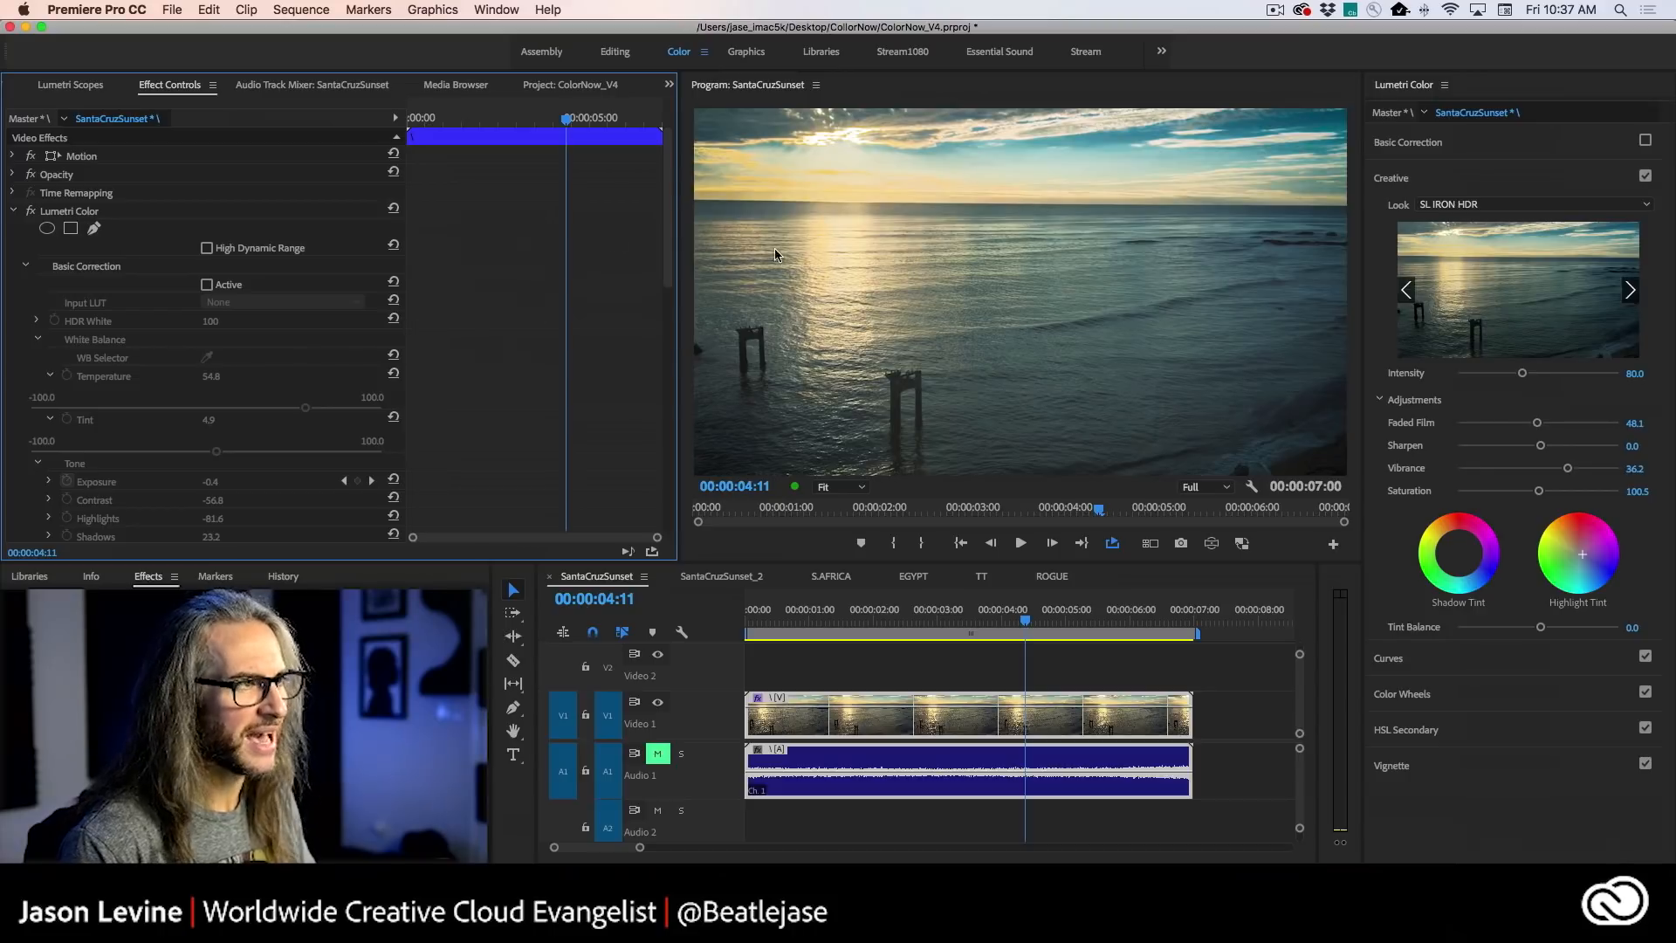
left_click(30, 211)
left_click(31, 211)
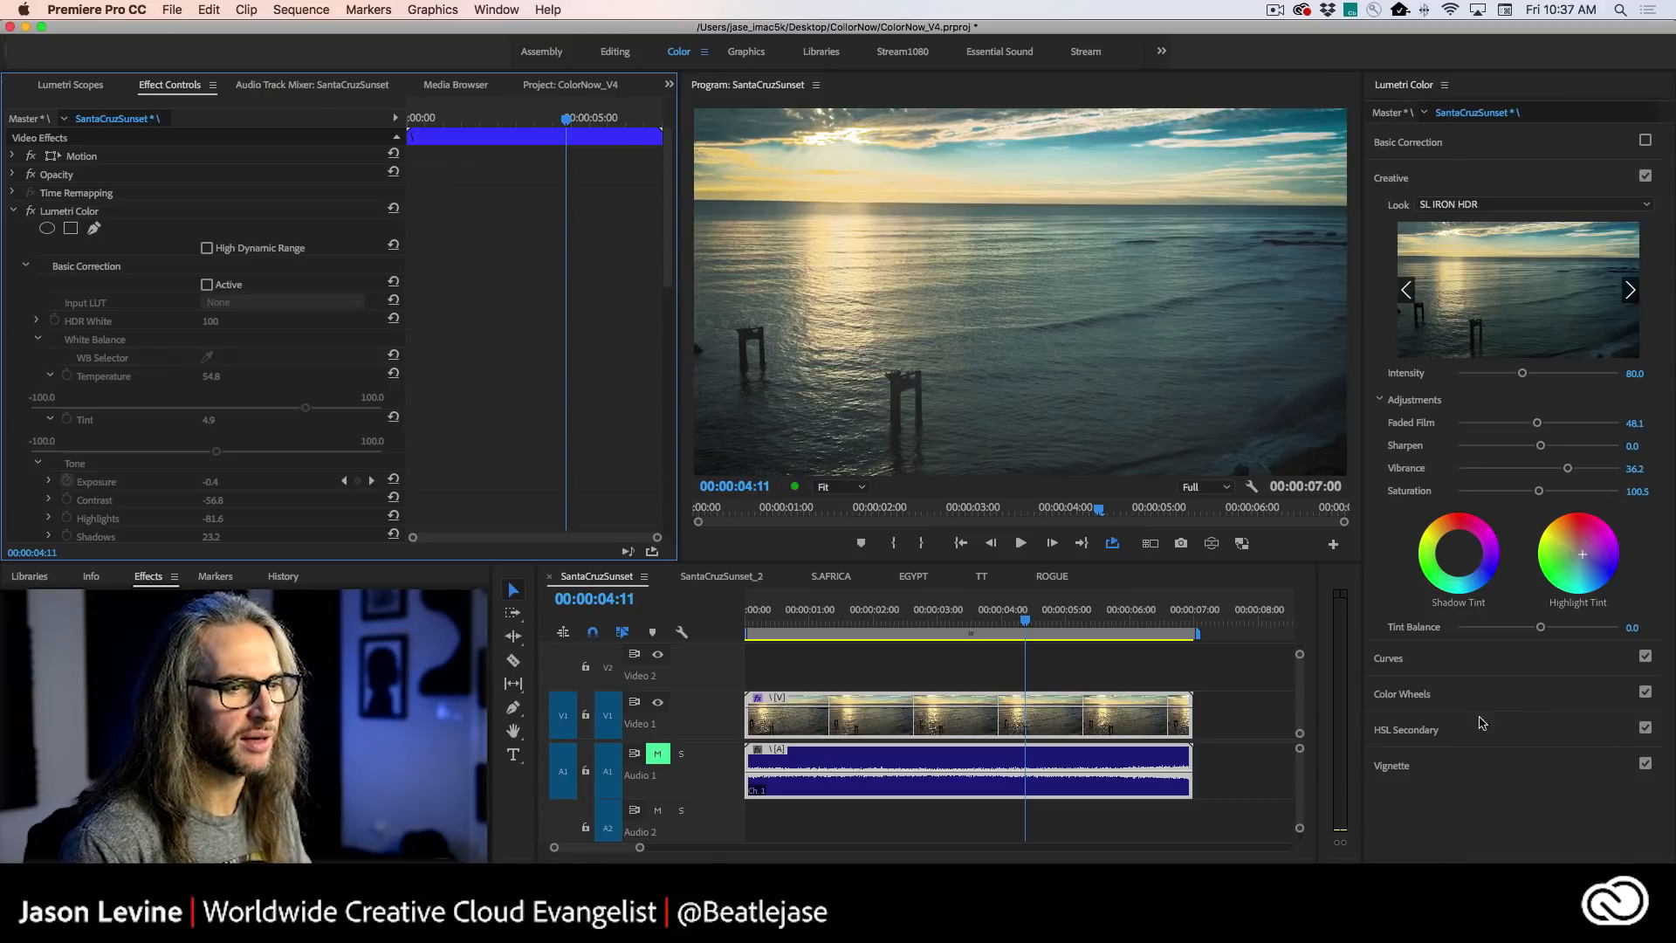
- Compare the sunset frame with the Vignette adjustment toggled off and on, and return to the Creative settings
left_click(1560, 767)
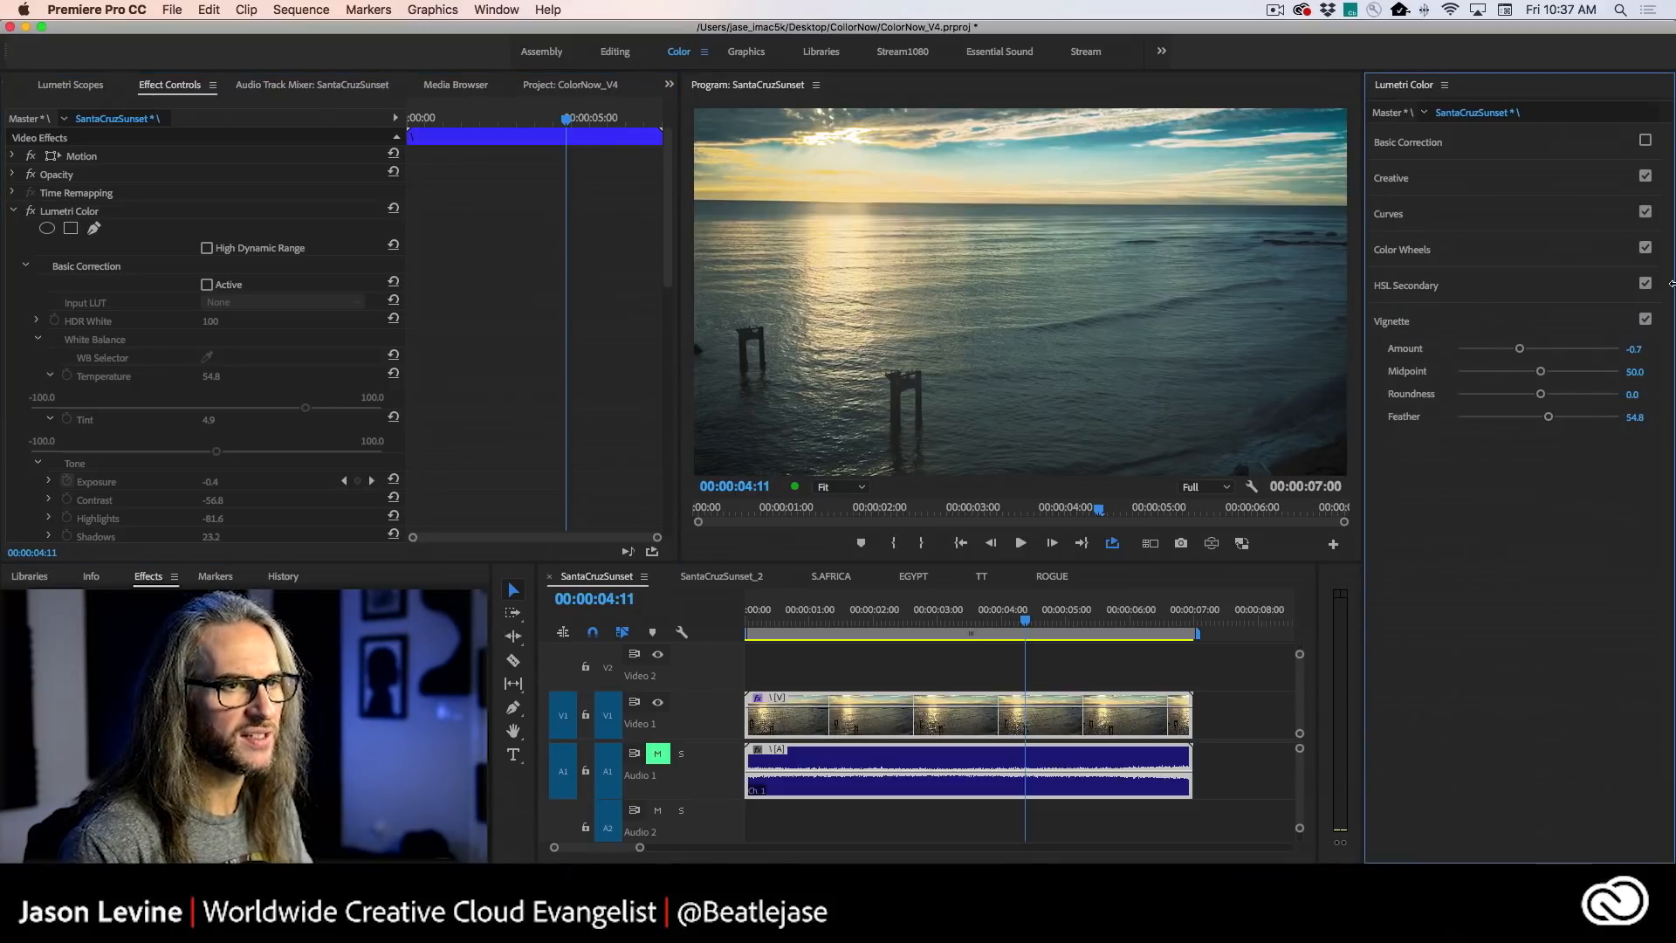
left_click(1645, 319)
left_click(1645, 320)
left_click(1646, 320)
left_click(1645, 320)
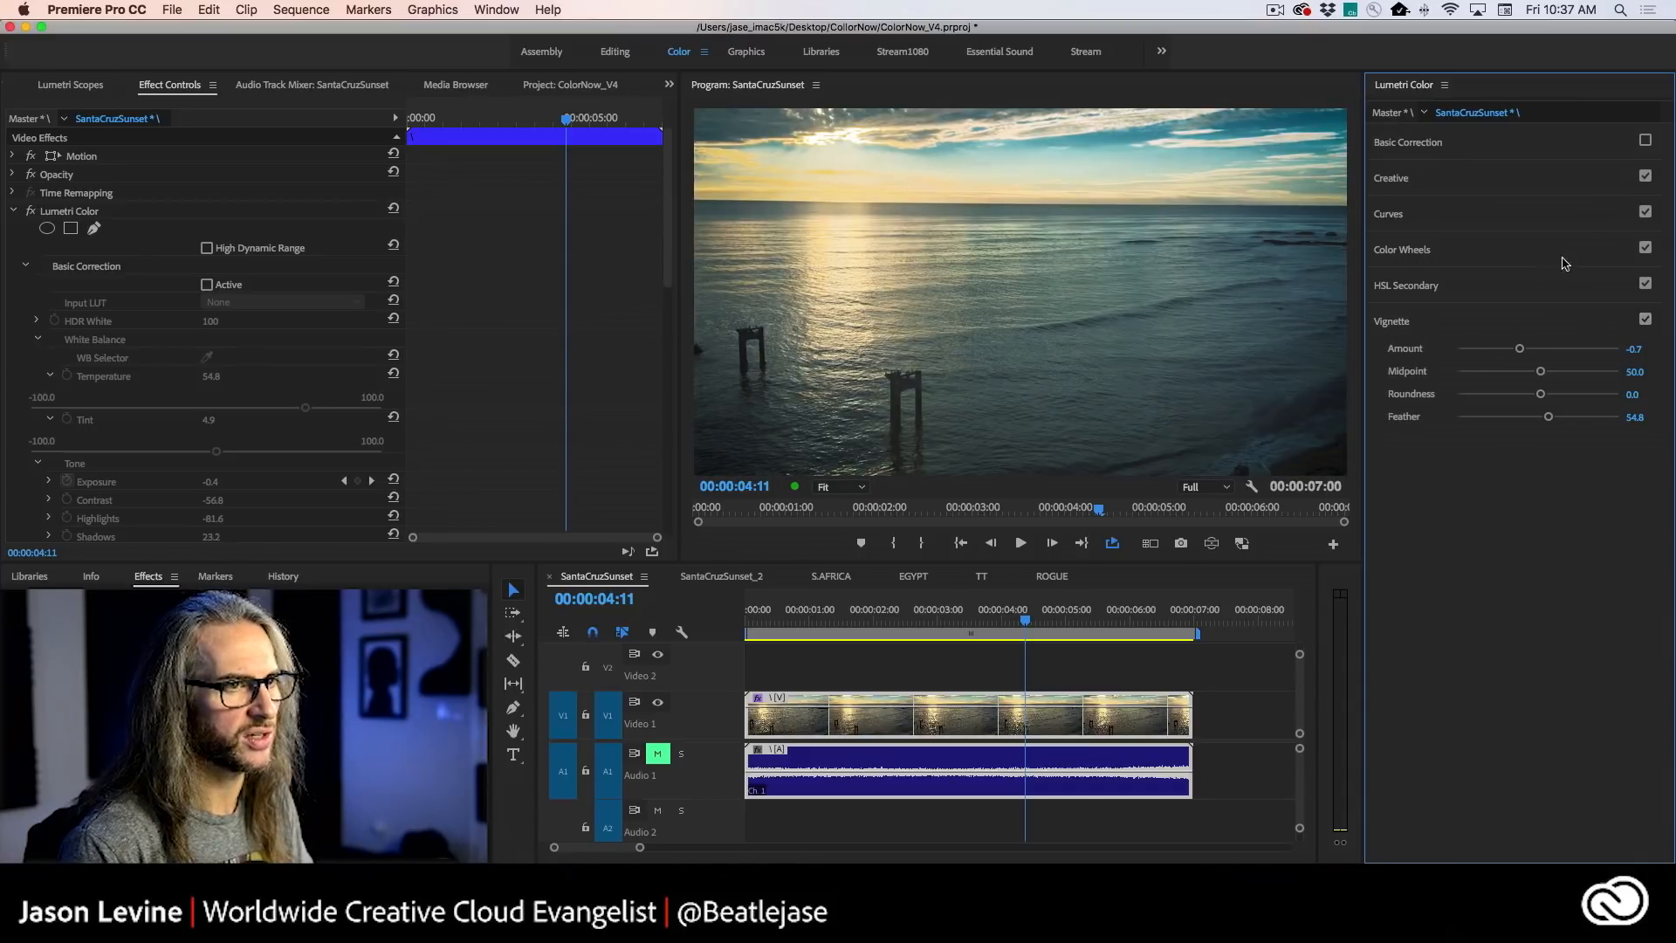
left_click(1475, 180)
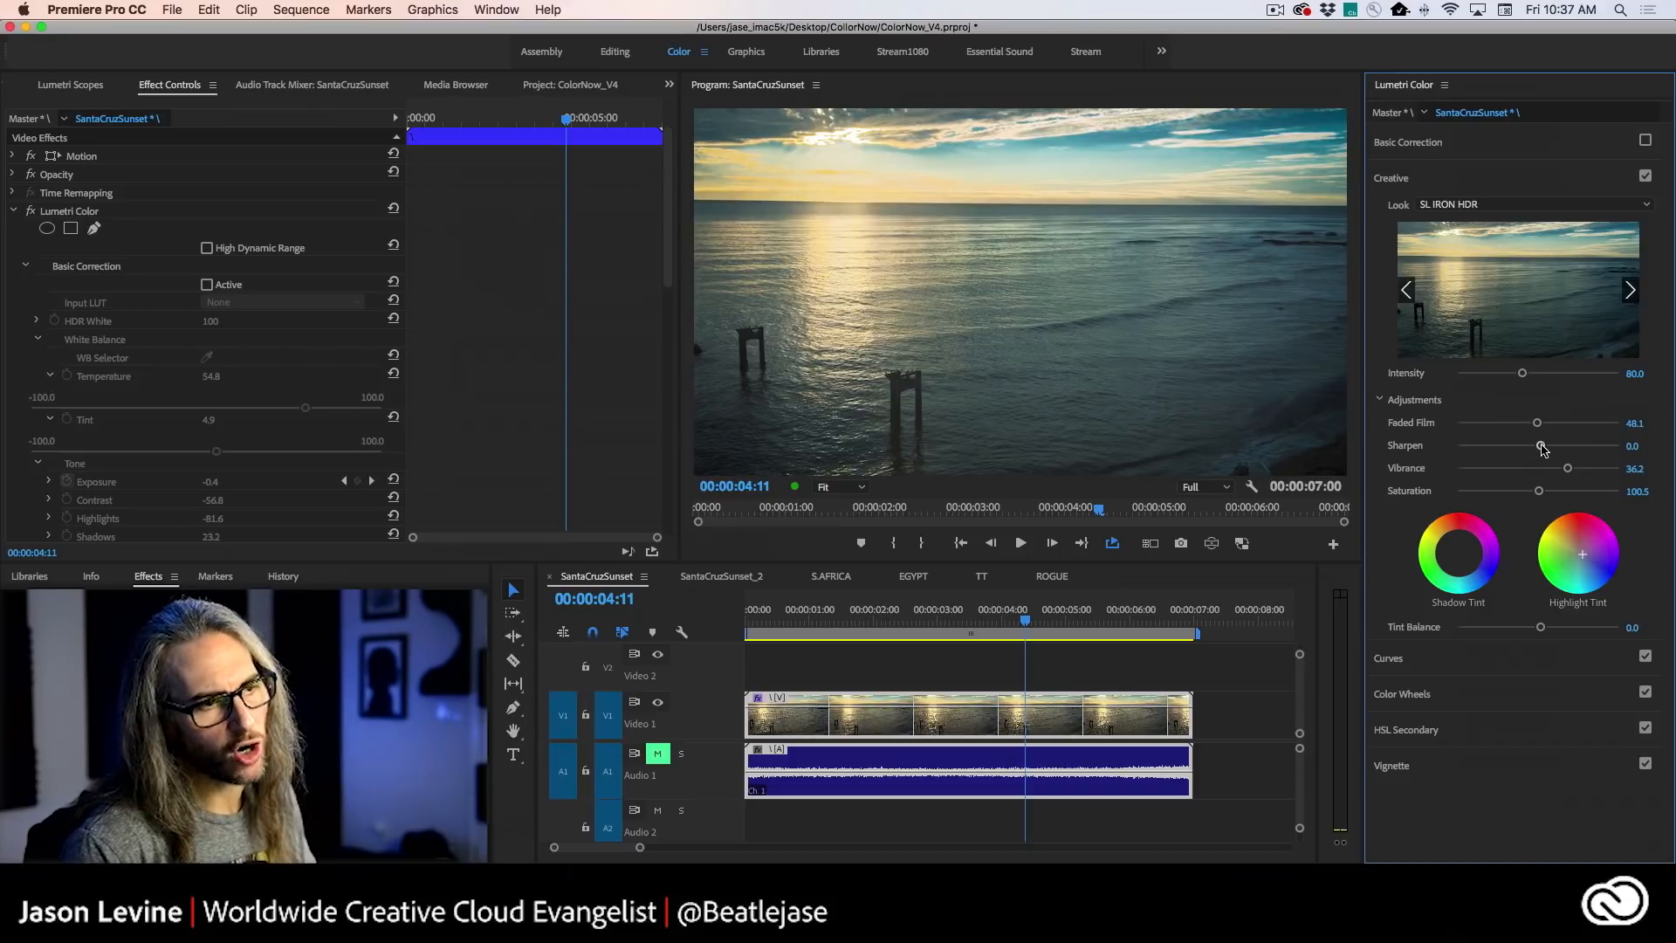
- Switch to the S.AFRICA sequence and play its elephant clip up to the close-up
left_click(831, 577)
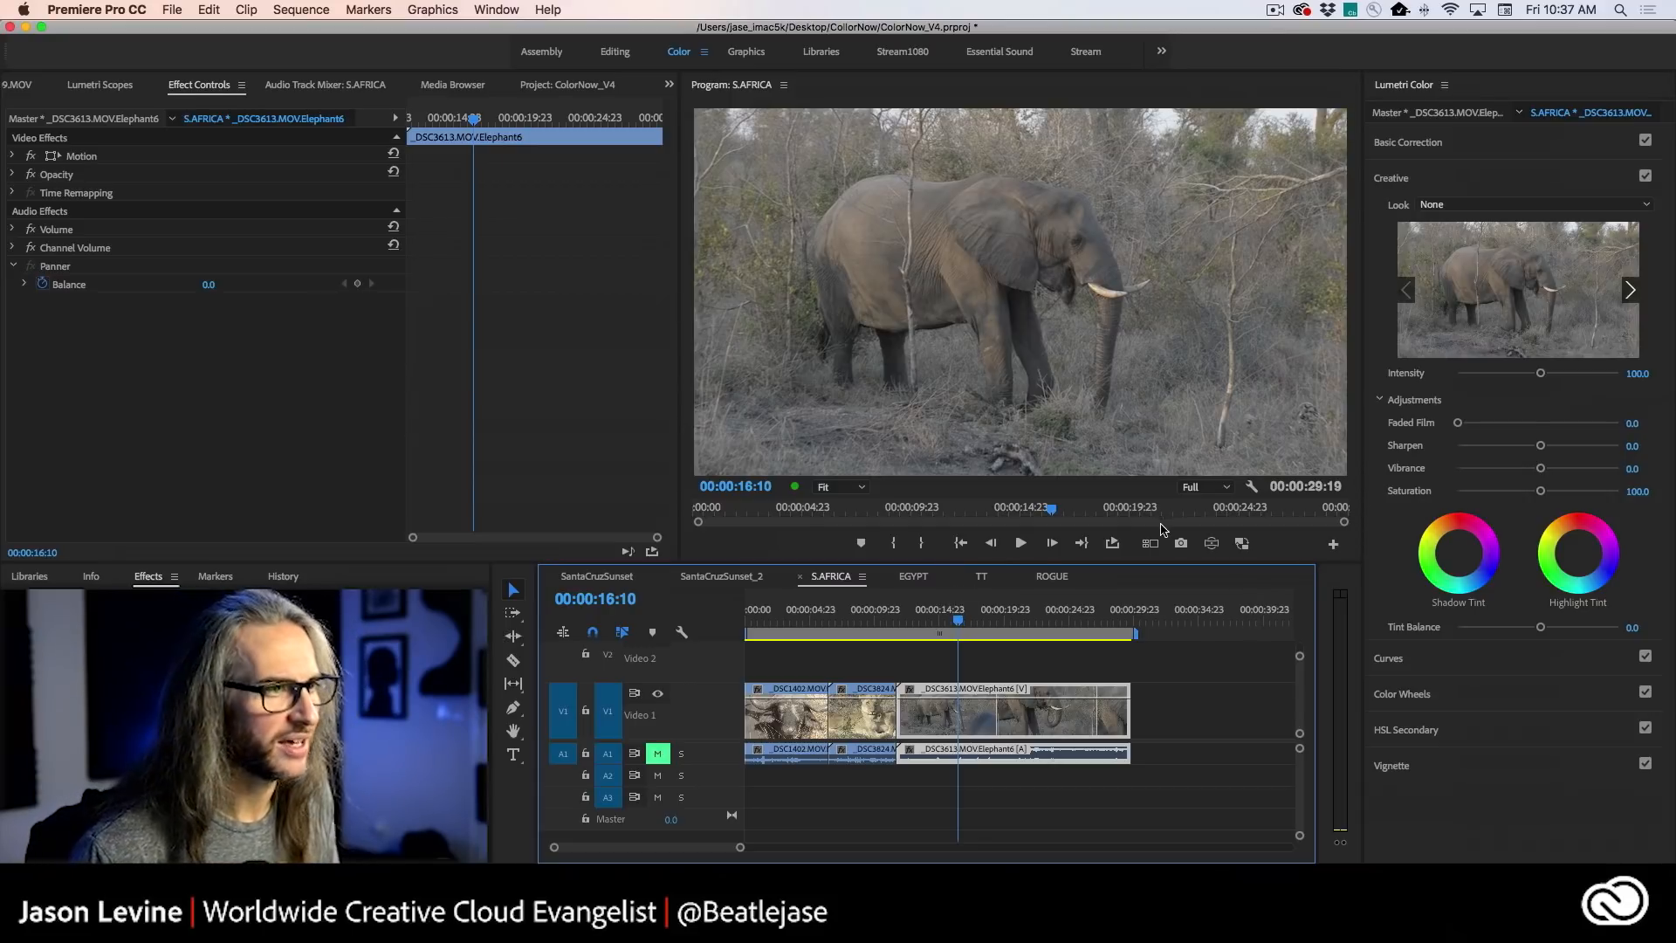
key("space")
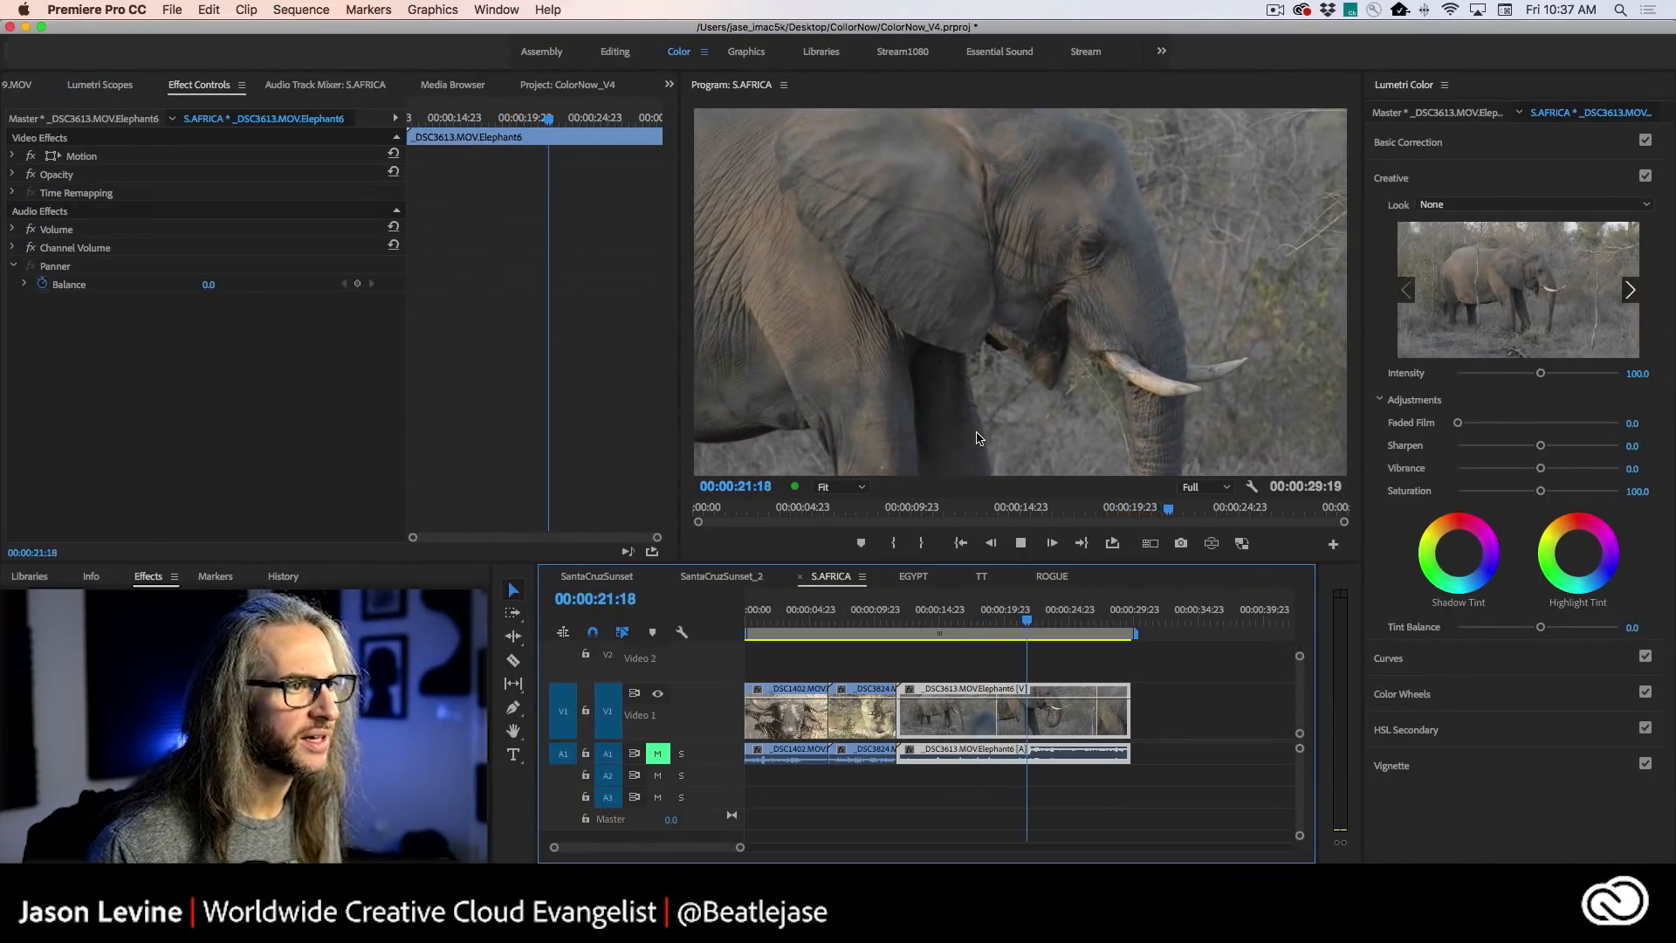
key("space")
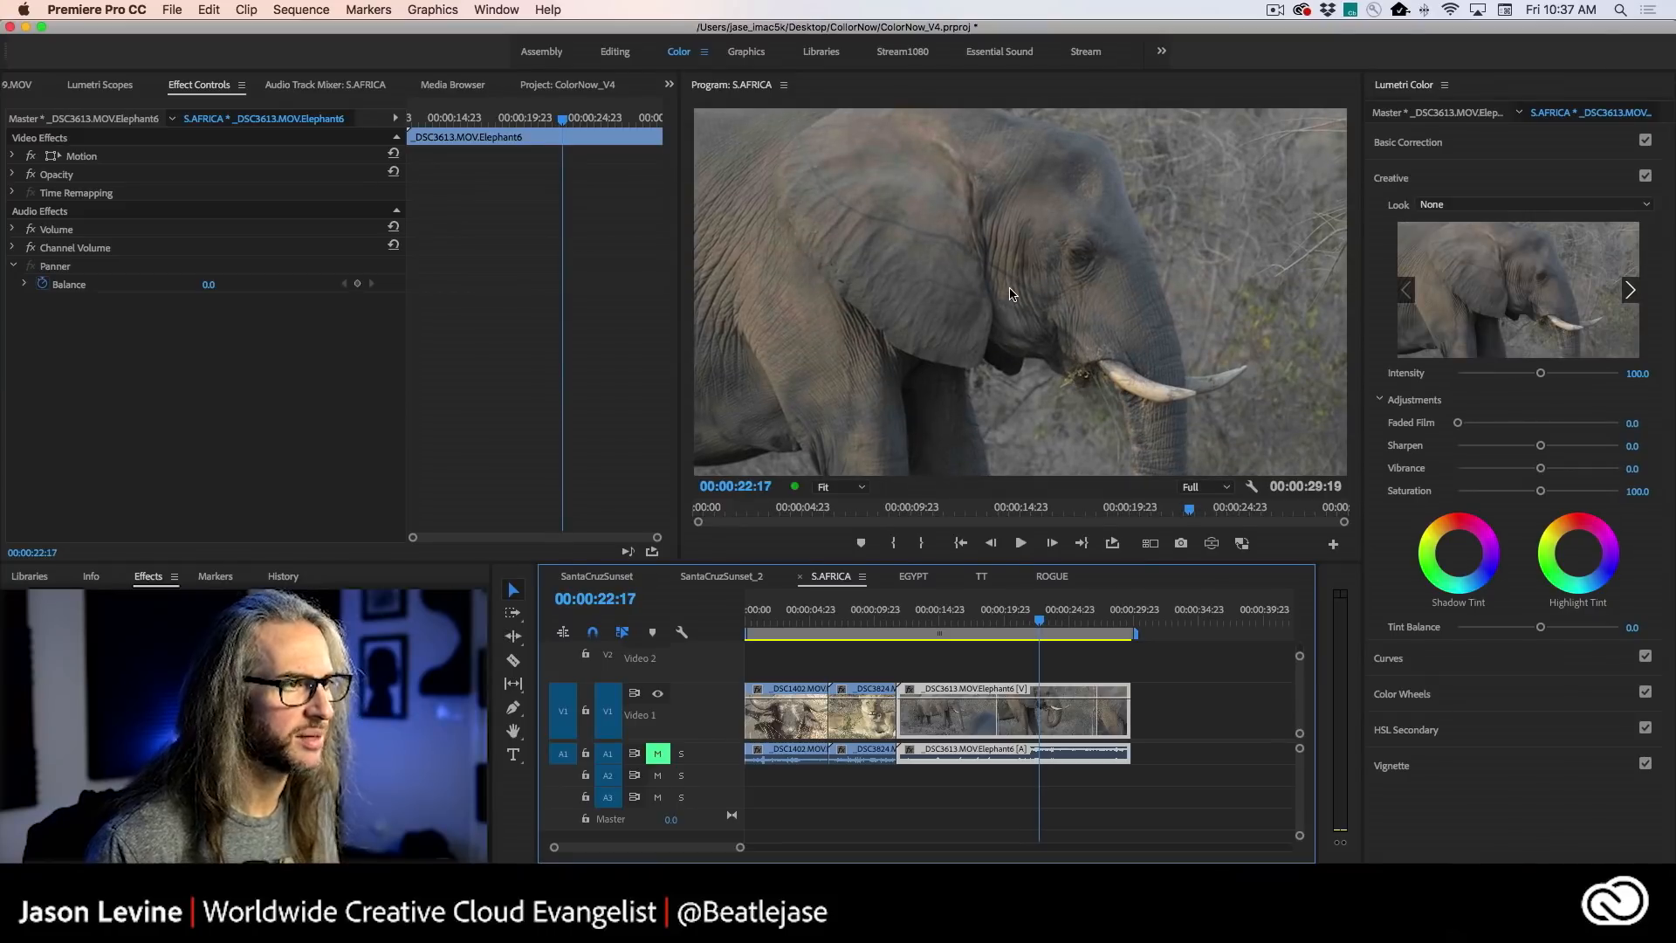
- Examine the sharpness of the elephant close-up frame by frame in an enlarged program view
key("grave")
key("Right")
key("Right")
key("Right")
key("Right")
key("Right")
key("Right")
key("Right")
key("Right")
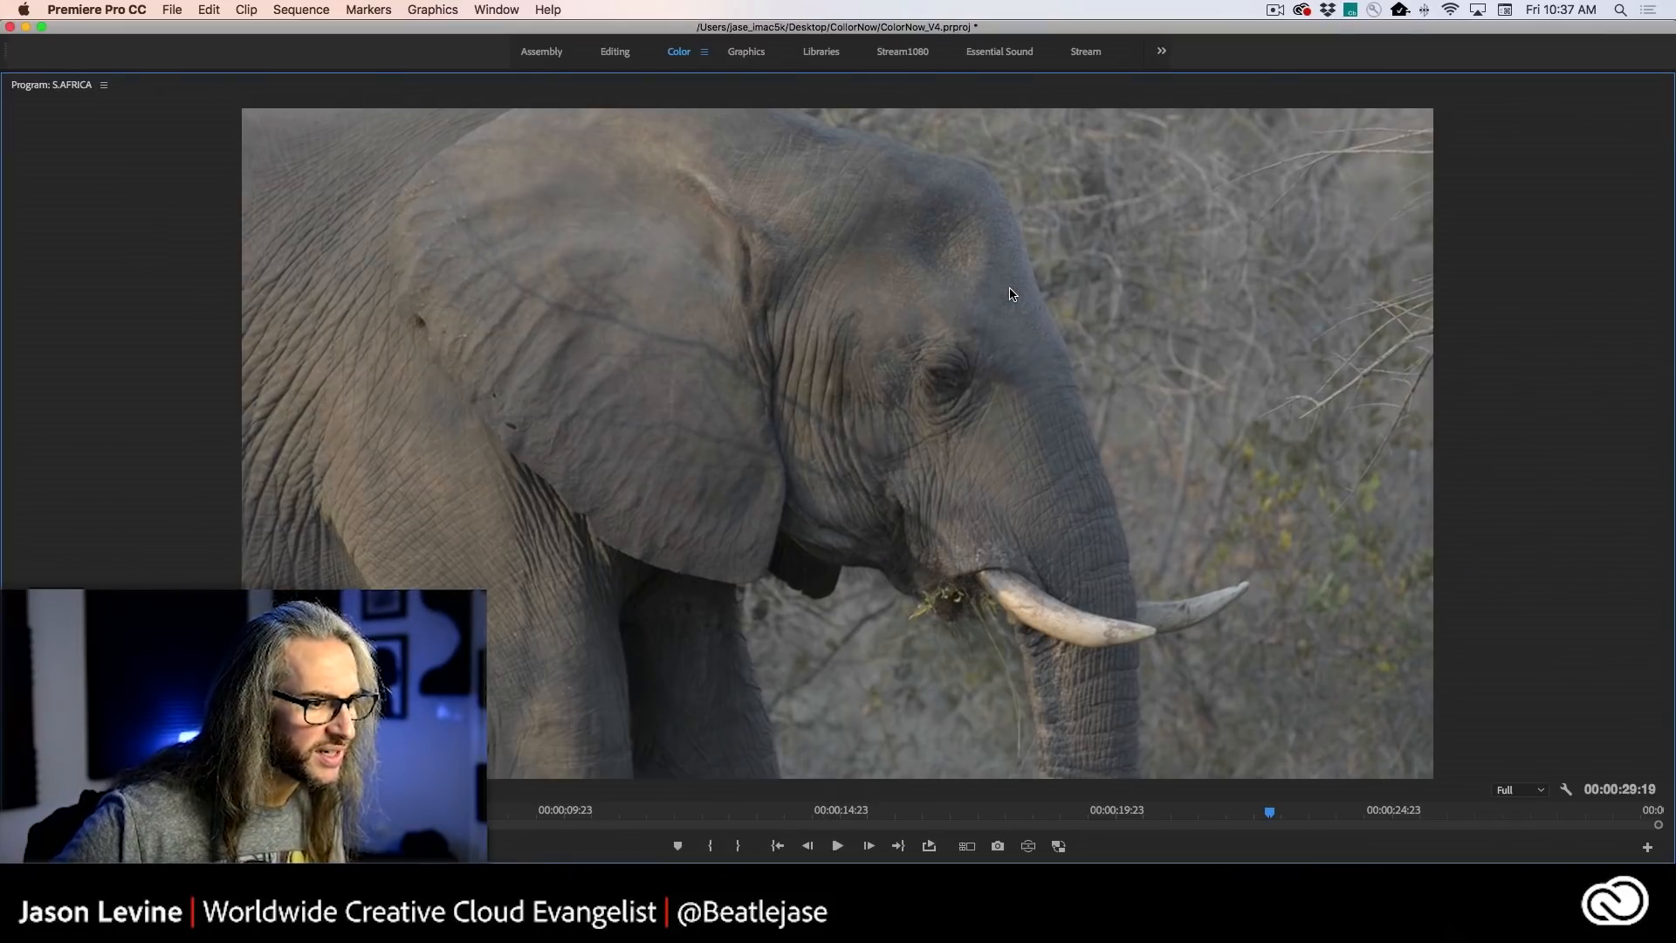
key("Left")
key("Left")
key("Left")
key("Left")
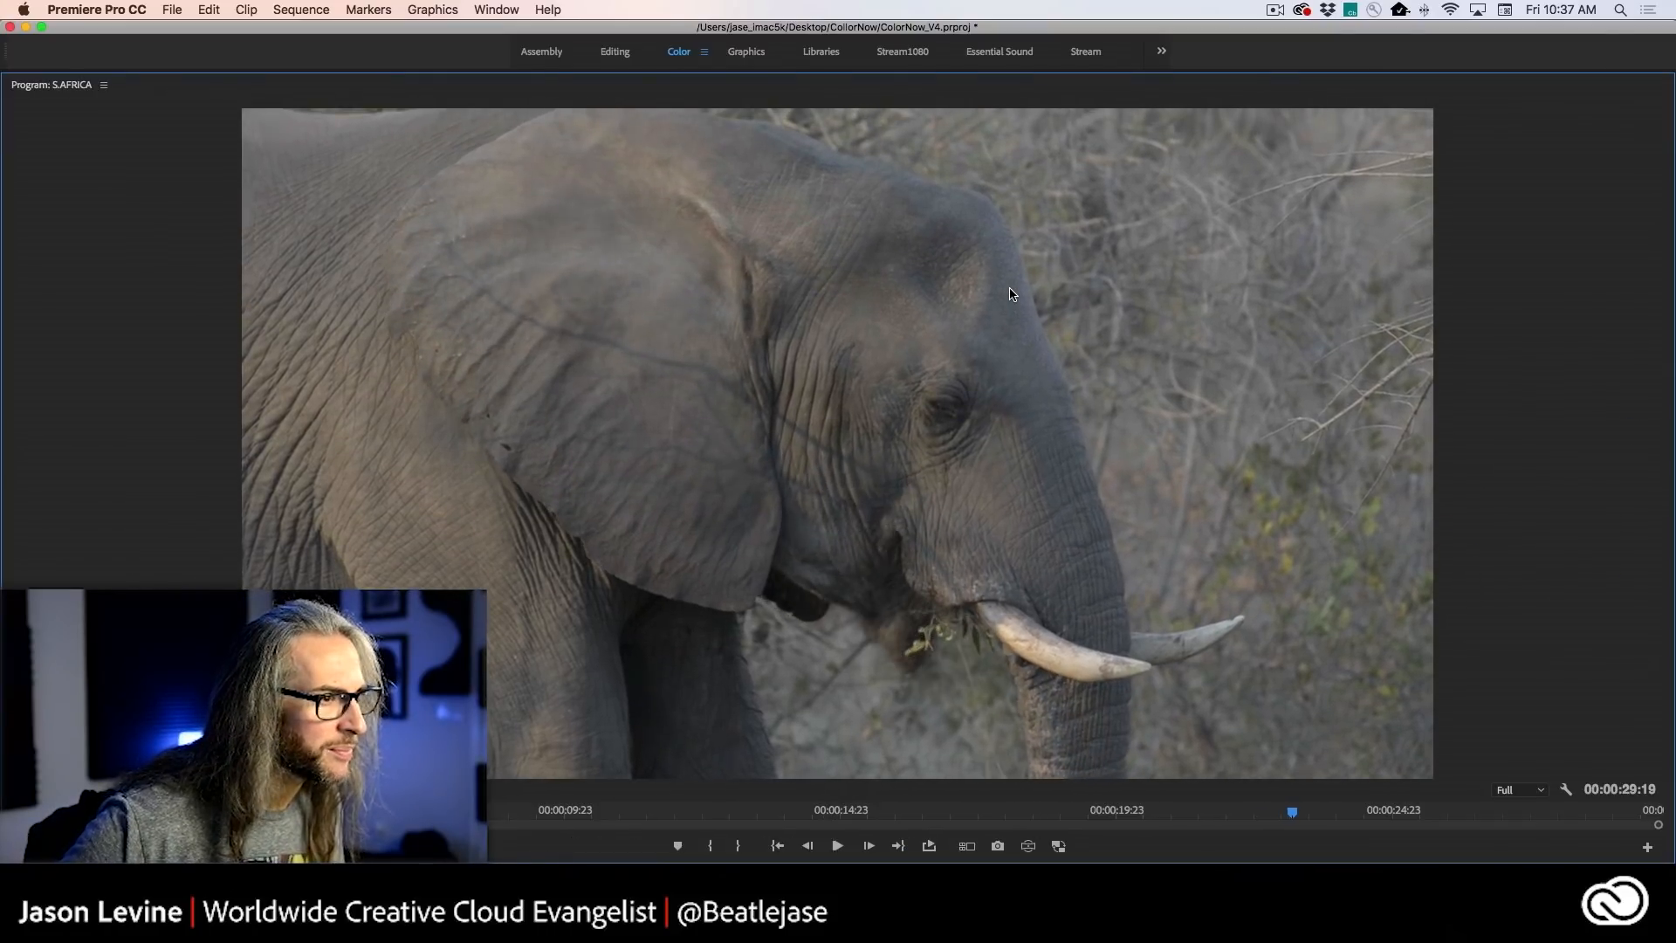
key("Left")
key("Left")
key("Left")
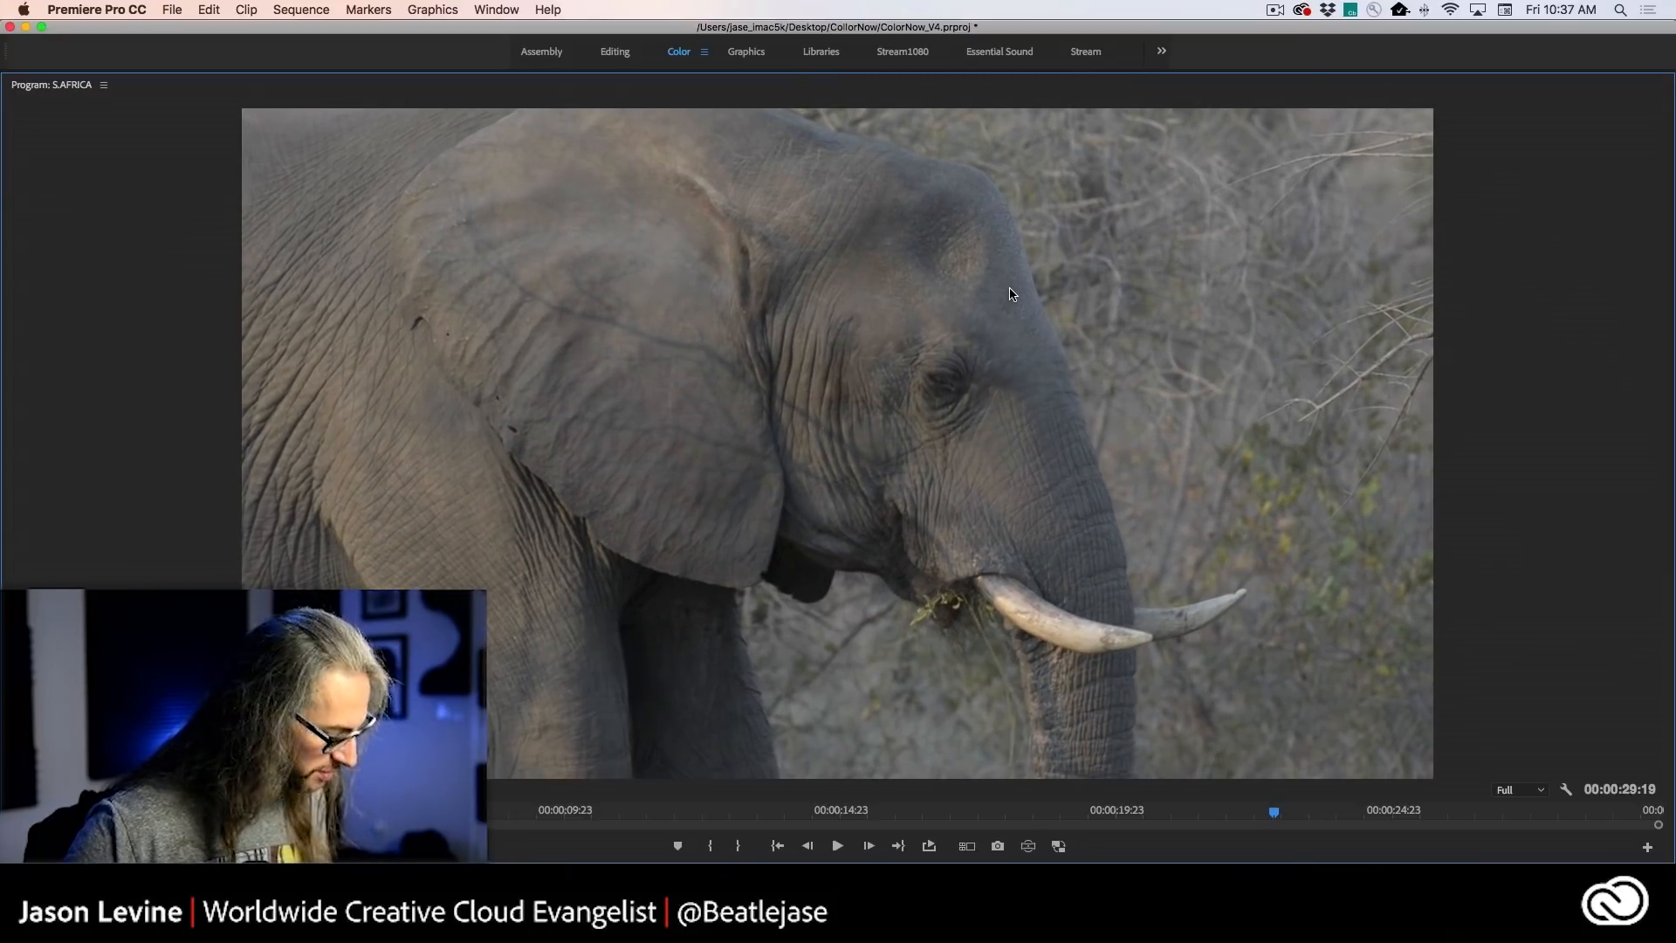
key("grave")
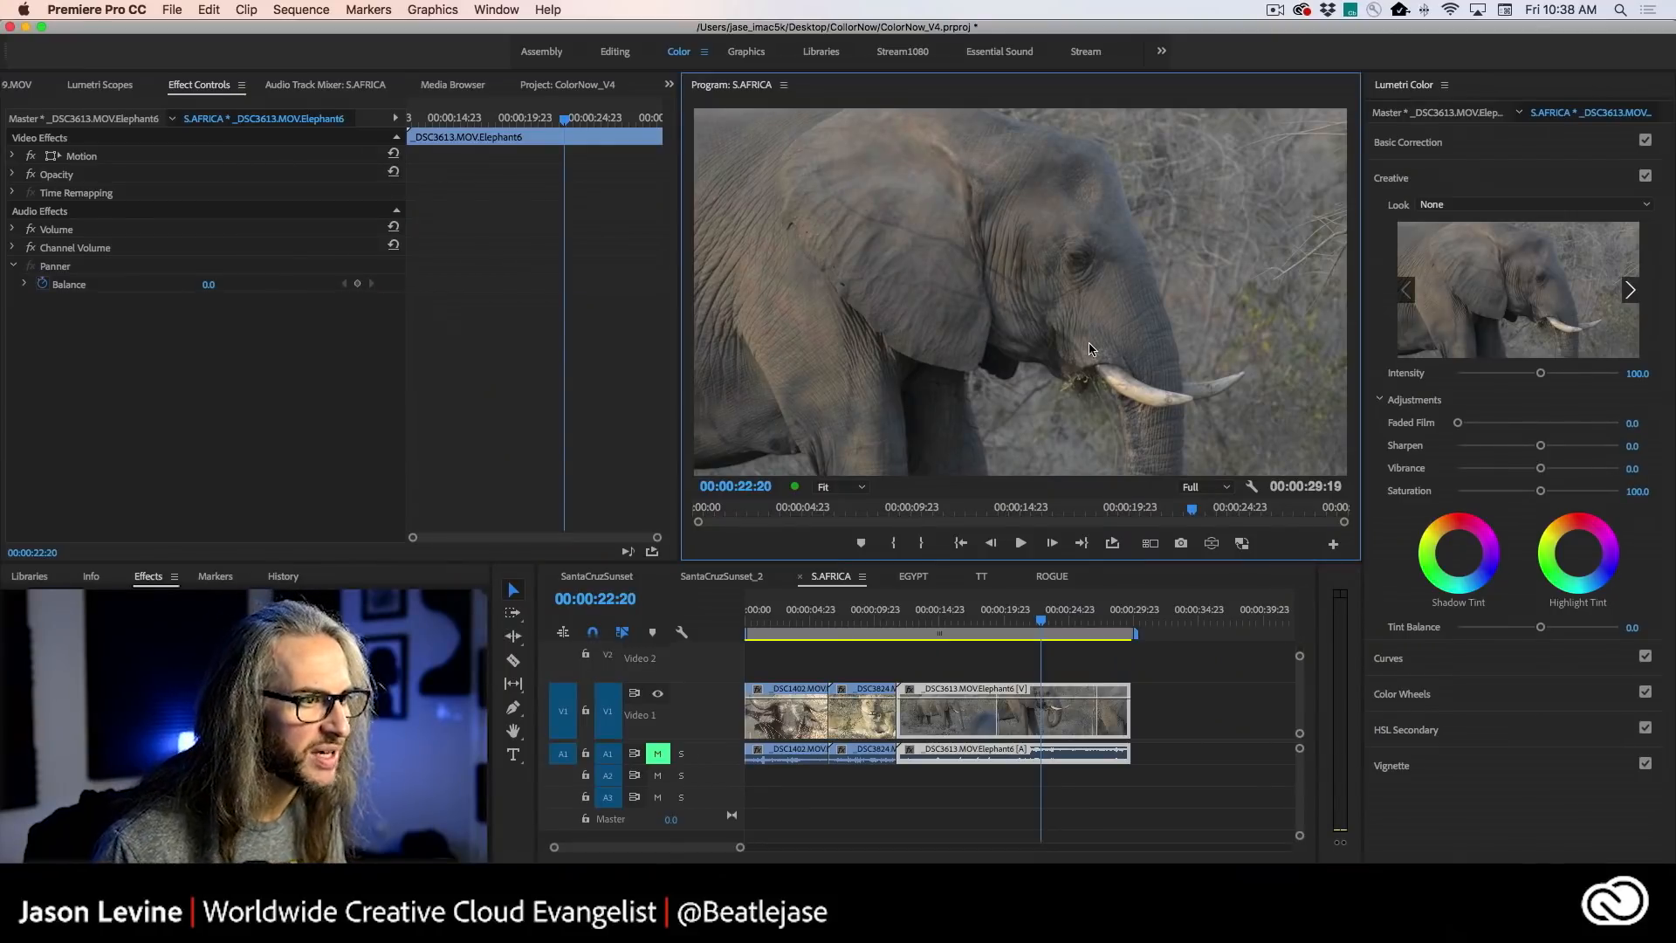
- Move the playhead to 00:00:24:00 in the elephant close-up and examine the surrounding frames enlarged
left_click_drag(1043, 622, 1061, 626)
key("Left")
key("Left")
key("Left")
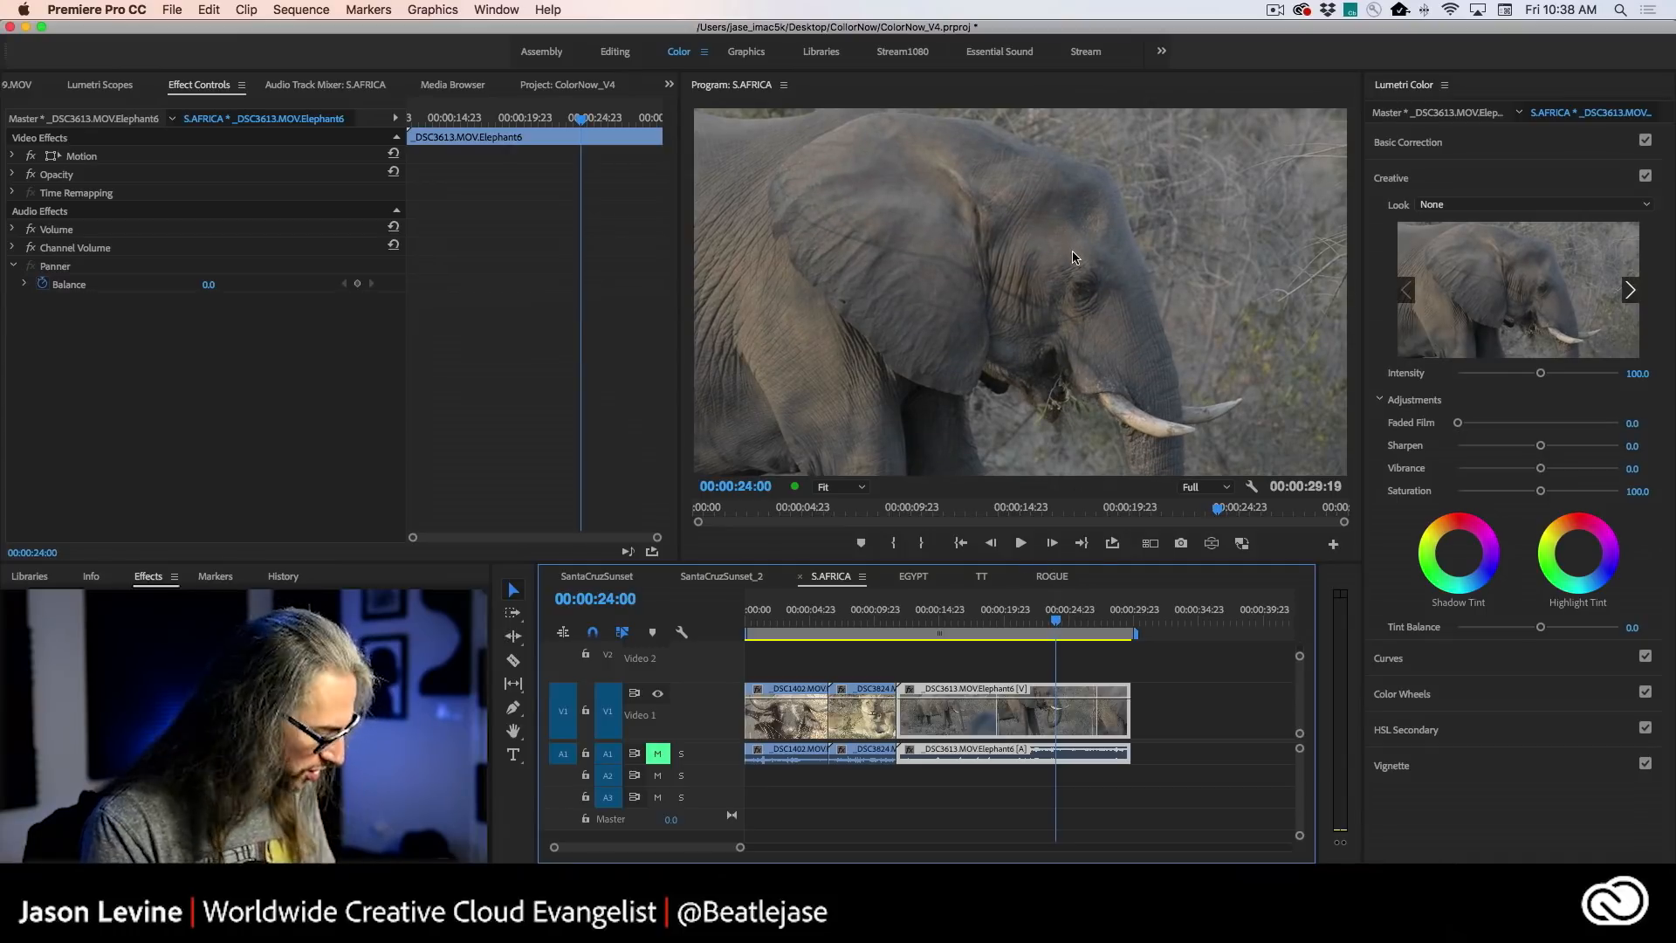
key("grave")
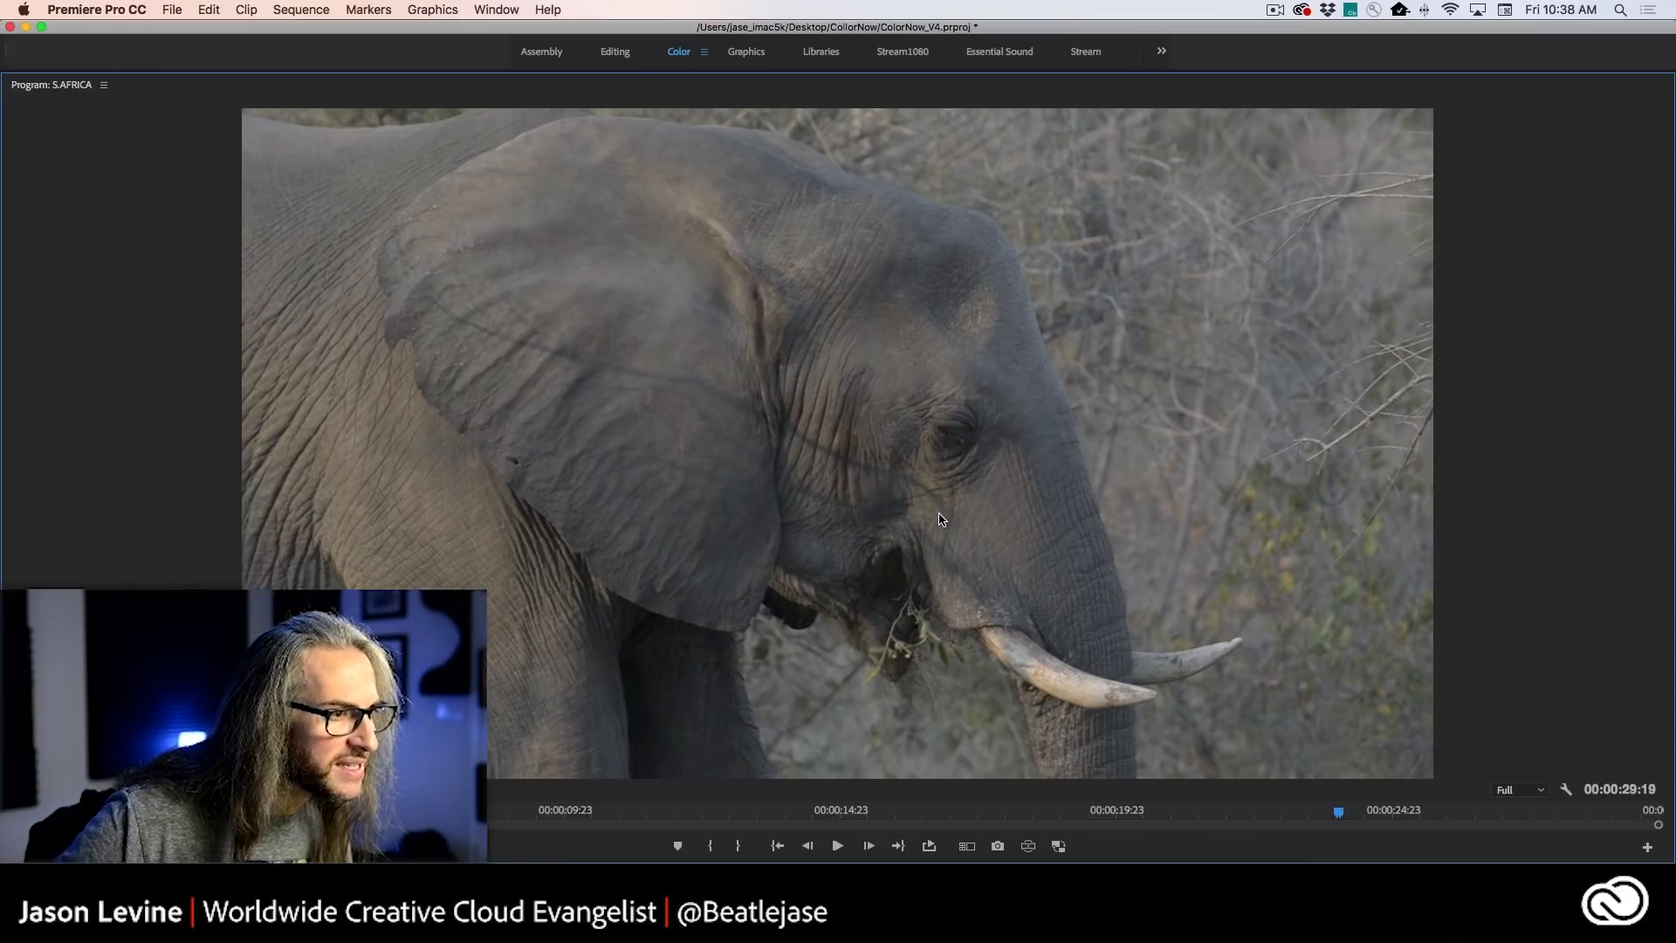
key("Right")
key("Right")
key("Left")
key("Left")
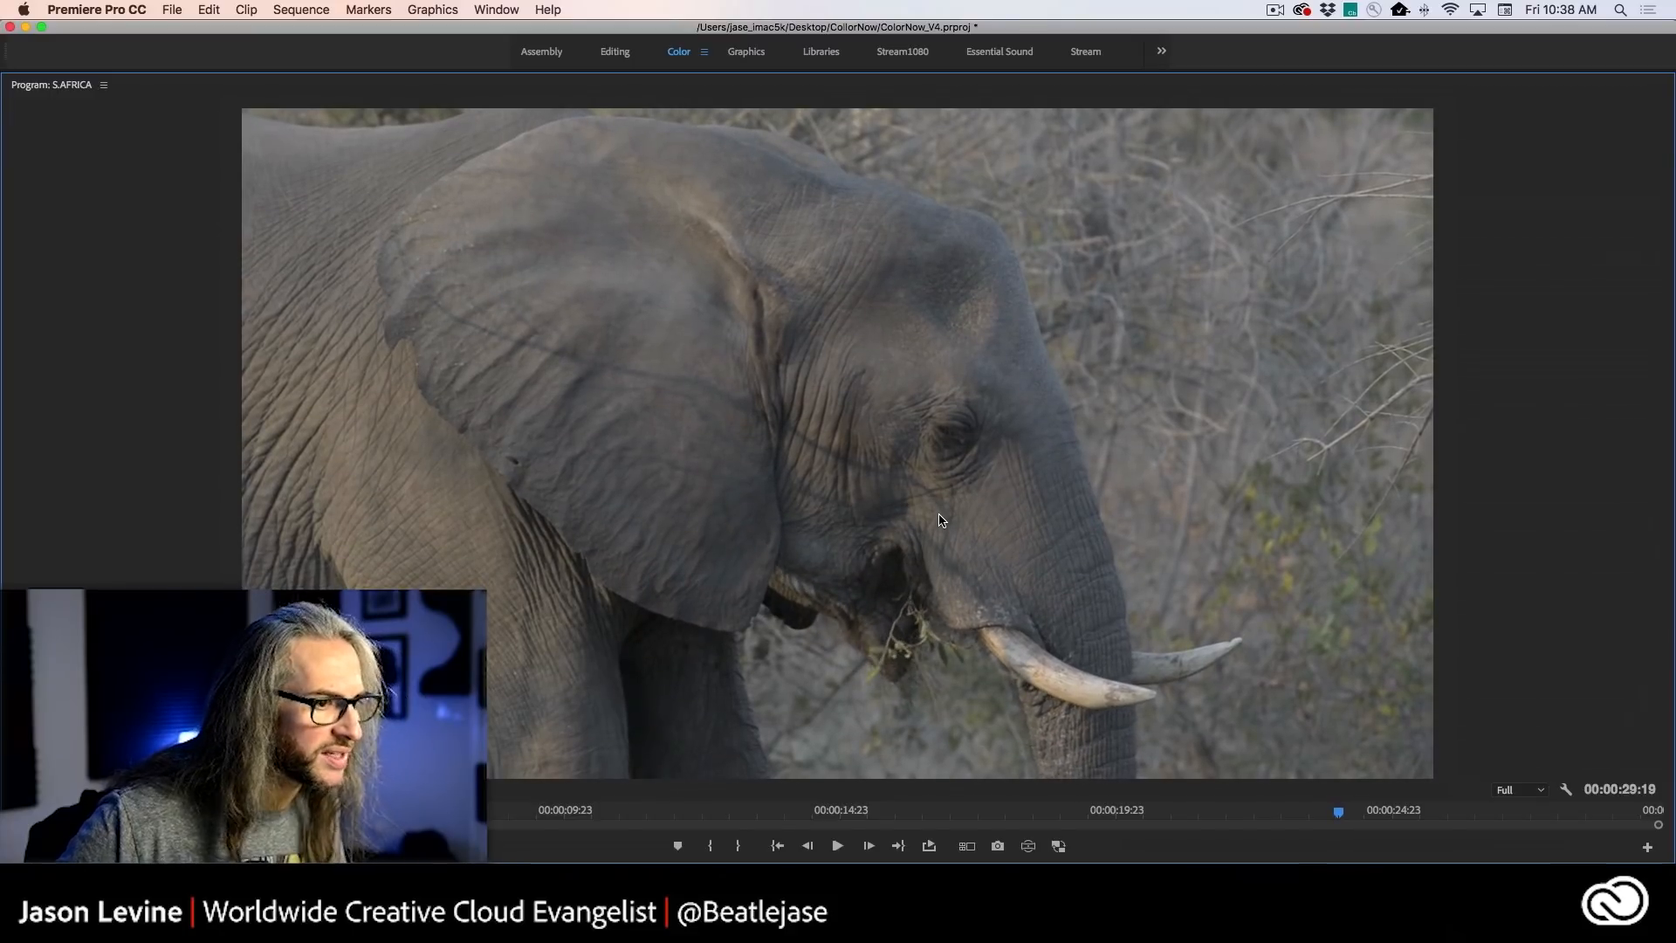
key("grave")
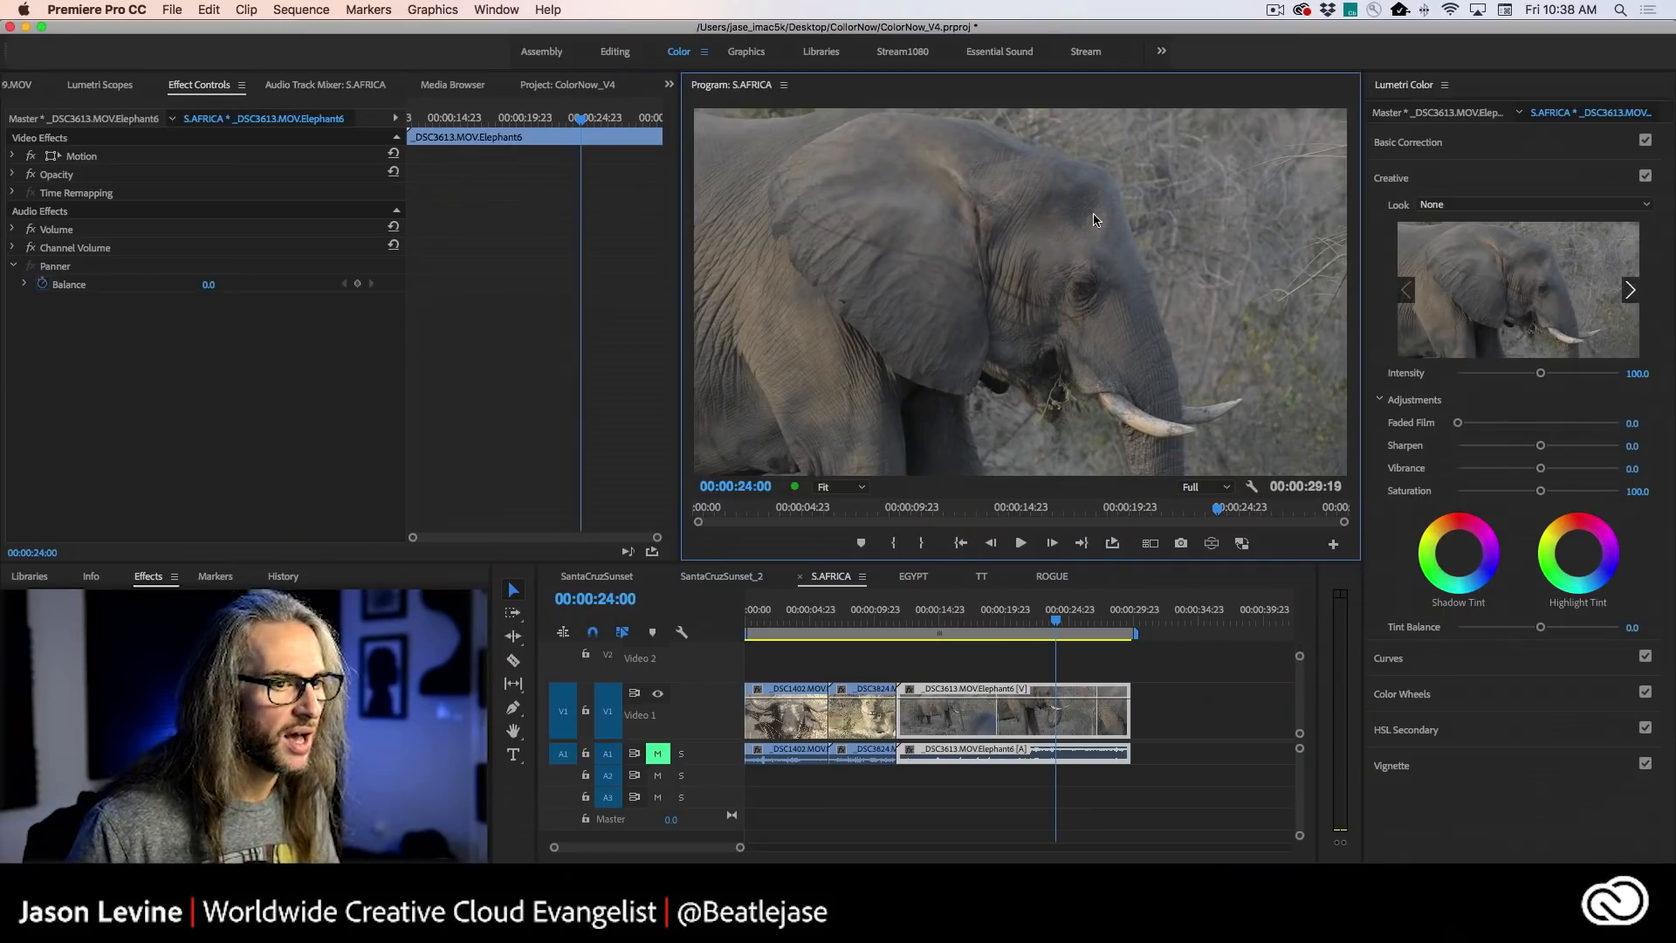
- Raise the elephant clip's creative Sharpen to 60.0 and examine the sharpened close-up enlarged
left_click_drag(1540, 445, 1586, 448)
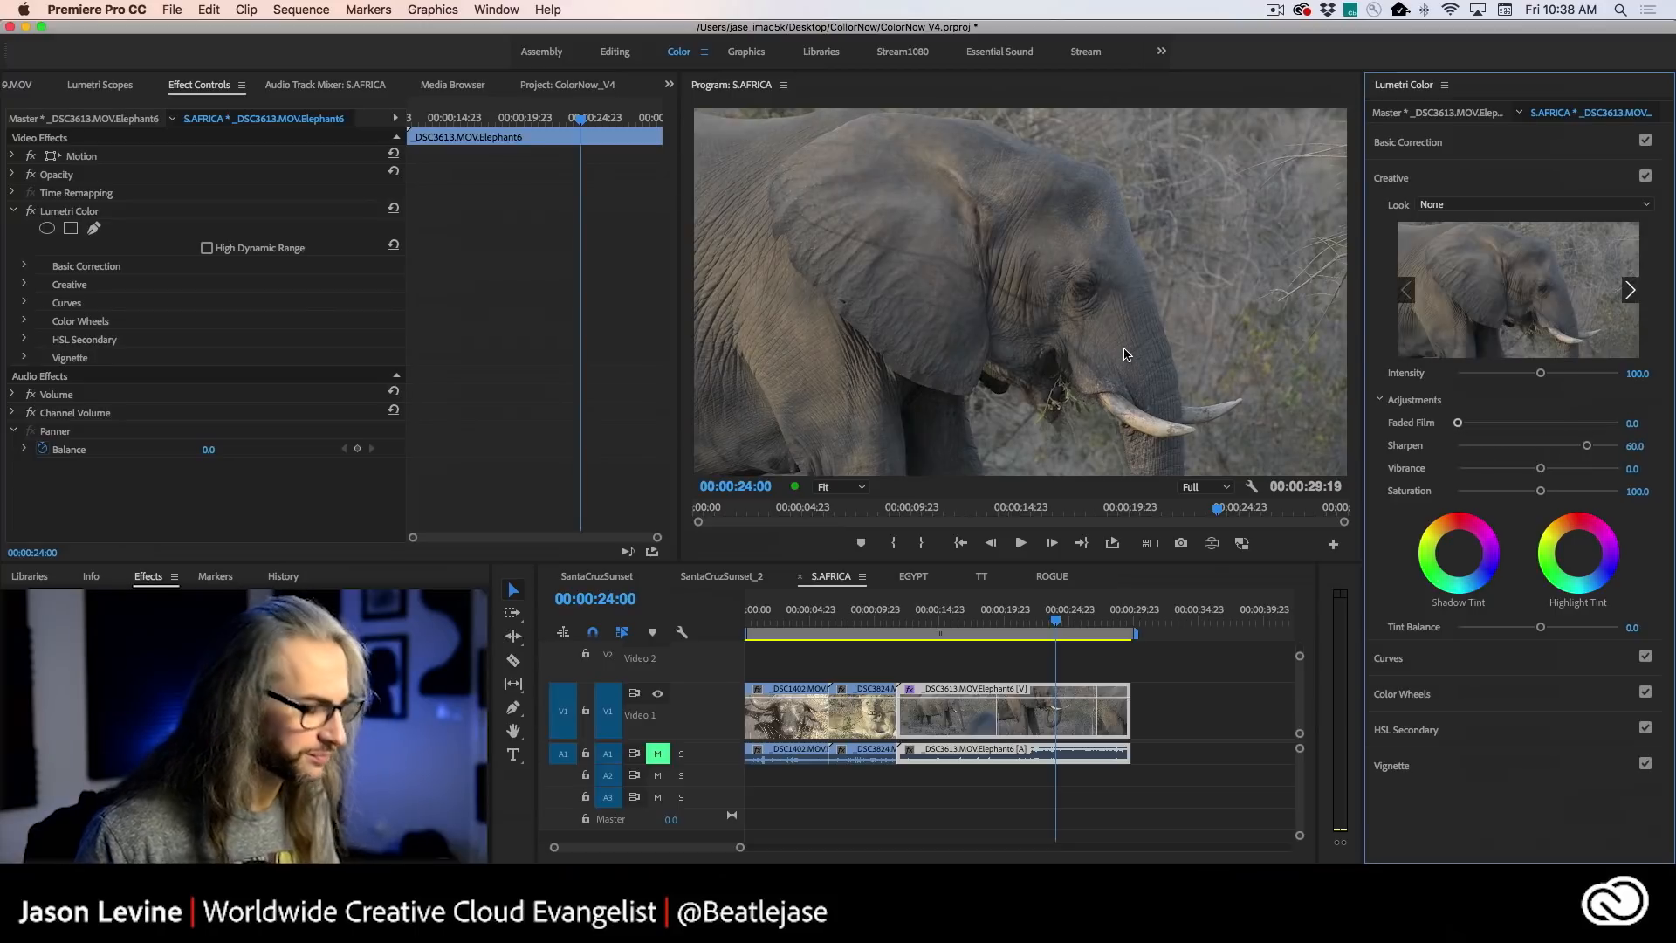
key("grave")
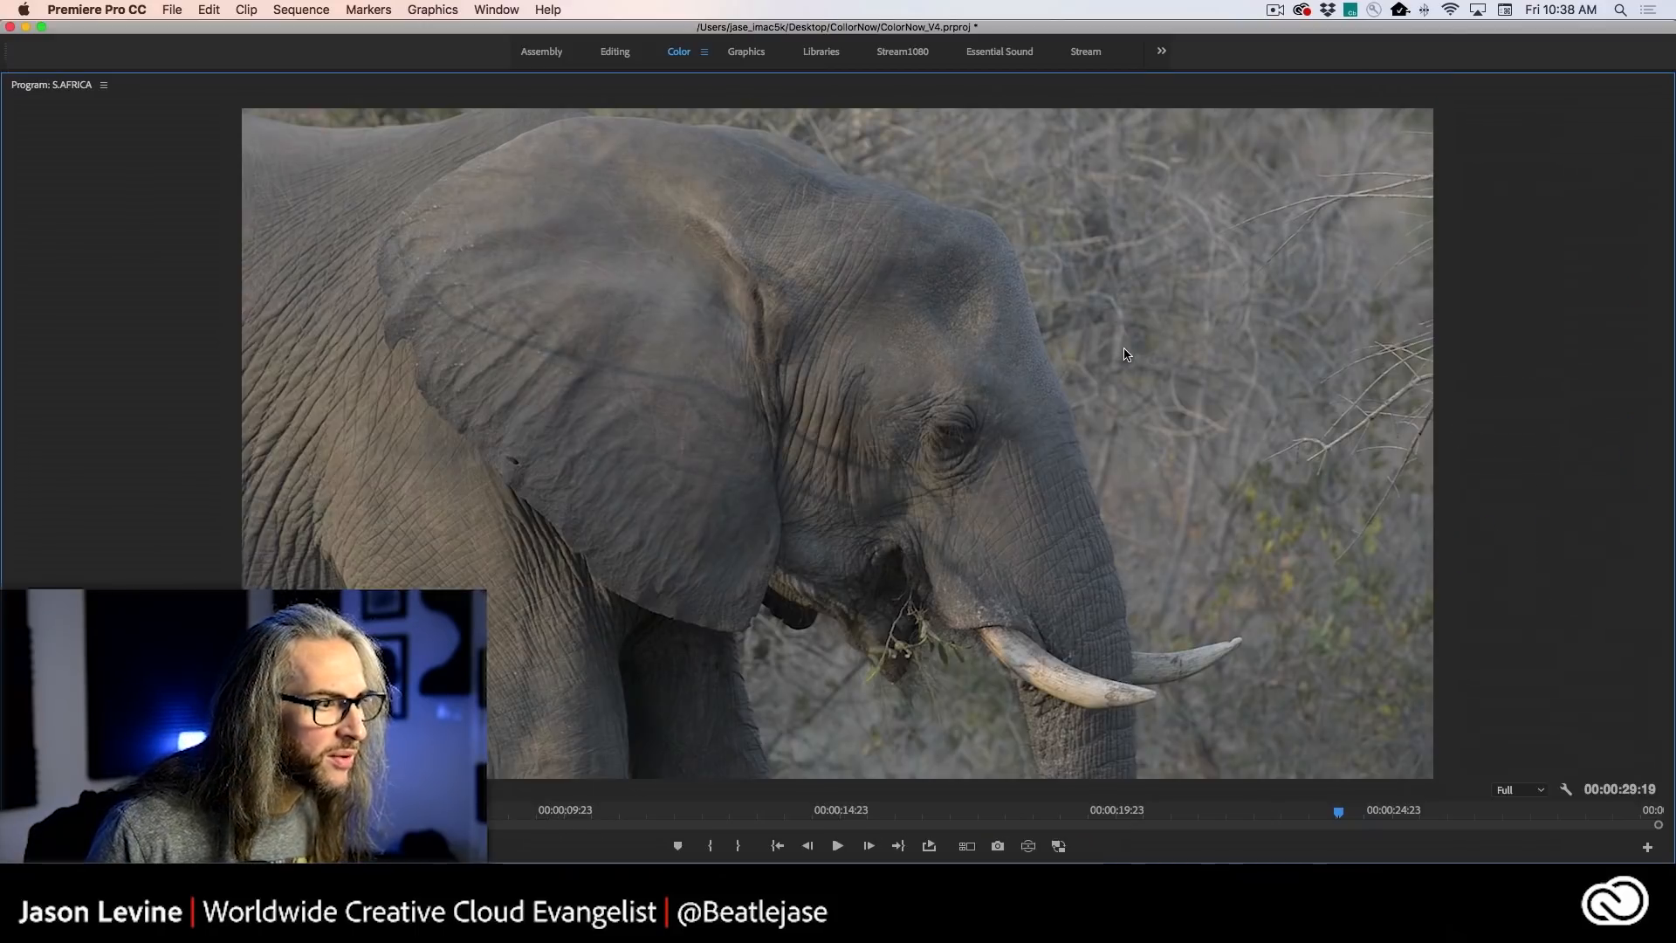
key("grave")
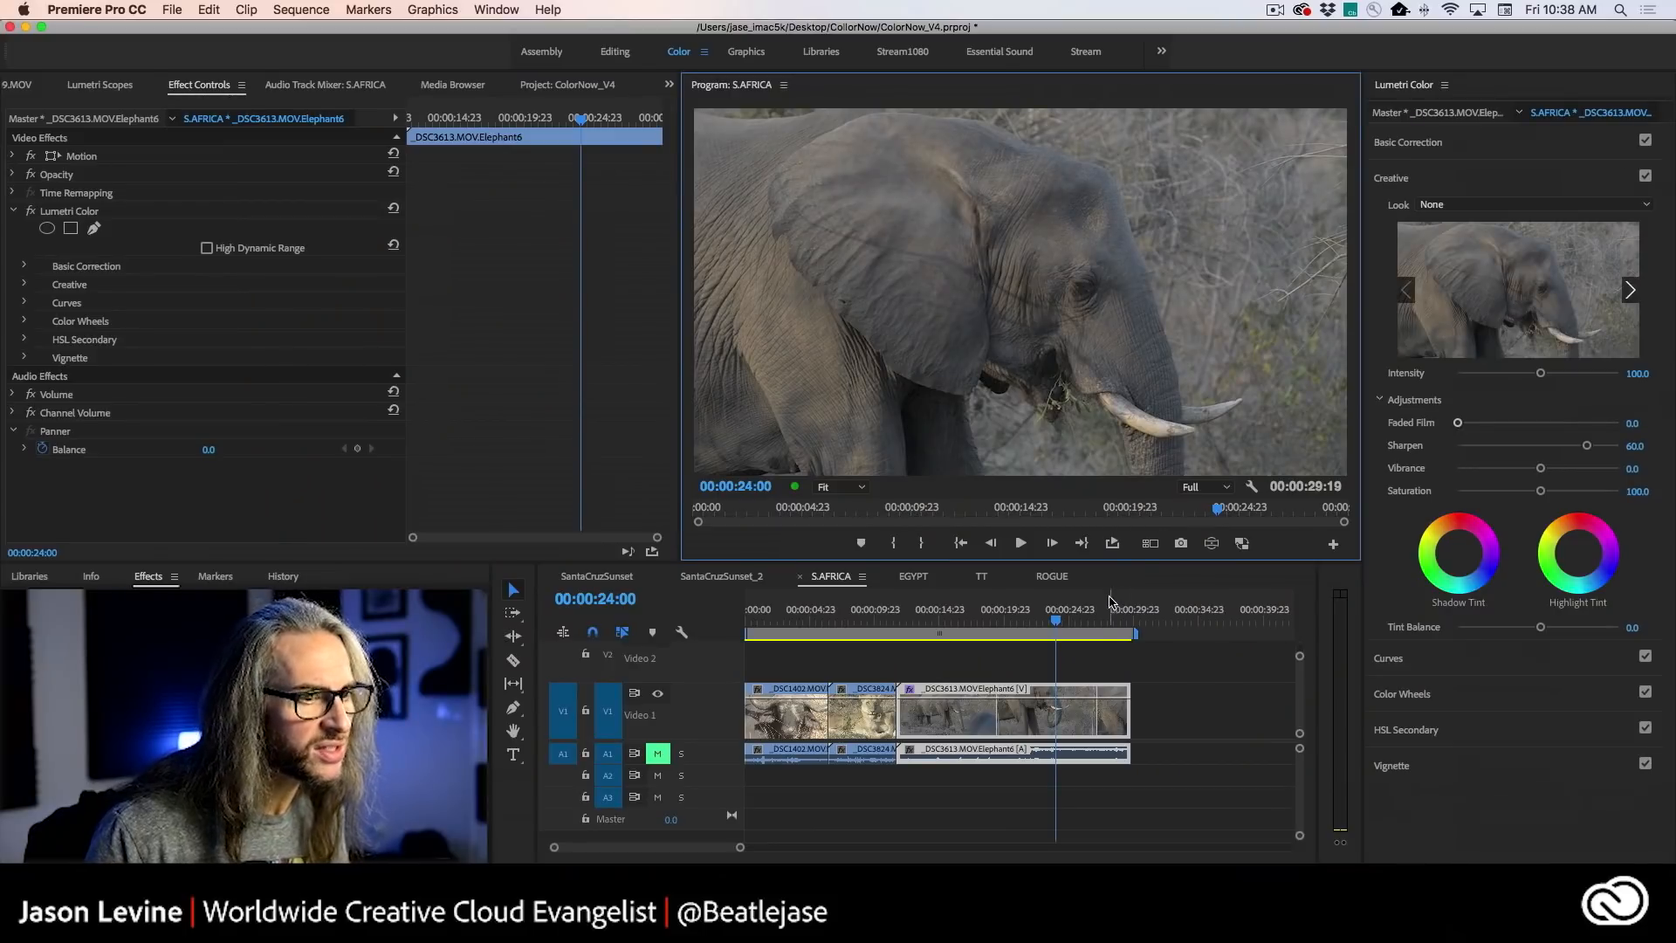
- Set the elephant clip's Sharpen to 98.9 on the wide shot at 00:00:13:01 and play it enlarged
left_click(1093, 622)
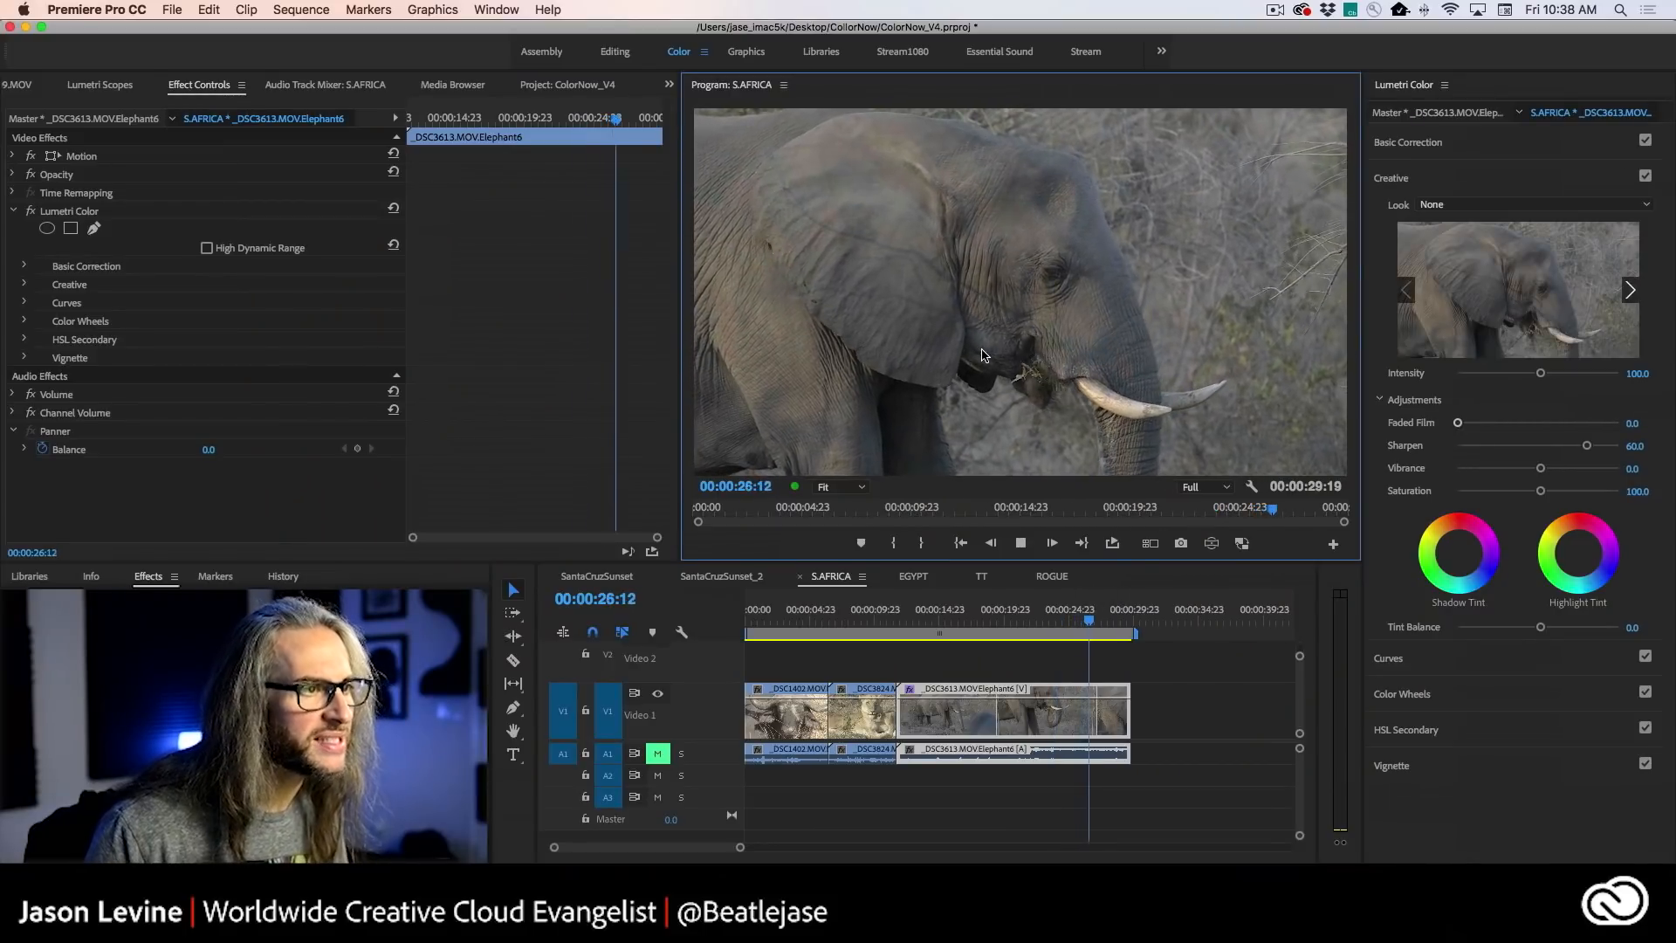
left_click_drag(1091, 622, 913, 623)
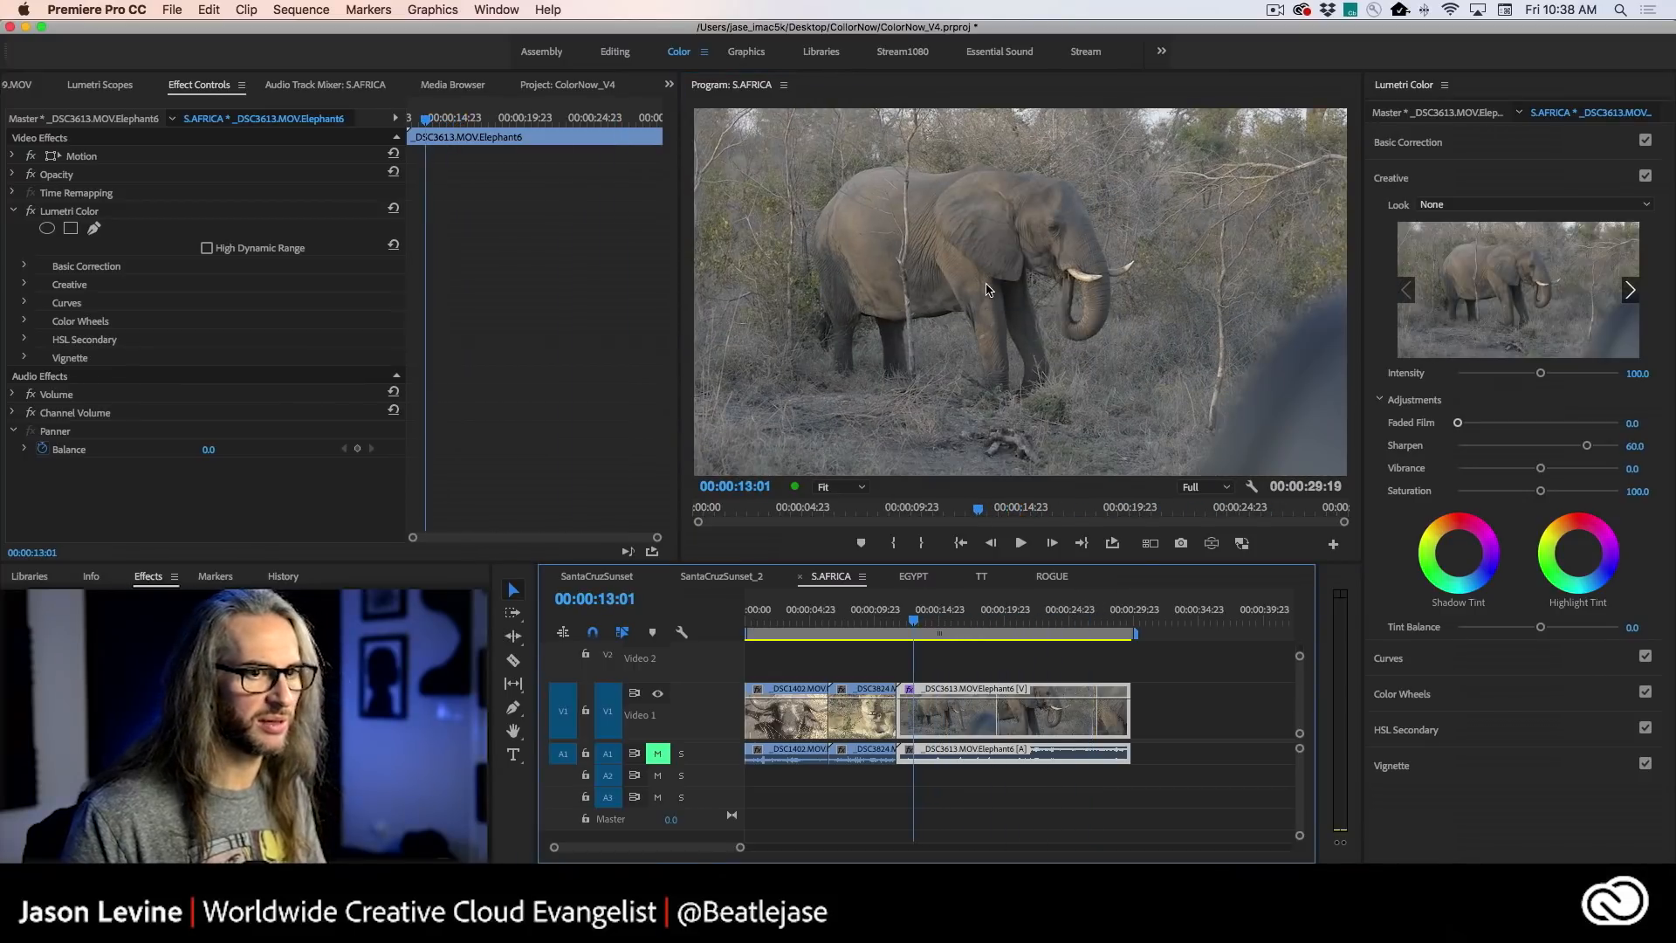
left_click_drag(1586, 445, 1617, 447)
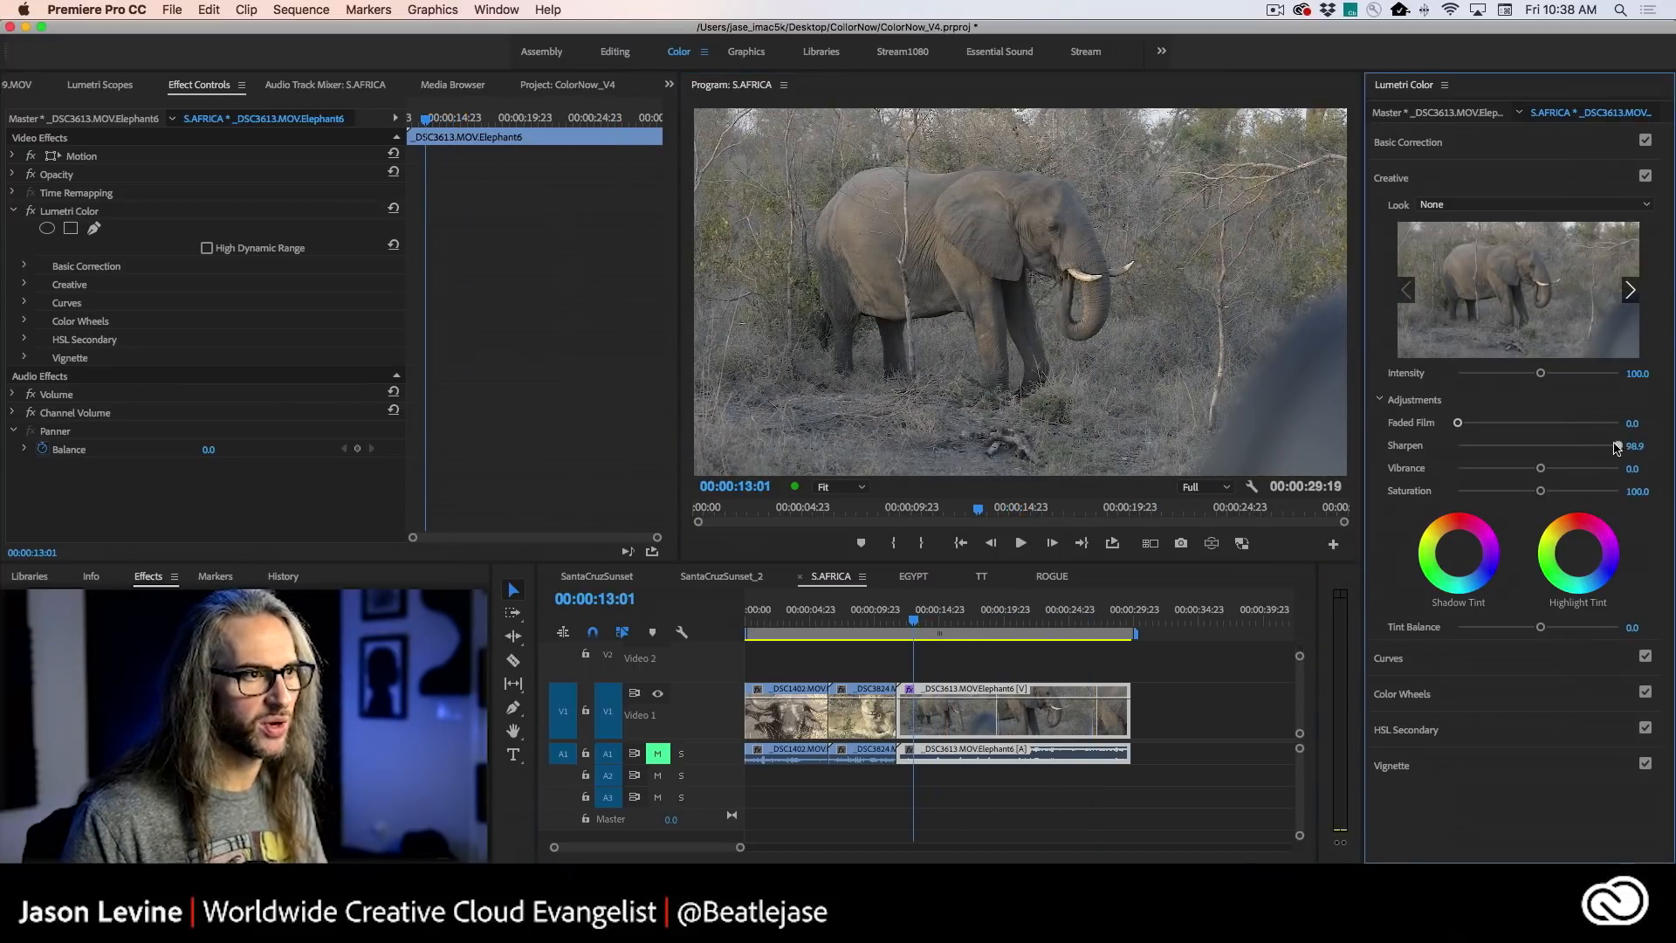
key("grave")
key("space")
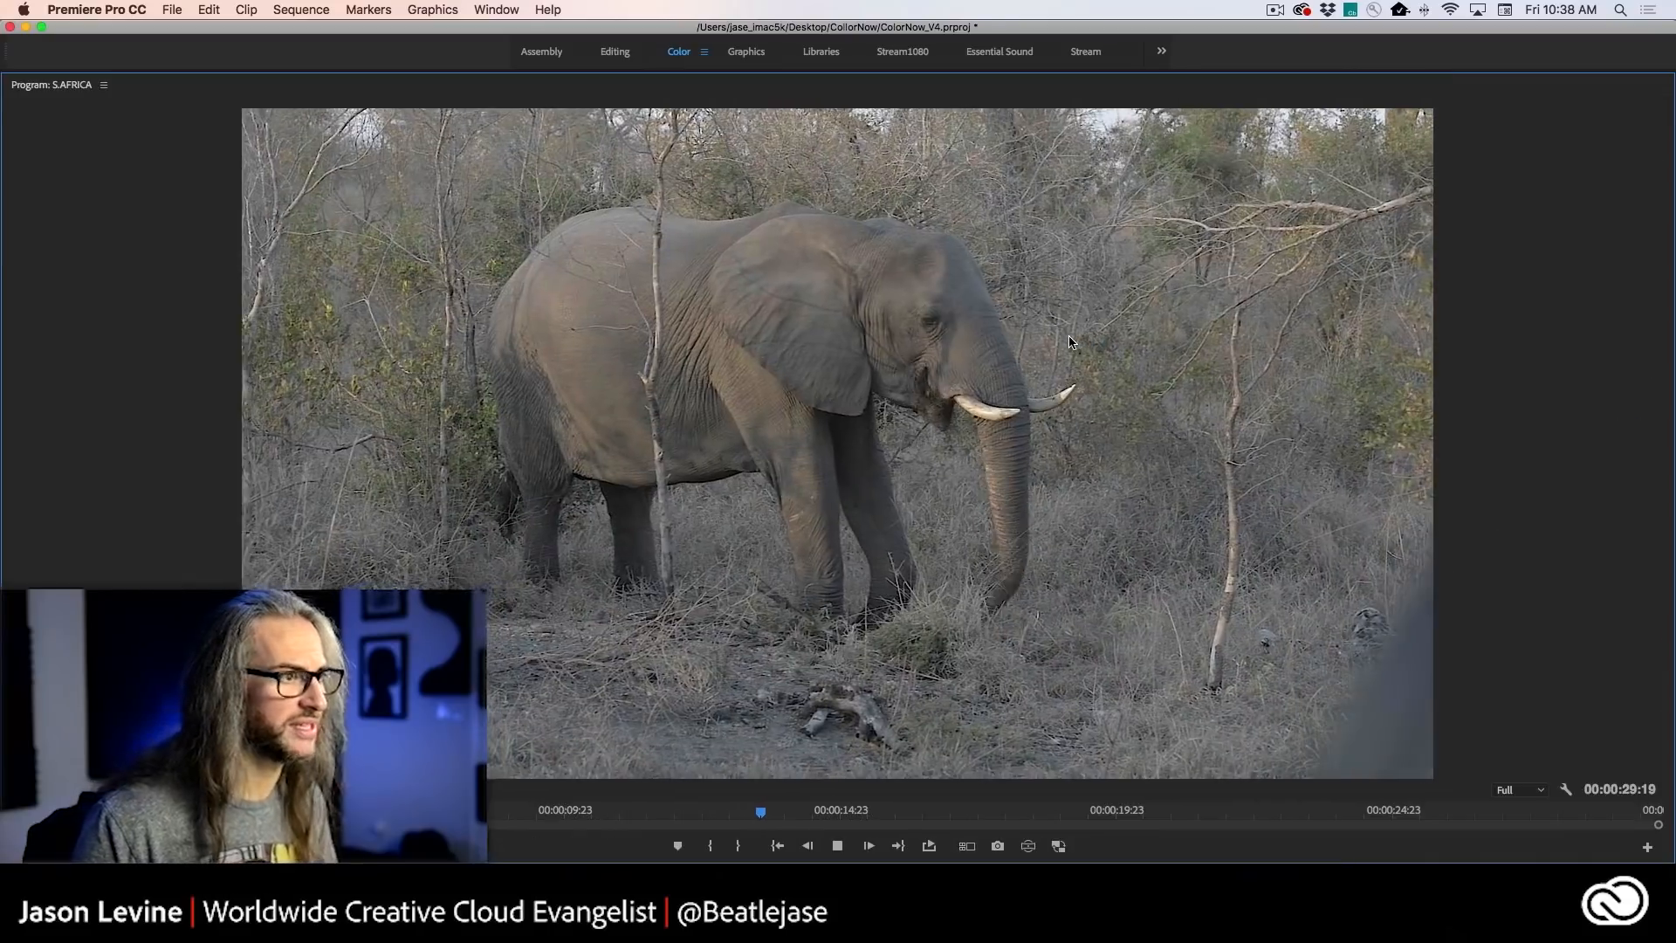
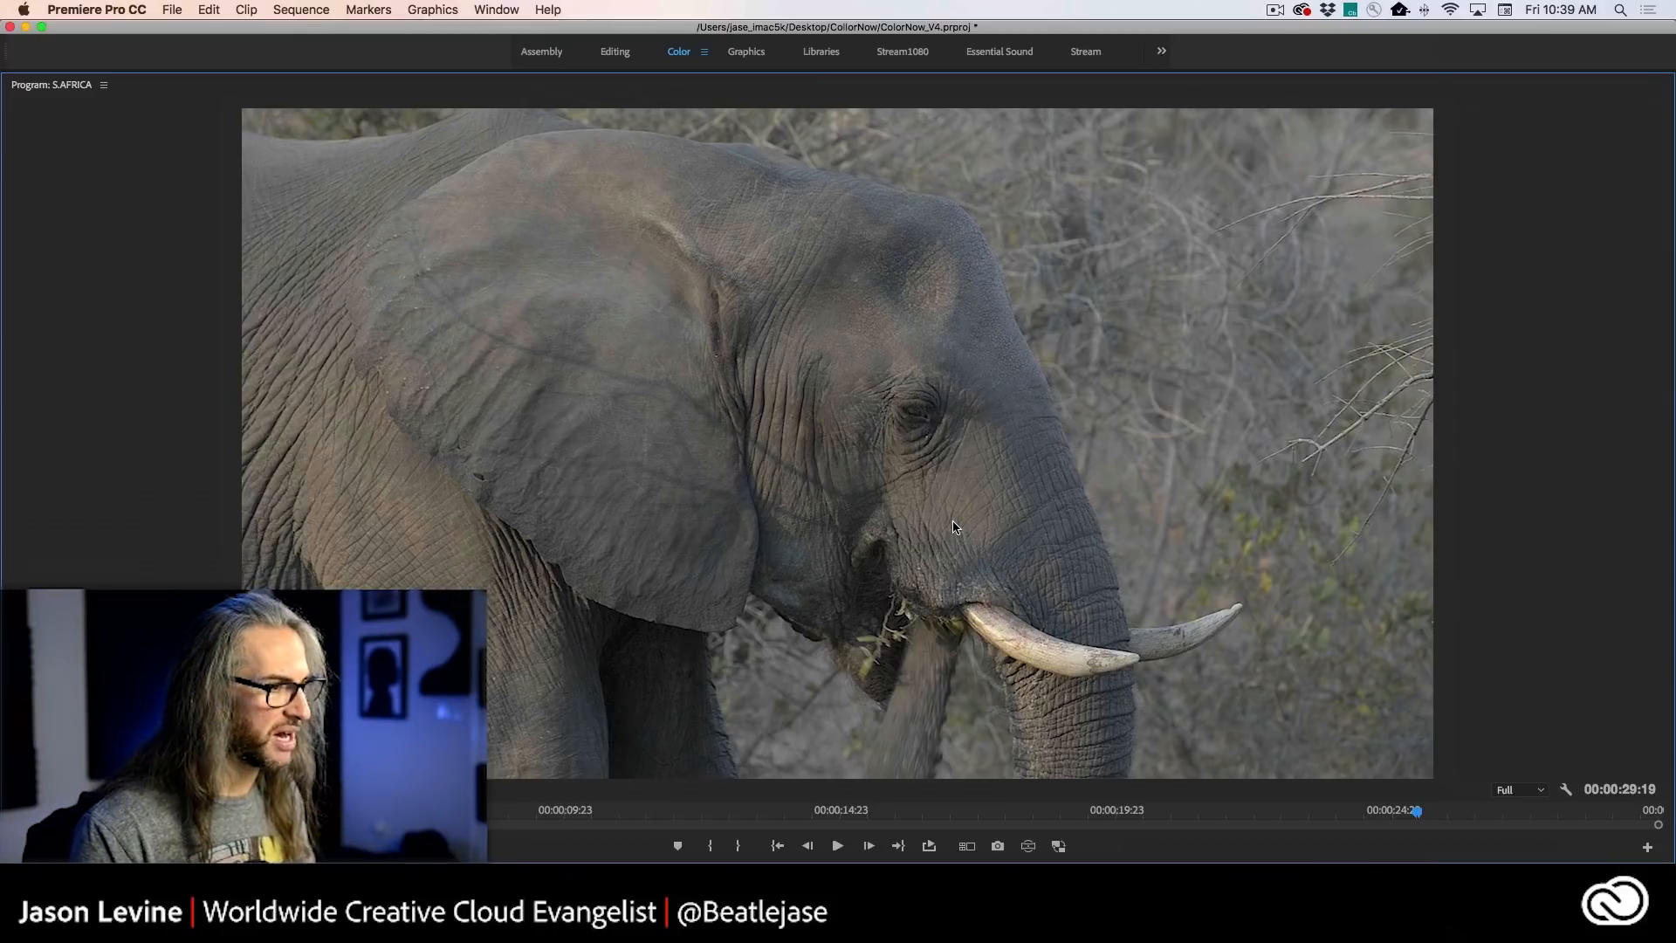
- Lower the elephant clip's creative Sharpen to -84.9 and play the softened footage enlarged and from an earlier point
key("grave")
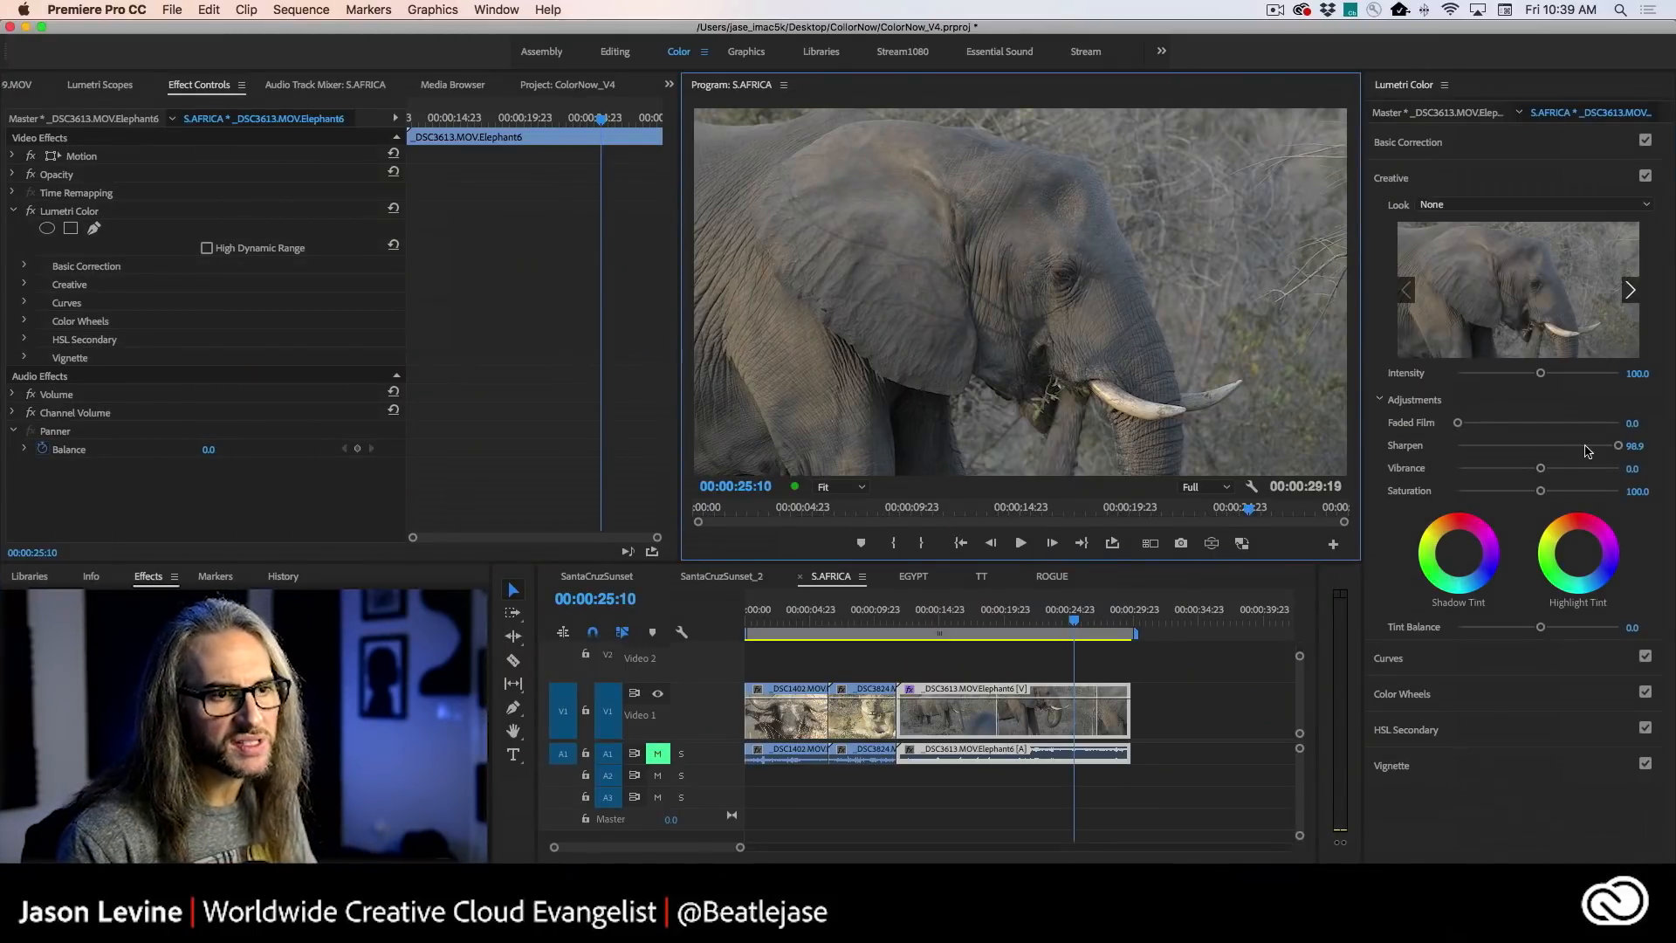
left_click_drag(1619, 448, 1469, 449)
key("grave")
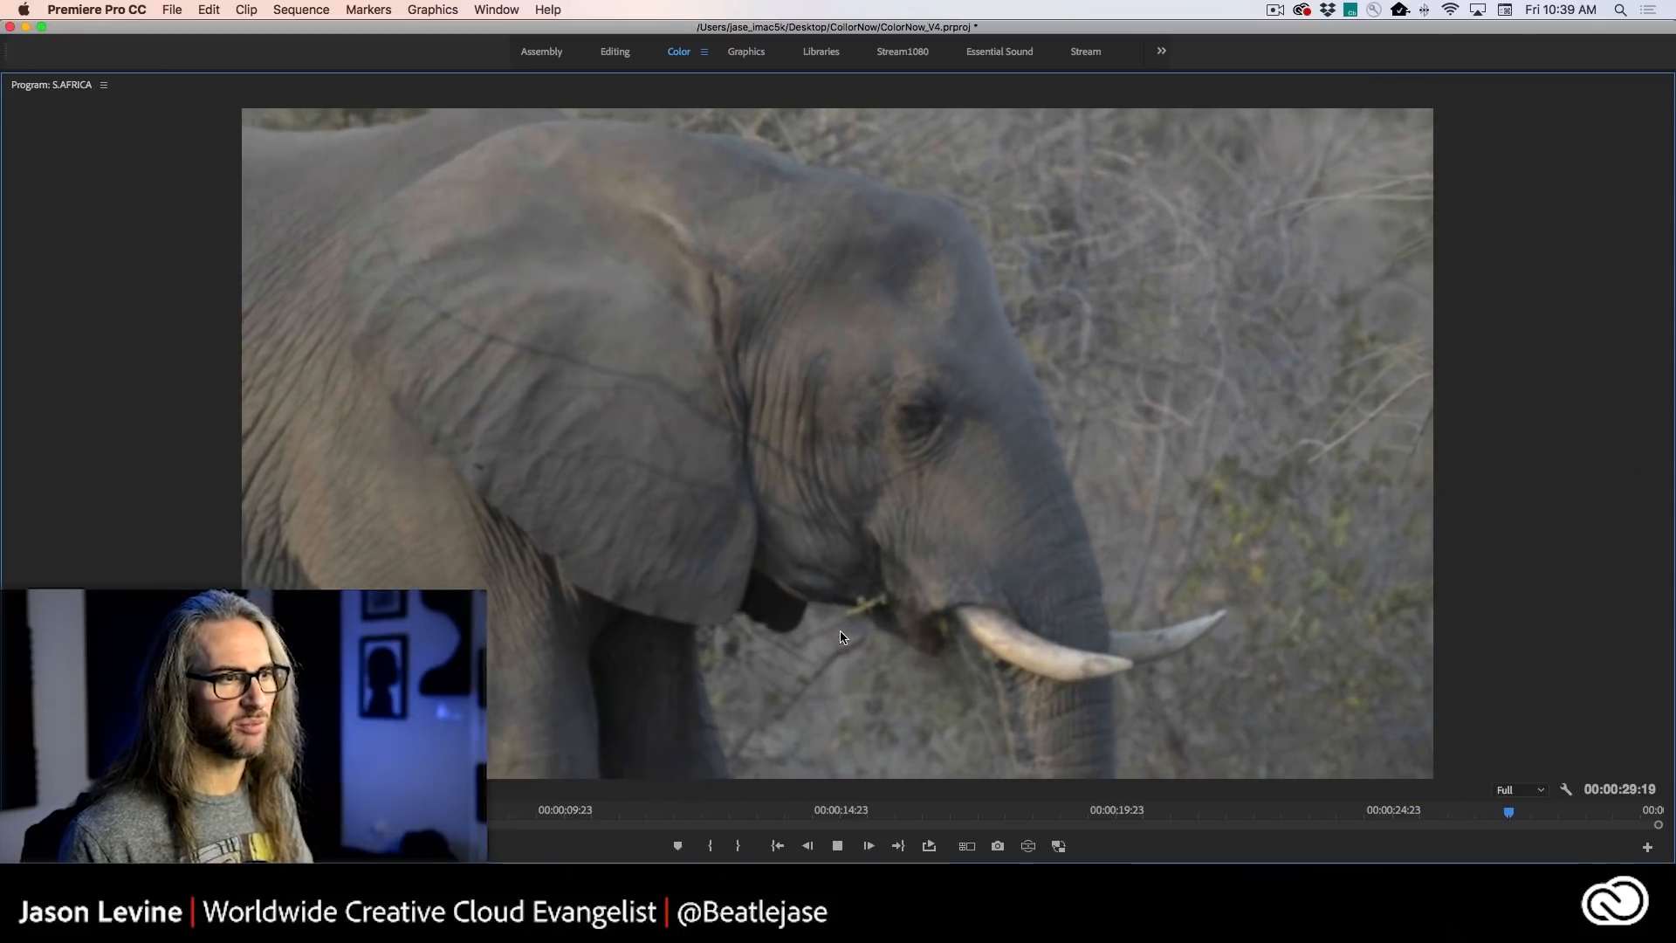
key("grave")
key("space")
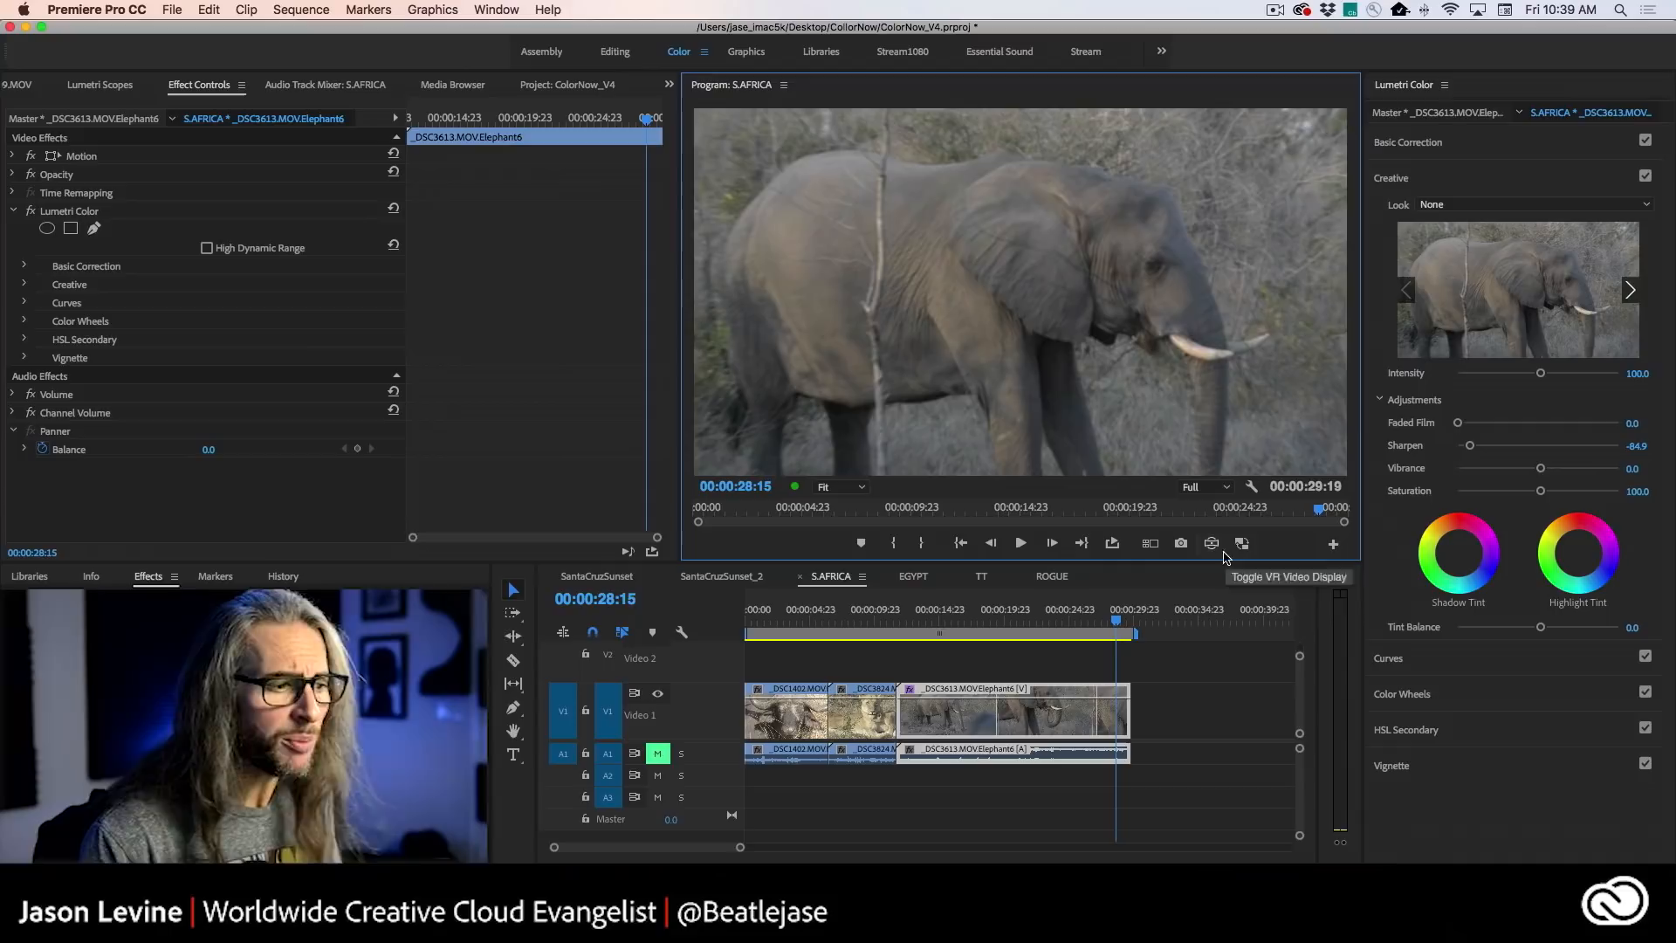
left_click_drag(1110, 621, 932, 620)
key("space")
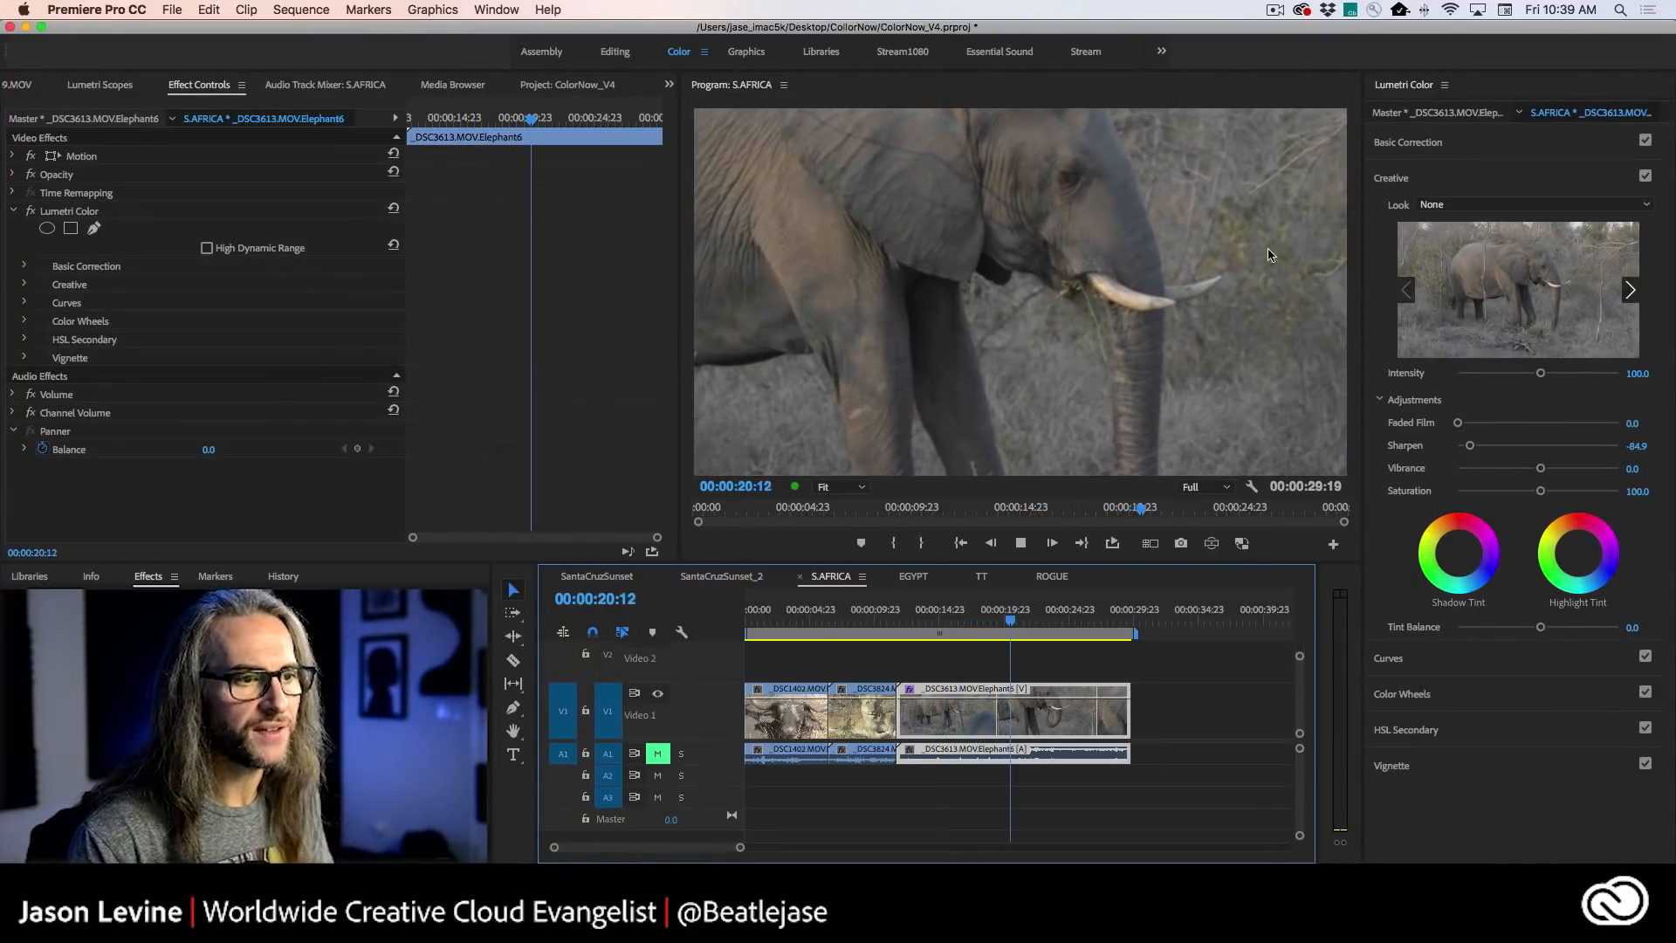
- Set the elephant clip's creative Sharpen to 33.0 and park the playhead on the close-up at 00:00:22:14
left_click_drag(1470, 445, 1535, 447)
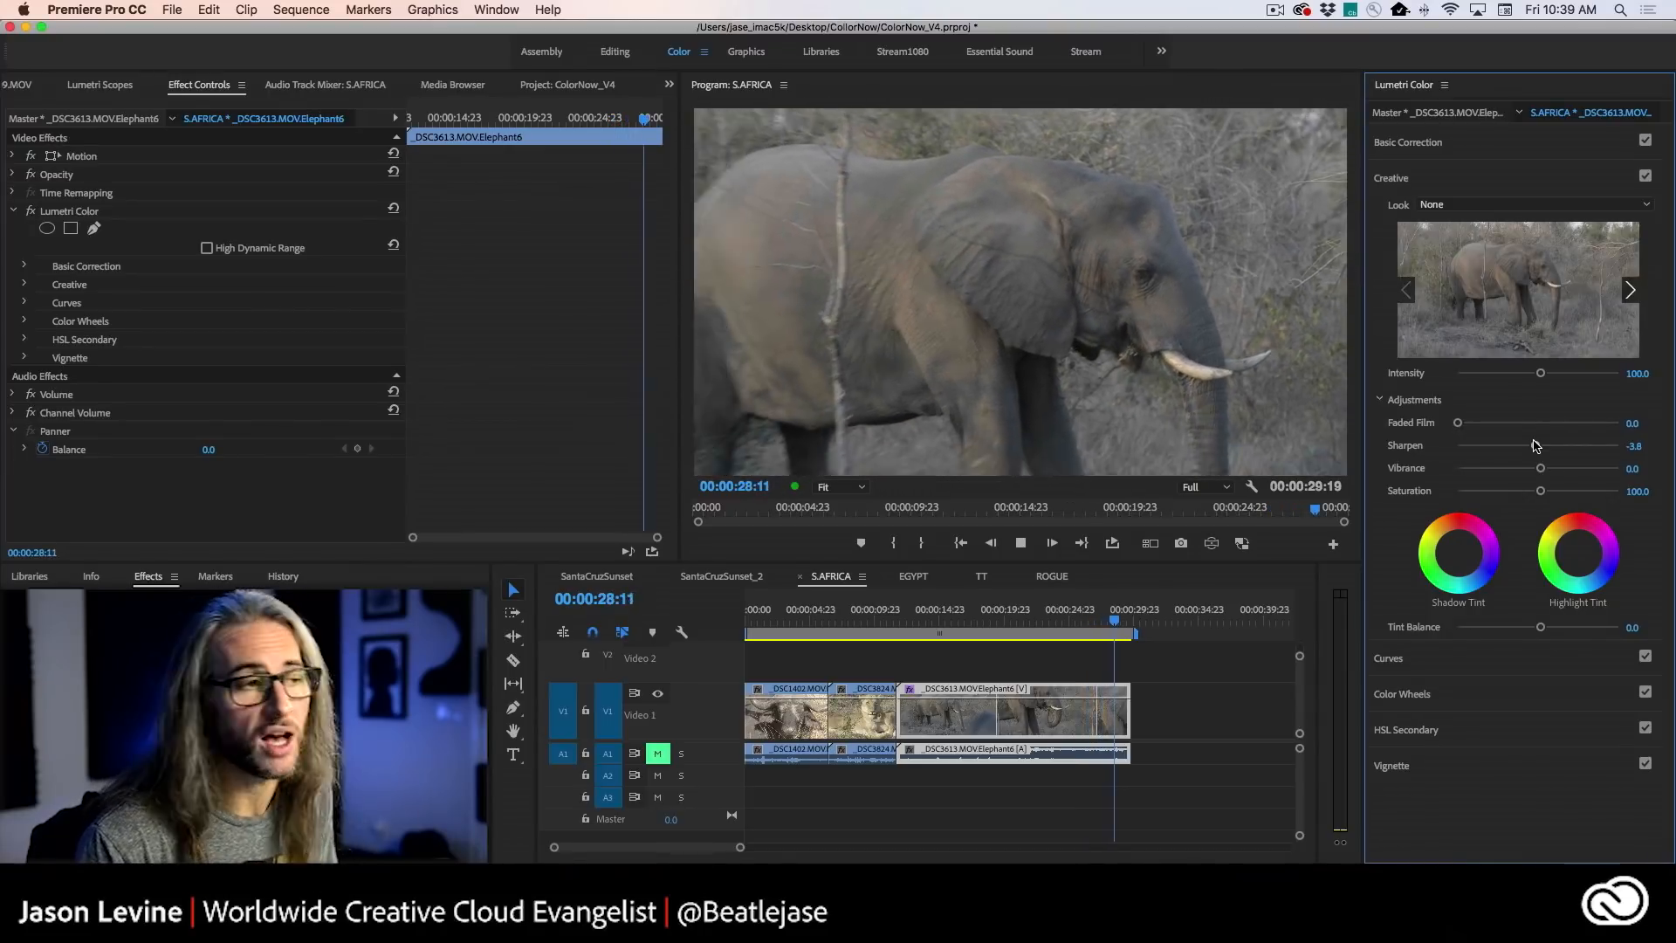
key("space")
left_click_drag(1537, 446, 1526, 442)
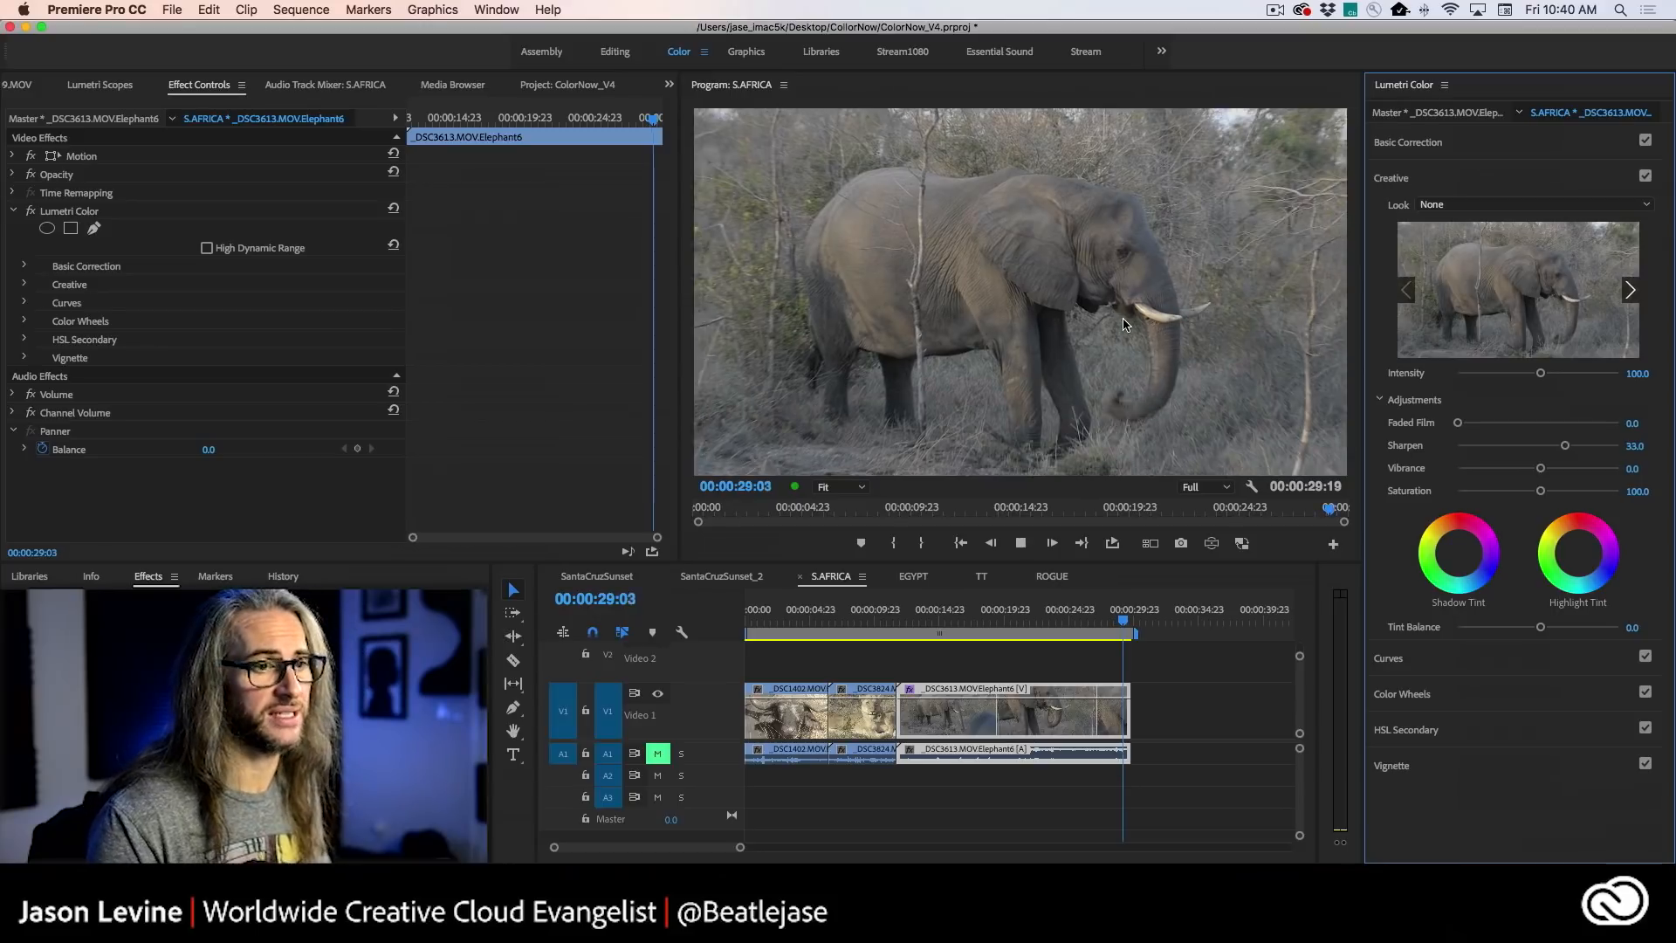
left_click_drag(1126, 618, 1041, 614)
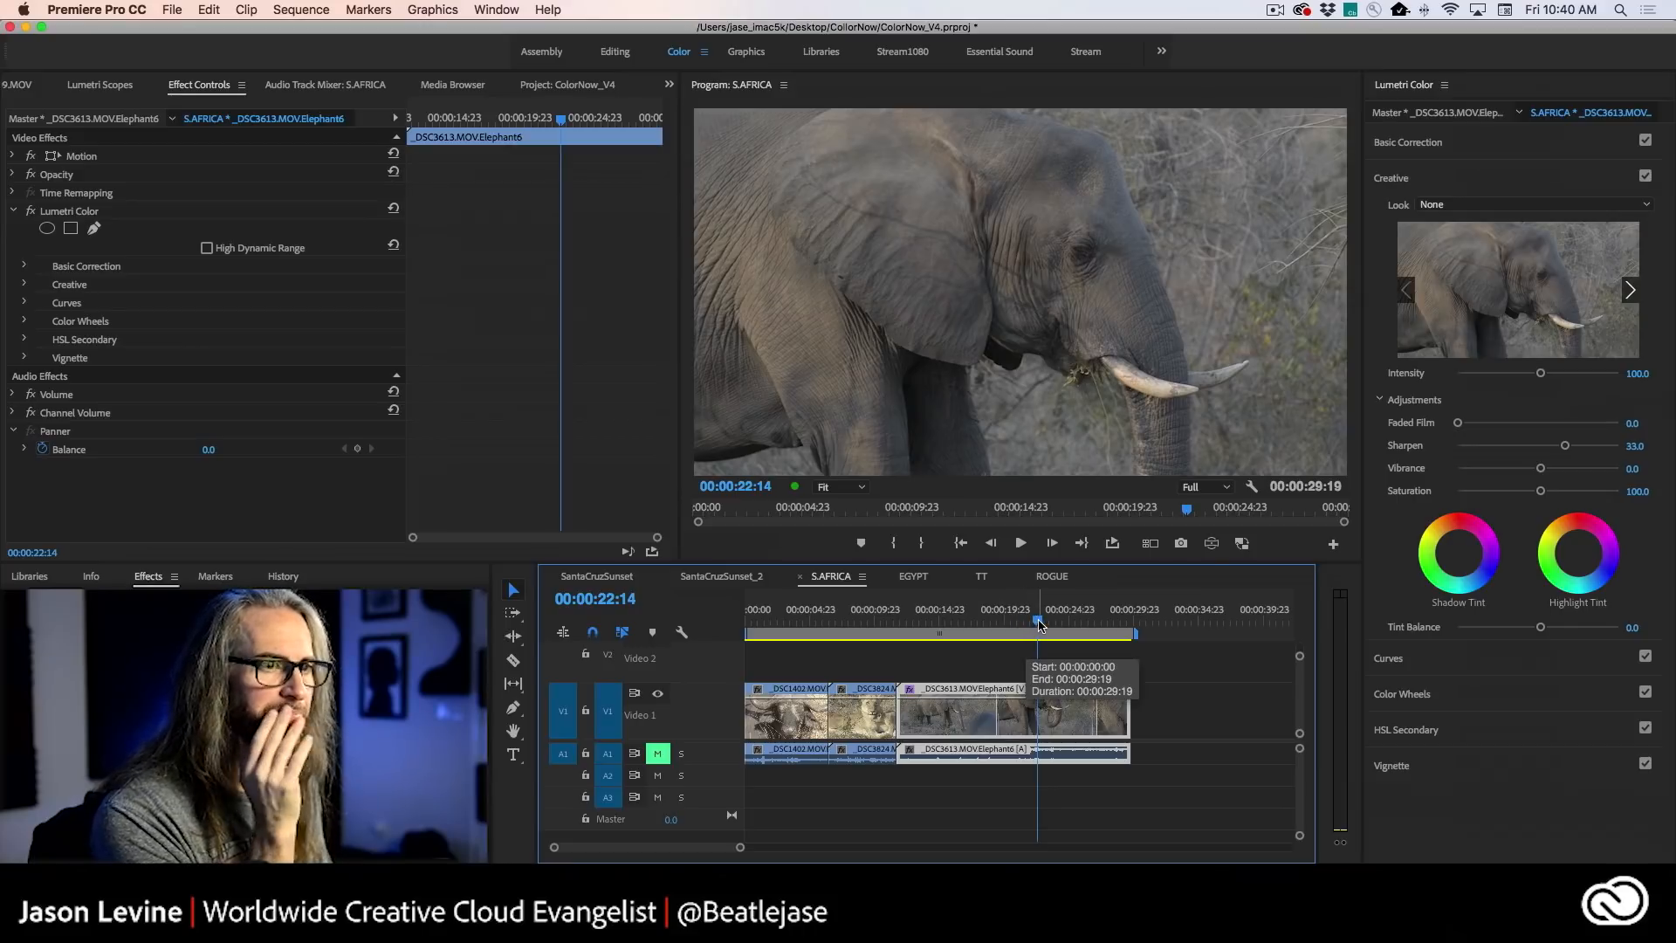
- In the elephant clip's Basic Correction, set Temperature to 34.1, Tint to -0.5 and Highlights to 40.5
left_click(1511, 145)
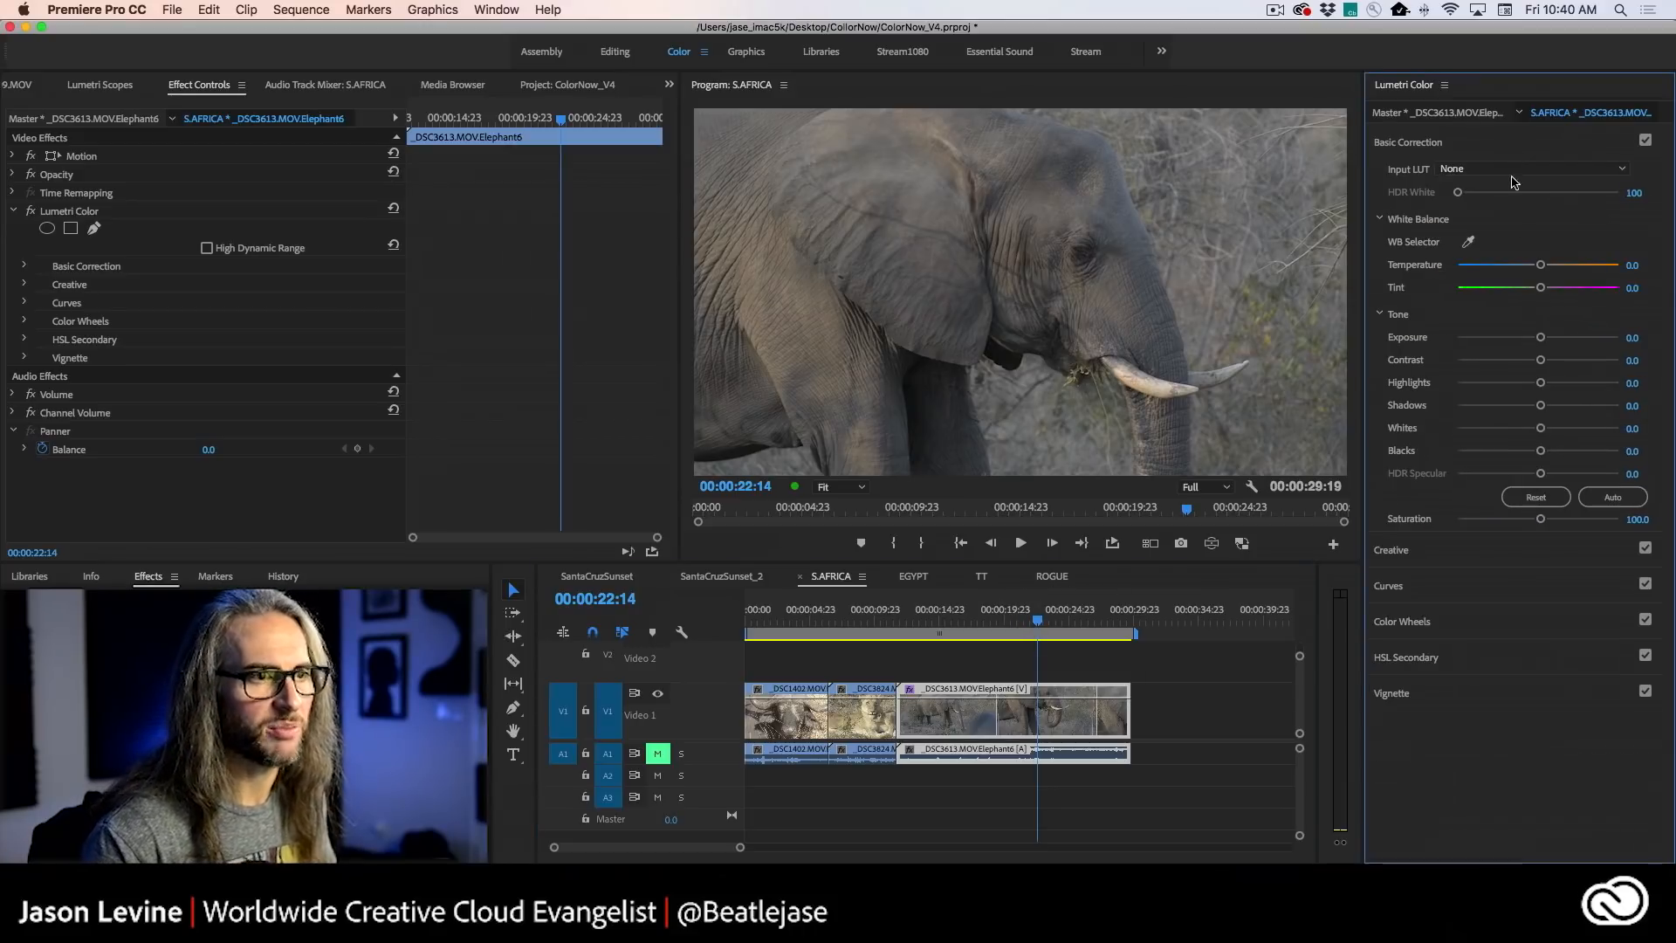
left_click_drag(1540, 265, 1566, 269)
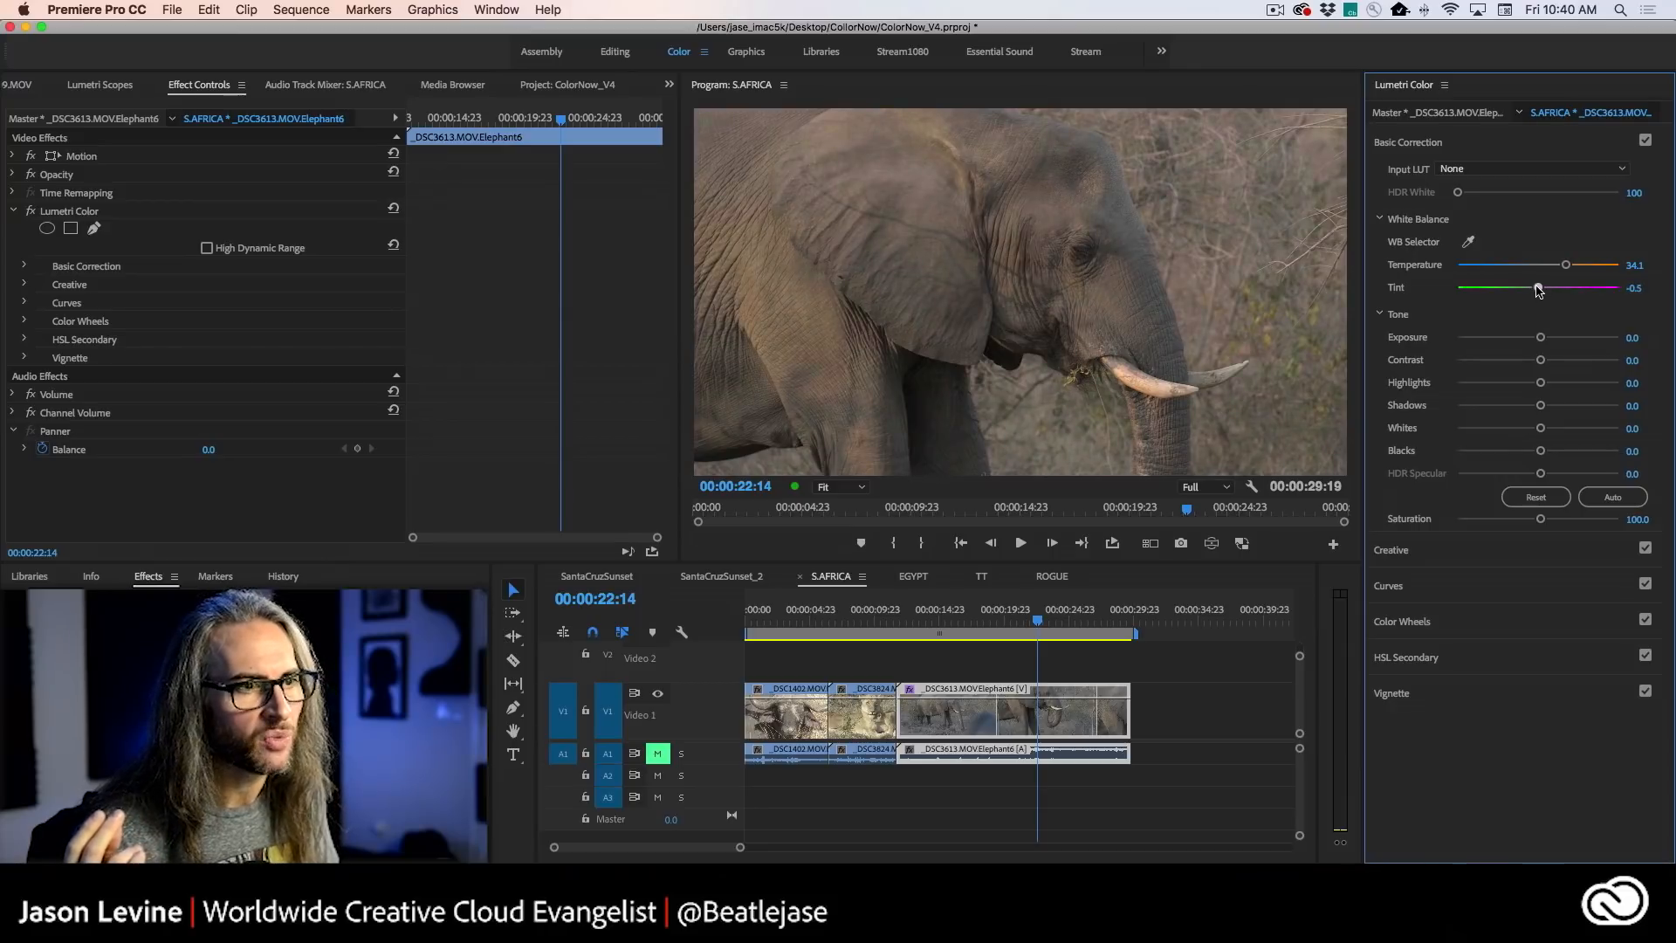
left_click_drag(1541, 386, 1585, 383)
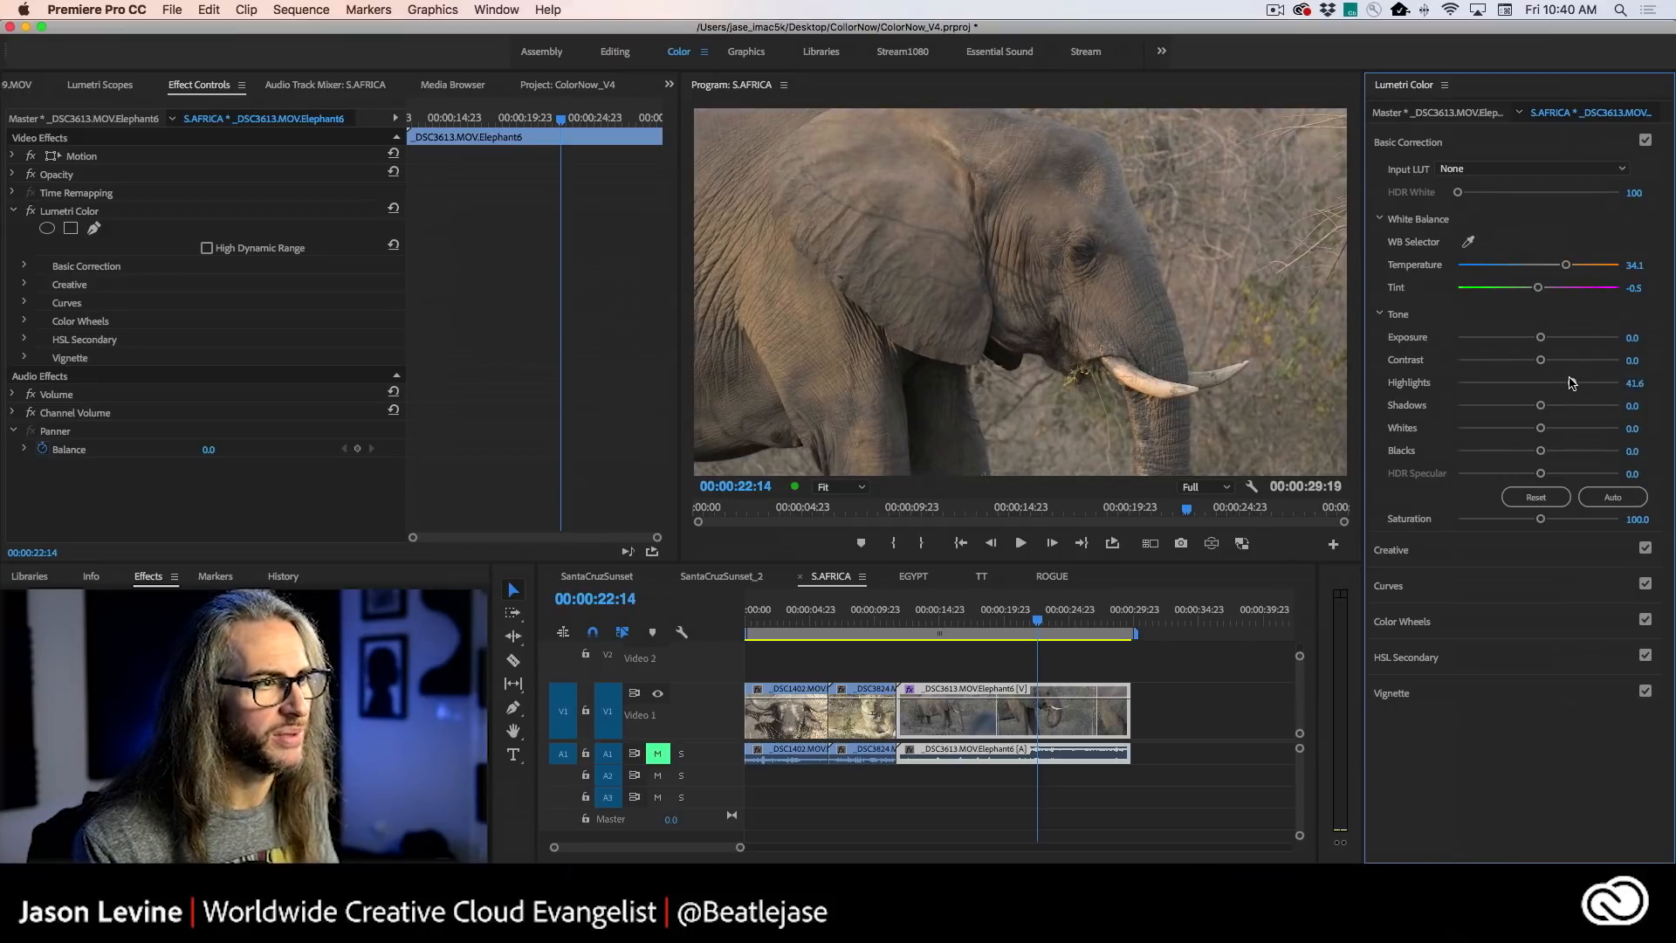
- Try the elephant clip's Contrast at -24.3 and 55.7, and examine the higher-contrast frame enlarged
mouse_move(1541, 362)
left_mouse_down()
mouse_move(1597, 358)
mouse_move(1512, 359)
left_mouse_up()
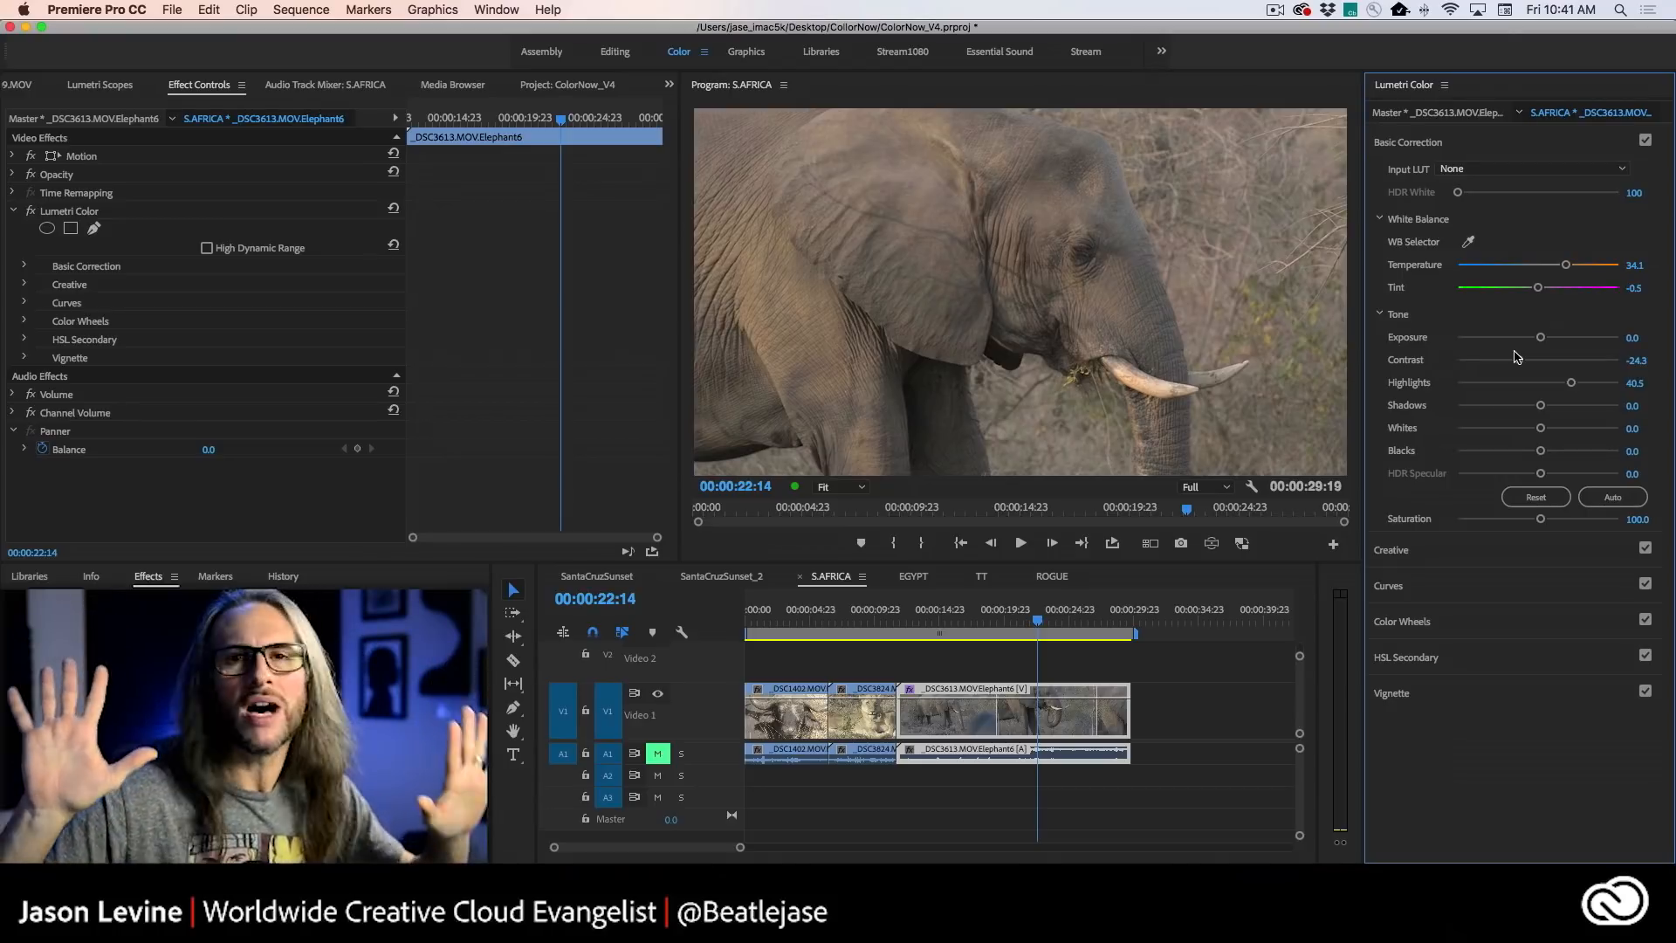
left_click_drag(1520, 367, 1584, 361)
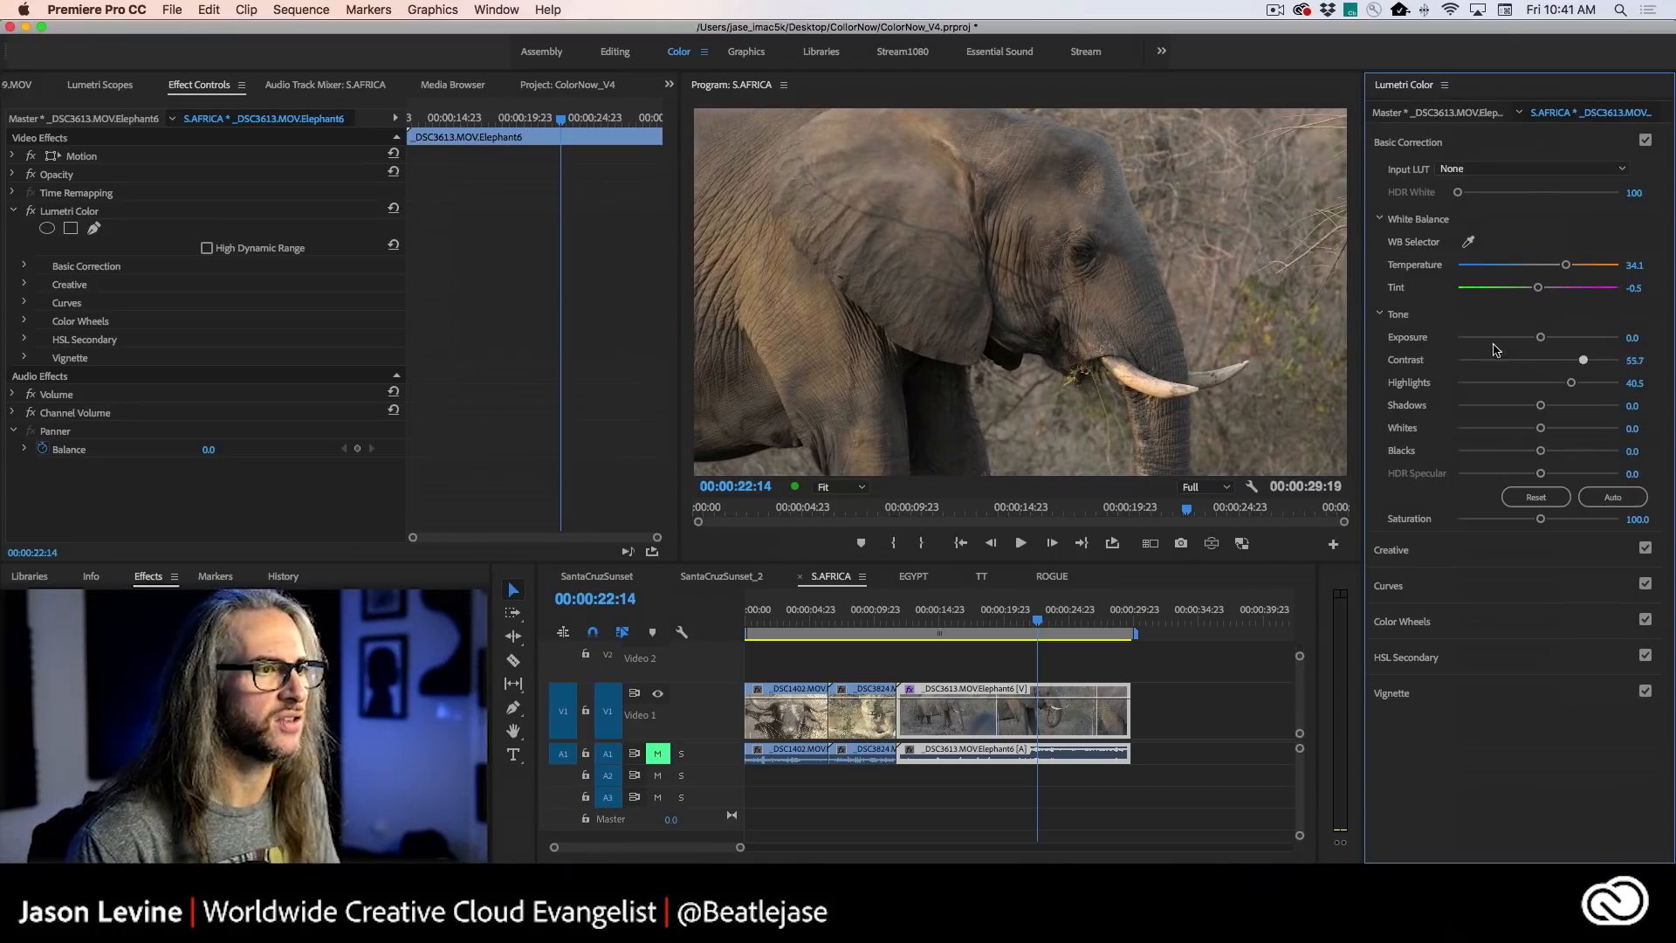
key("grave")
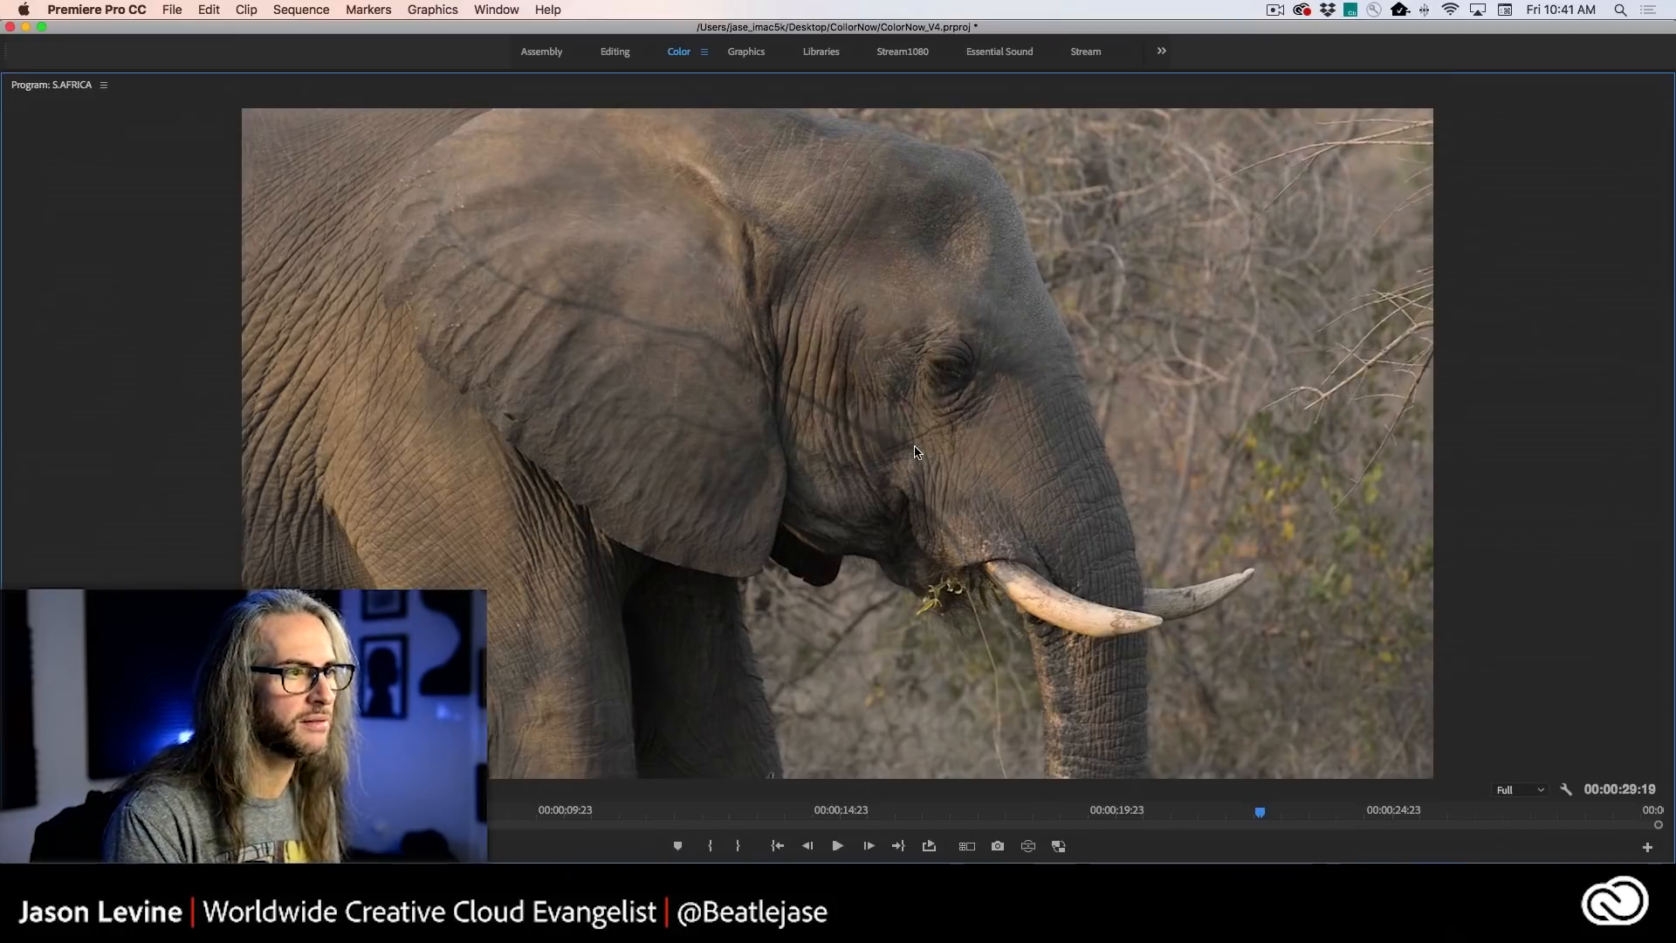
key("grave")
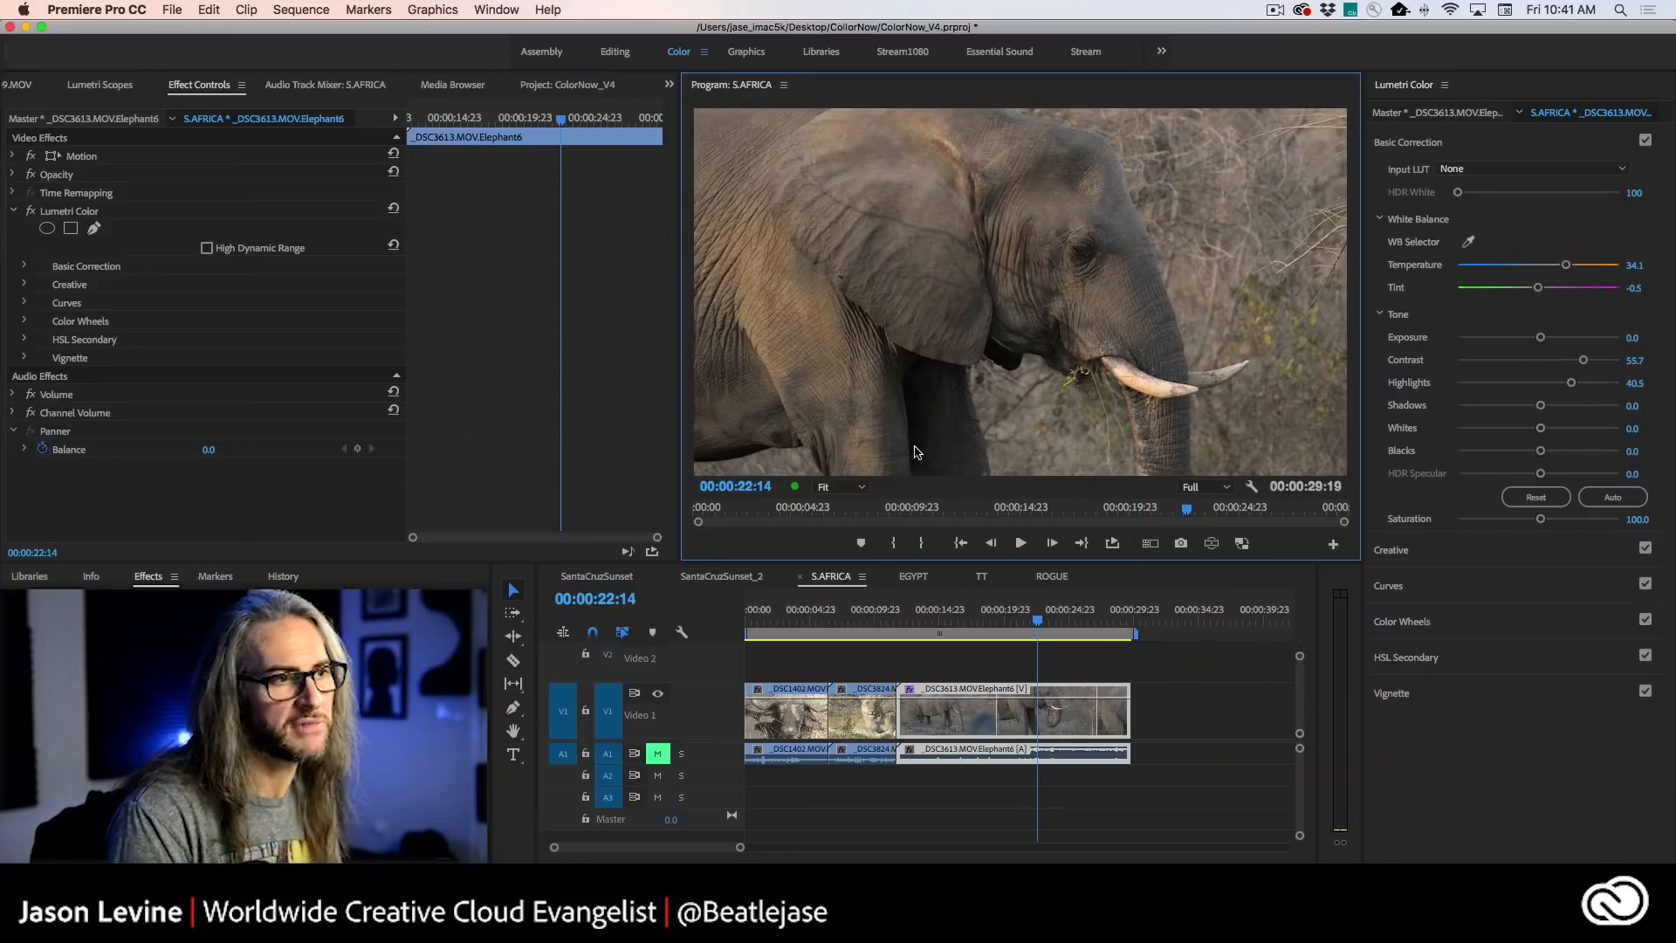
- Apply the CineSpace2383sRGB6bit creative look to the elephant clip and reduce its Intensity to about 36
left_click(1483, 551)
left_click(1459, 209)
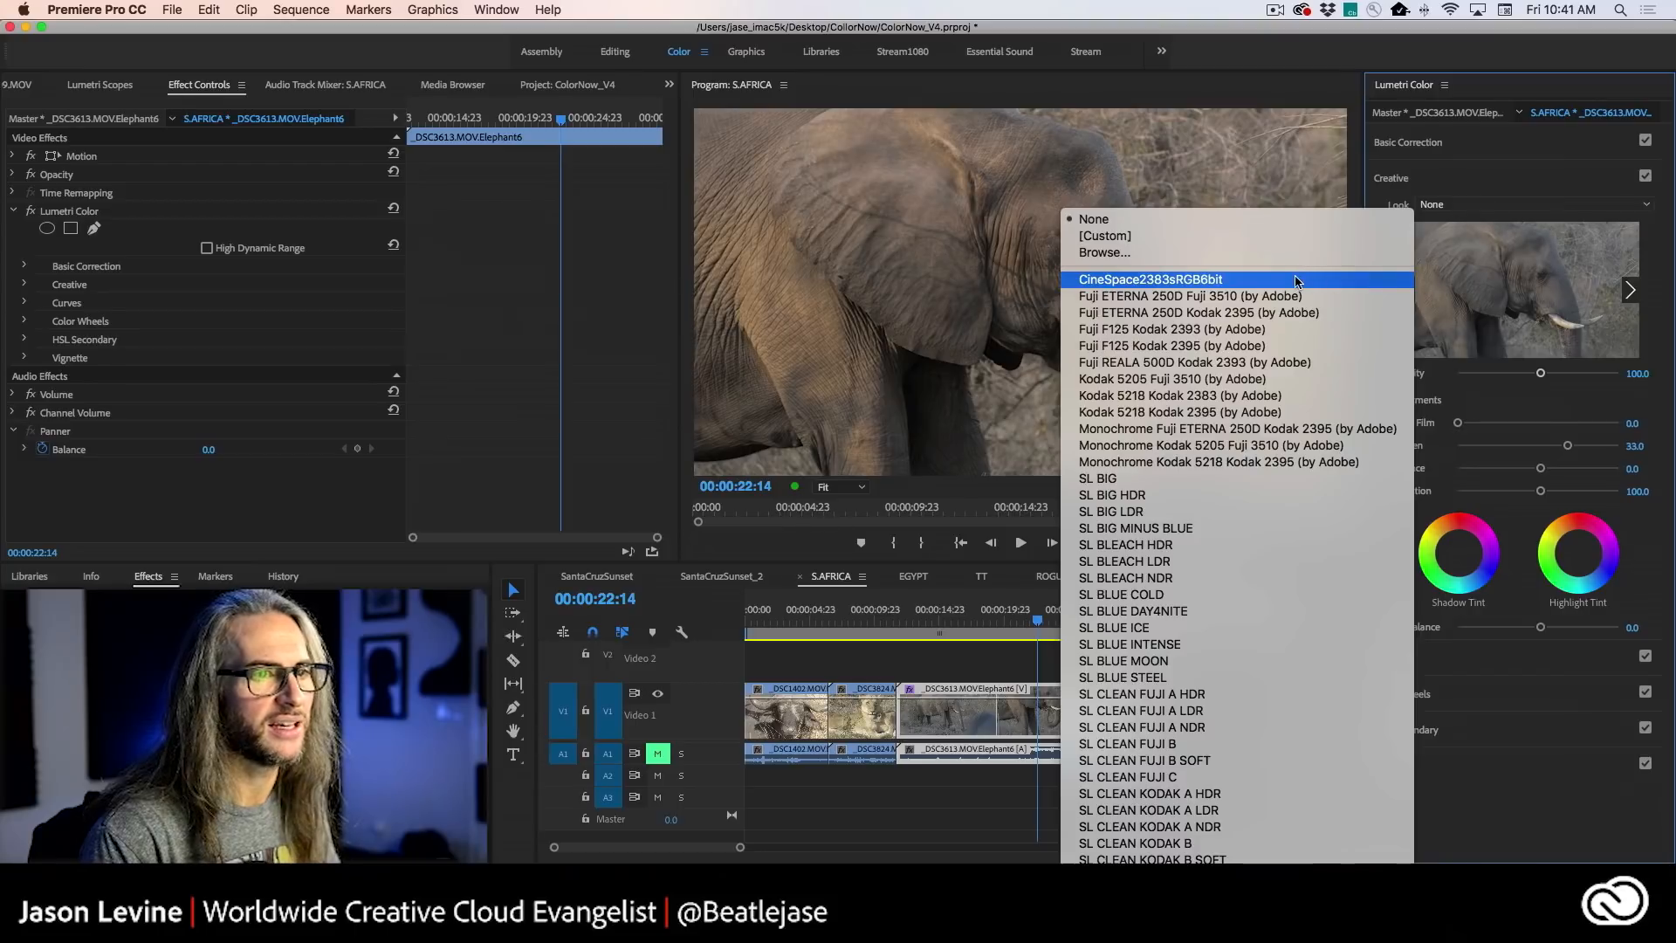
left_click(1388, 280)
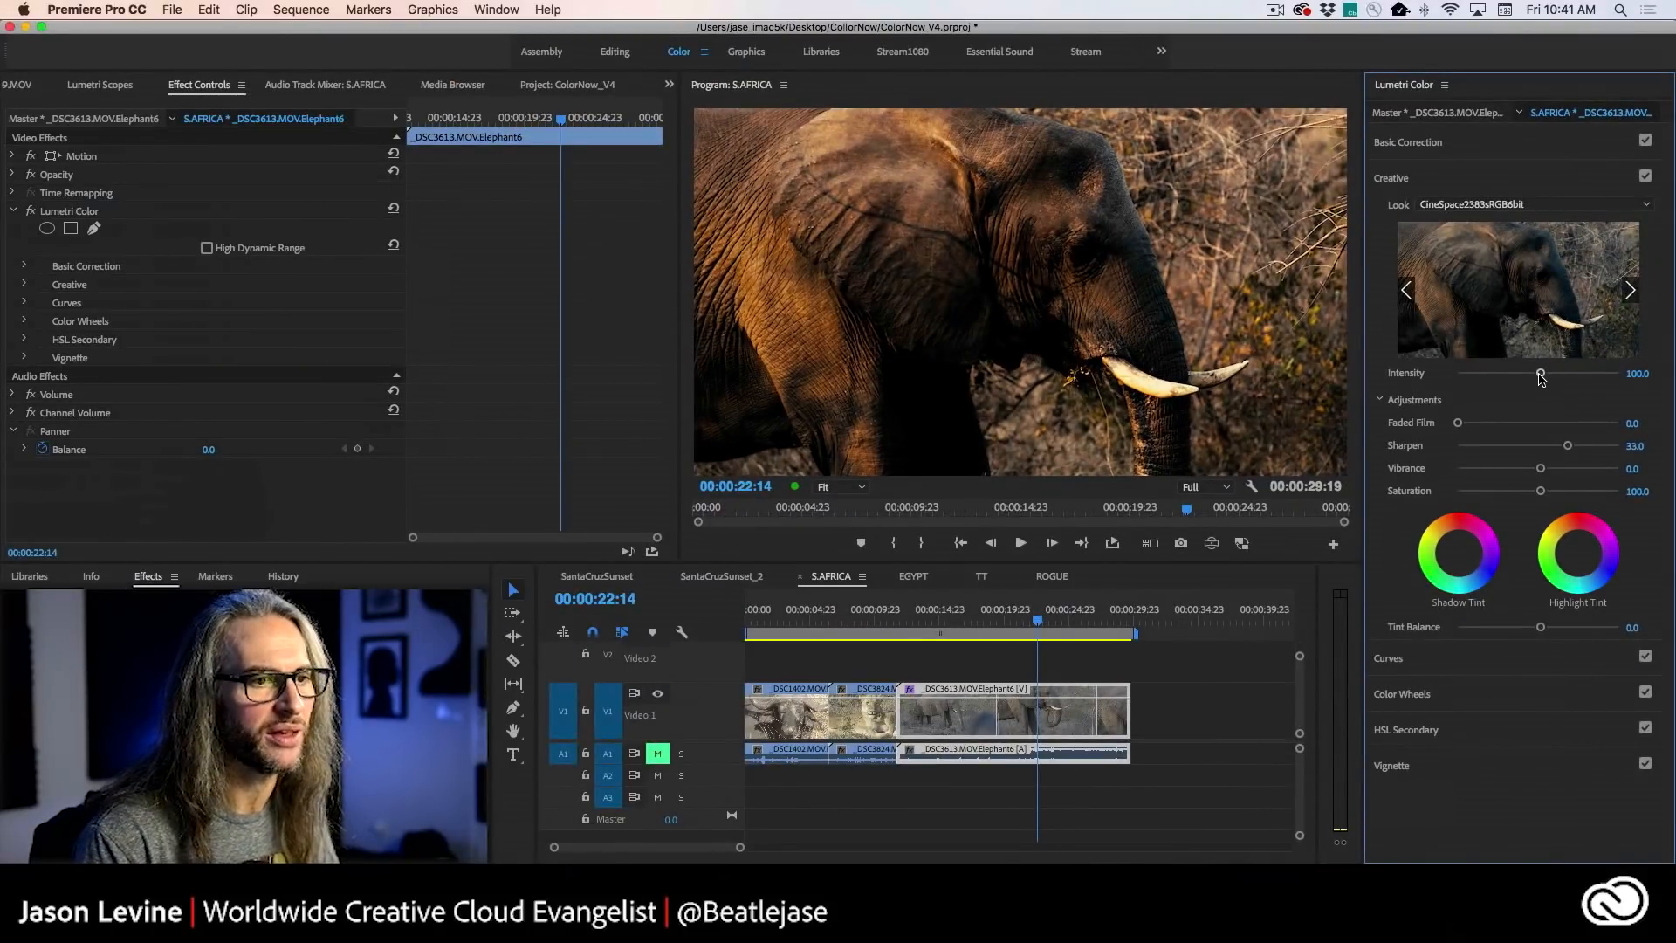
left_click_drag(1541, 377, 1494, 378)
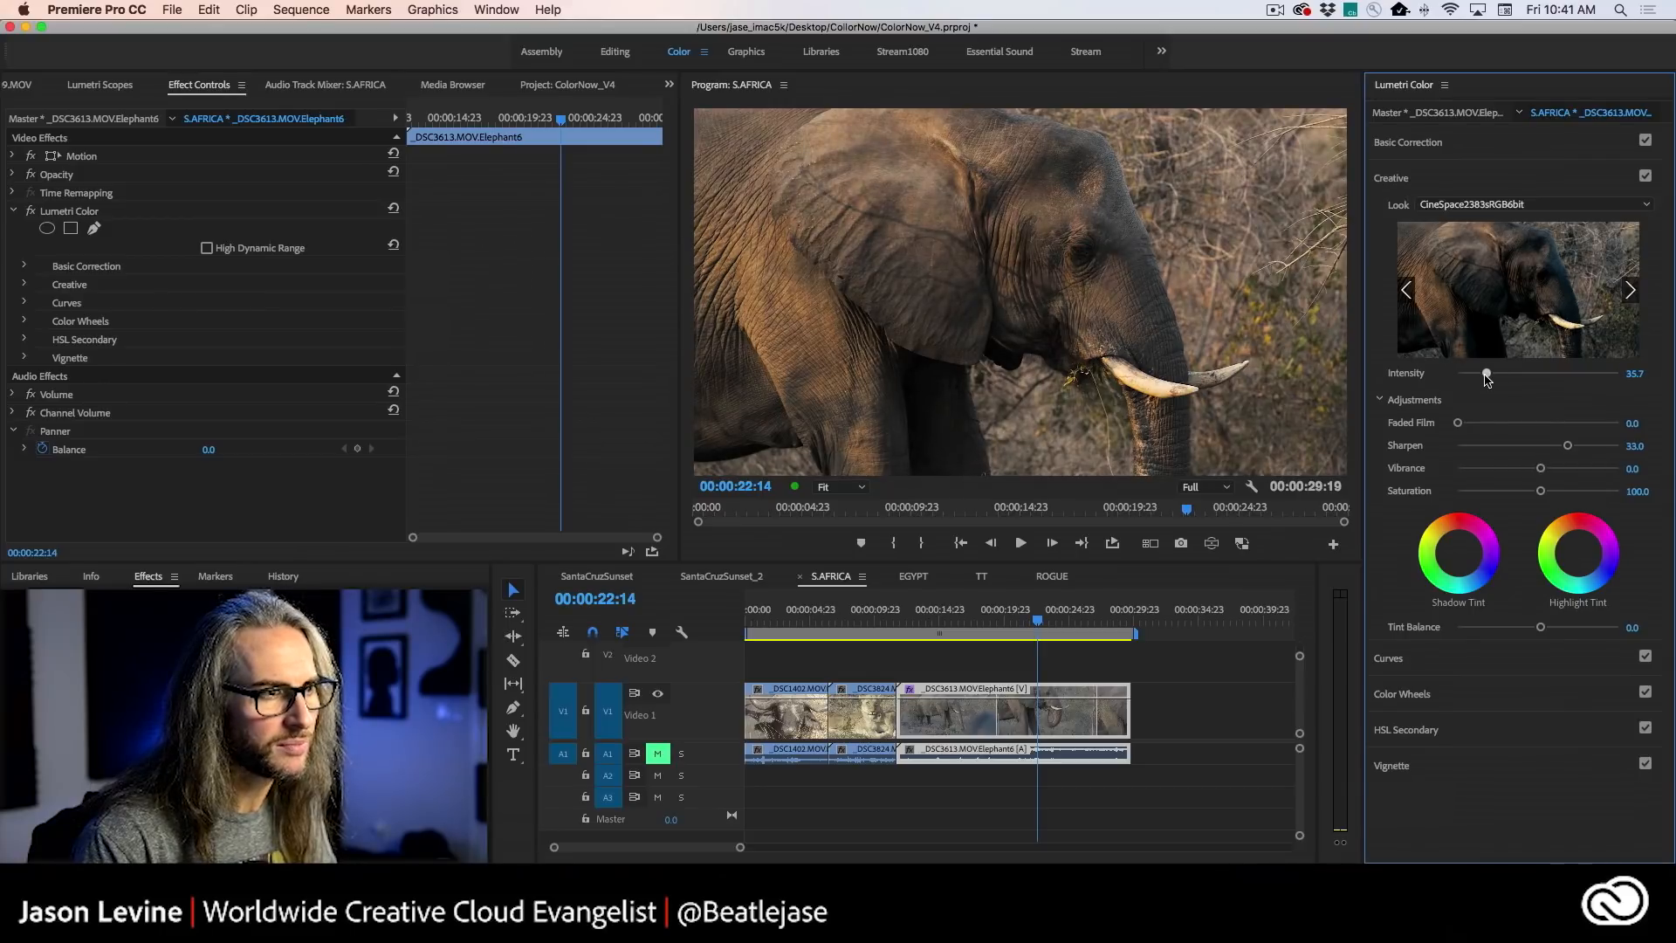
- Lower the elephant clip's Contrast to -31.9 and set the creative look's Intensity to 53.0
left_click(1468, 139)
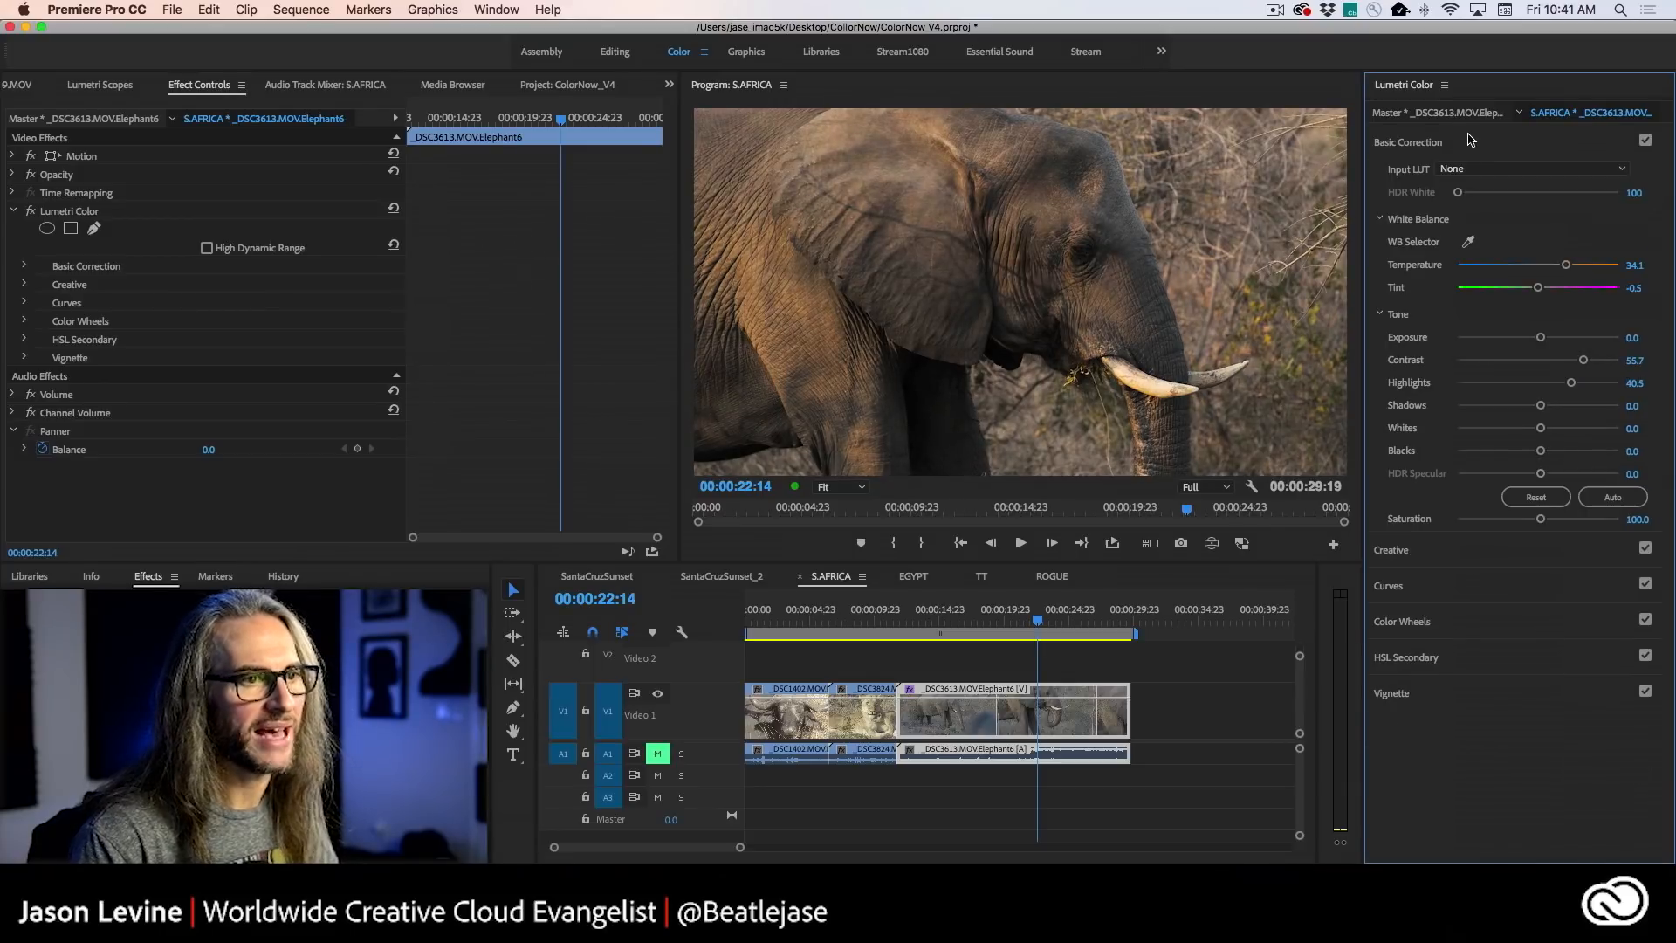
left_click_drag(1584, 361, 1515, 361)
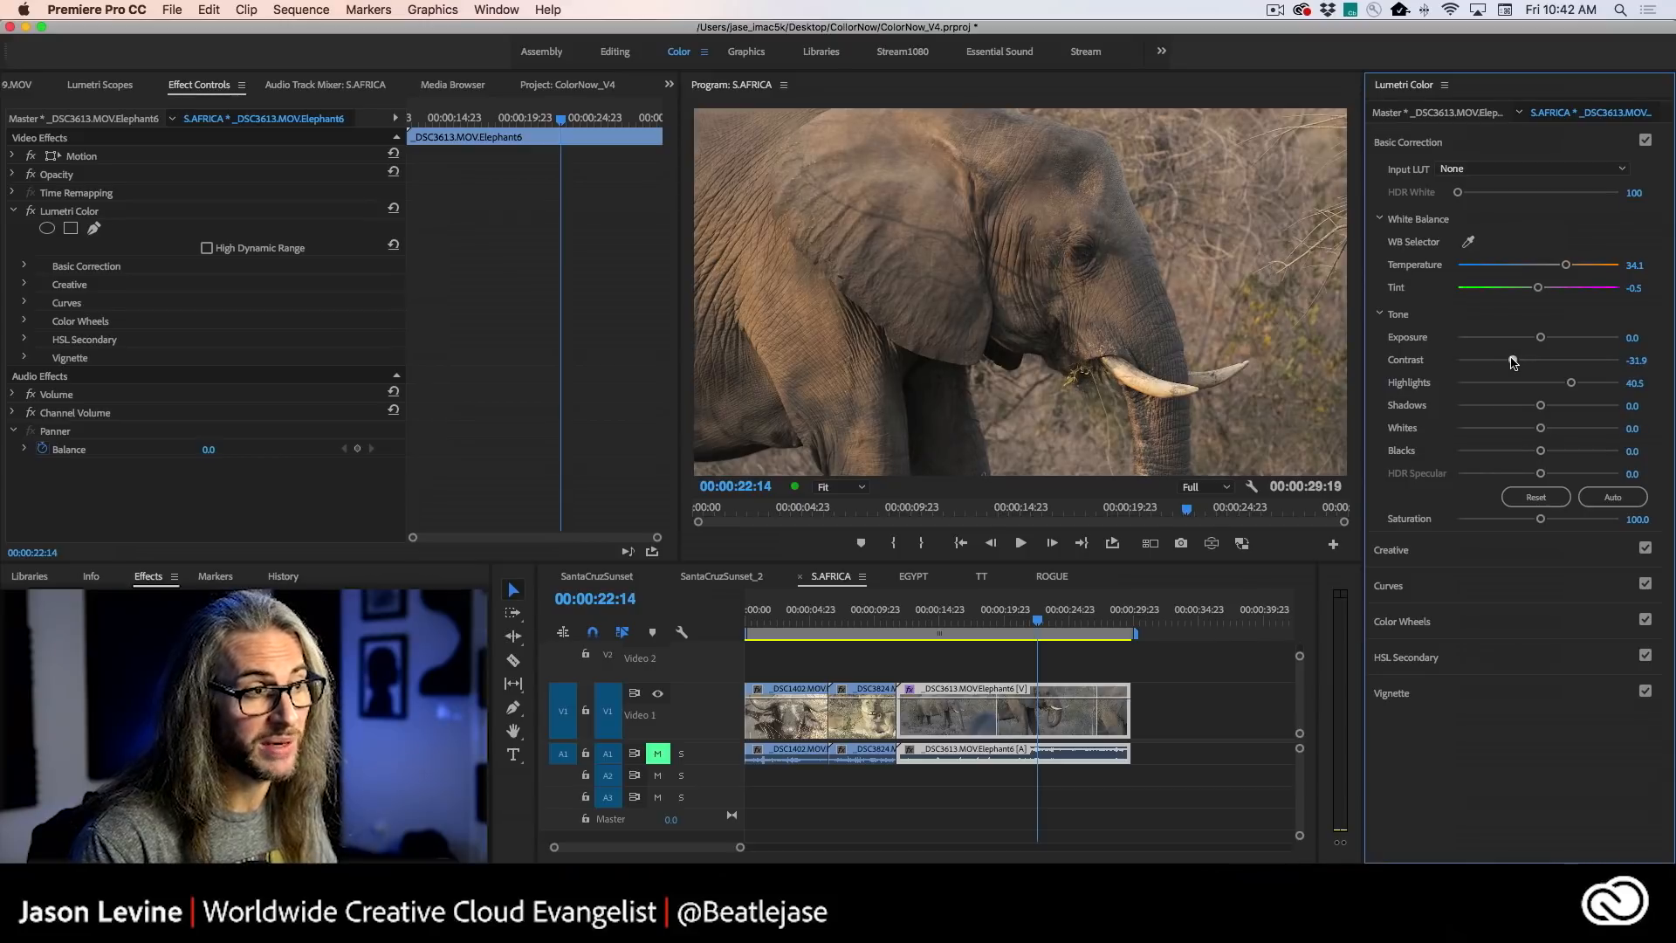
left_click(1469, 556)
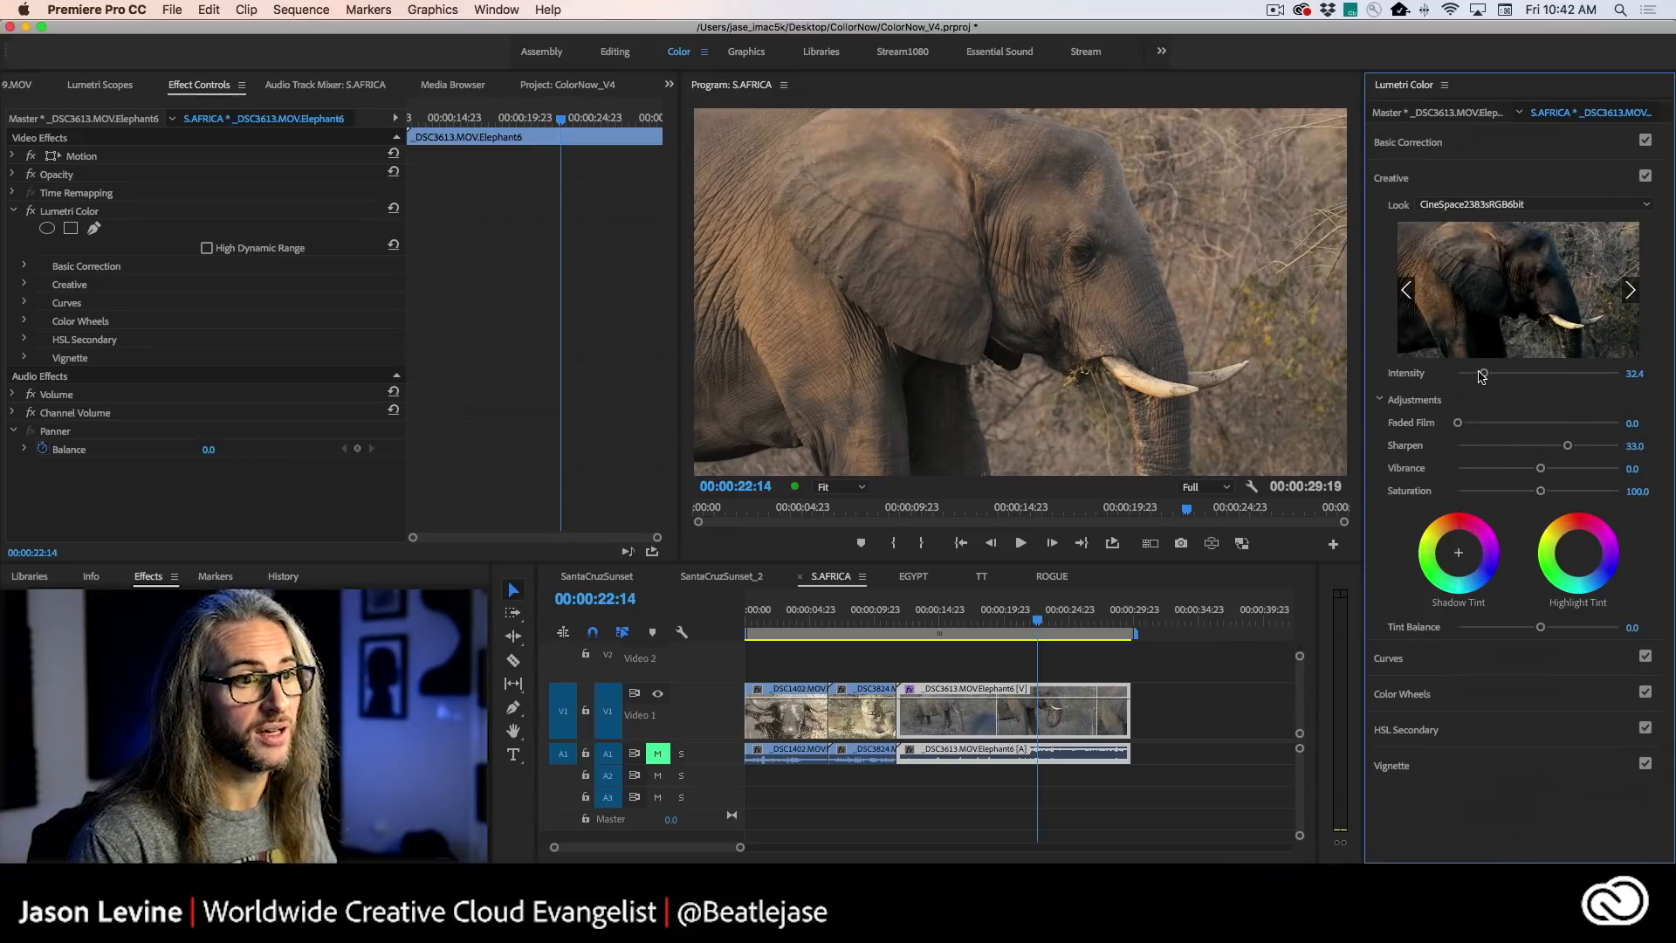
left_click_drag(1506, 374, 1501, 373)
left_click_drag(1505, 374, 1499, 373)
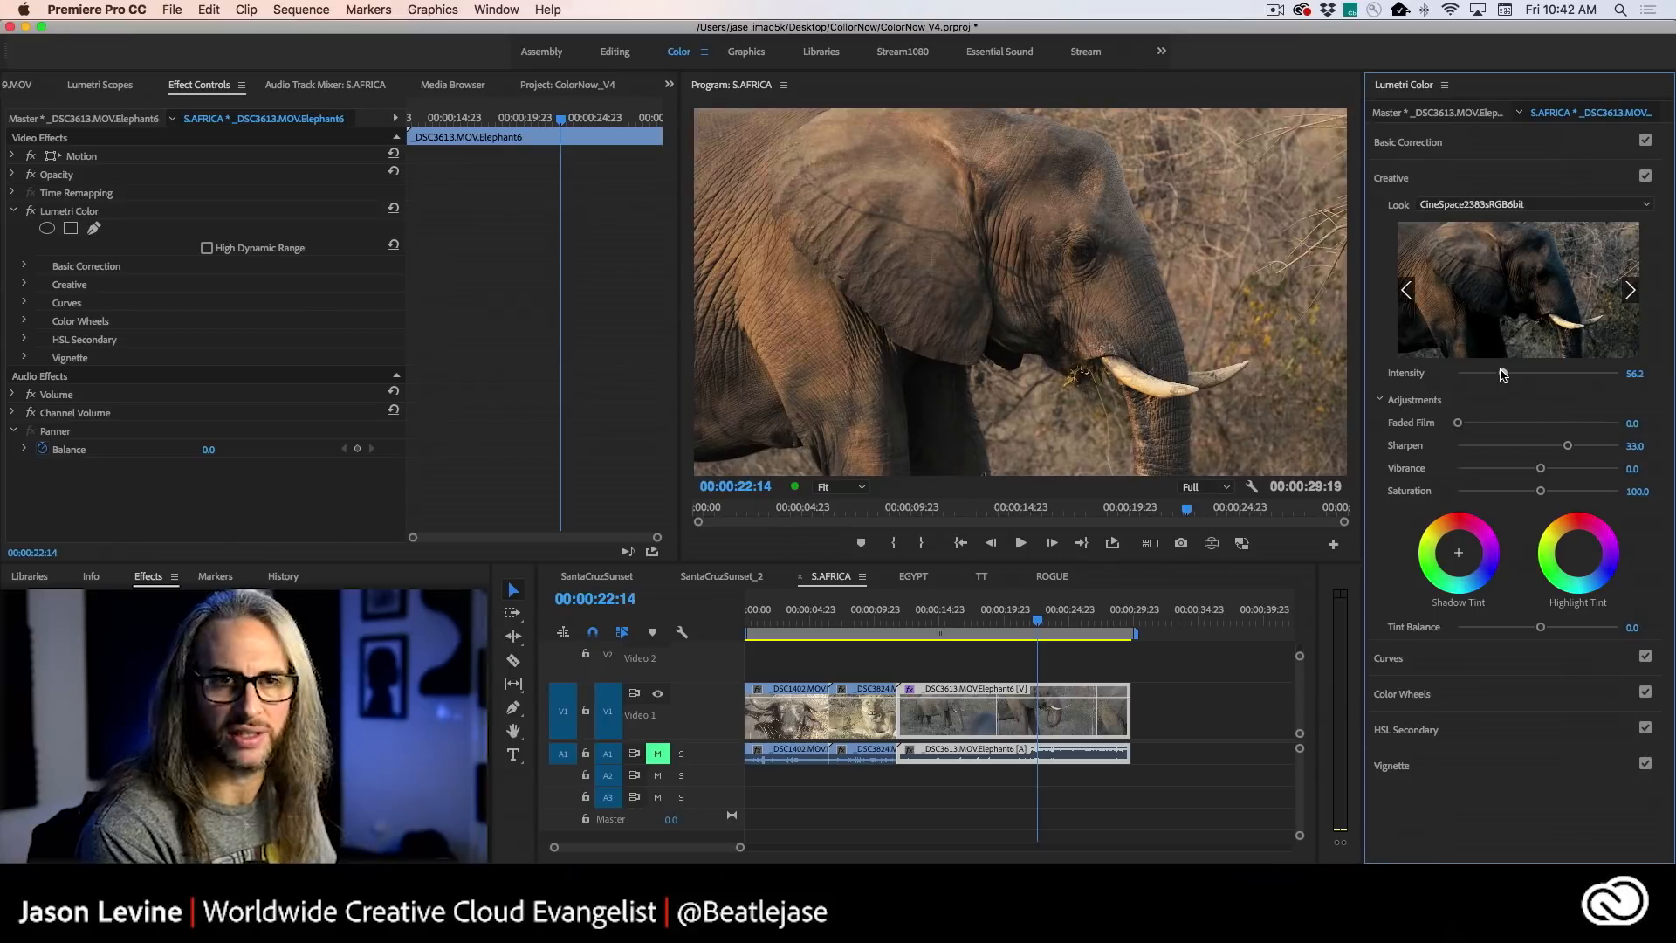
- Play the graded elephant clip, comparing it with Lumetri Color off and on, and preview the next creative looks
key("grave")
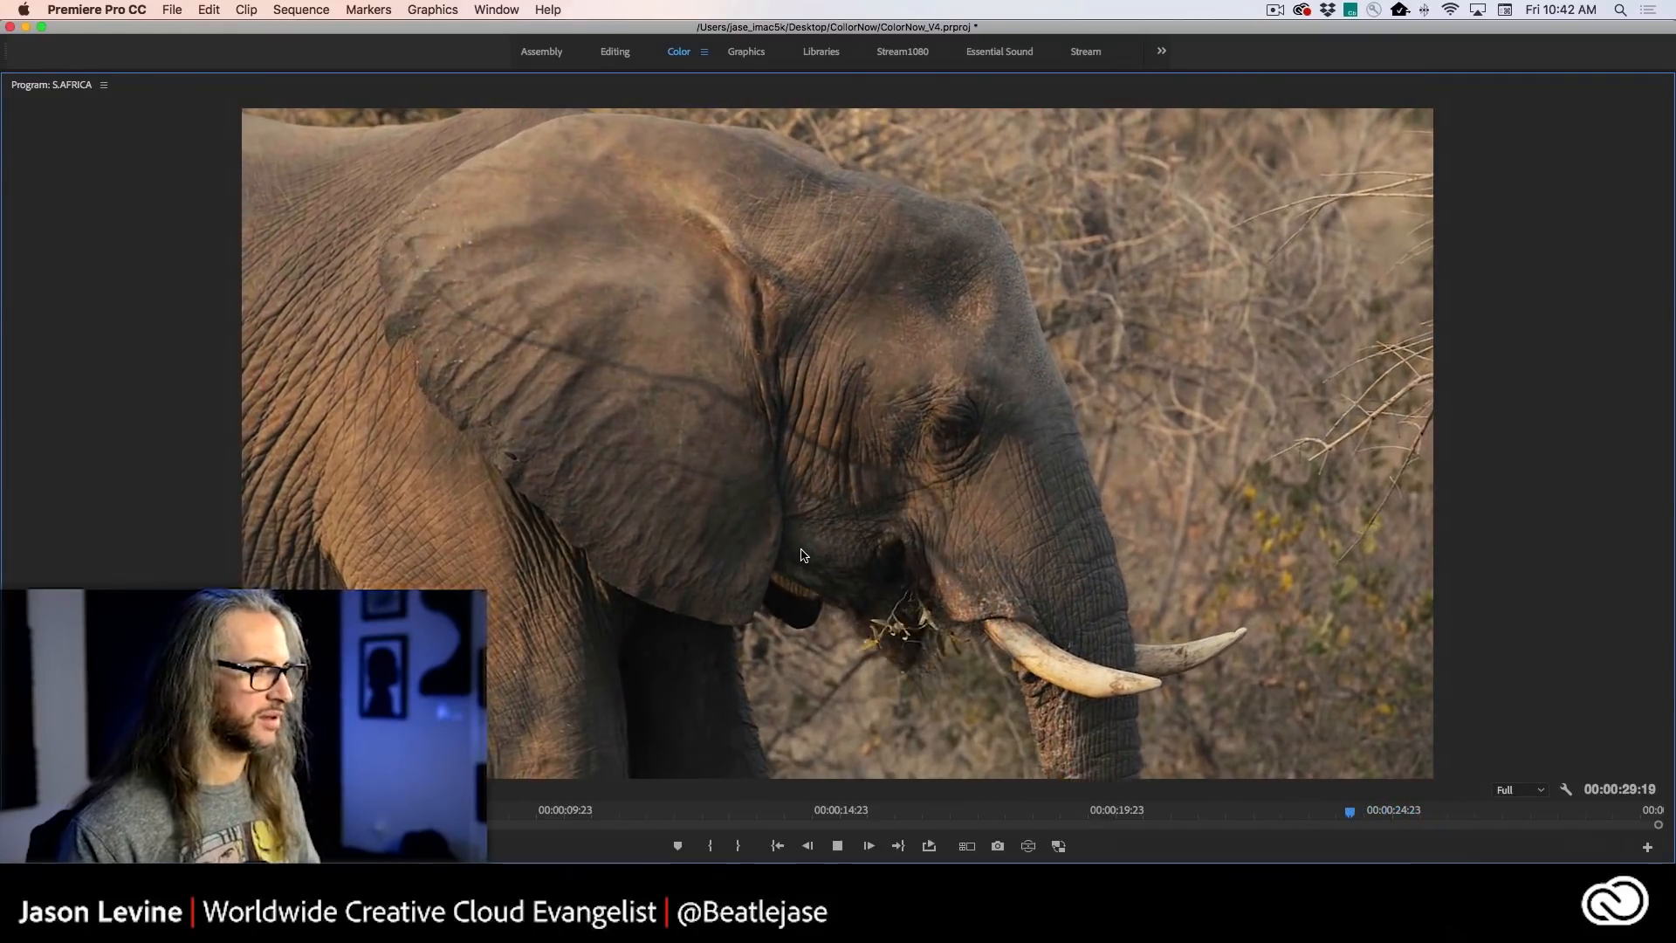
key("grave")
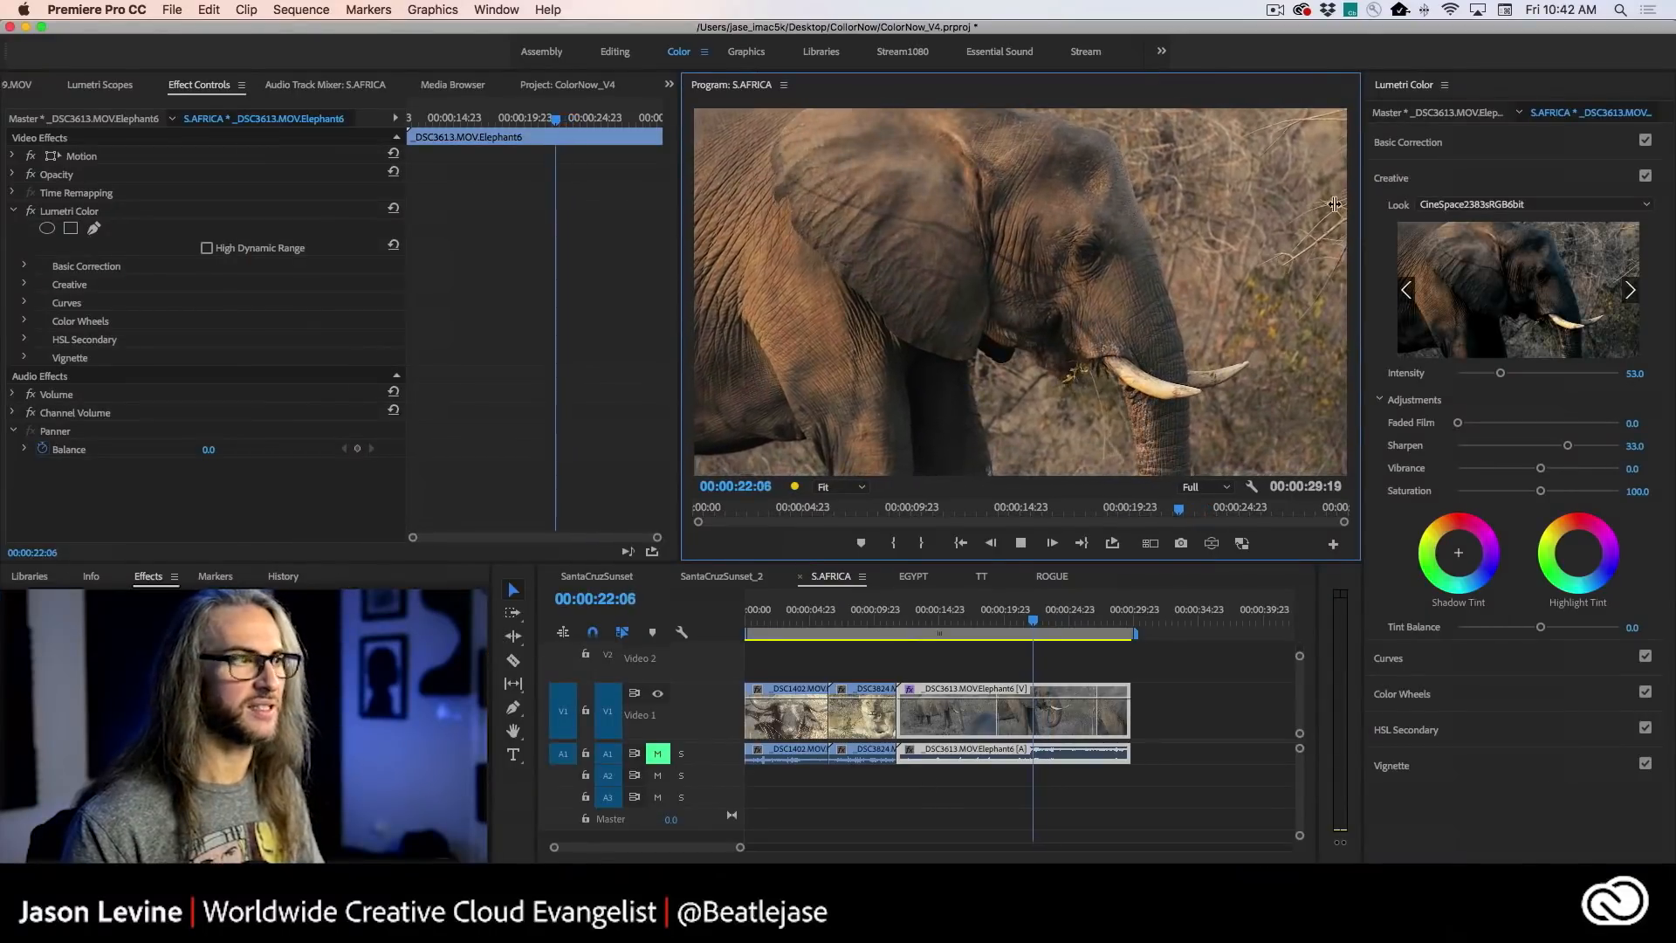
left_click(28, 211)
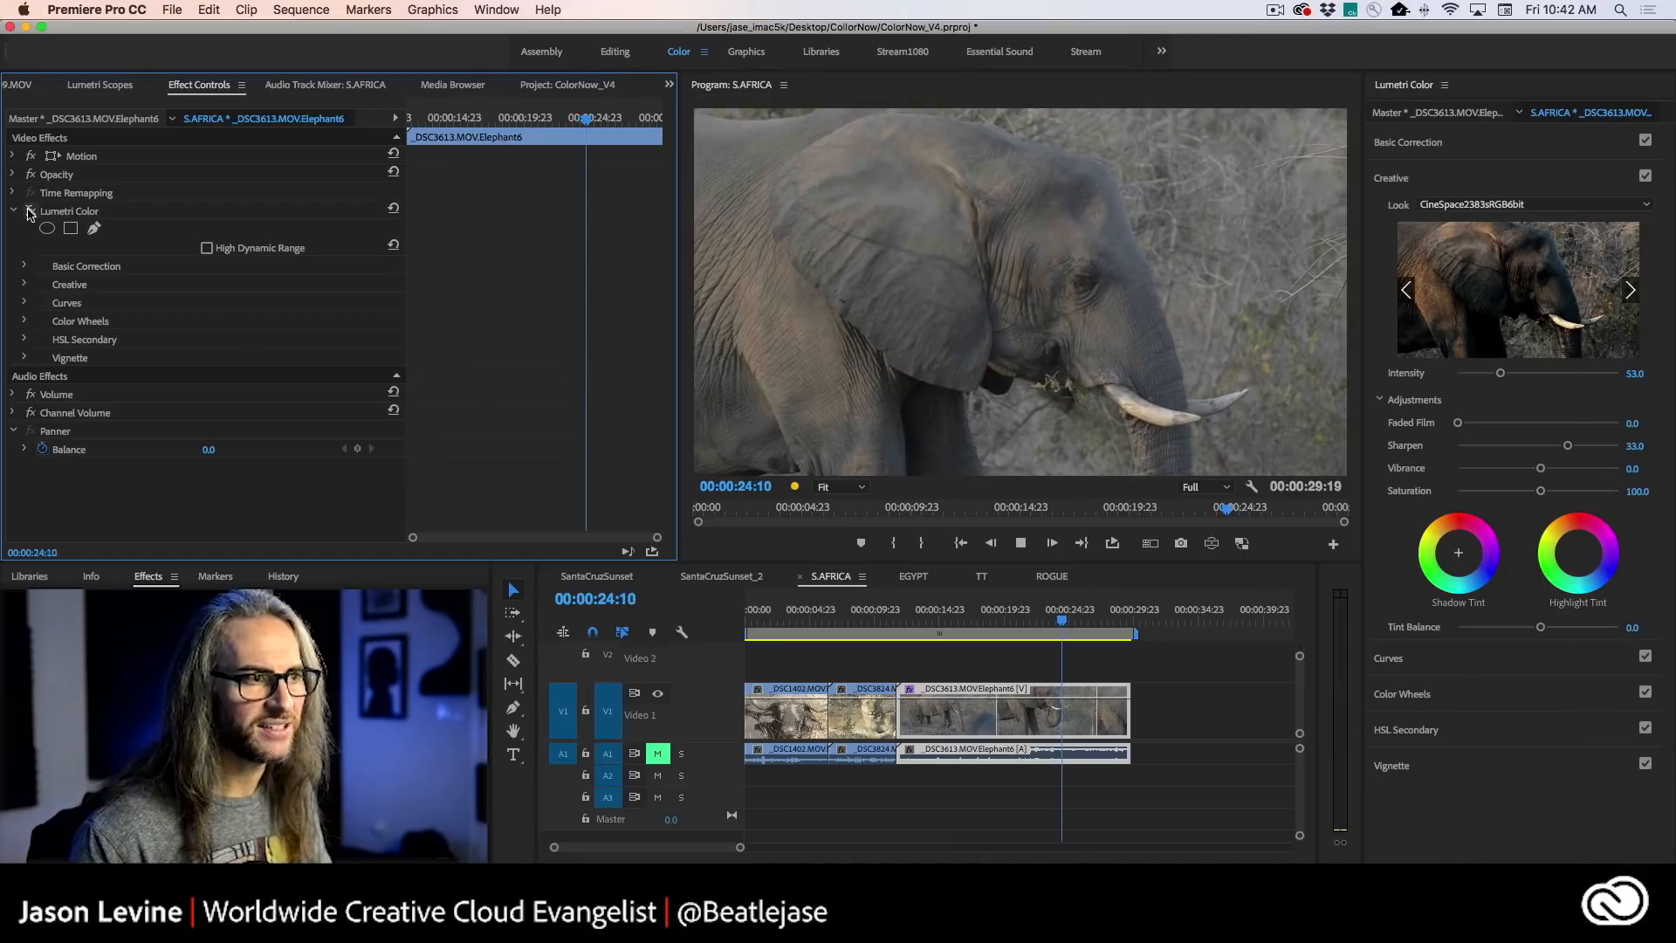
key("j")
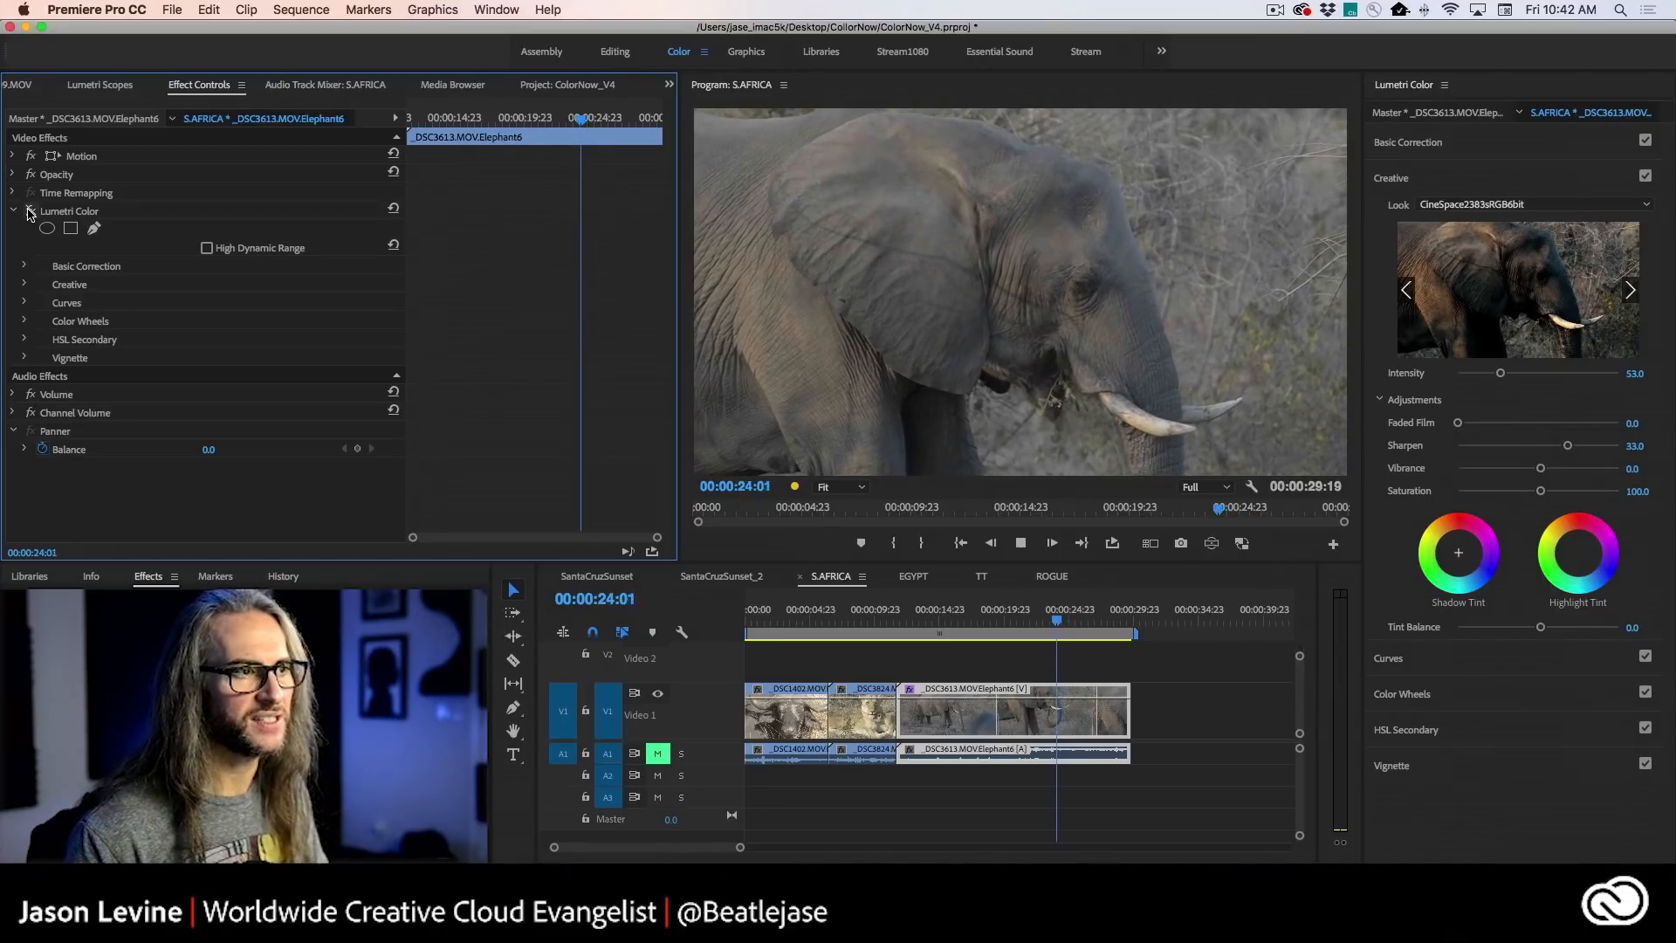
left_click(28, 211)
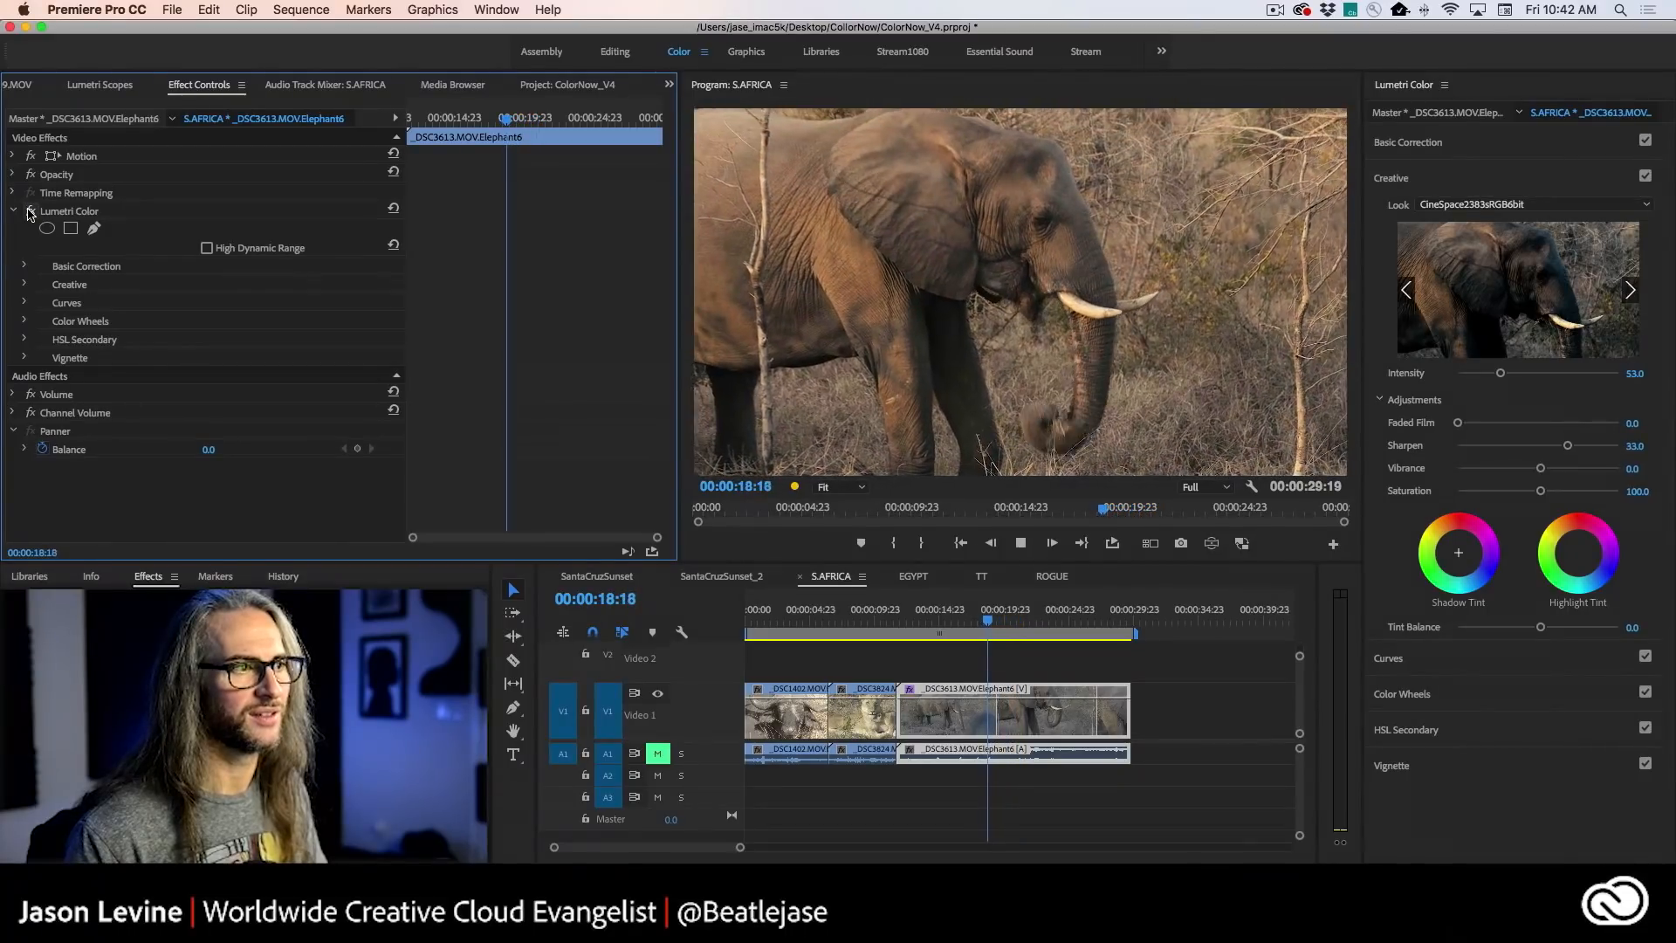
key("l")
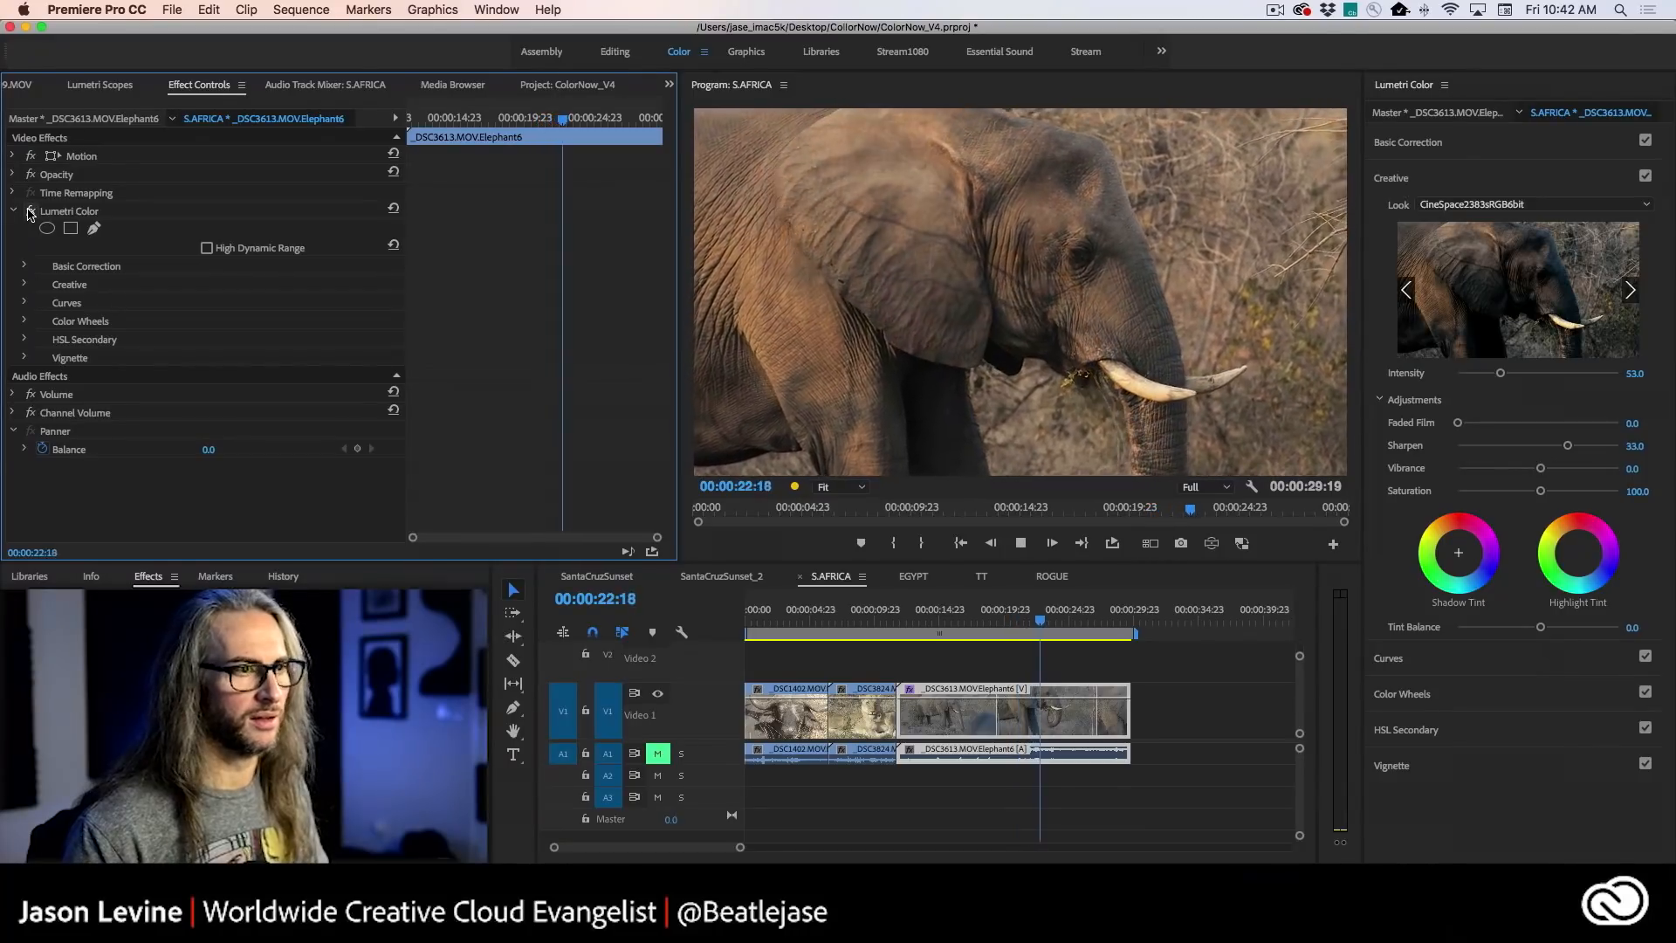
key("j")
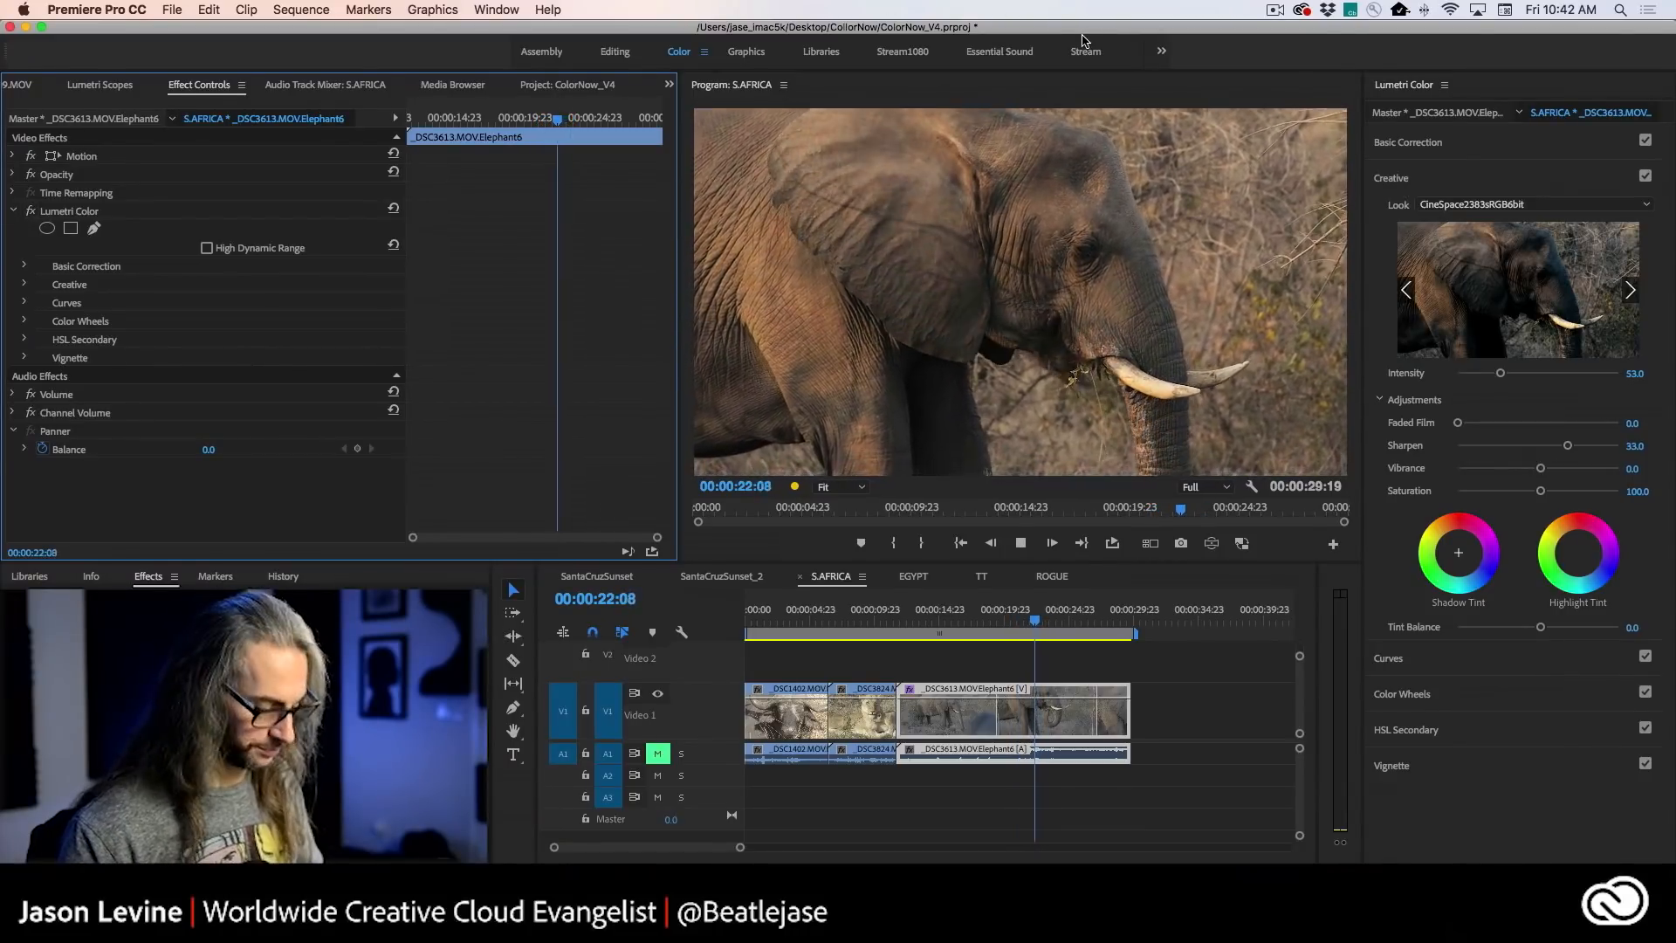
key("k")
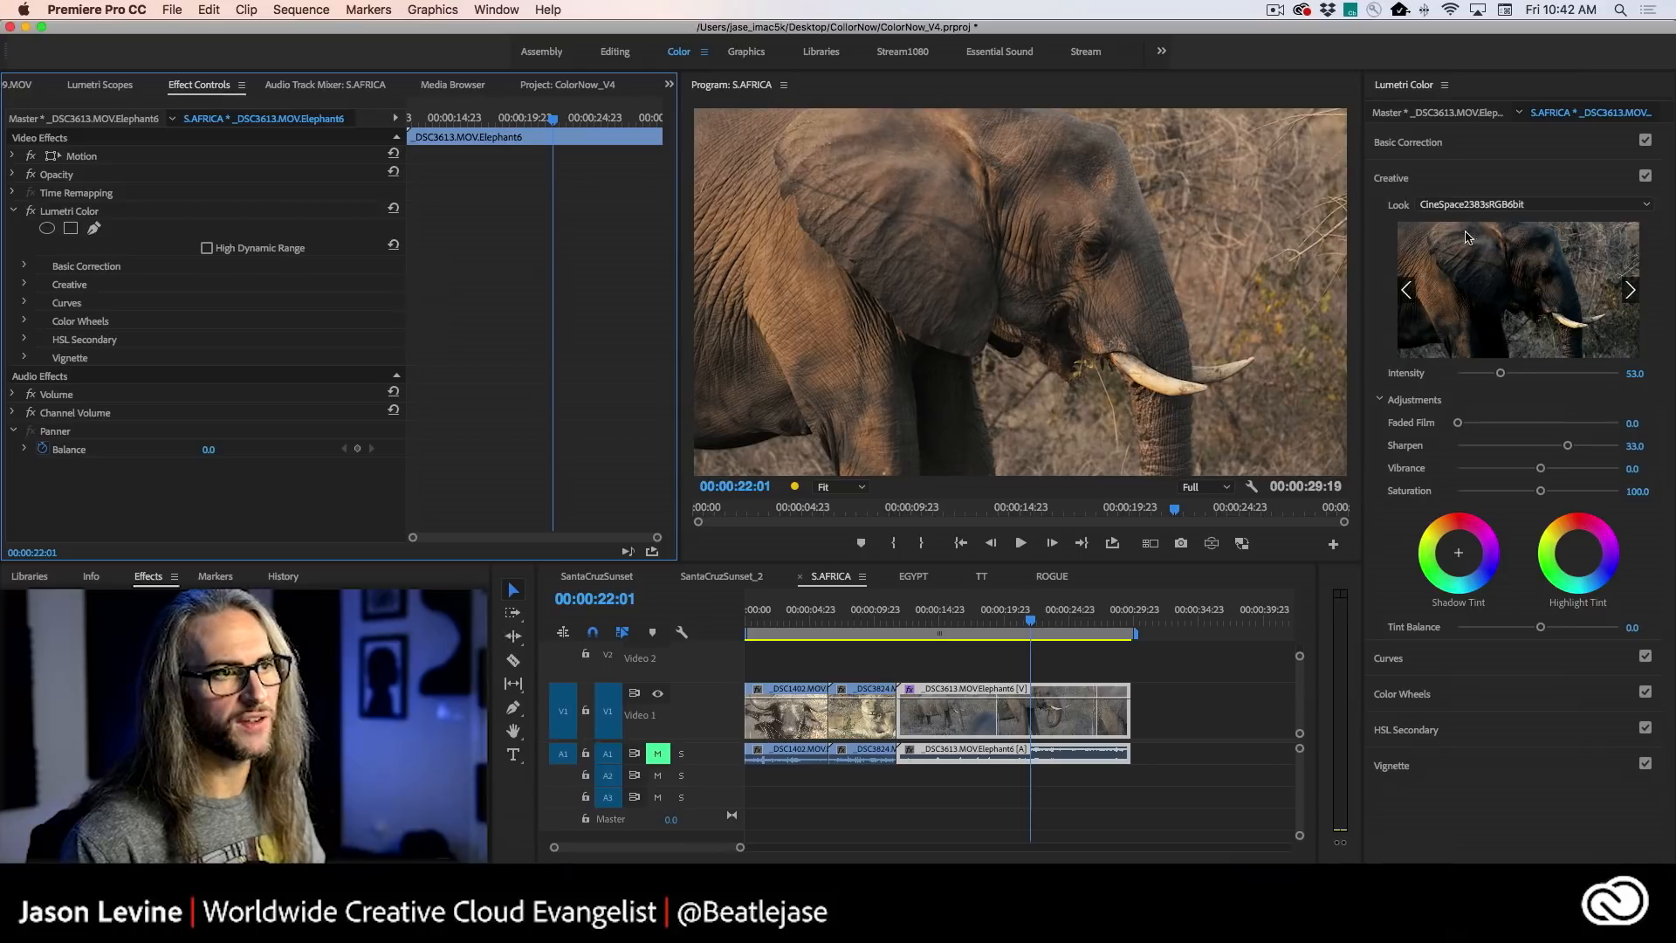
left_click(1632, 295)
left_click(1632, 294)
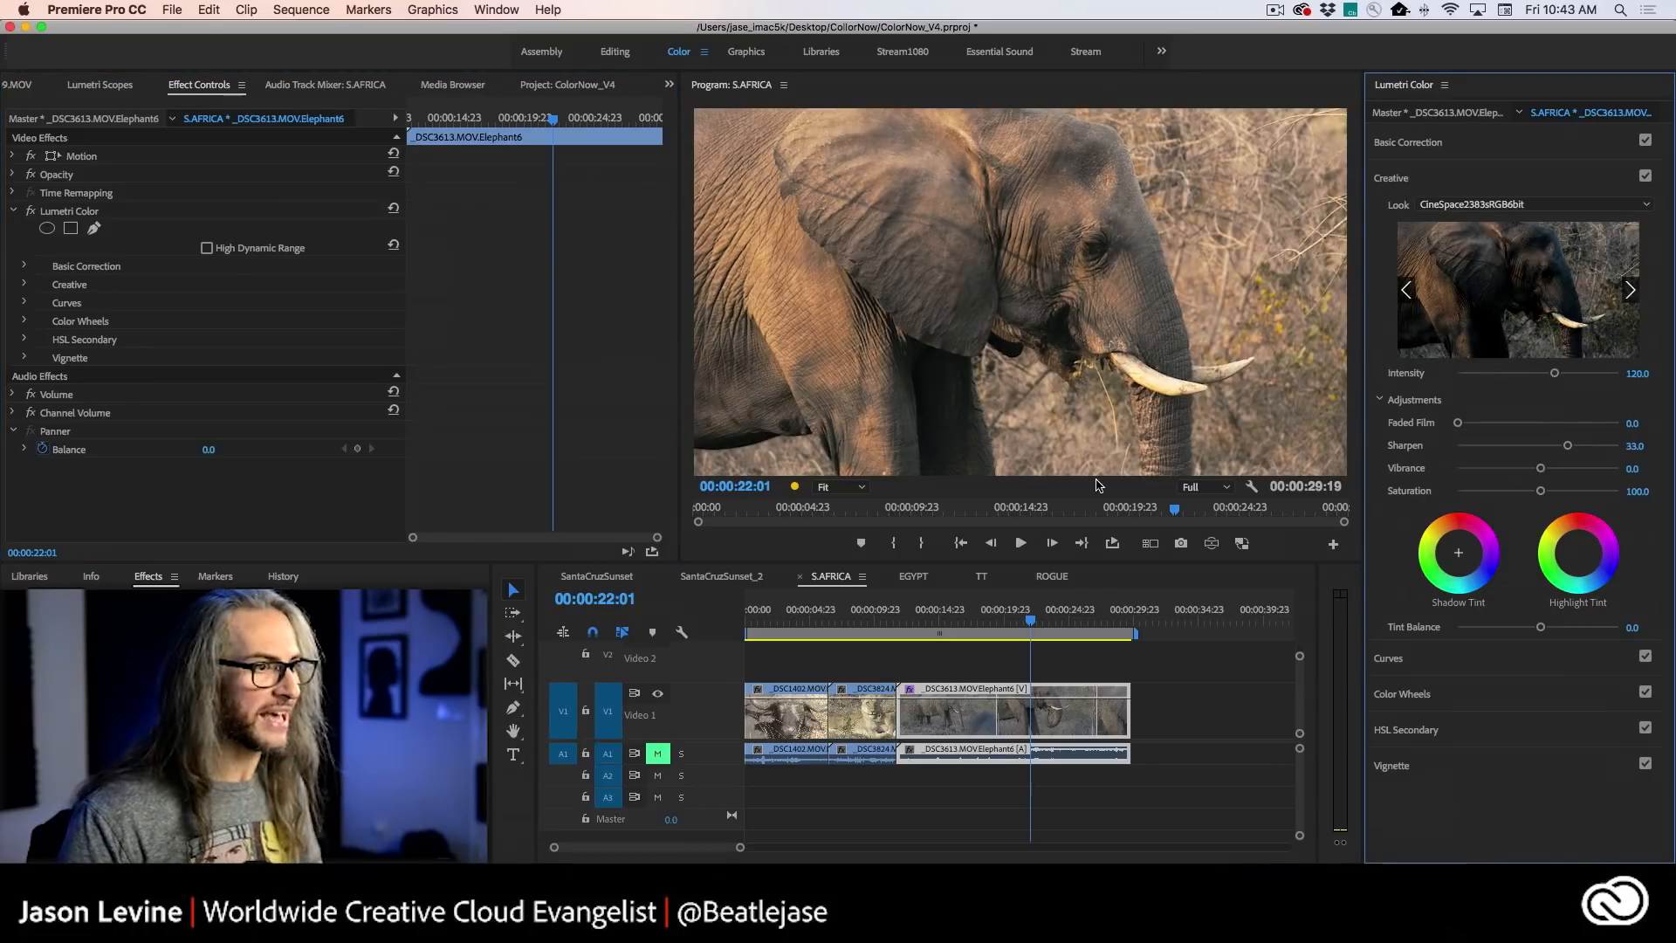
- Switch to Lightroom CC and set the elephant still's Highlights to +49, Blacks to +25, Contrast to -24 and Exposure to -0.14
key("super+Tab")
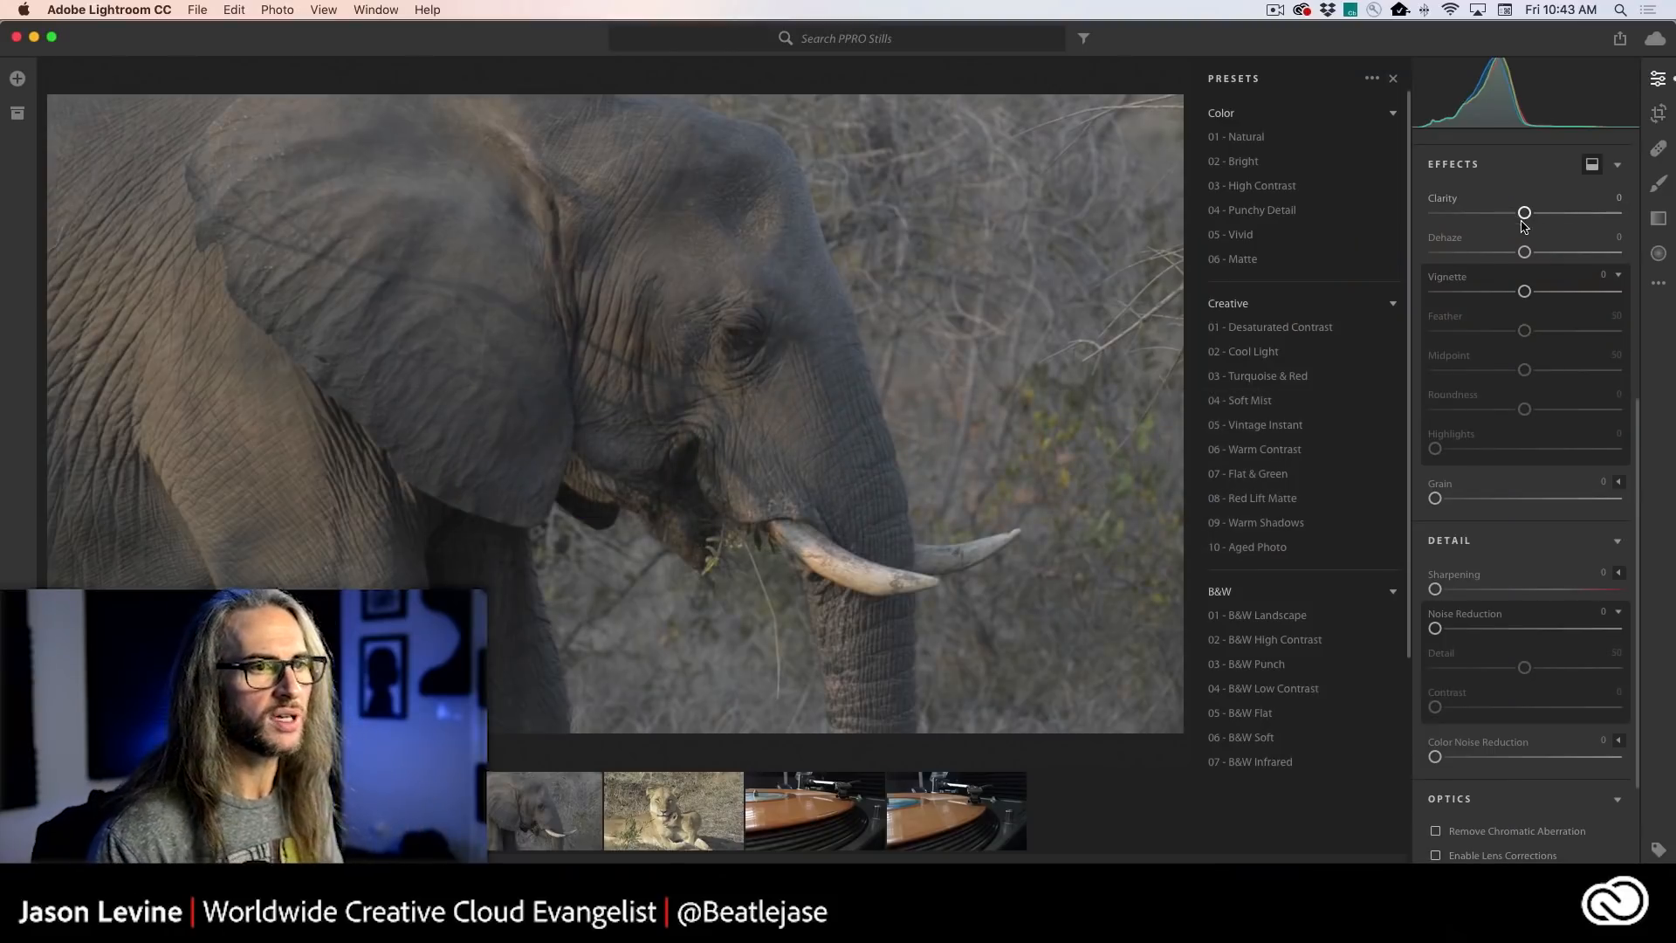
scroll(1524, 229, "up", 5)
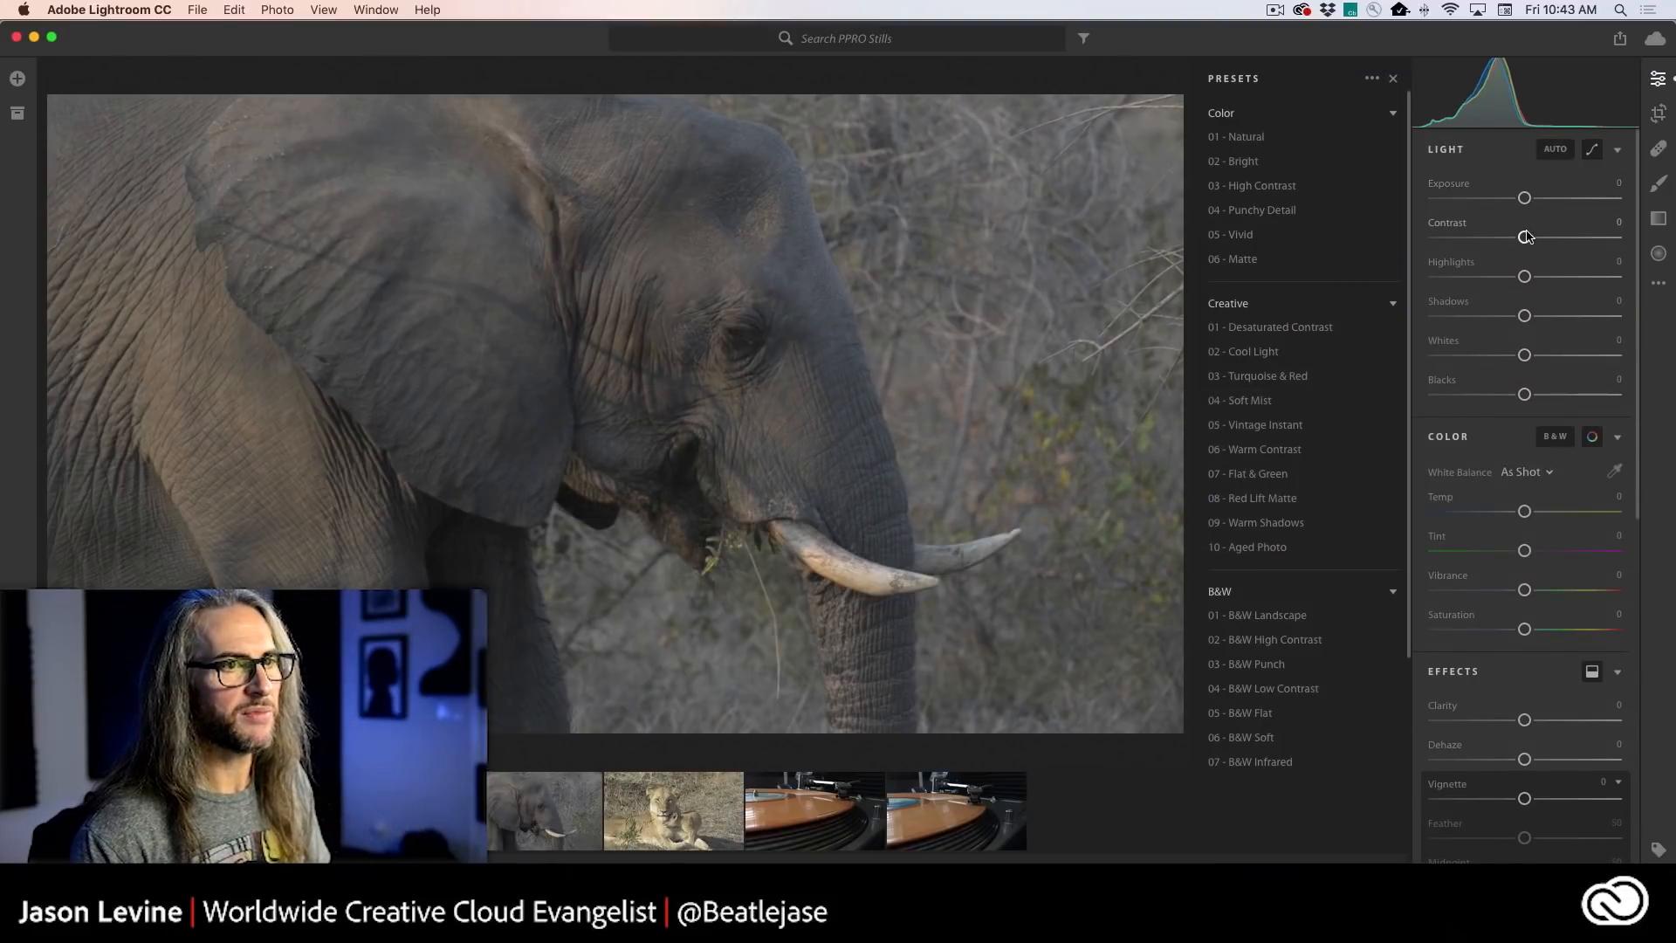
left_click_drag(1525, 277, 1569, 278)
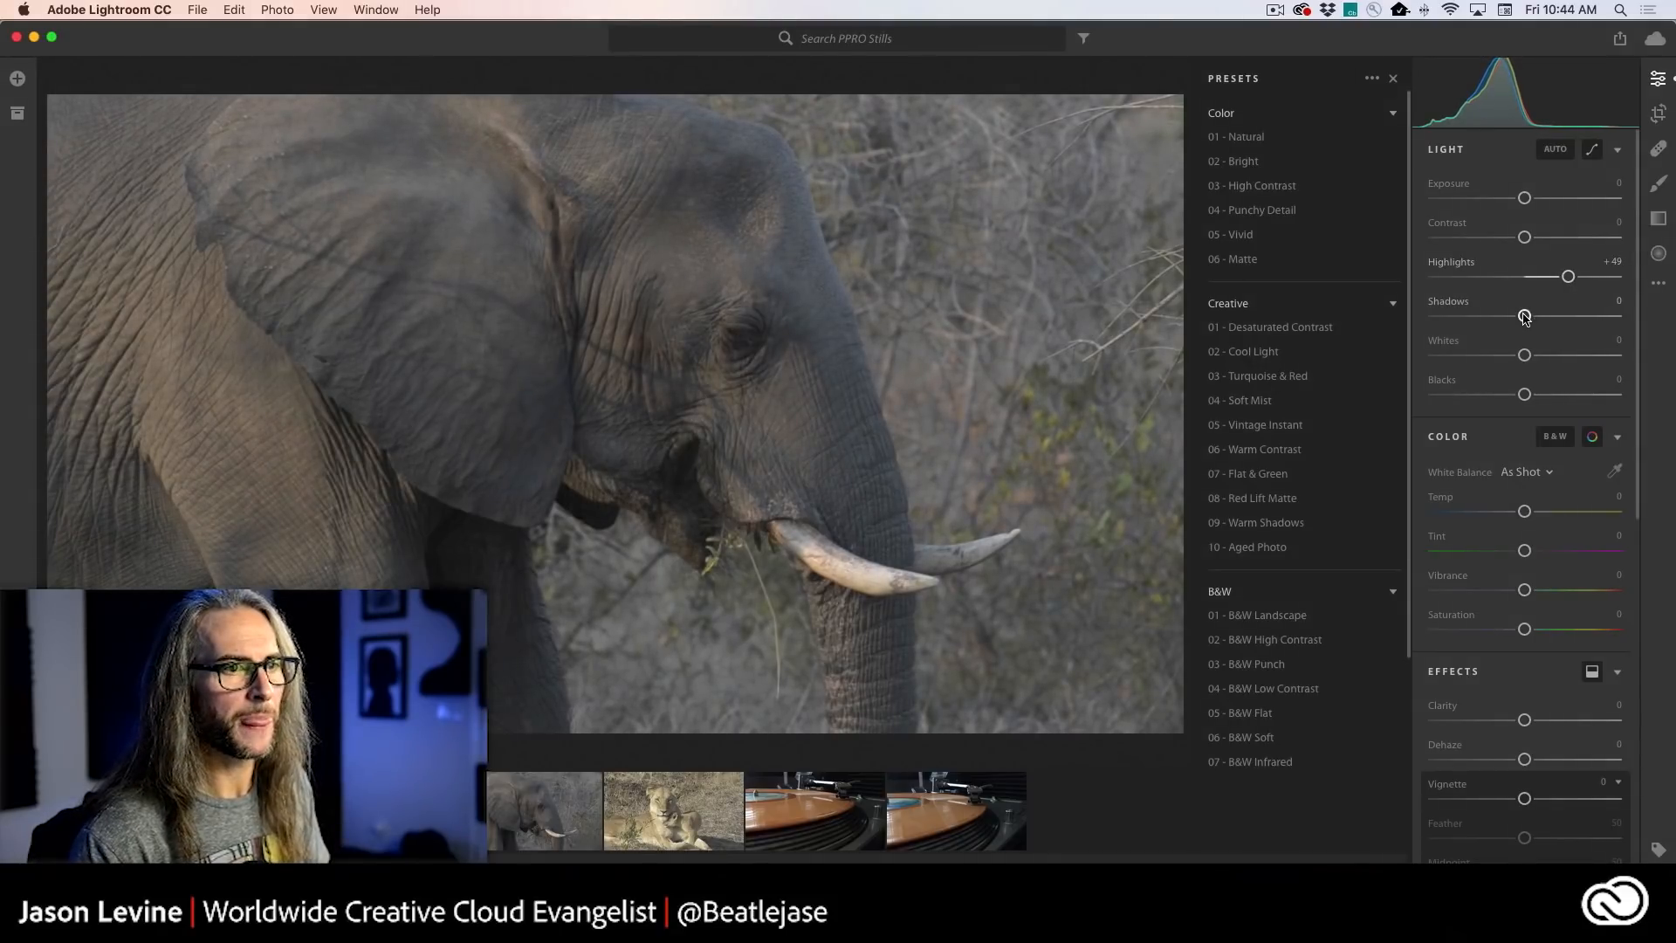
left_click_drag(1524, 393, 1546, 394)
left_click_drag(1524, 236, 1522, 198)
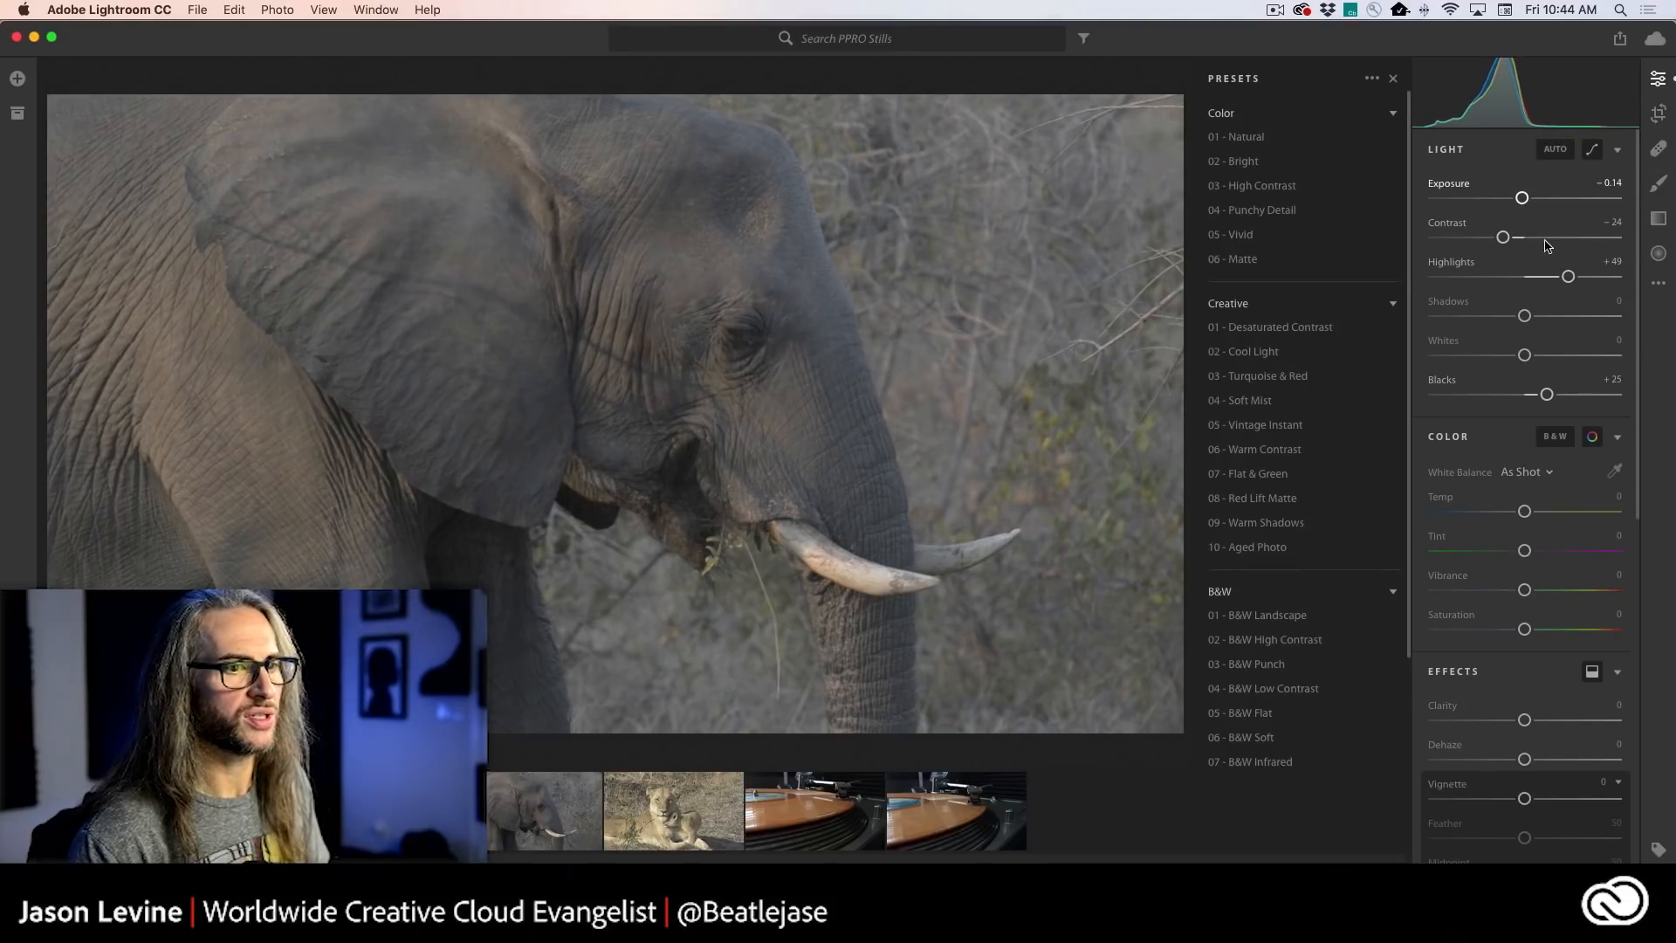
- Warm the elephant still with Temp +18 and Tint +8, and set Vibrance to +8
left_click_drag(1525, 511, 1533, 553)
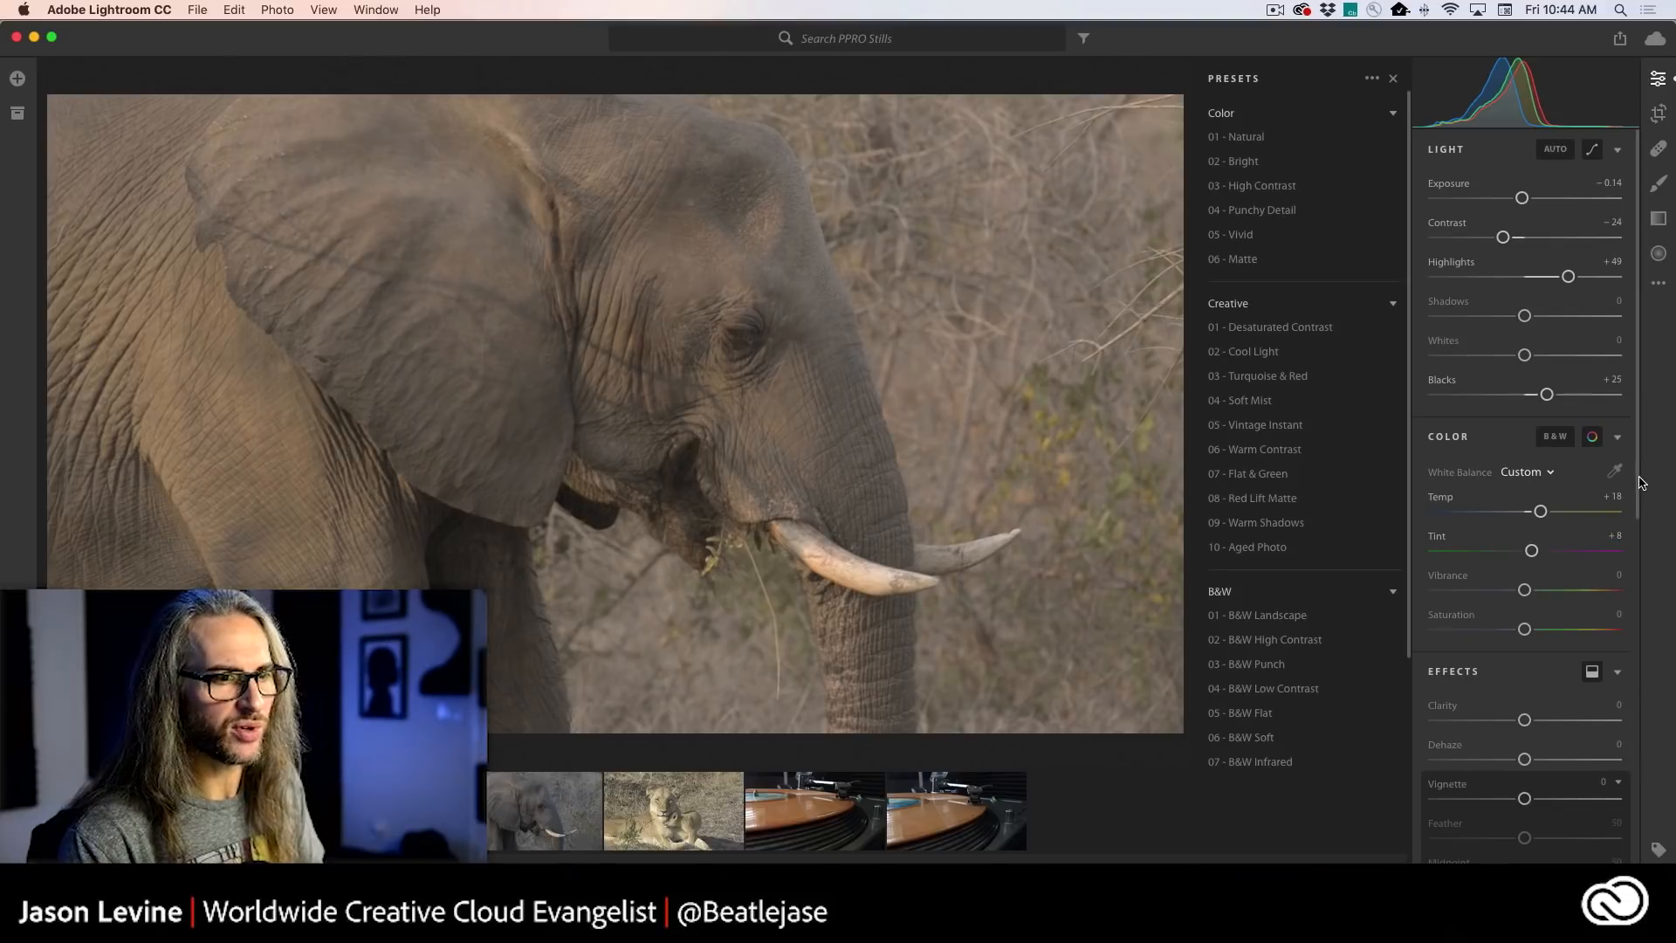
left_click_drag(1527, 595, 1535, 593)
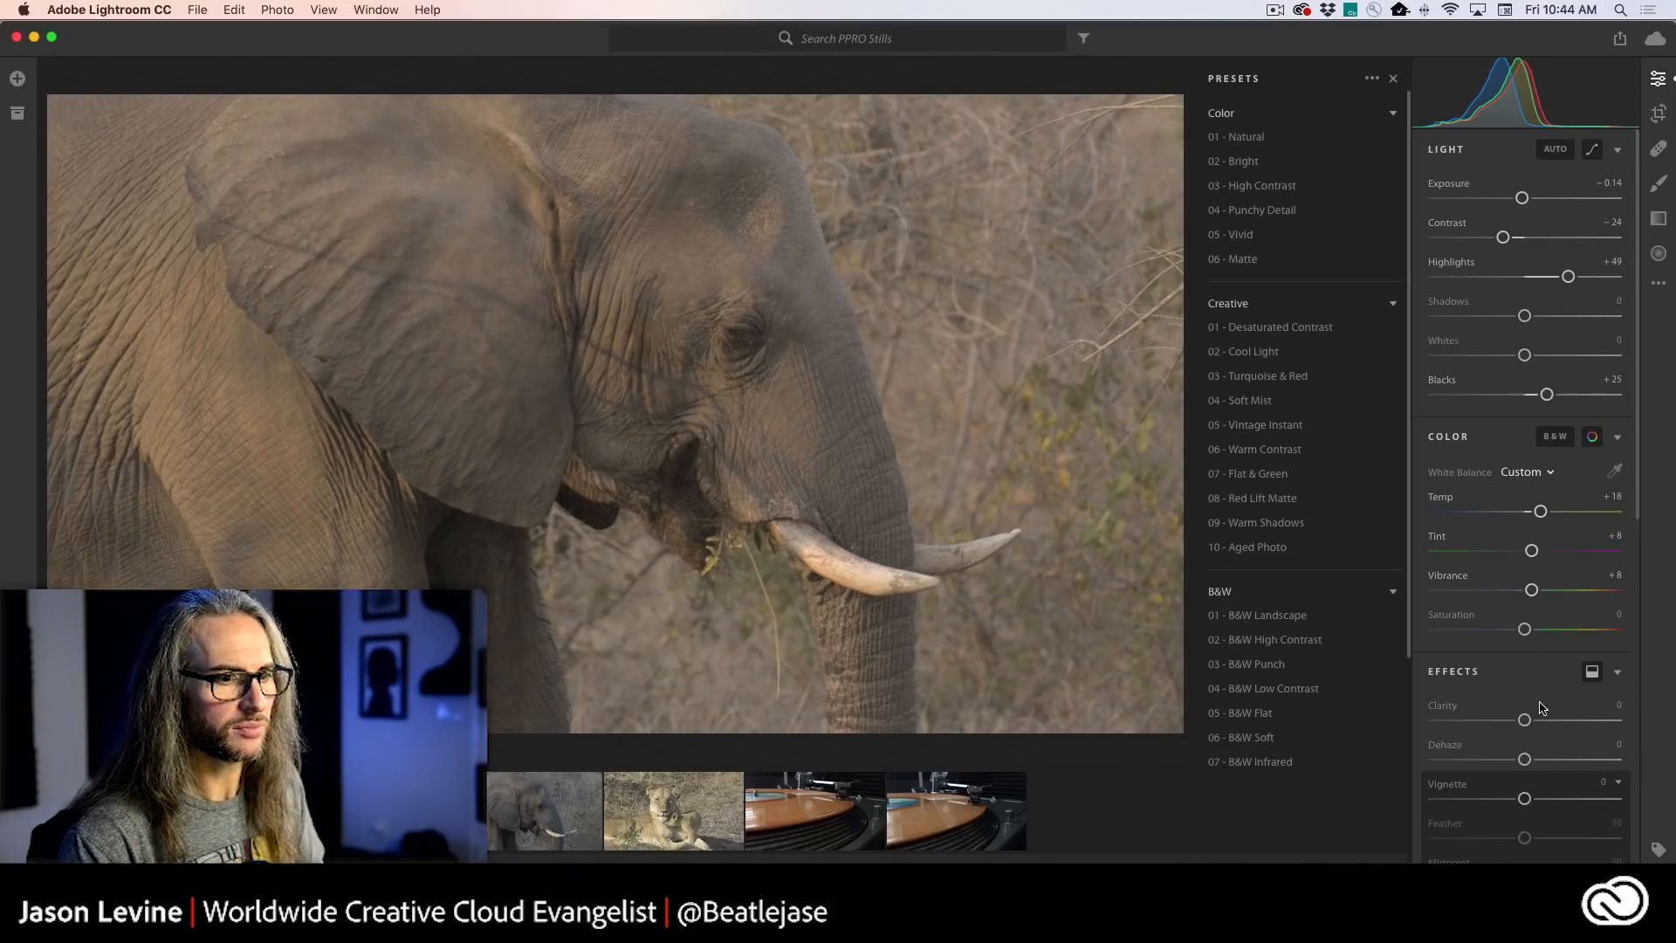
- Set the elephant still's Dehaze to +68, Saturation to +27, Temp to +23, Tint to +16, Contrast to -37 and Blacks to +4
left_click_drag(1528, 760, 1589, 757)
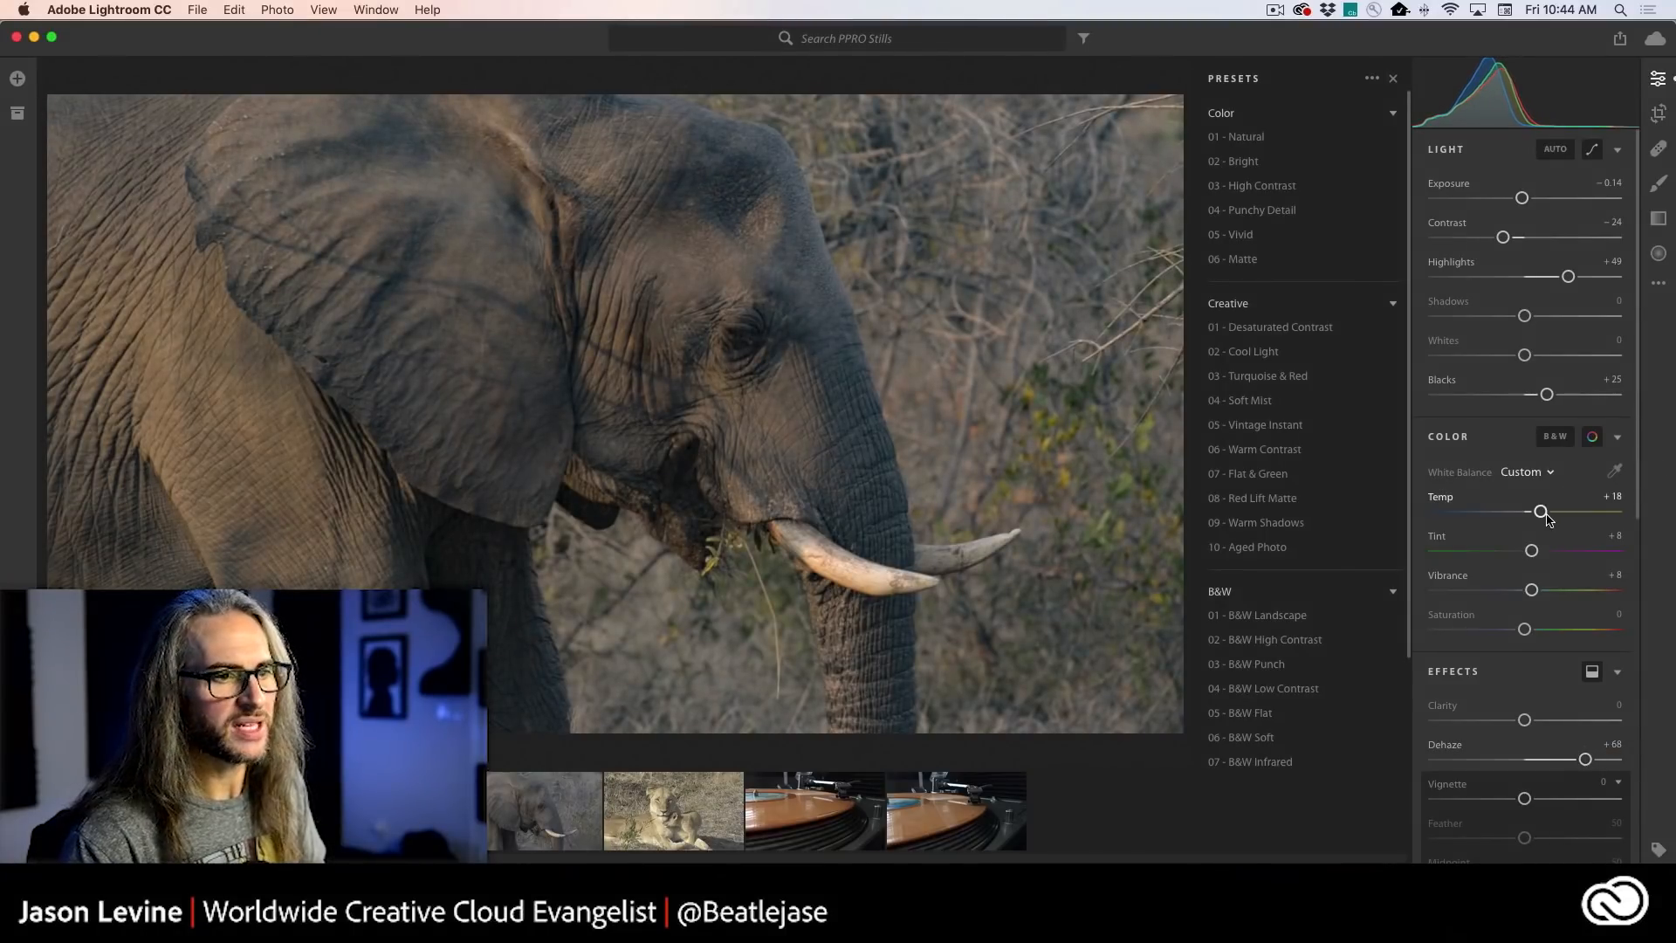
left_click_drag(1526, 630, 1550, 630)
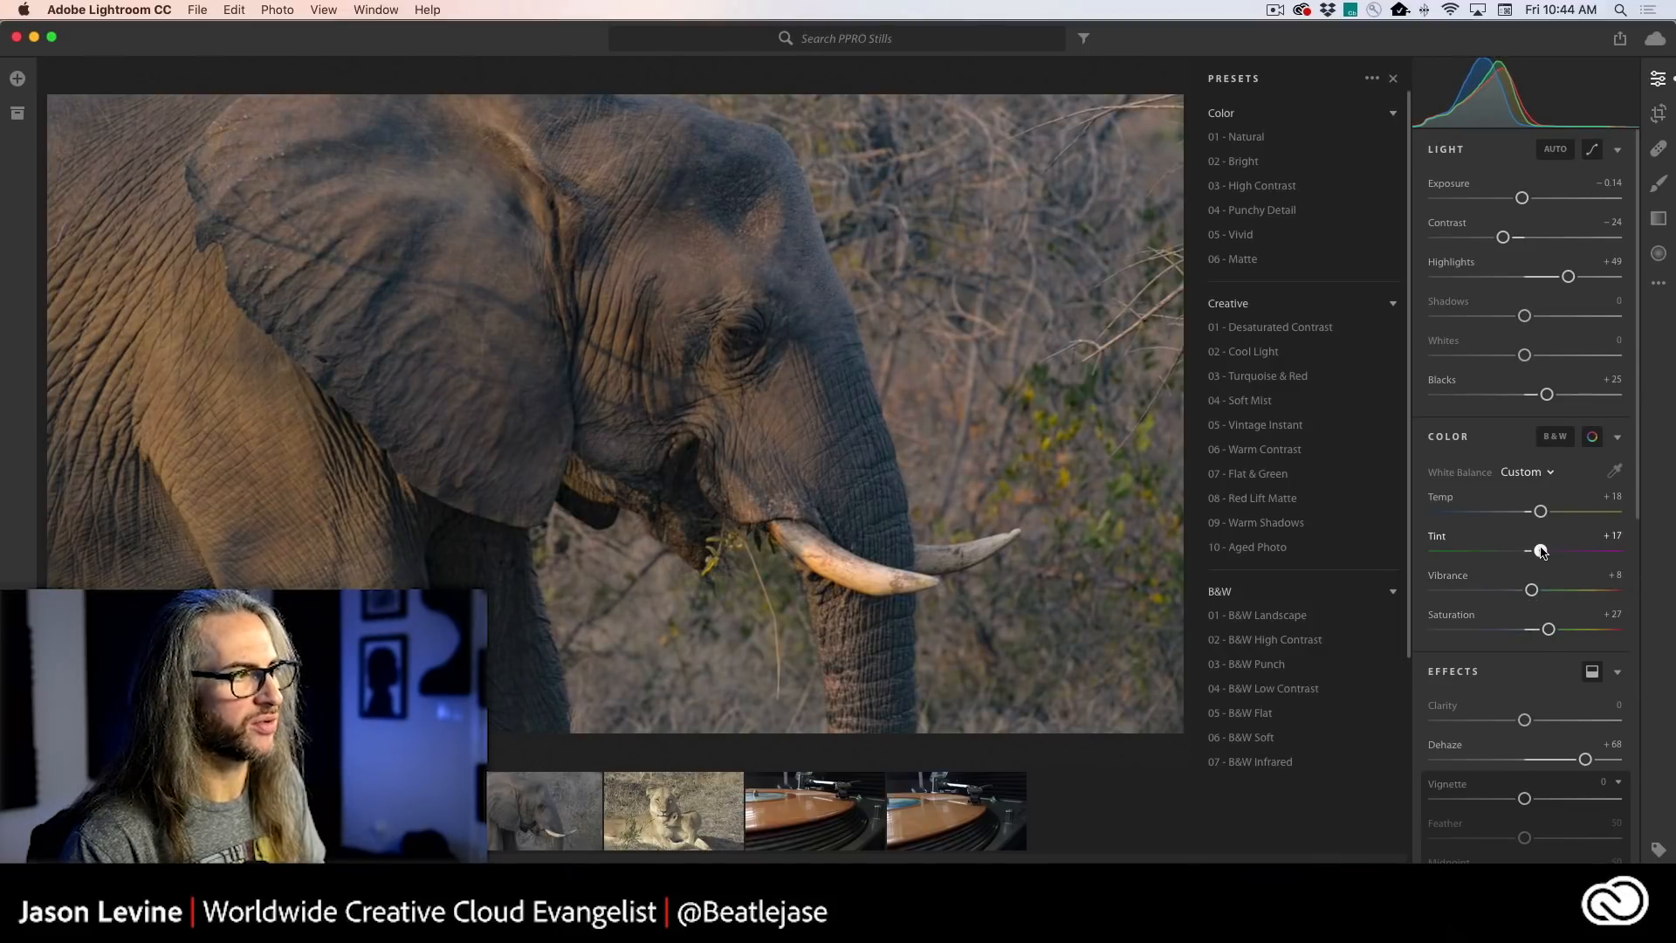
mouse_move(1541, 551)
left_mouse_down()
mouse_move(1544, 513)
mouse_move(1560, 513)
mouse_move(1544, 553)
left_mouse_up()
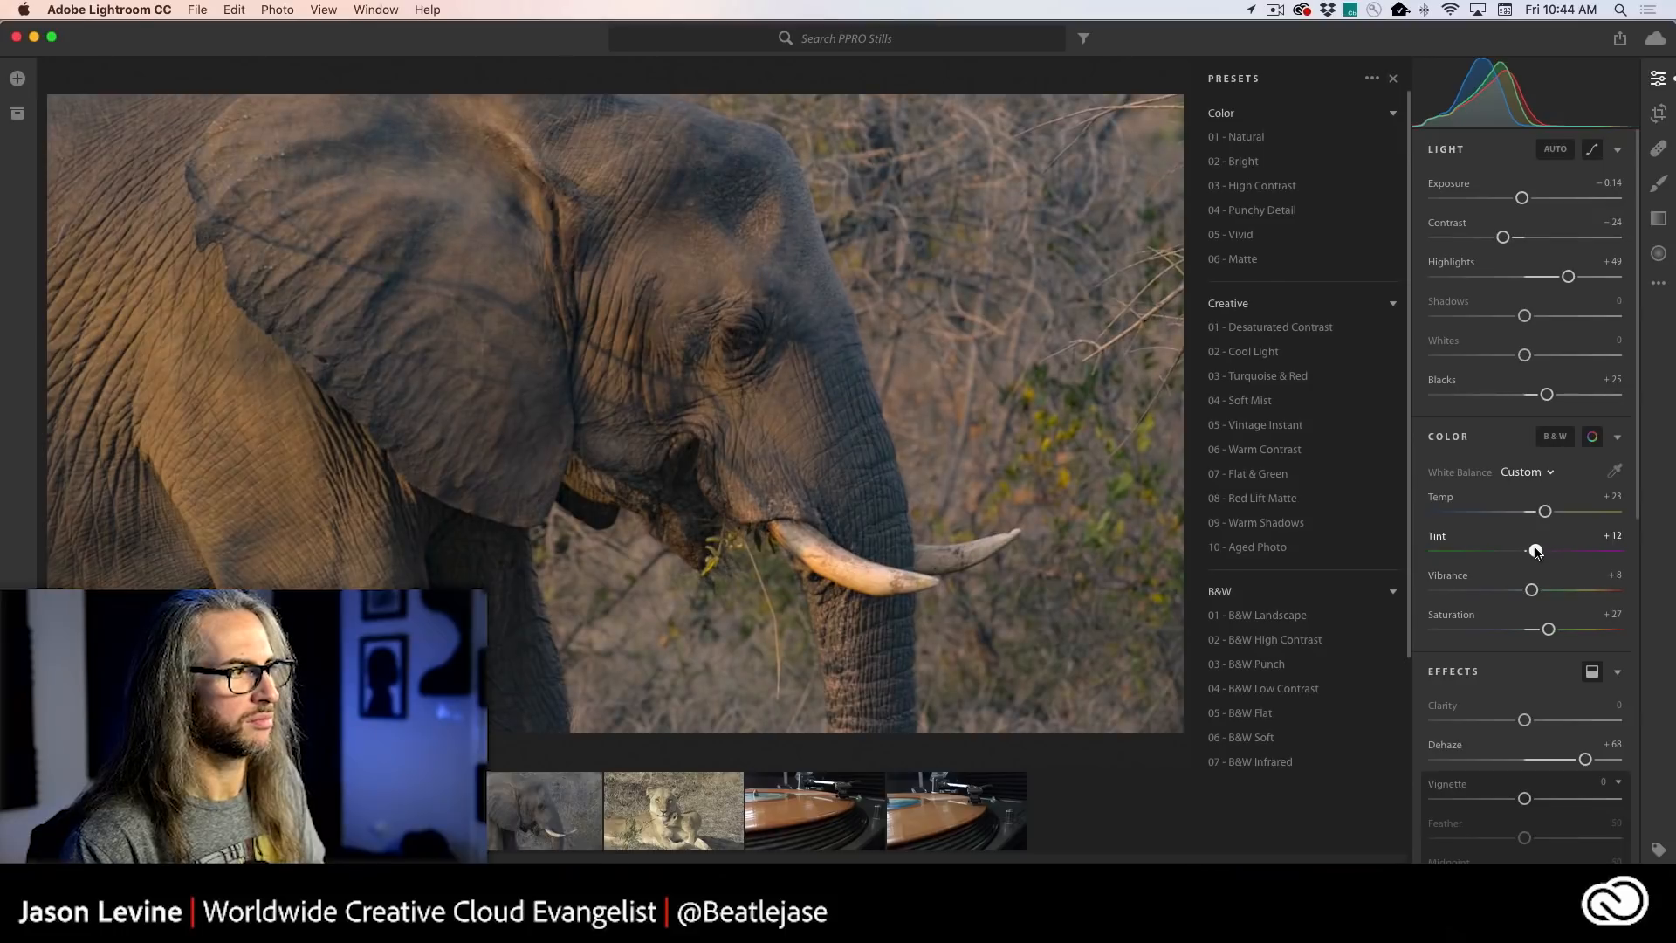
left_click_drag(1539, 551, 1540, 551)
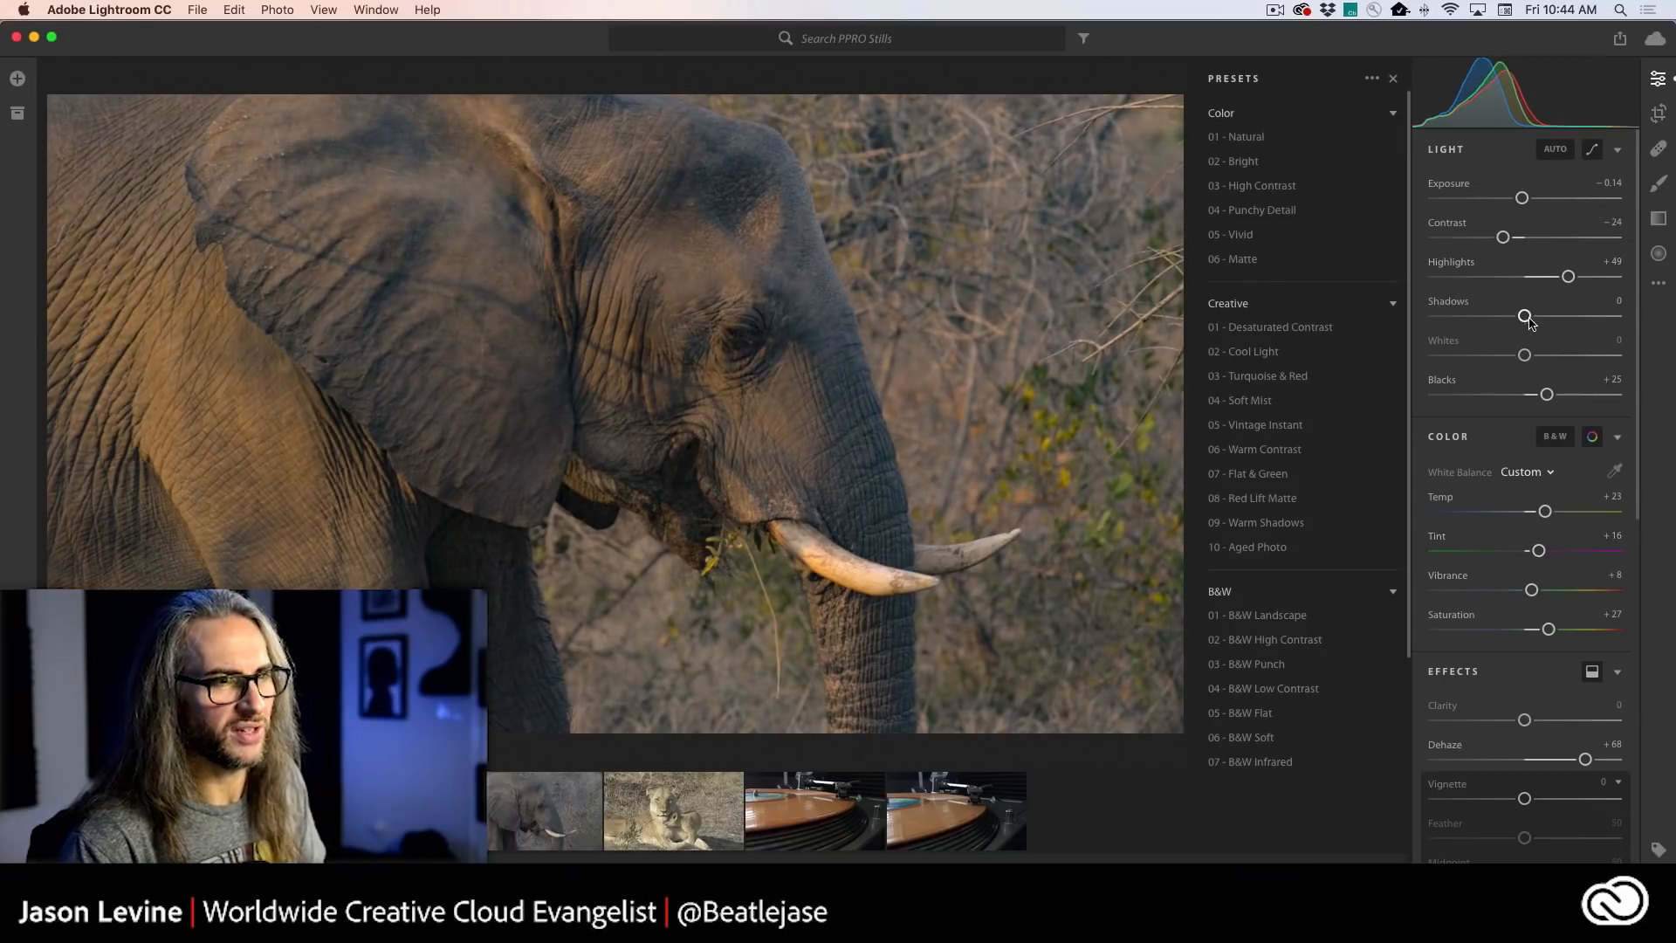
left_click_drag(1502, 238, 1492, 238)
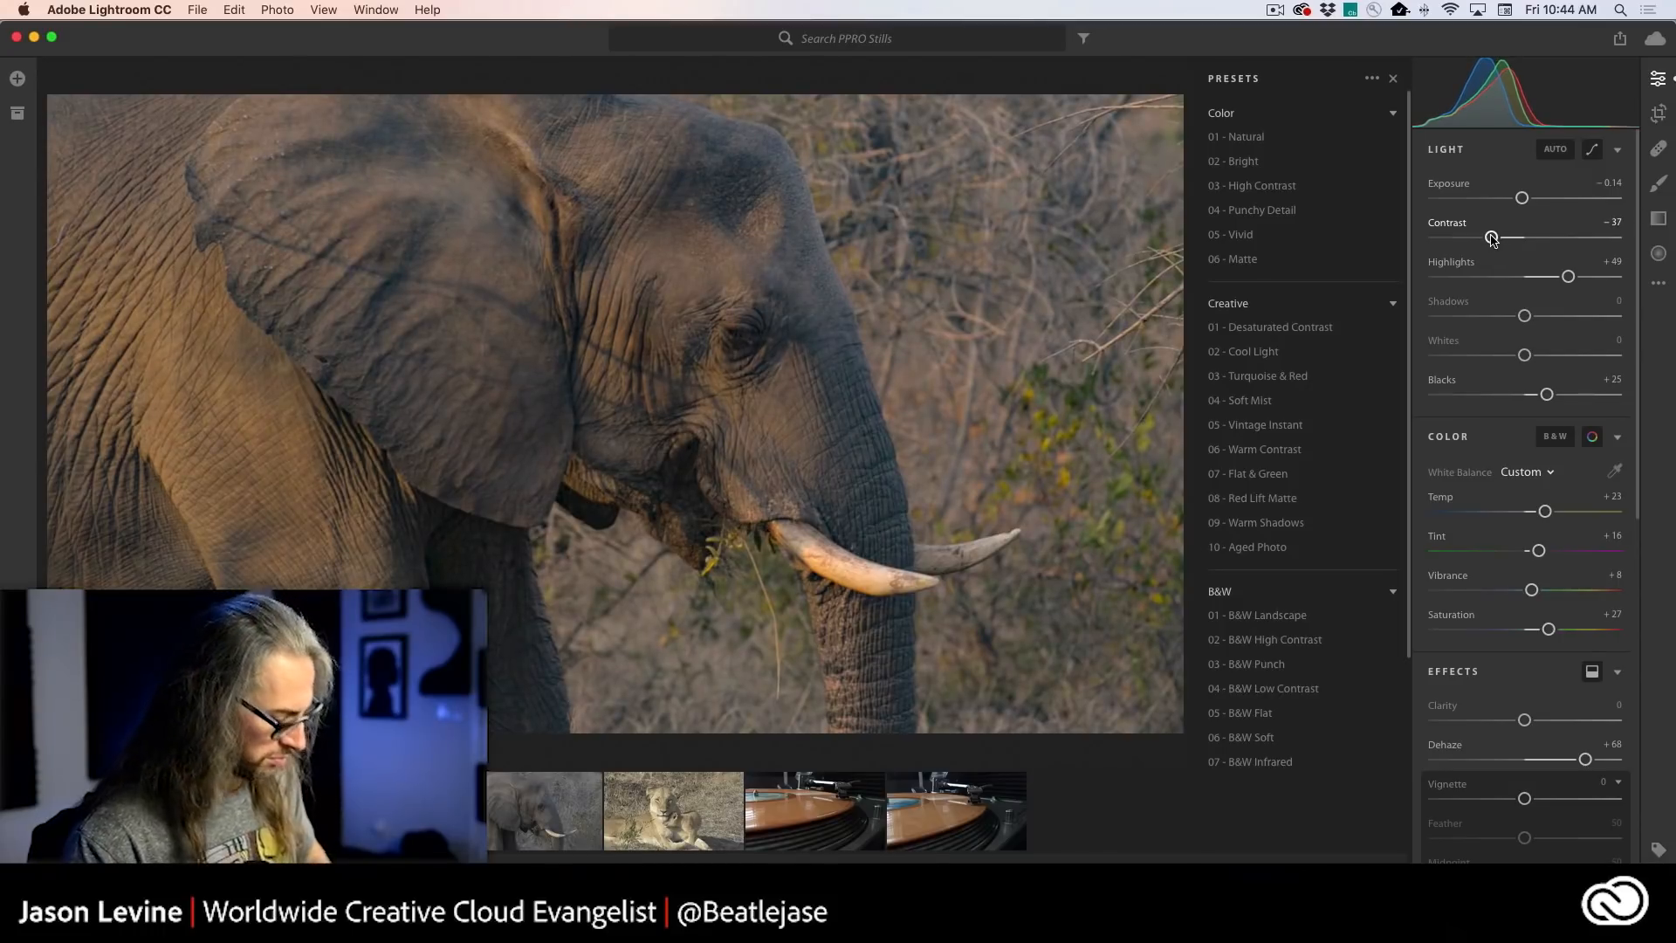
left_click_drag(1547, 396, 1529, 396)
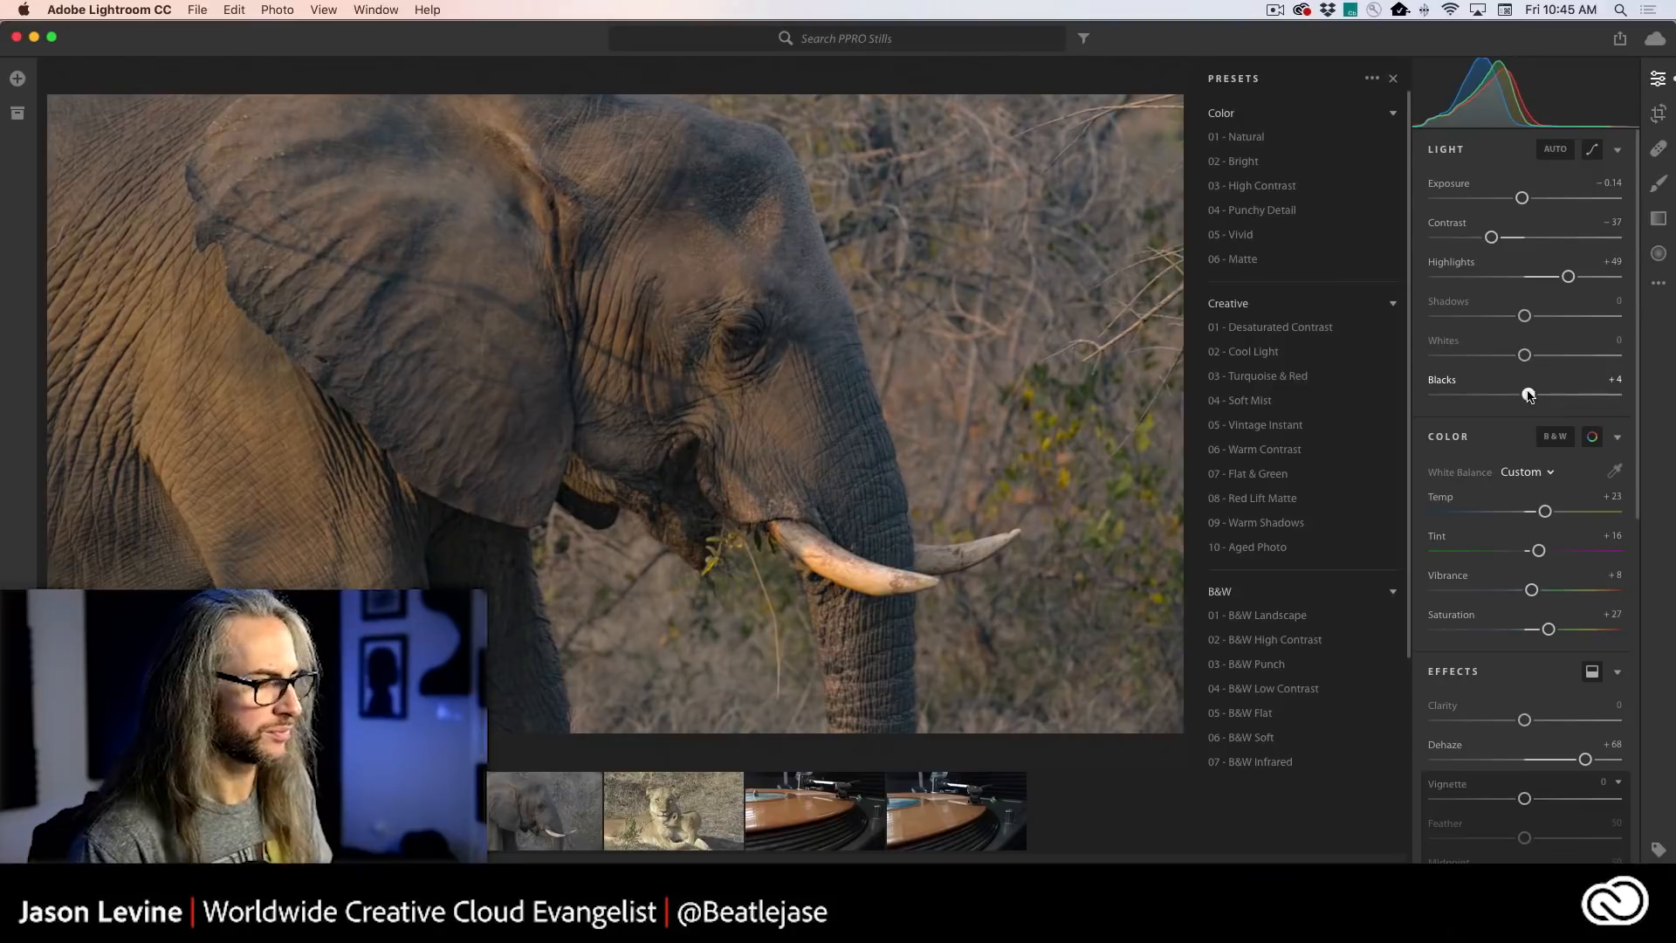
- Switch to Premiere Pro, open the EGYPT sequence and lower the pyramid clip's Highlights to -100.0 in Basic Correction
key("super+Tab")
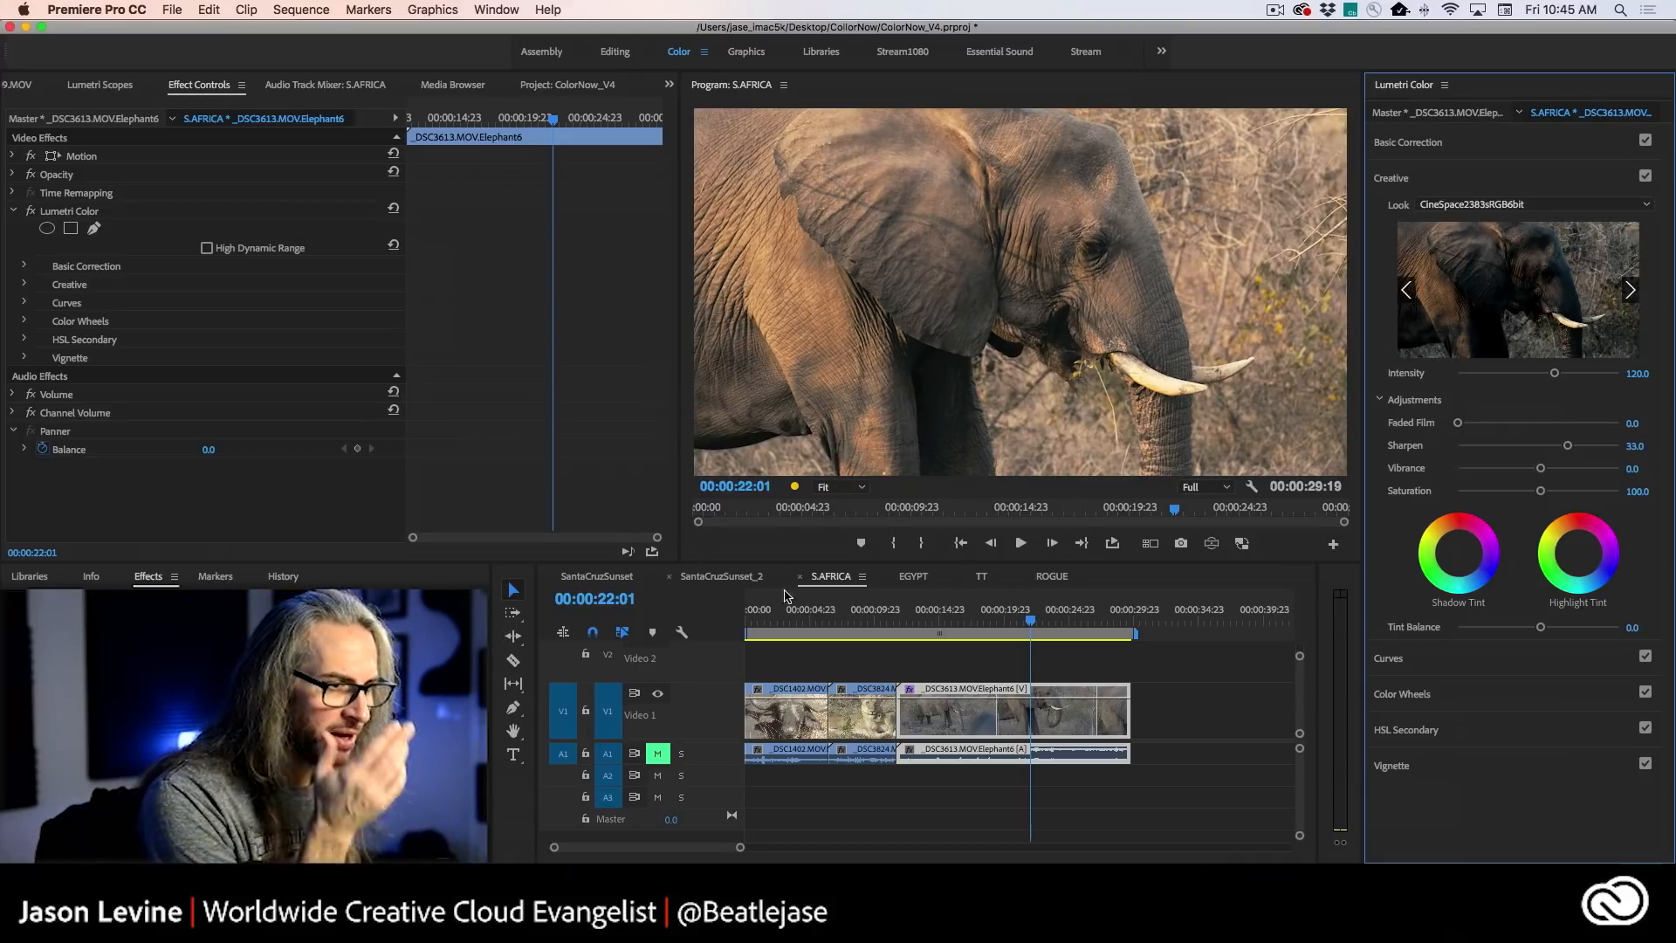
left_click(913, 577)
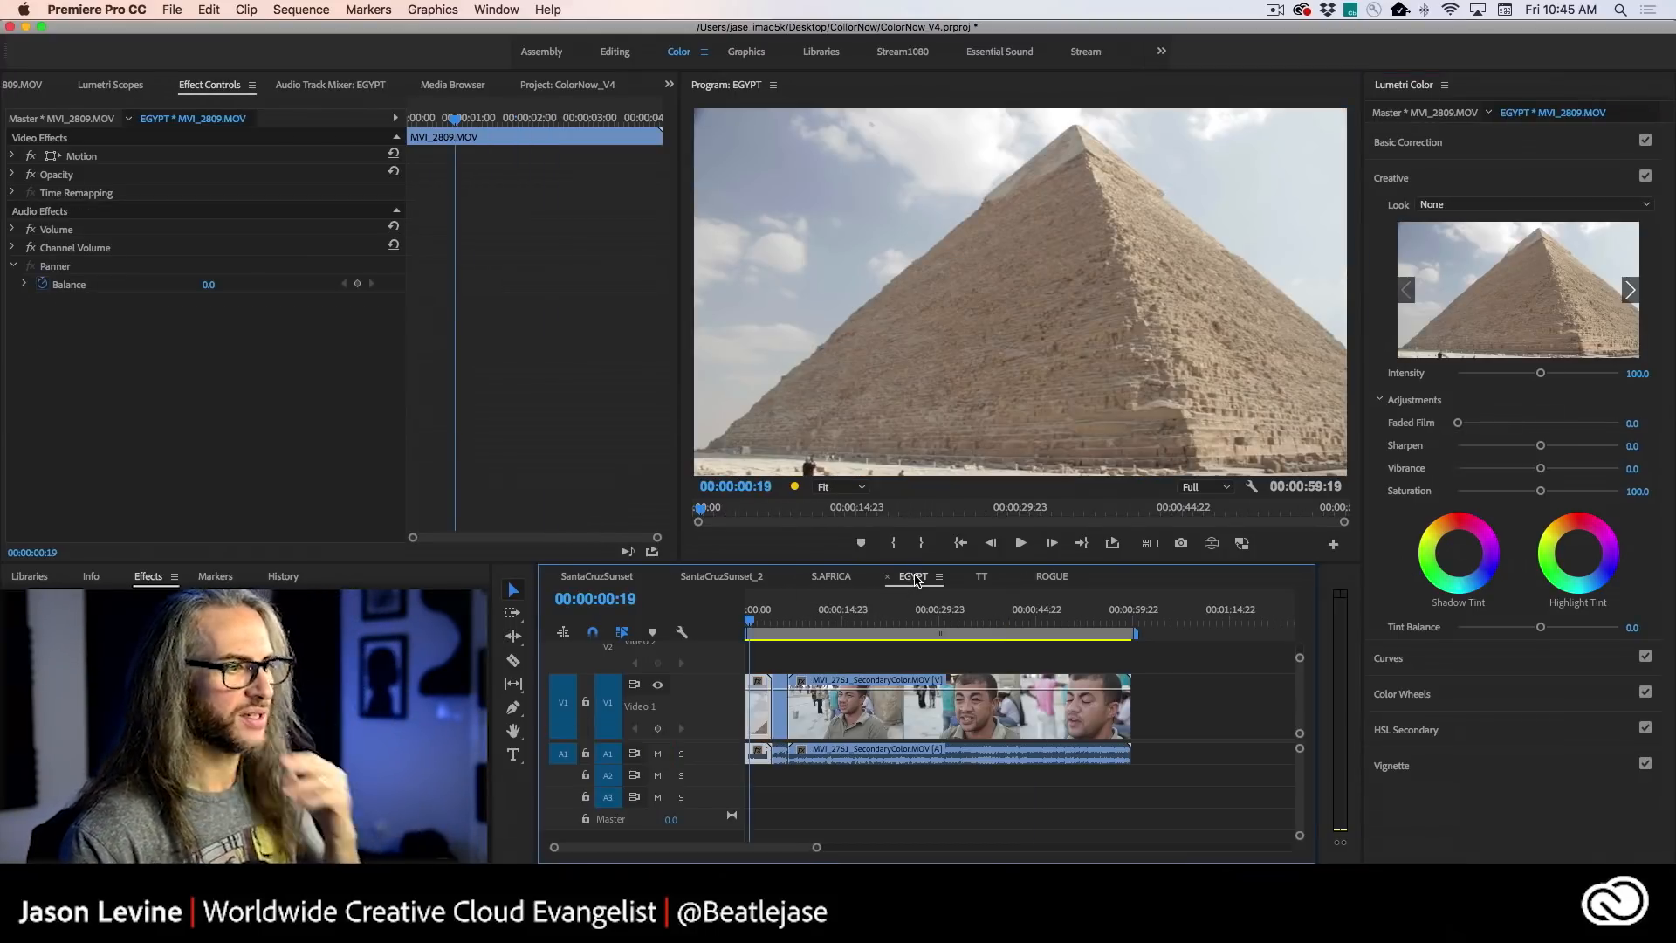
left_click(1552, 655)
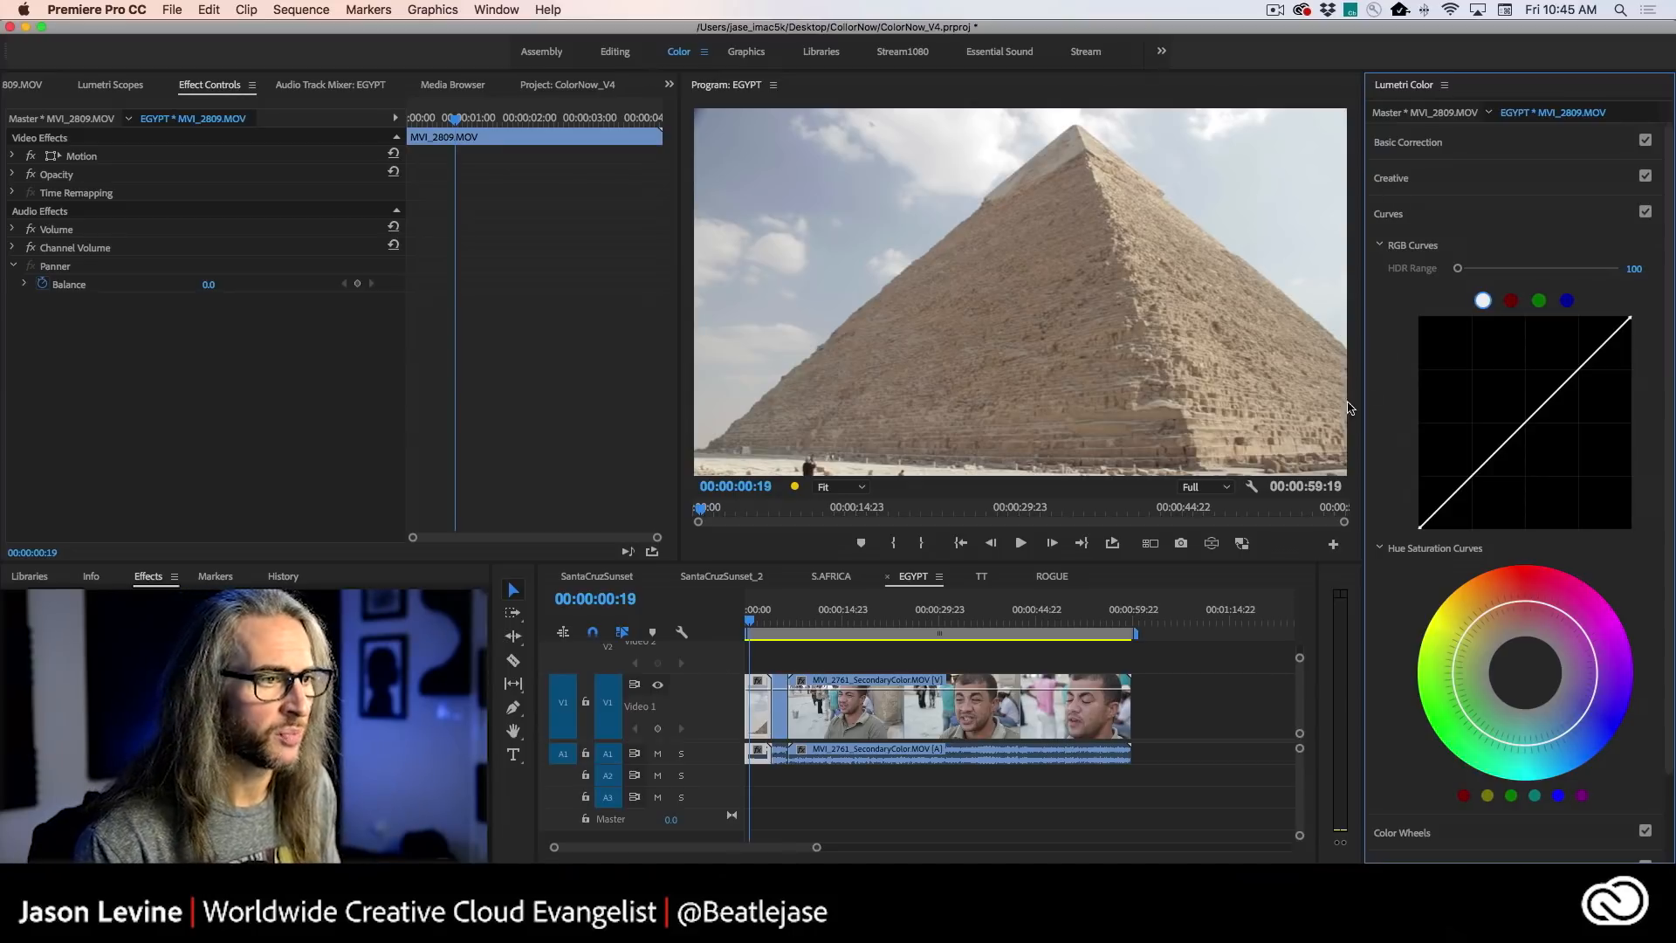
mouse_move(750, 618)
left_mouse_down()
mouse_move(899, 623)
mouse_move(758, 619)
left_mouse_up()
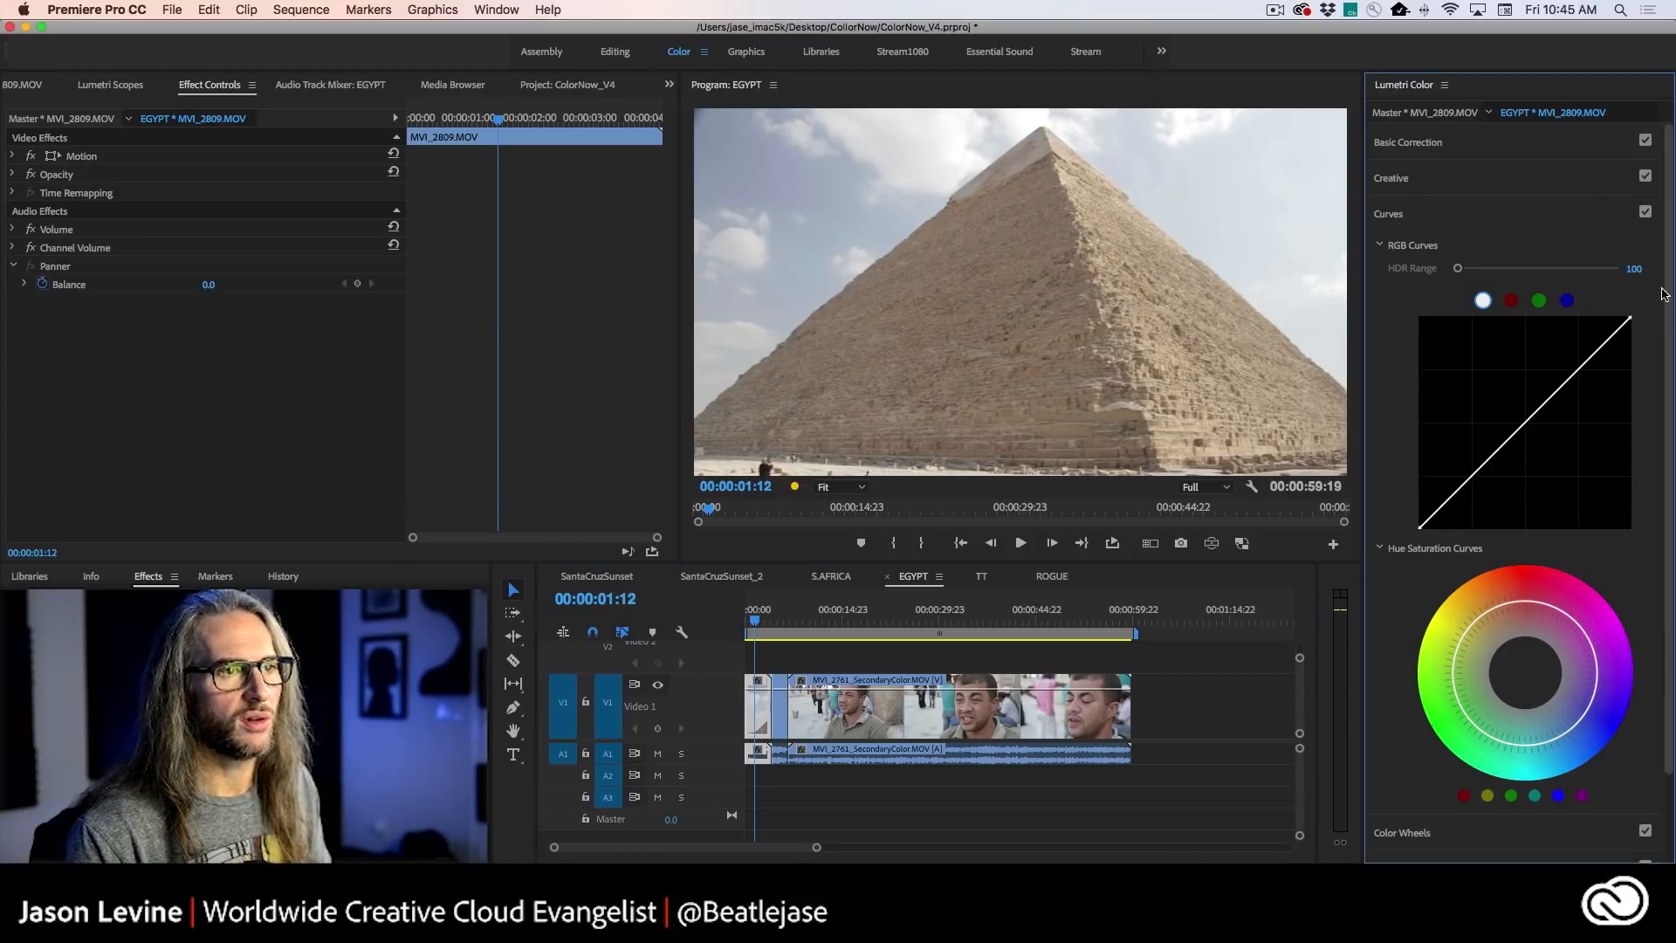
left_click(1541, 148)
left_click(1508, 154)
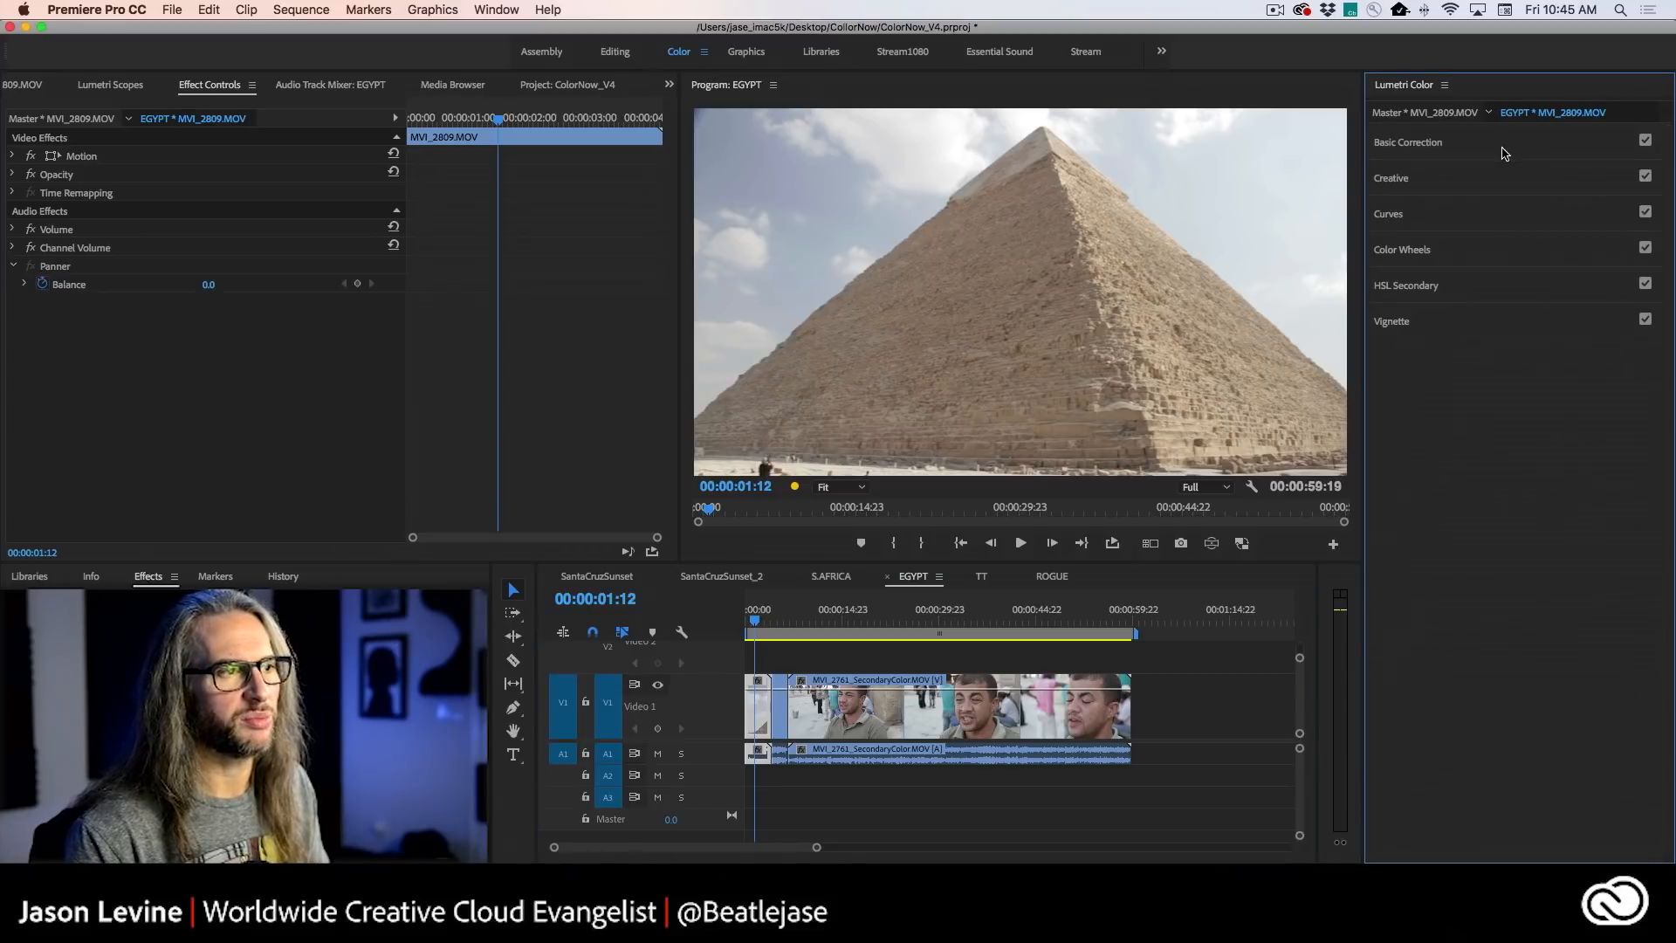
left_click(1505, 153)
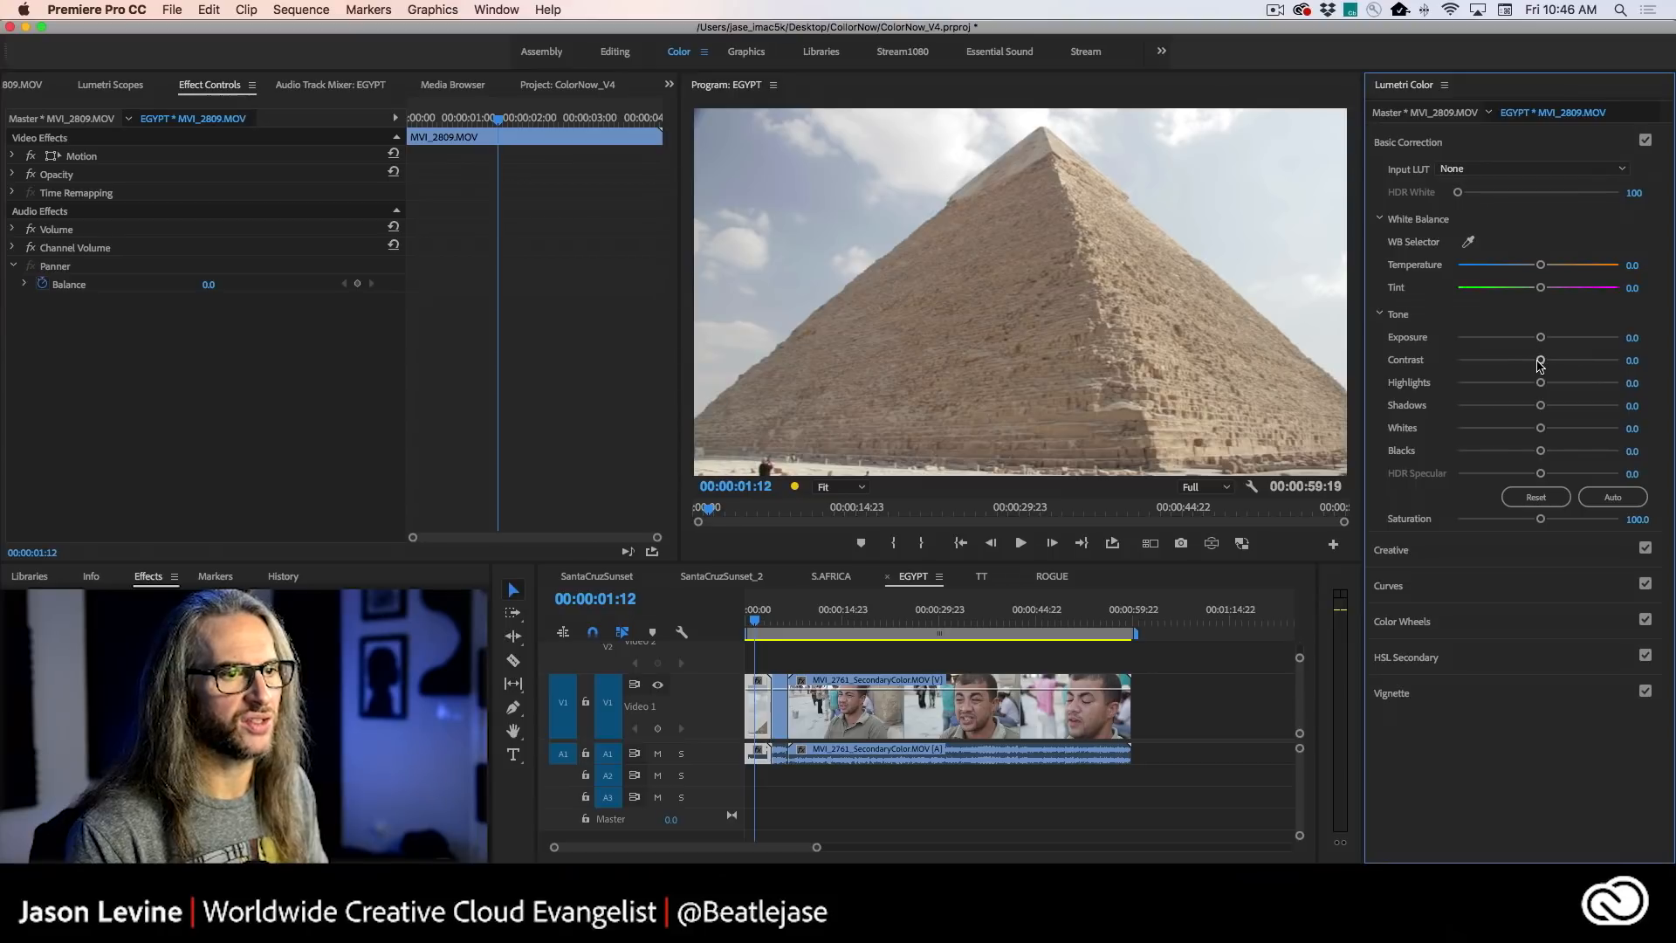
left_click_drag(1540, 383, 1449, 386)
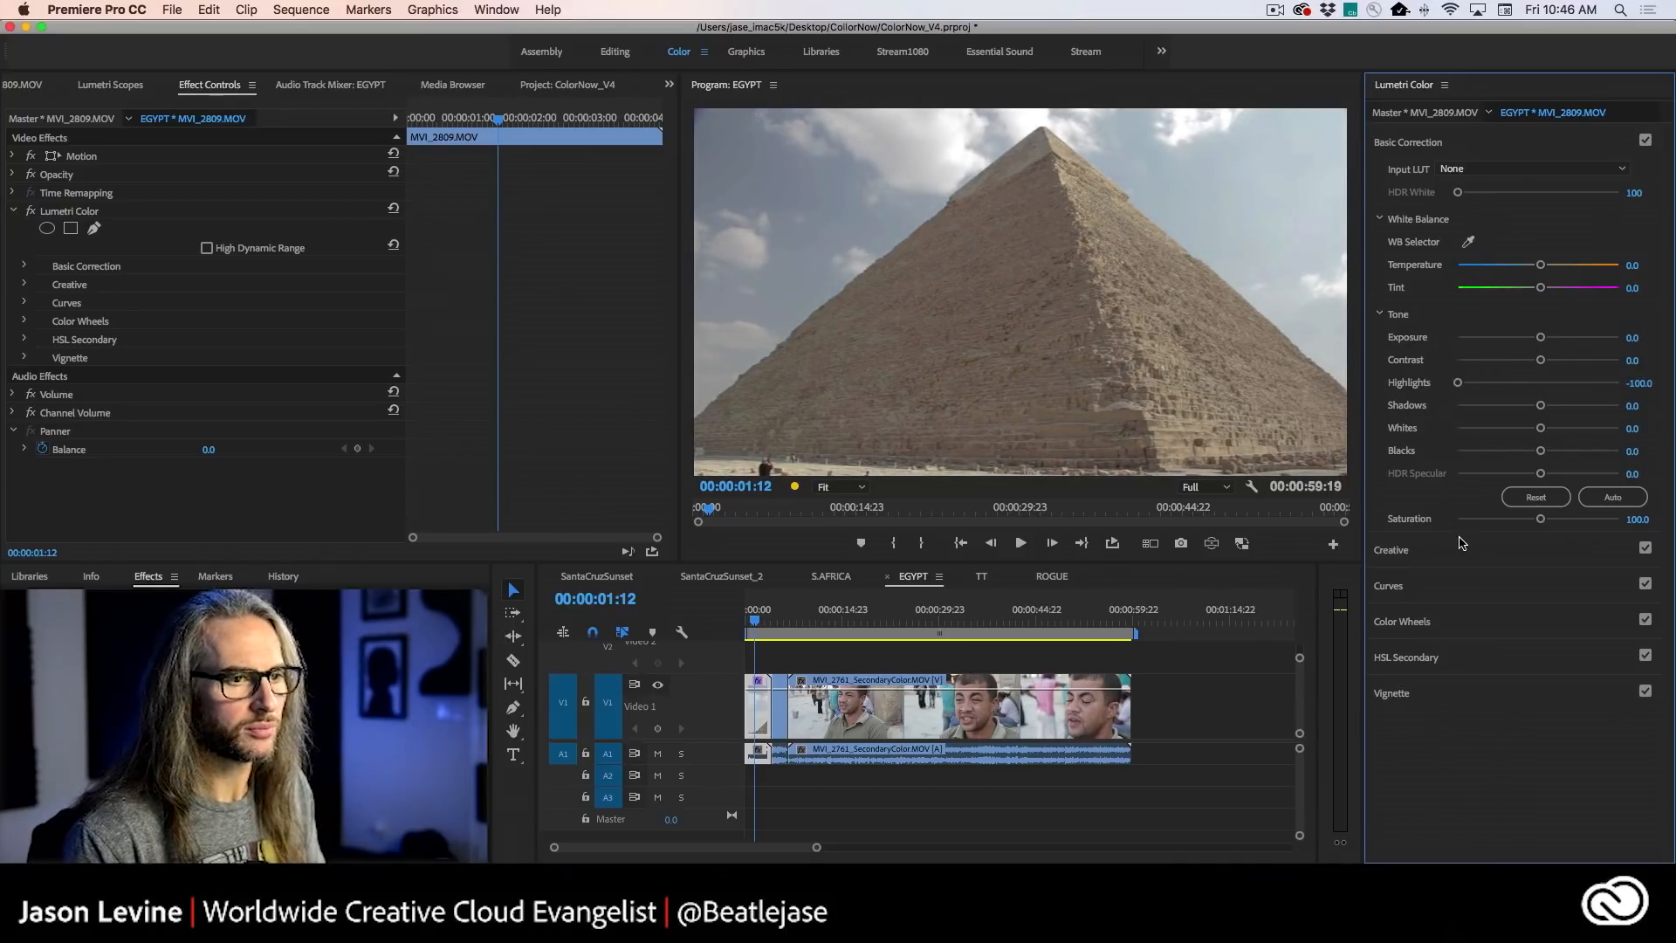
- Preview the creative looks on the pyramid clip, apply CineSpace2383sRGB6bit and set Vibrance to 13.5
left_click(1465, 548)
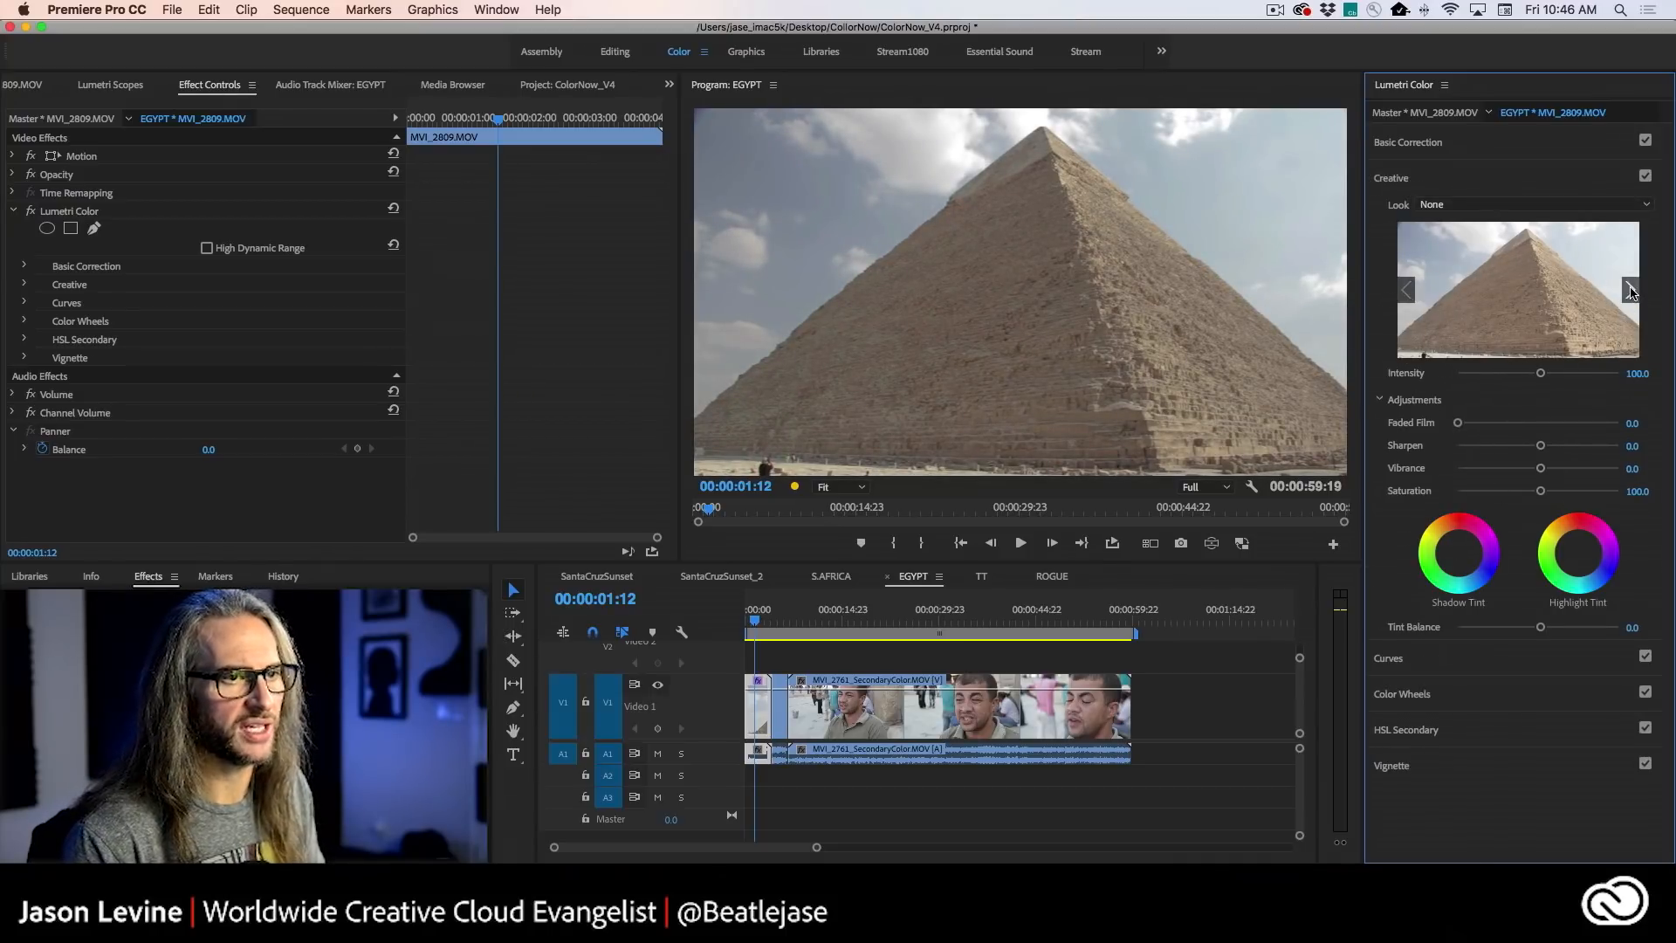
left_click(1630, 290)
left_click(1630, 291)
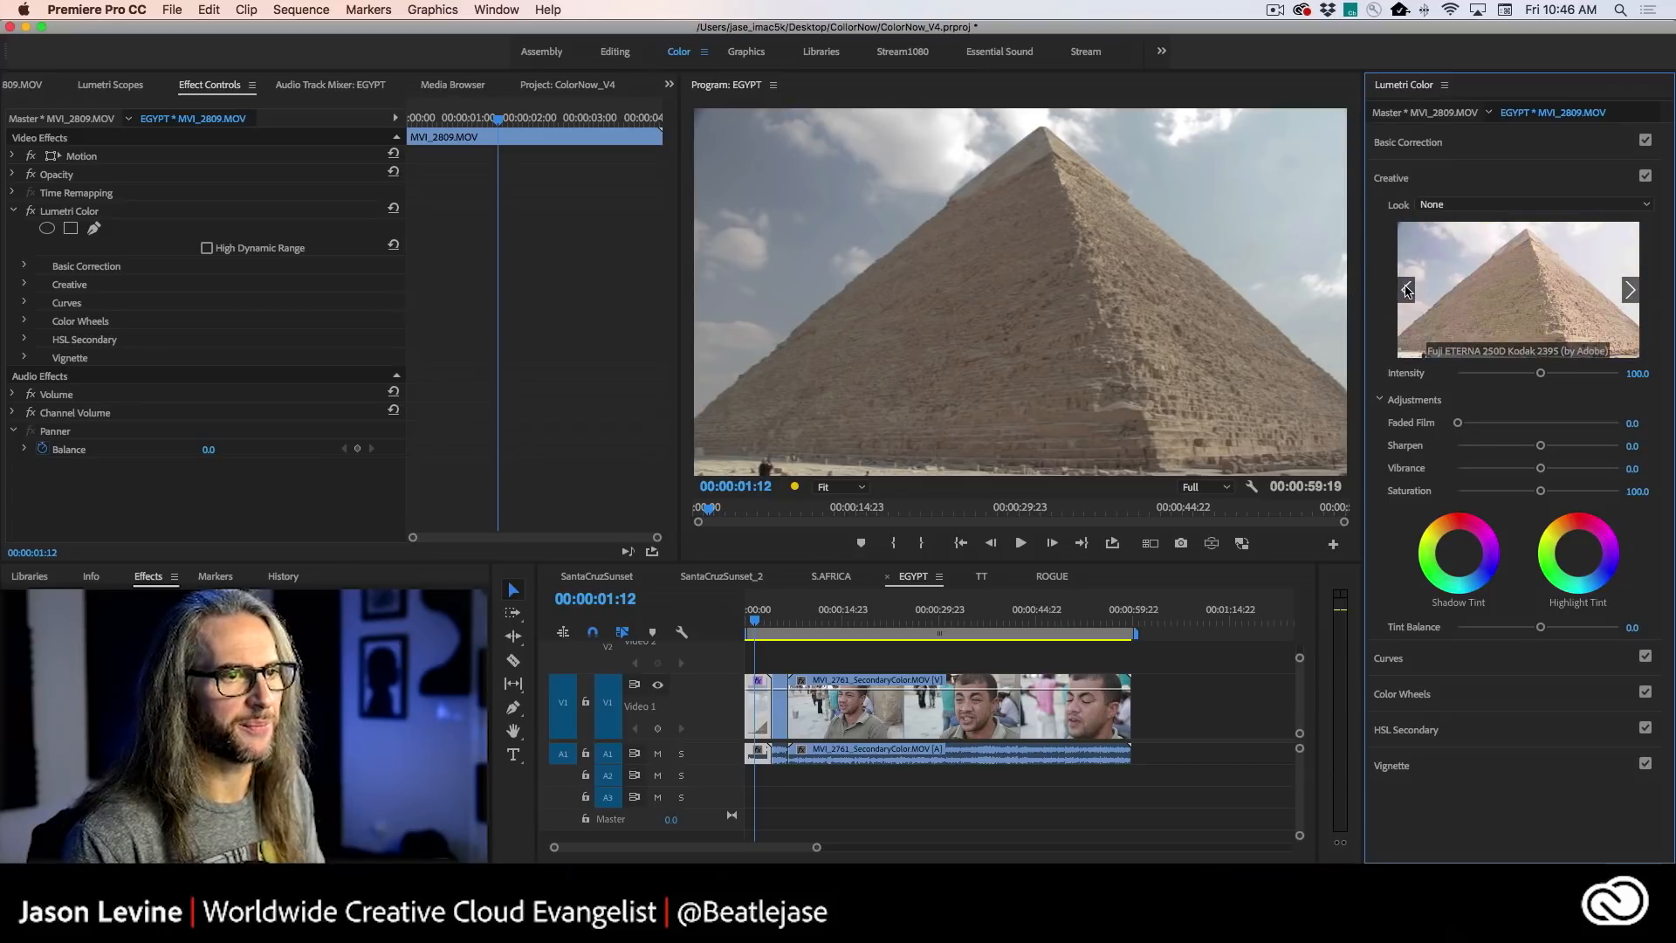
left_click(1406, 290)
left_click(1518, 303)
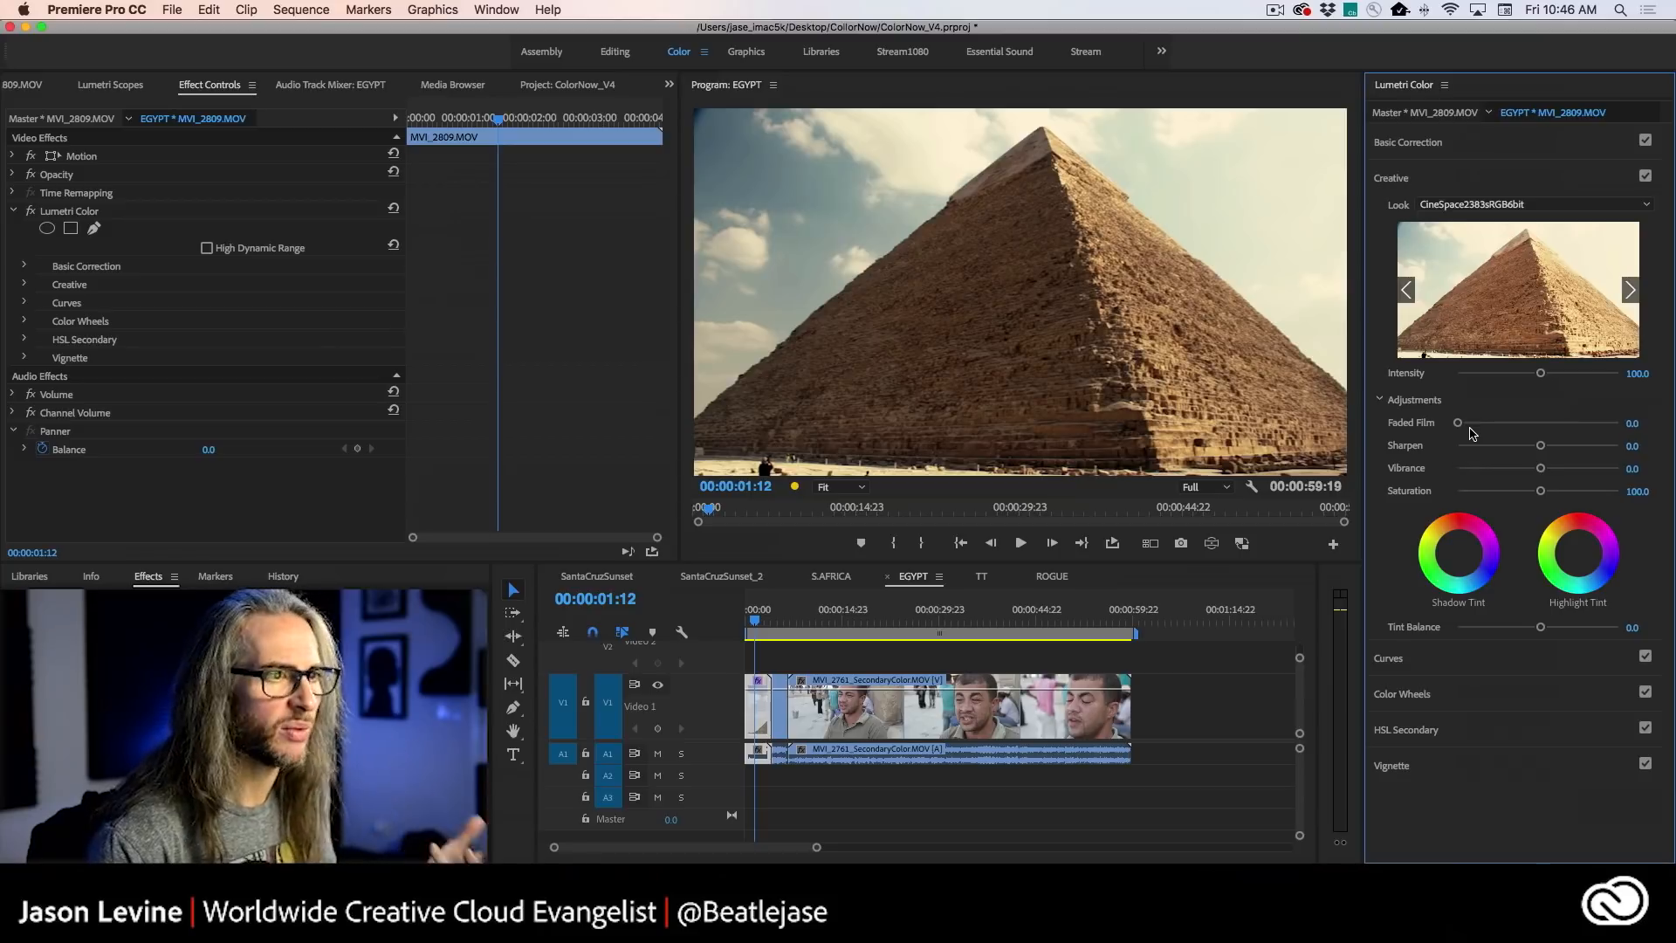
left_click_drag(1541, 469, 1547, 469)
- Try a vignette on the pyramid clip with Midpoint 42.7, Roundness -26.5 and Feather 64.3, and reset its Amount to 0.0
left_click(1496, 768)
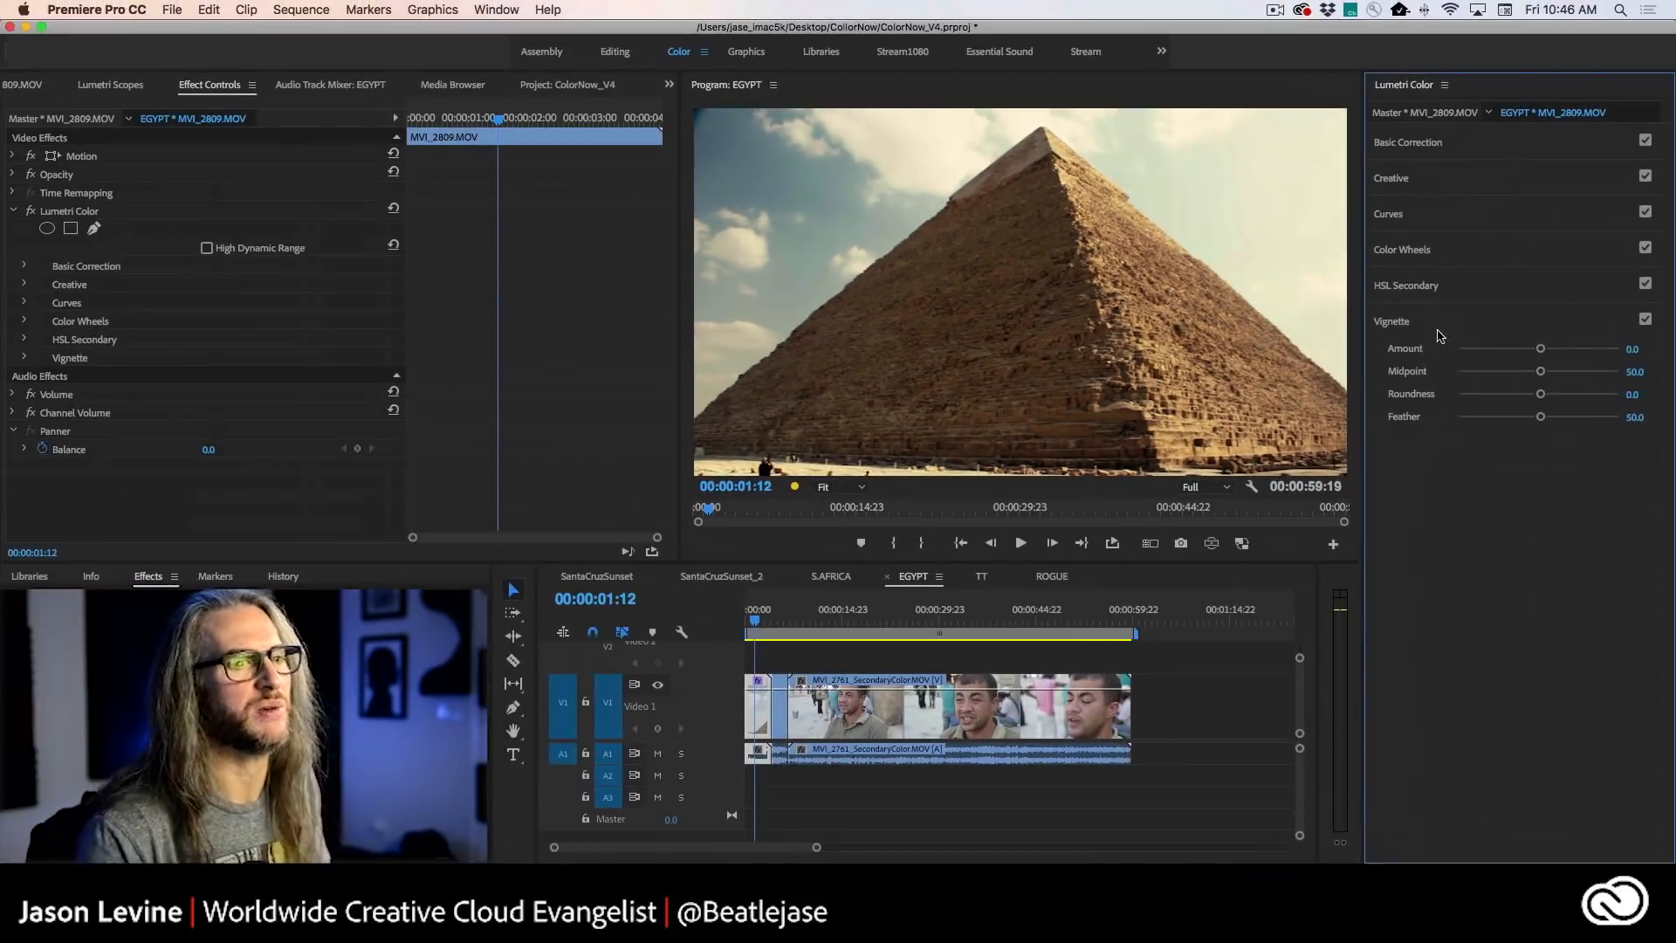
left_click_drag(1540, 349, 1481, 351)
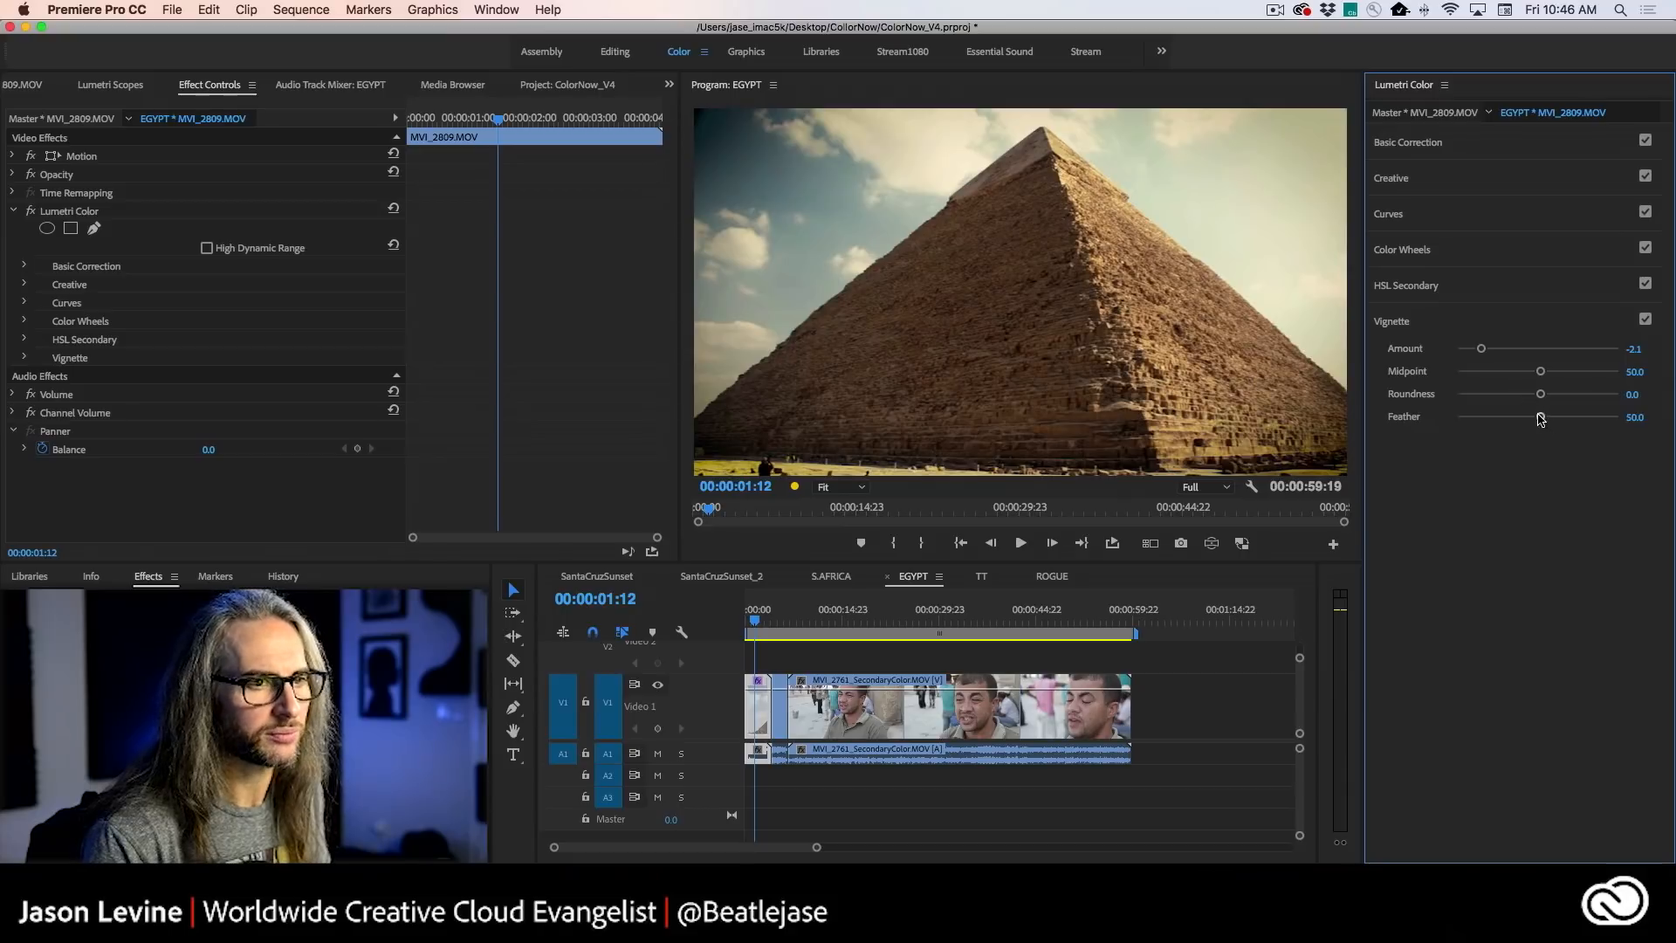
left_click_drag(1543, 420, 1550, 351)
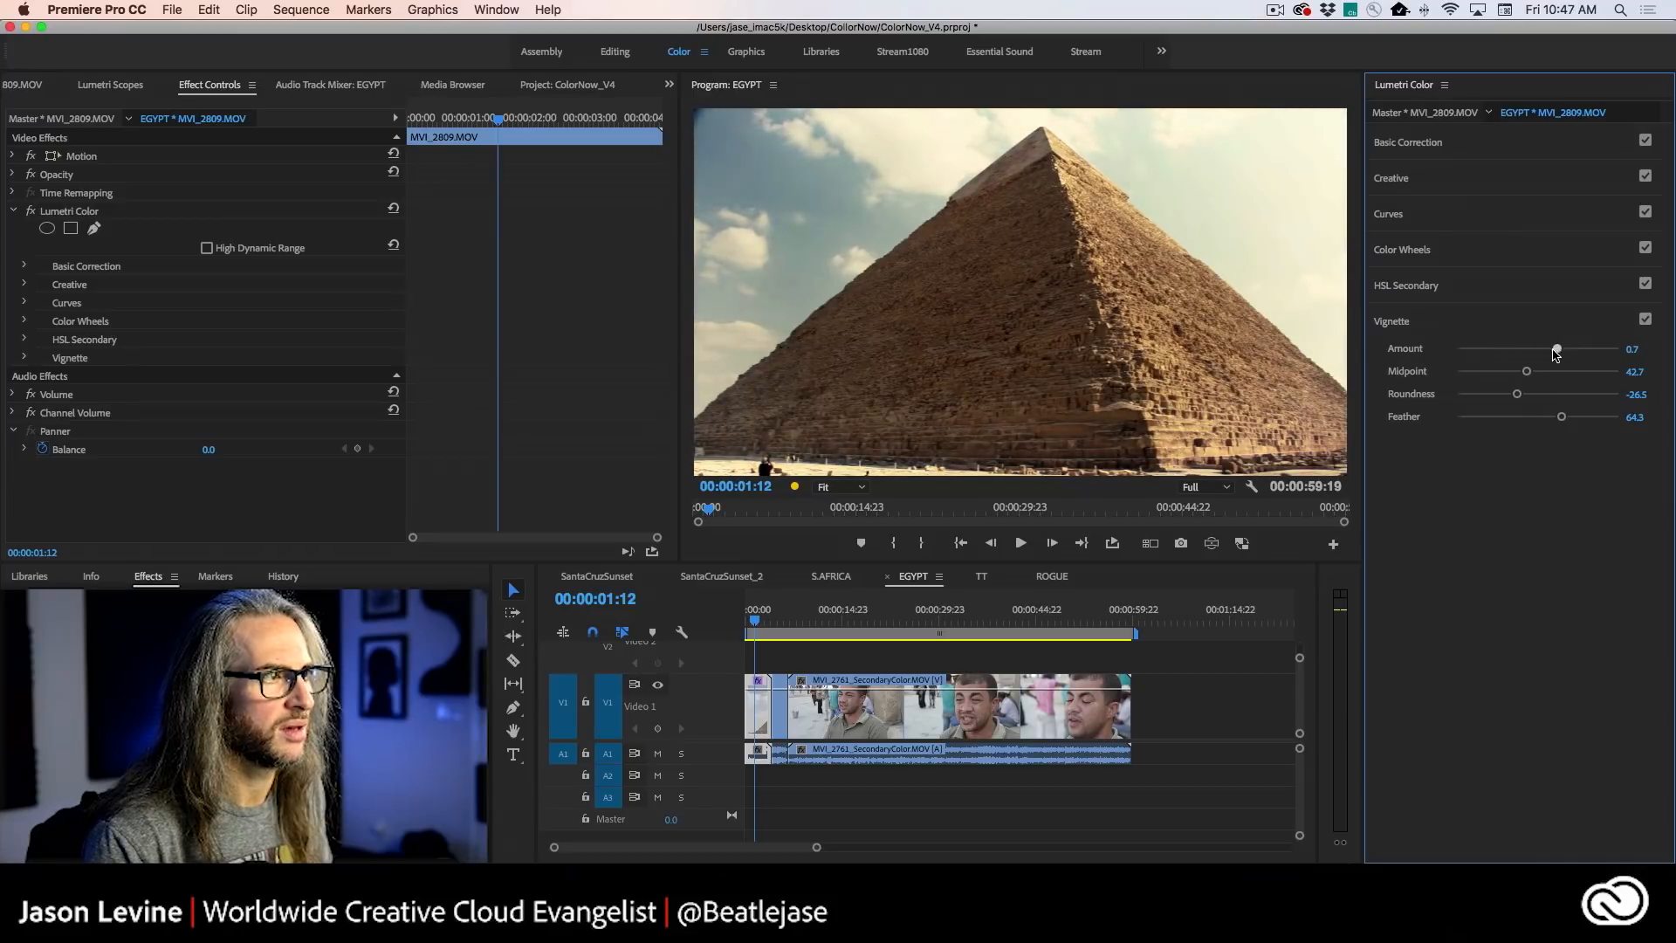
double_click(1551, 350)
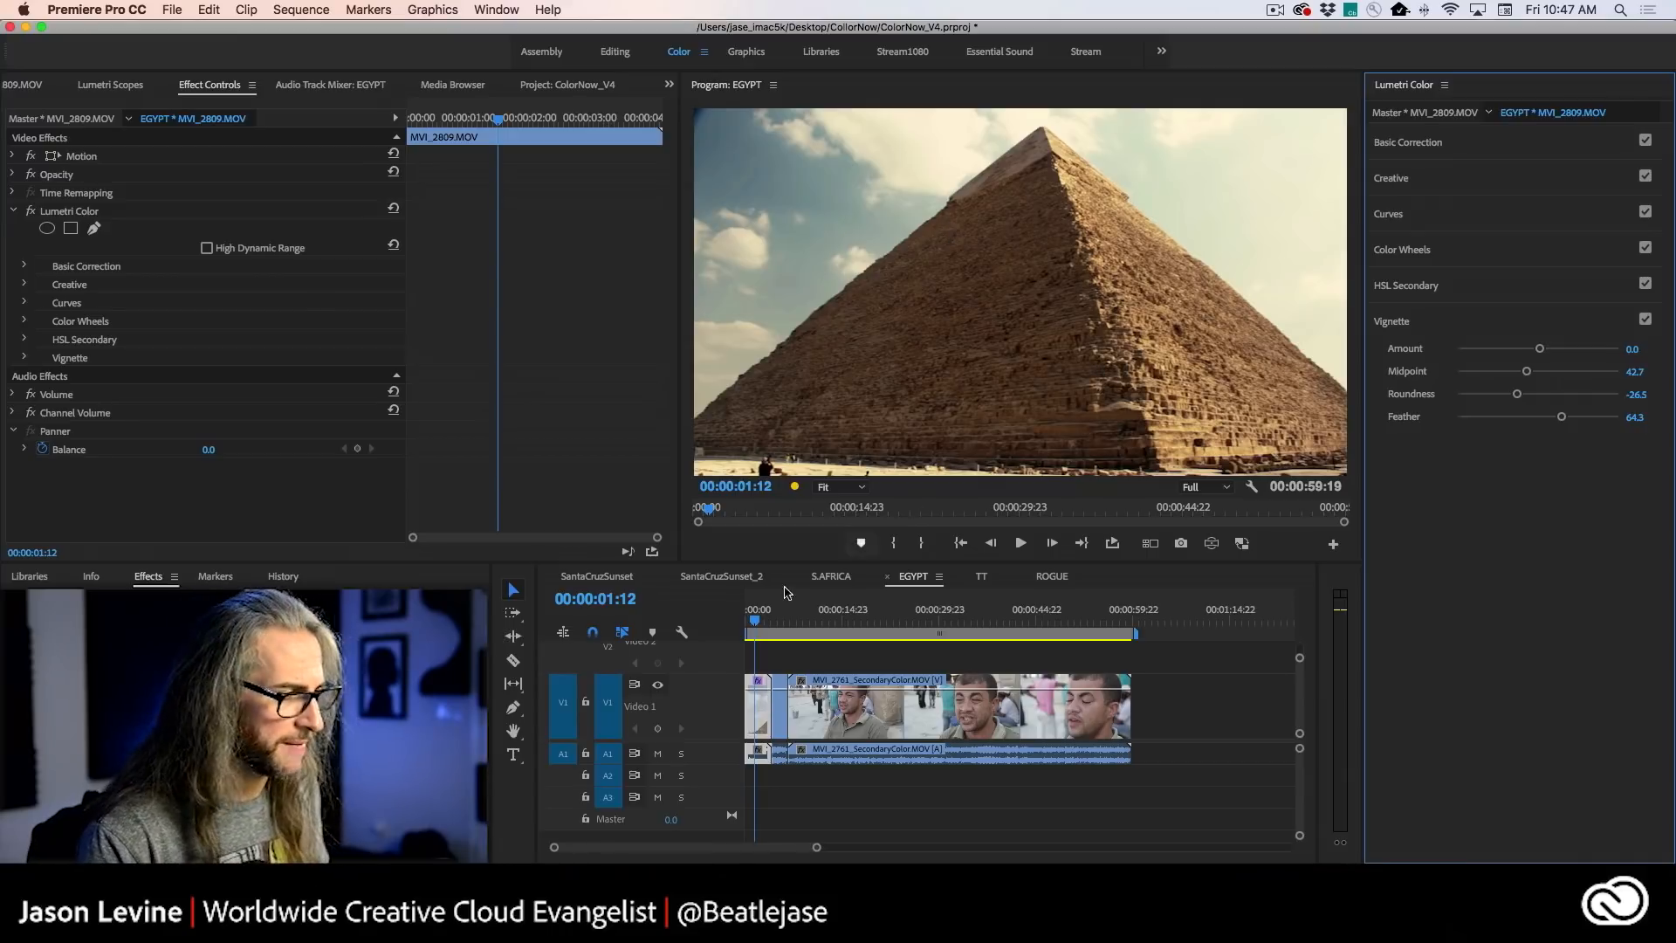
- Play the graded pyramid clip from the start, comparing Lumetri Color off and on, and inspect the frame in an enlarged preview
left_click(741, 624)
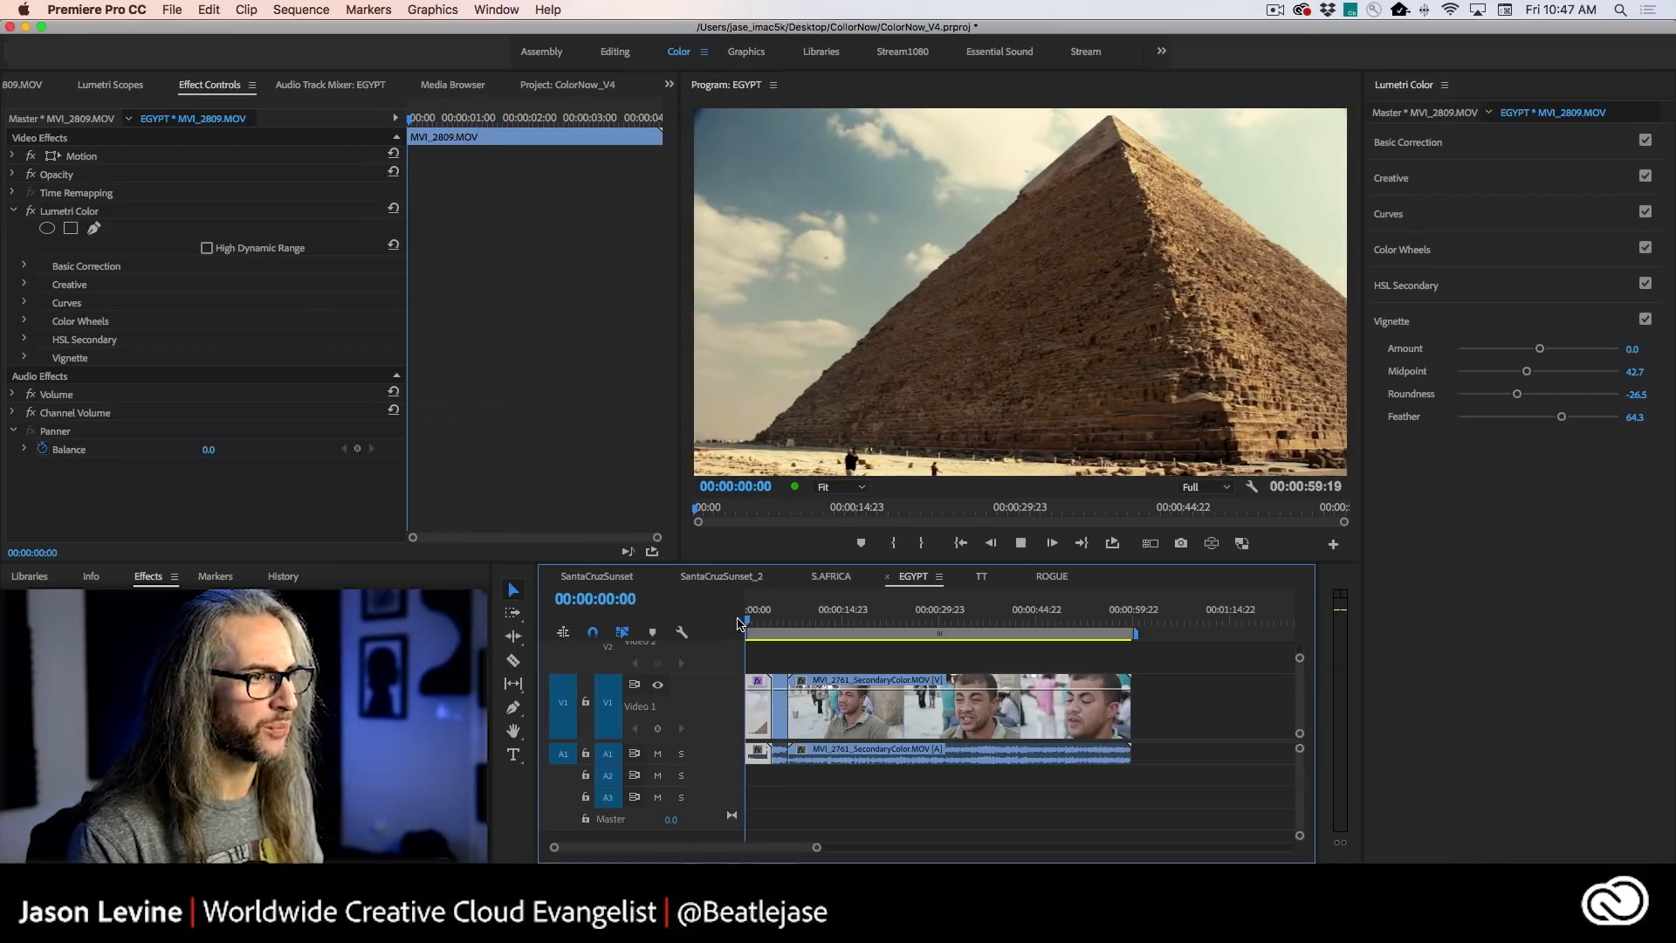
key("space")
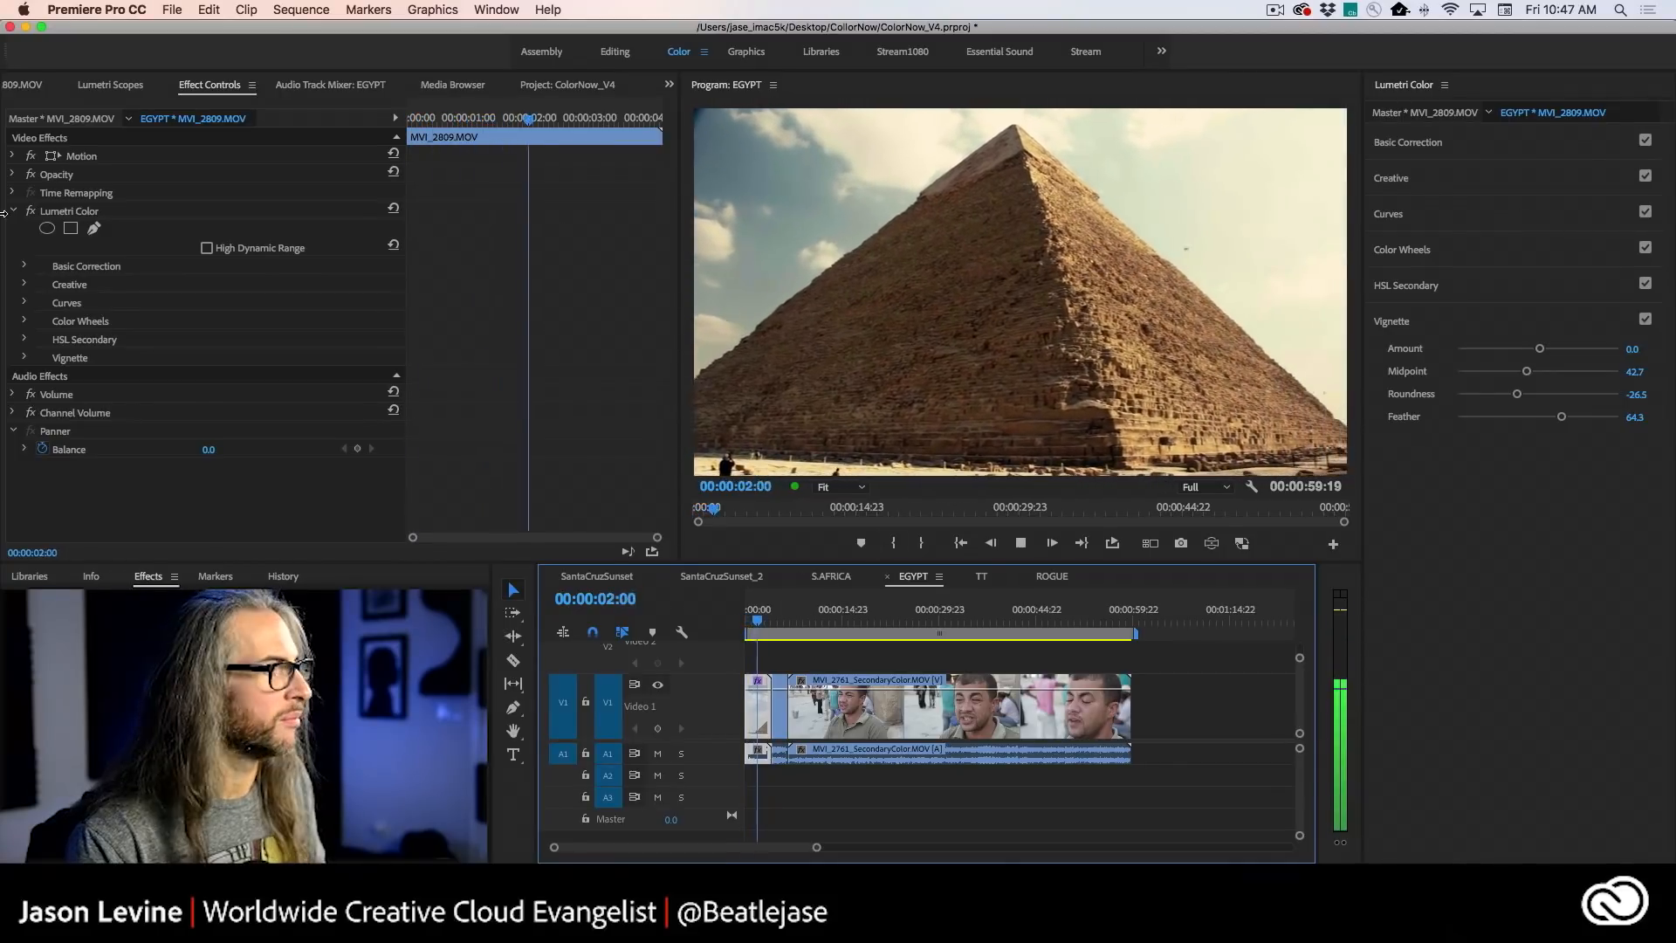
key("space")
key("j")
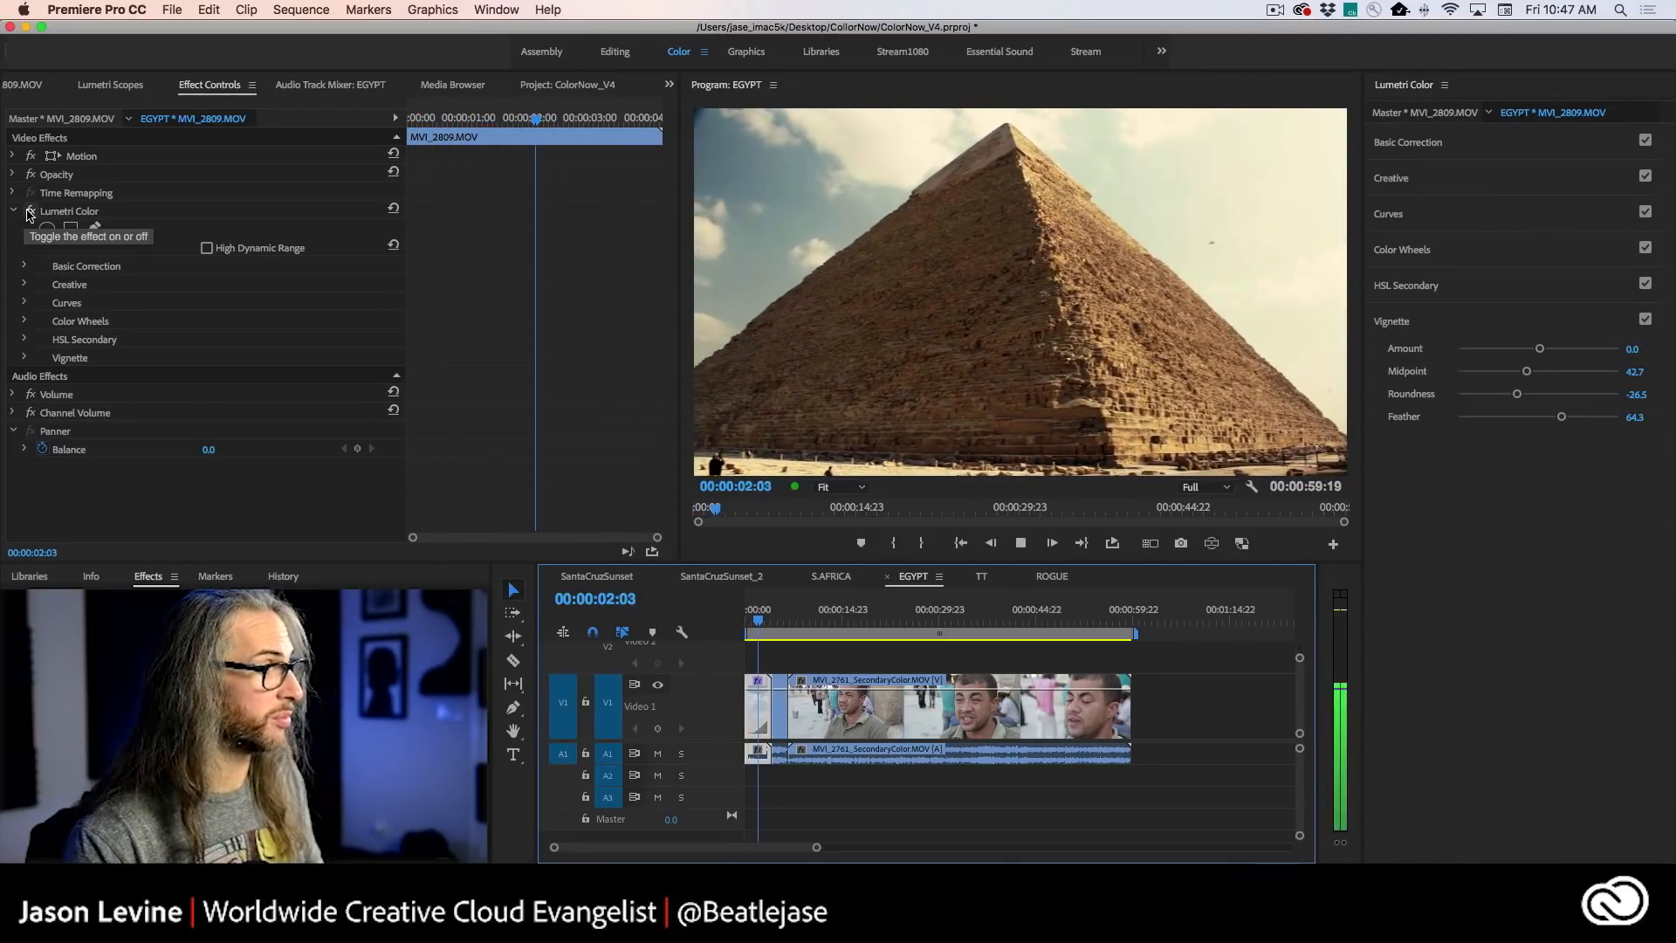
left_click(29, 212)
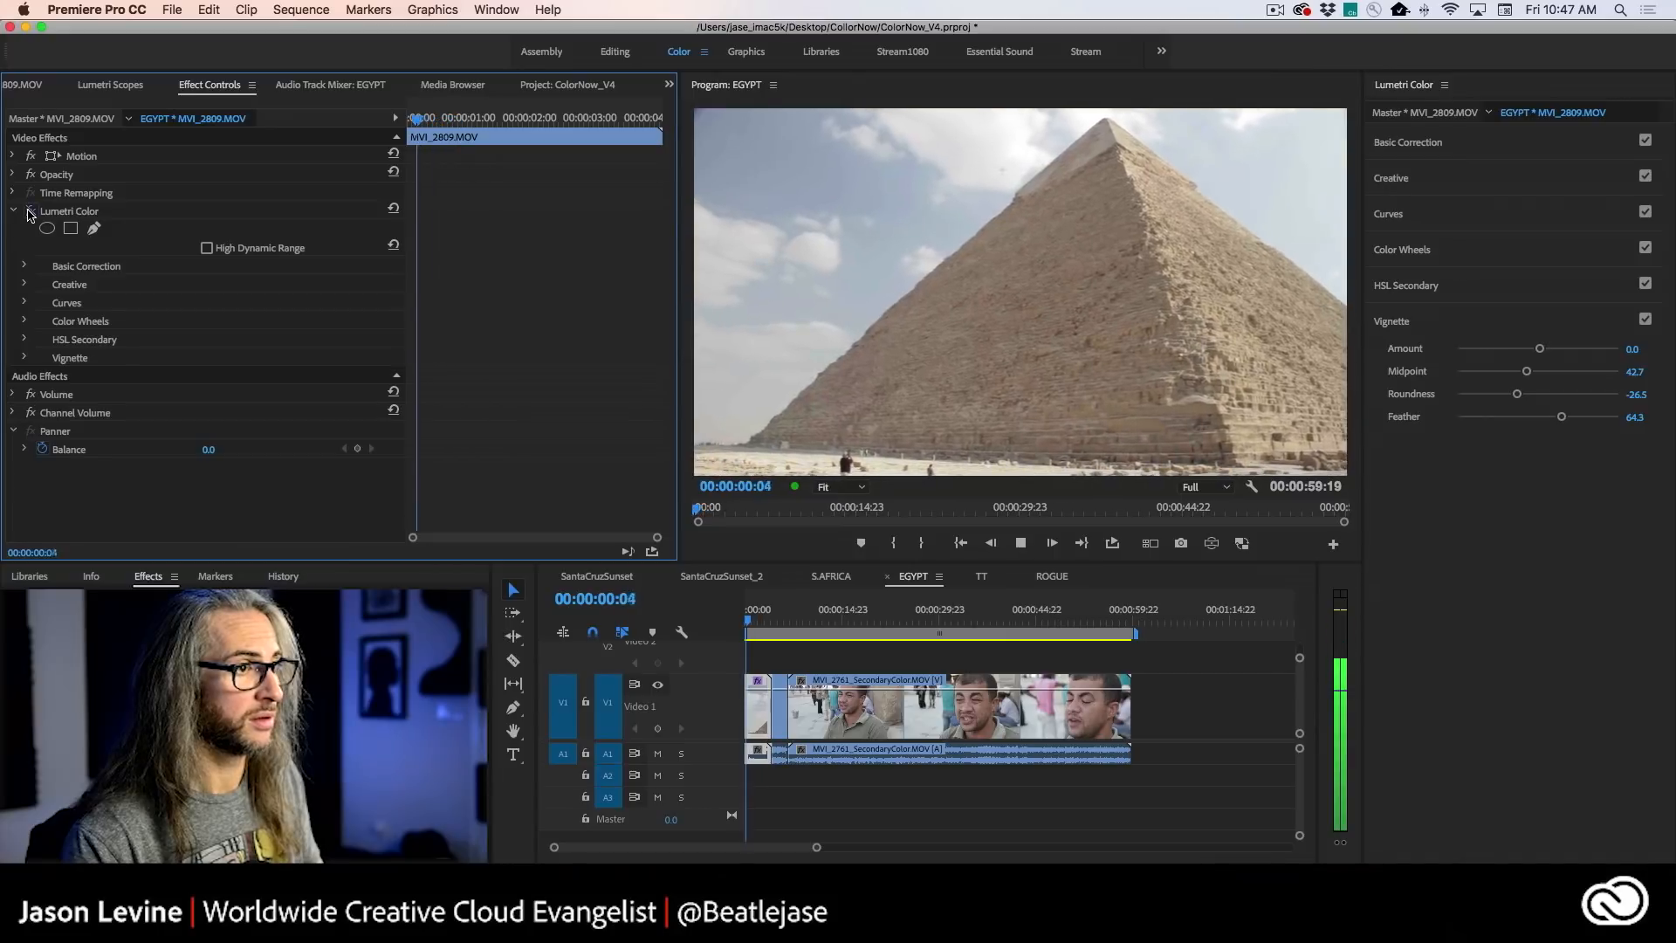
left_click(29, 212)
key("l")
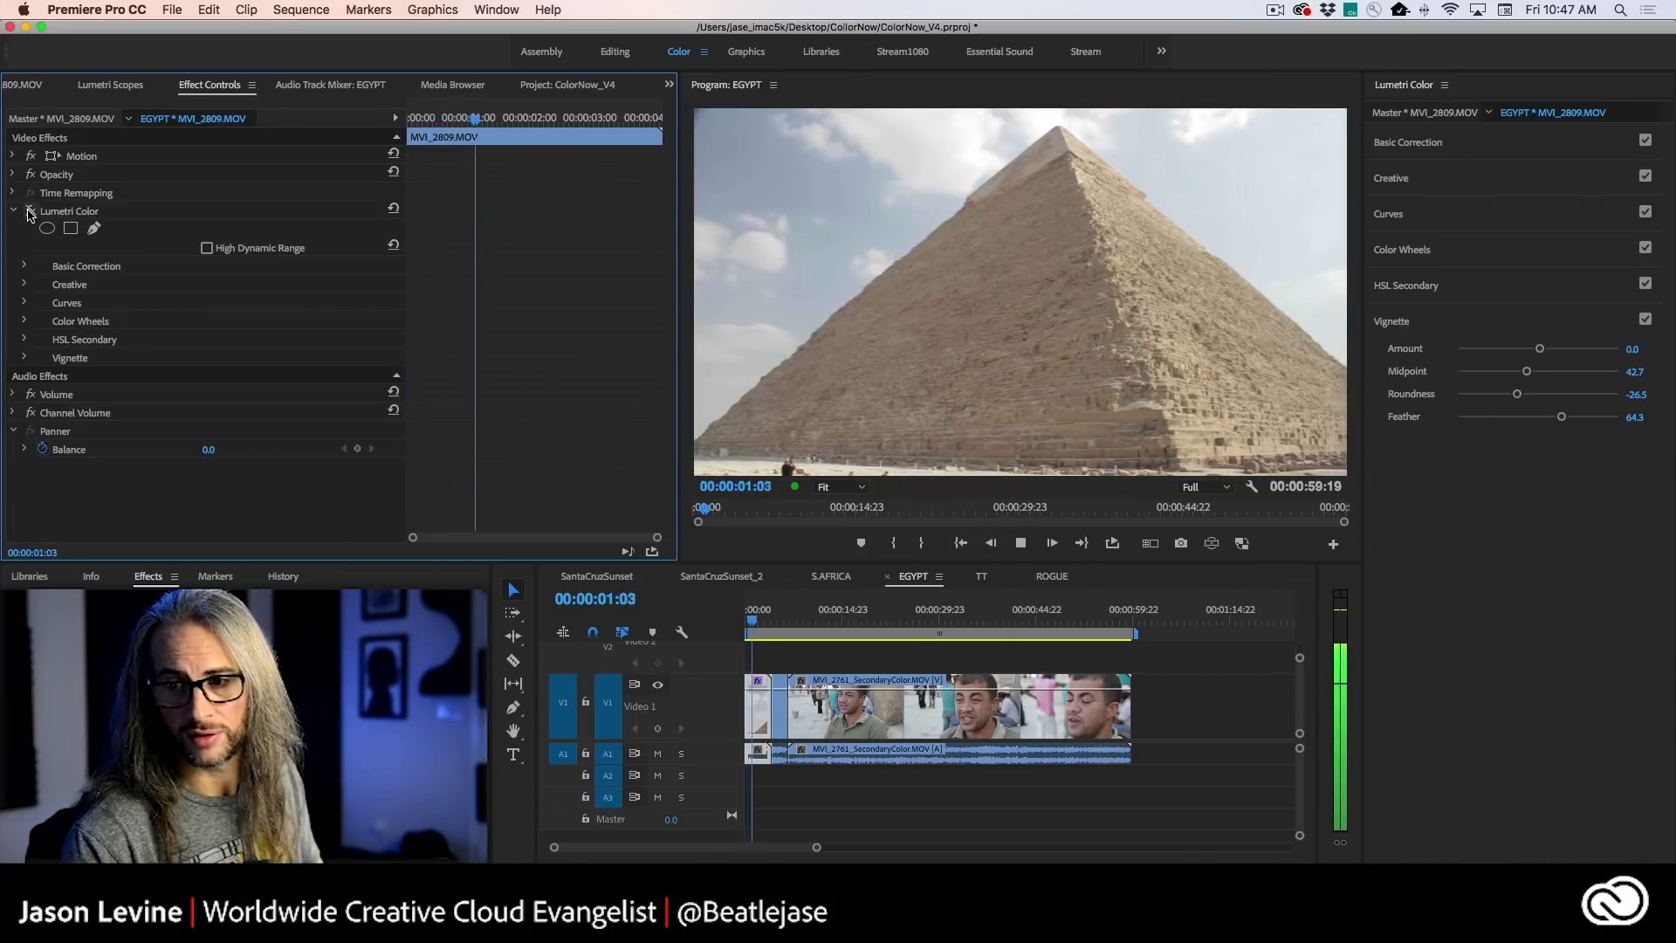
key("j")
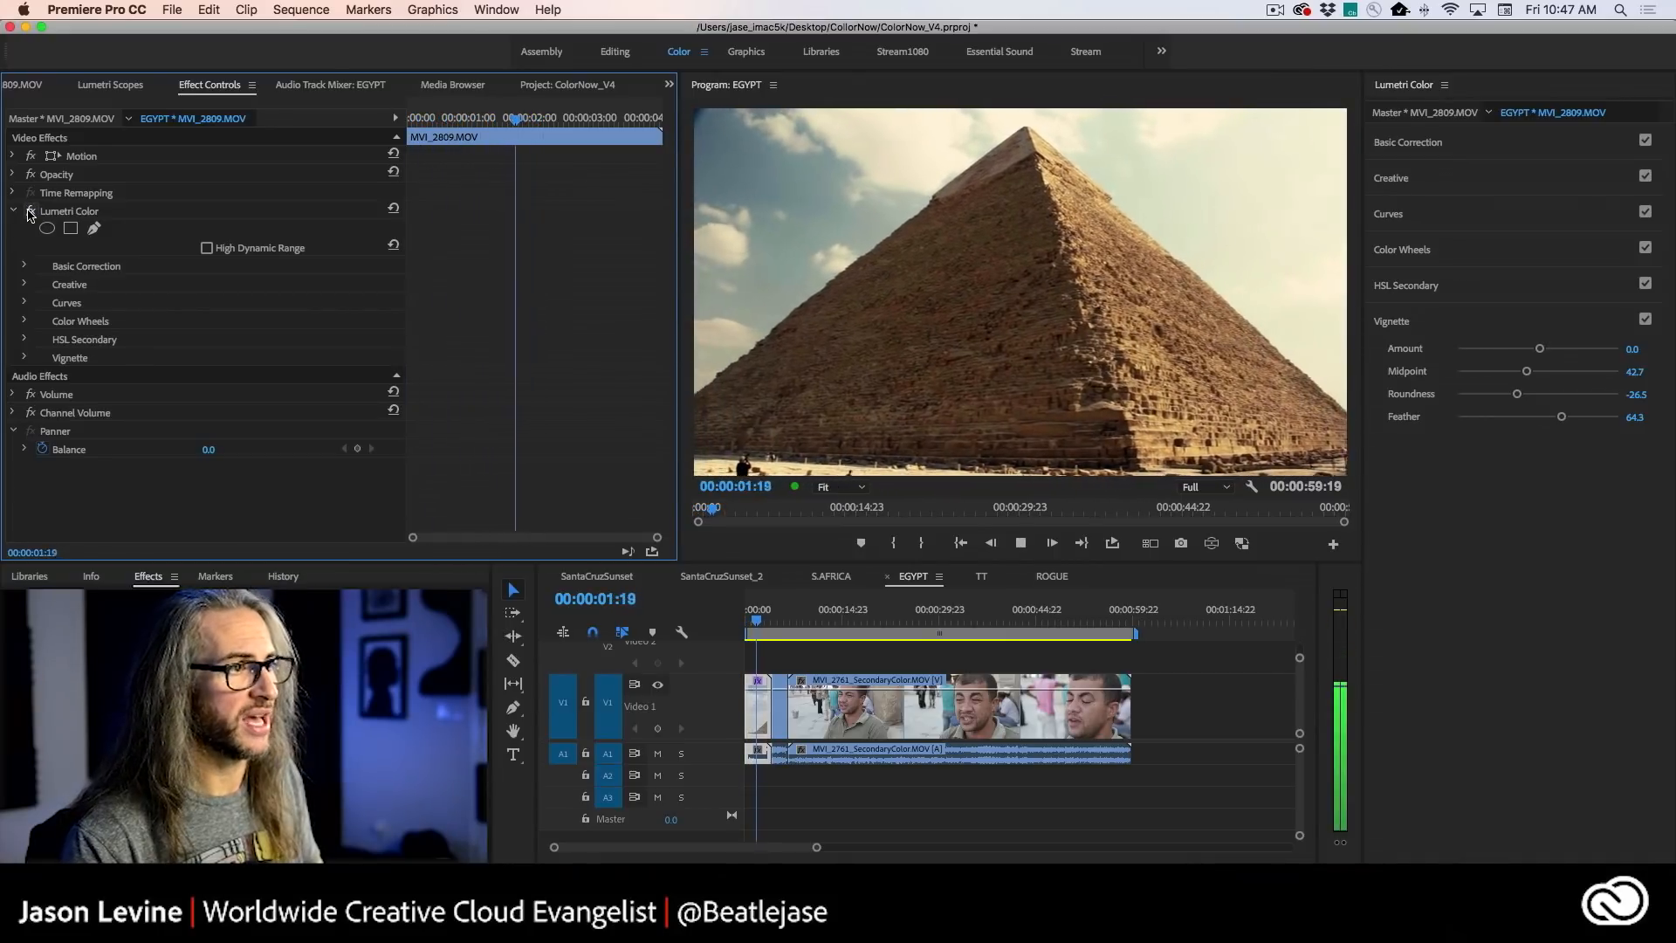
key("k")
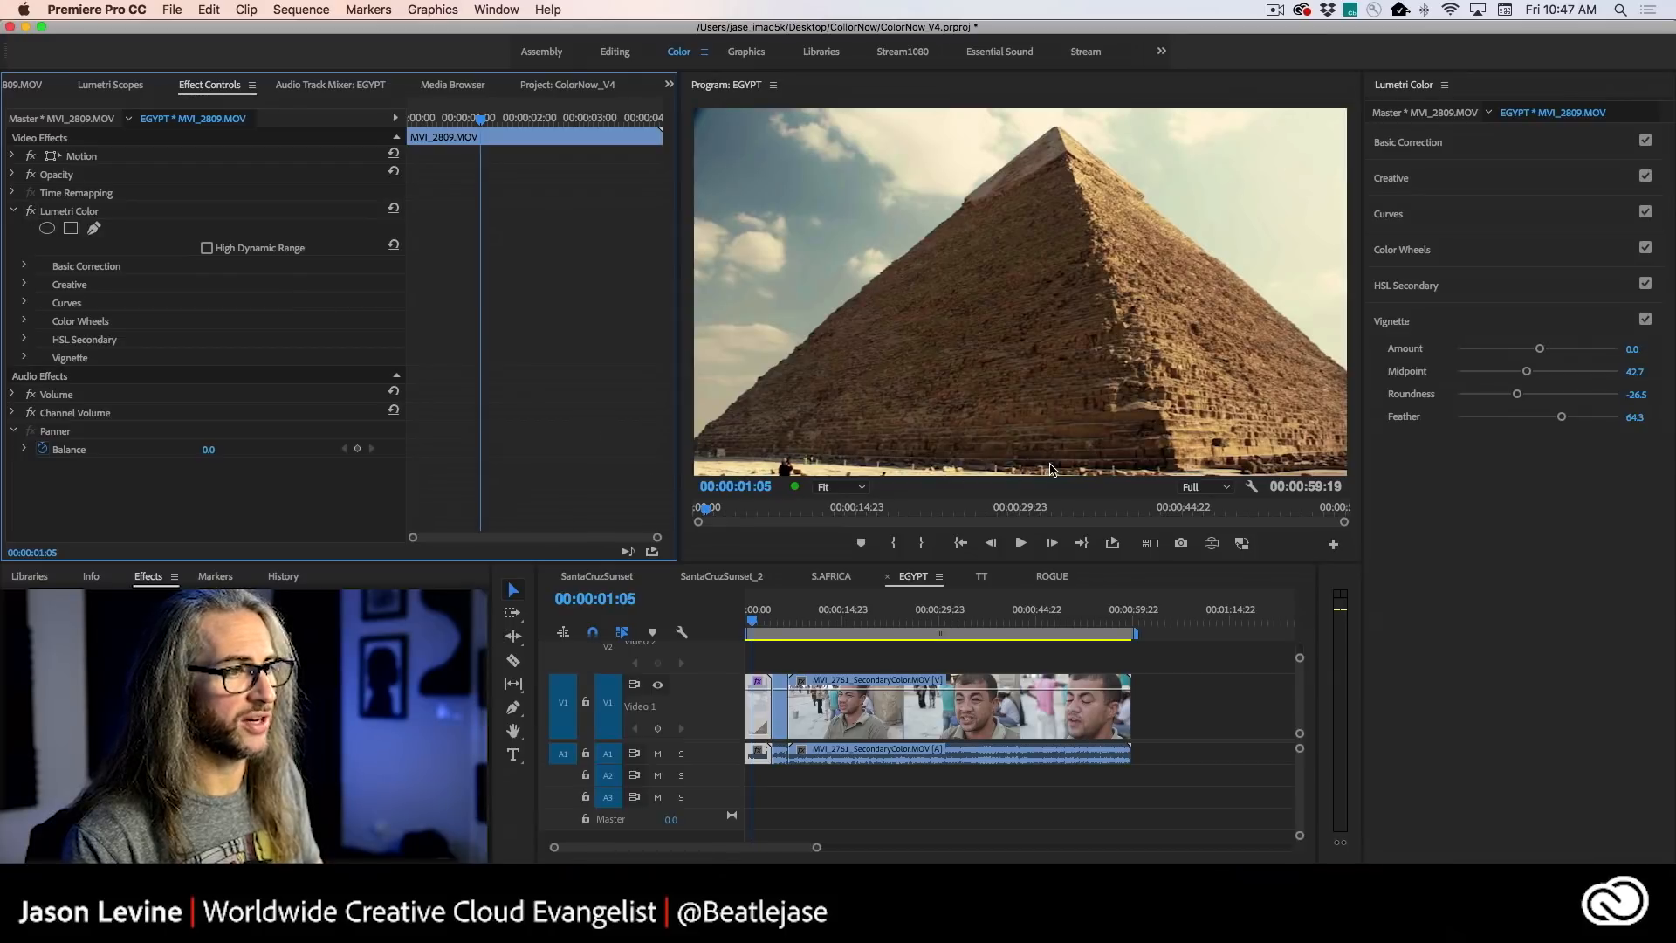
key("grave")
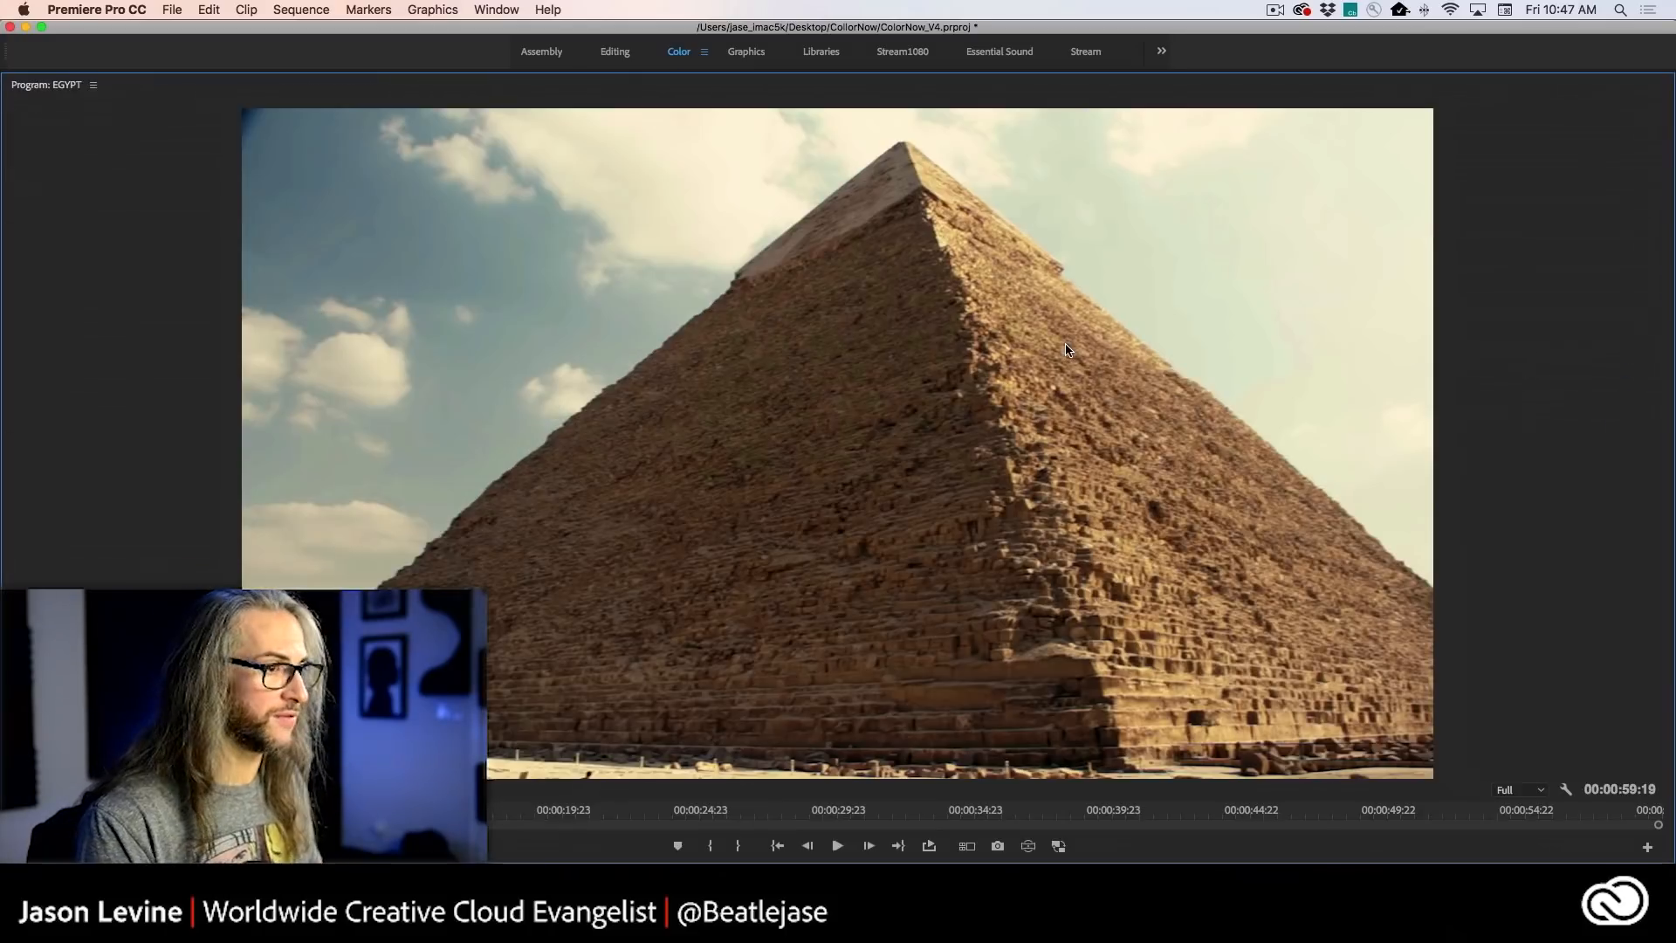
key("grave")
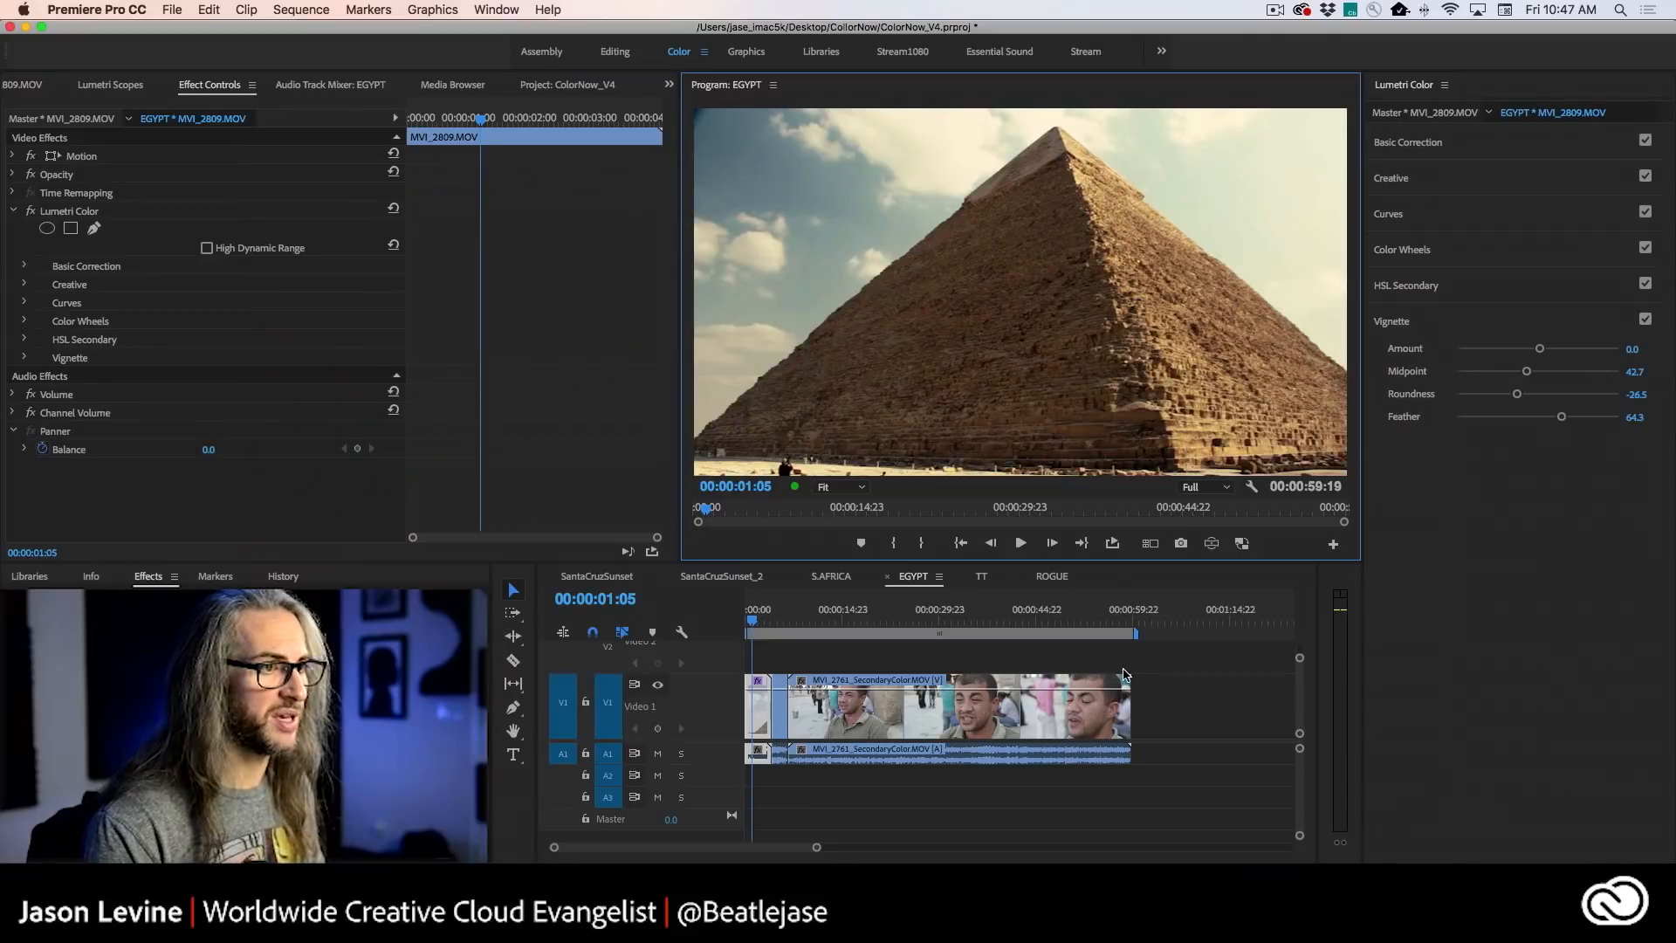
- Set the pyramid clip's creative Sharpen adjustment to 17.8
left_click(1471, 216)
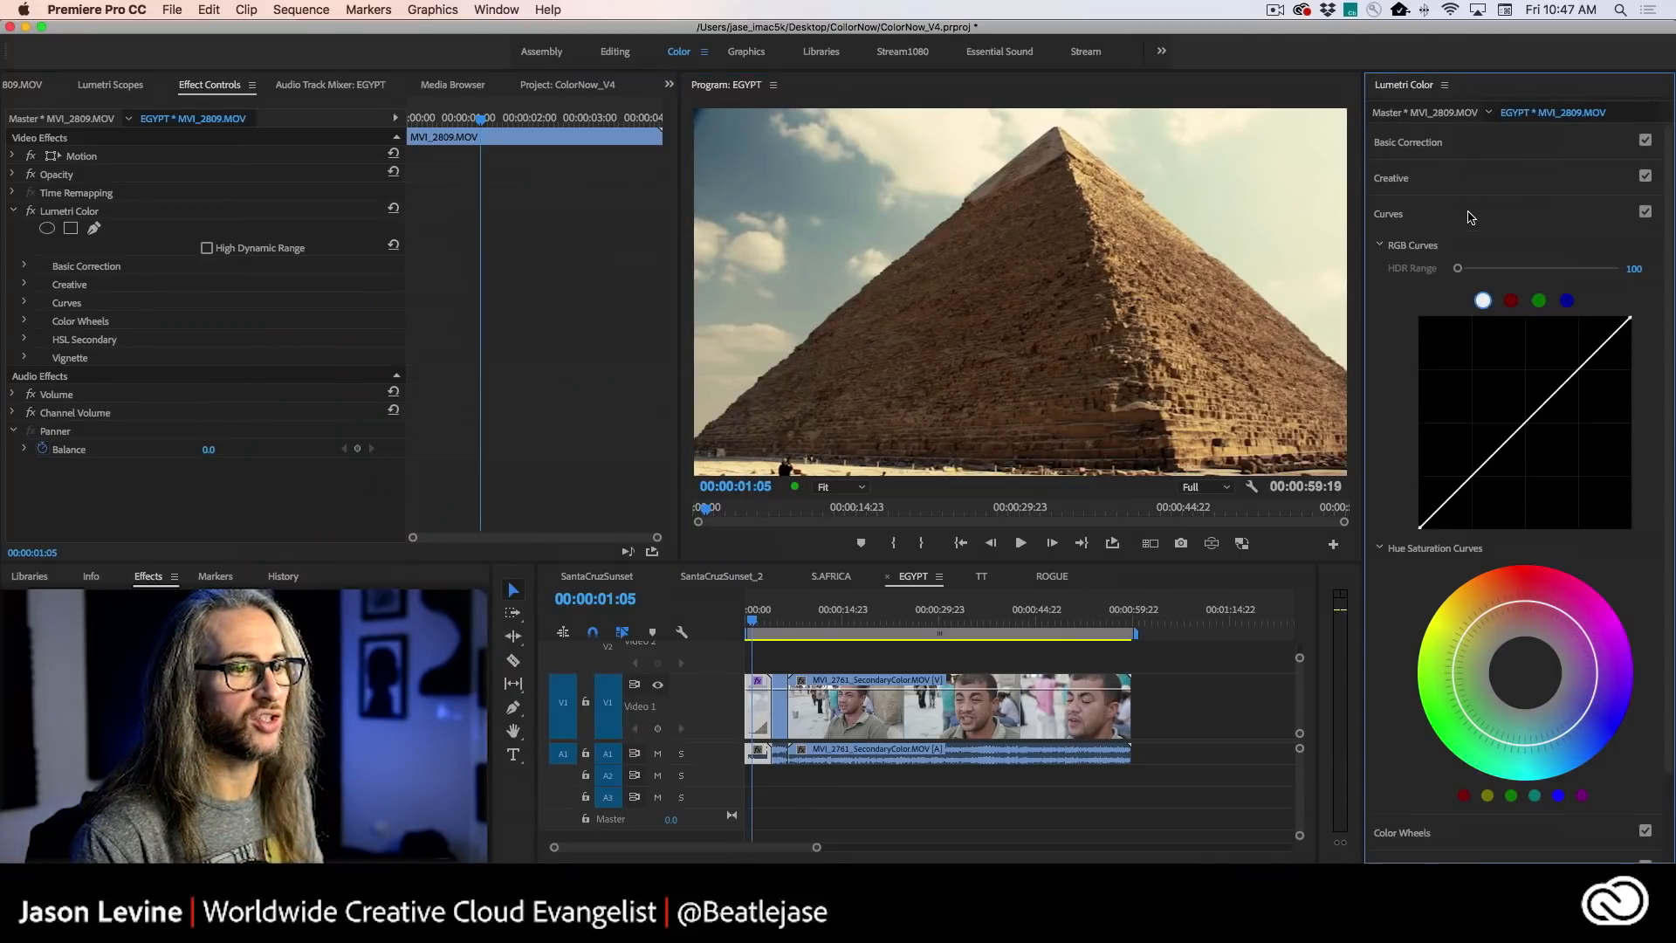
left_click(1468, 180)
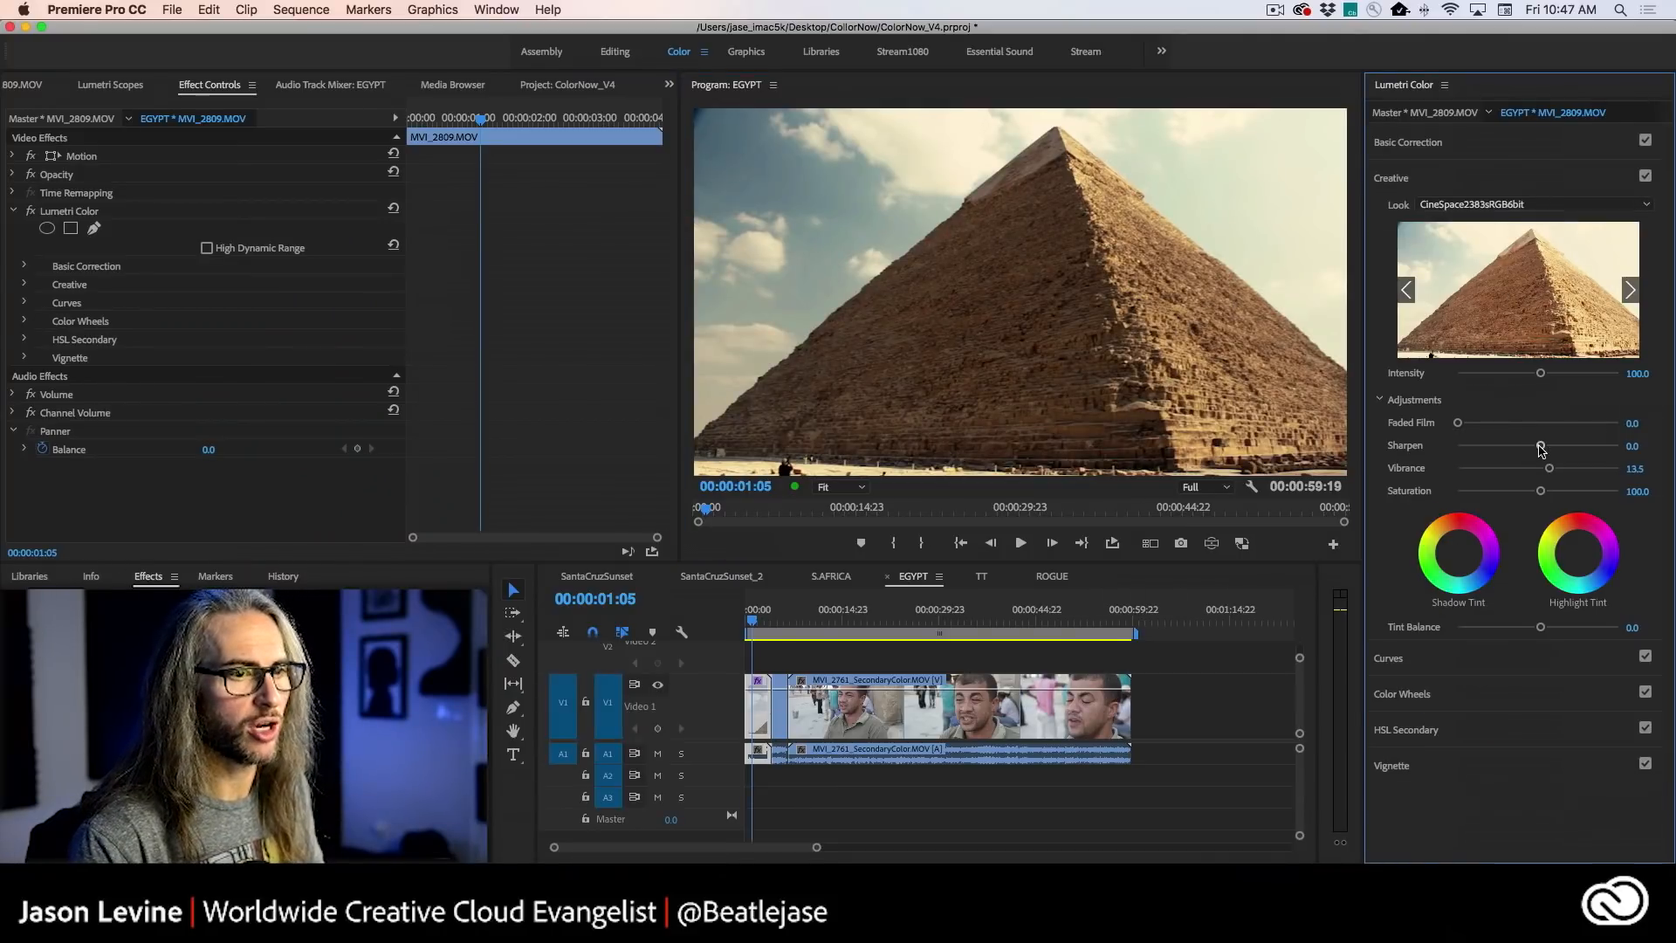
left_click_drag(1542, 448, 1553, 449)
- Play the sharpened pyramid clip in the enlarged preview, restore the normal layout and stop playback
key("grave")
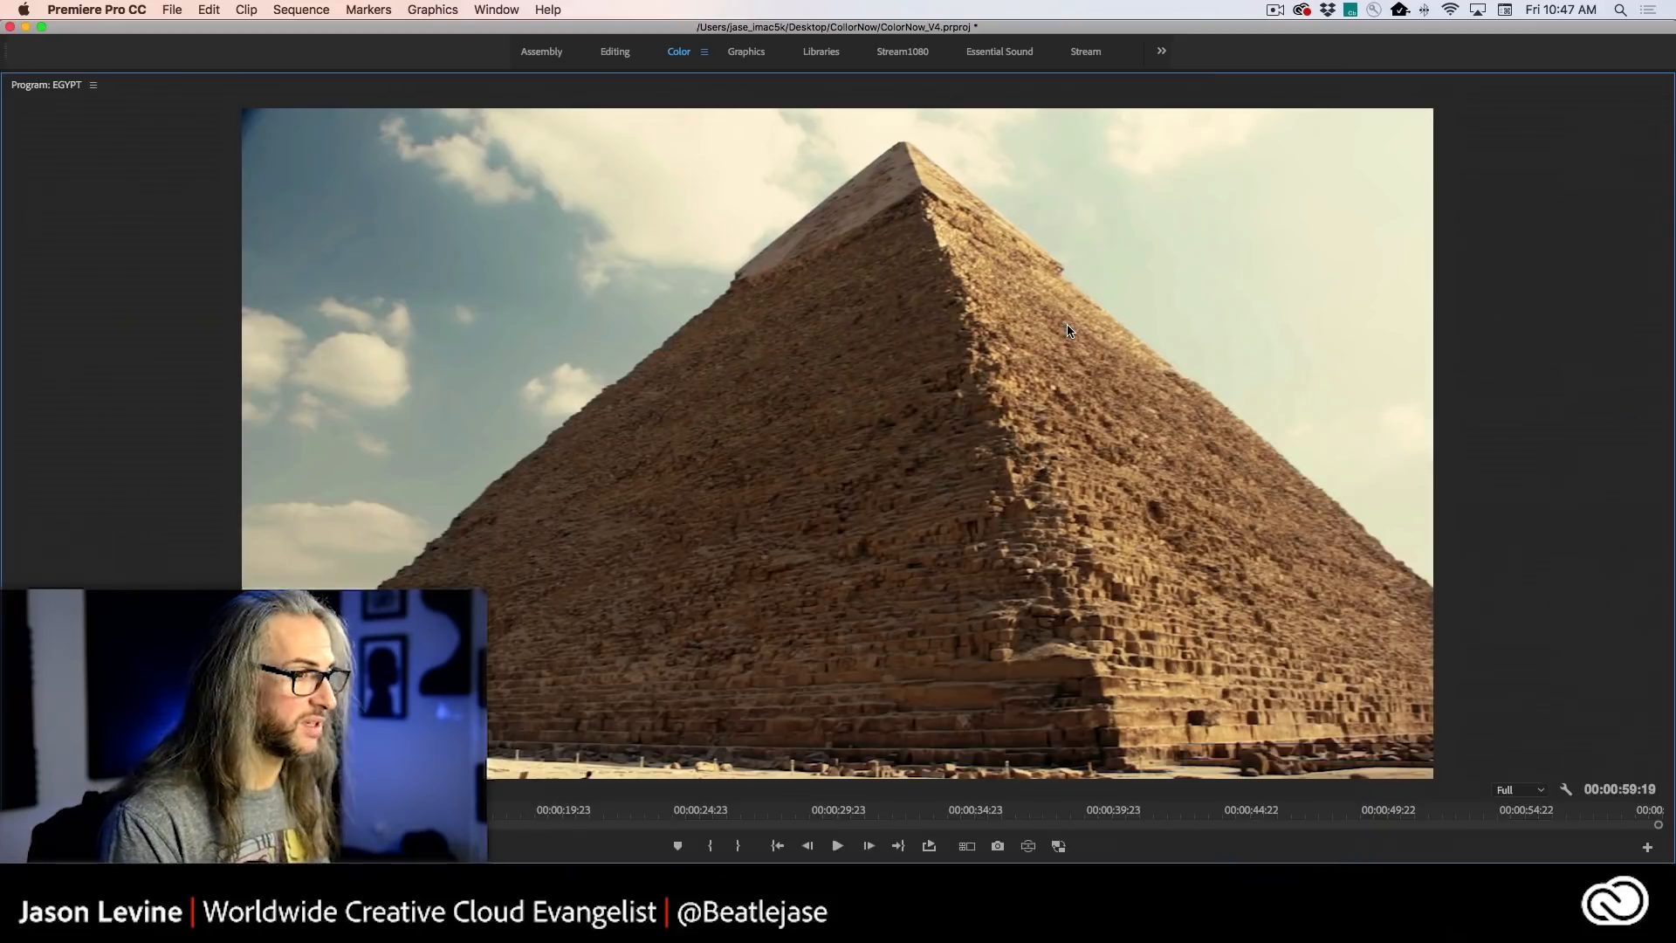
key("space")
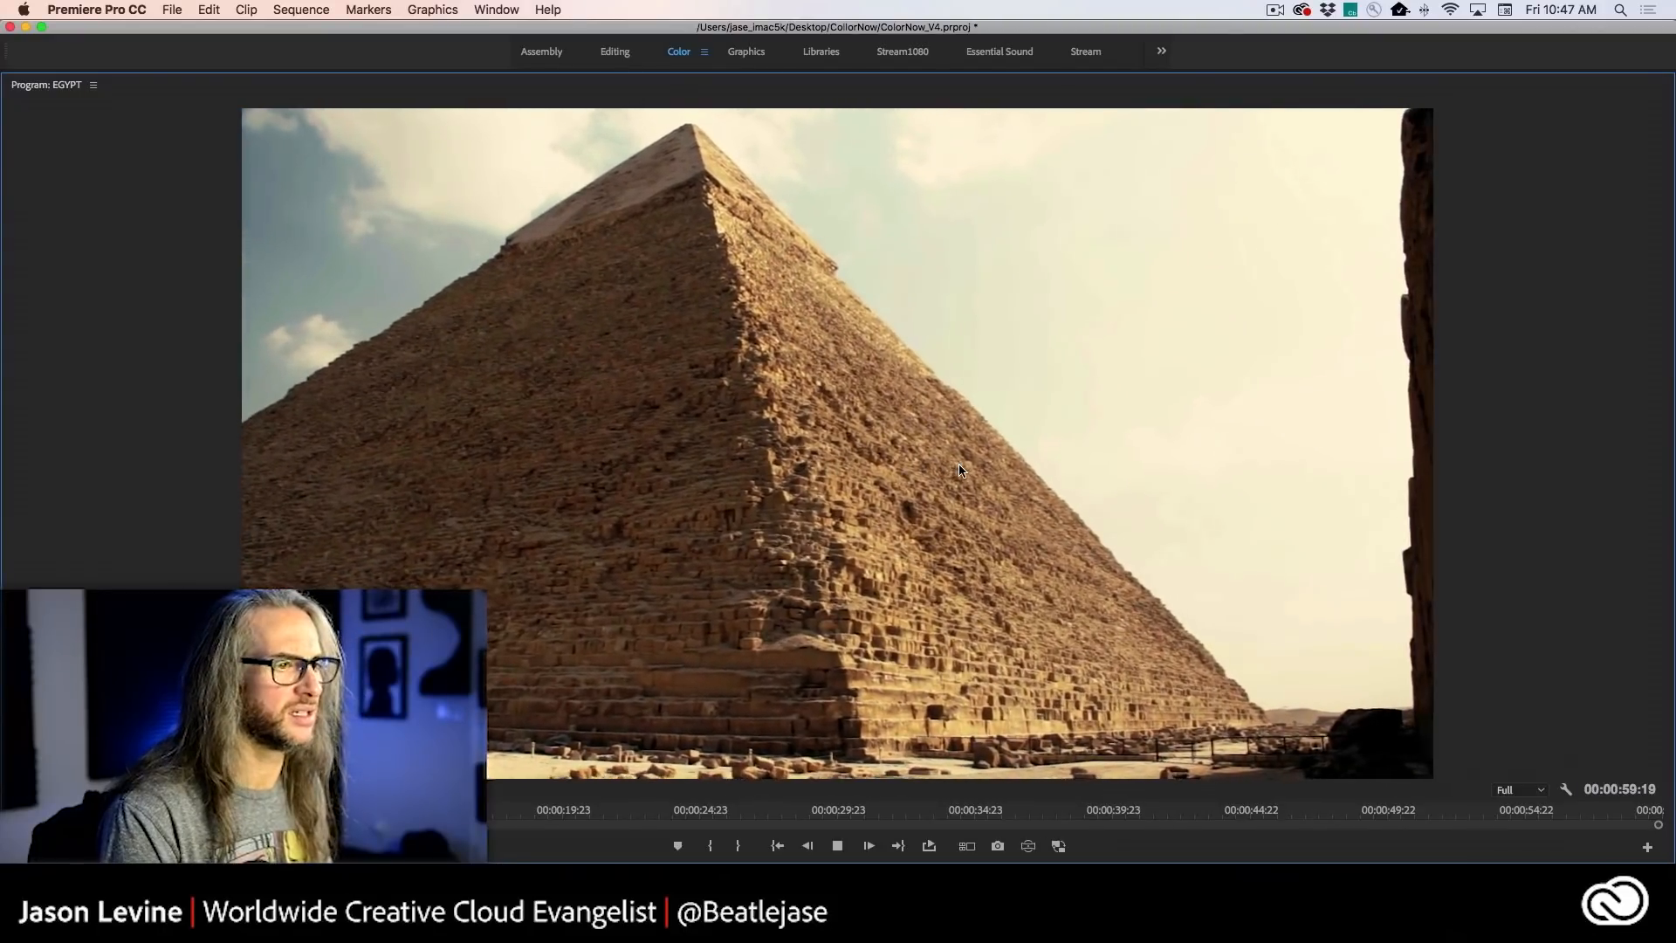
key("grave")
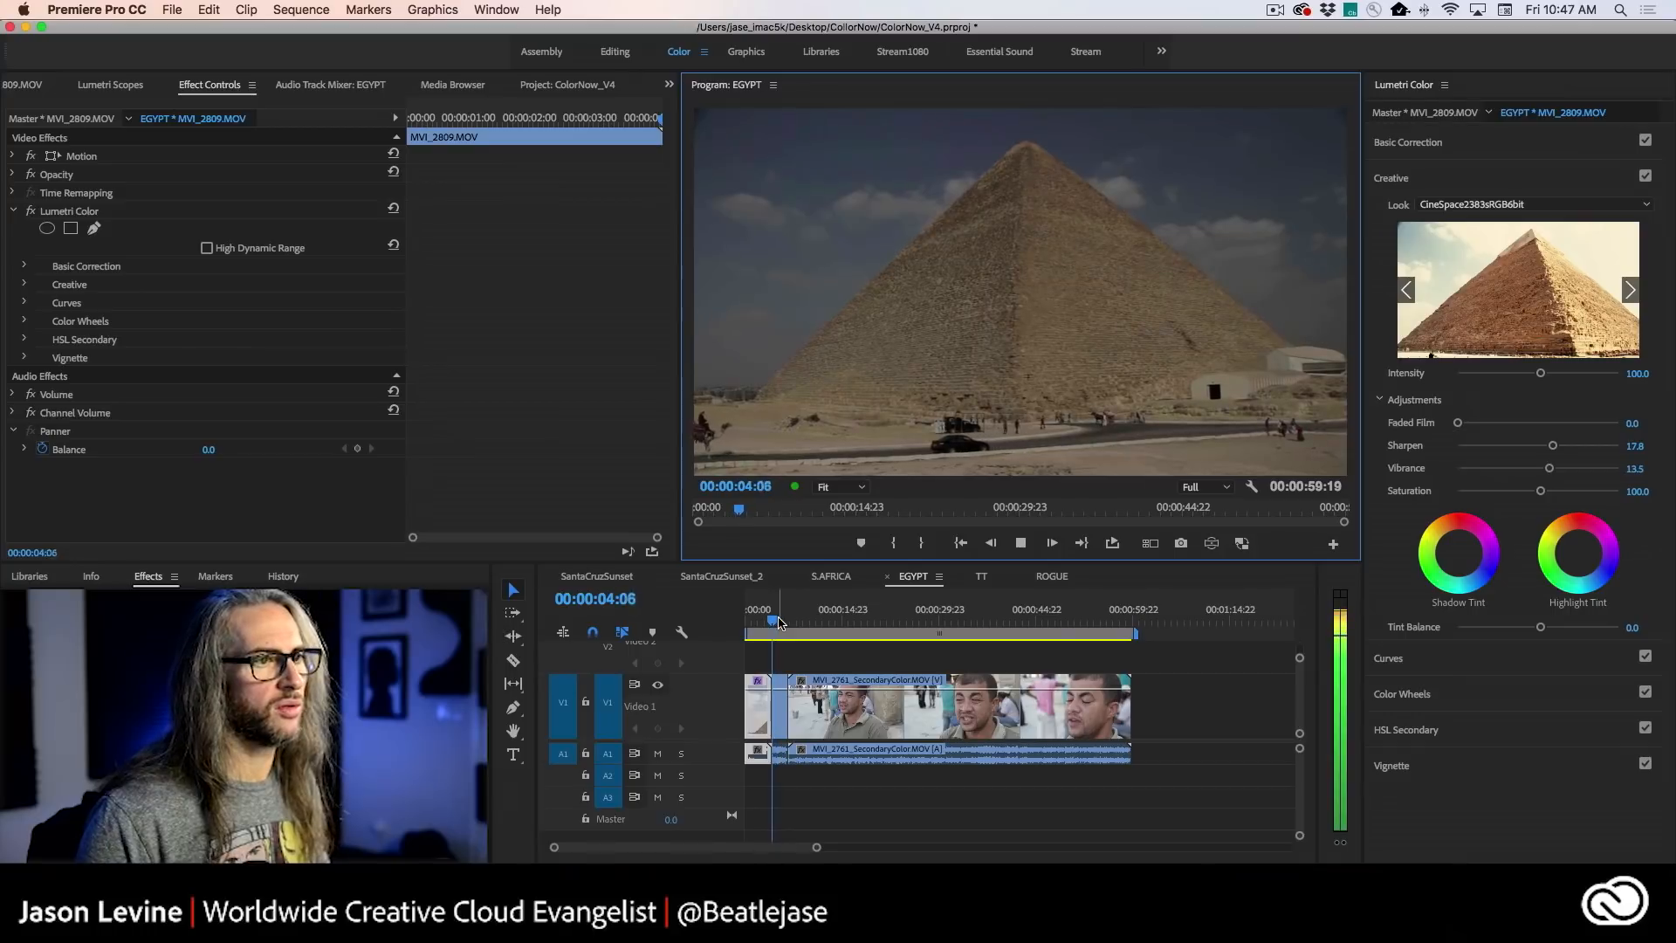
key("k")
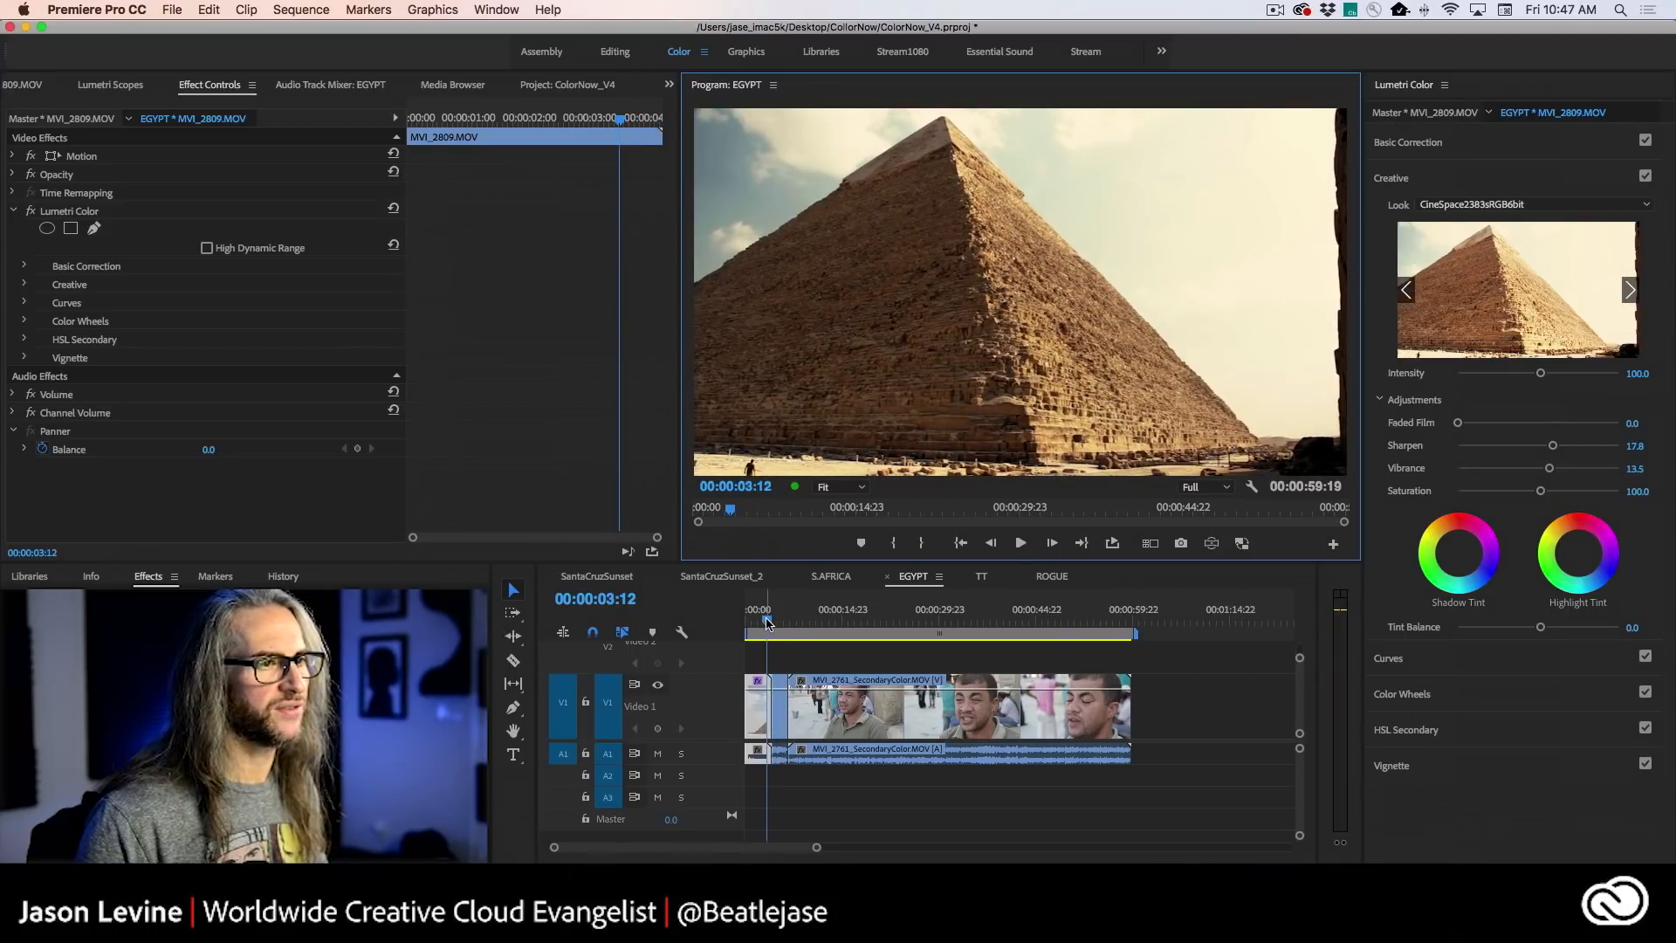
- Play from the graded first pyramid clip into the ungraded second pyramid clip to compare their color
left_click(769, 621)
left_click_drag(769, 619, 756, 622)
key("space")
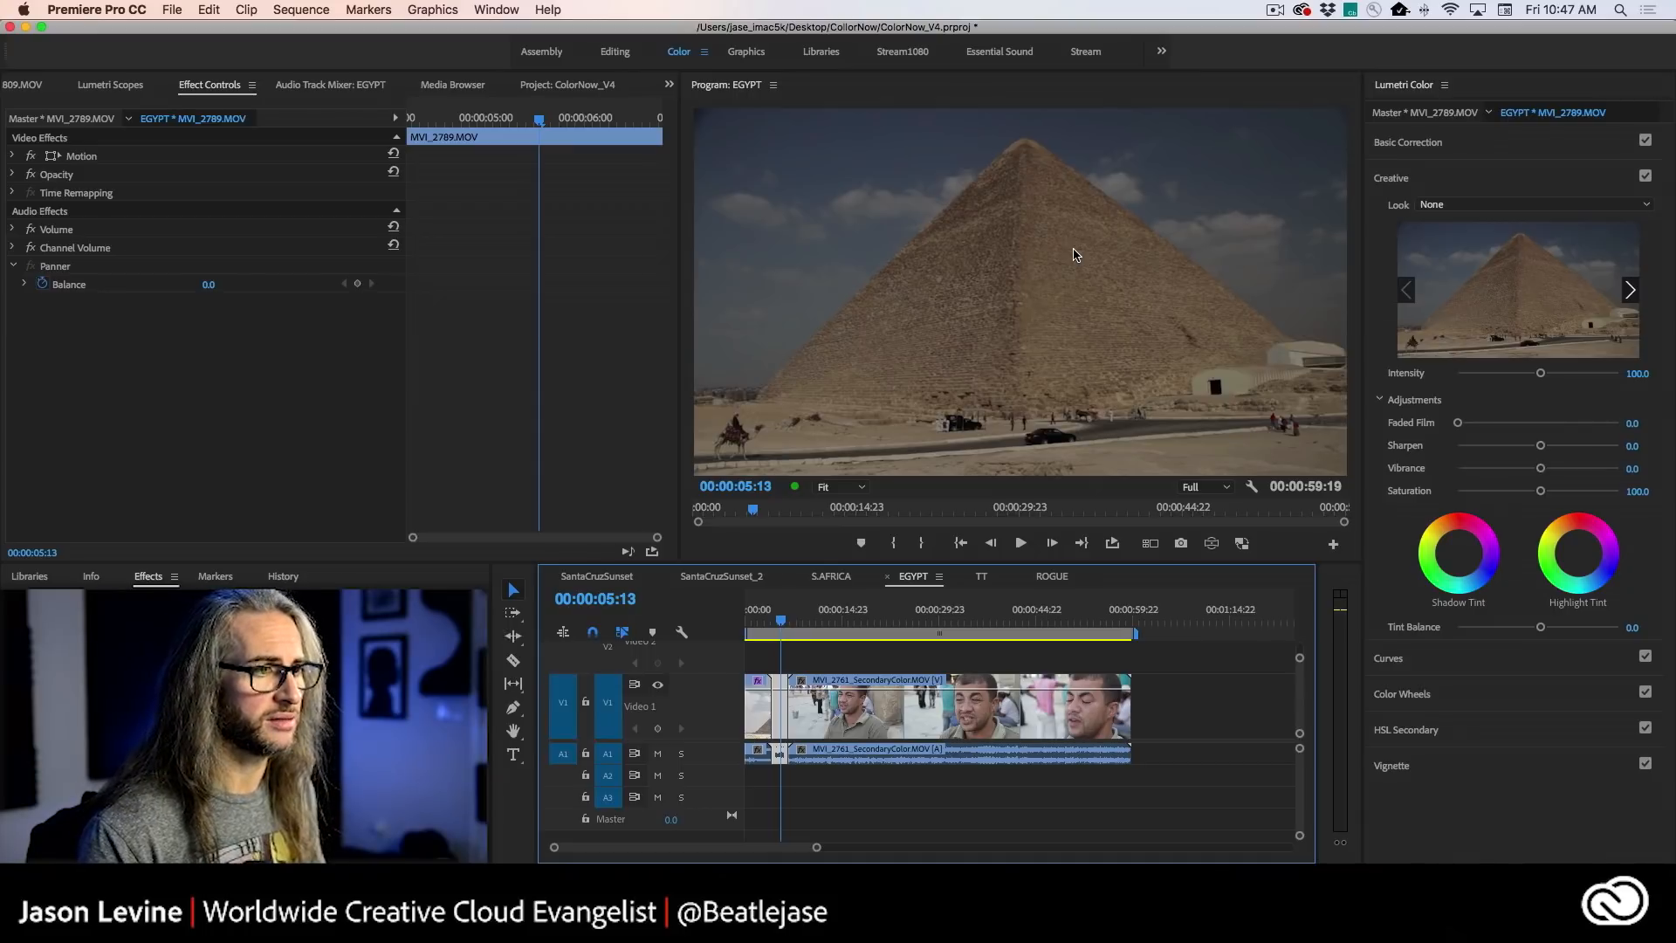
left_click(756, 618)
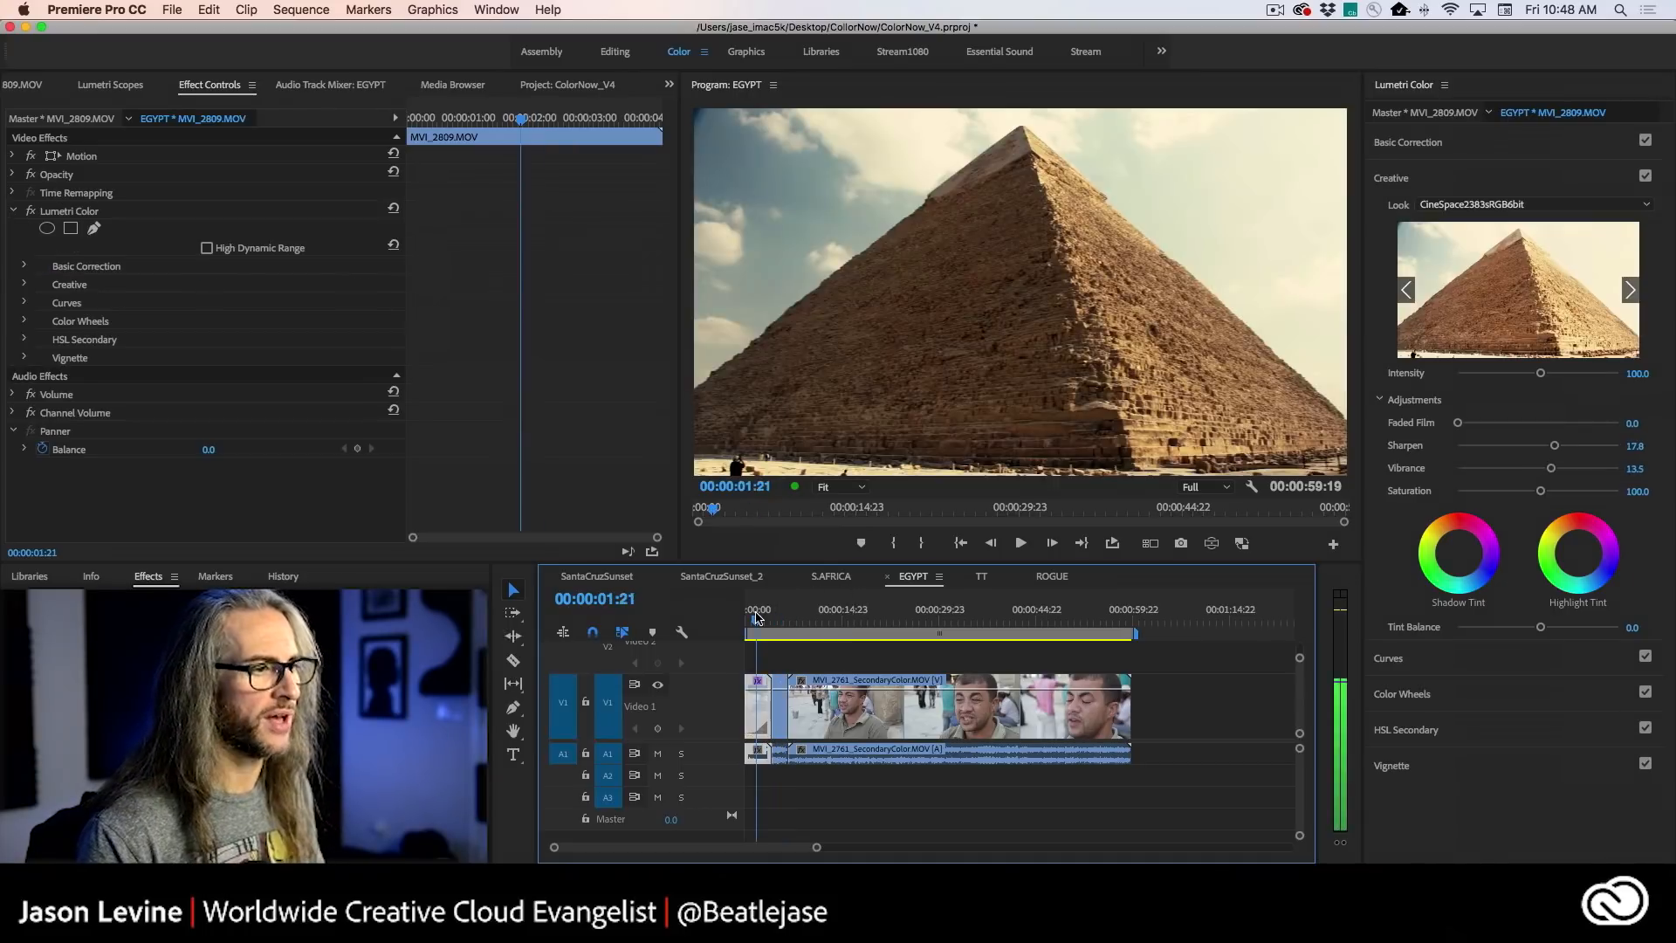
- Copy the graded first pyramid clip and paste only its Lumetri Color effect onto the other two clips, excluding Opacity
right_click(753, 709)
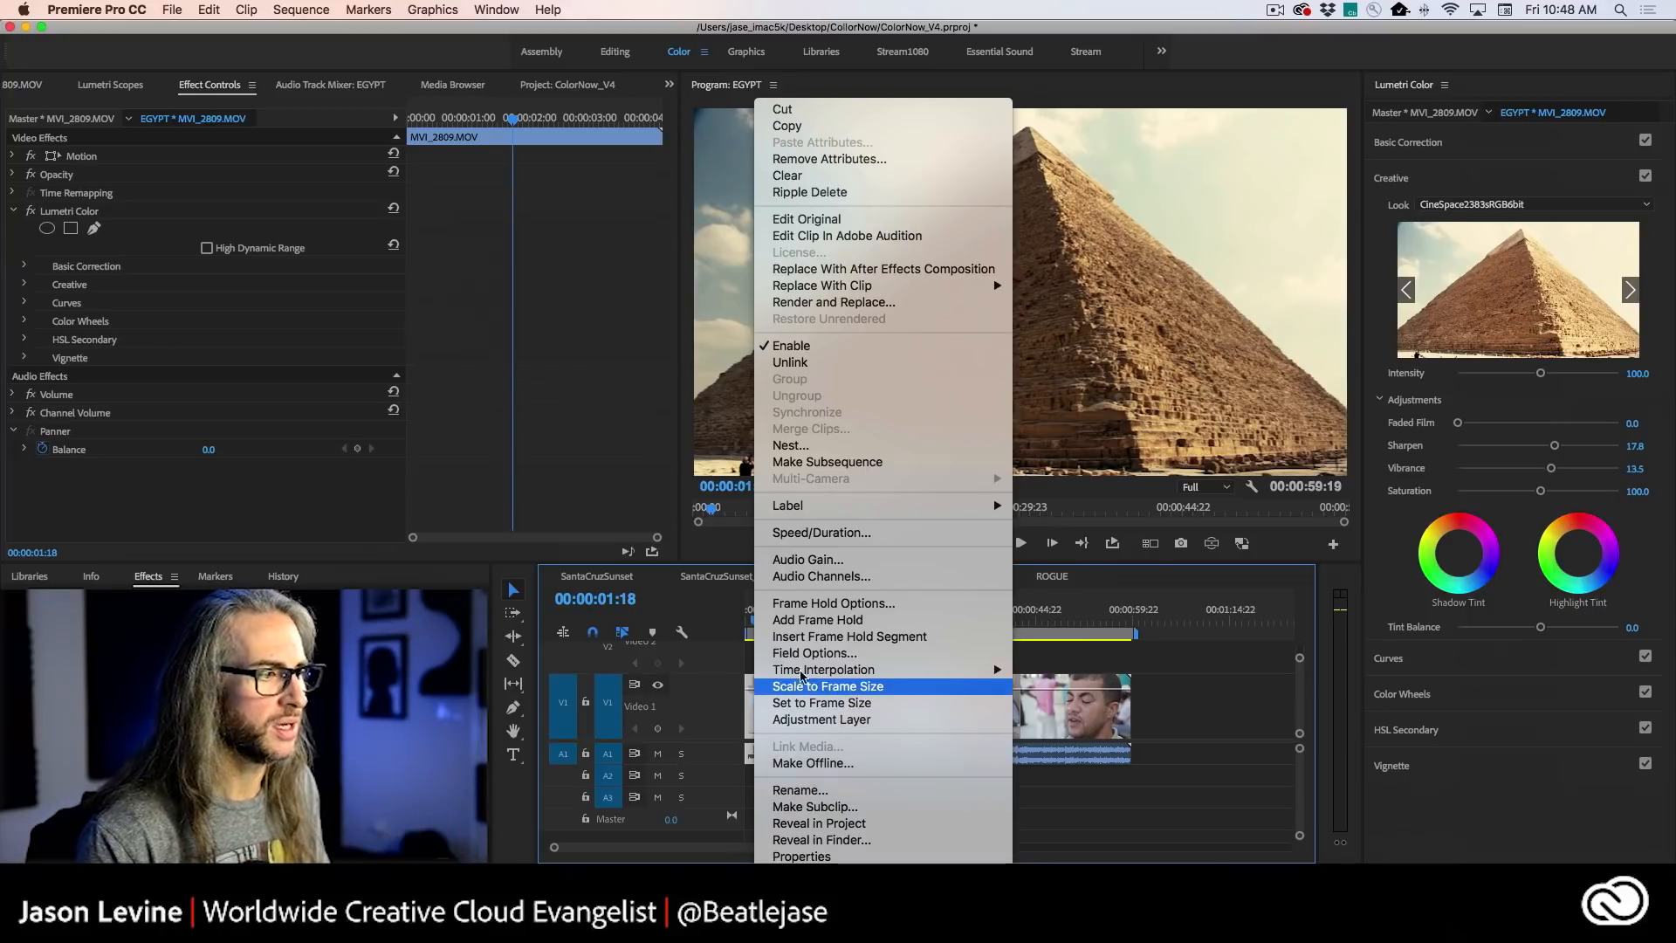
left_click(850, 132)
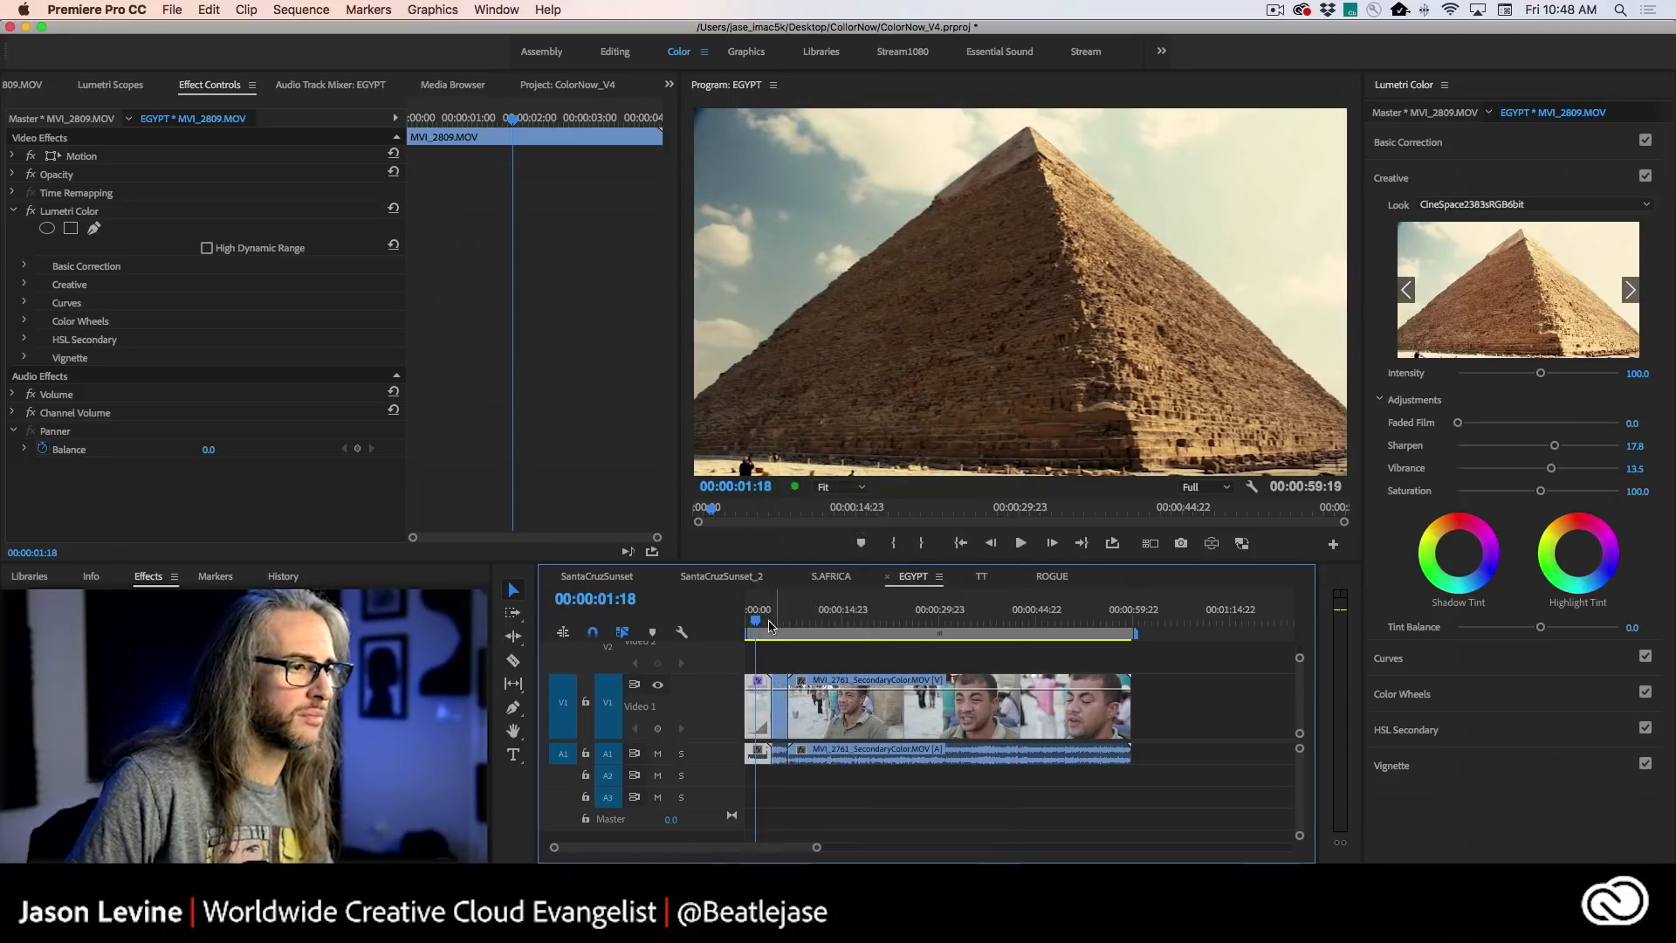
left_click(1183, 730)
left_click_drag(1183, 698, 779, 724)
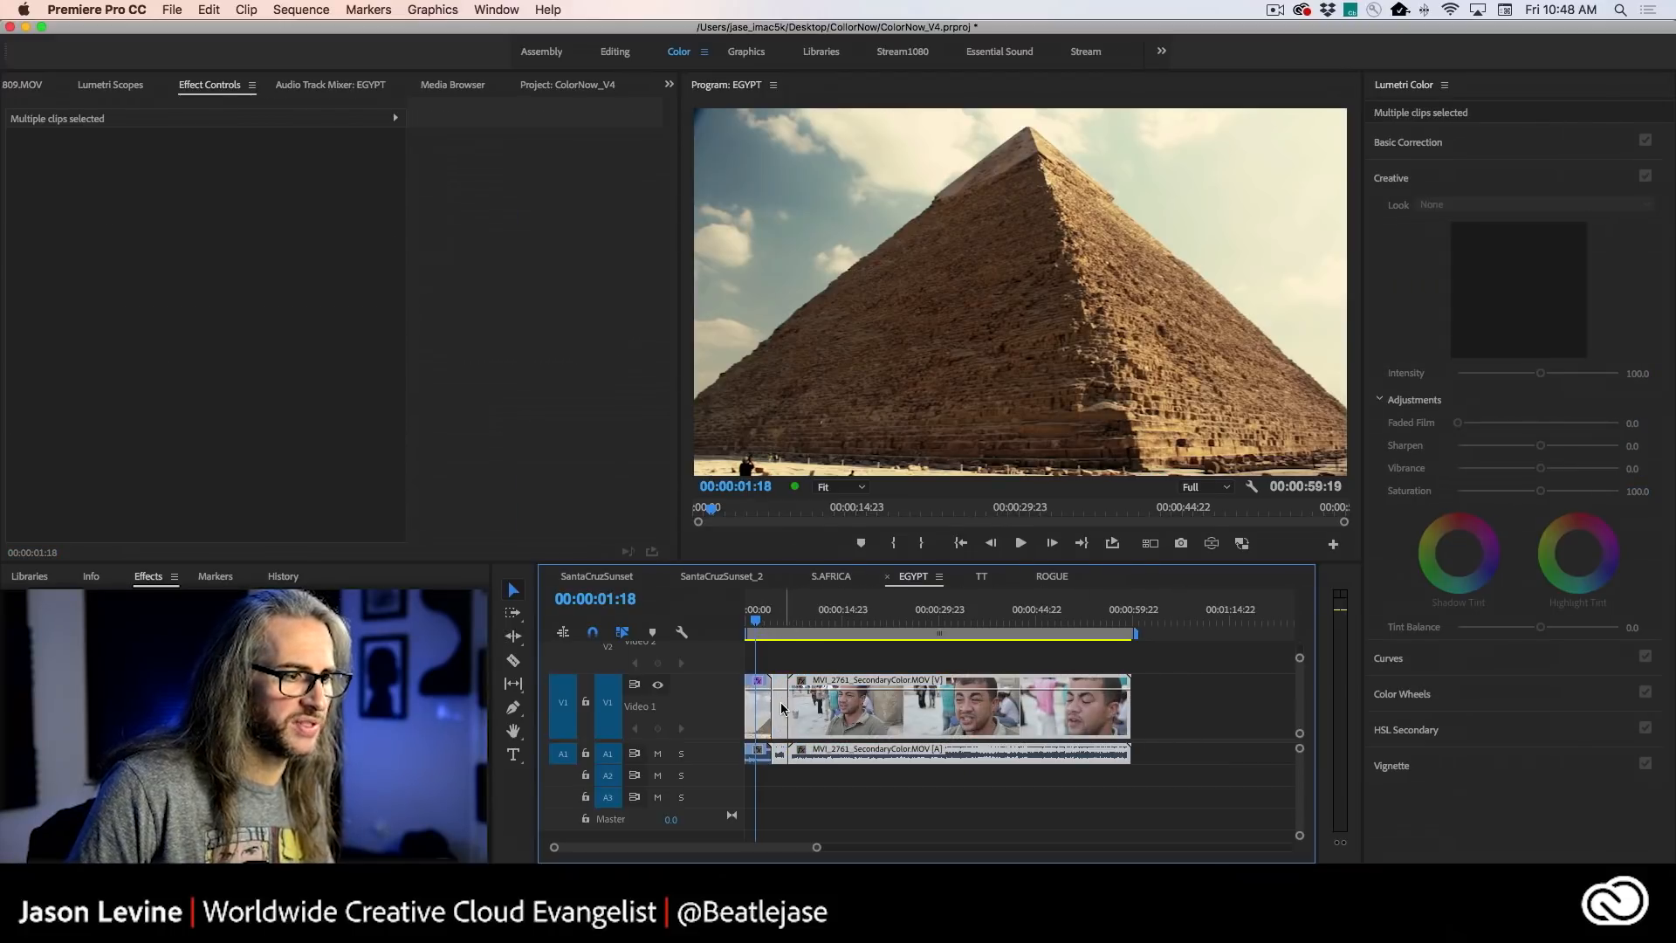
right_click(781, 709)
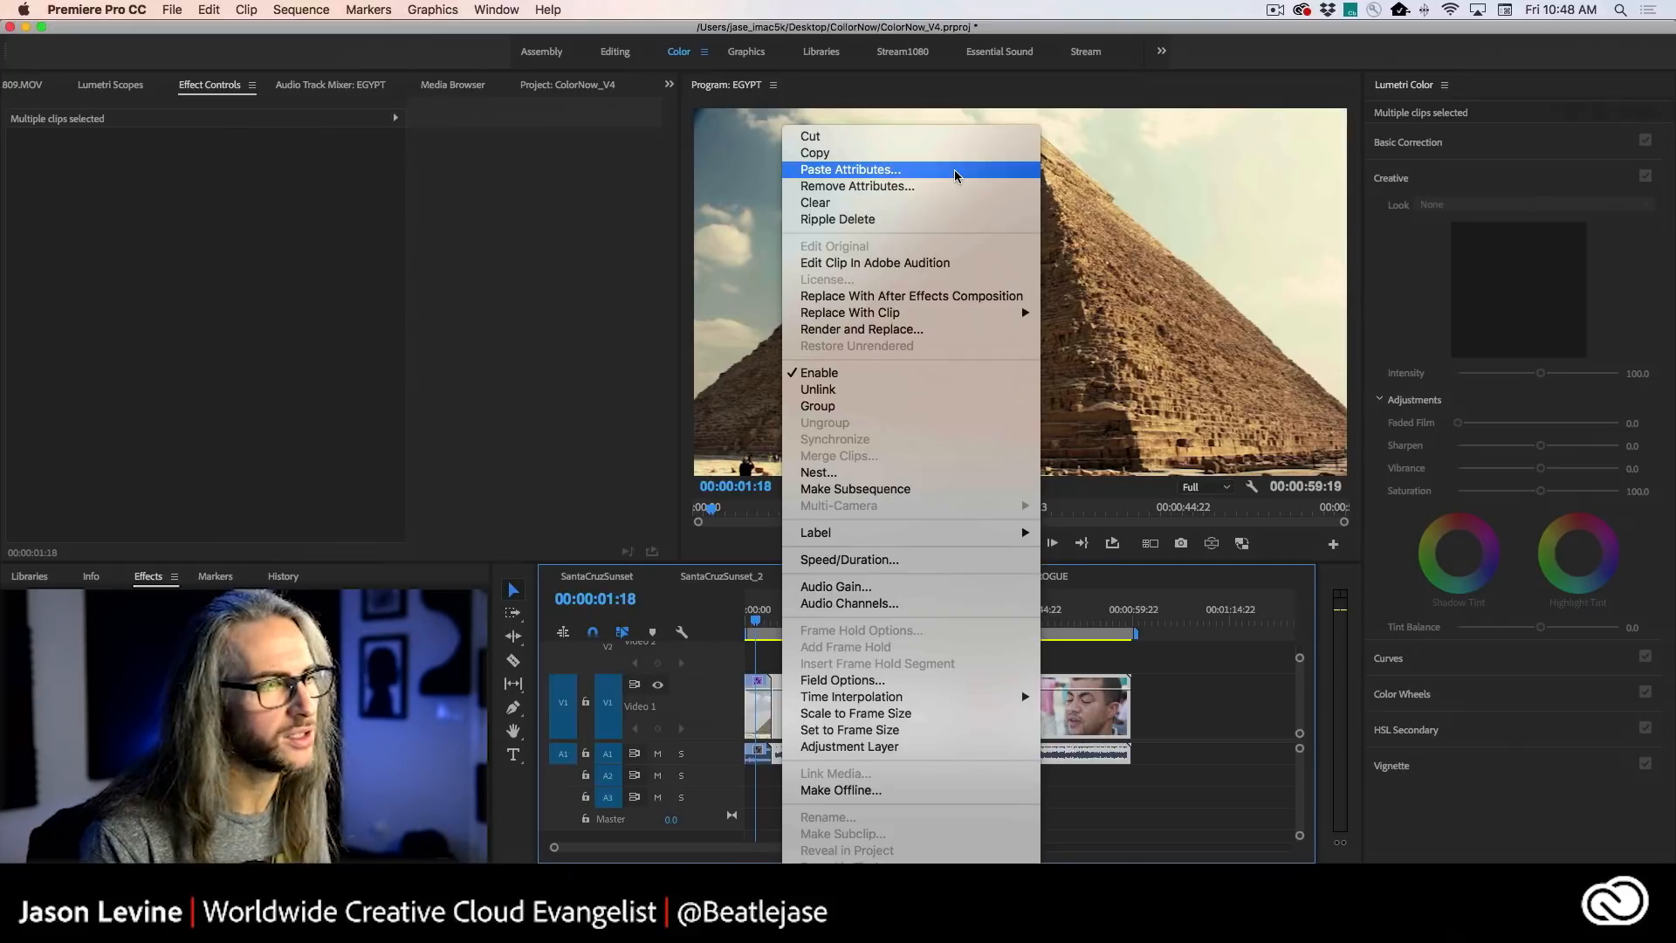
left_click(955, 175)
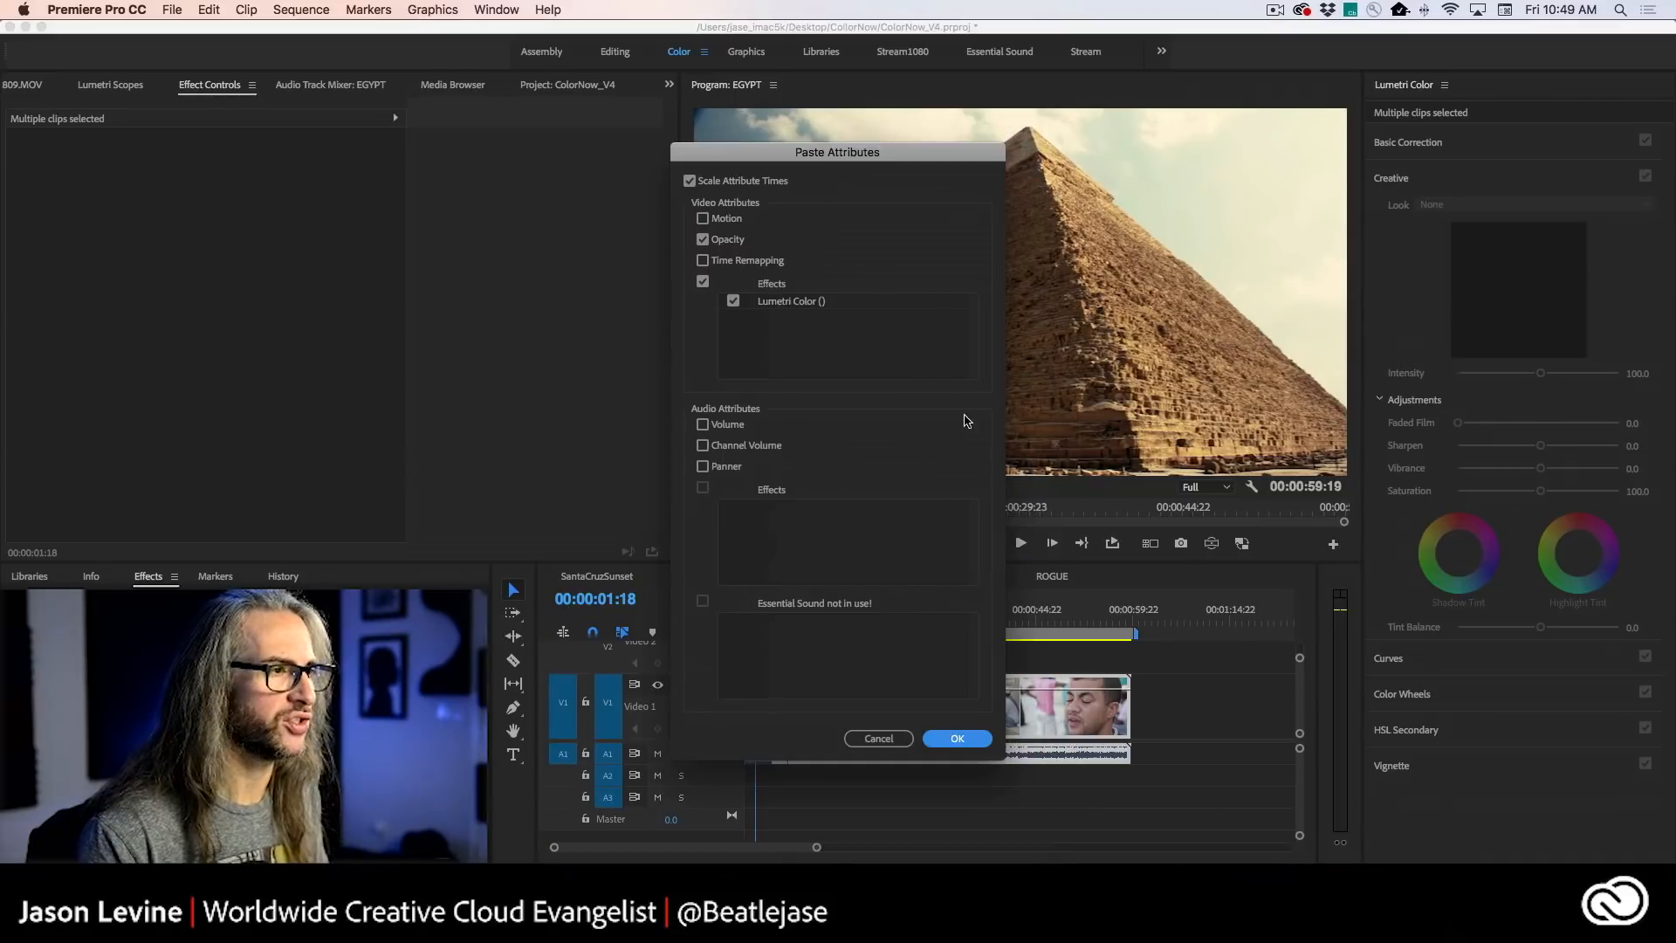
left_click_drag(833, 155, 1071, 131)
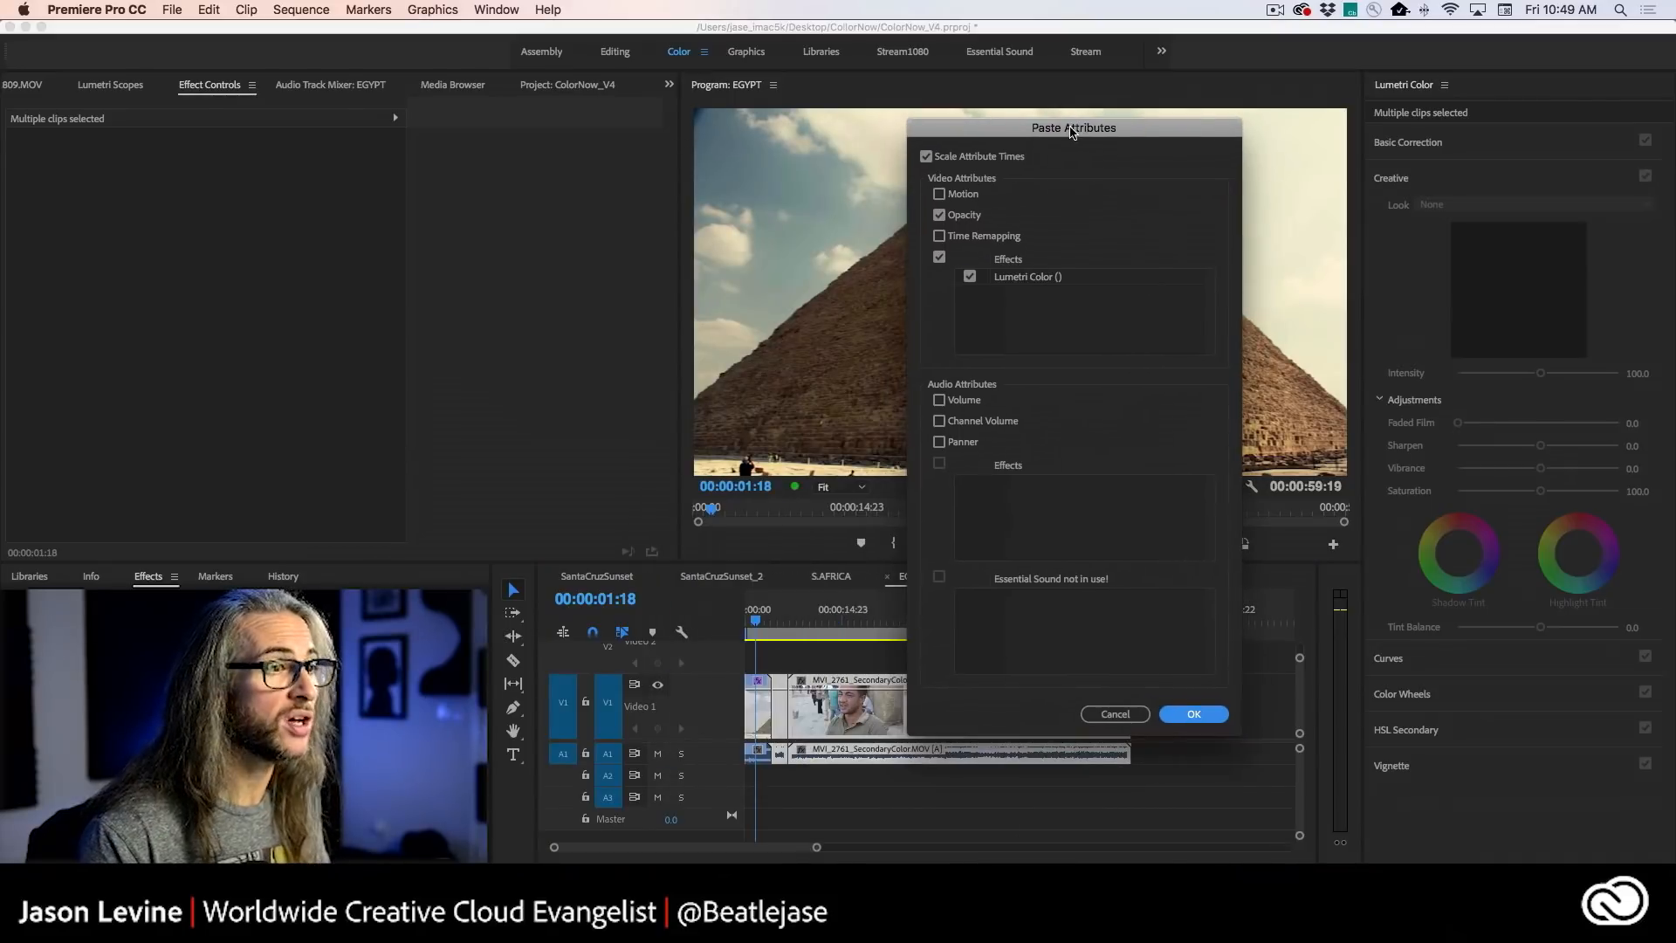
left_click(939, 216)
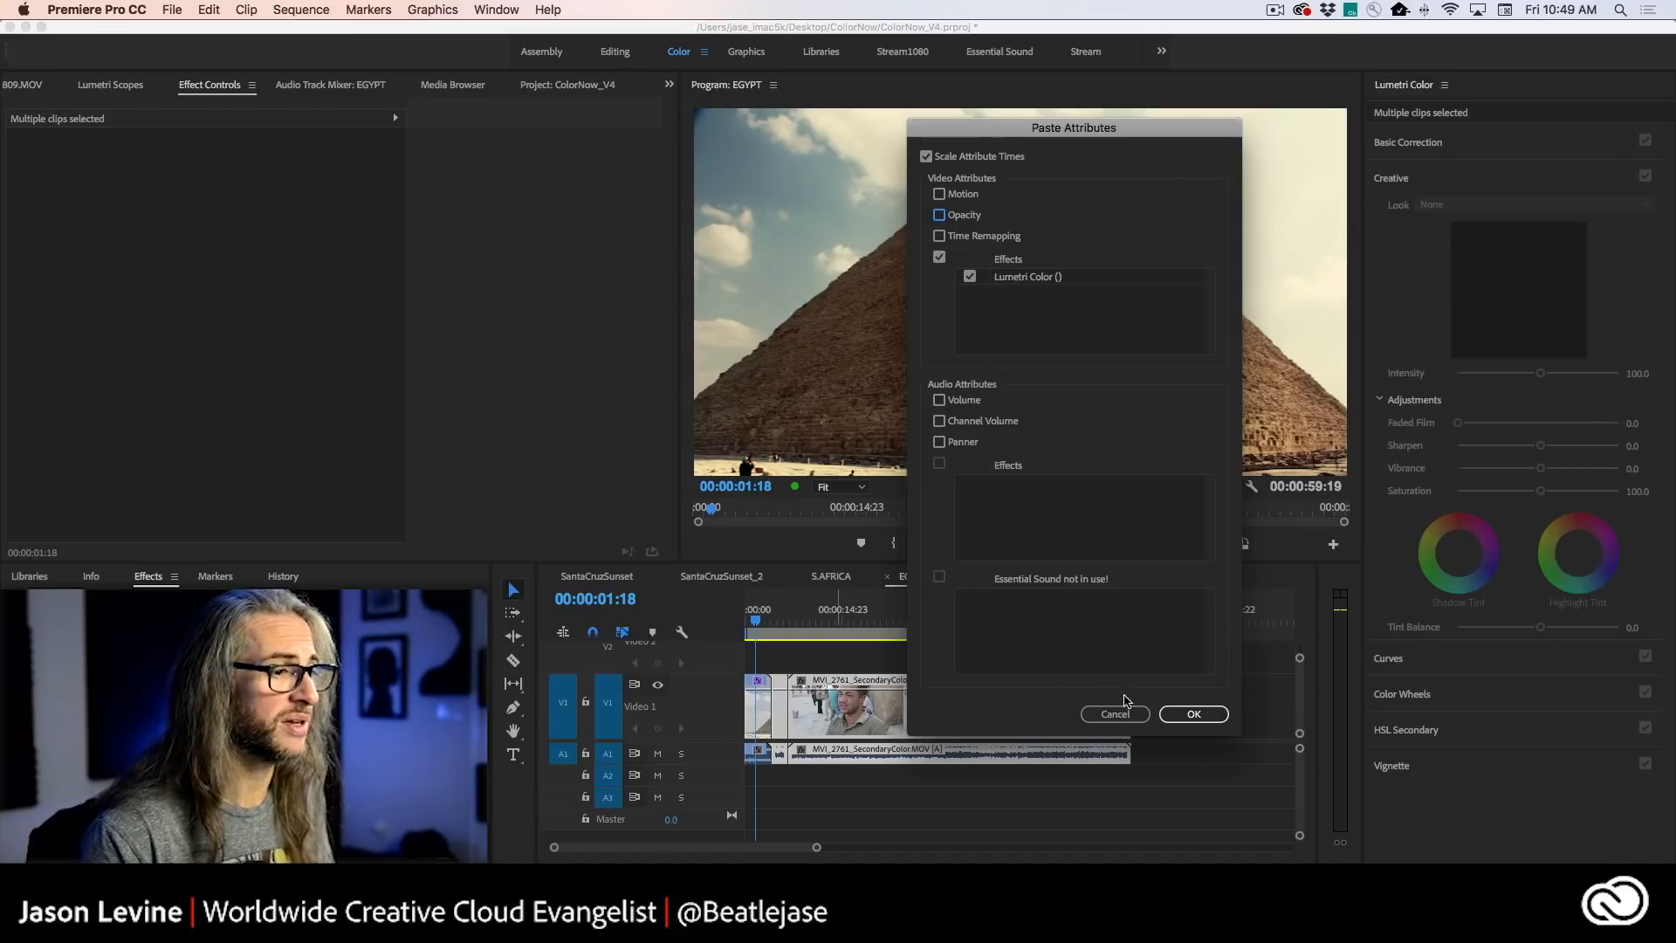
left_click(1196, 714)
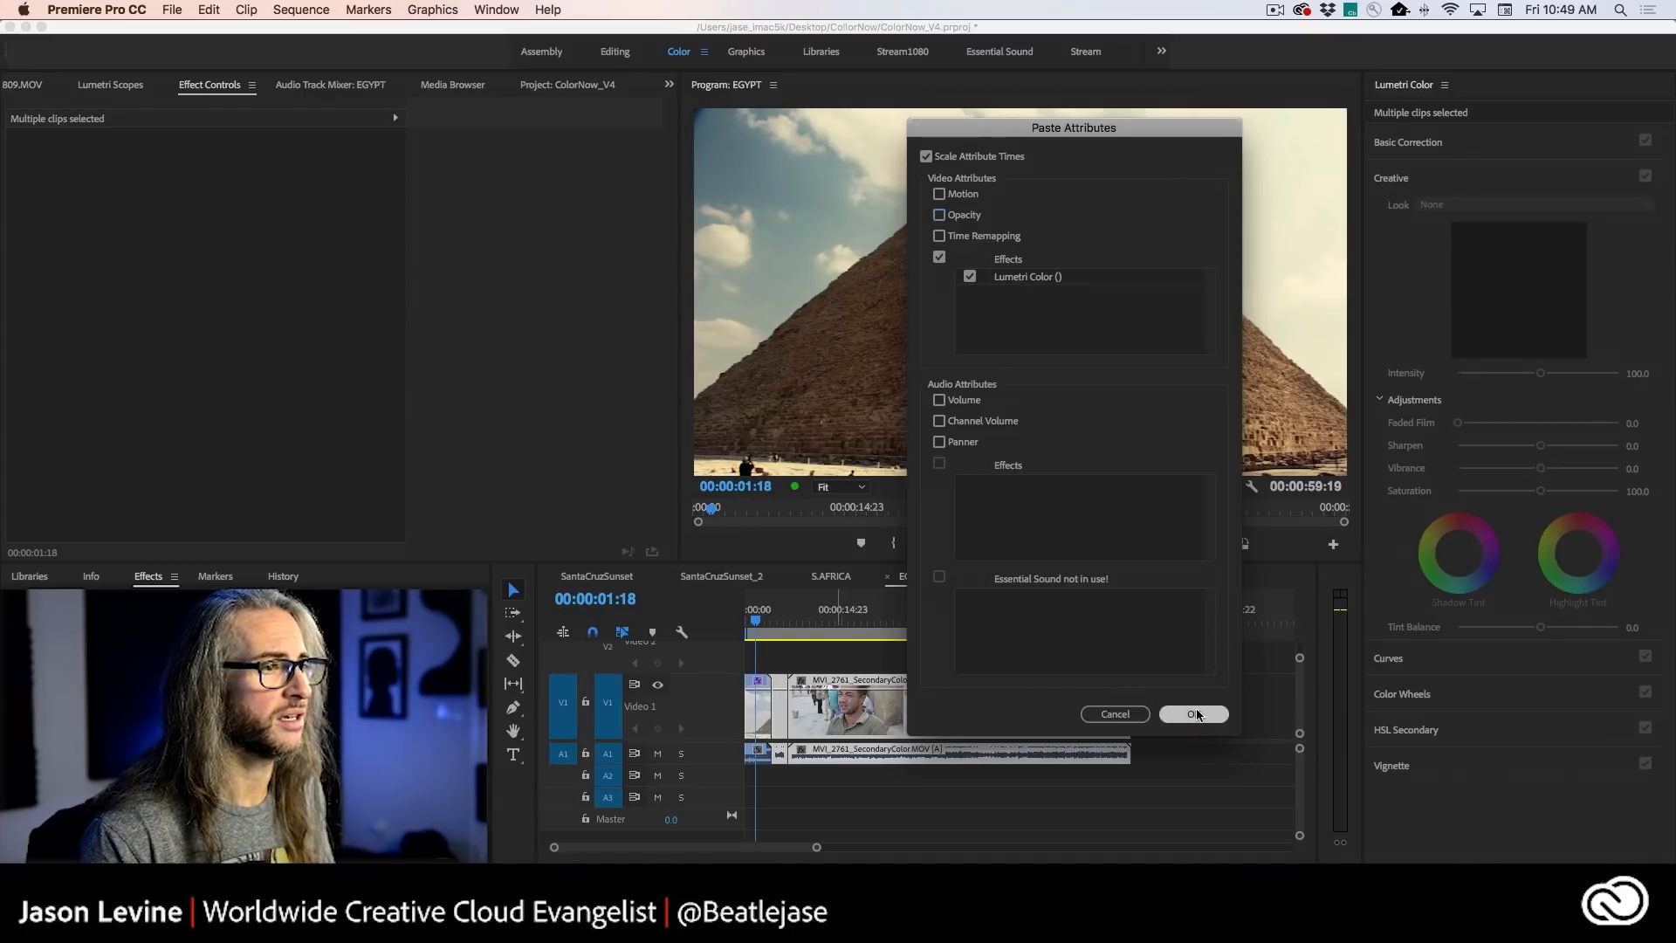
- On the second pyramid clip, set Exposure to 2.6, Highlights to -83.8 and the creative look's Intensity to 60.5
left_click(759, 623)
left_click_drag(759, 621, 783, 622)
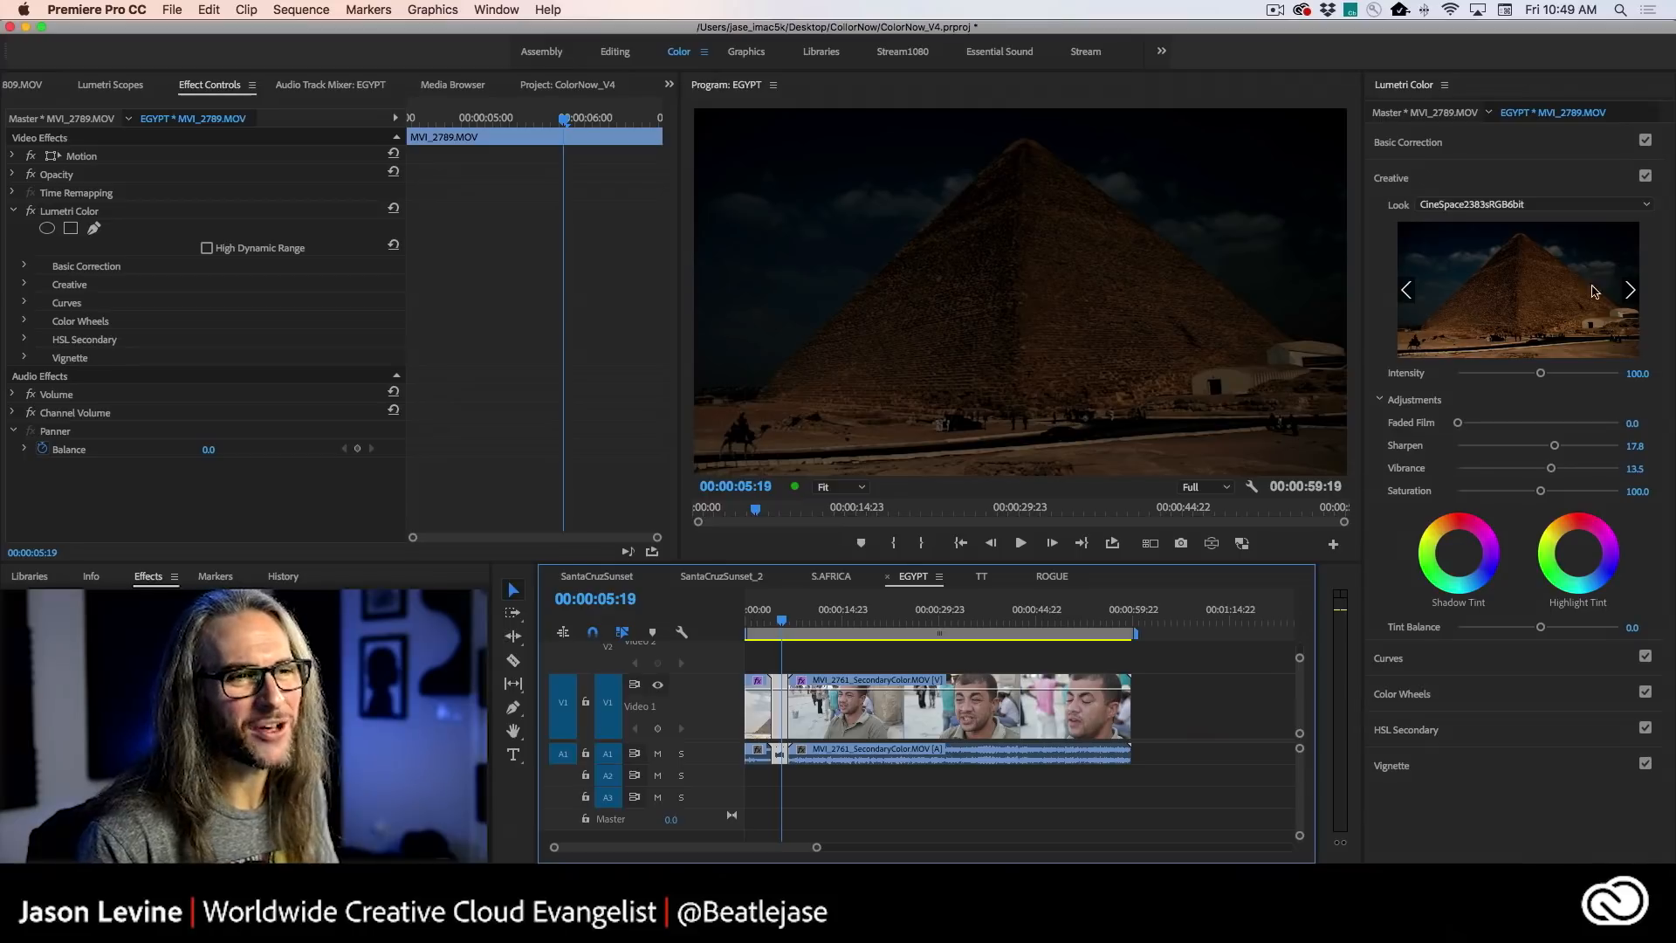
mouse_move(1541, 378)
left_mouse_down()
mouse_move(1496, 377)
mouse_move(1536, 377)
left_mouse_up()
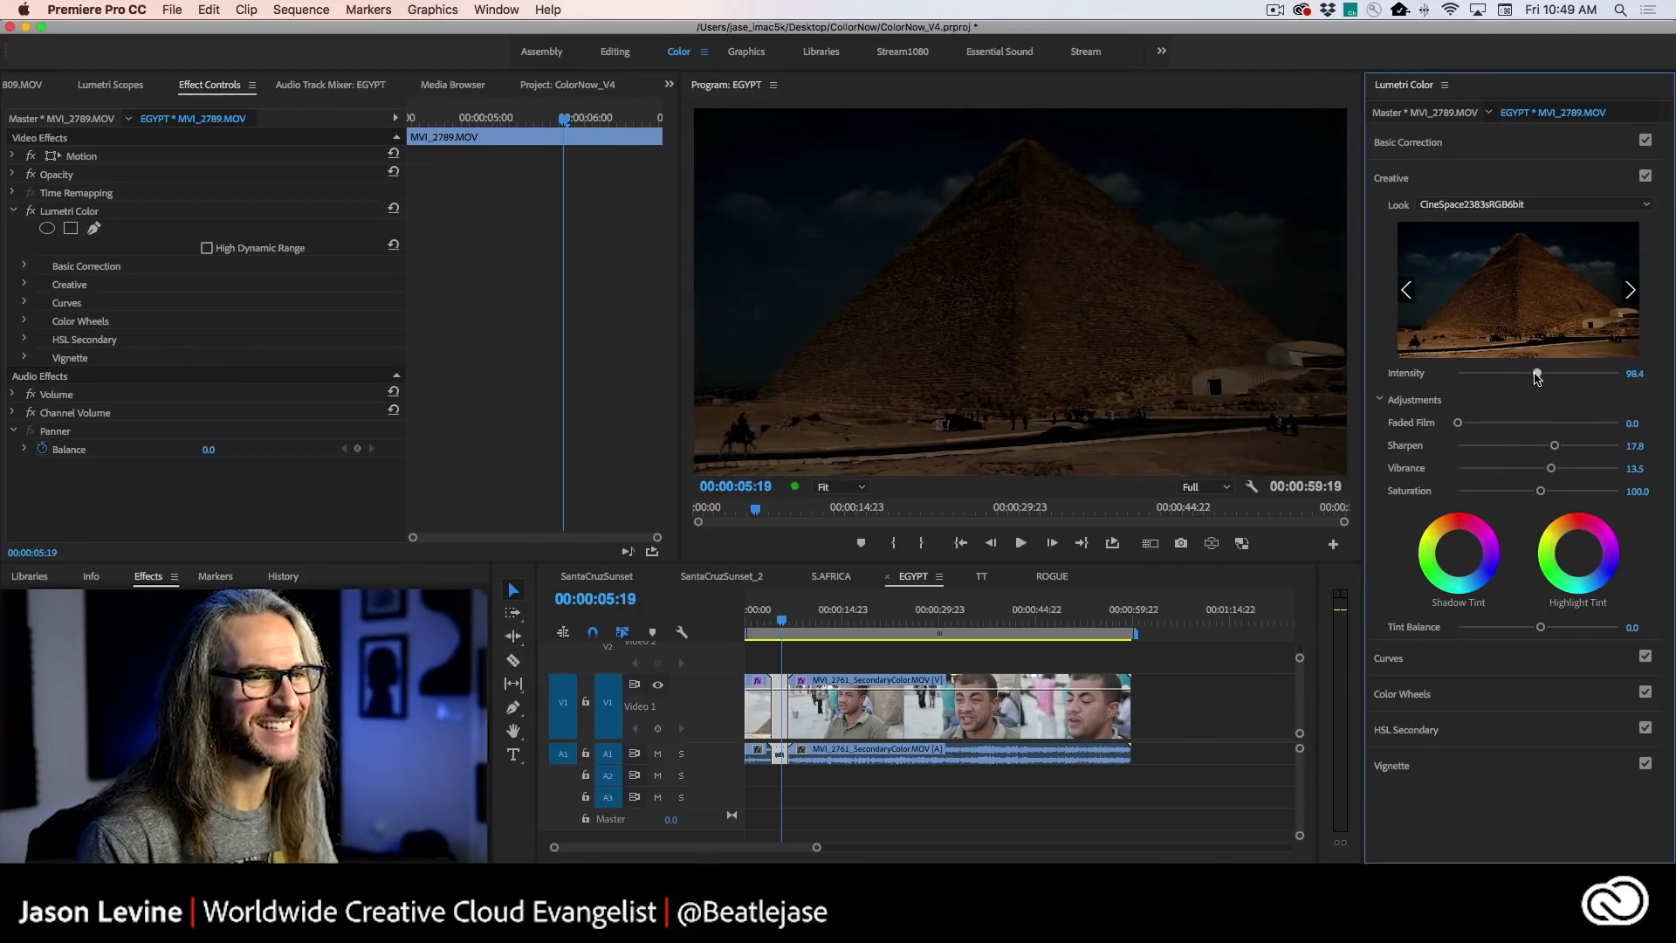
left_click(1533, 142)
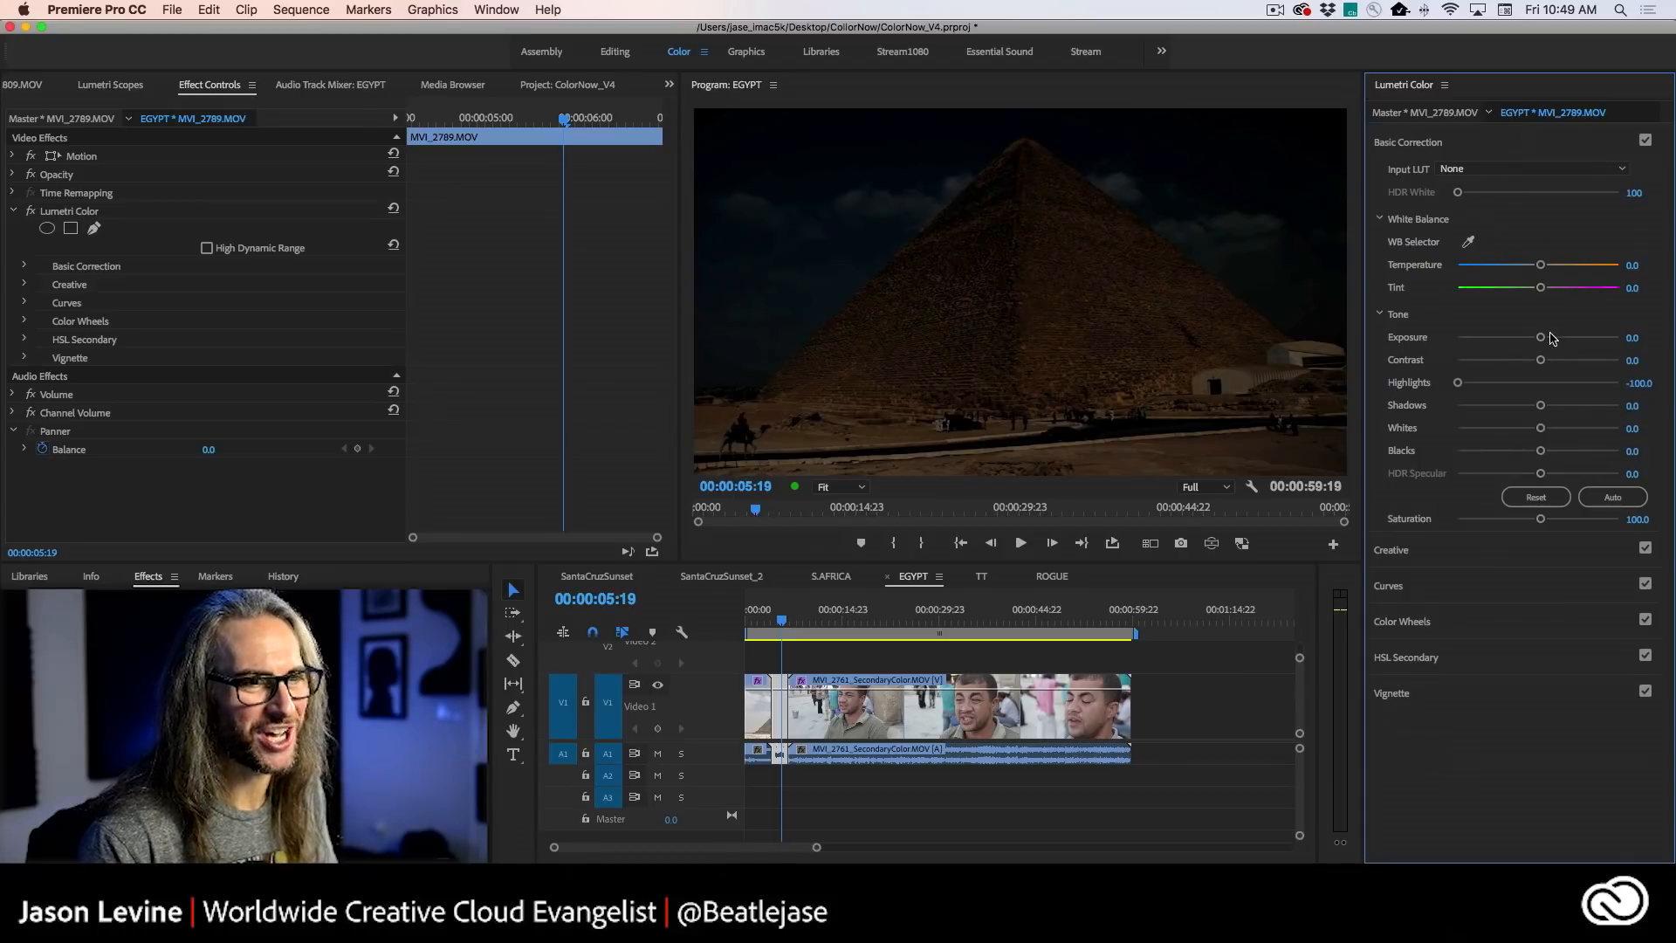
left_click_drag(1541, 337, 1578, 335)
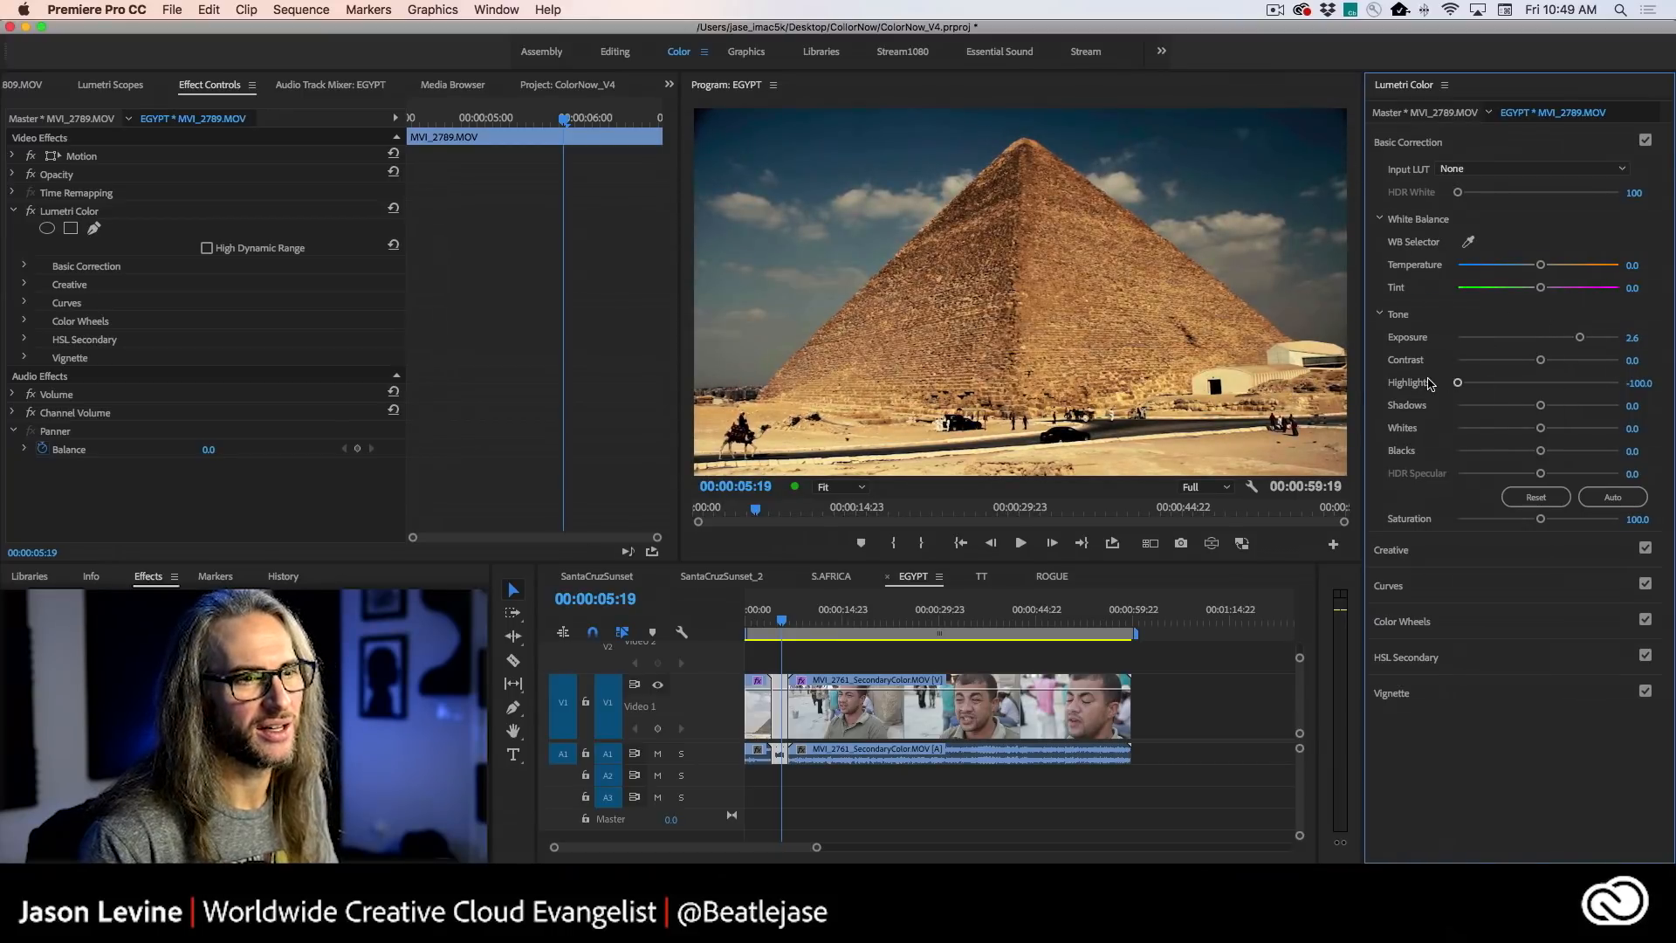
mouse_move(1460, 385)
left_mouse_down()
mouse_move(1529, 384)
mouse_move(1473, 382)
left_mouse_up()
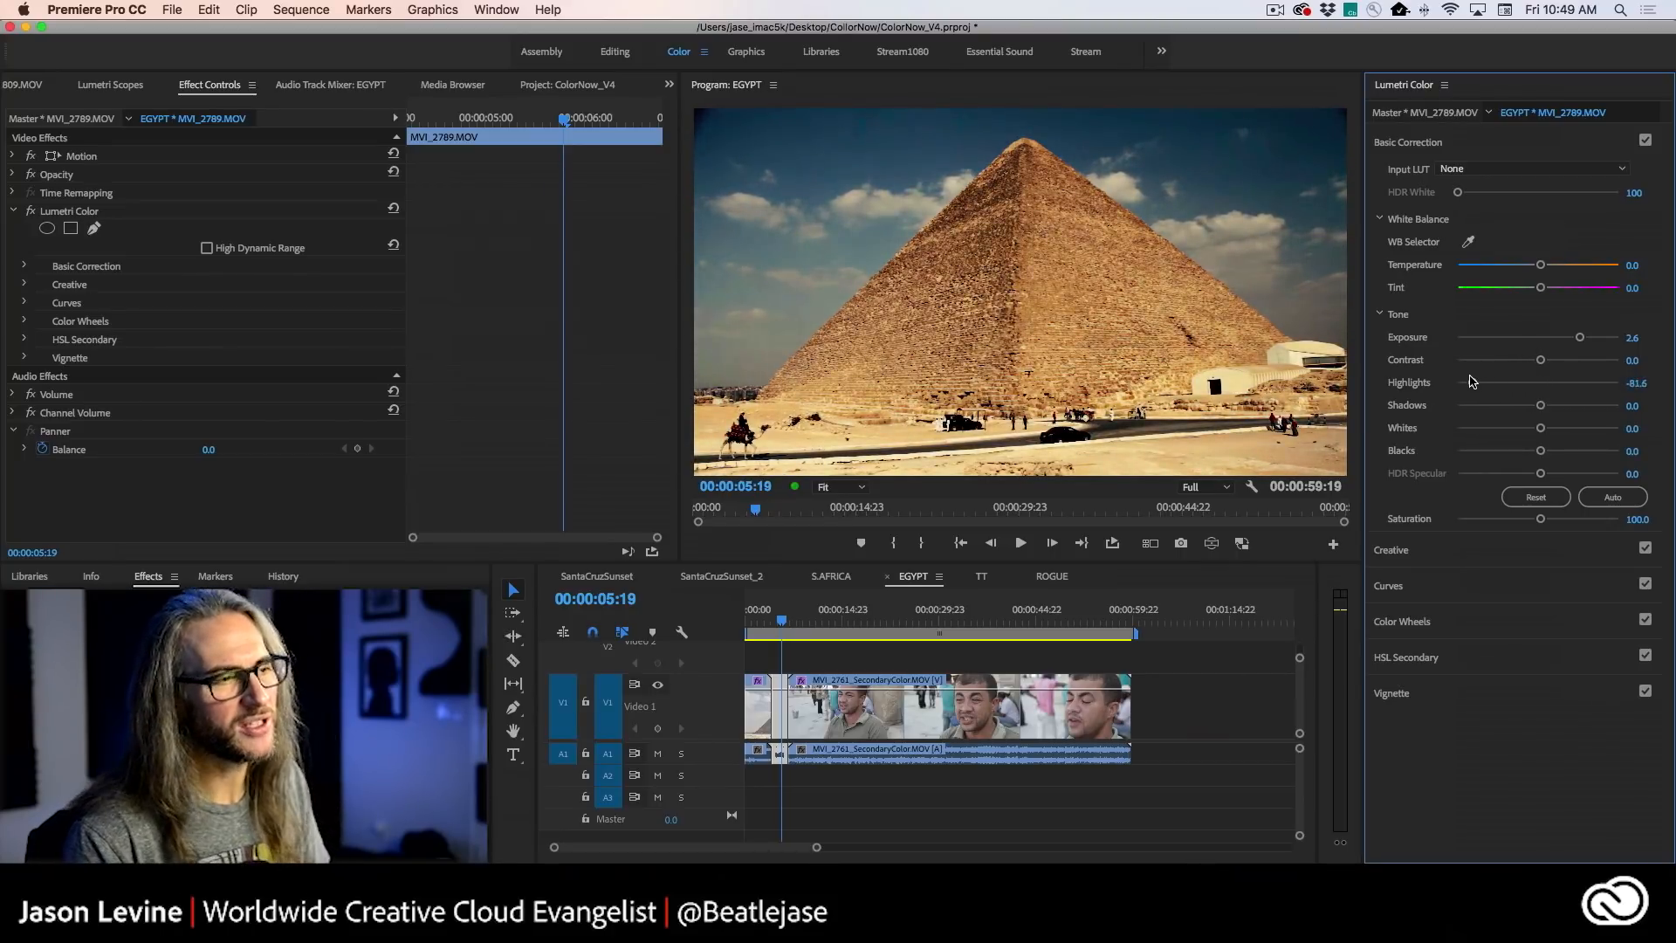
left_click(1489, 549)
left_click_drag(1540, 373, 1505, 373)
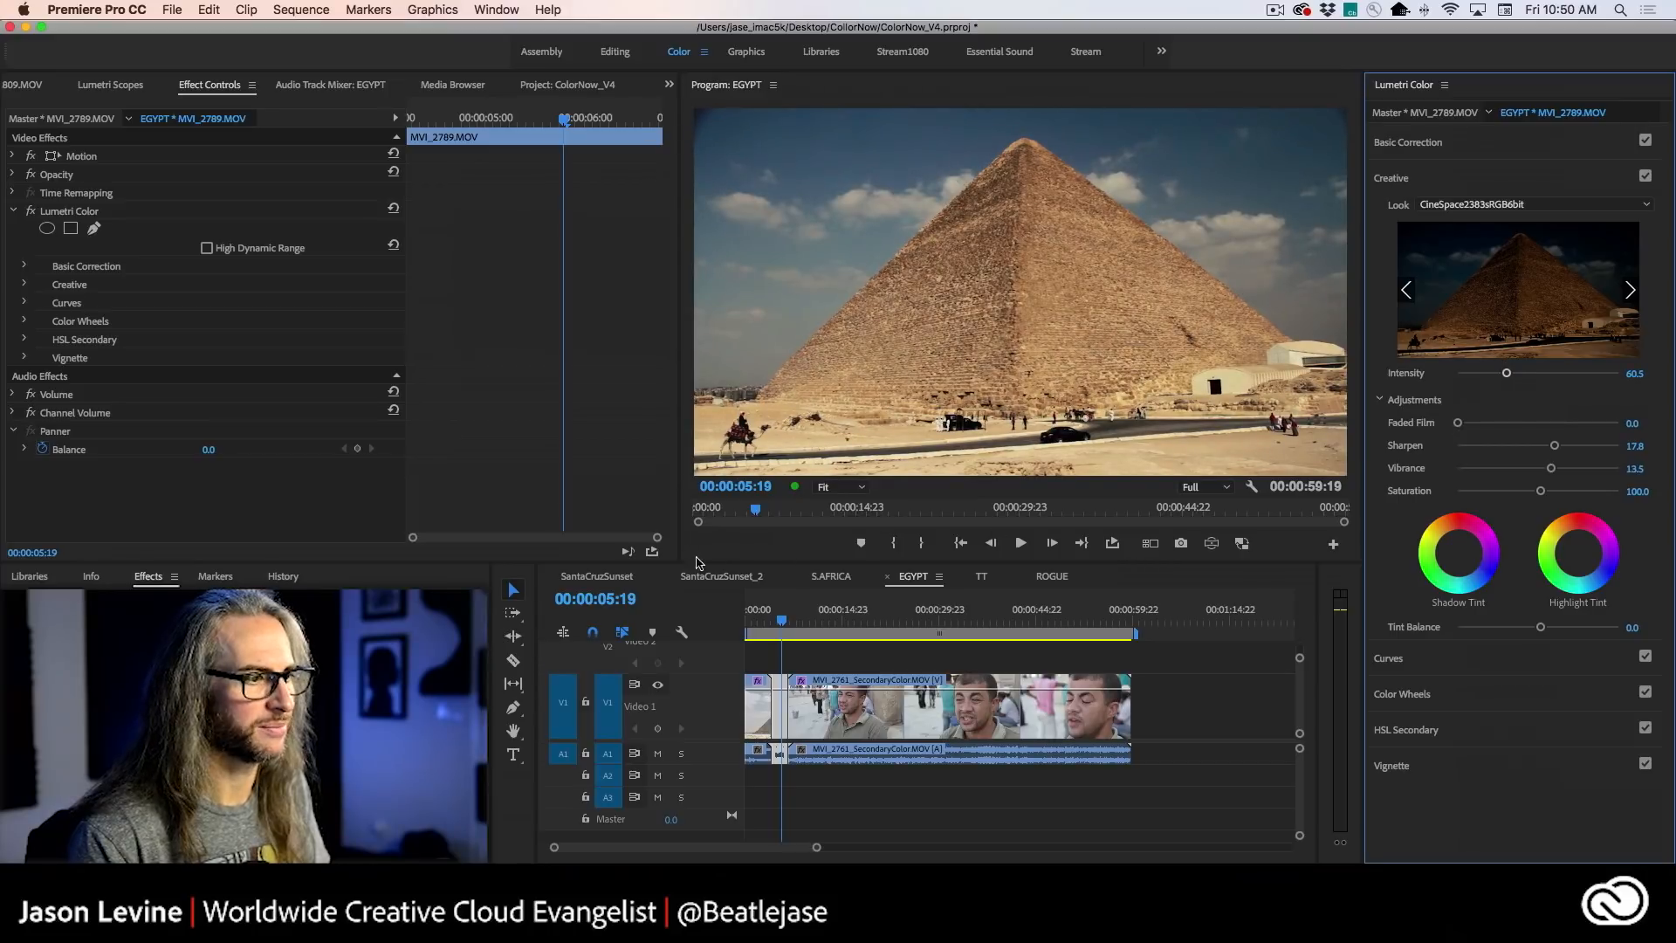
- Shift the first pyramid clip's shadow tint slightly toward red and its highlight tint very slightly toward purple
left_click_drag(783, 620, 762, 620)
left_click_drag(777, 617, 751, 618)
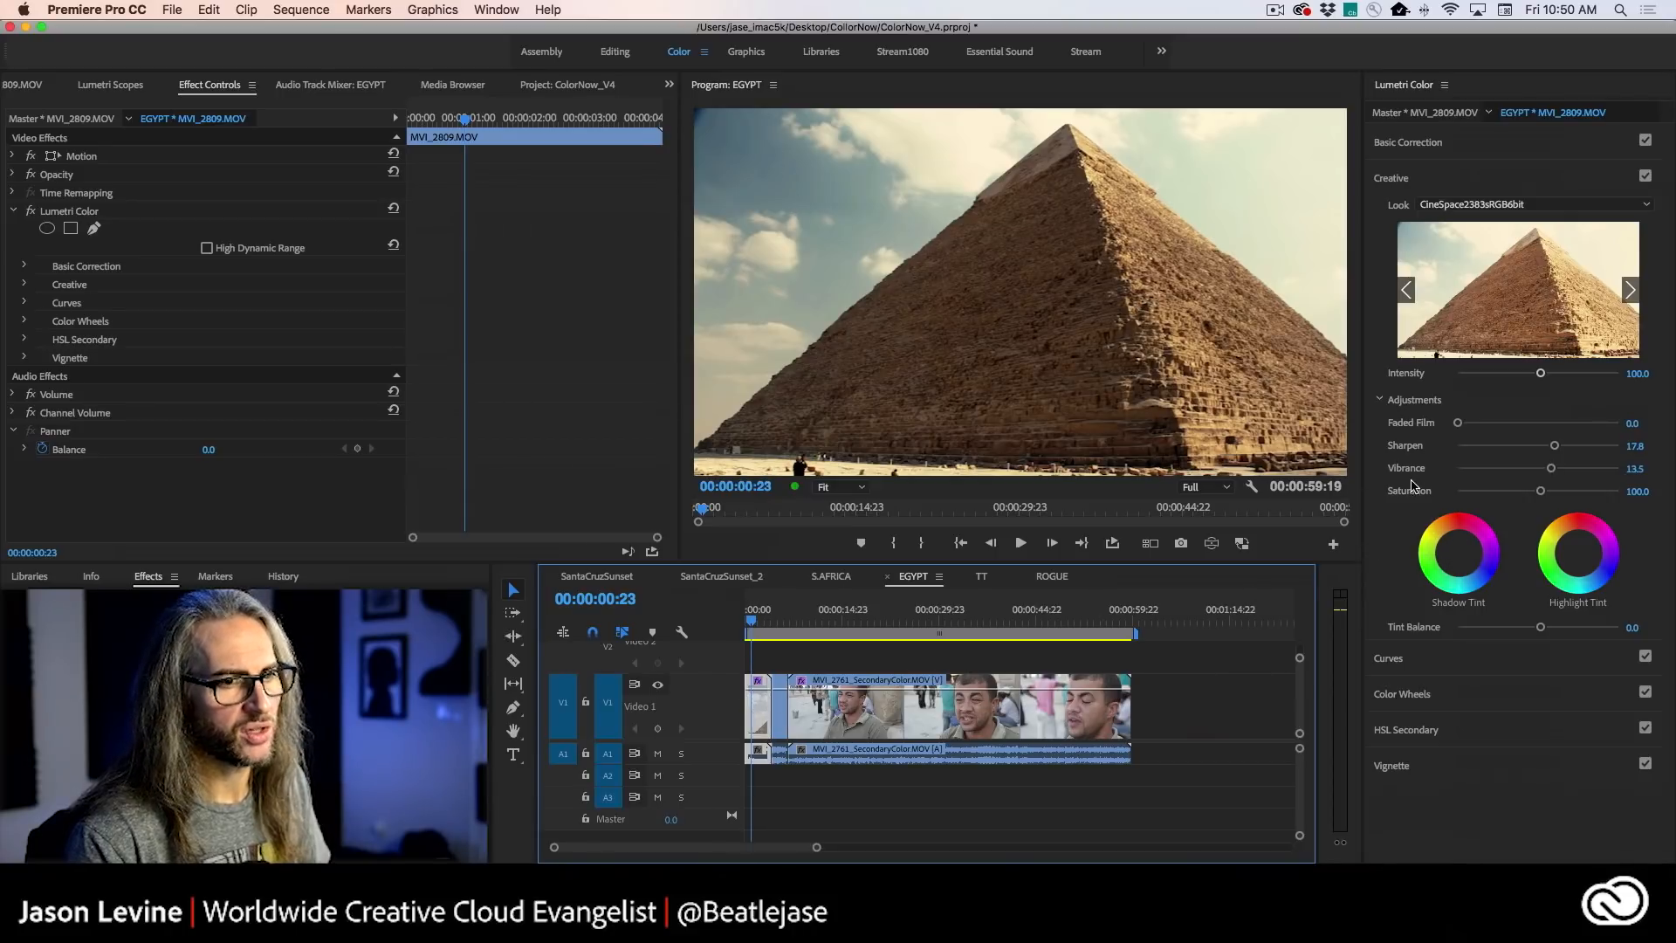
left_click(1459, 553)
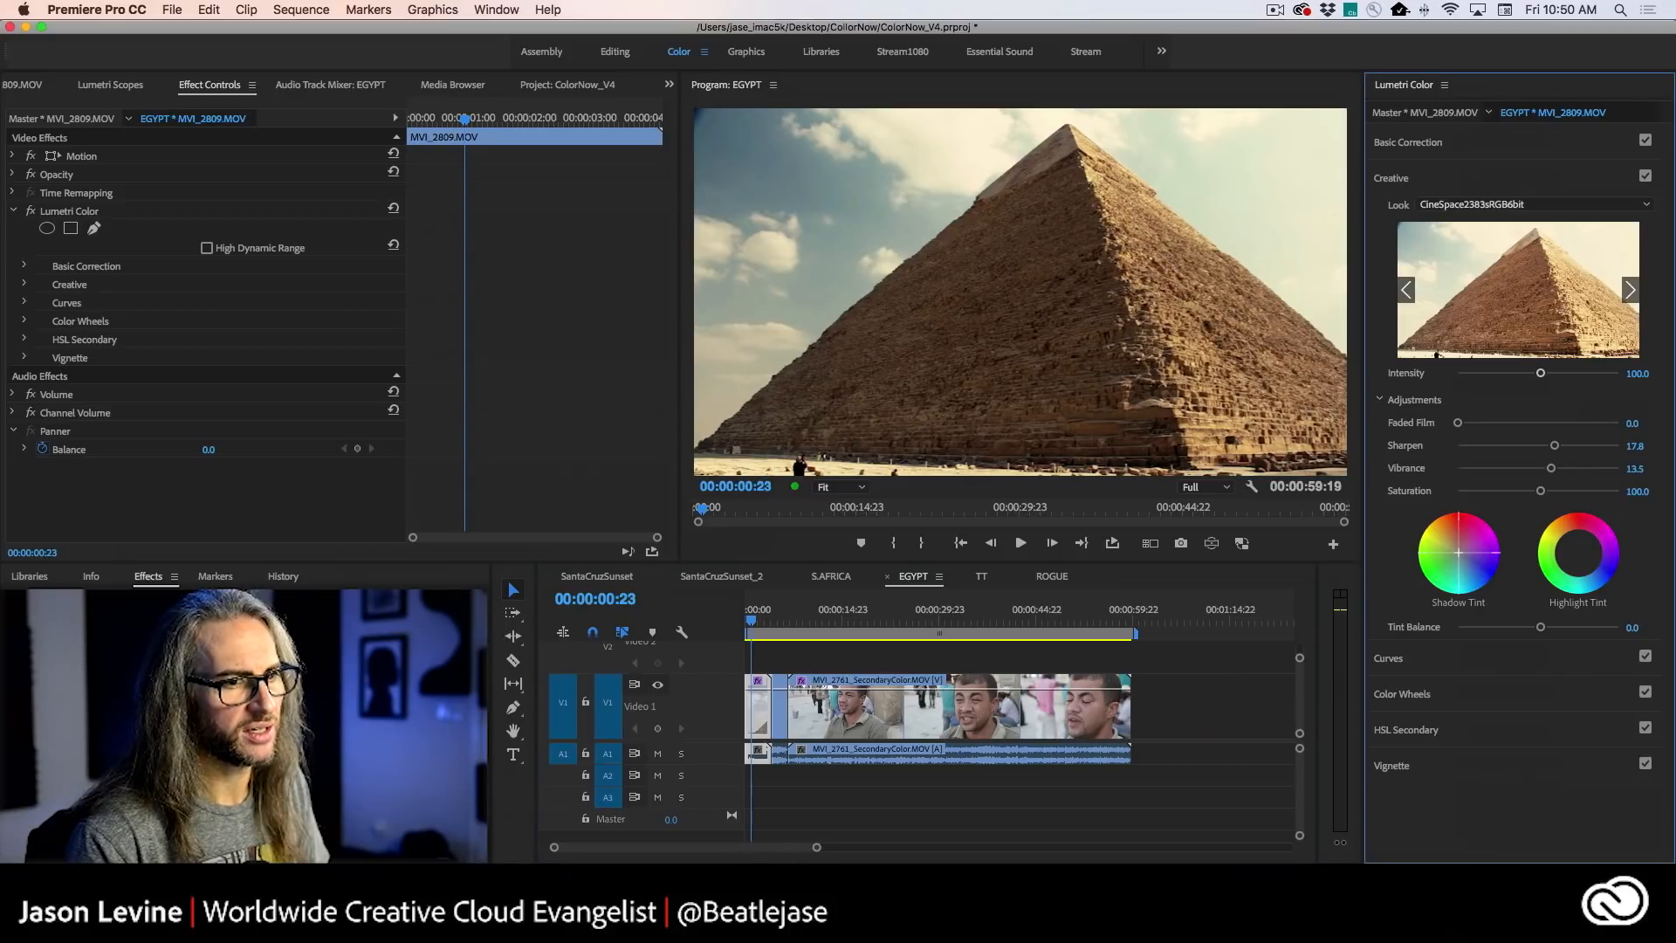
left_click_drag(1458, 553, 1467, 554)
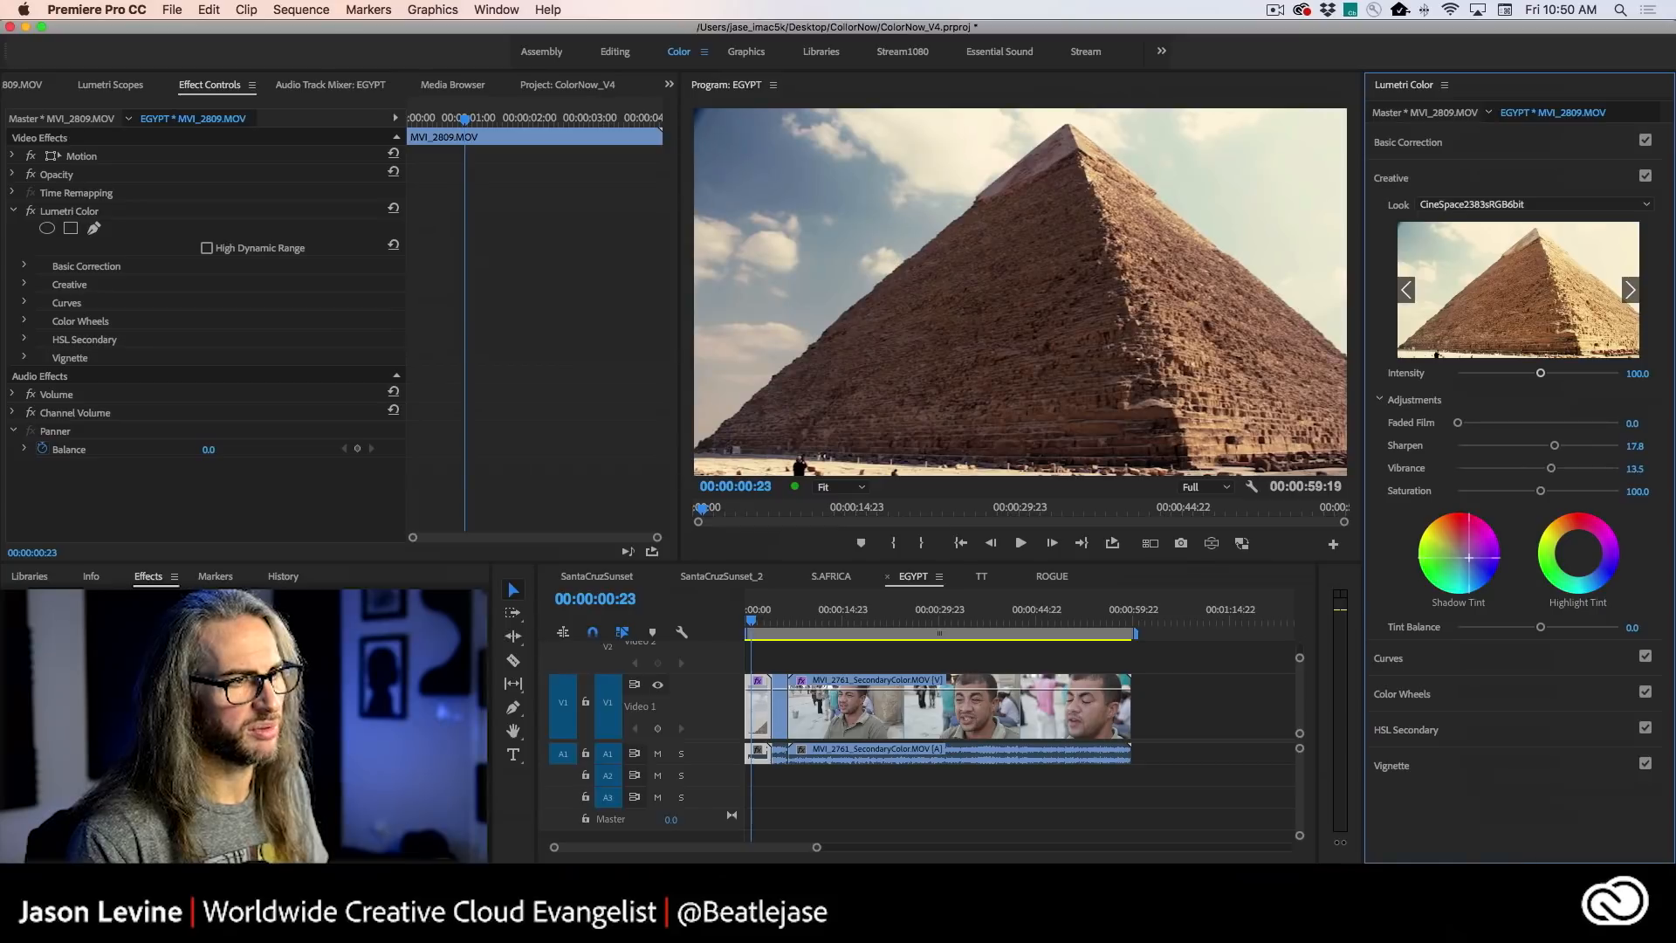
left_click_drag(1469, 559, 1458, 548)
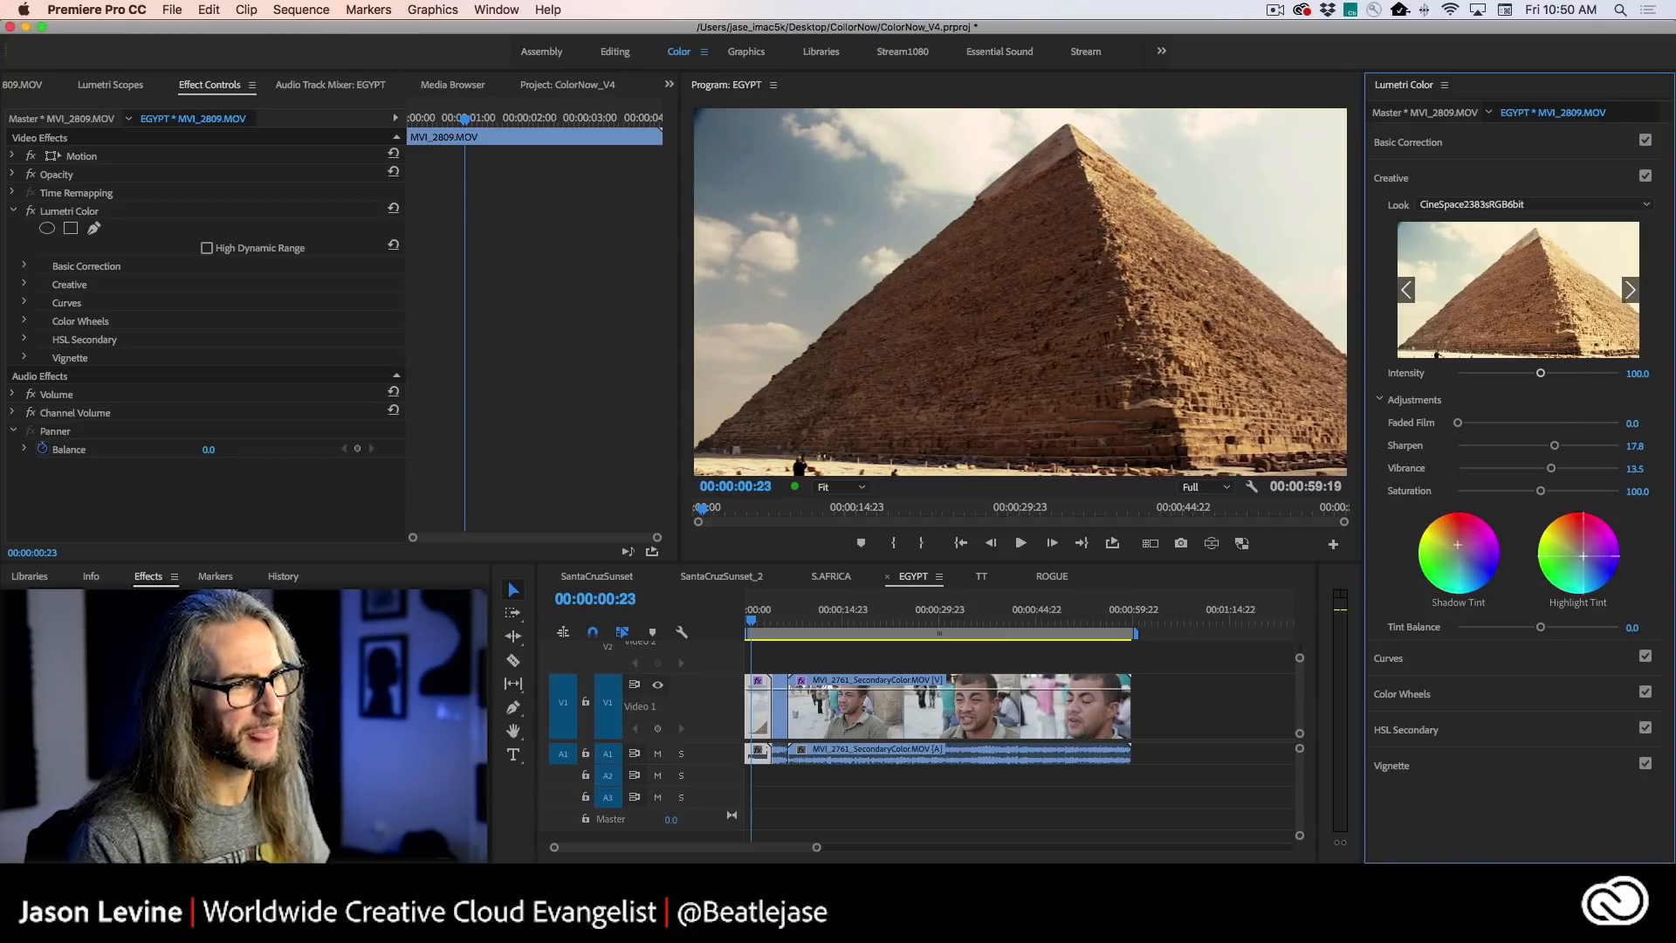
left_click_drag(1584, 556, 1581, 553)
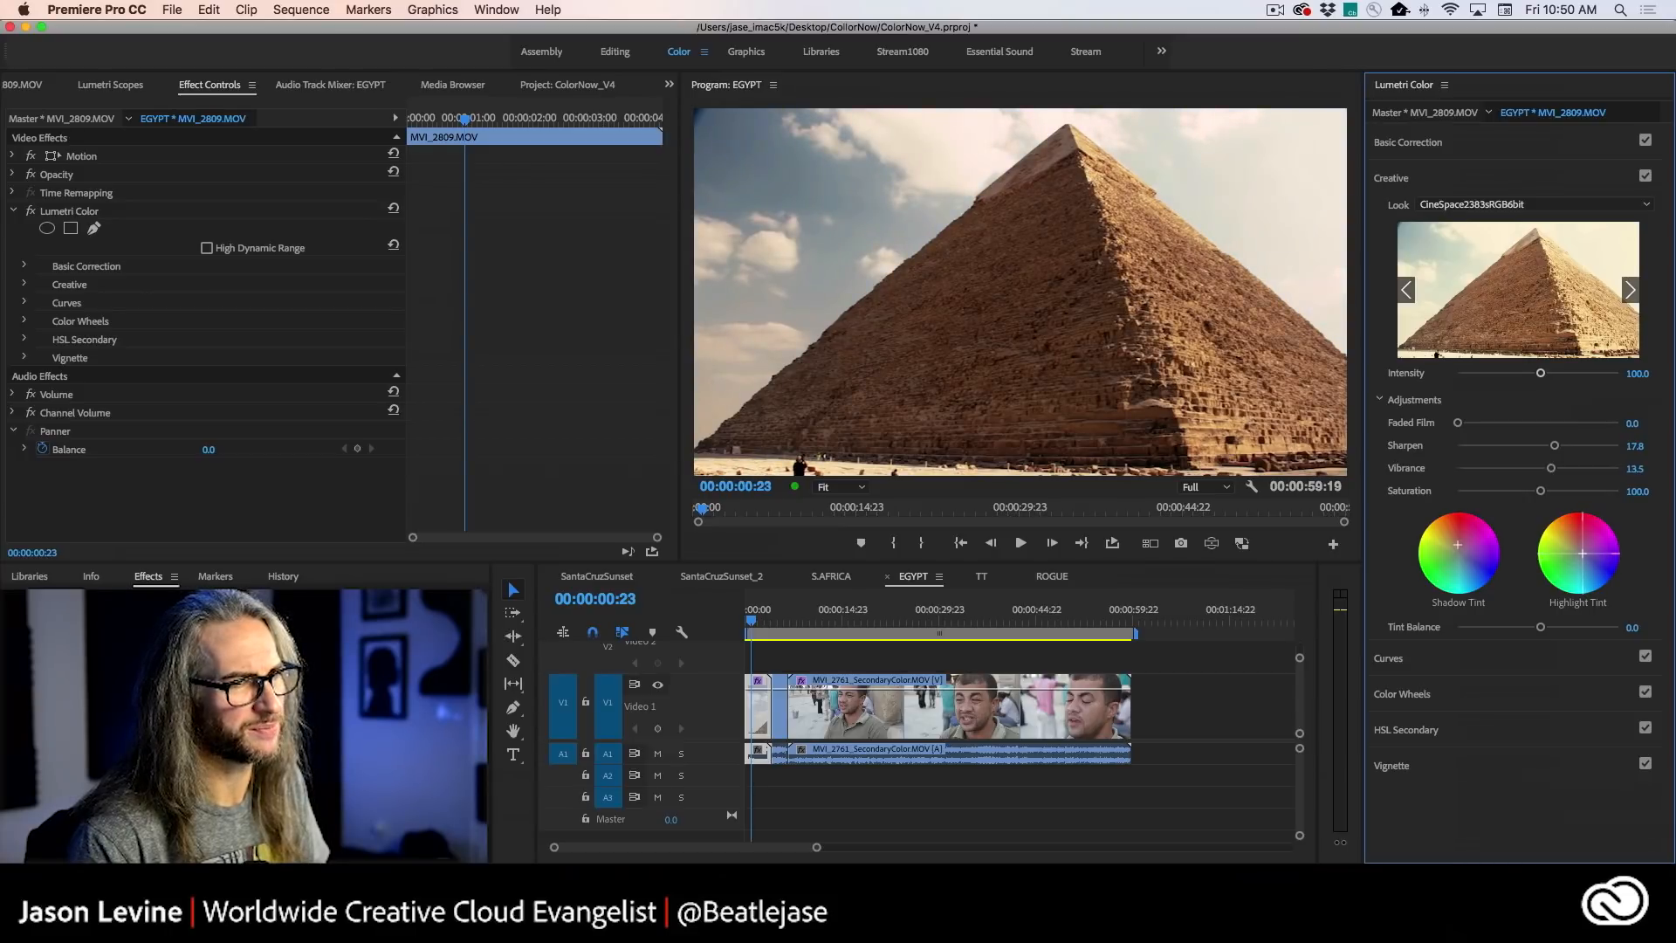
- Return to the second pyramid clip, save the project and set the clip's Faded Film to 16.2
left_click(777, 621)
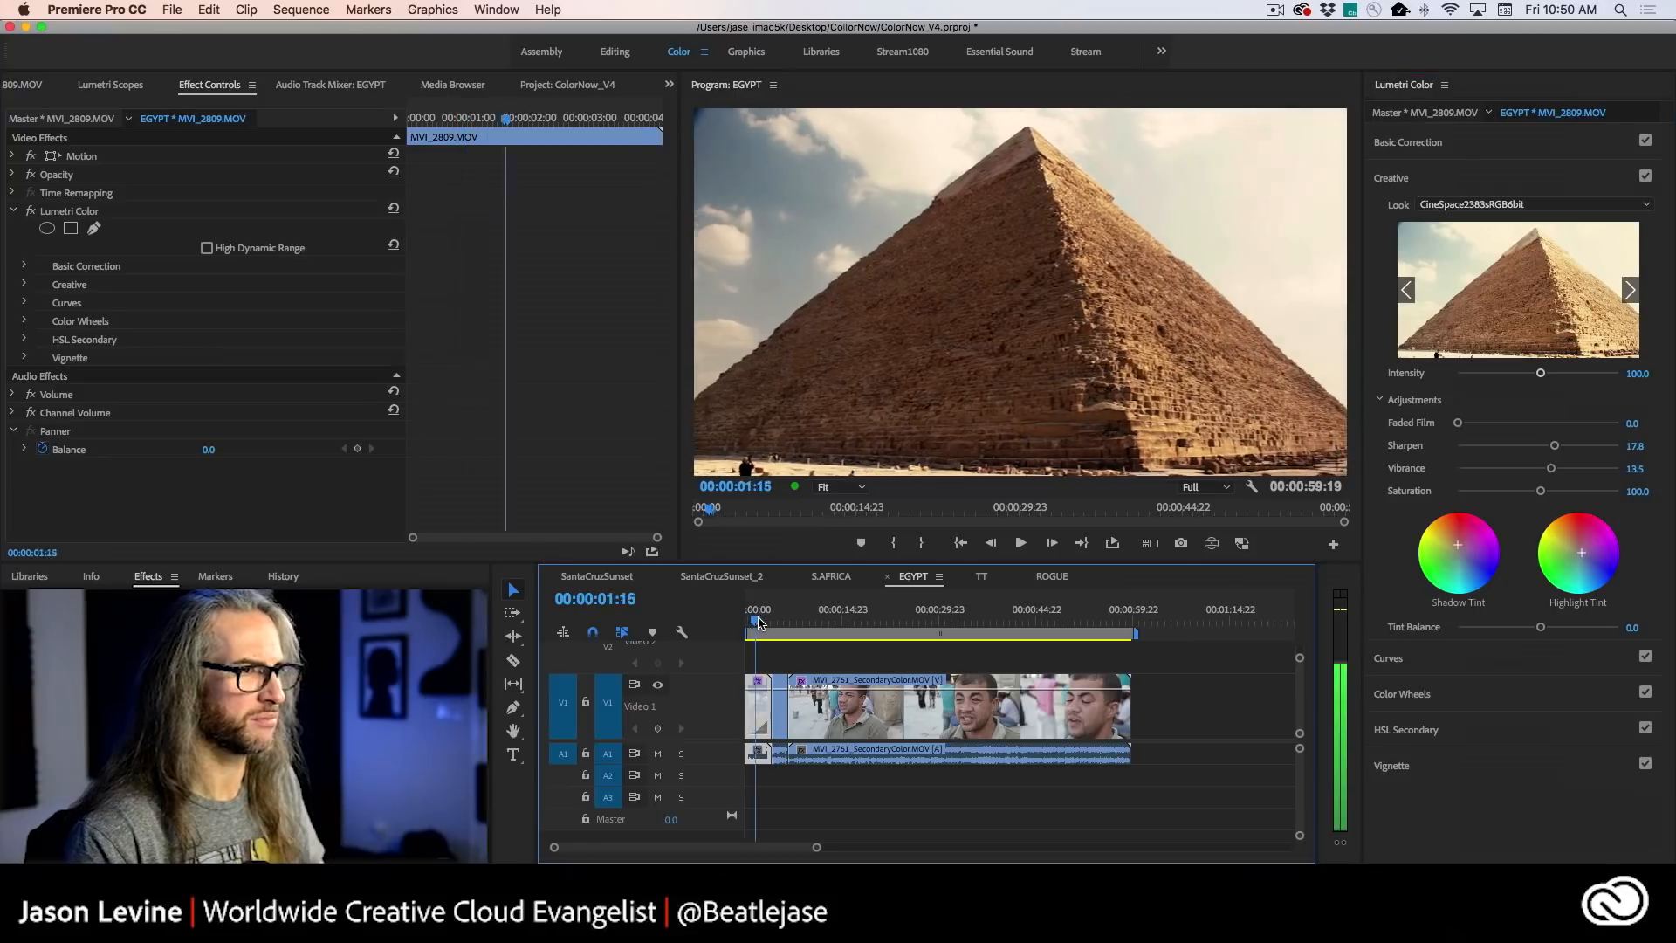
left_click_drag(778, 621, 780, 619)
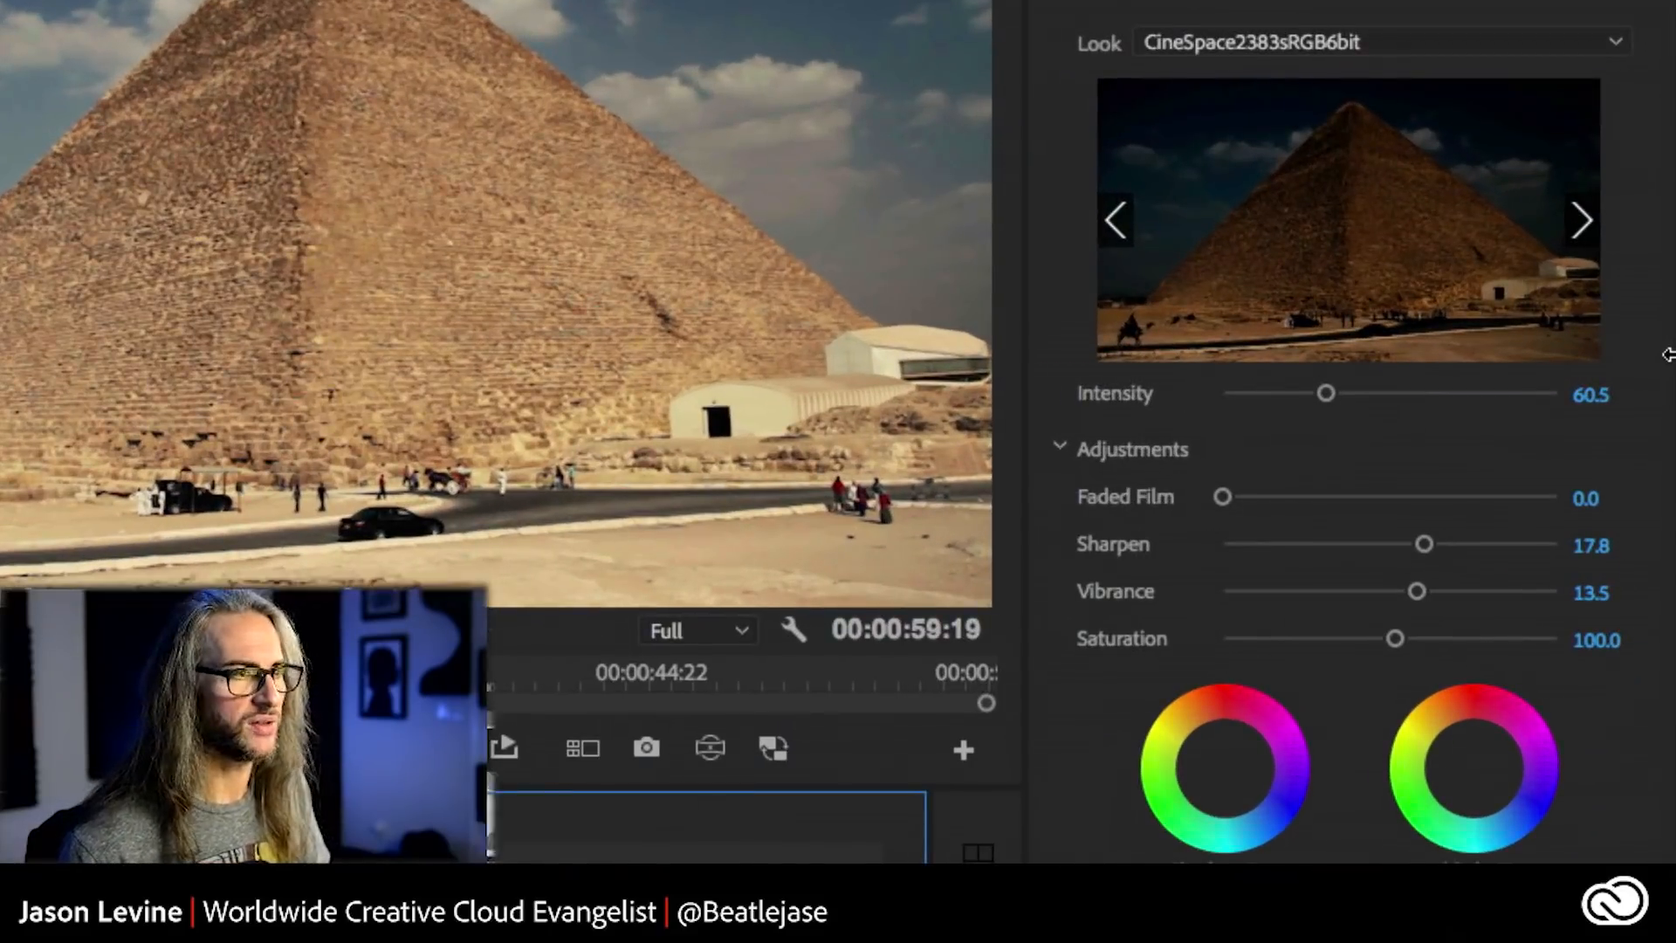
key("super+s")
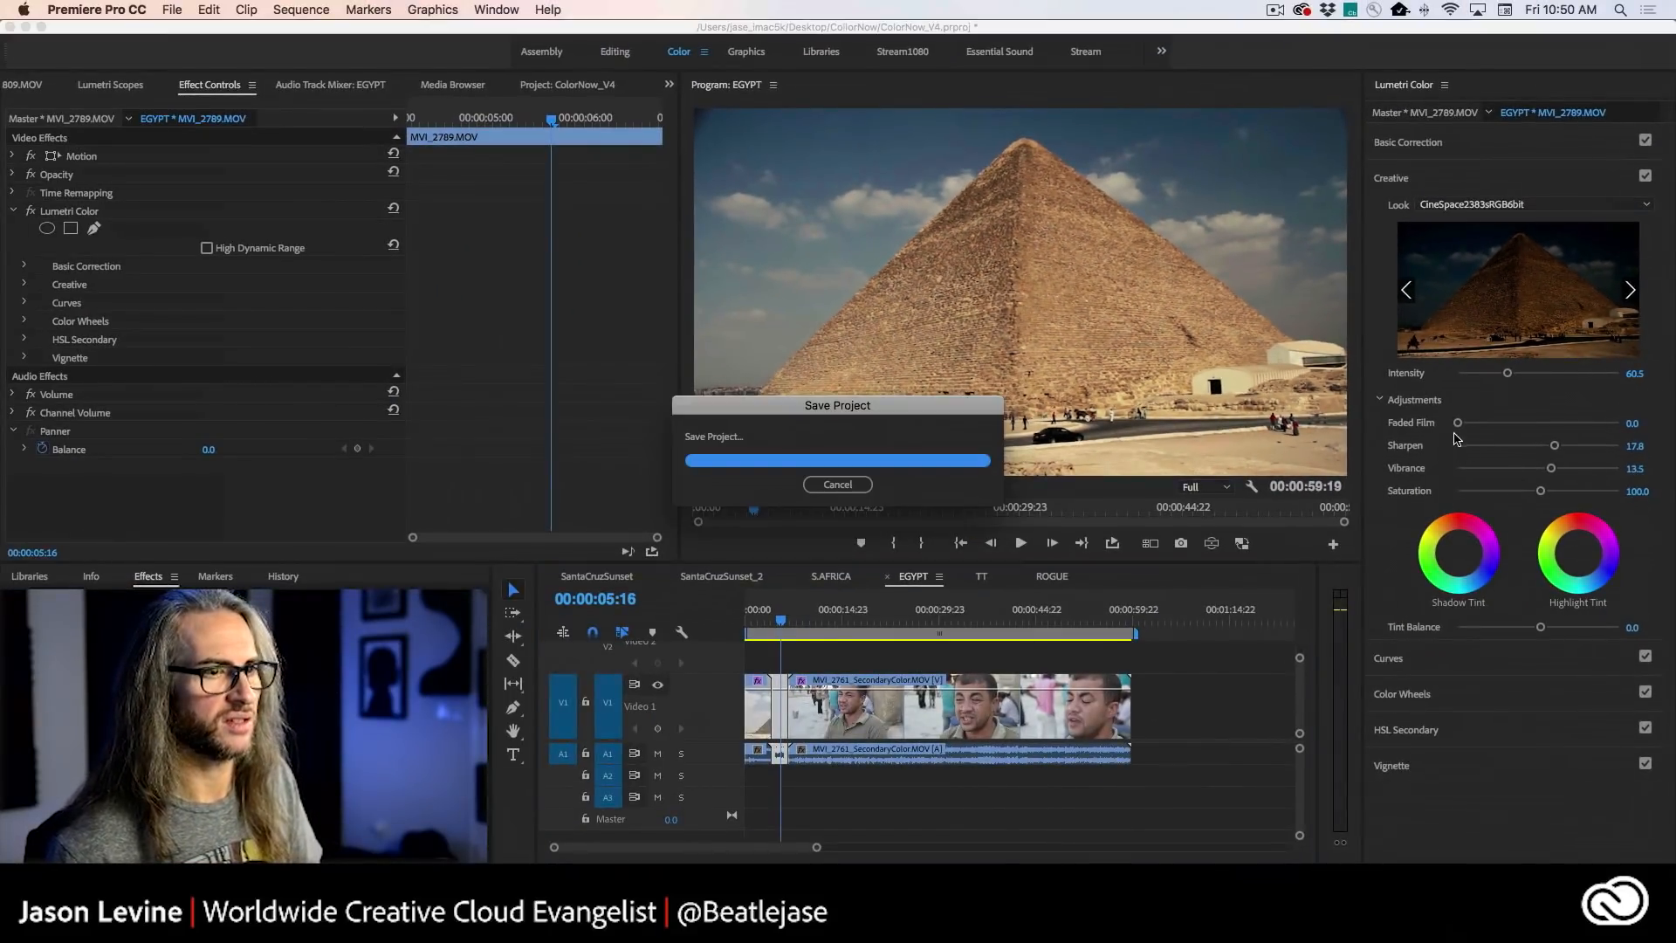
left_click_drag(1456, 422, 1518, 425)
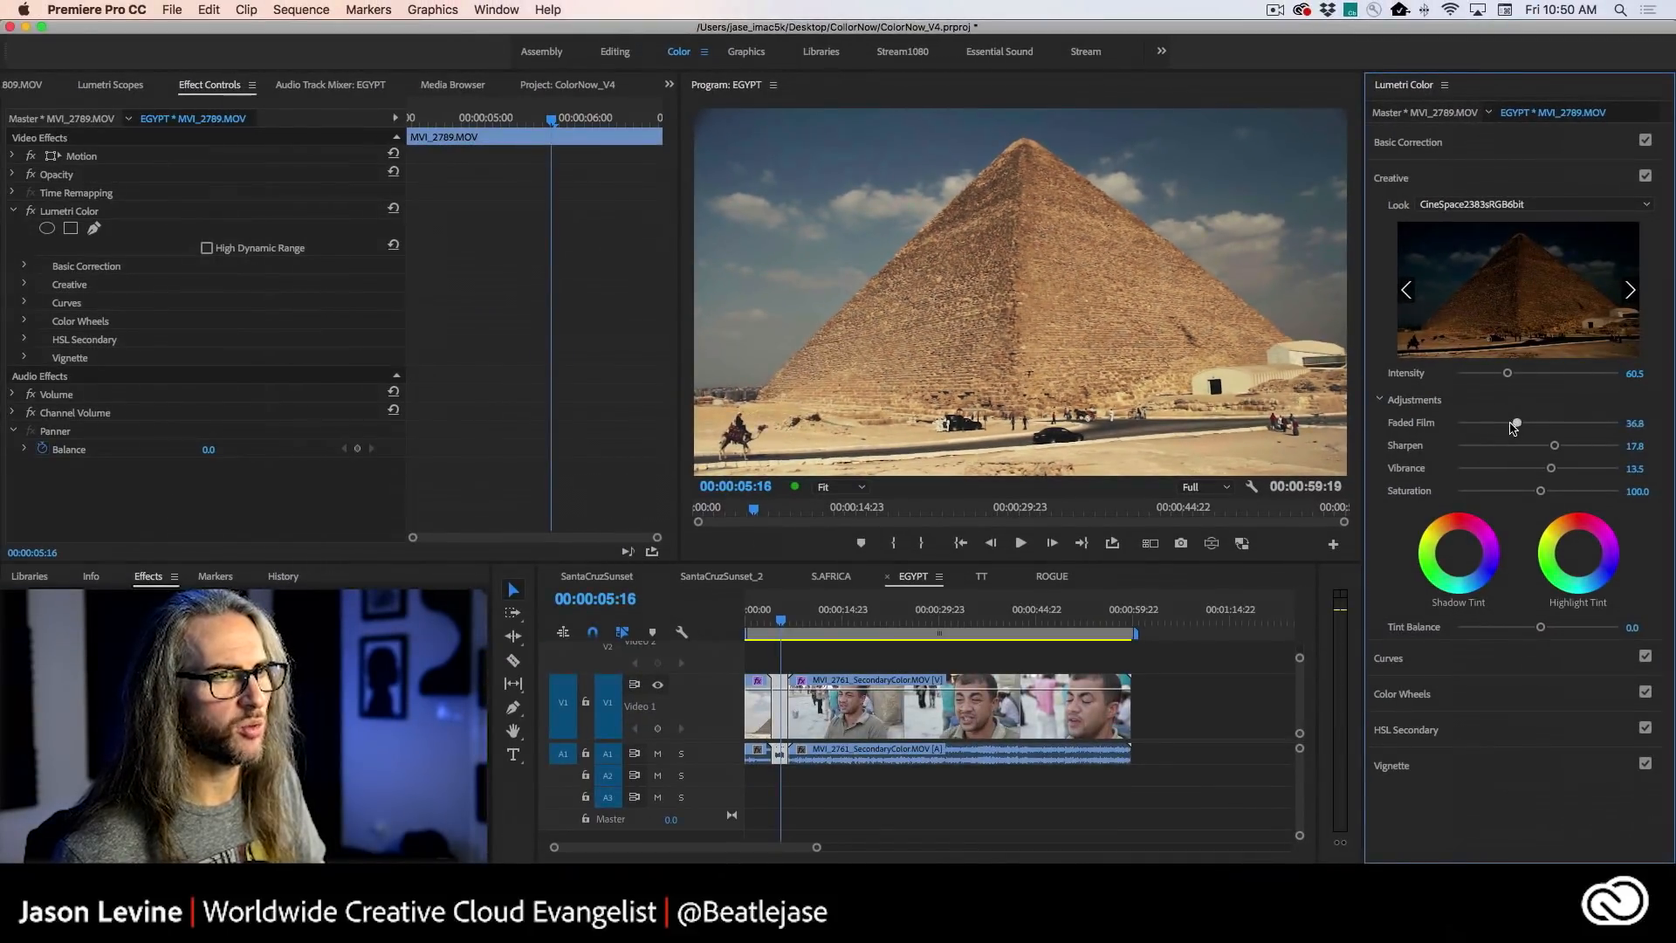
mouse_move(1513, 426)
left_mouse_down()
mouse_move(1469, 425)
mouse_move(1515, 426)
mouse_move(1484, 431)
left_mouse_up()
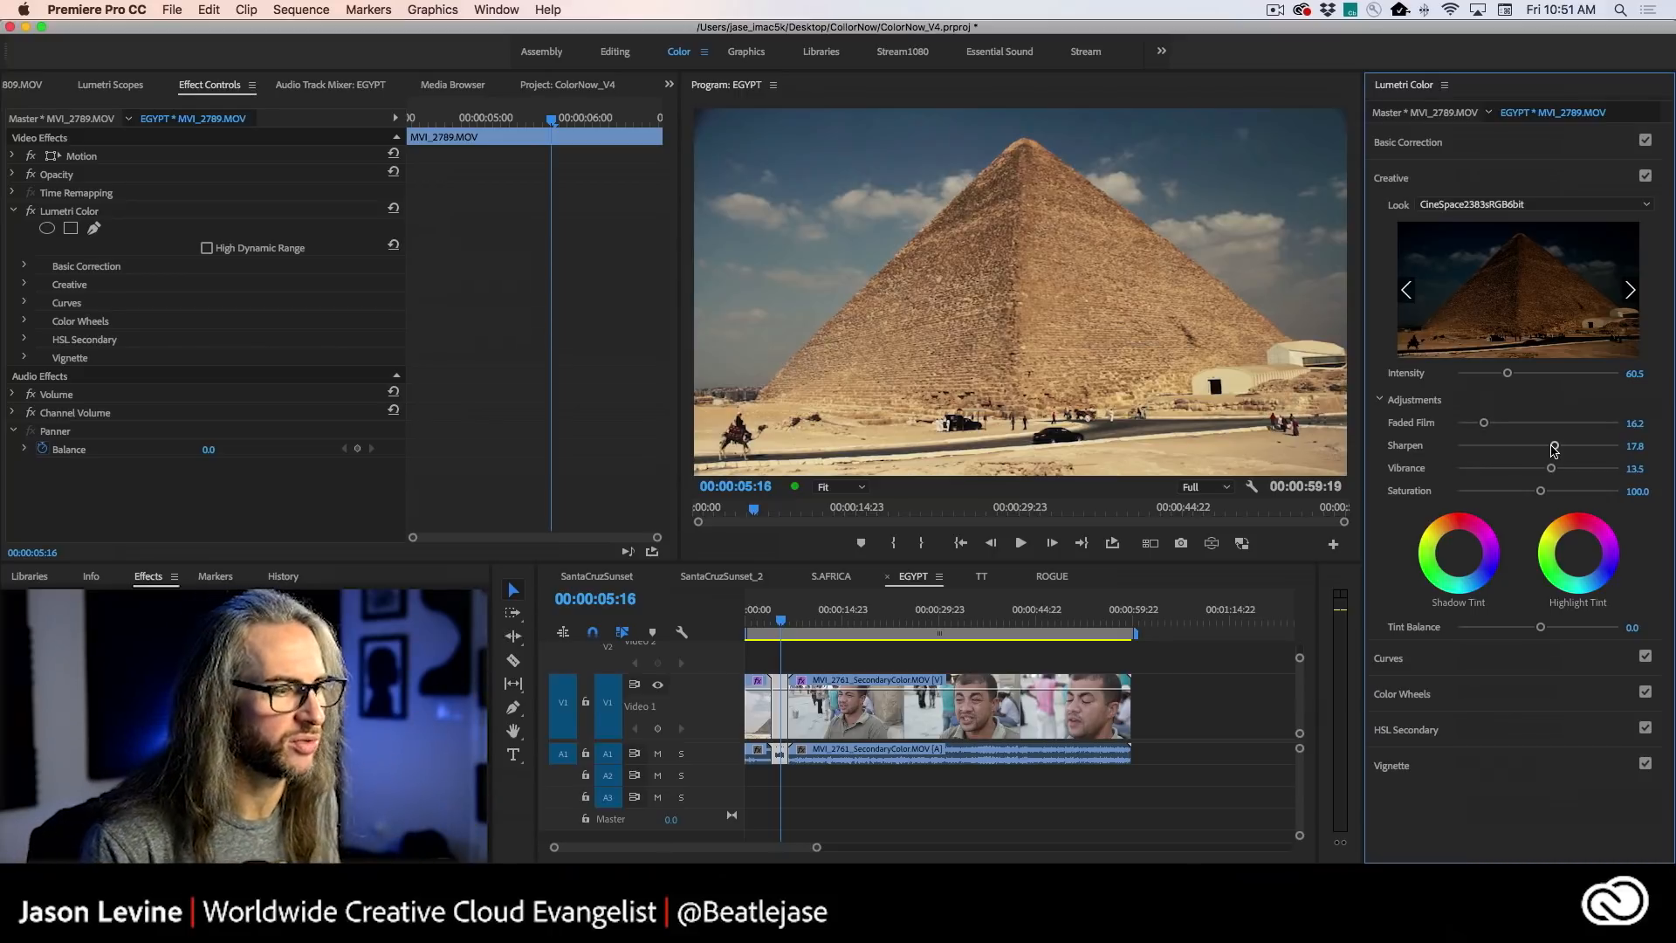
- Play into the street clip of the man and set its look Intensity to 70.3 and Highlights to -47.0
left_click(790, 621)
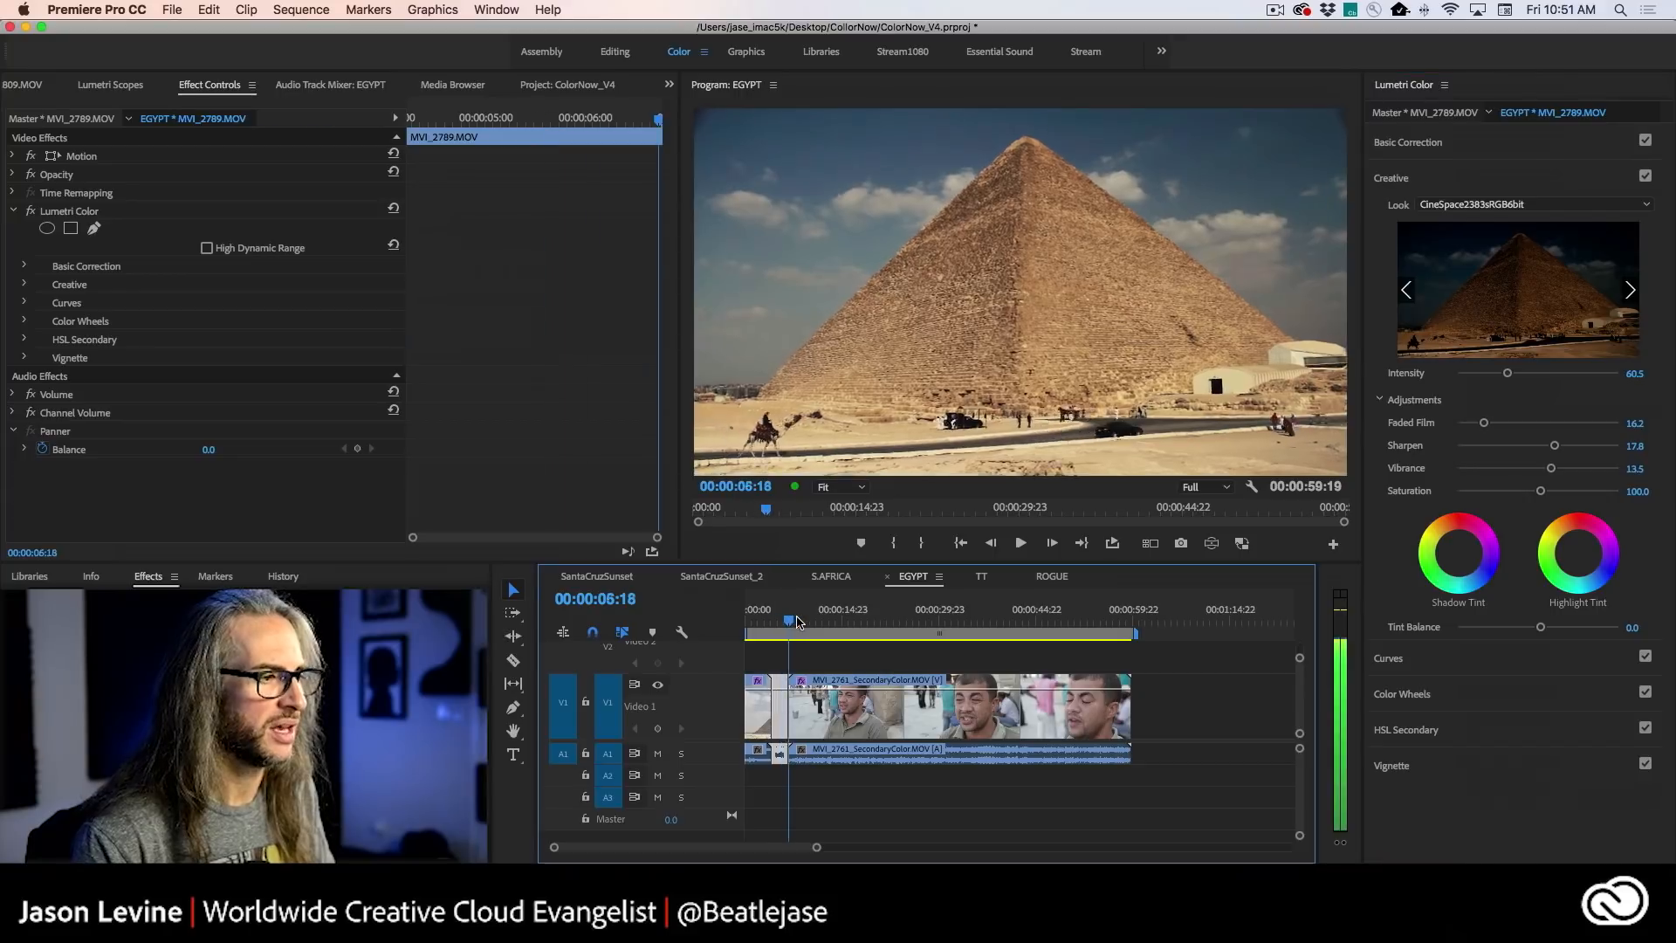
key("space")
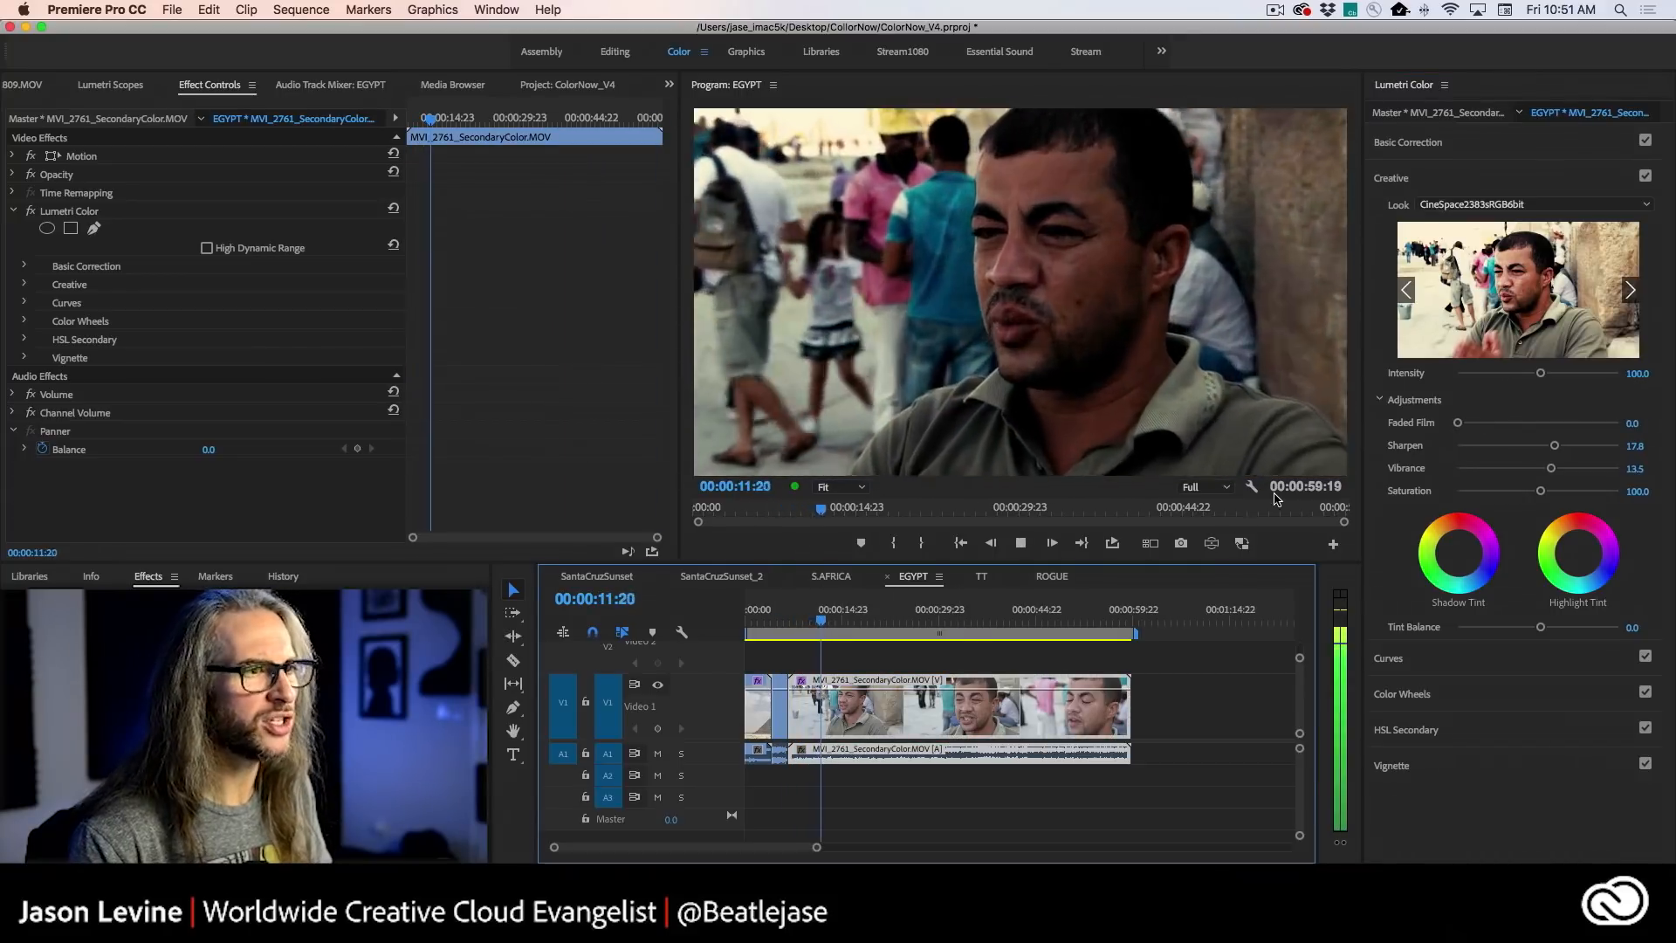
key("space")
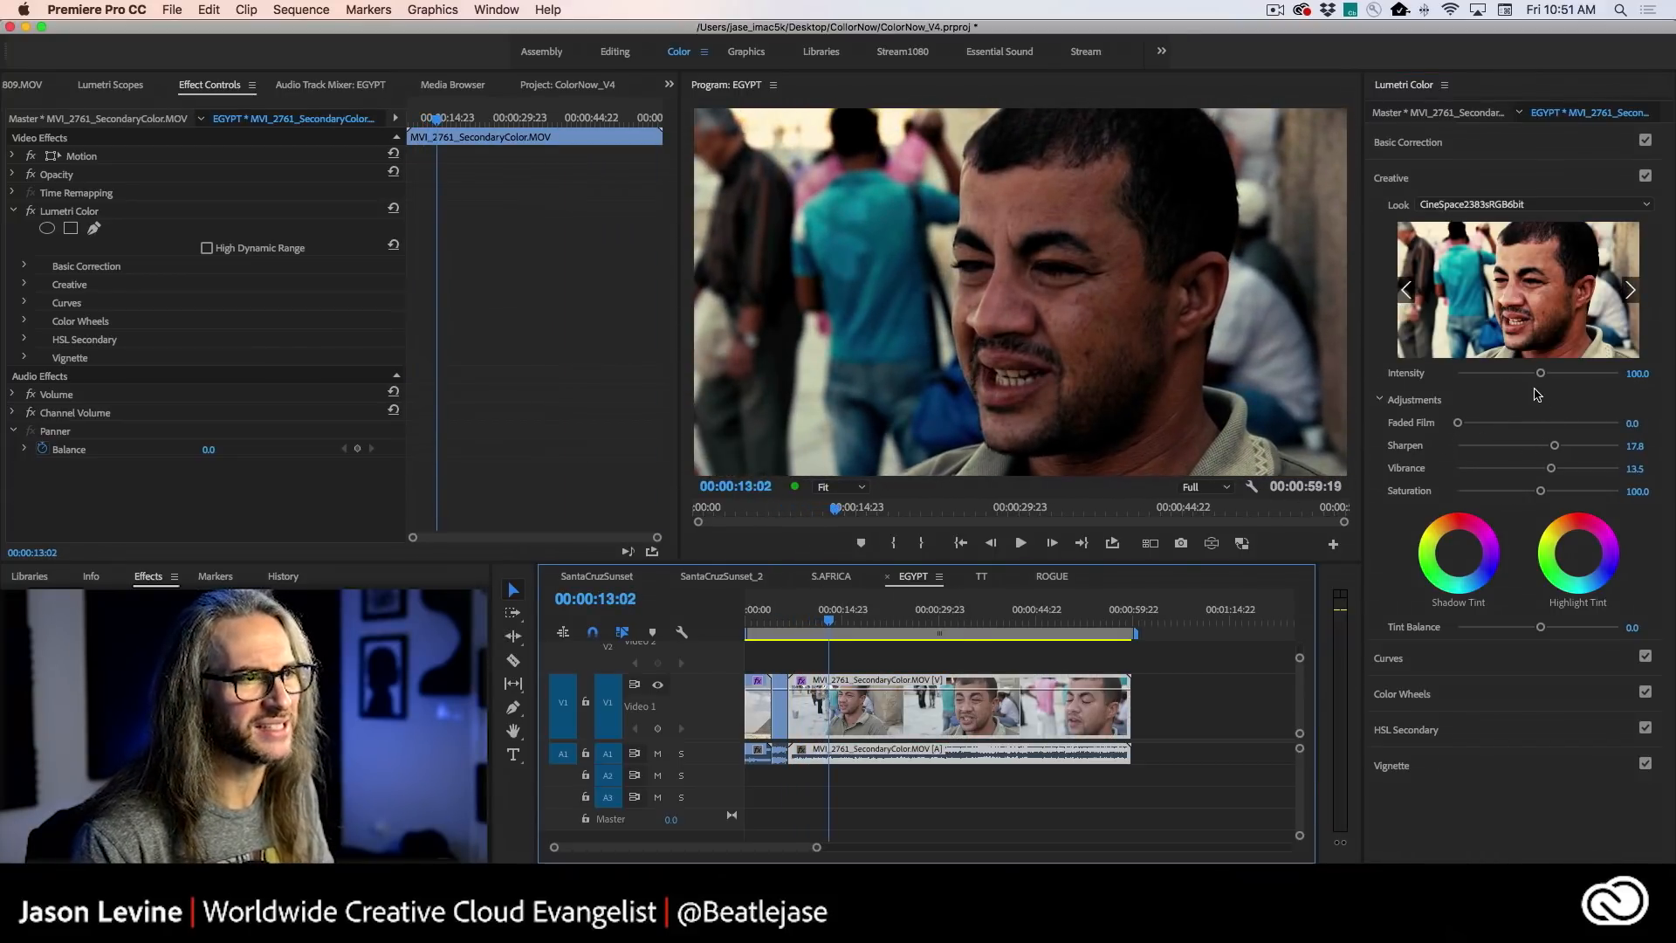
left_click_drag(1540, 374, 1513, 375)
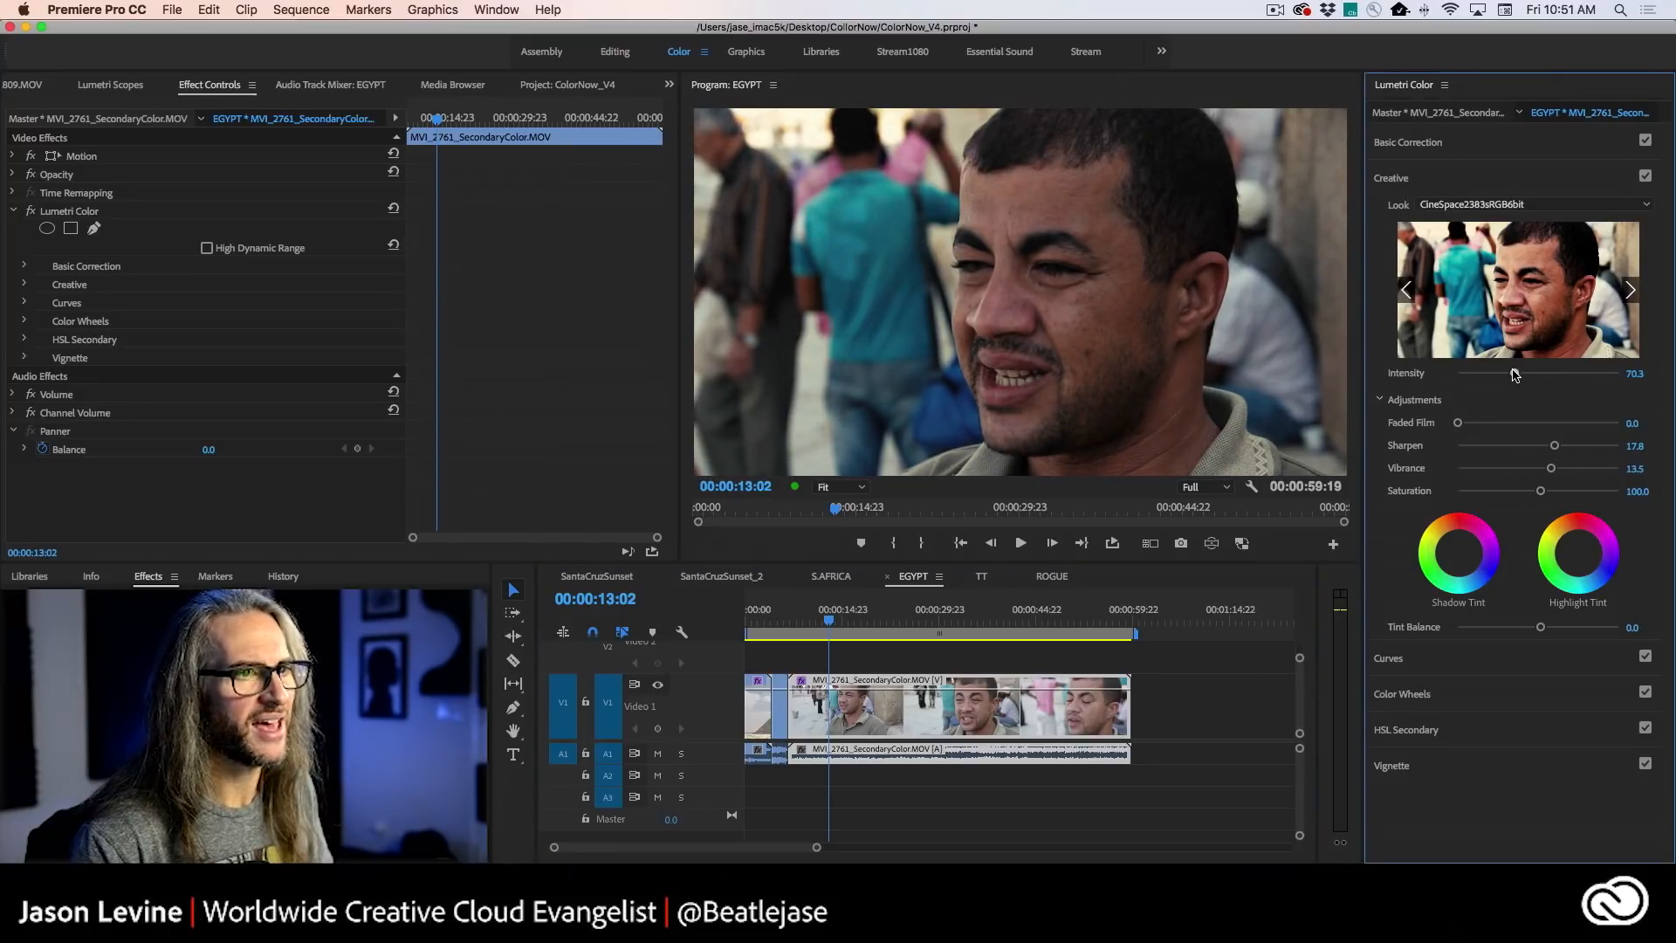
left_click(1456, 146)
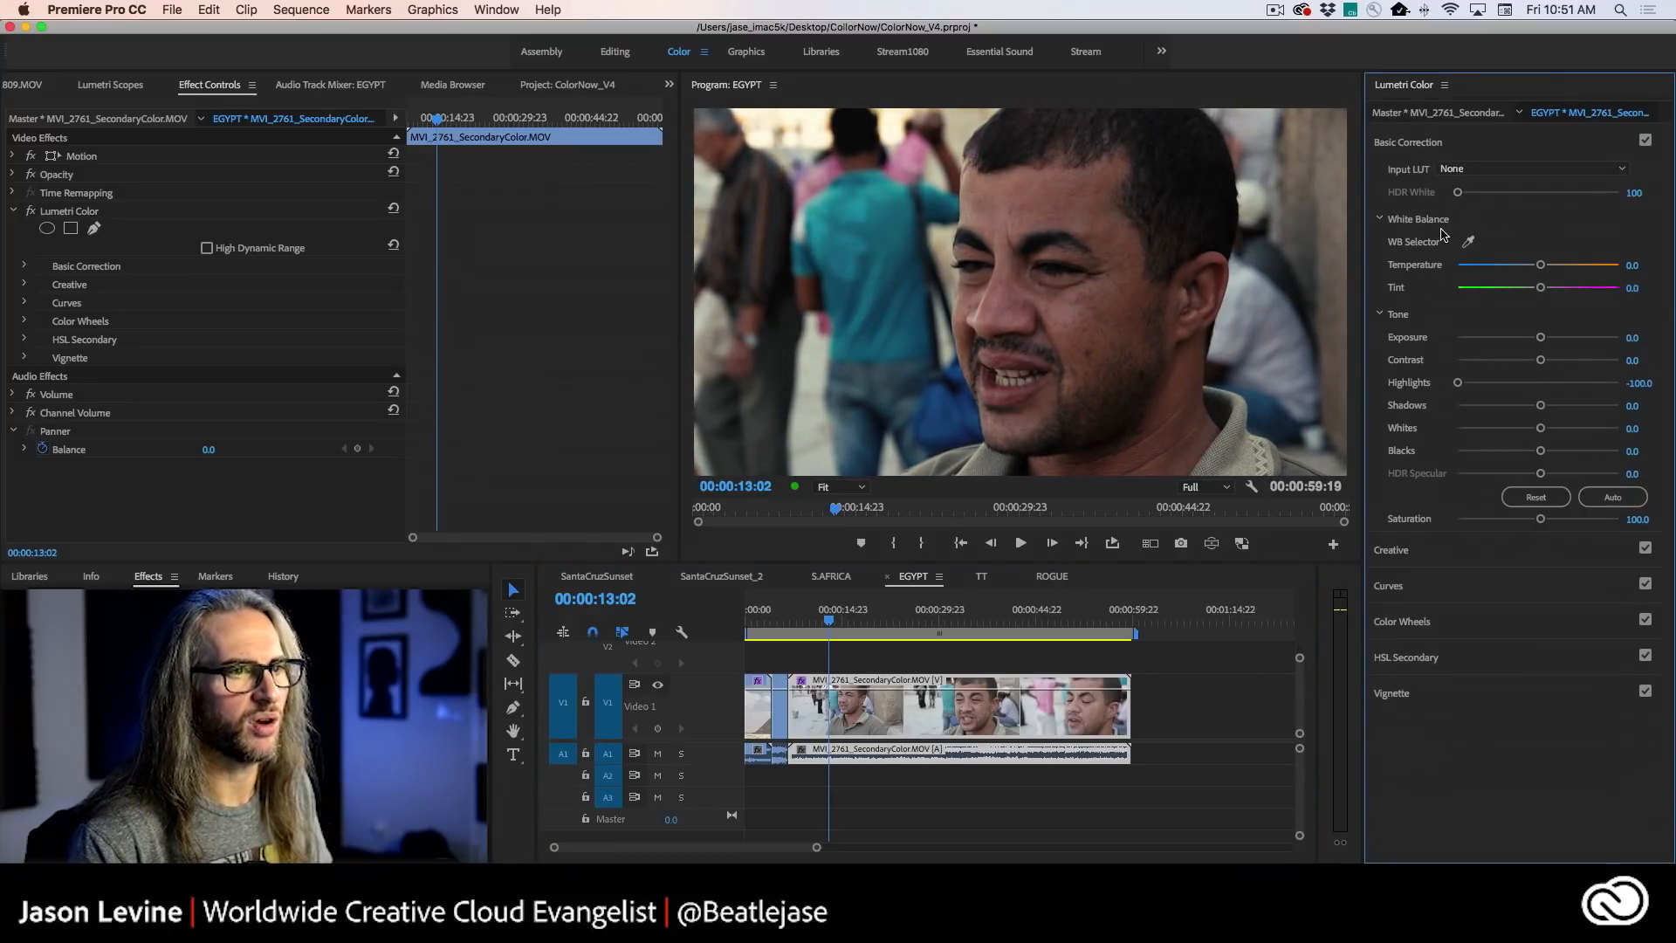
left_click_drag(1456, 384, 1499, 385)
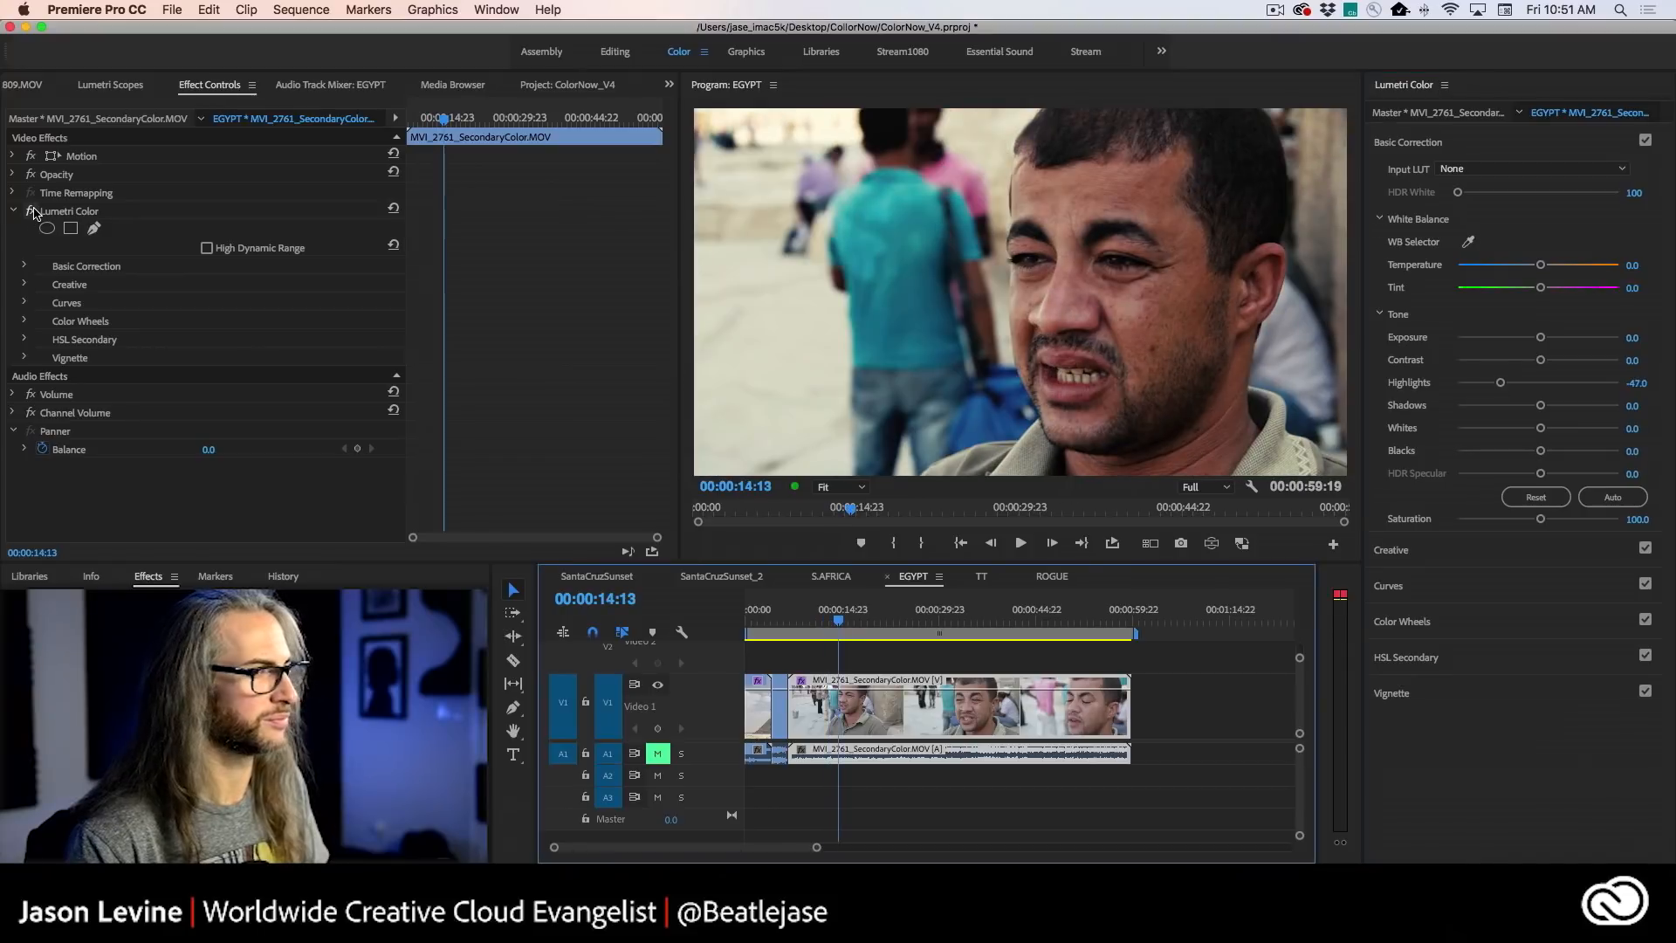
- Compare the man's street clip with and without its Lumetri Color effect during playback and at 00:00:38:21
left_click(32, 211)
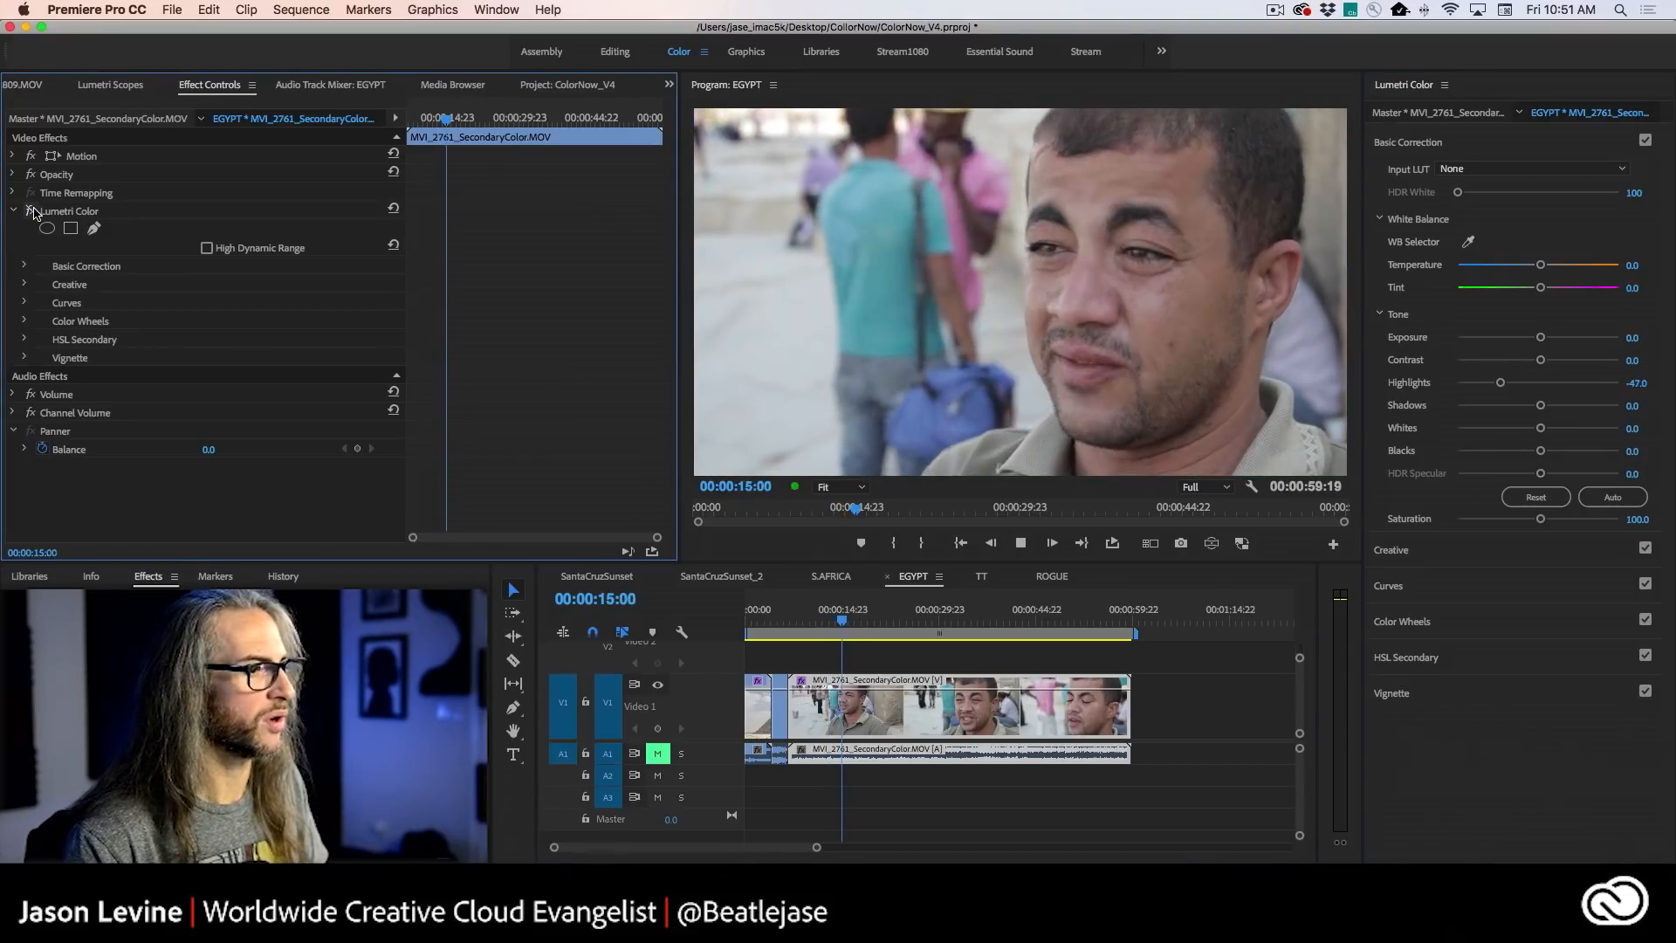
left_click(32, 211)
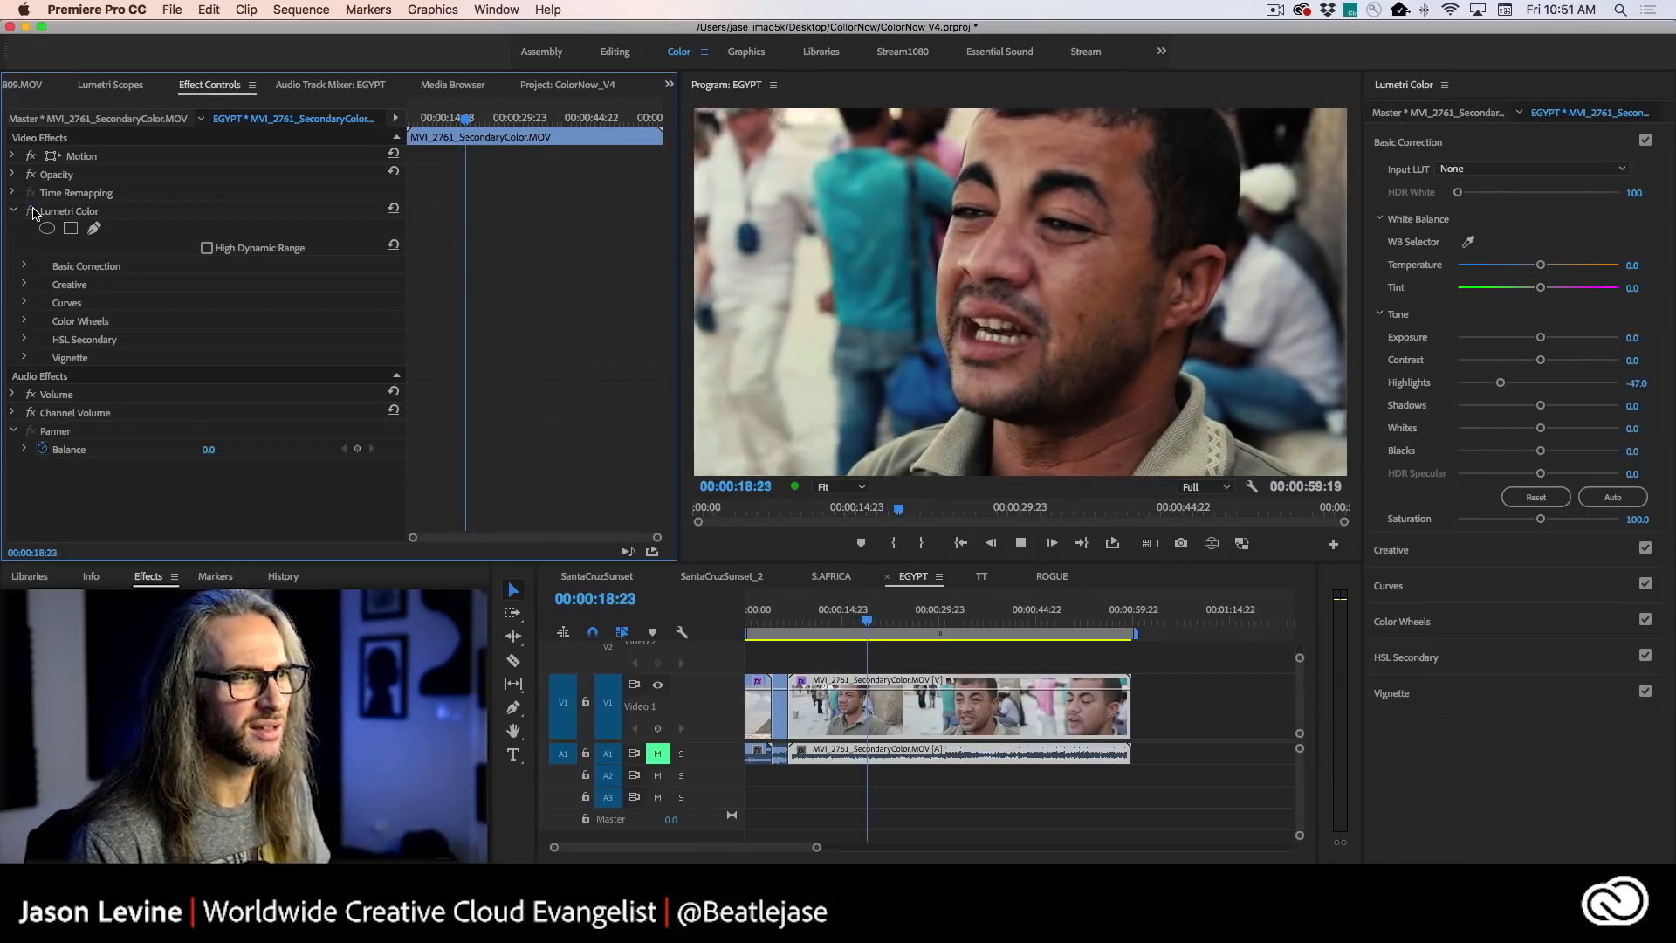
left_click(33, 212)
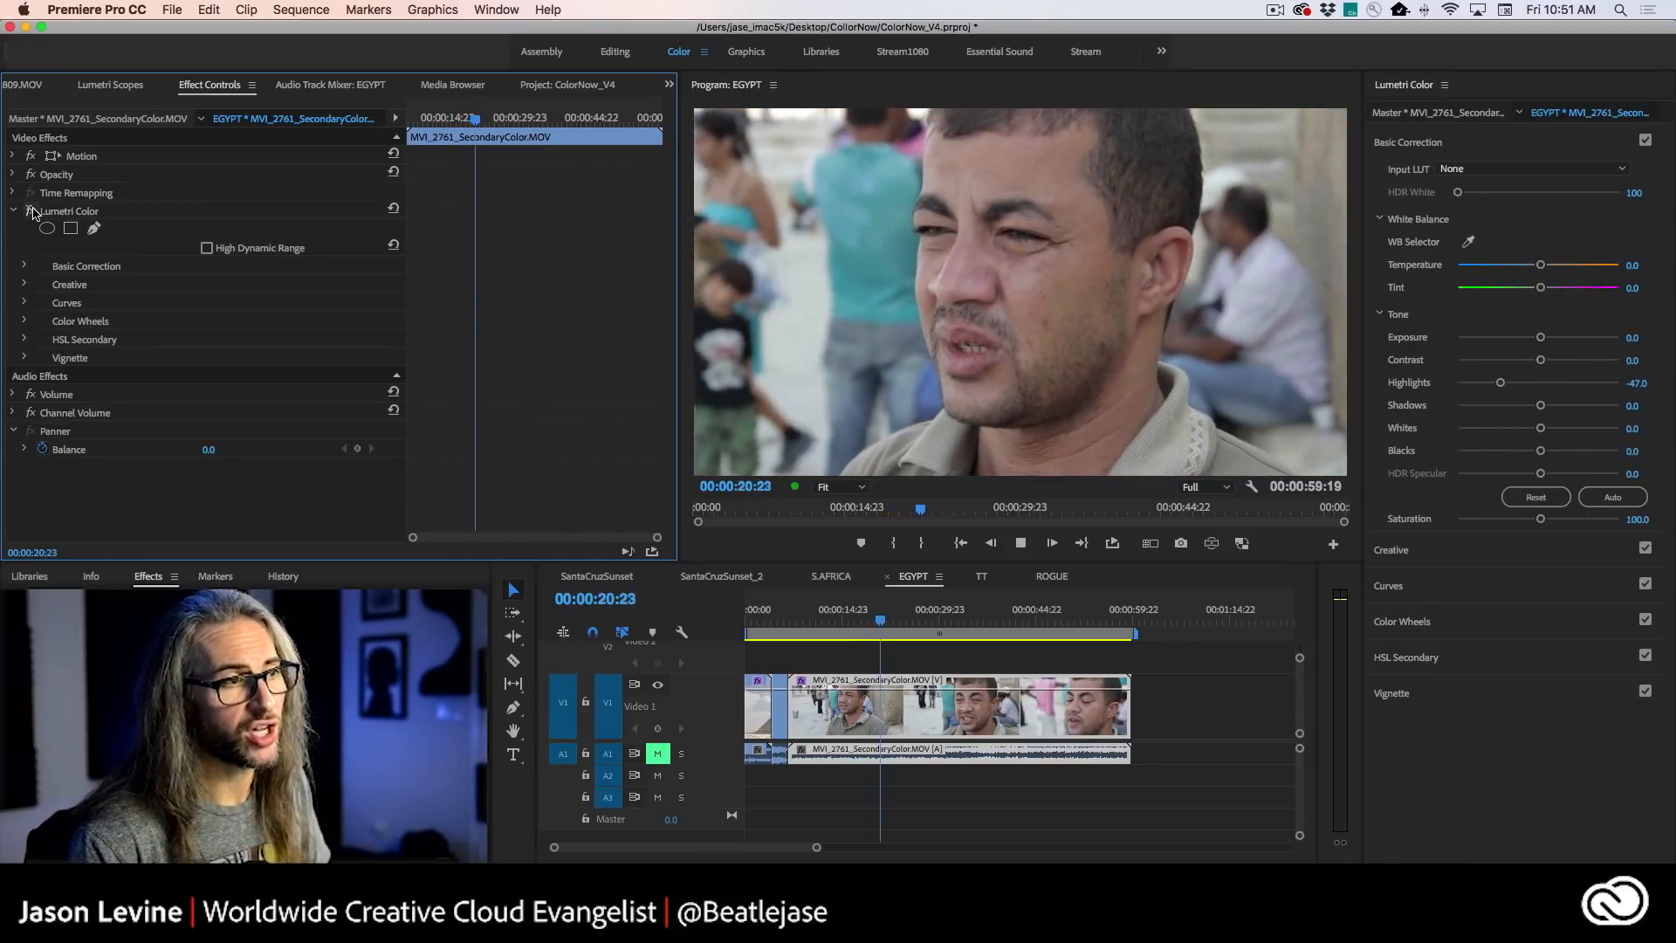
left_click(32, 212)
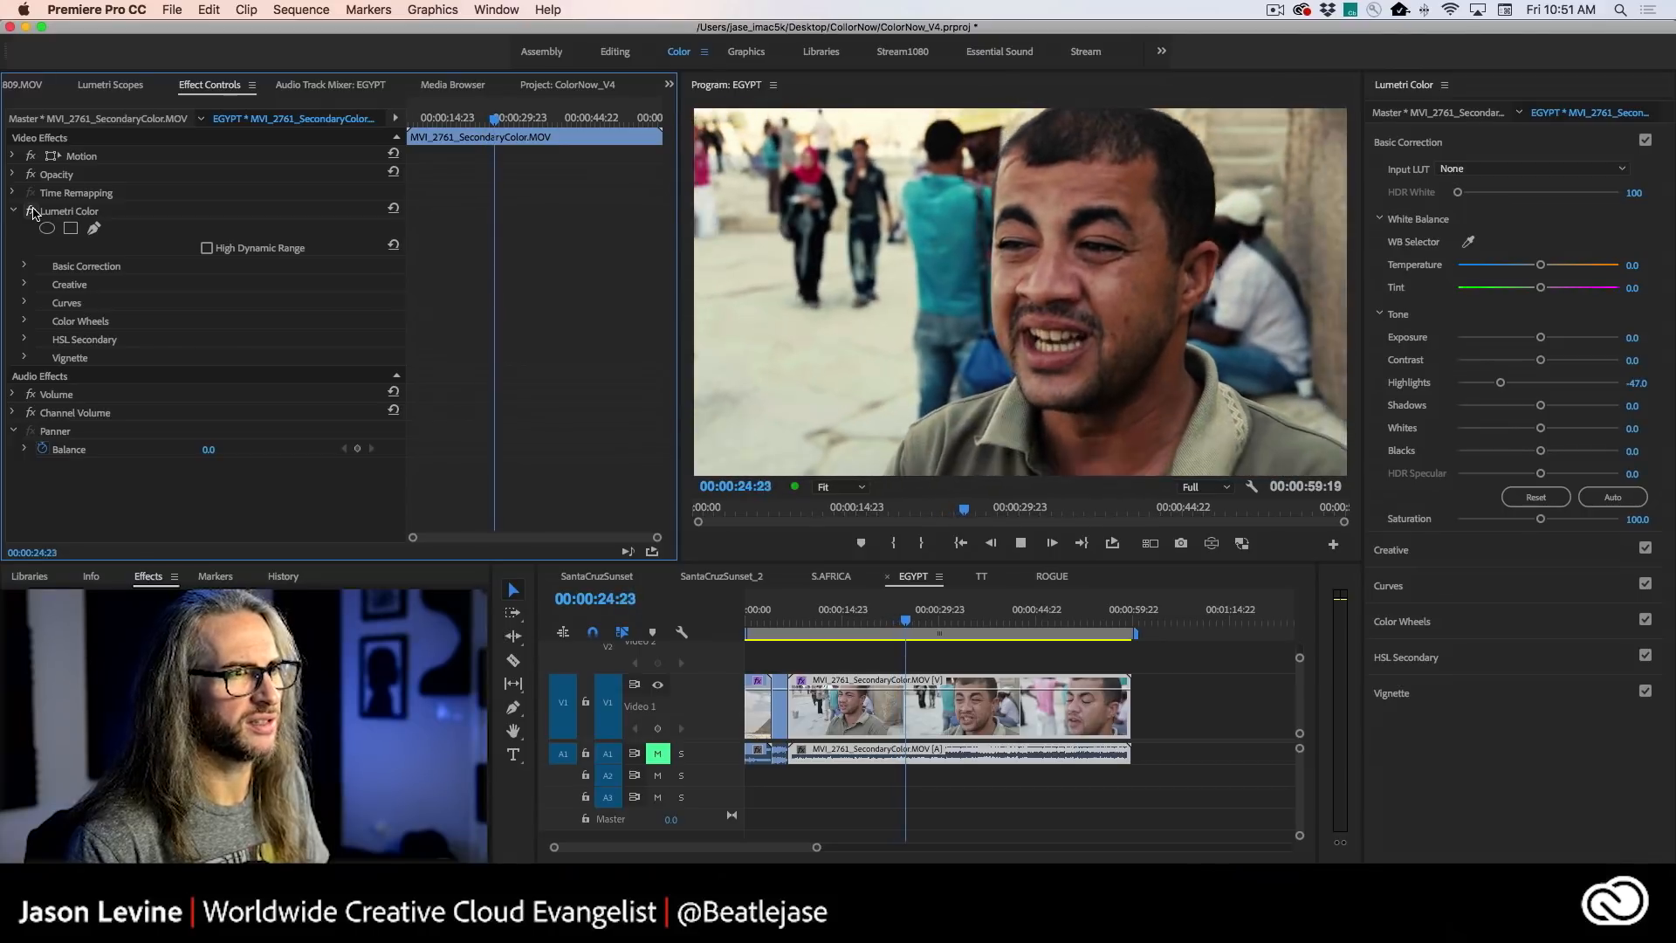
key("space")
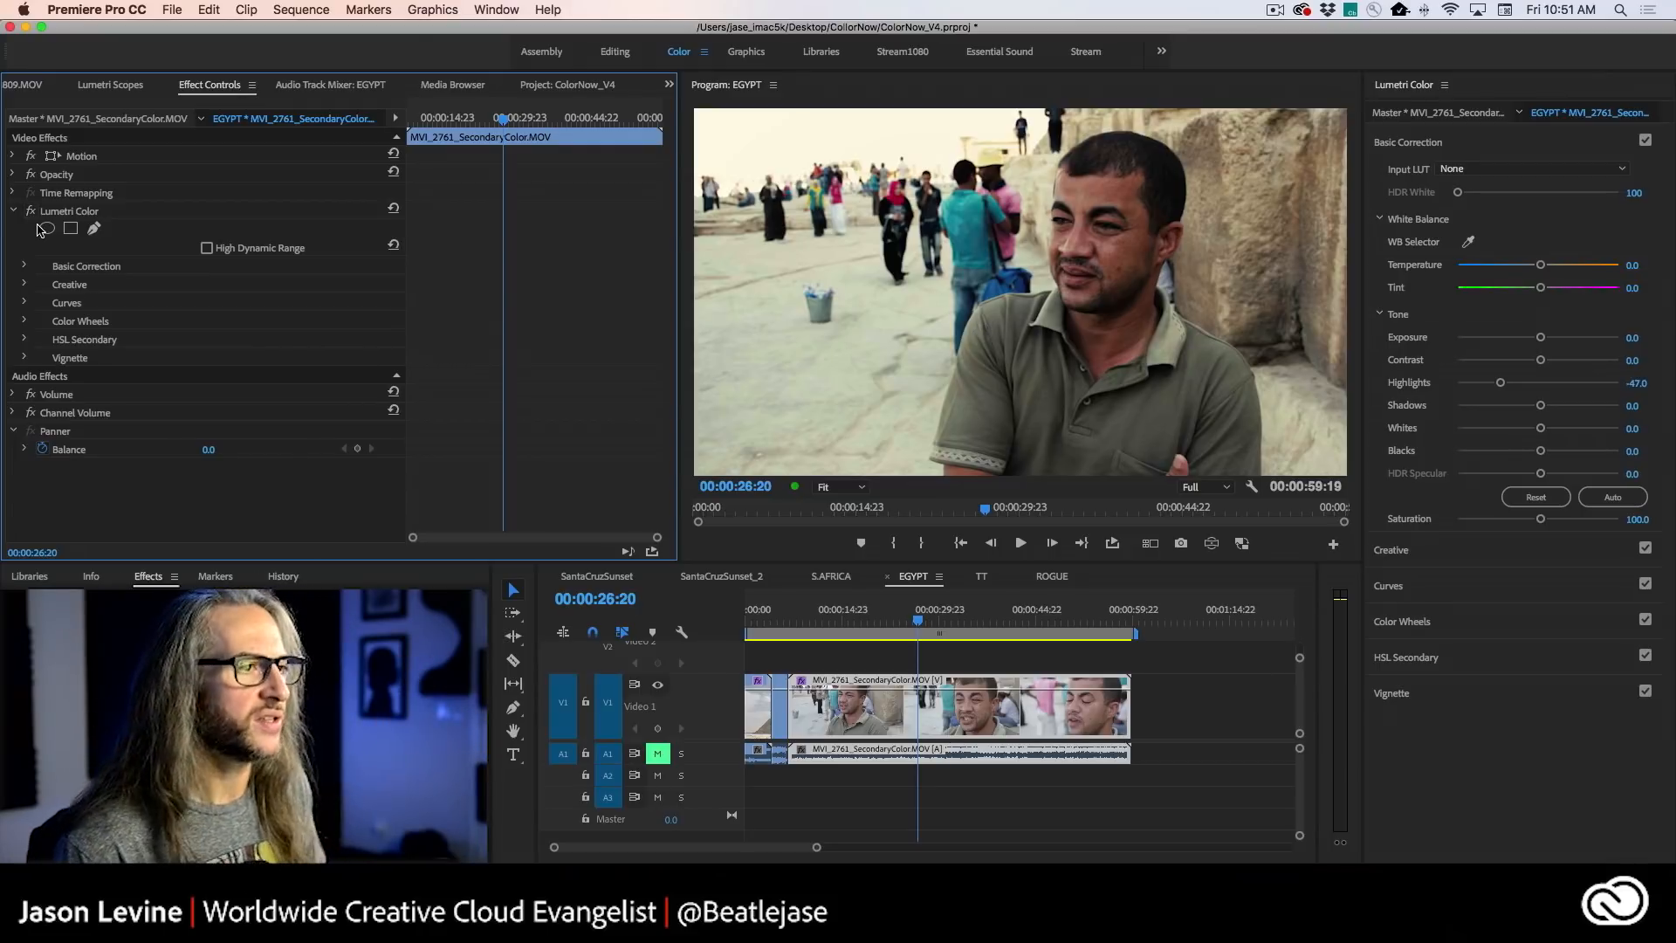
left_click_drag(917, 622, 998, 630)
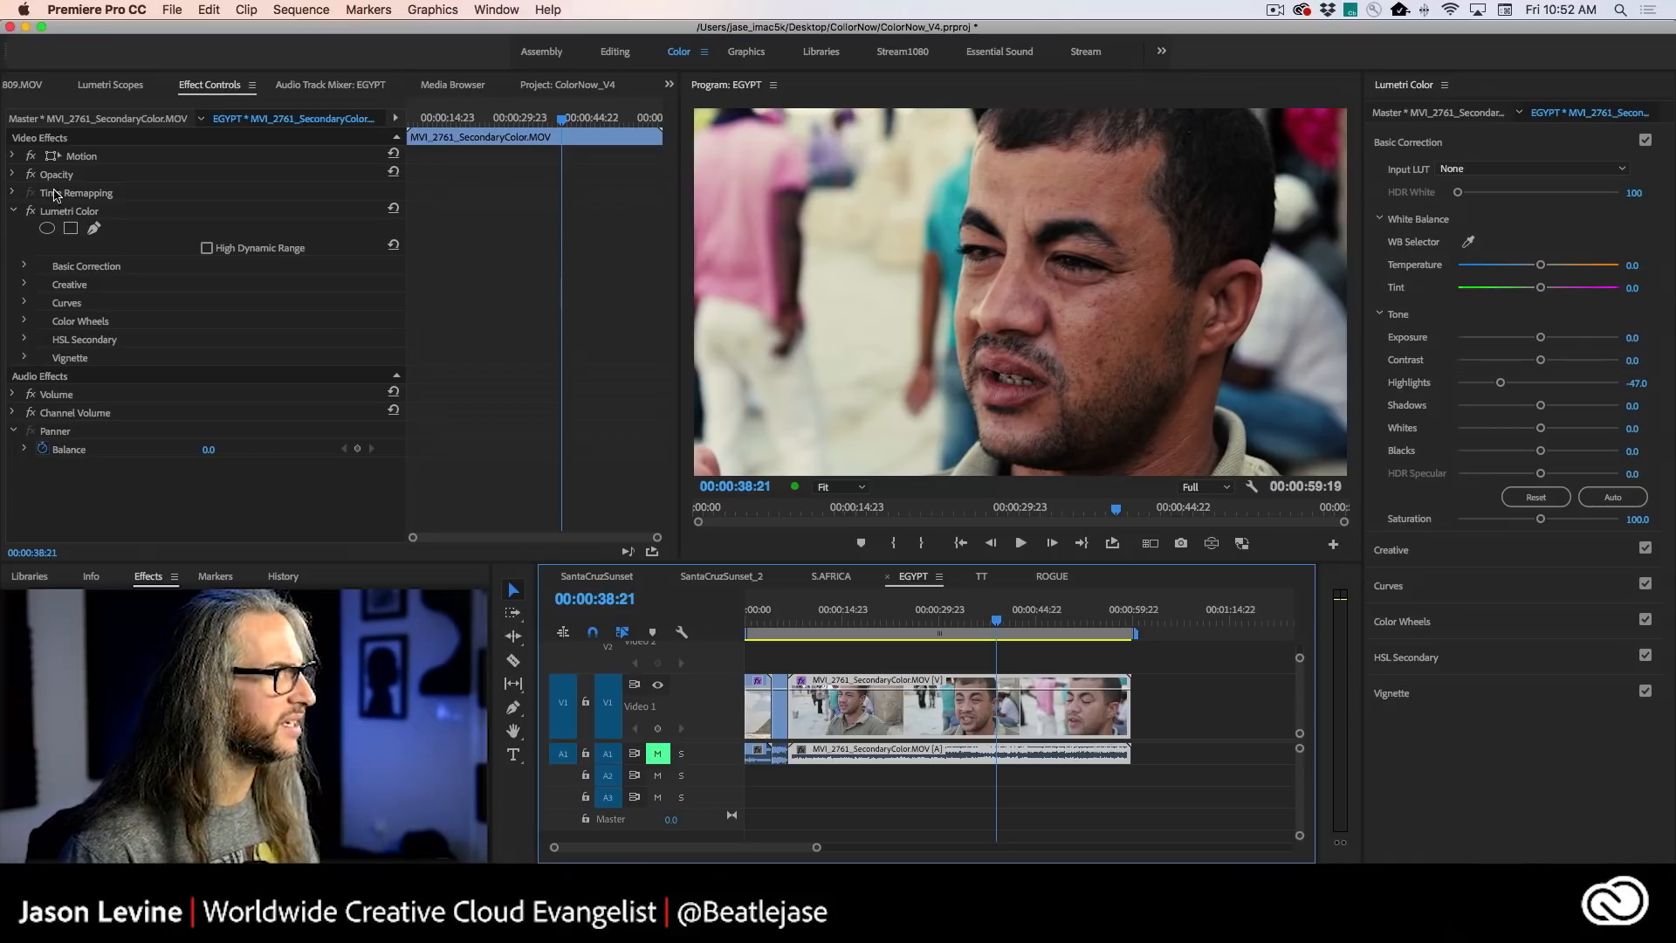
left_click(32, 211)
left_click(31, 211)
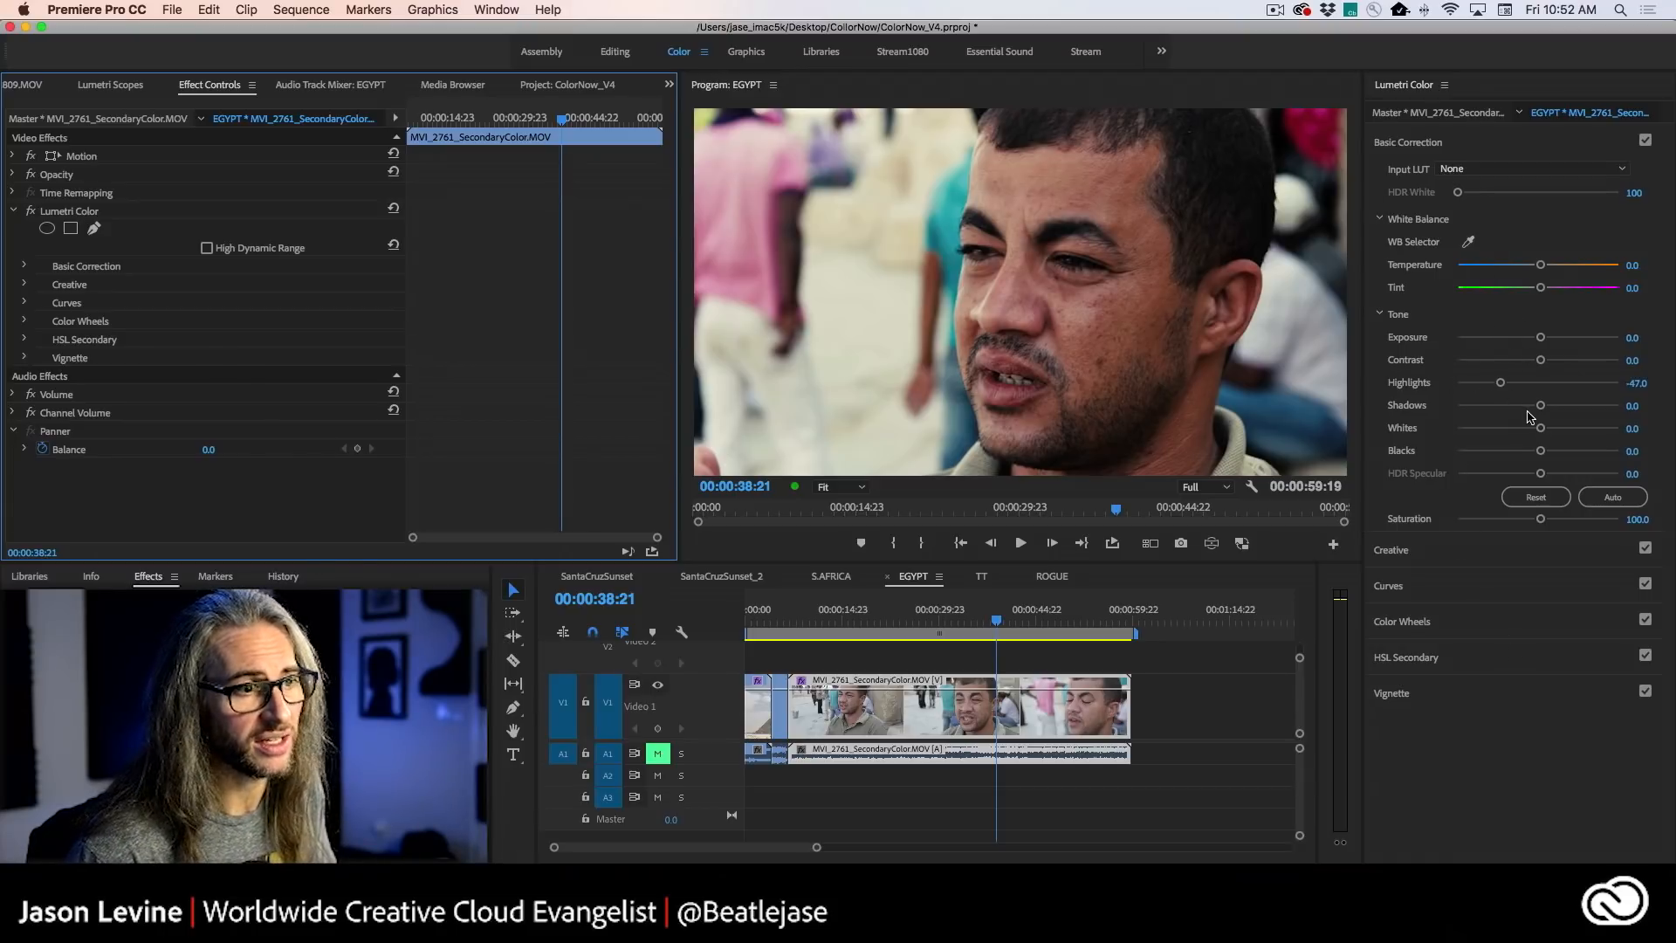
- Set the man's street clip Temperature to 23.2 and play it, switching Lumetri Color off and on to check the warmer grade
left_click_drag(1541, 267, 1559, 269)
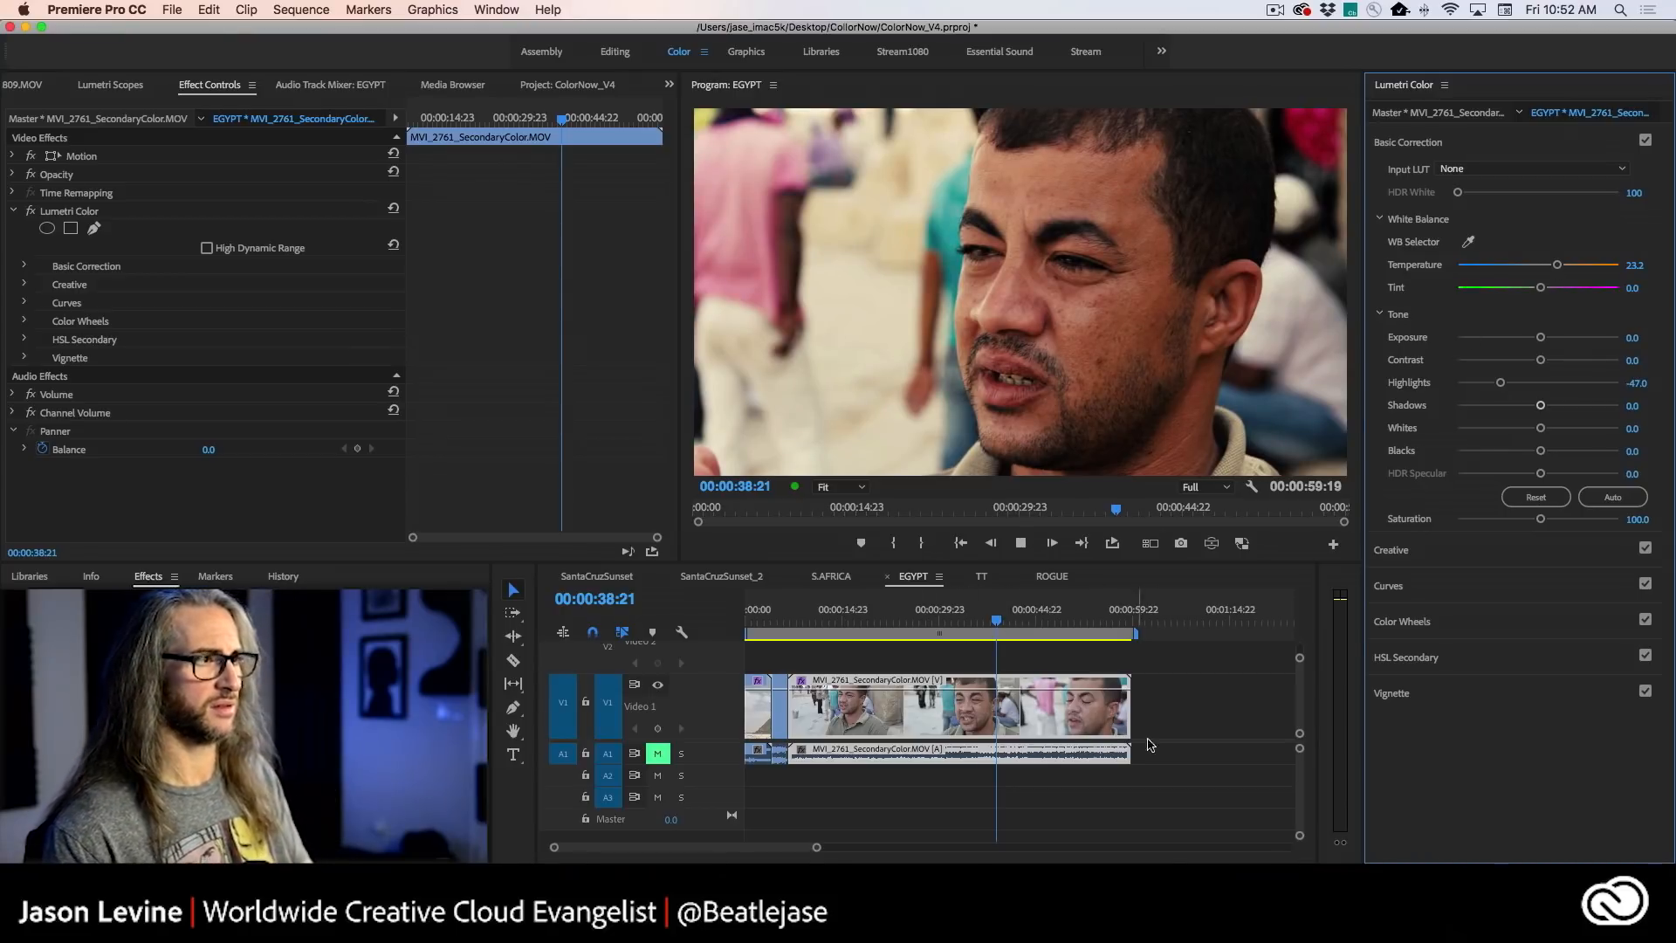
key("space")
left_click(30, 211)
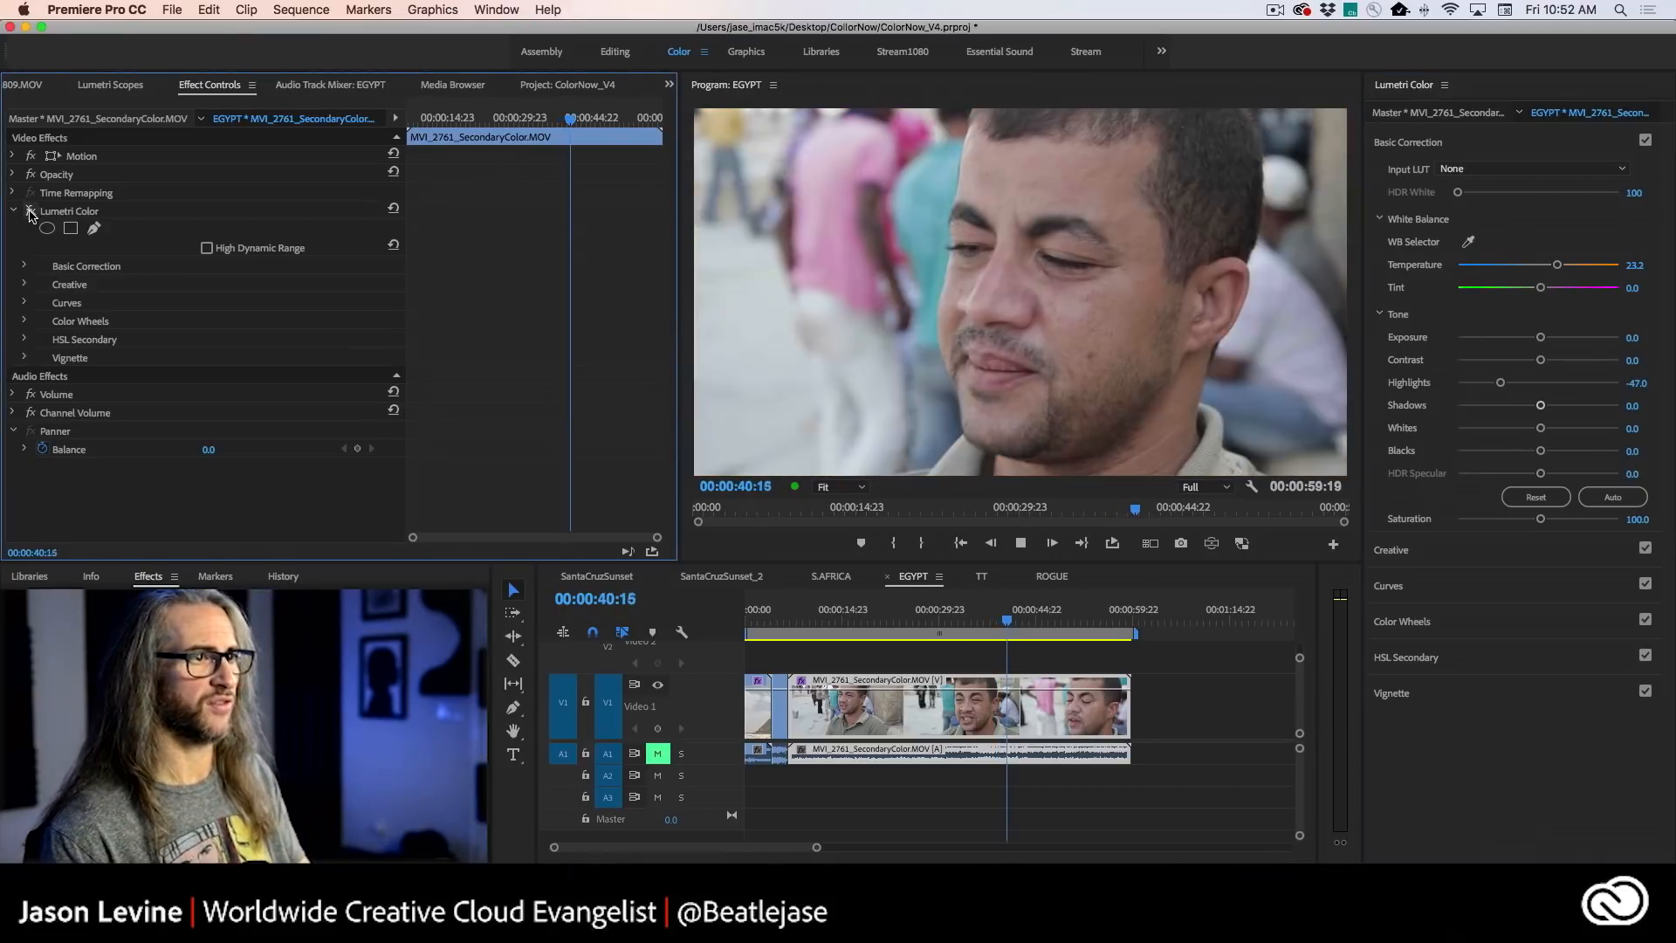
left_click(30, 212)
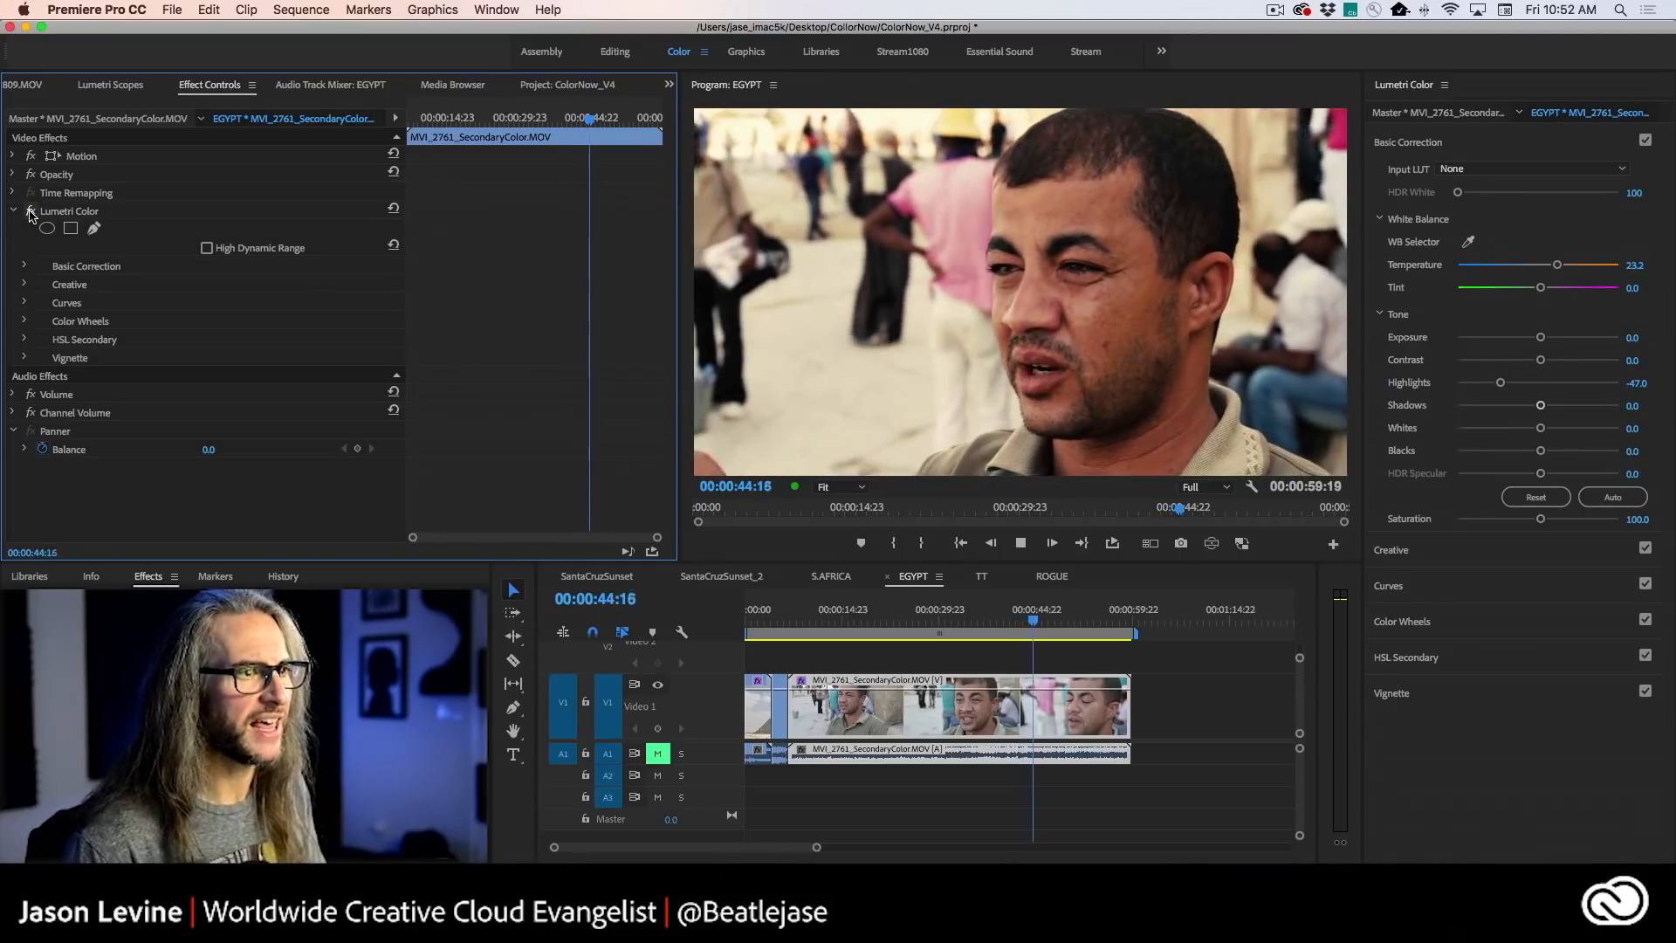
key("space")
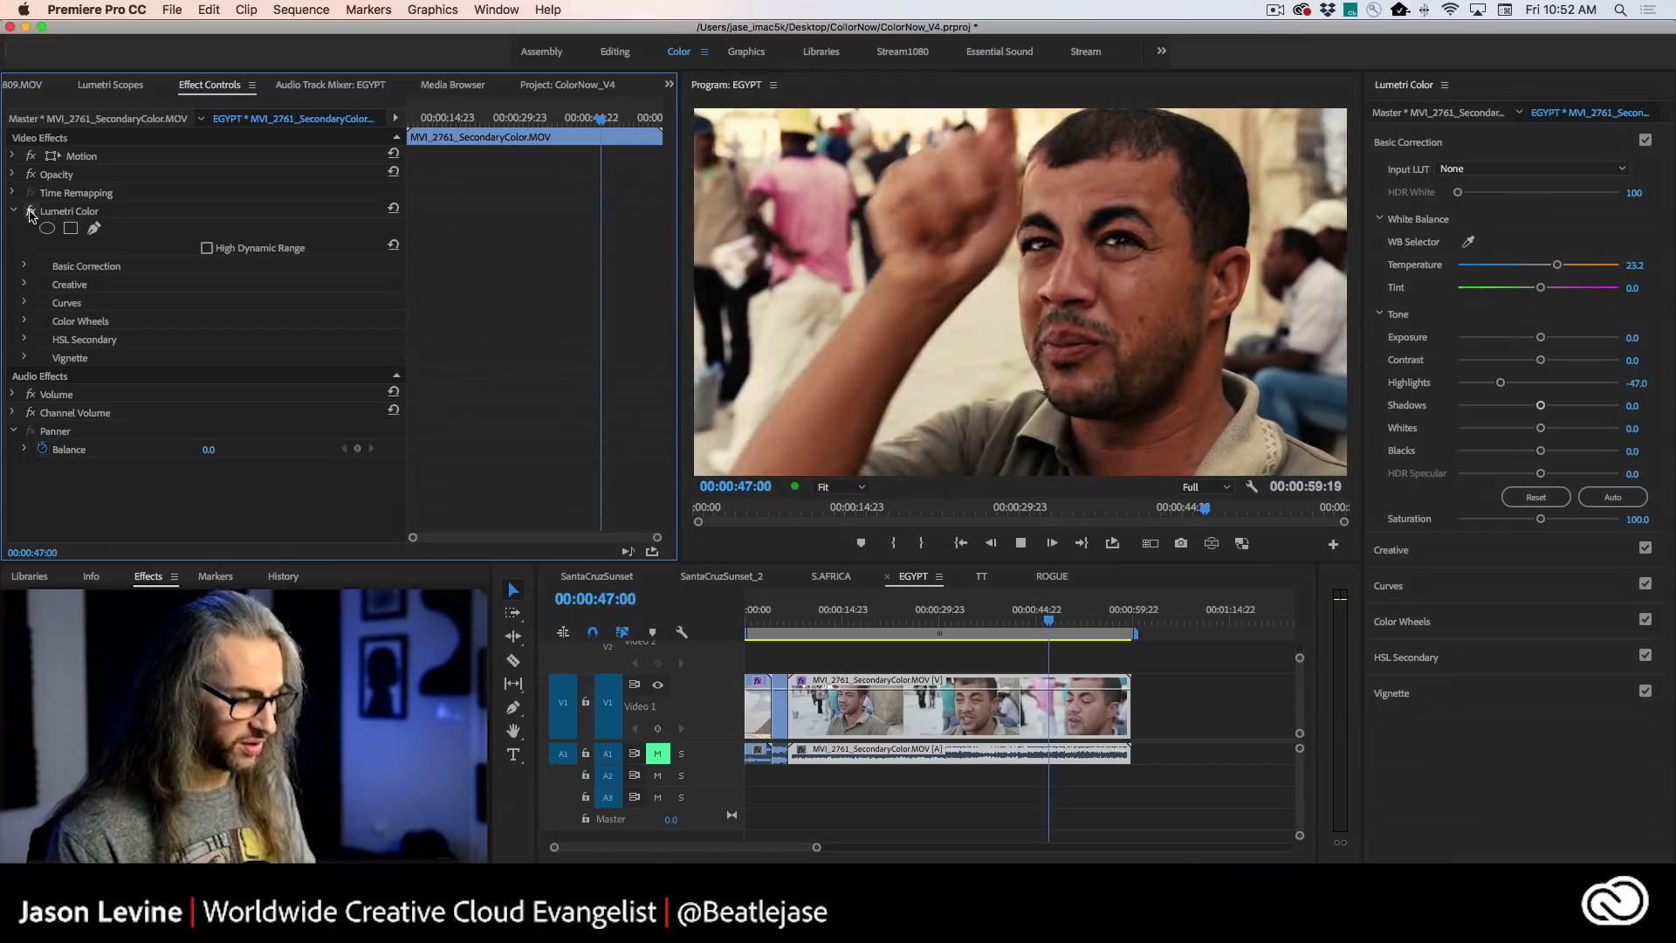
- Replay the warmed street clip around the man's hand gesture and compare the graded and ungraded picture at 00:00:49:00
key("j")
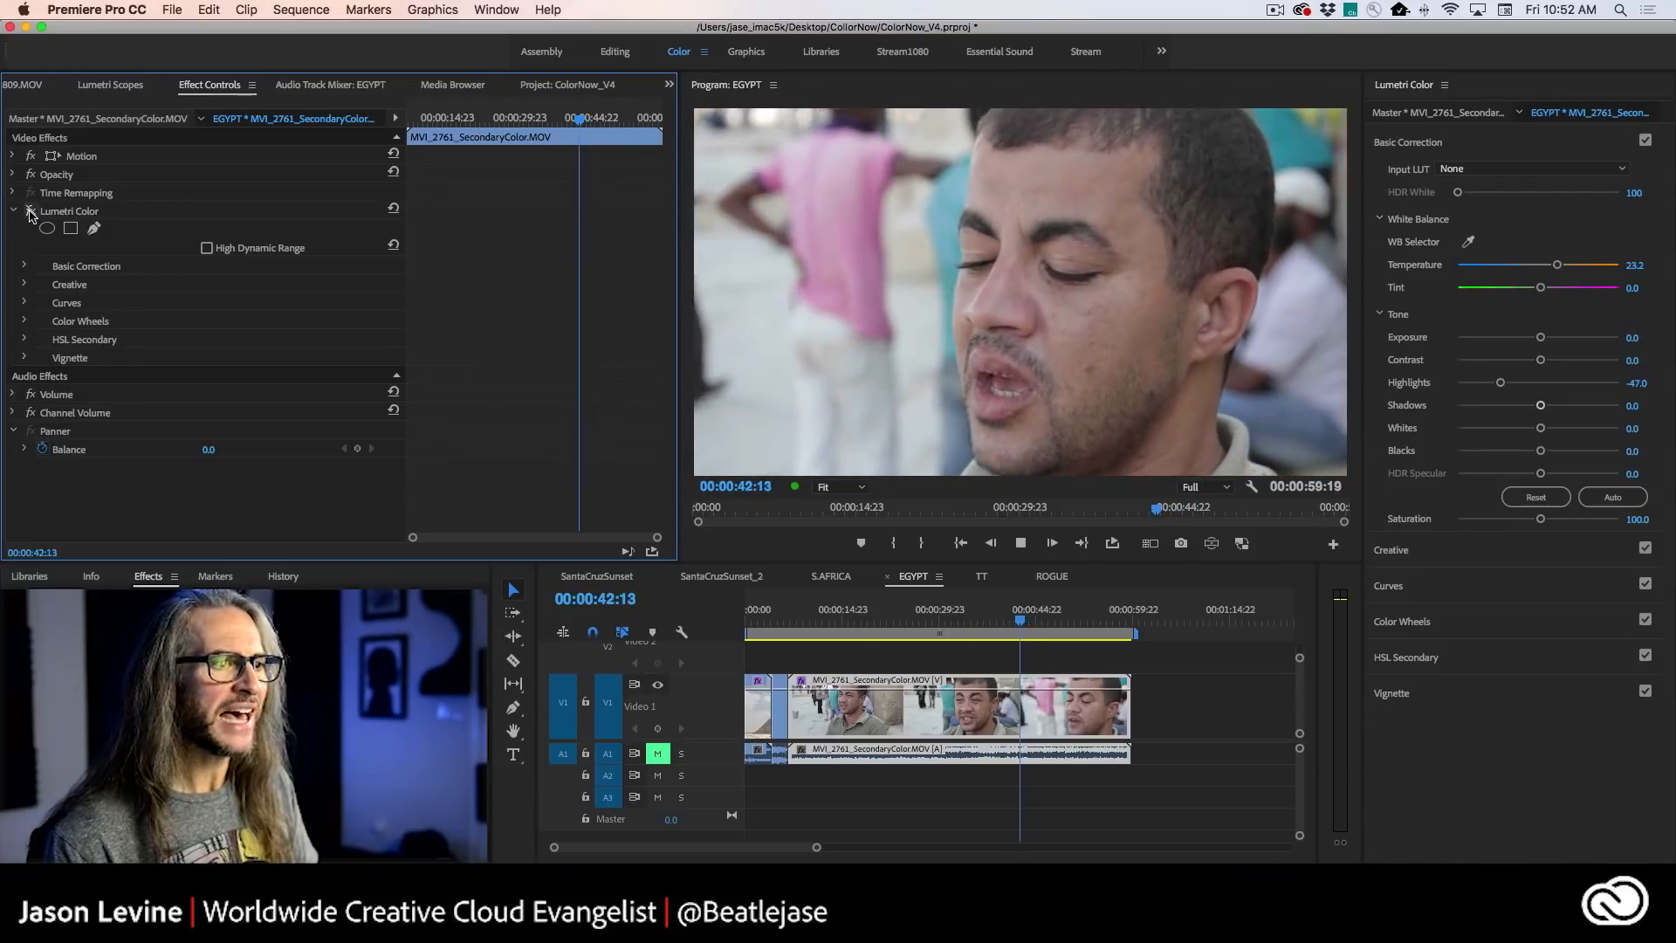
key("k")
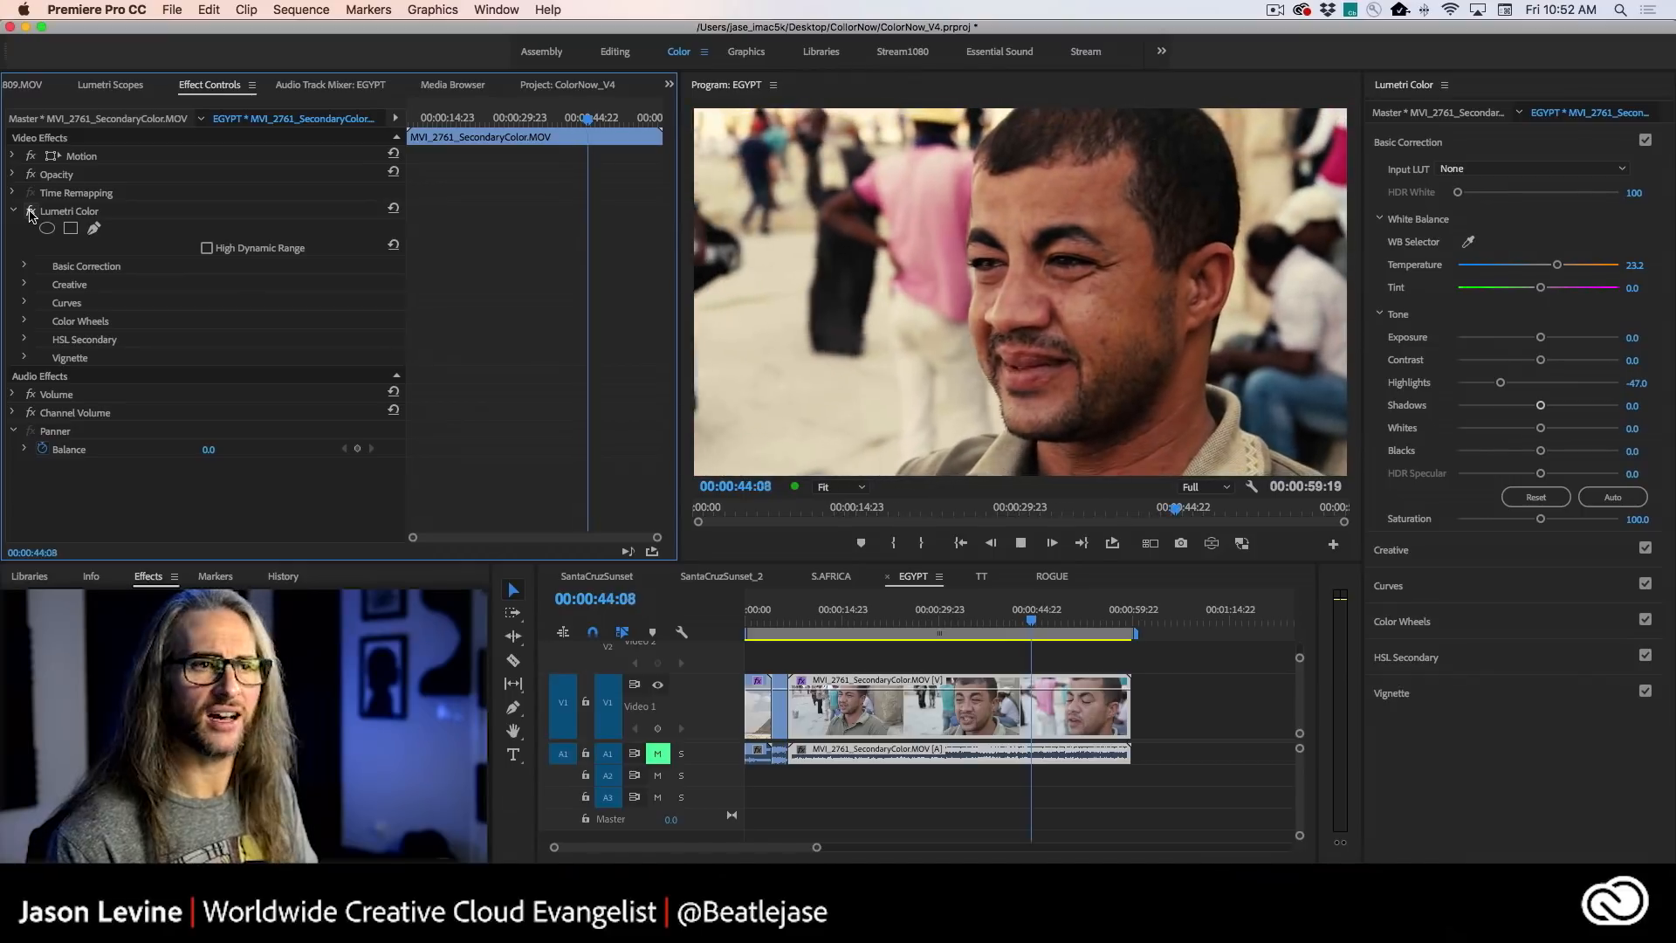
key("k")
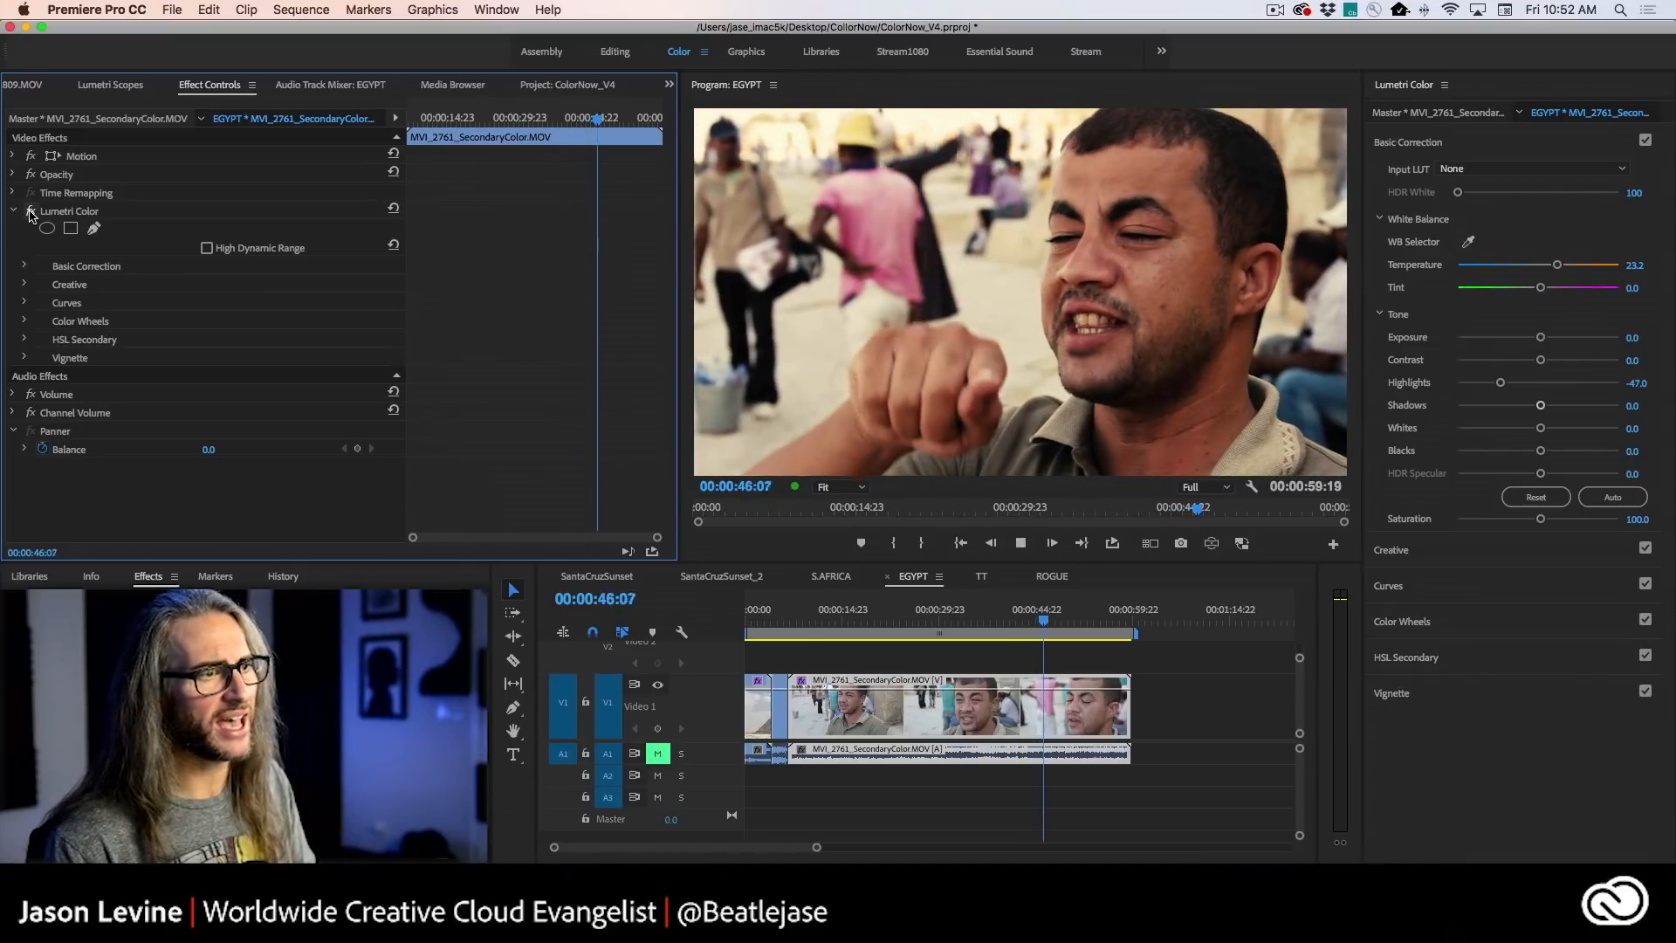
key("k")
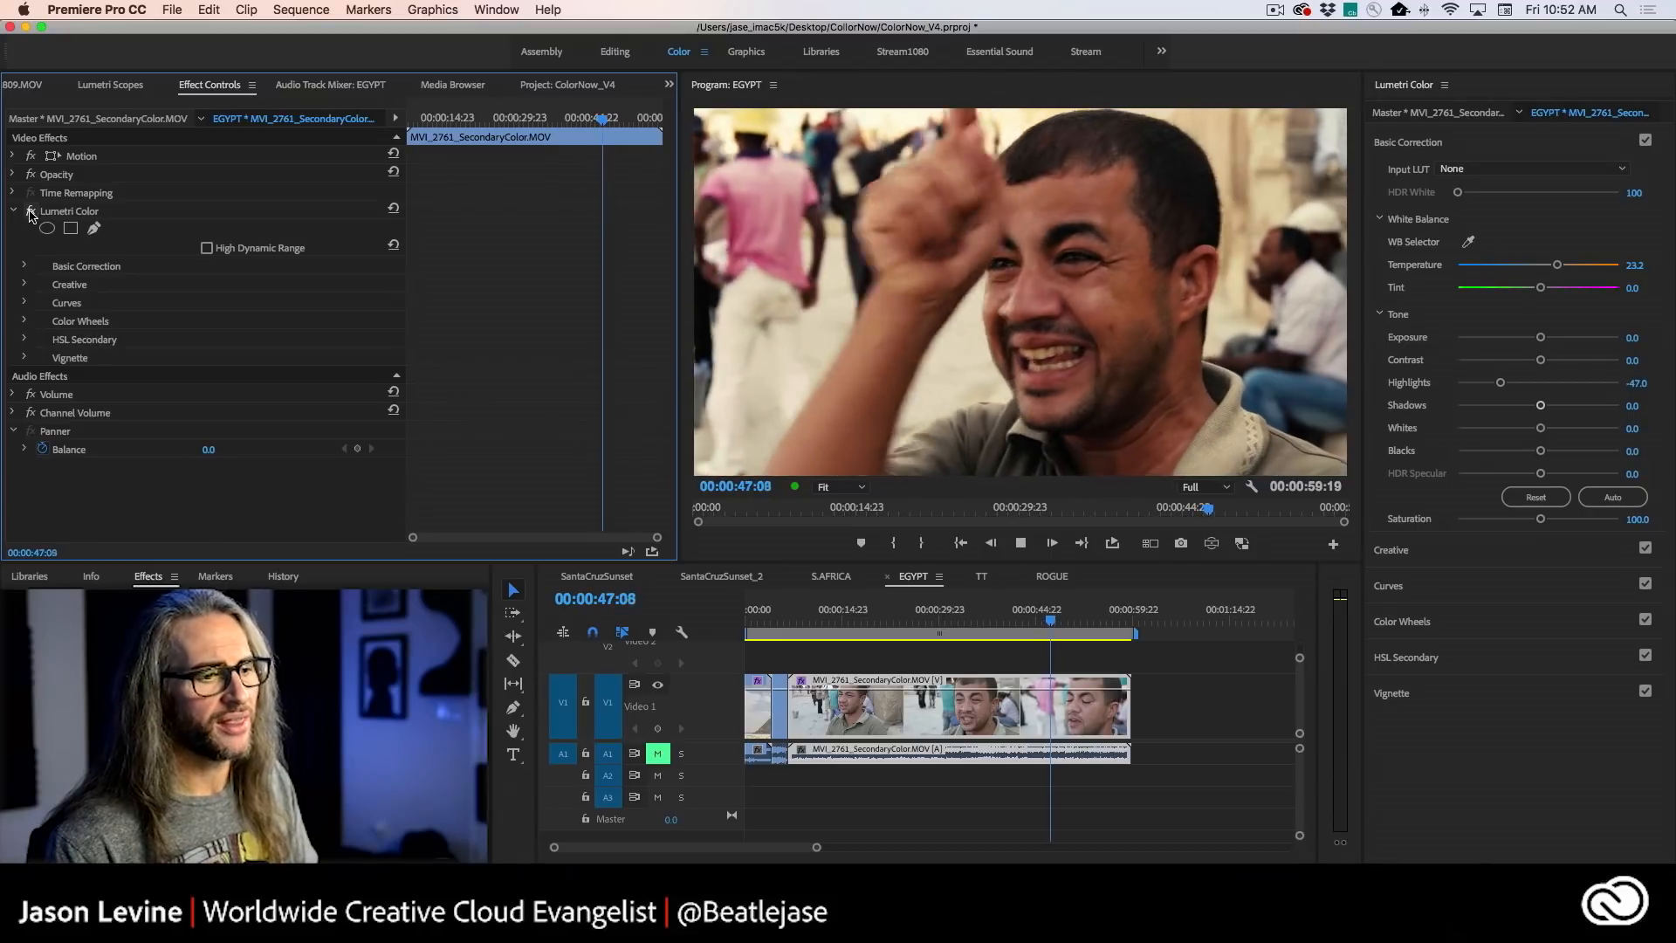
key("space")
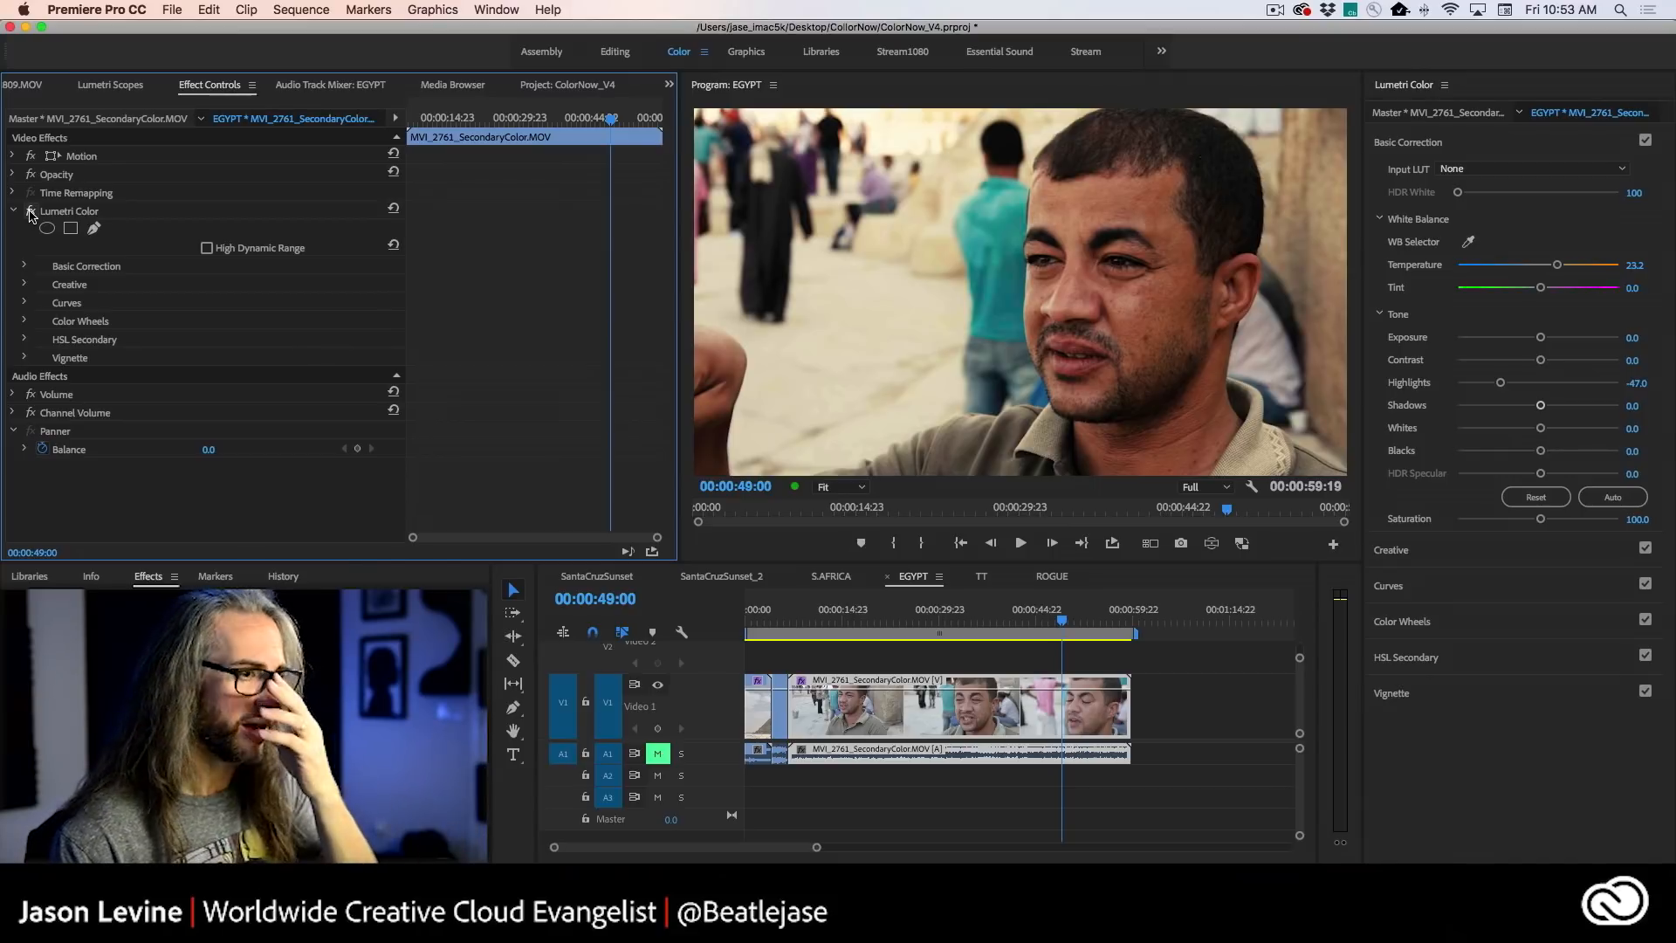
left_click(31, 213)
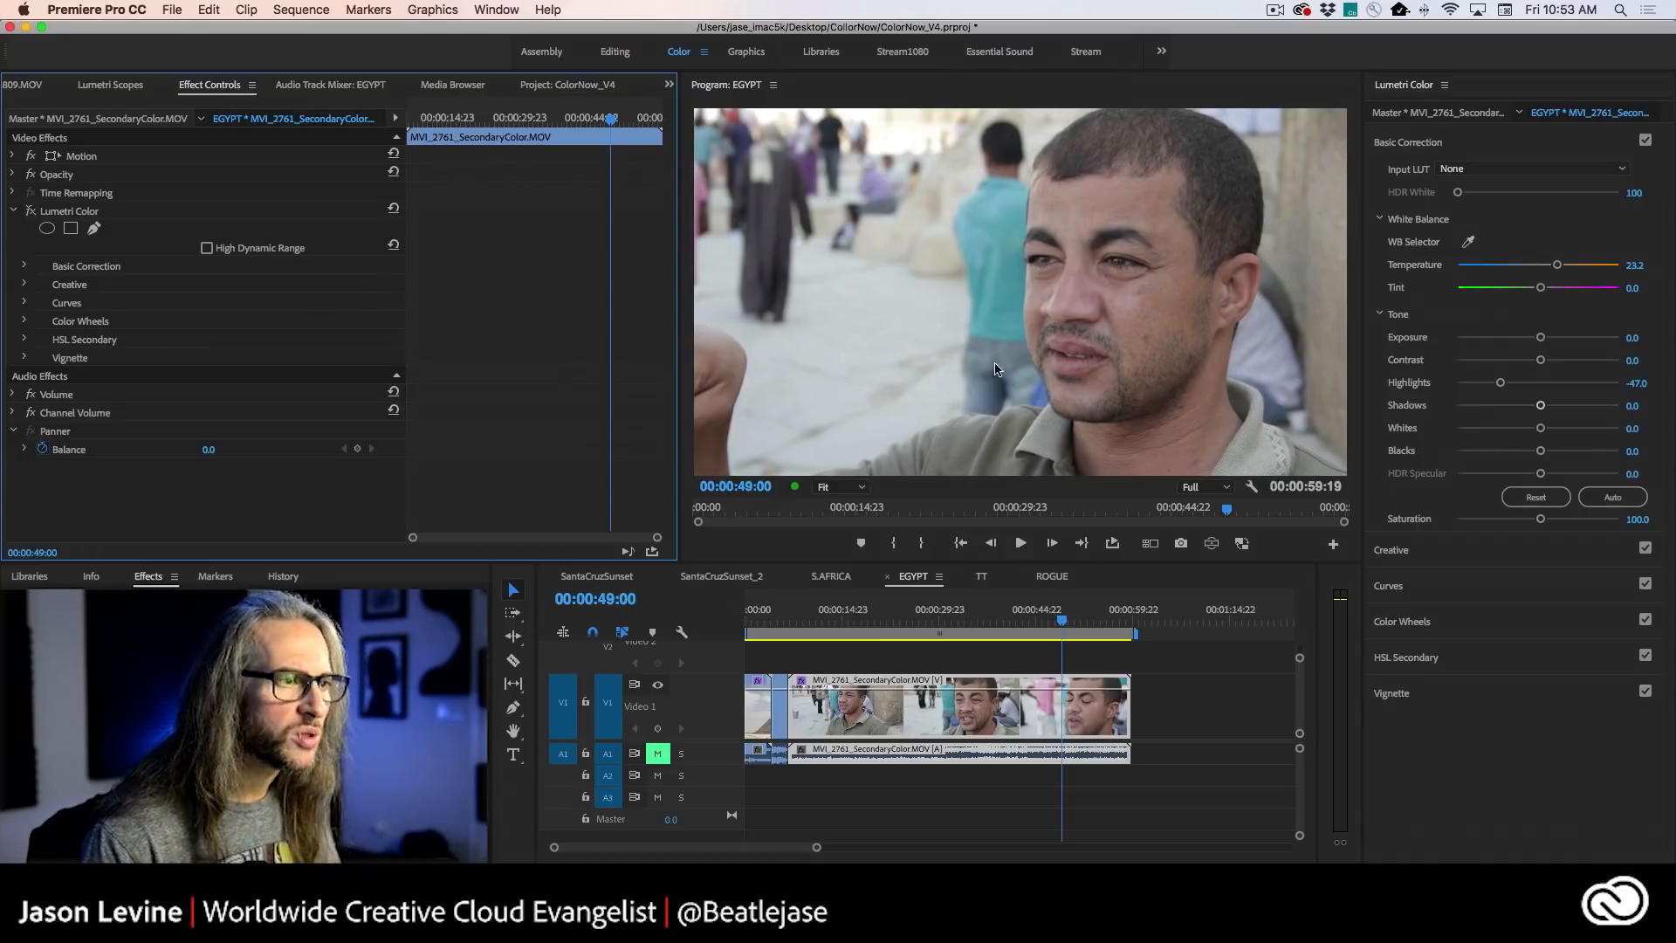
left_click(30, 212)
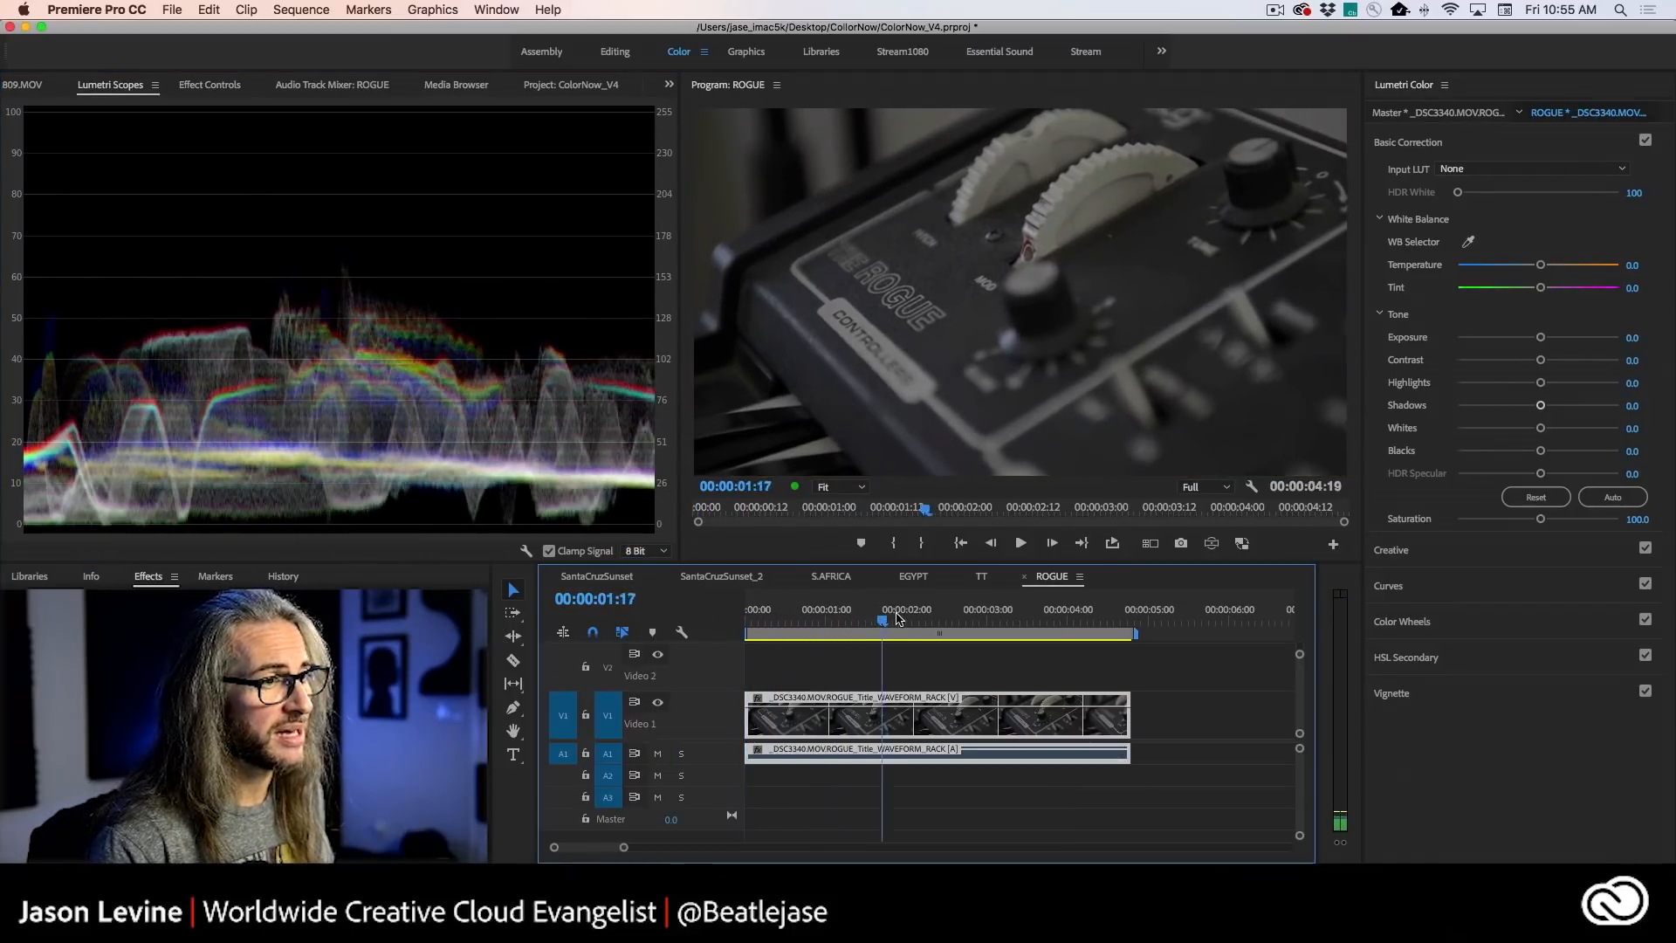
- In the ROGUE sequence at 00:00:03:12, apply the creative look Fuji ETERNA 250D Fuji 3510 (by Adobe) to the synth clip
left_click_drag(898, 618, 1031, 613)
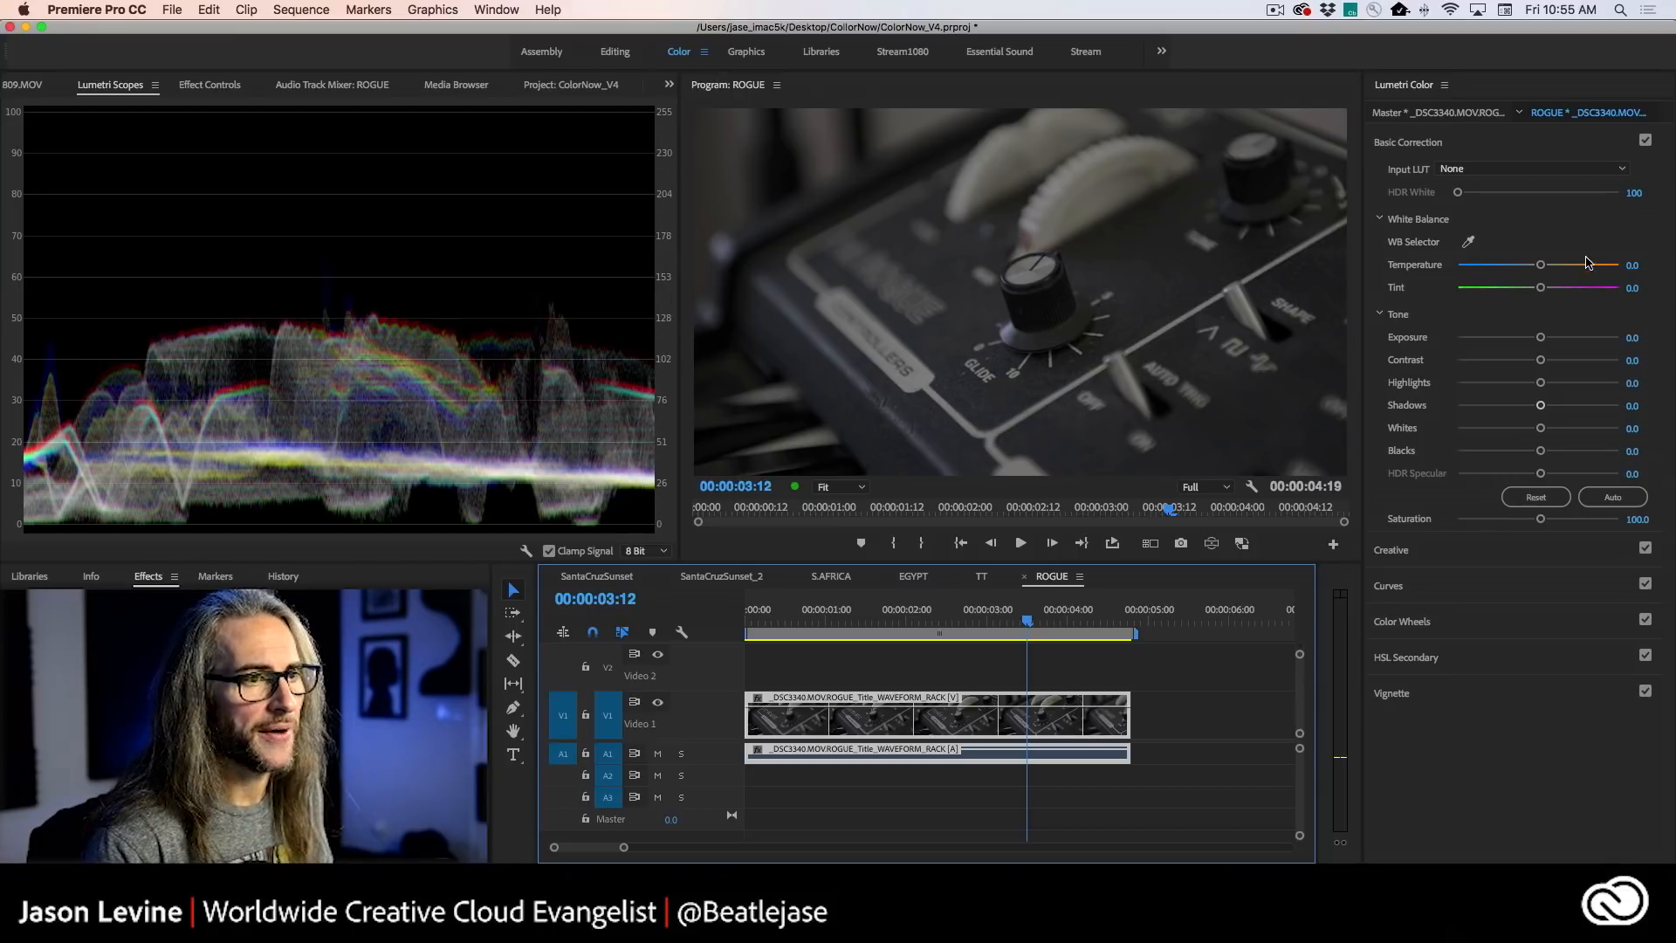
left_click(1469, 243)
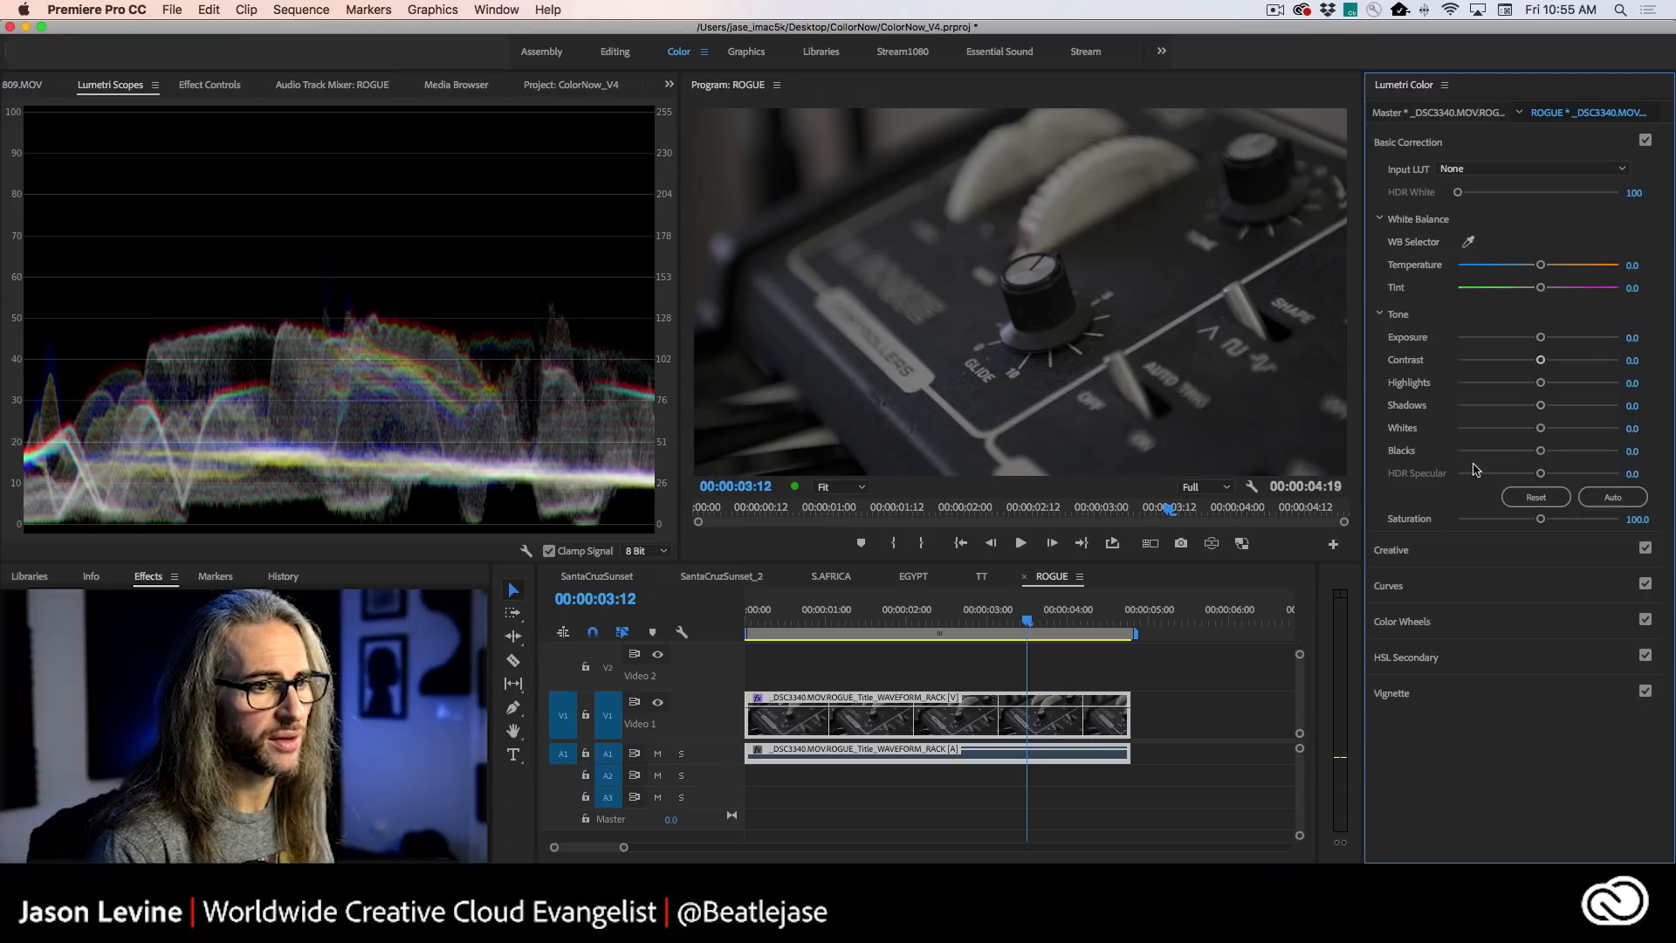
left_click(1453, 555)
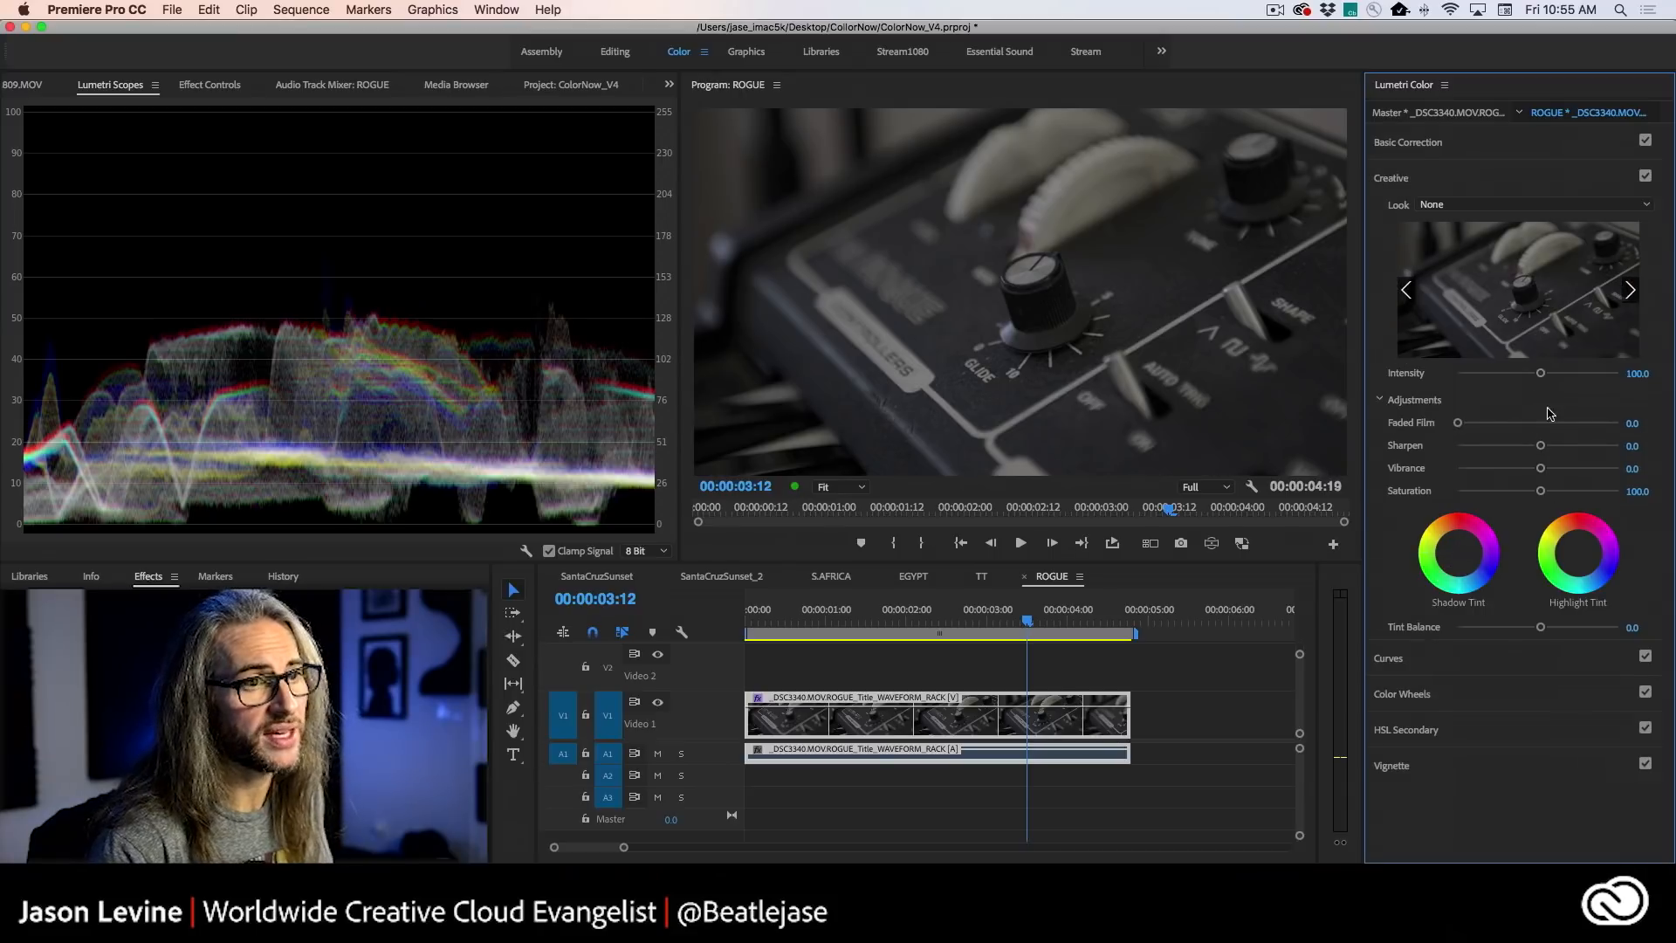
left_click(1632, 291)
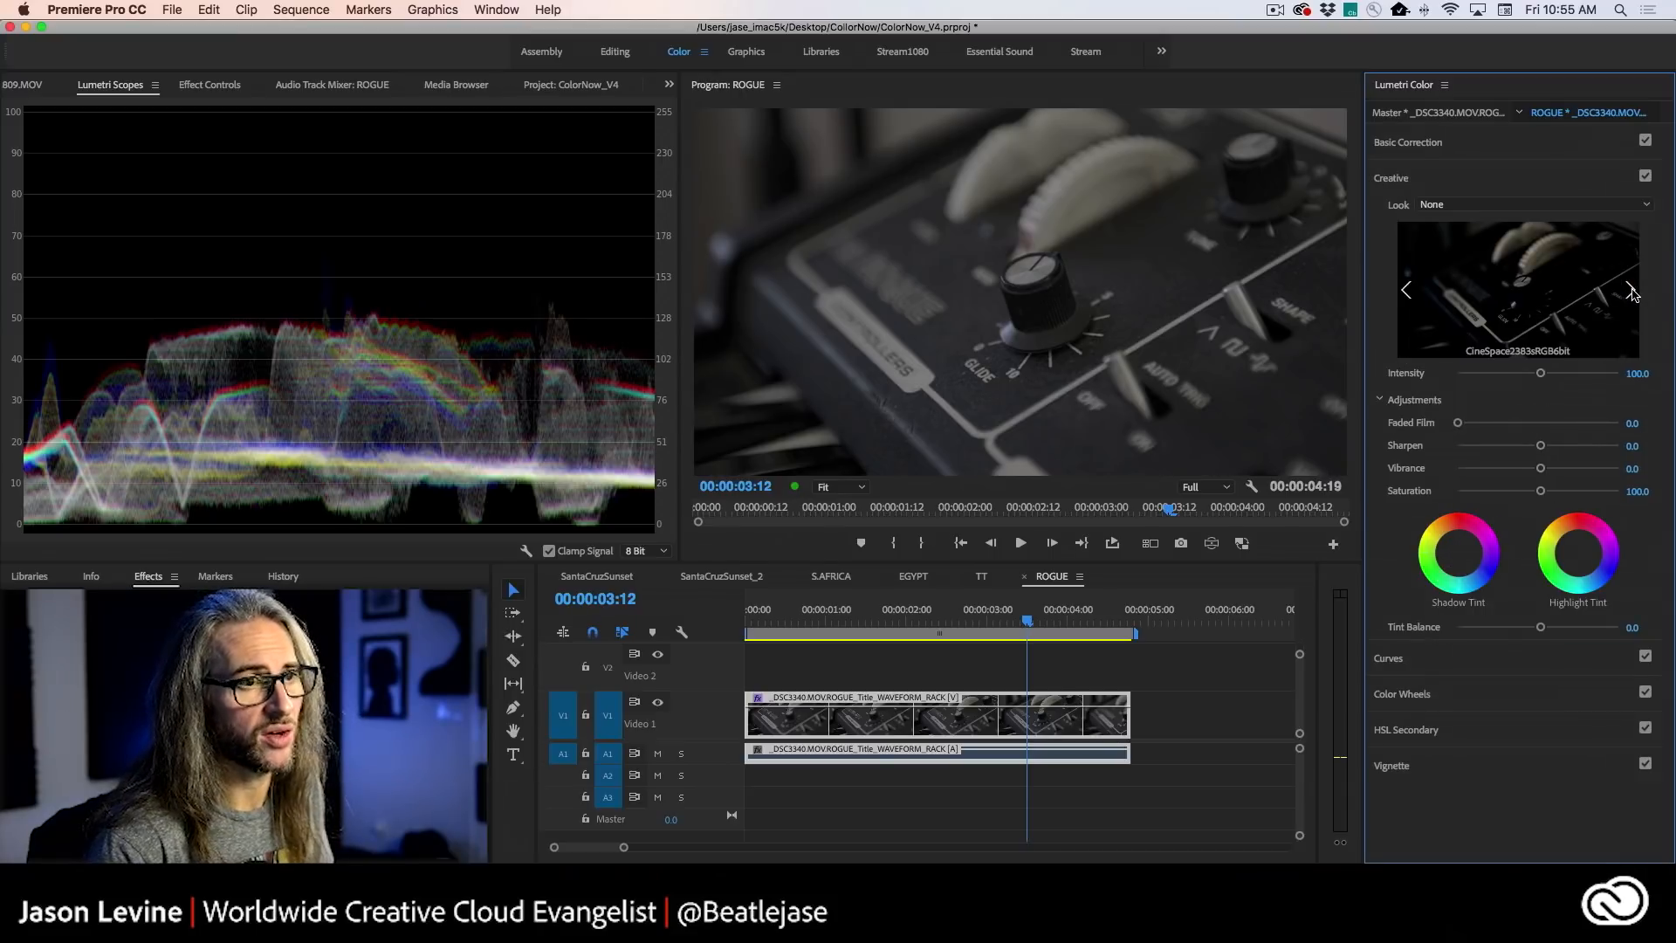
left_click(1406, 291)
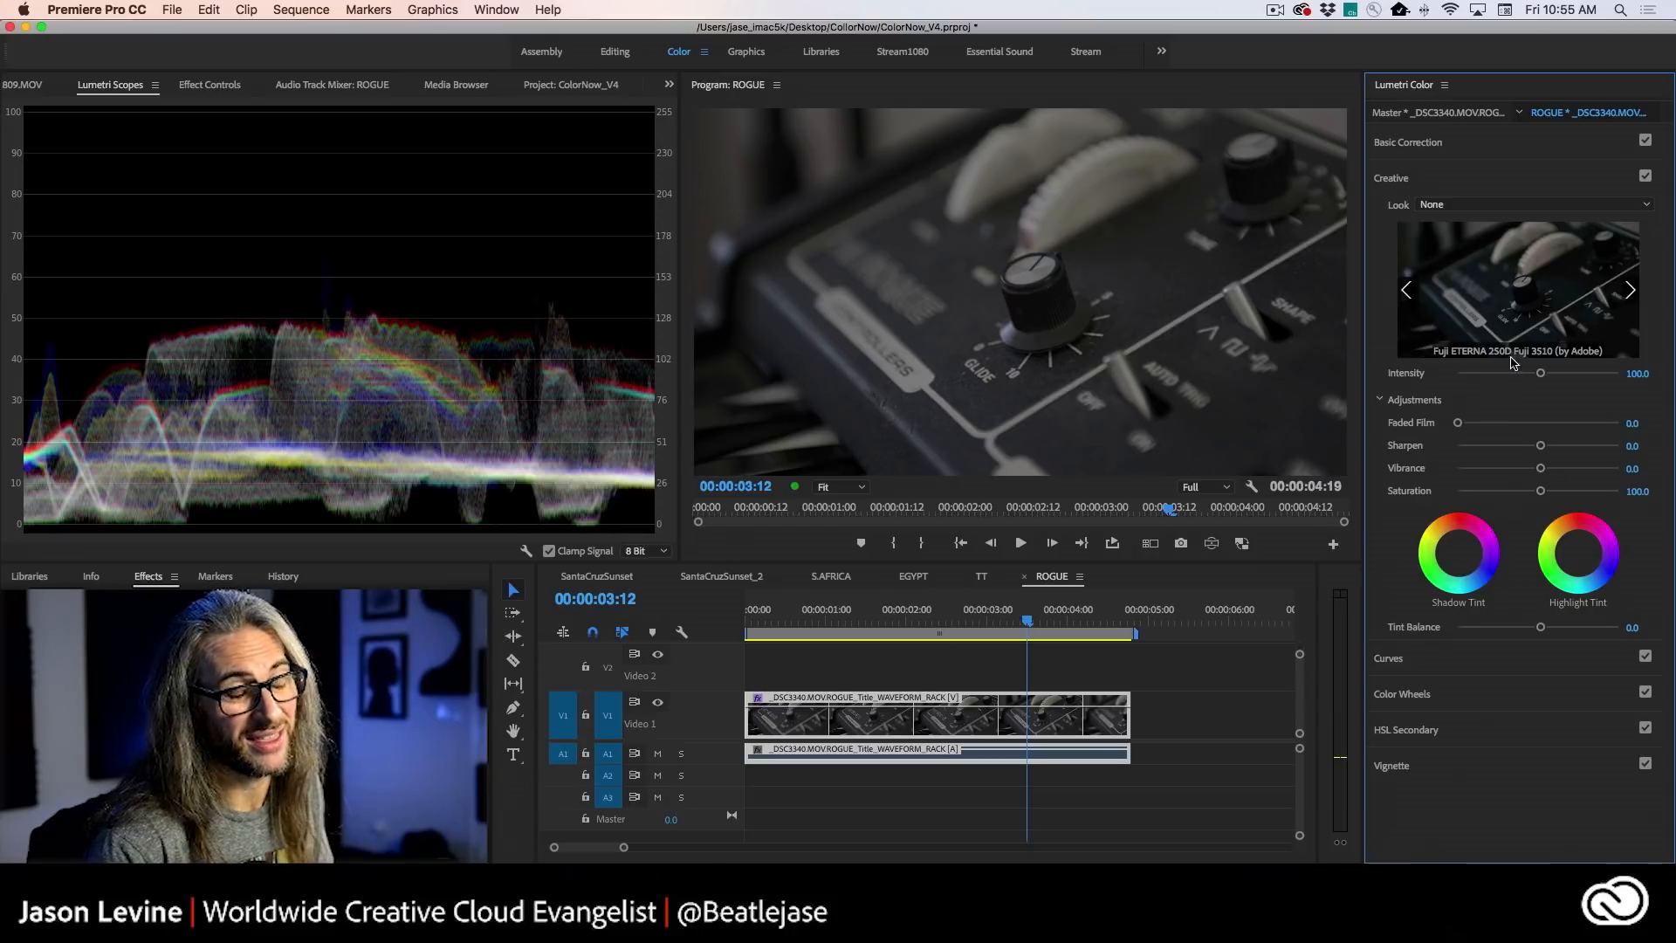
left_click(1563, 308)
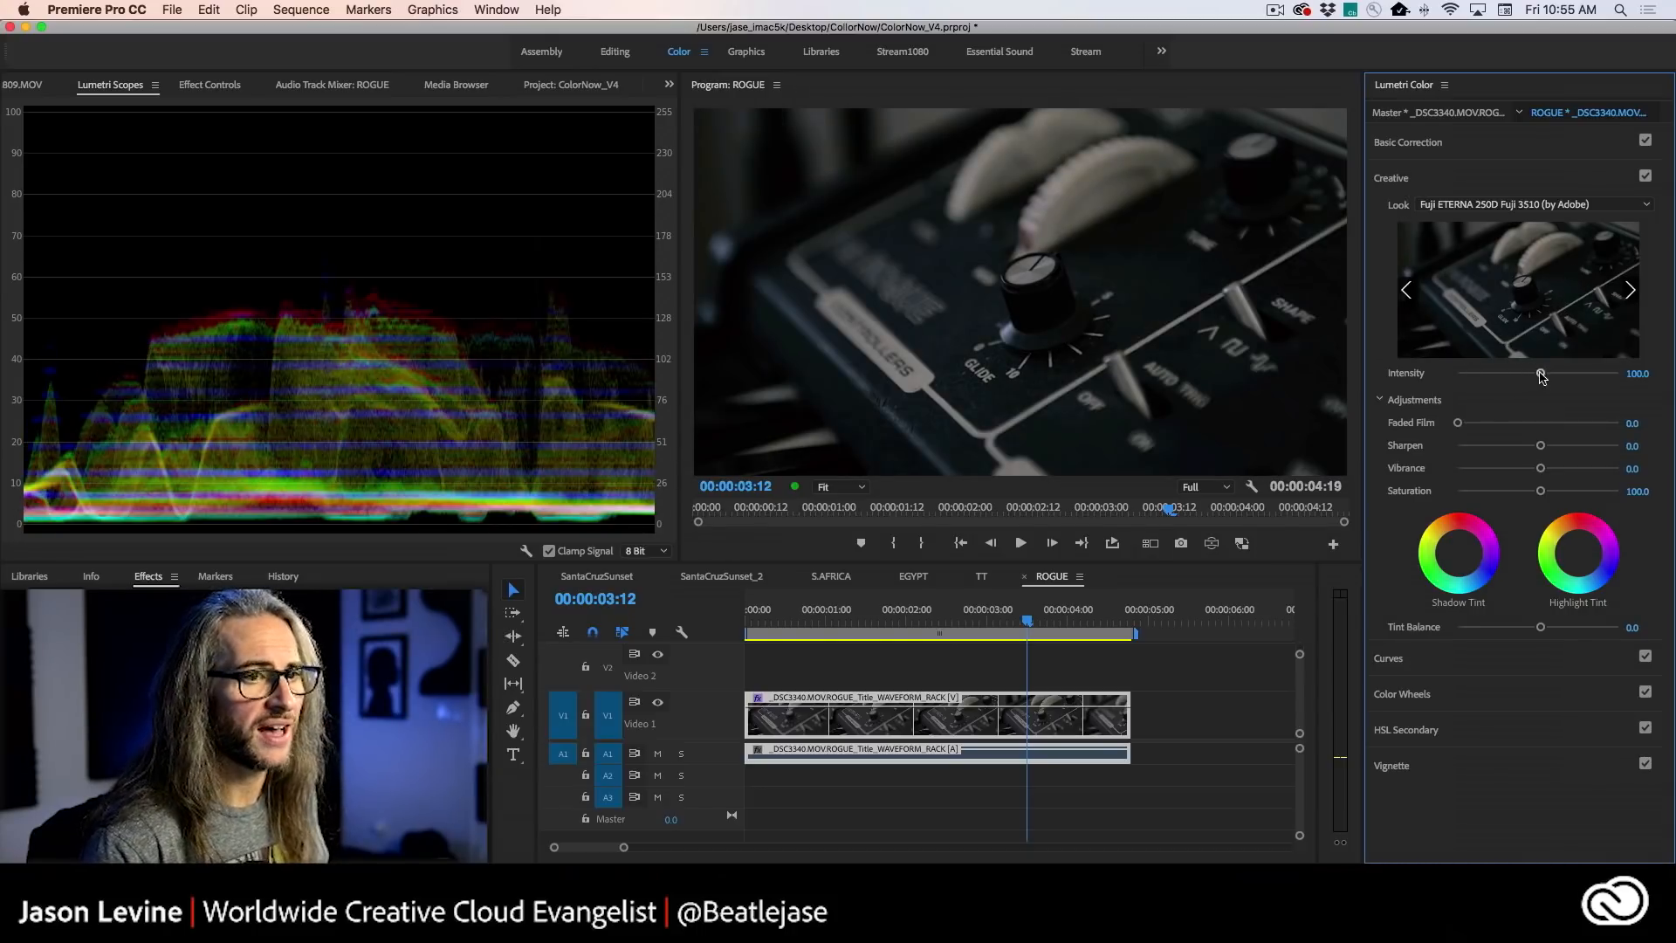
- Set the synth clip's Faded Film to 21.6, Vibrance to 21.1 and Temperature to -16.8
left_click_drag(1457, 423, 1491, 423)
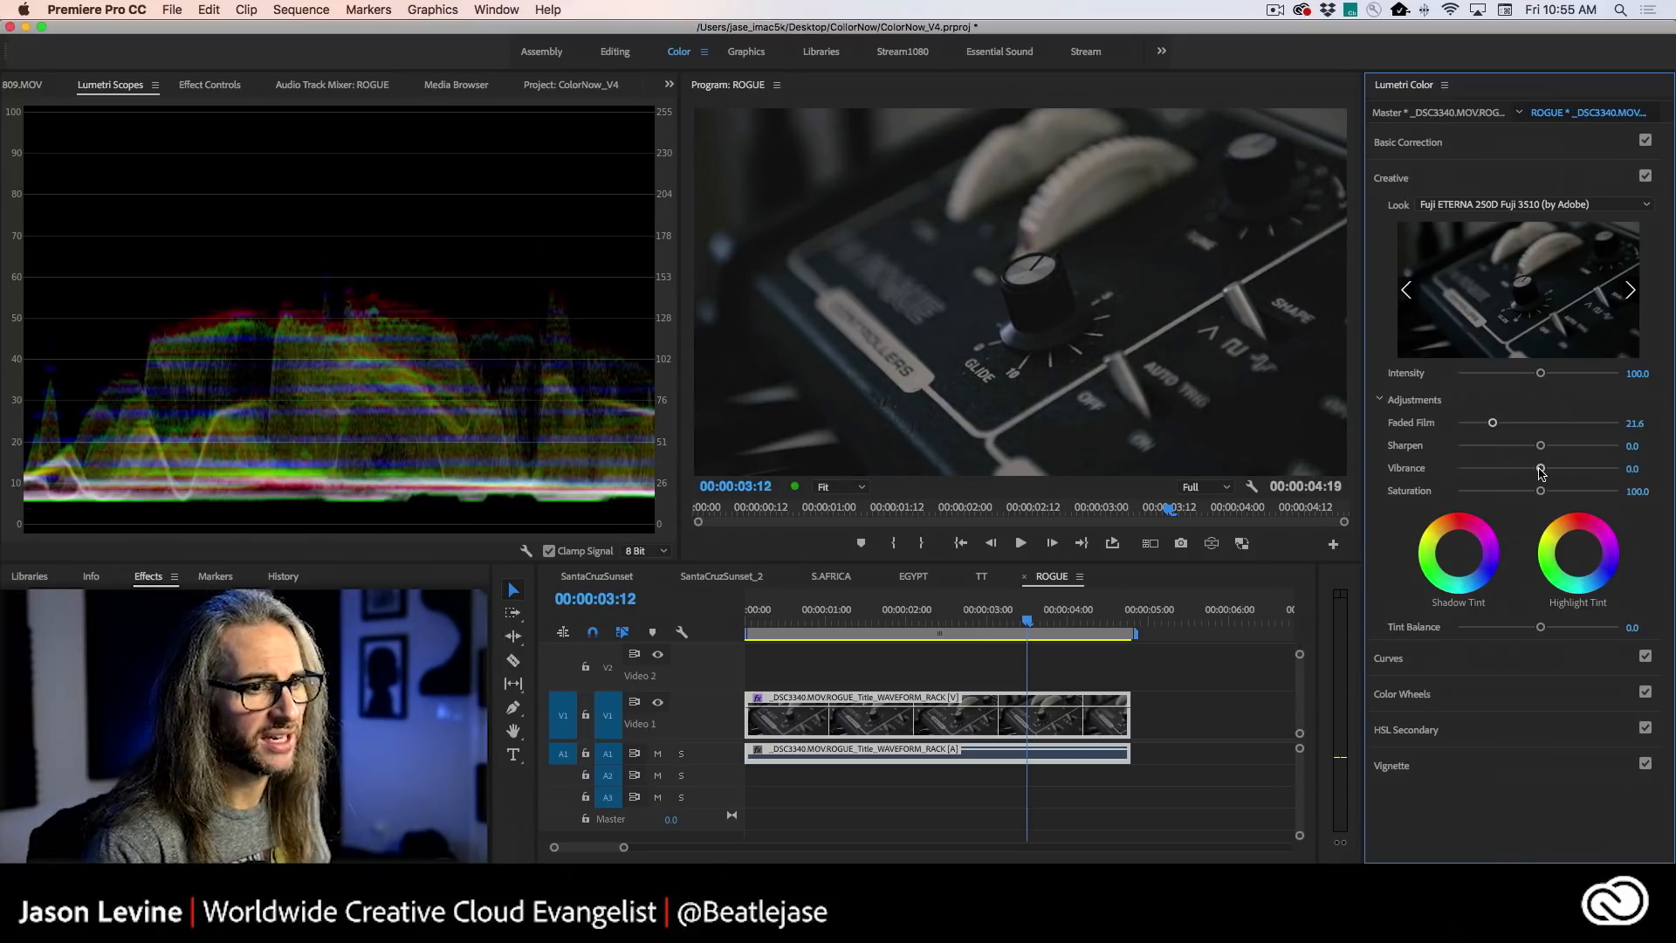
left_click(1497, 158)
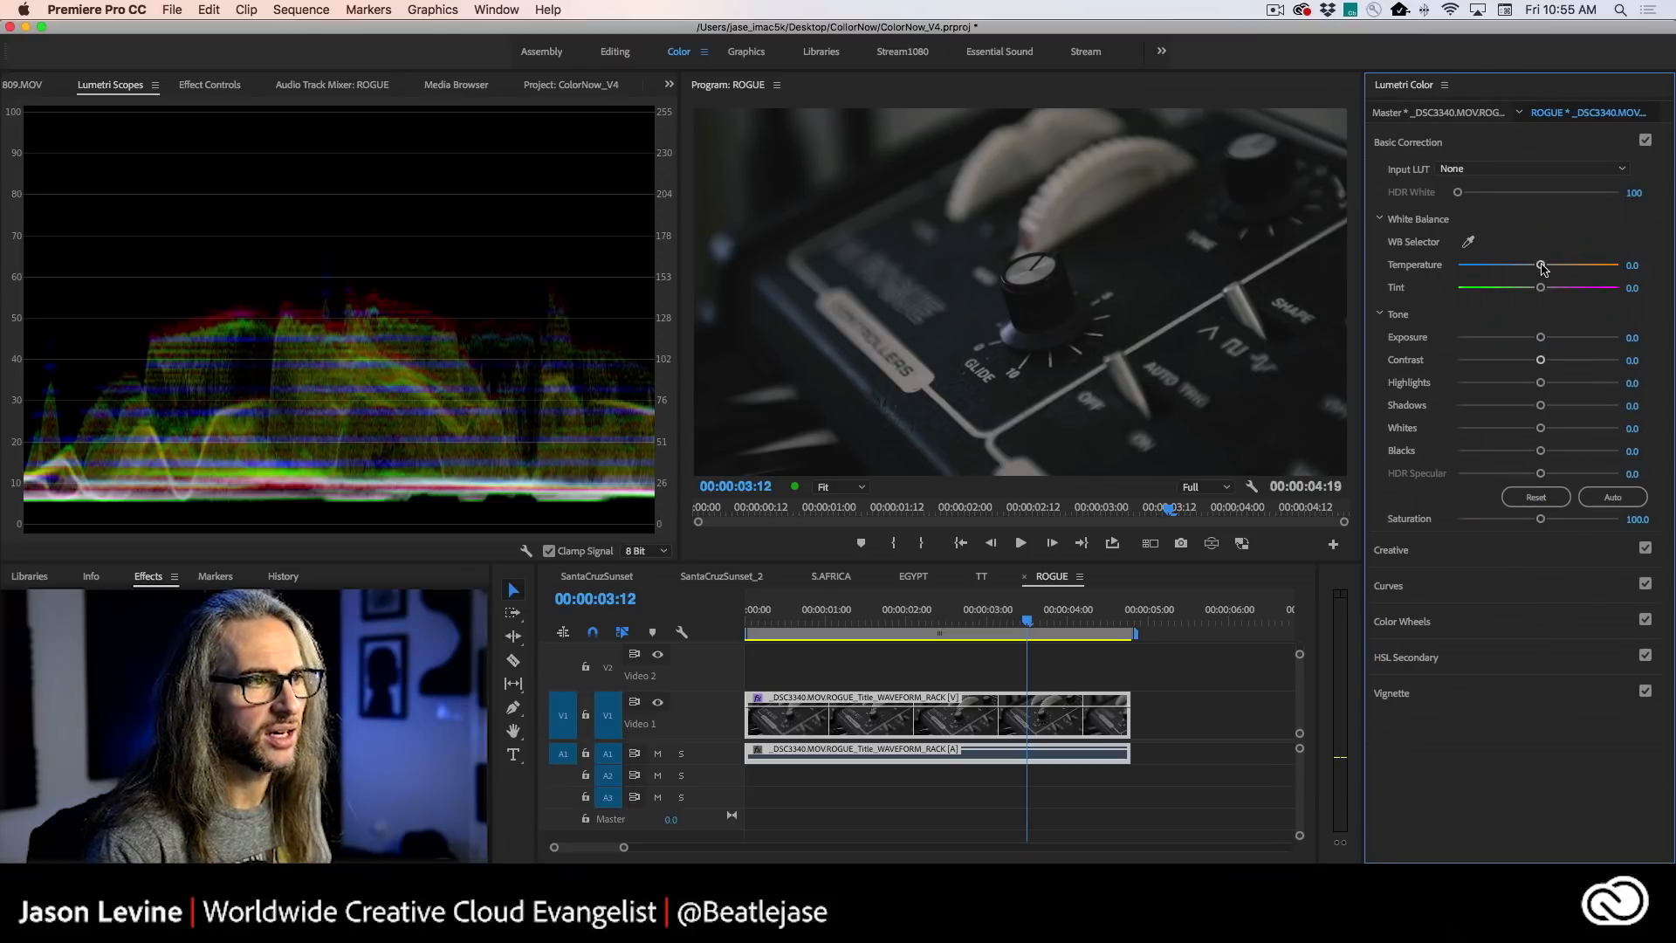
left_click_drag(1542, 267, 1524, 267)
- Play the synth clip from 00:00:00:15 in an enlarged Program monitor with loop playback enabled, and restore the workspace layout
left_click_drag(1027, 621, 796, 622)
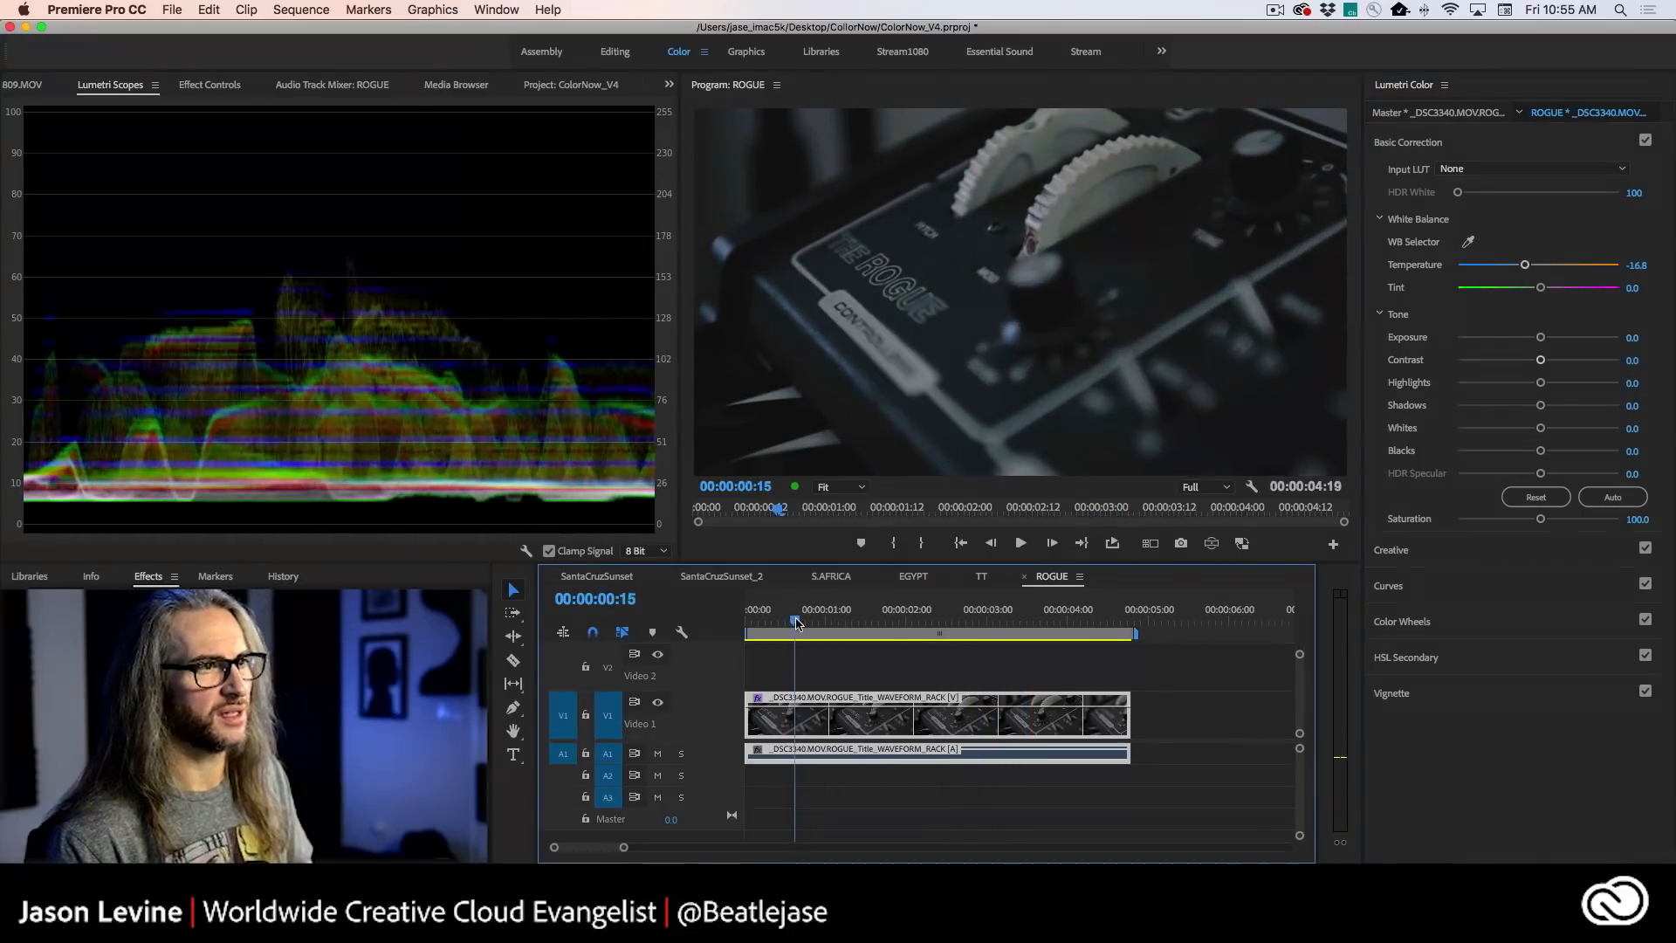
key("space")
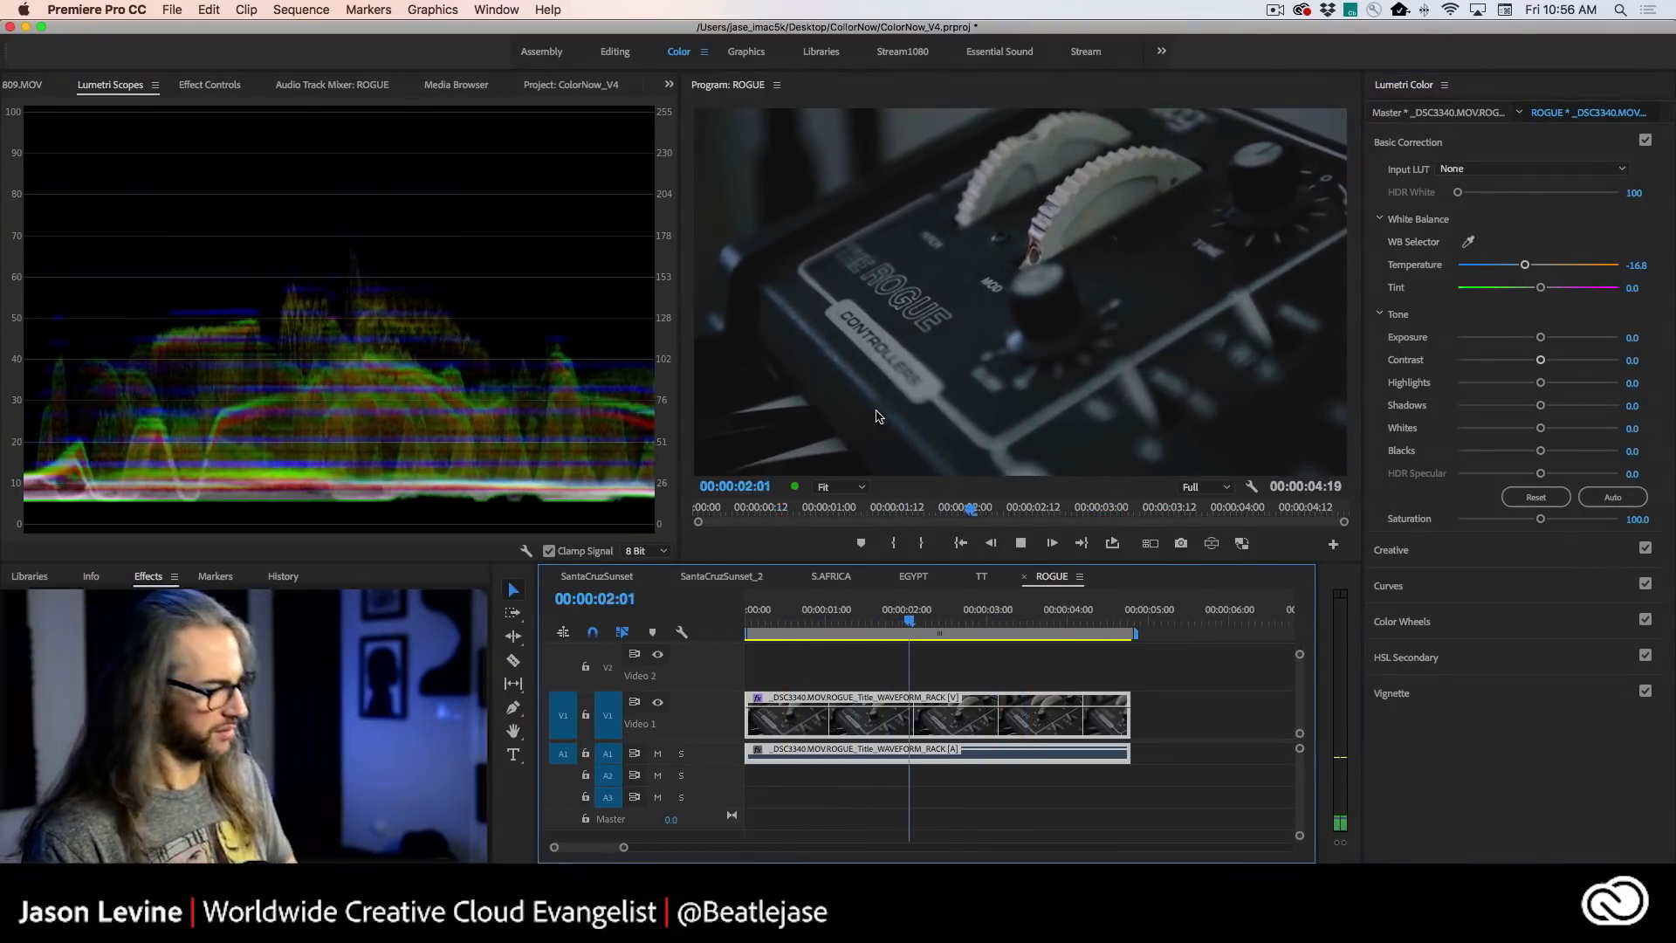
key("grave")
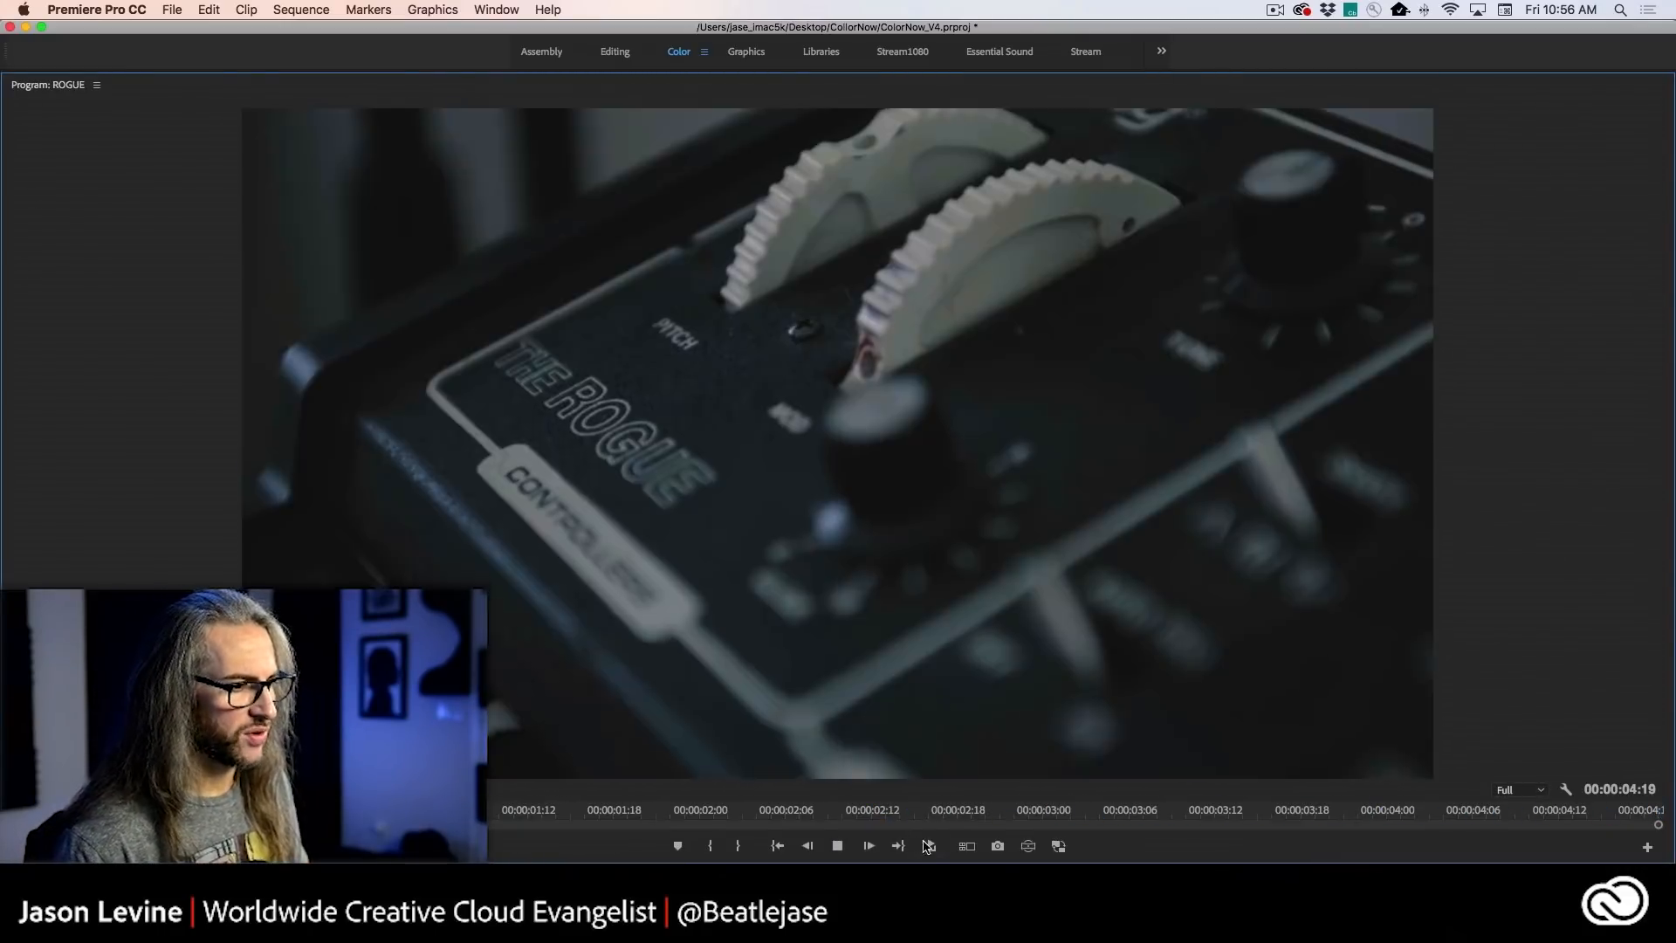
left_click(926, 845)
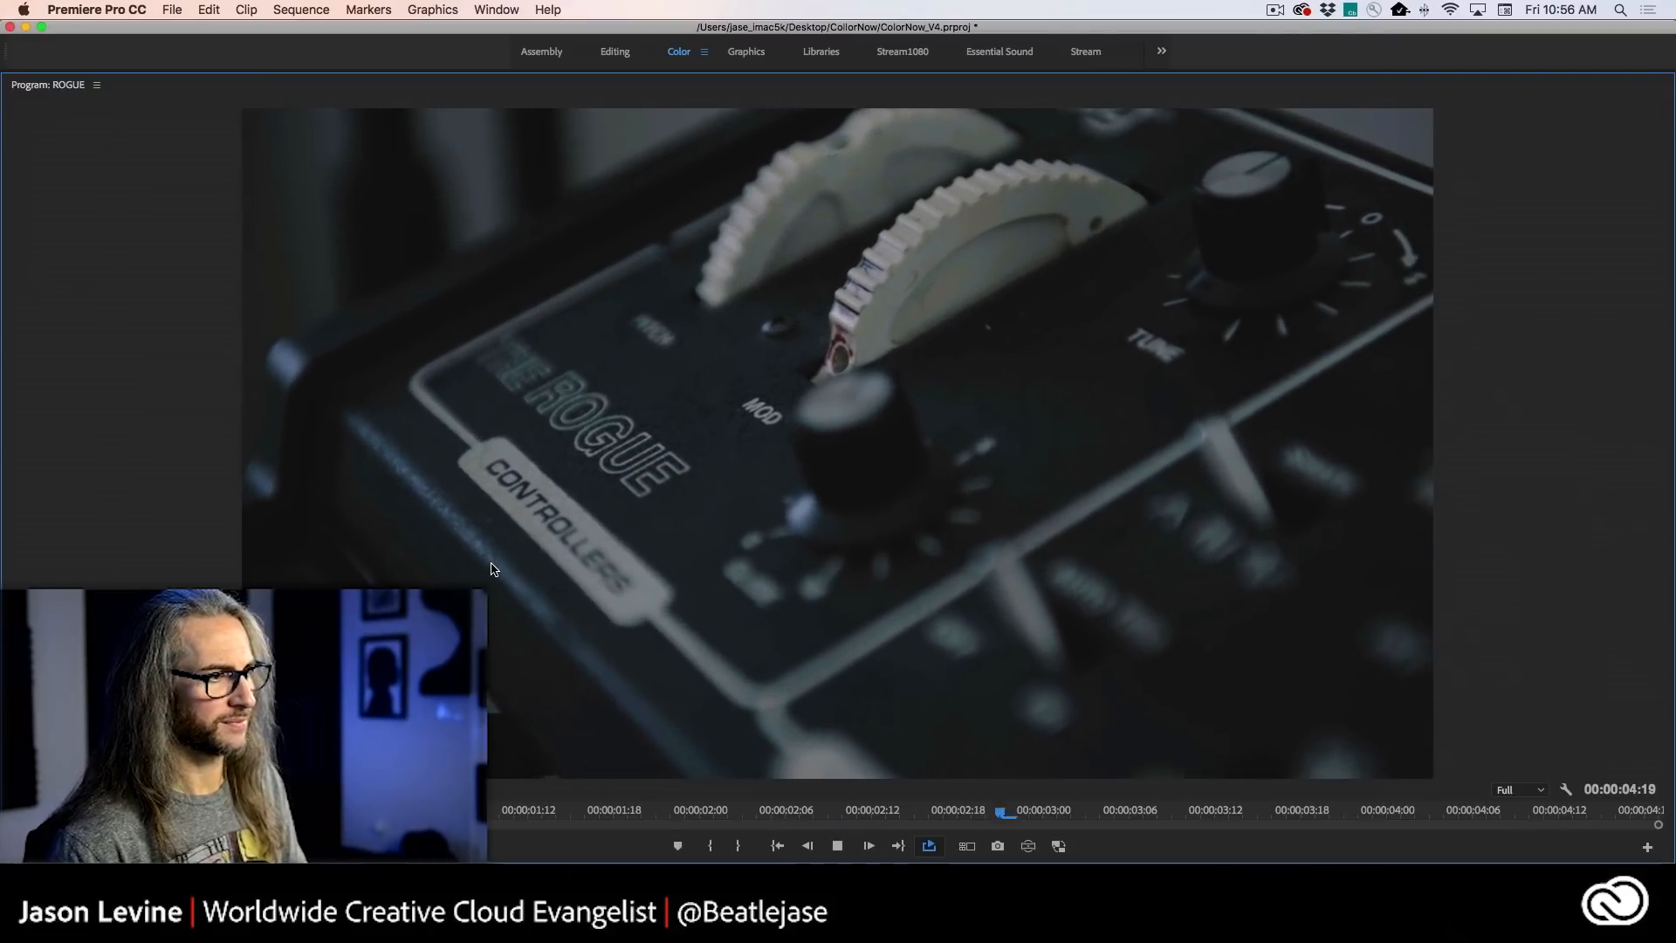
key("grave")
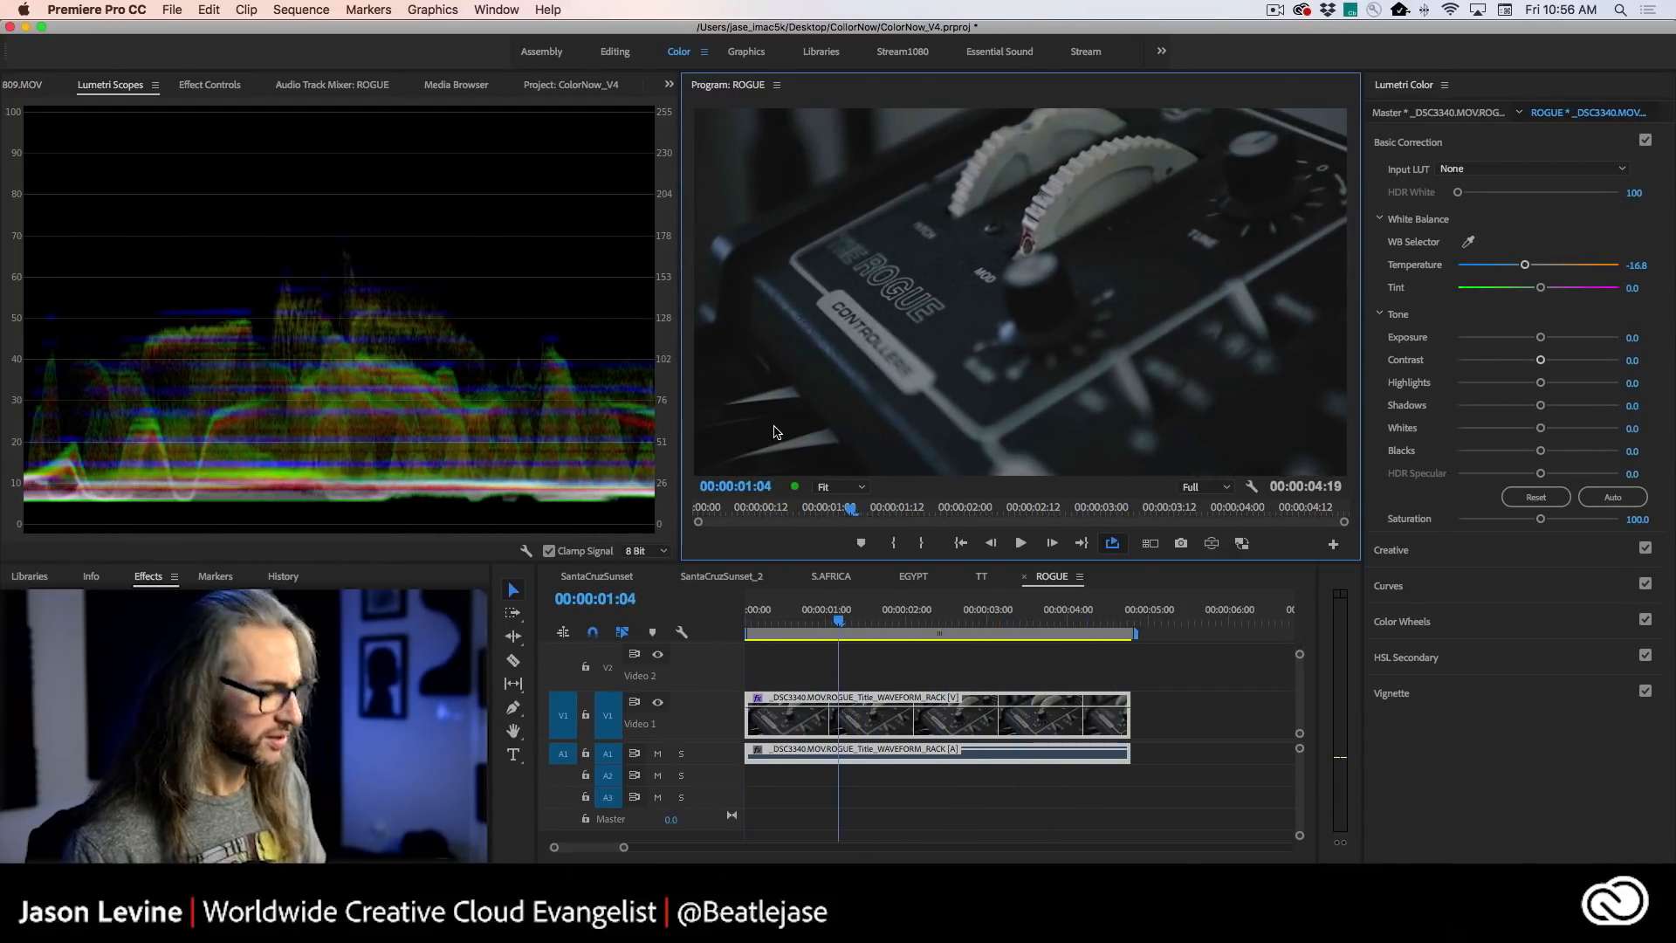
- Inspect the graded synth clip in the enlarged Program monitor, and play it again in the normal layout beside the scopes
key("grave")
key("grave")
key("grave")
key("grave")
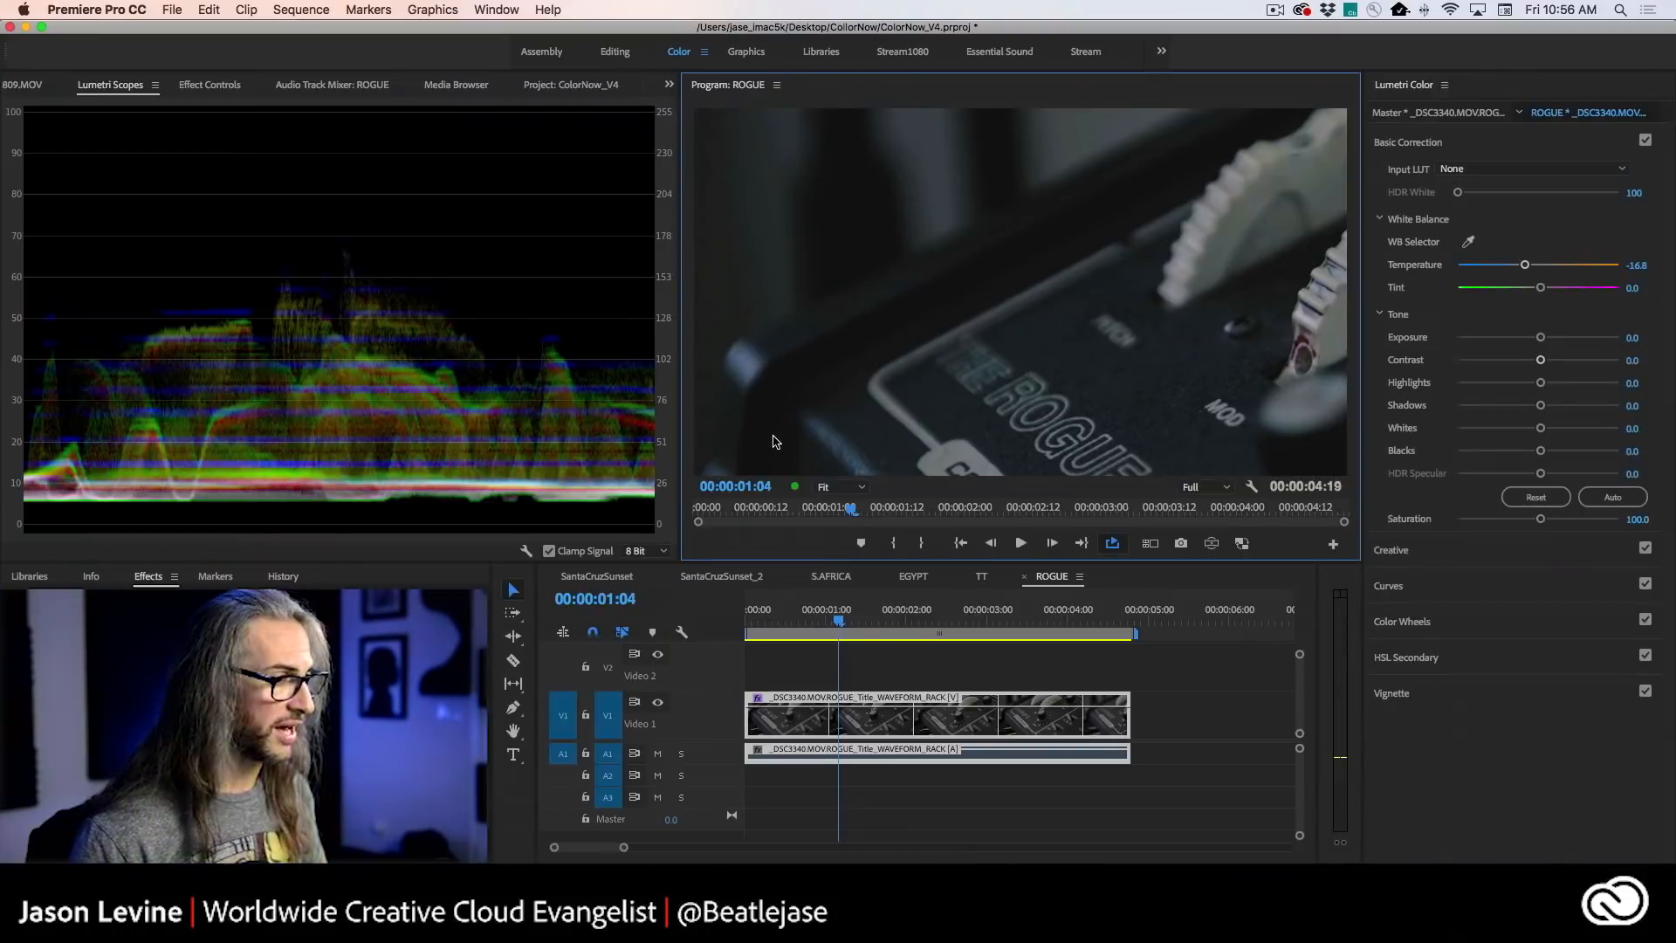
key("grave")
key("space")
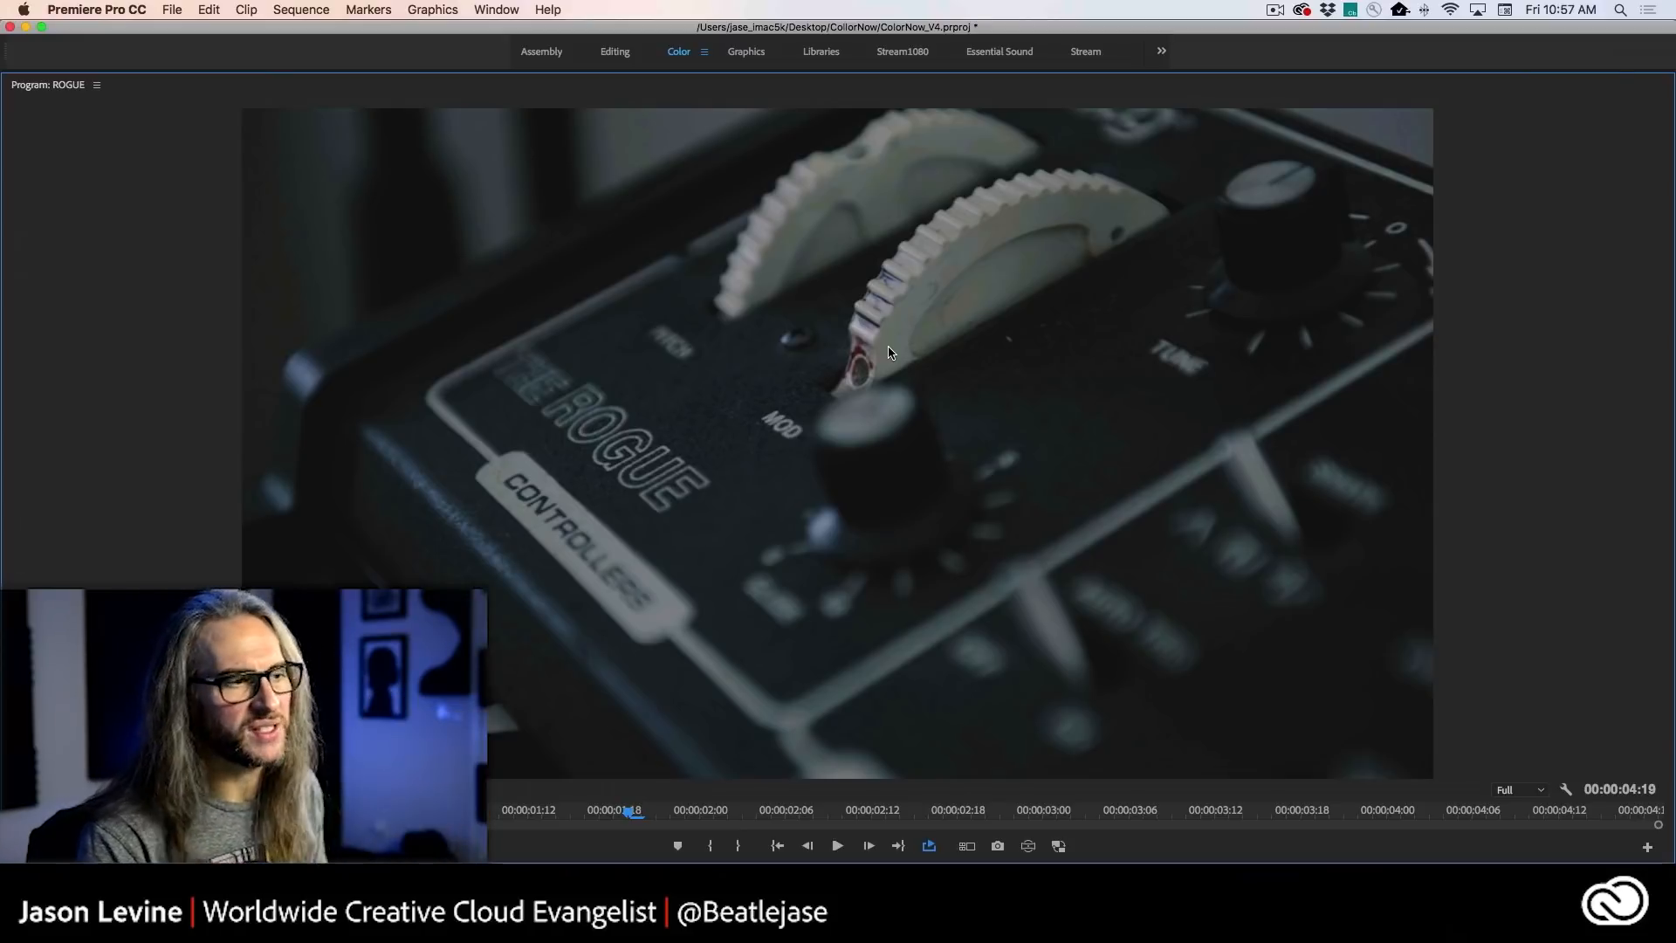
key("grave")
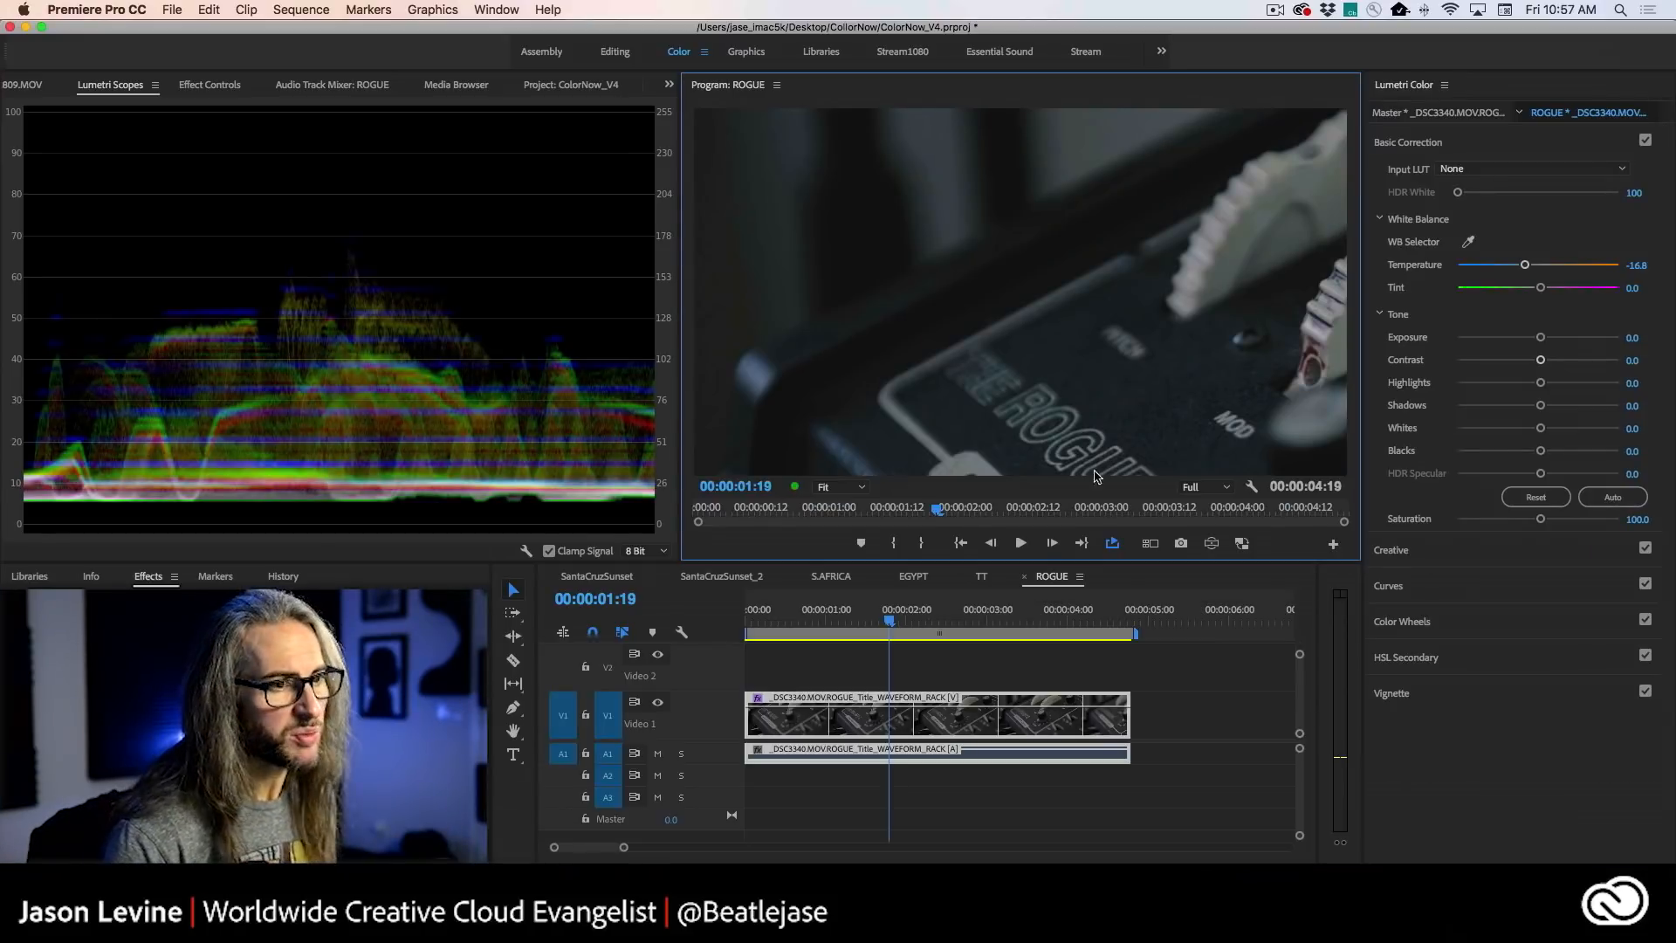
key("space")
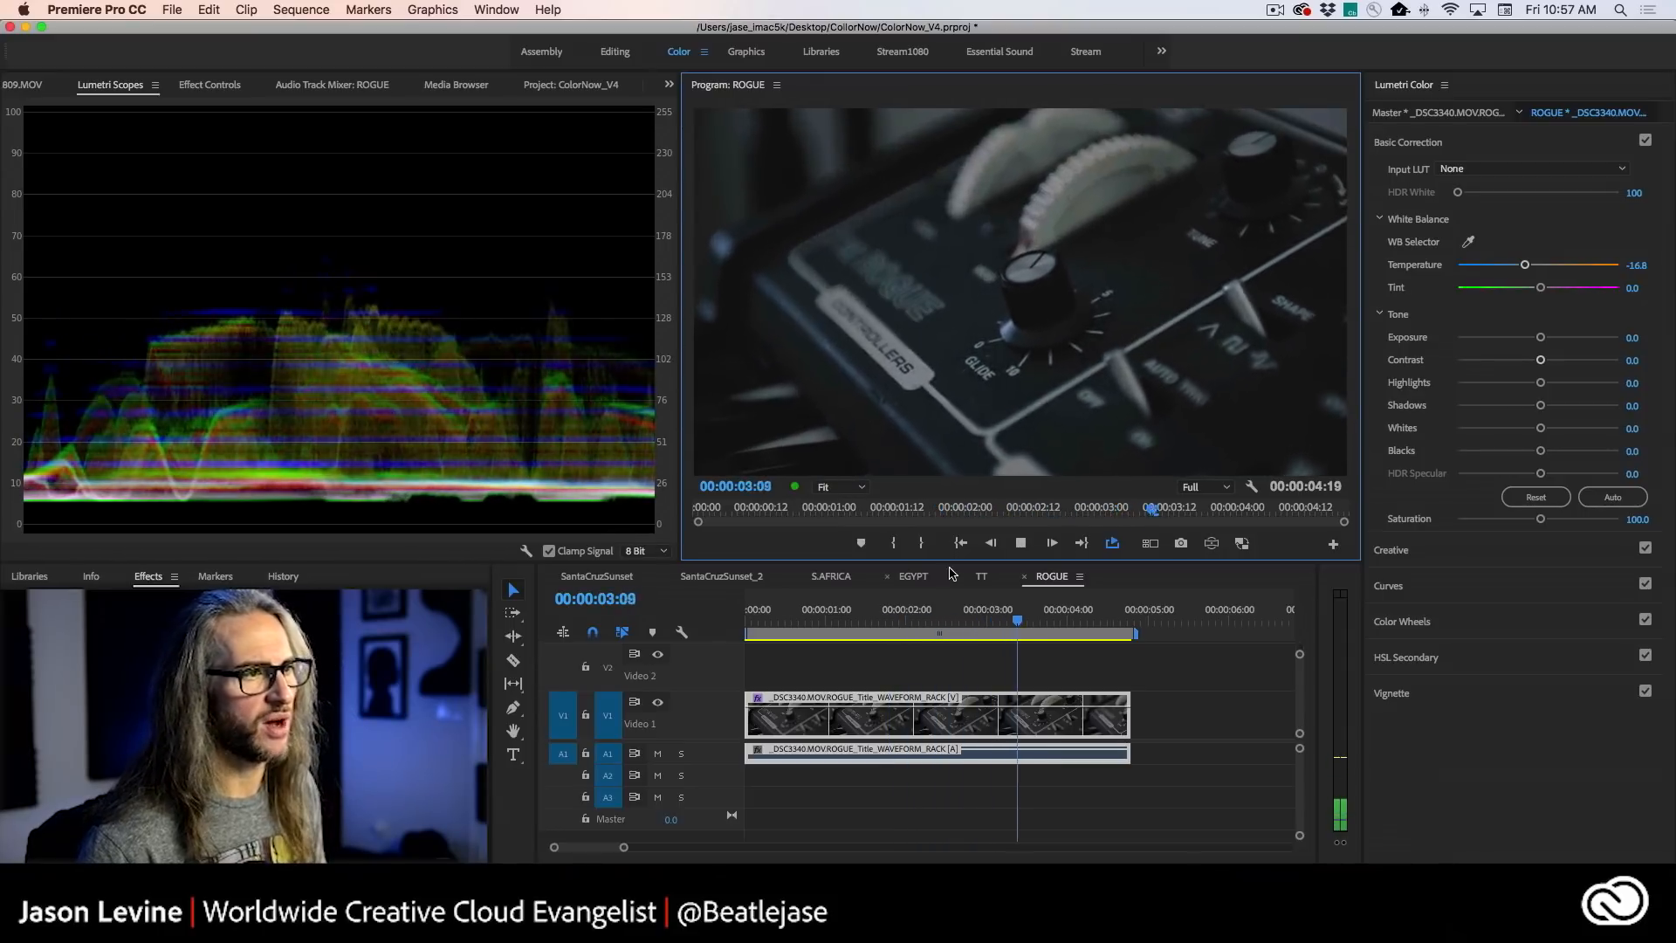
- Stop the synth clip at 00:00:04:10 and shape its master RGB curve with raised highlights and slightly lifted shadows
key("space")
key("space")
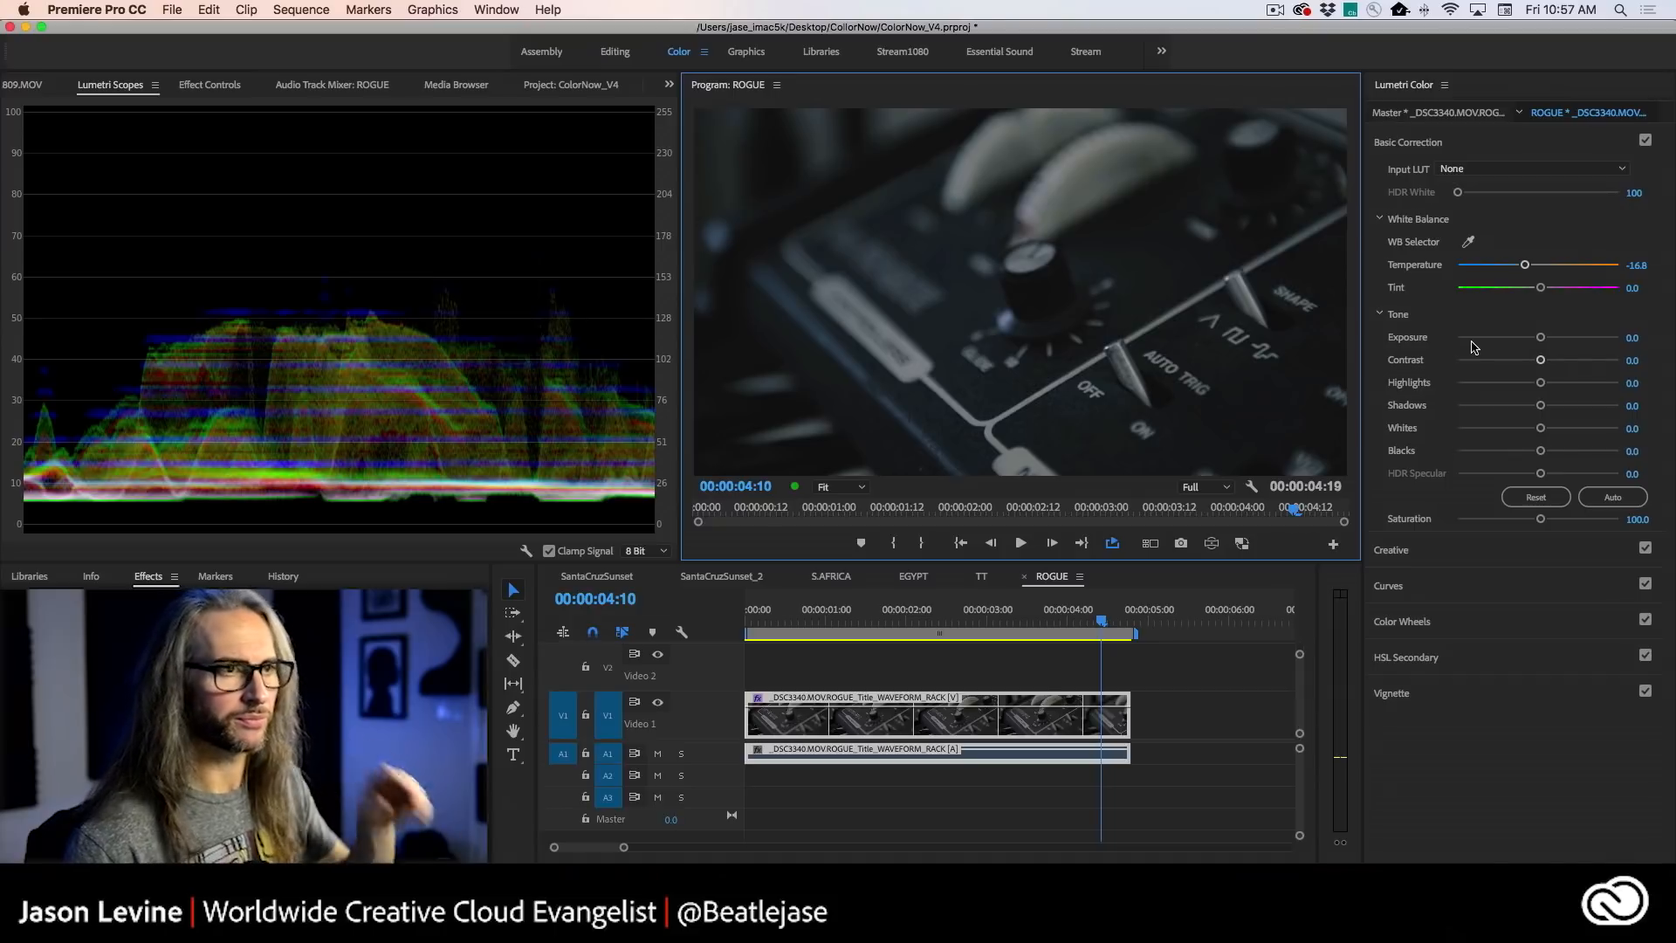
left_click(1492, 584)
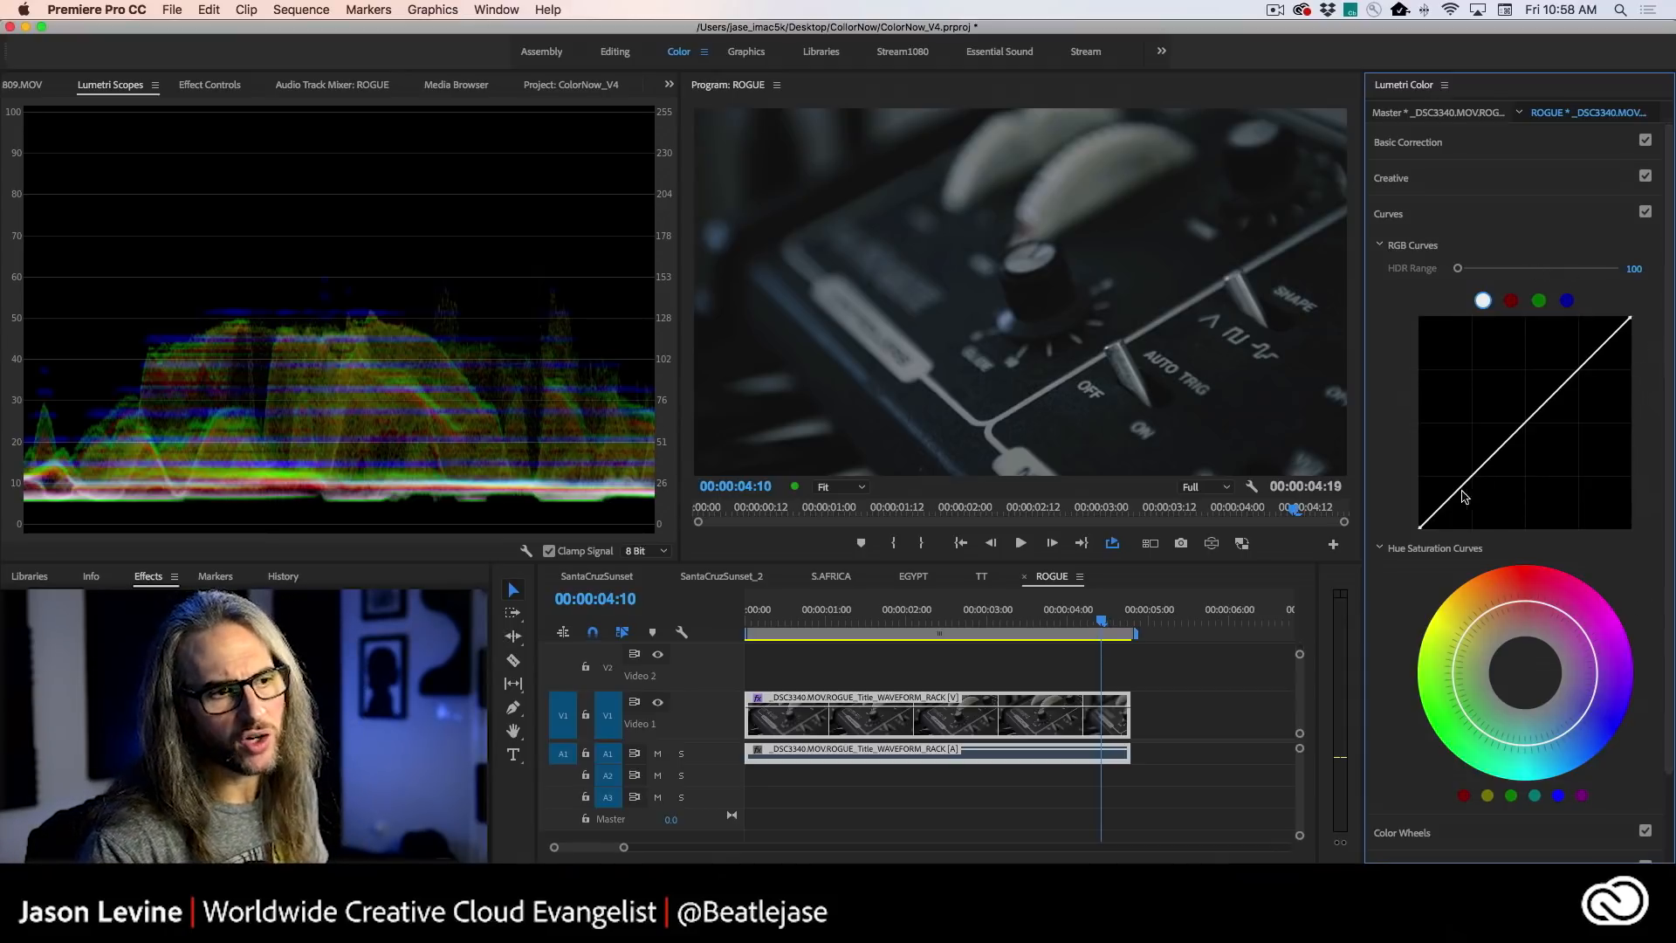
left_click_drag(1454, 505, 1456, 503)
mouse_move(1591, 370)
left_mouse_down()
mouse_move(1568, 347)
mouse_move(1581, 341)
left_mouse_up()
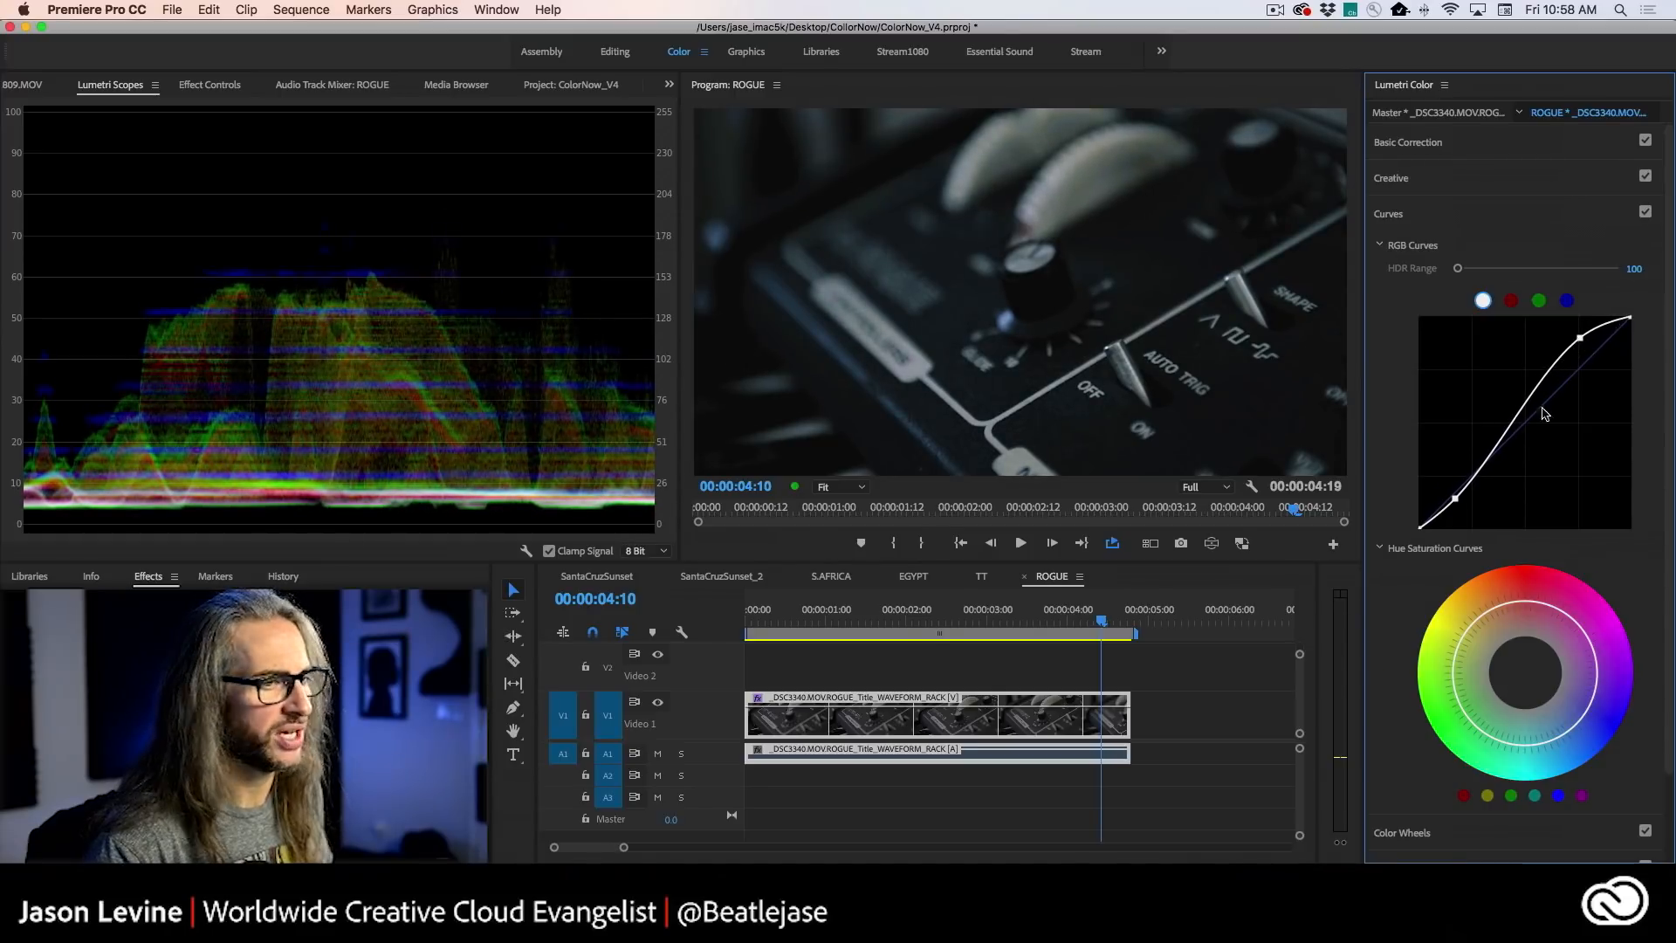
mouse_move(1460, 504)
left_mouse_down()
mouse_move(1479, 513)
mouse_move(1449, 490)
left_mouse_up()
- Review the individual red, green and blue channel curves of the synth clip
left_click(1511, 301)
left_click(1539, 300)
left_click(1566, 301)
left_click(1539, 300)
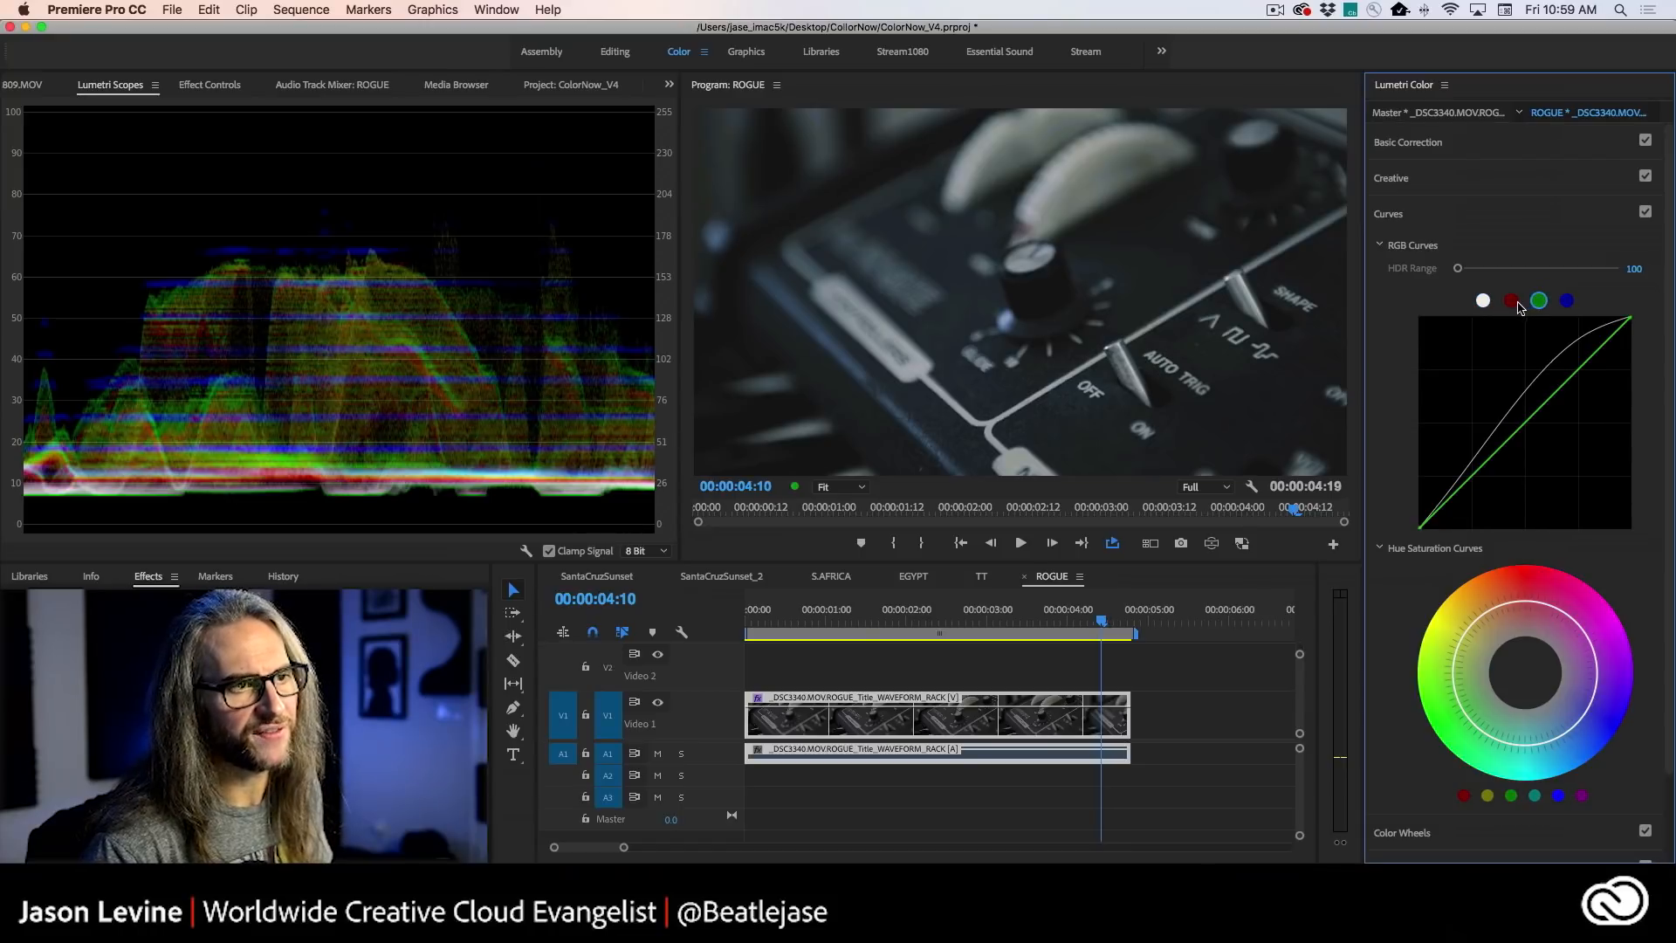
left_click(1511, 300)
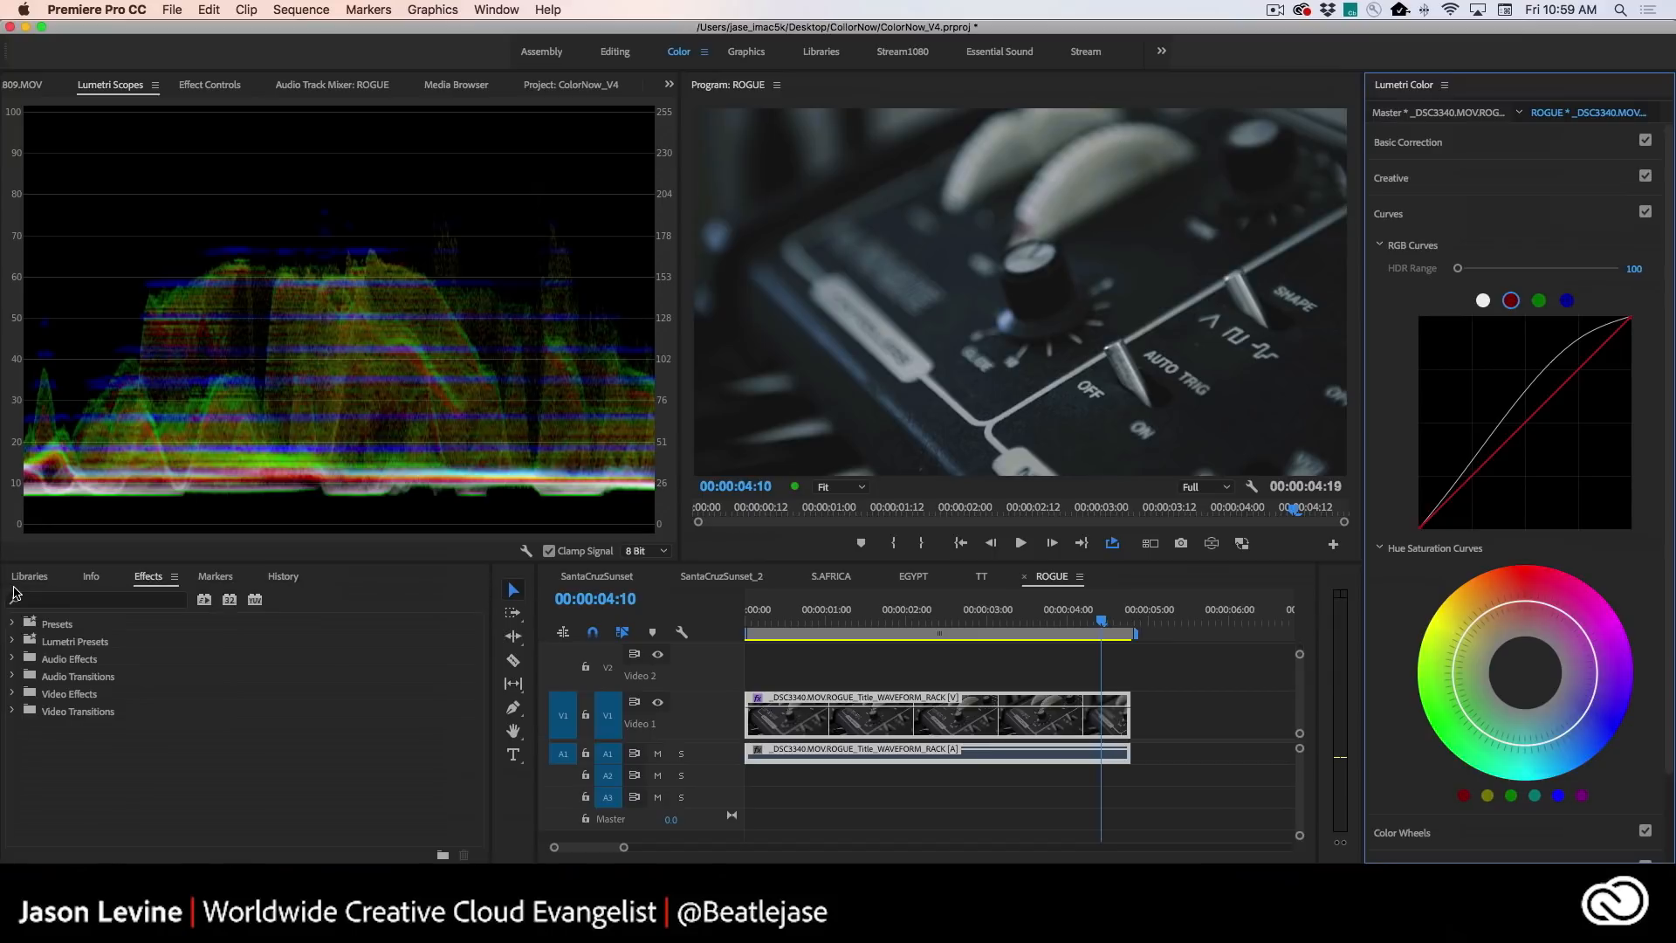
- Filter the effects list to 32-bit Color effects and examine the Color Correction and Obsolete categories
left_click(88, 601)
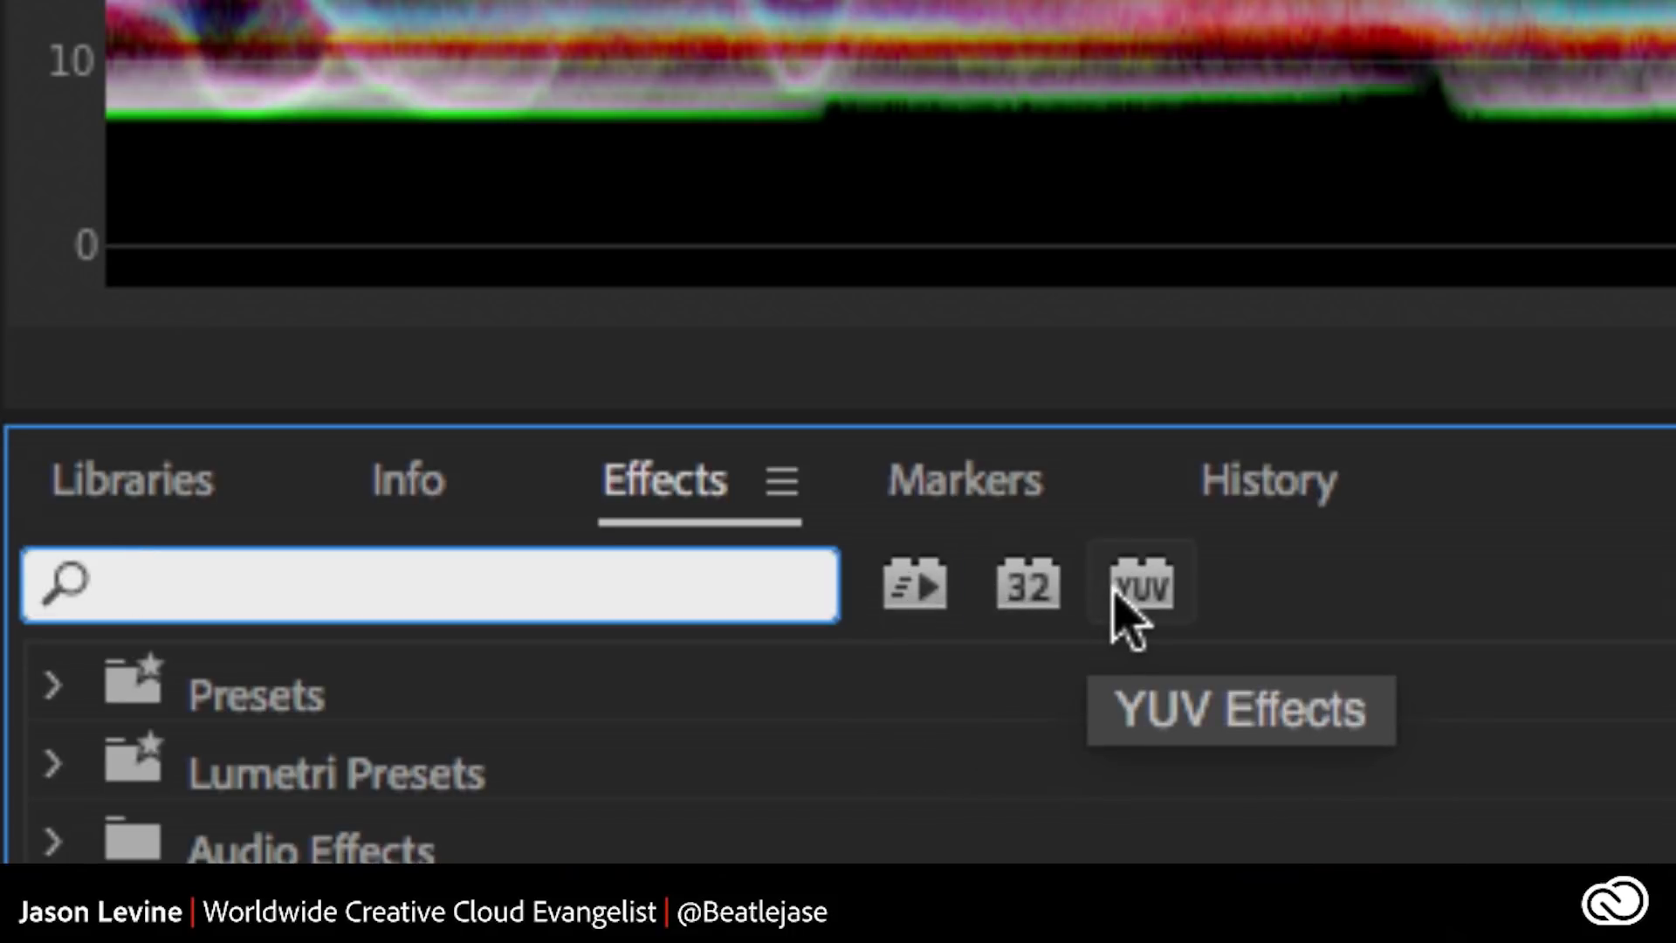
left_click(1038, 590)
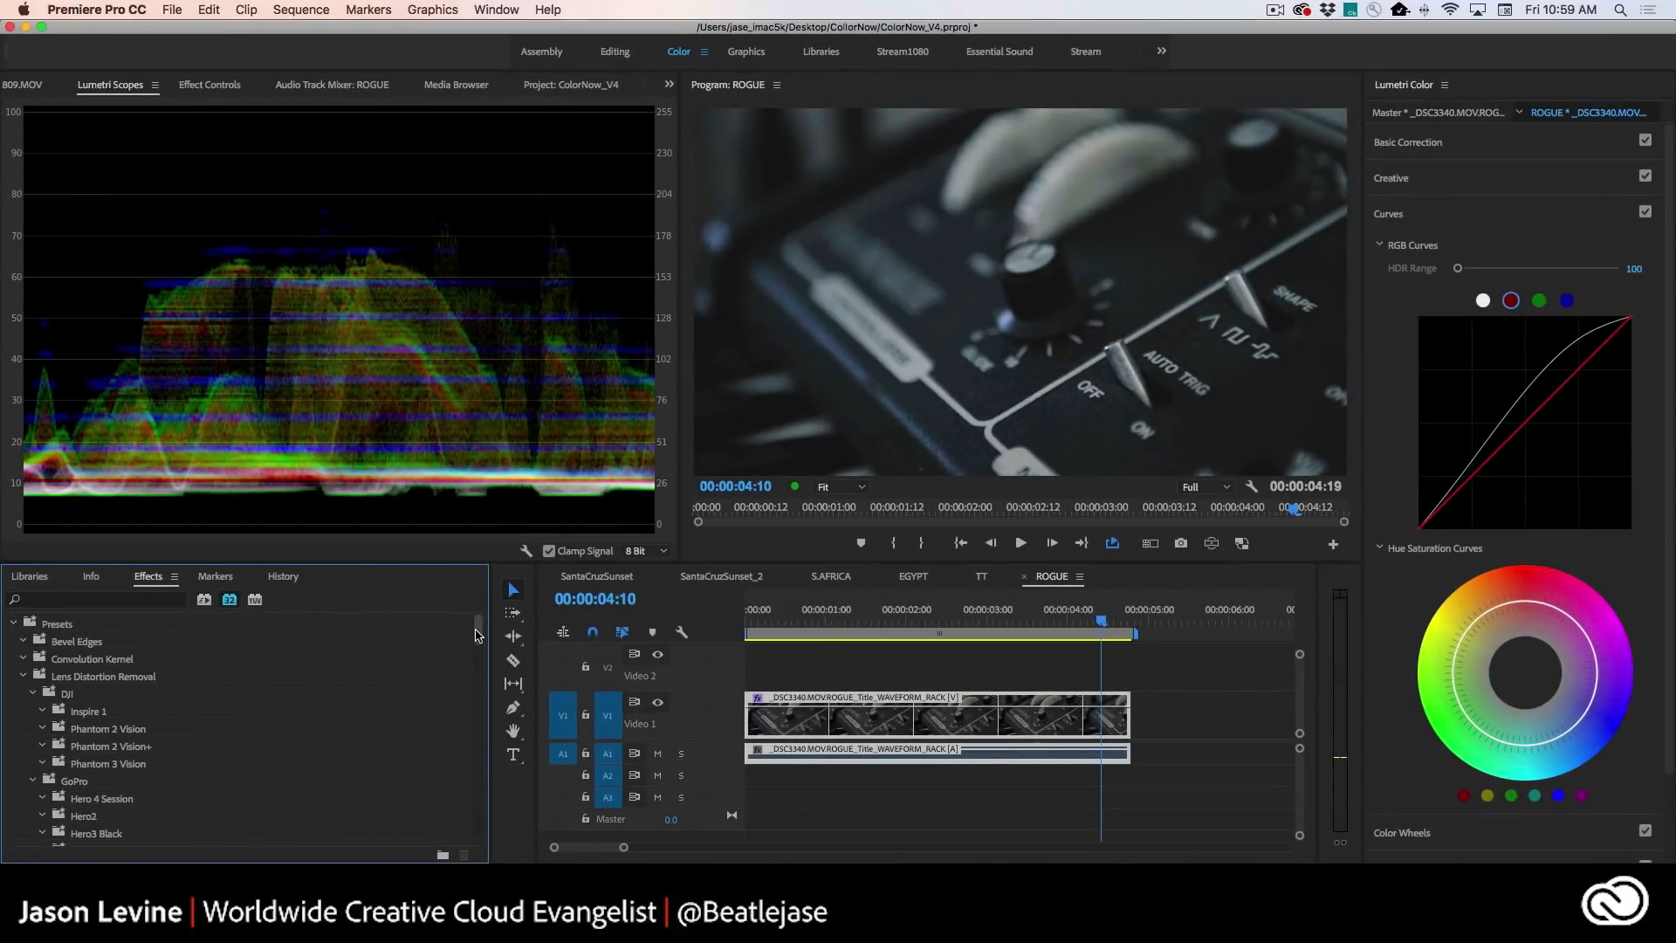
left_click_drag(476, 634, 485, 748)
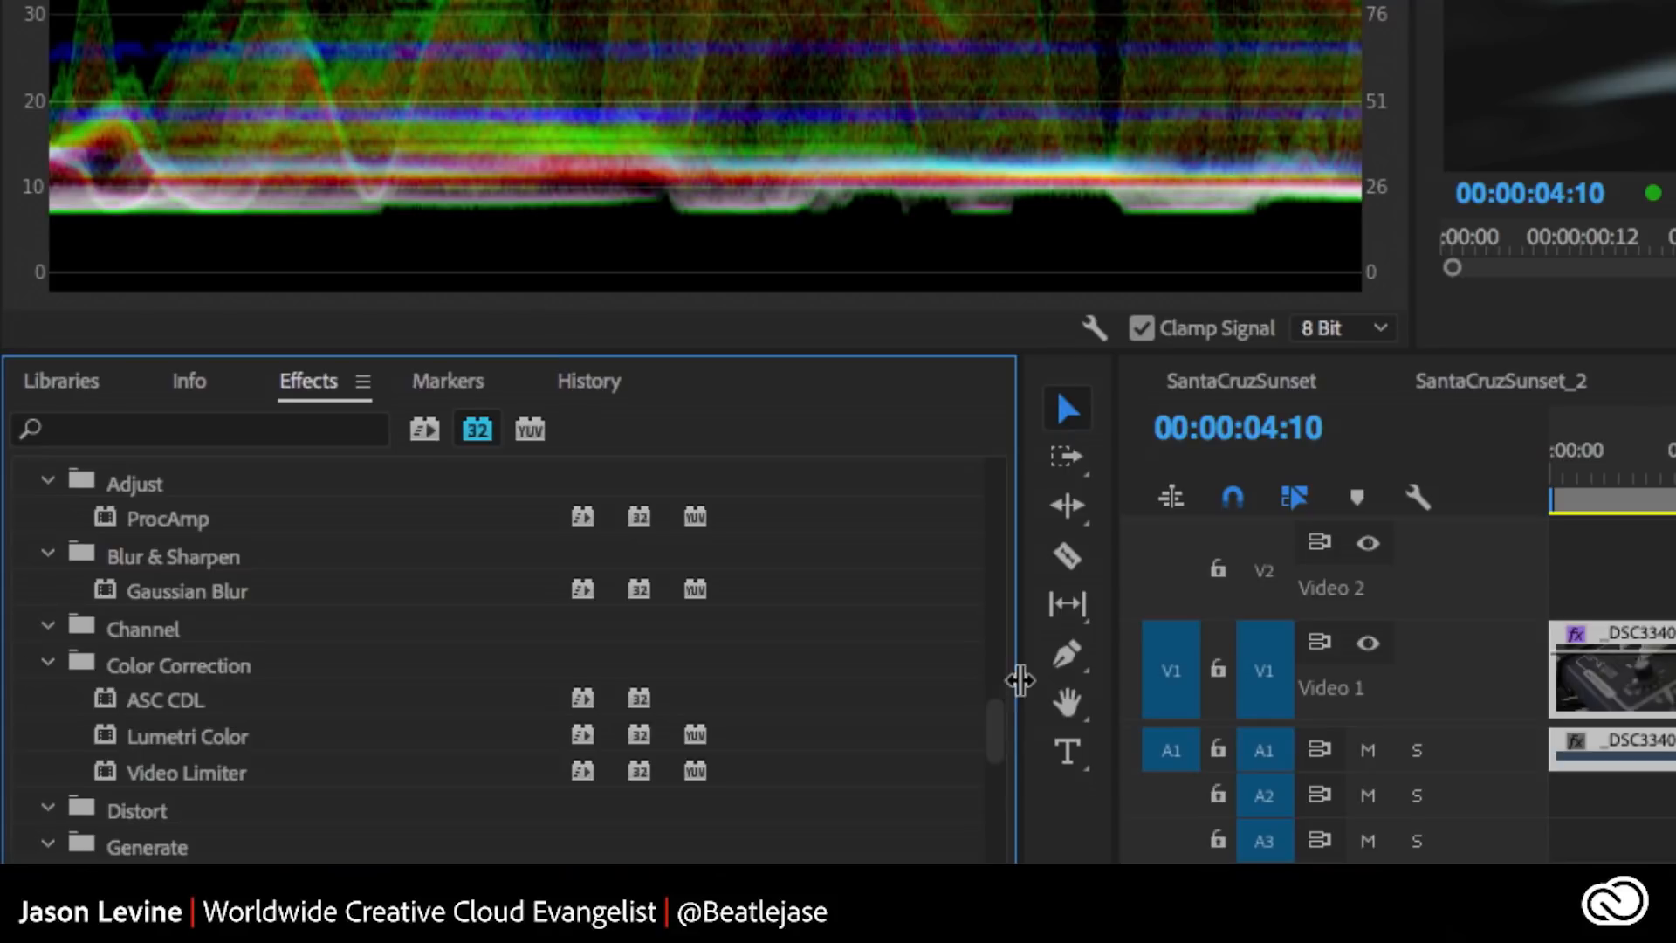
left_click_drag(999, 722, 990, 779)
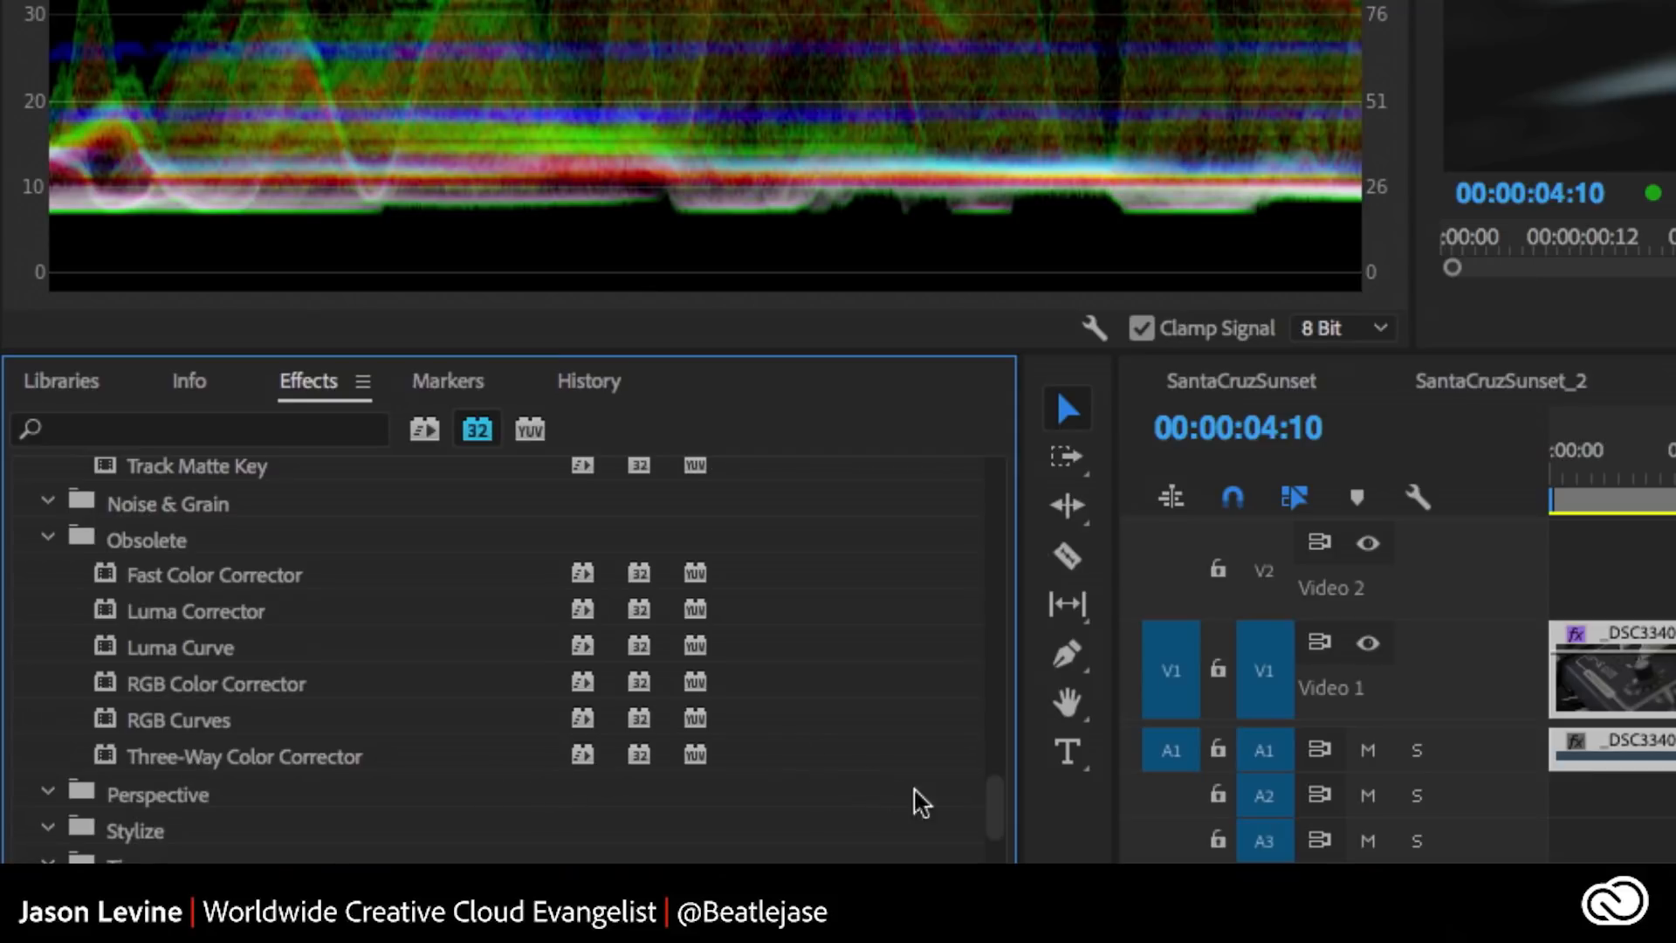
left_click_drag(992, 800, 1031, 723)
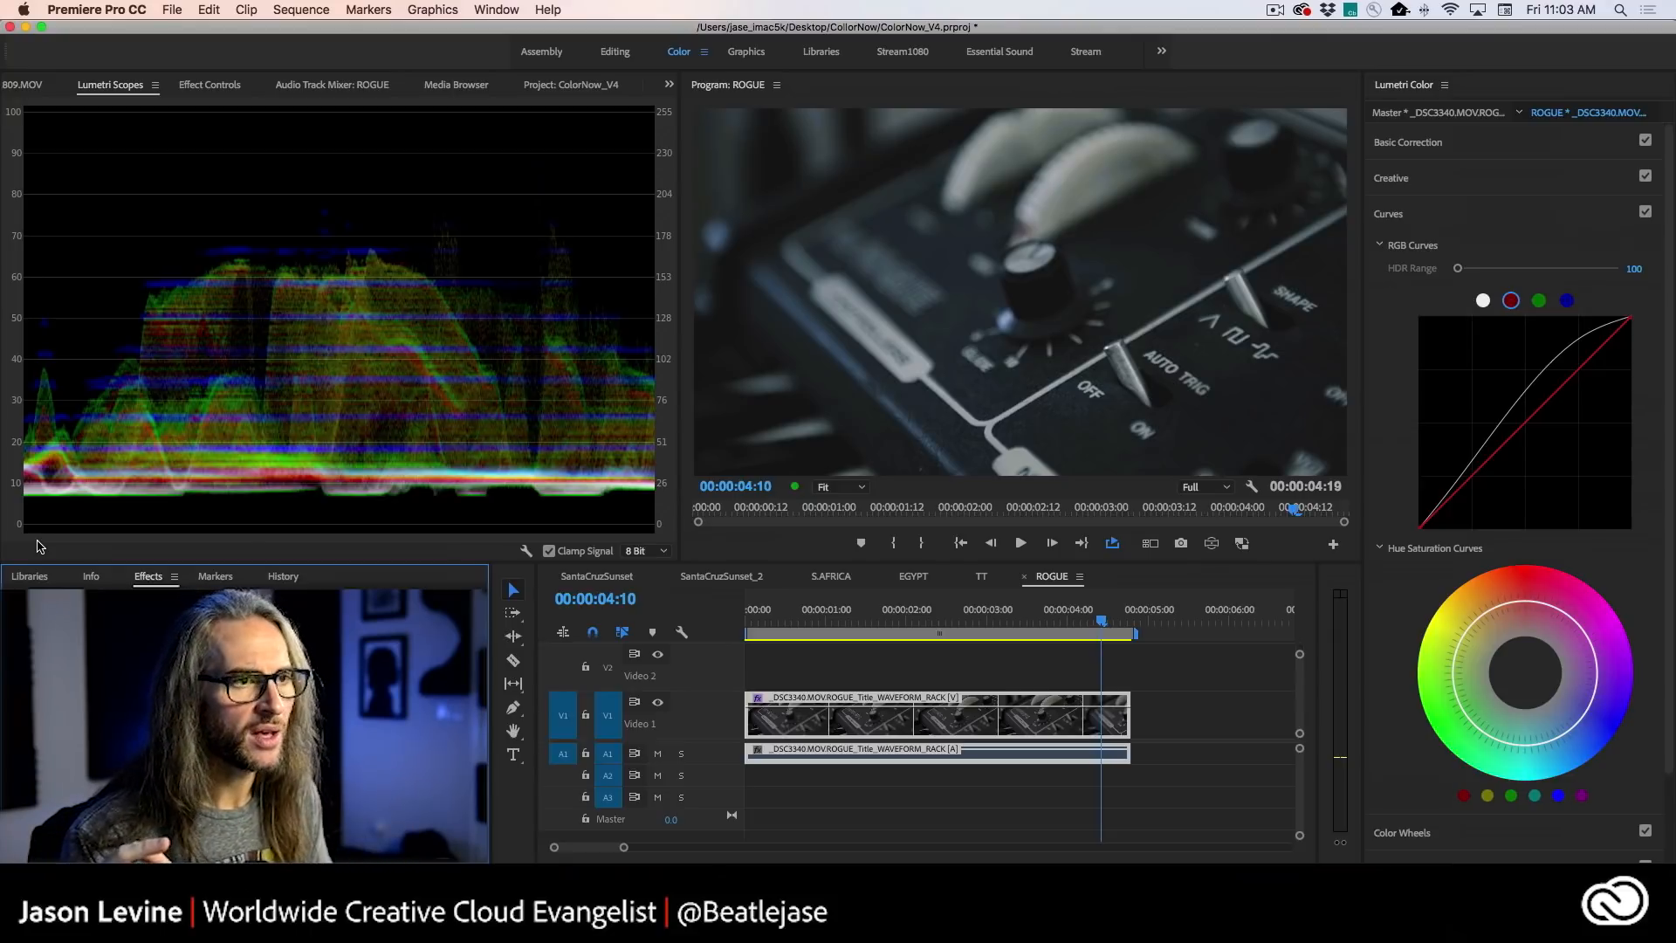
- Review the synth clip's Basic Correction and Creative settings, and compare the image with the Creative adjustments off and on
left_click(1424, 150)
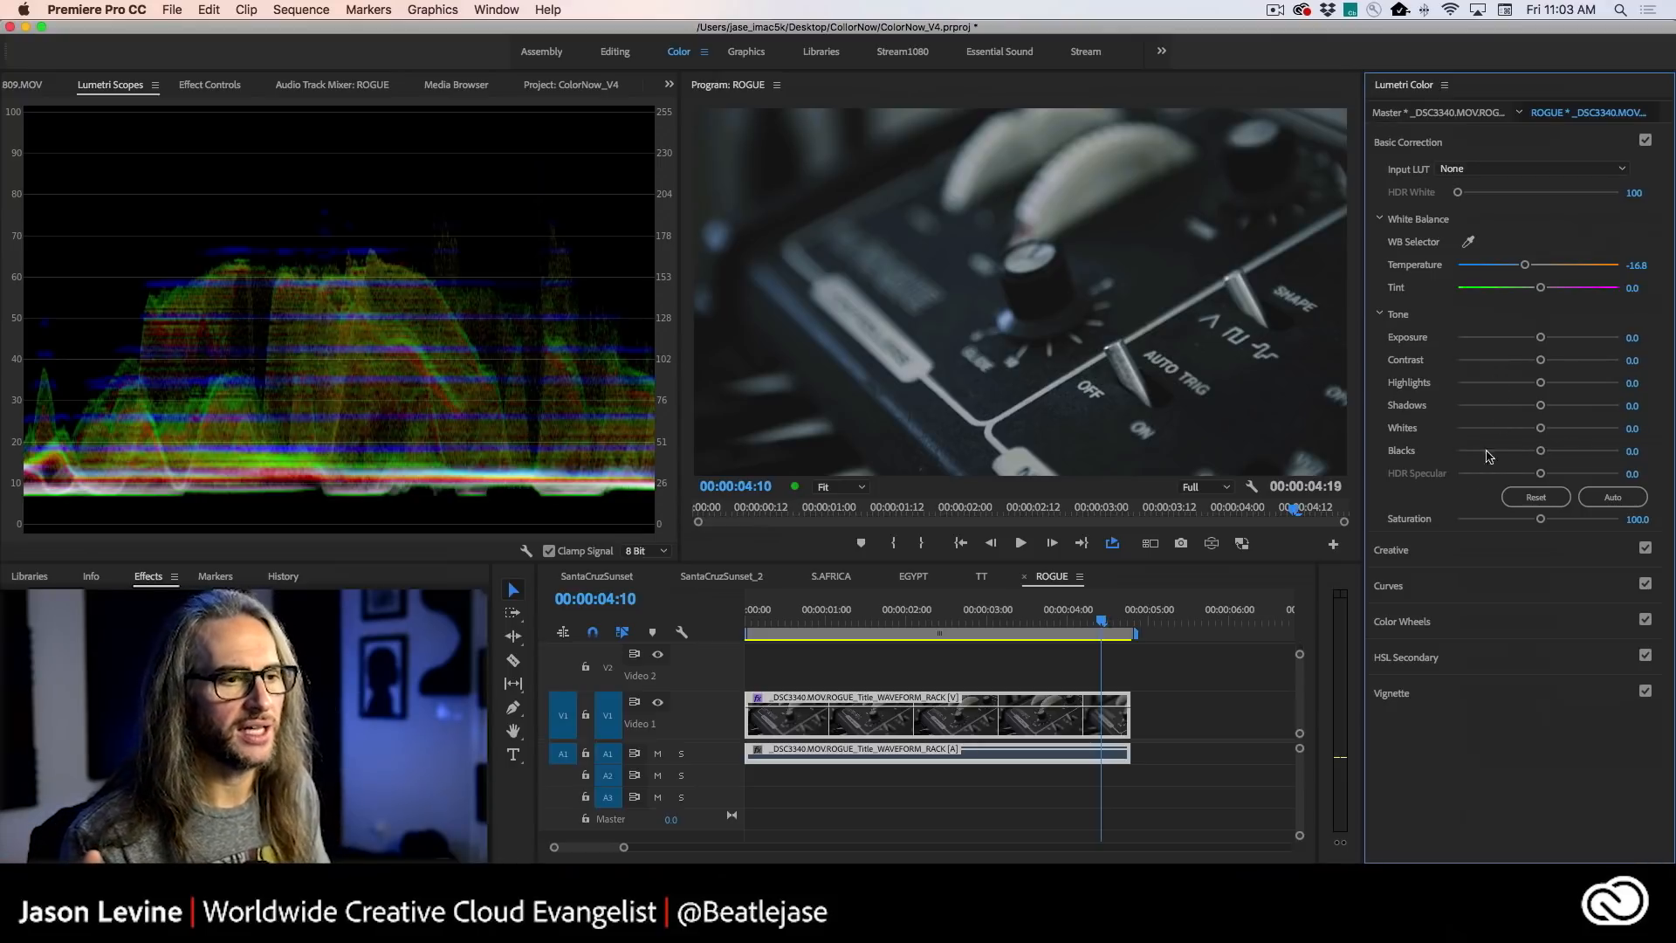
left_click(1474, 552)
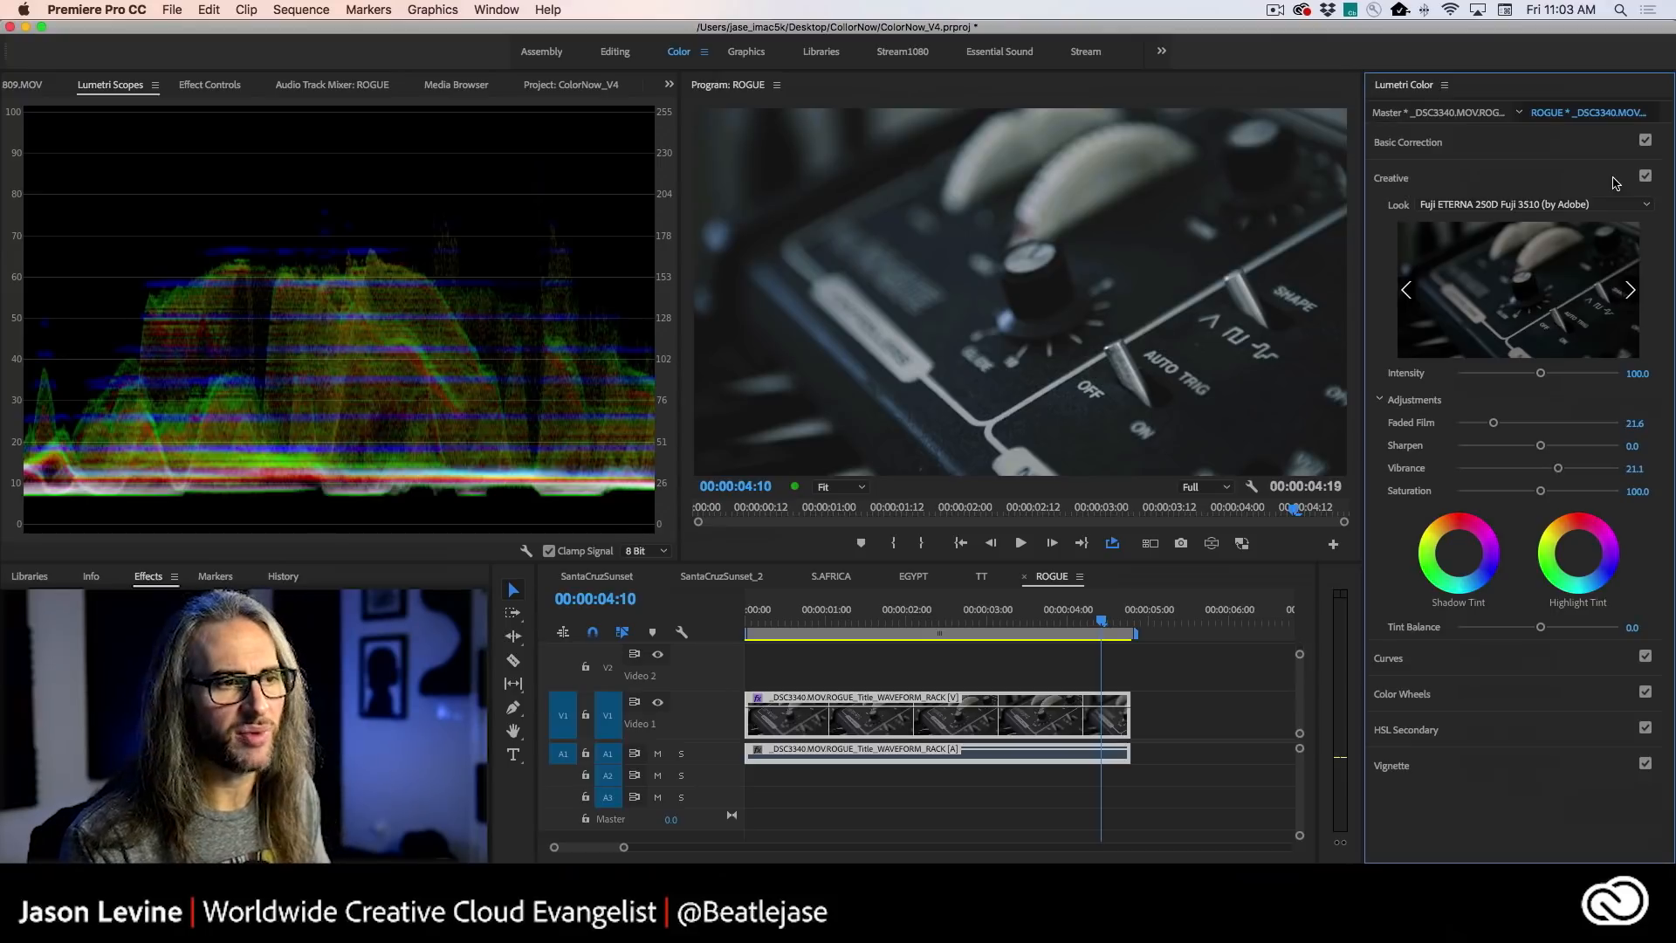
left_click(1515, 142)
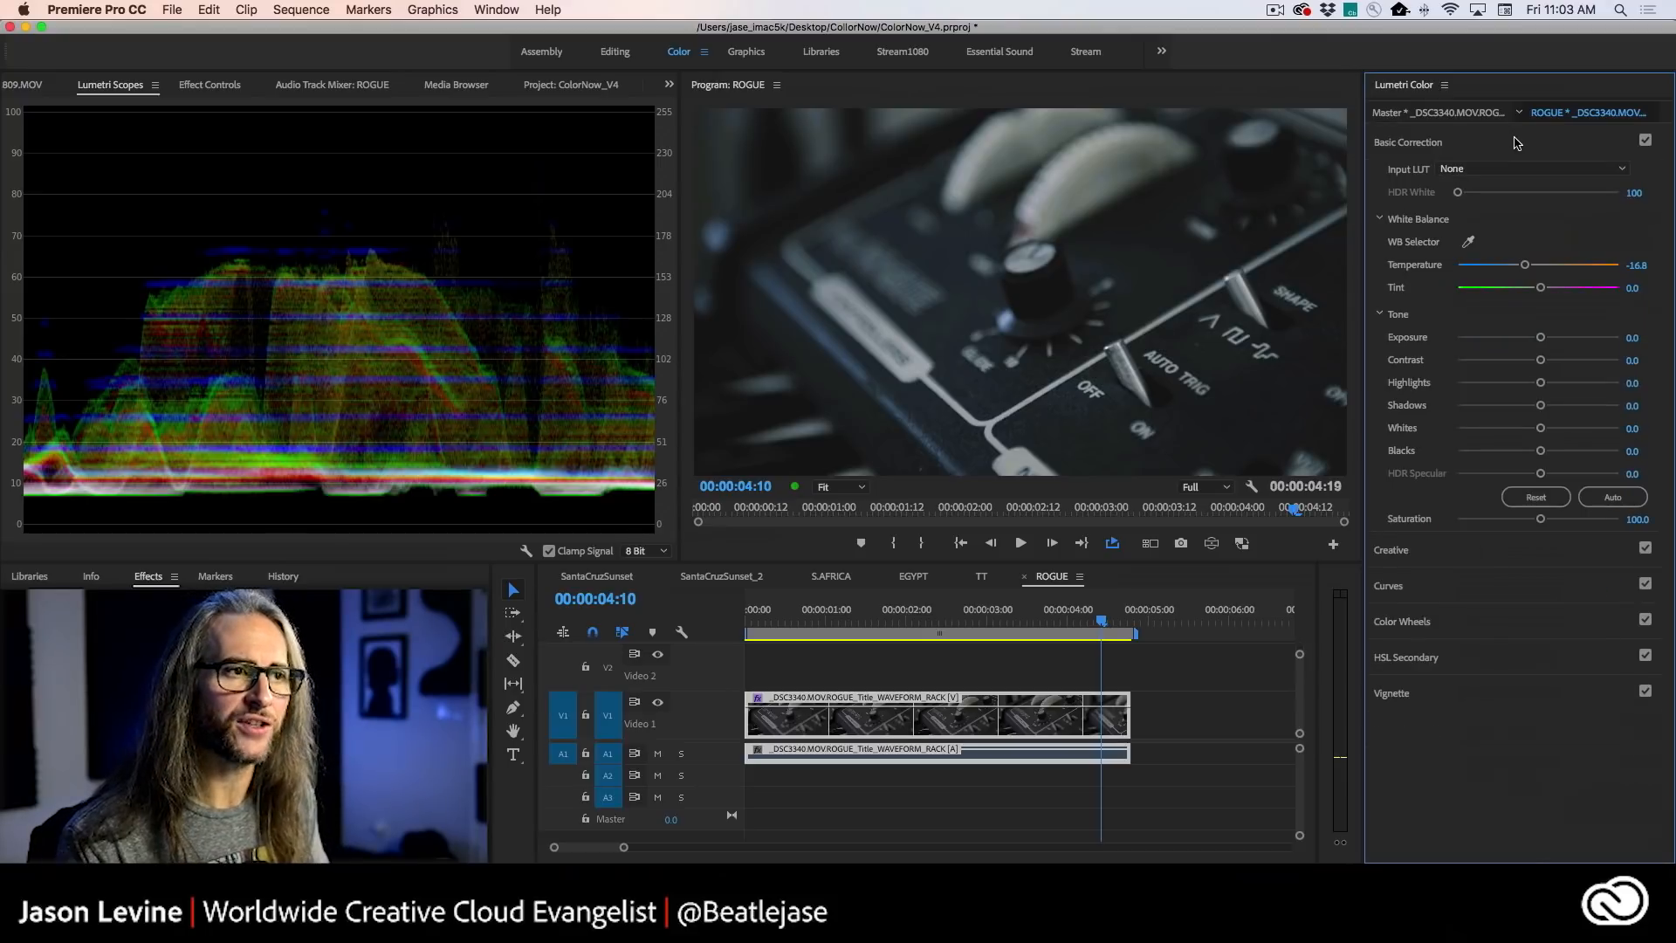
left_click(1515, 142)
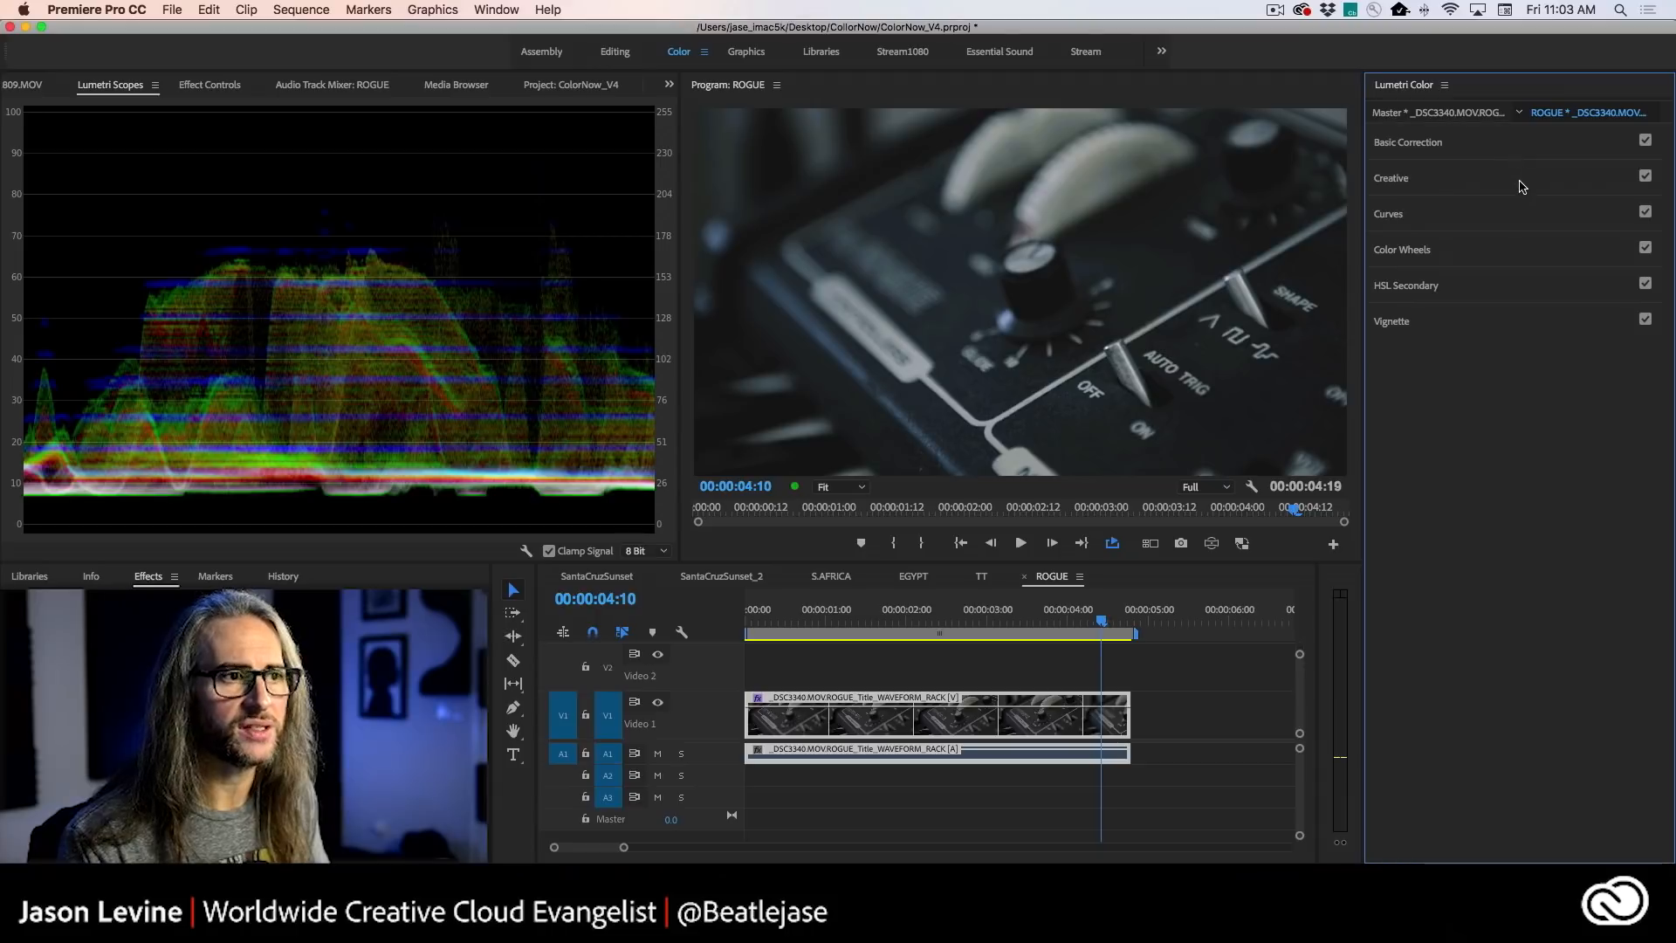
left_click(1521, 178)
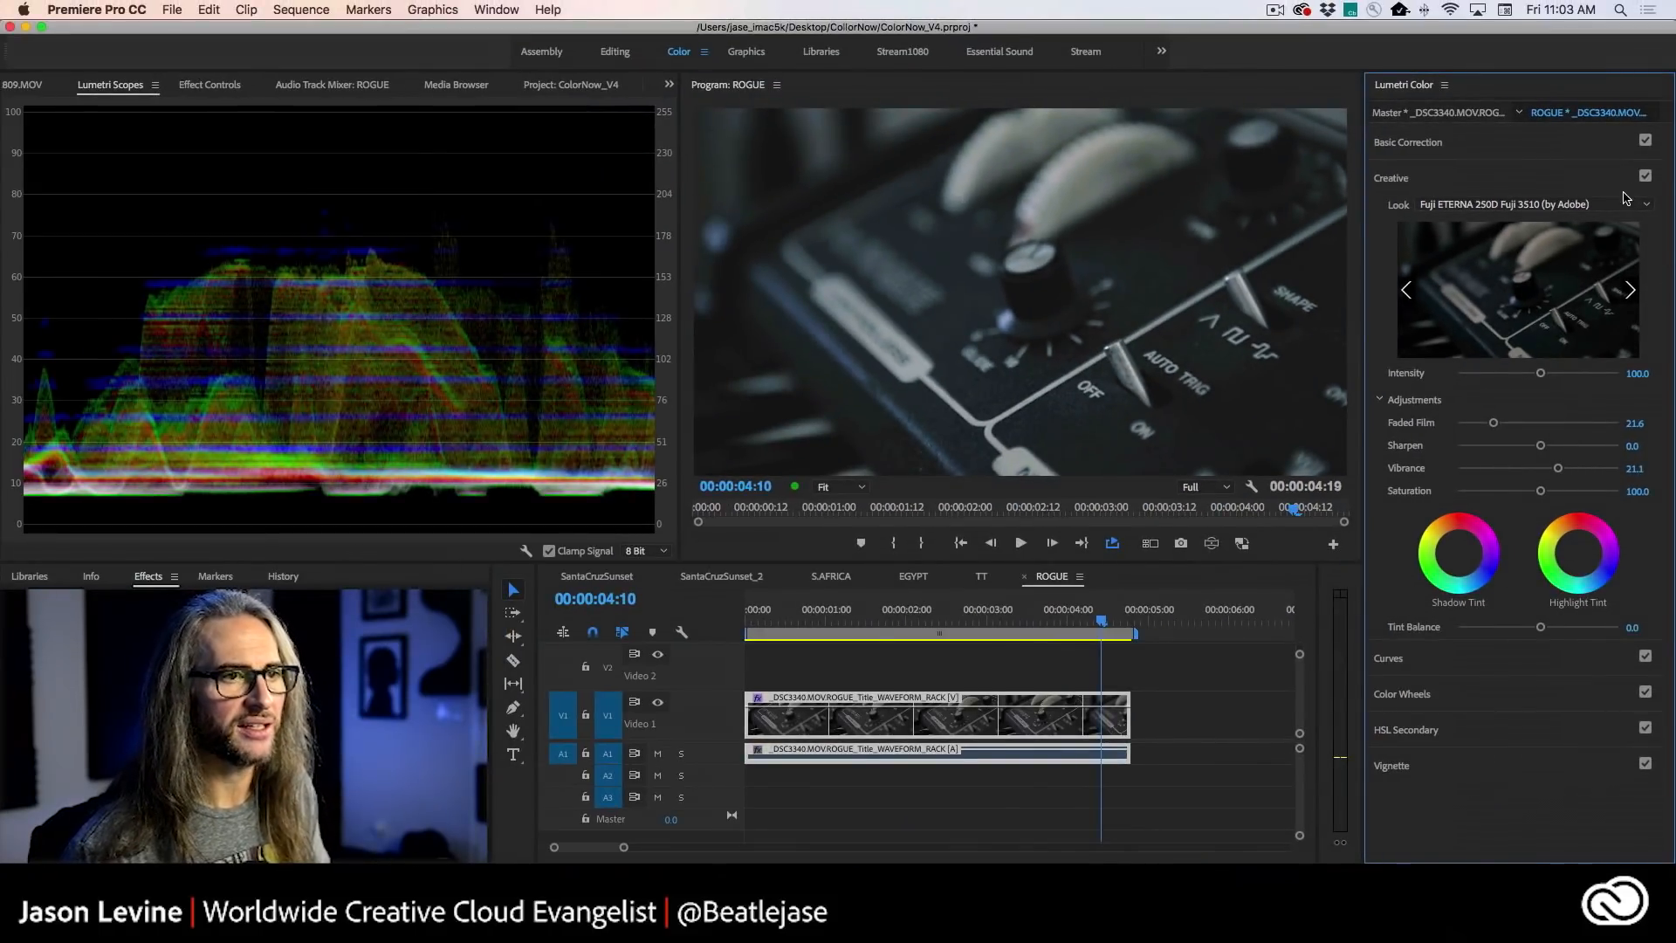
left_click(1645, 177)
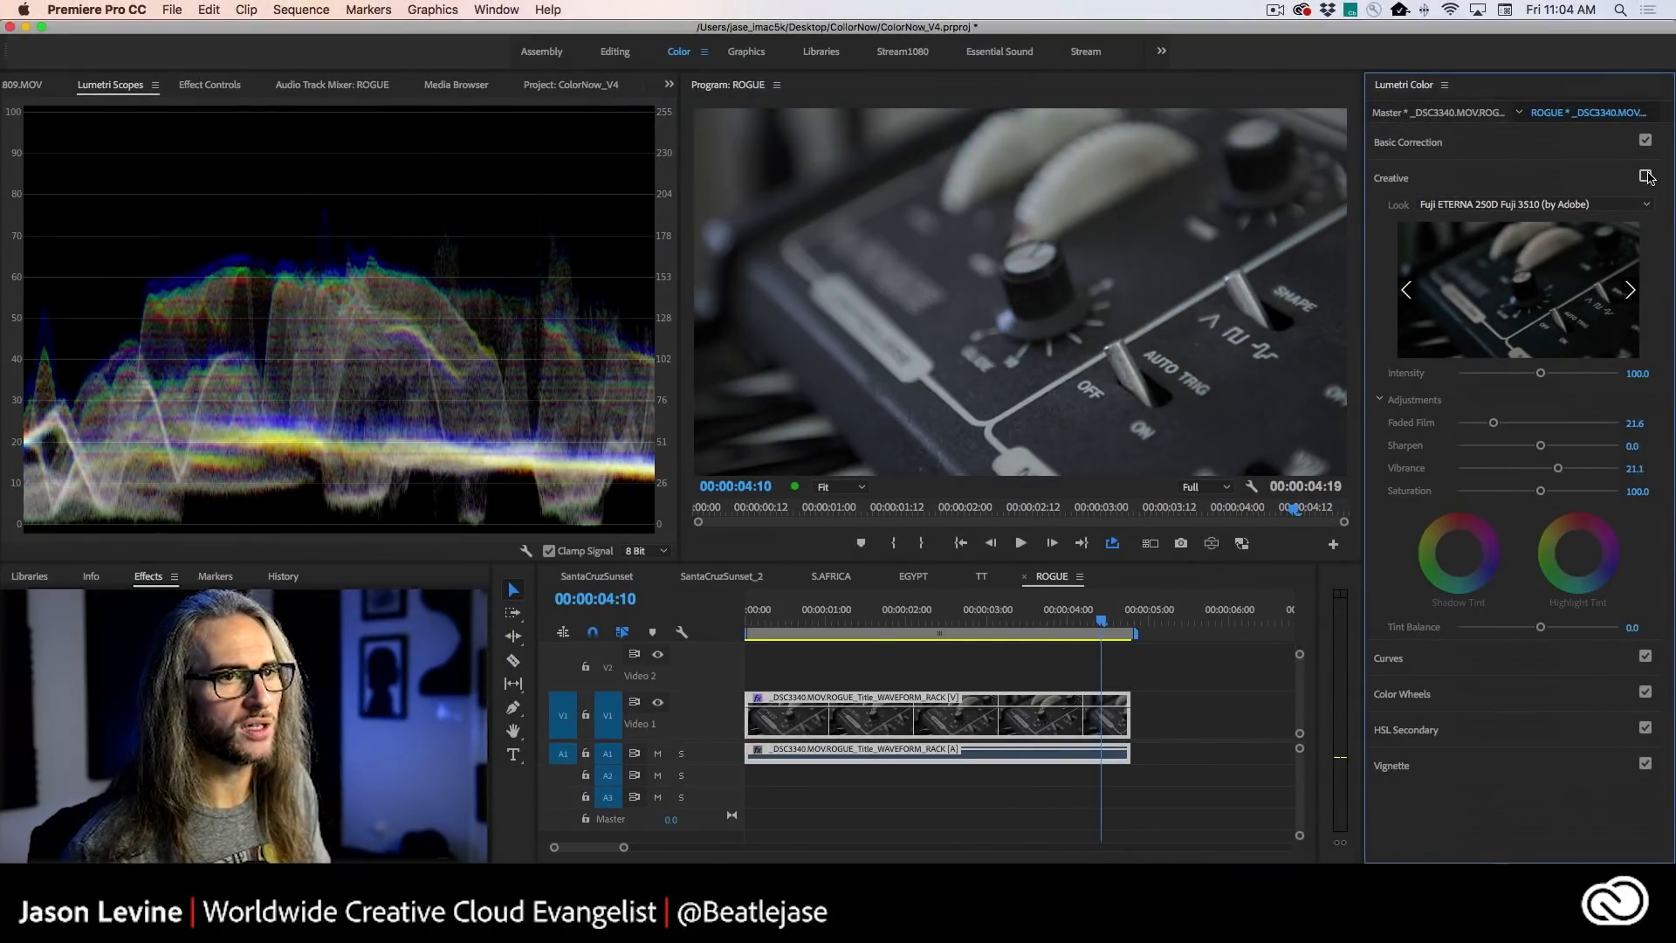
left_click(1646, 176)
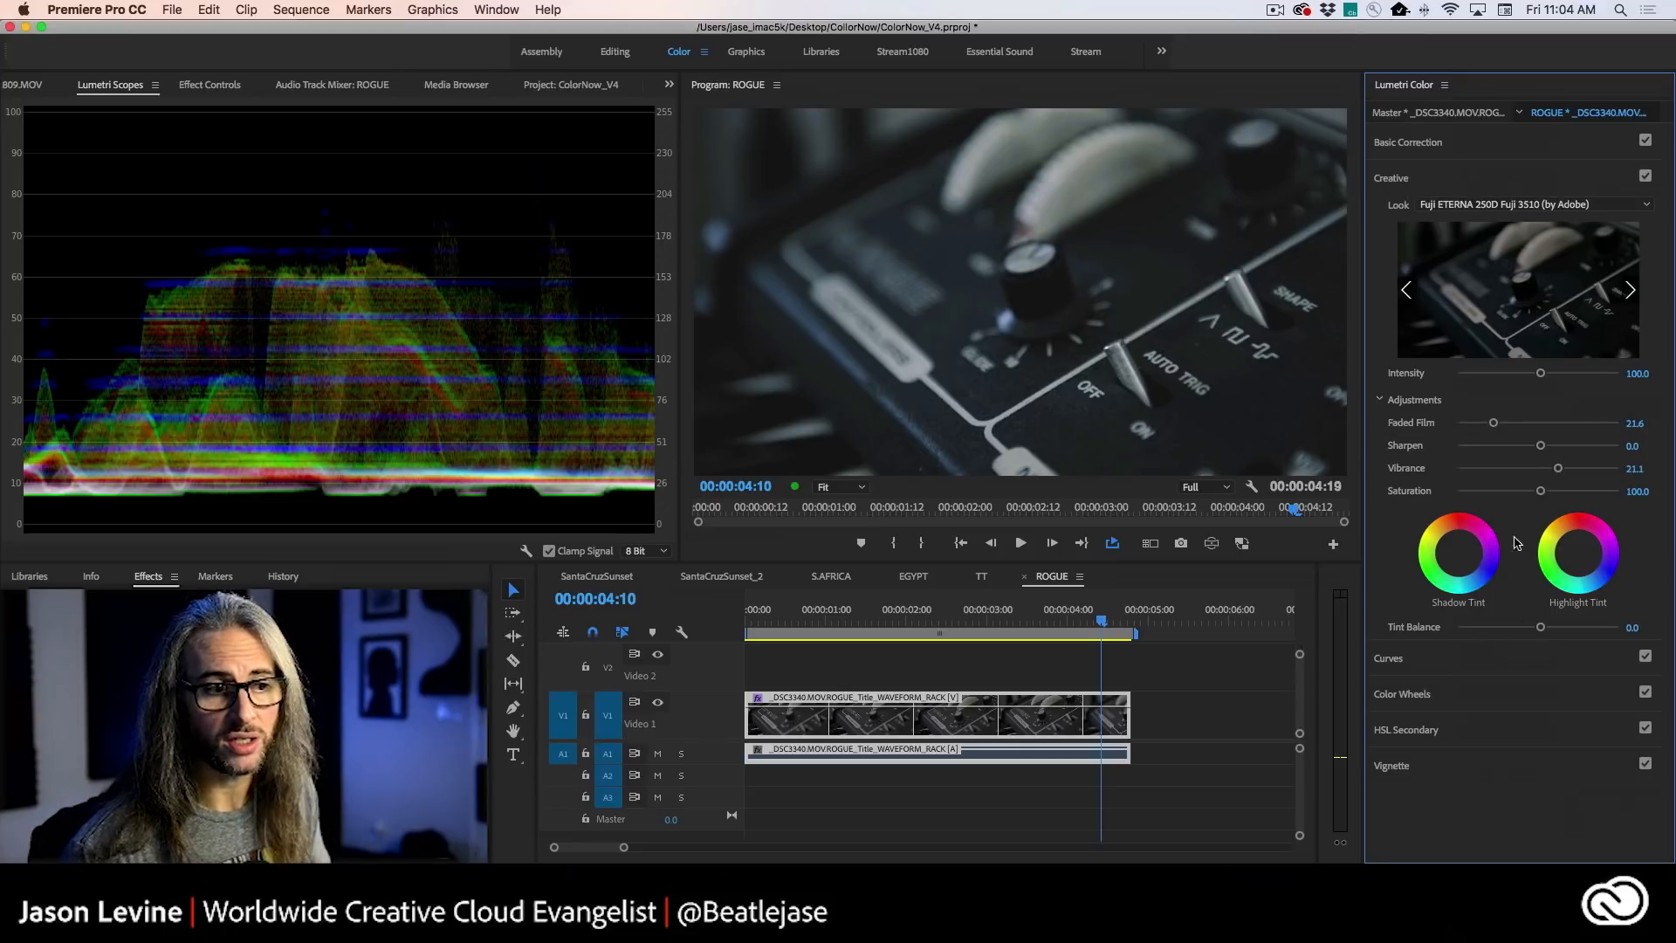
- Tint the synth clip's shadows slightly blue, and set Tint Balance to -0.5, creative Saturation to 129.7 and look Intensity to 118.9
left_click_drag(1460, 550, 1463, 558)
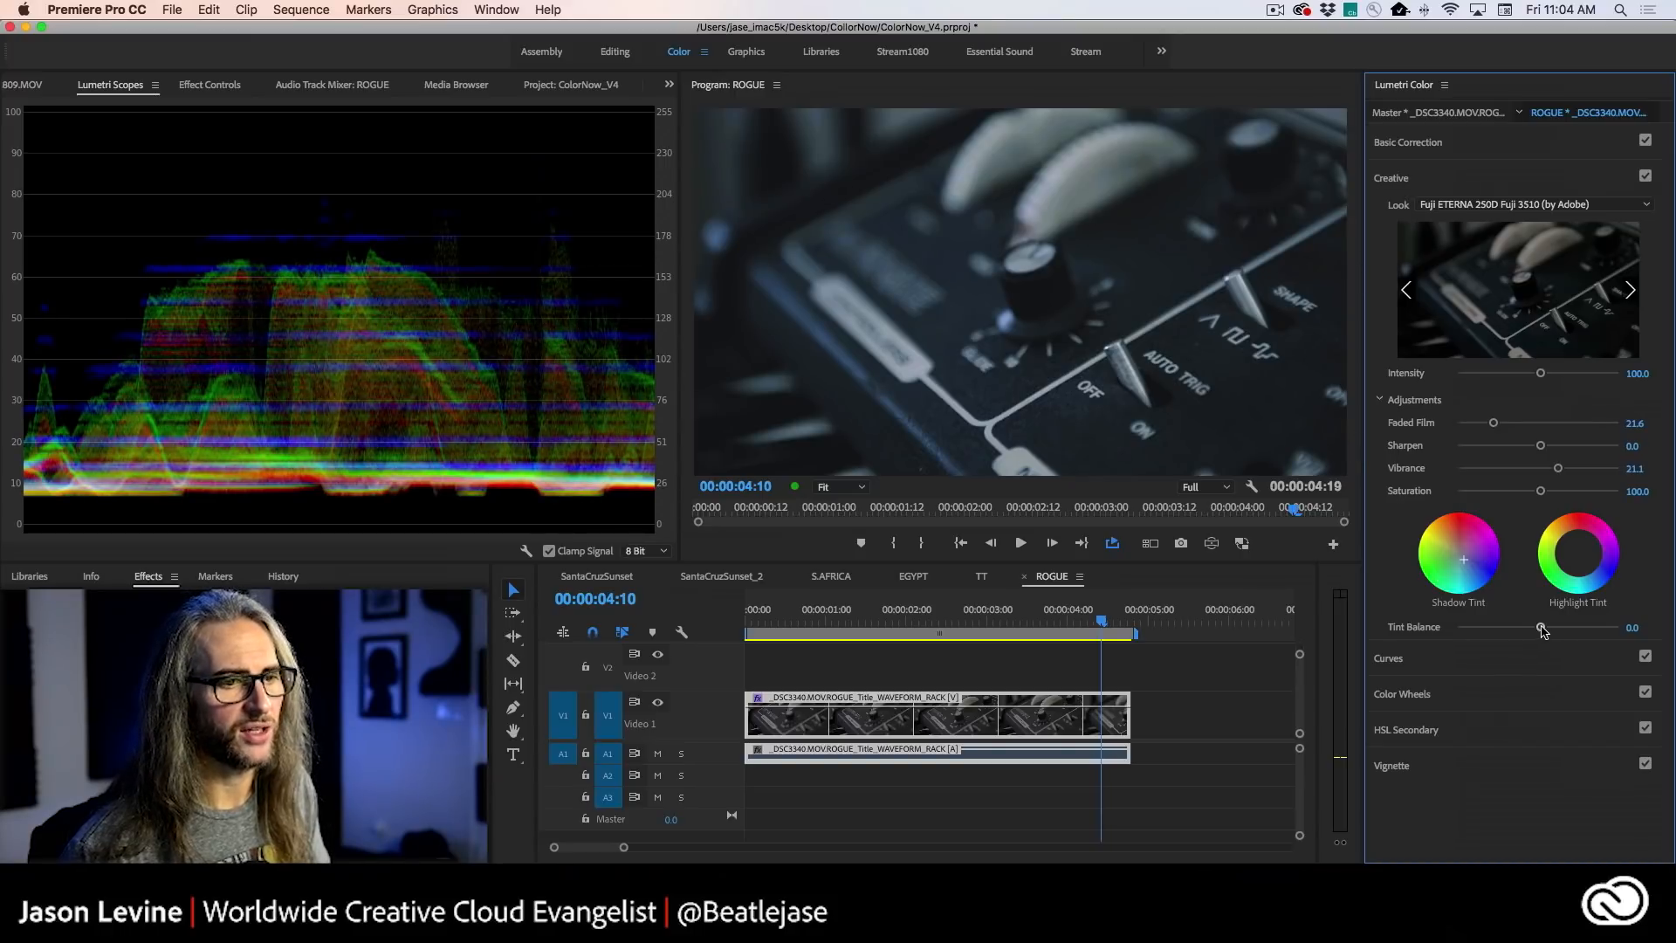
mouse_move(1543, 630)
left_mouse_down()
mouse_move(1520, 631)
mouse_move(1553, 636)
mouse_move(1538, 635)
left_mouse_up()
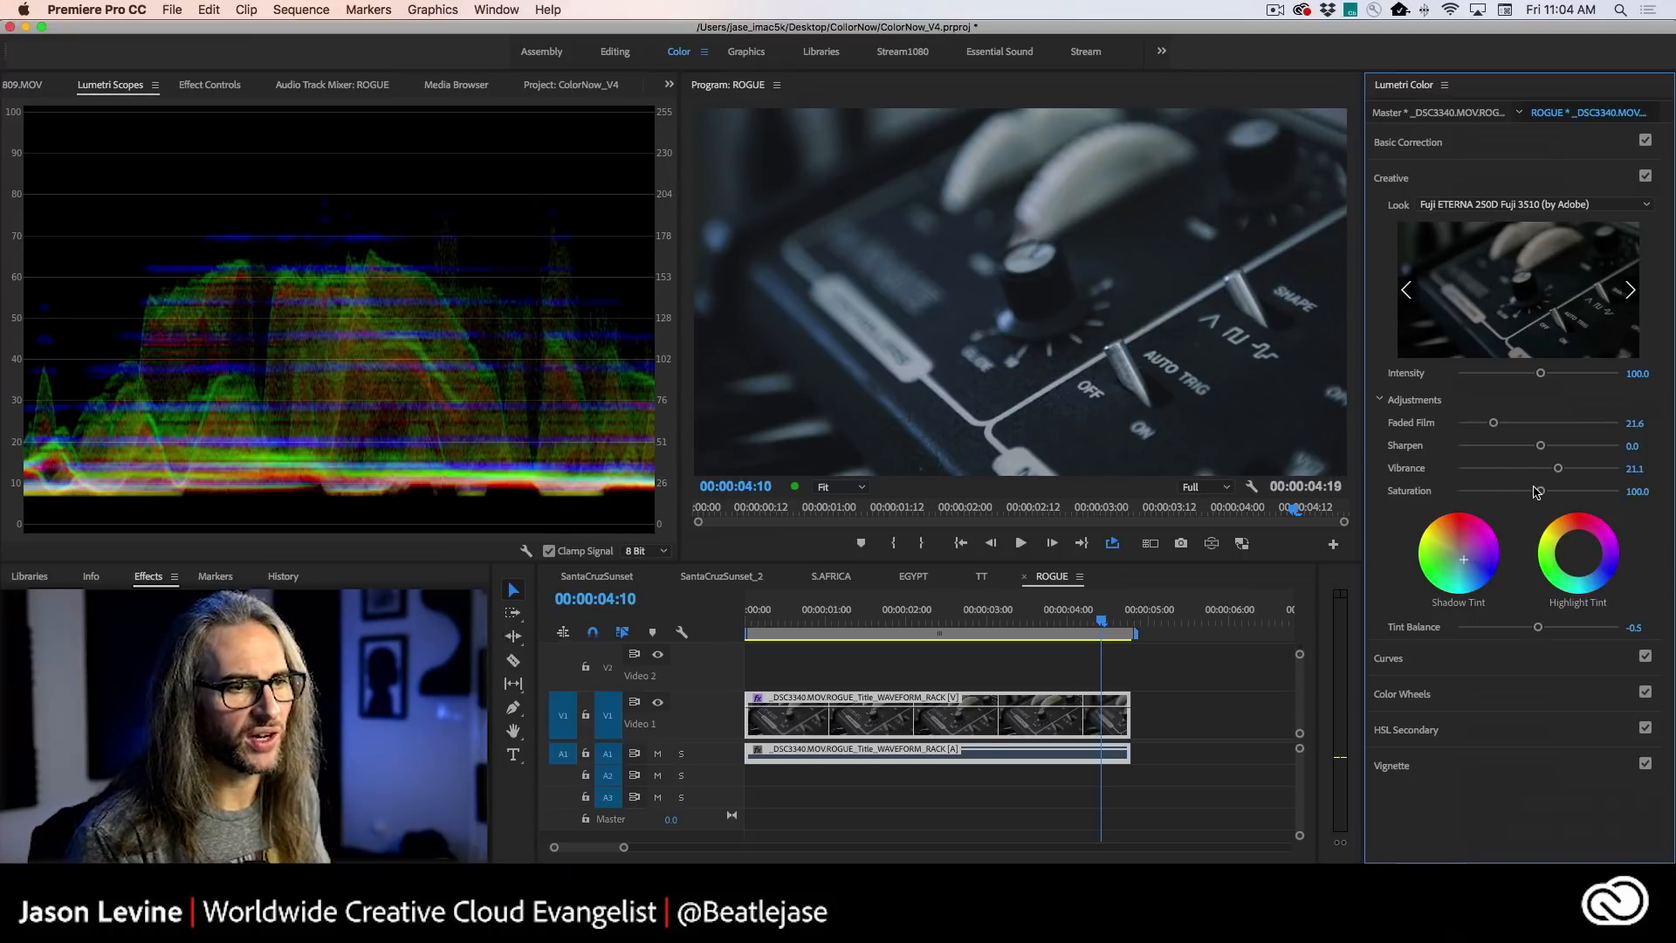
left_click_drag(1541, 493, 1559, 487)
left_click_drag(1542, 376, 1553, 376)
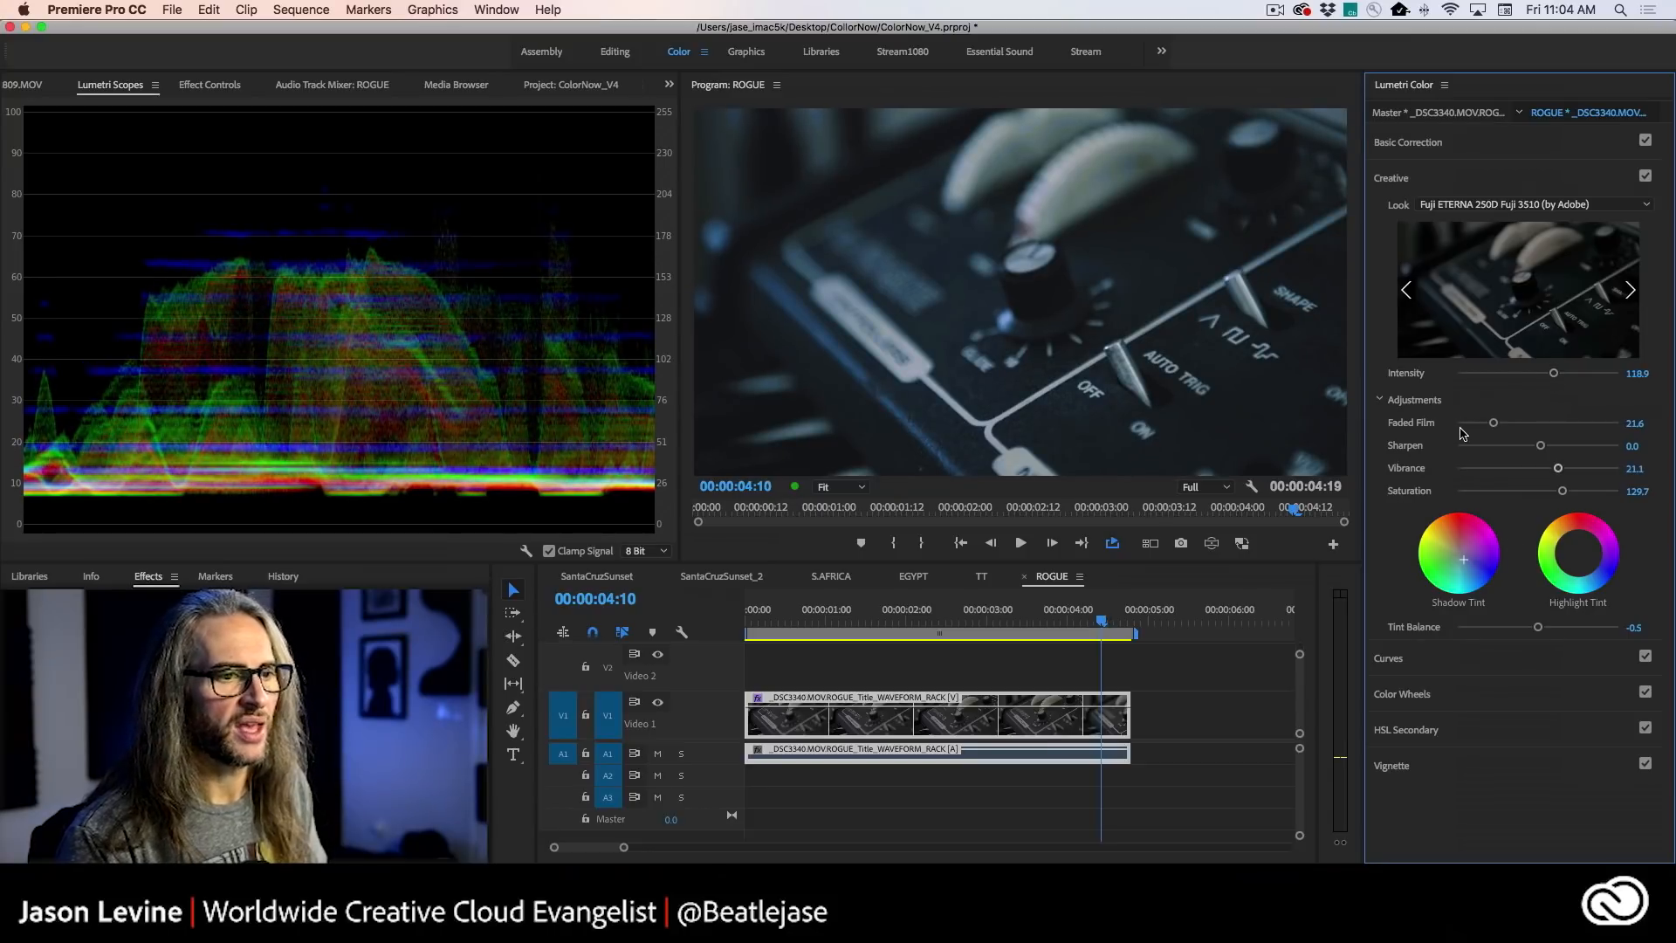
- Show the Hue Saturation Curves and open the TT sequence on the turntable clip at 00:00:10:12
left_click(1473, 664)
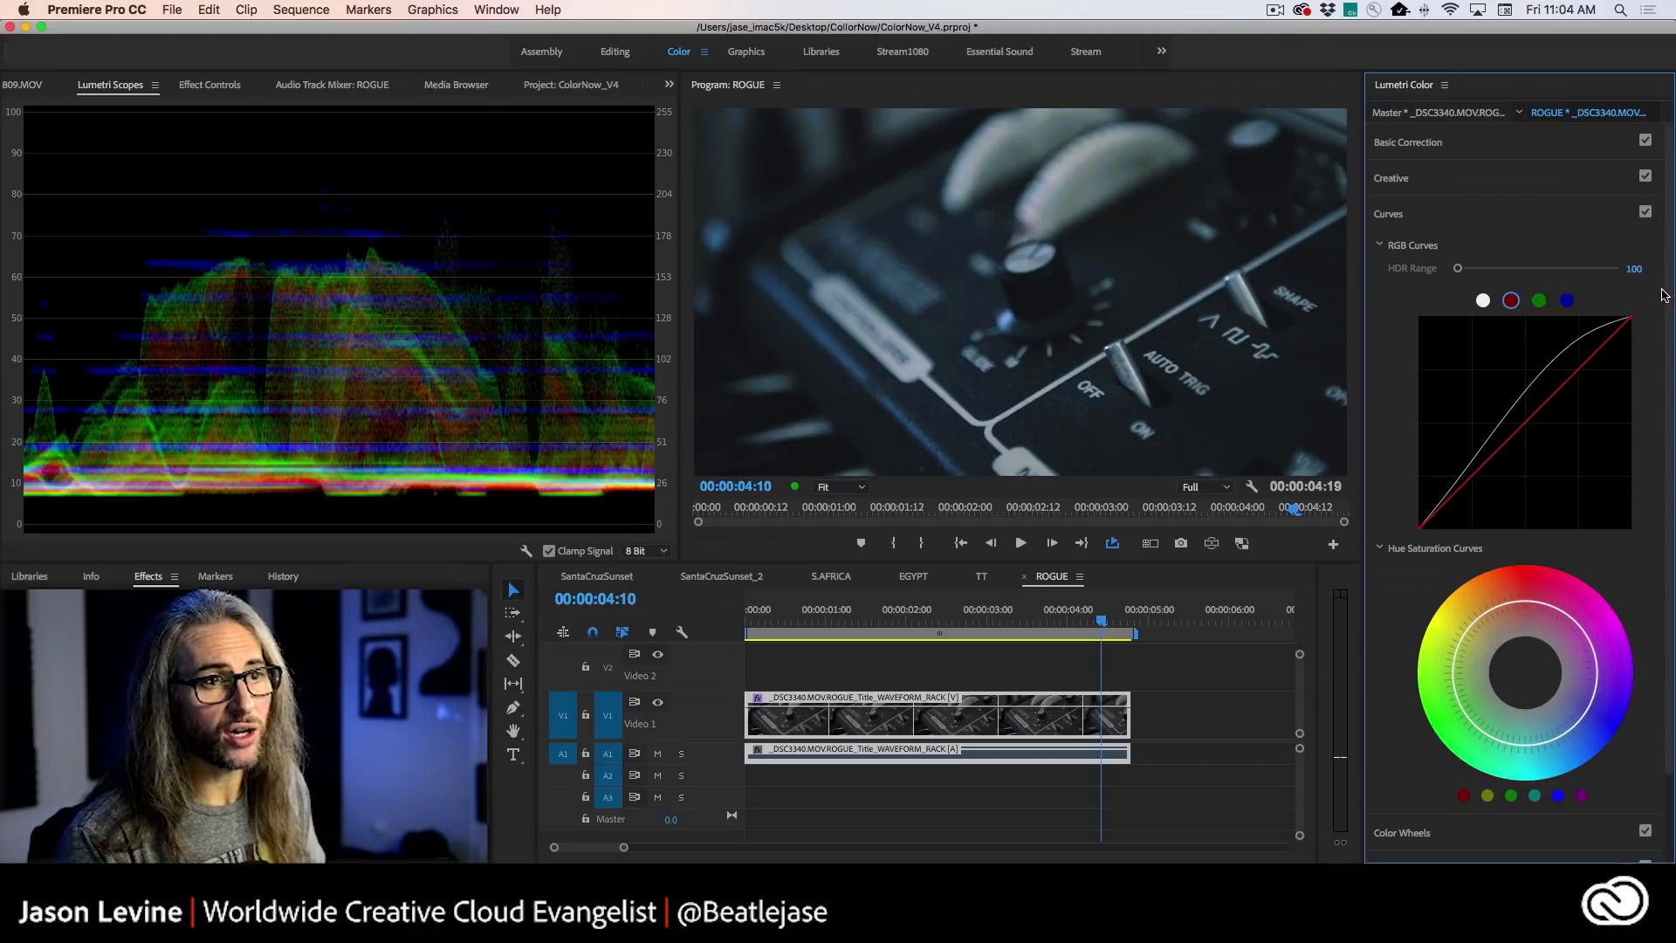
scroll(1660, 294, "down", 3)
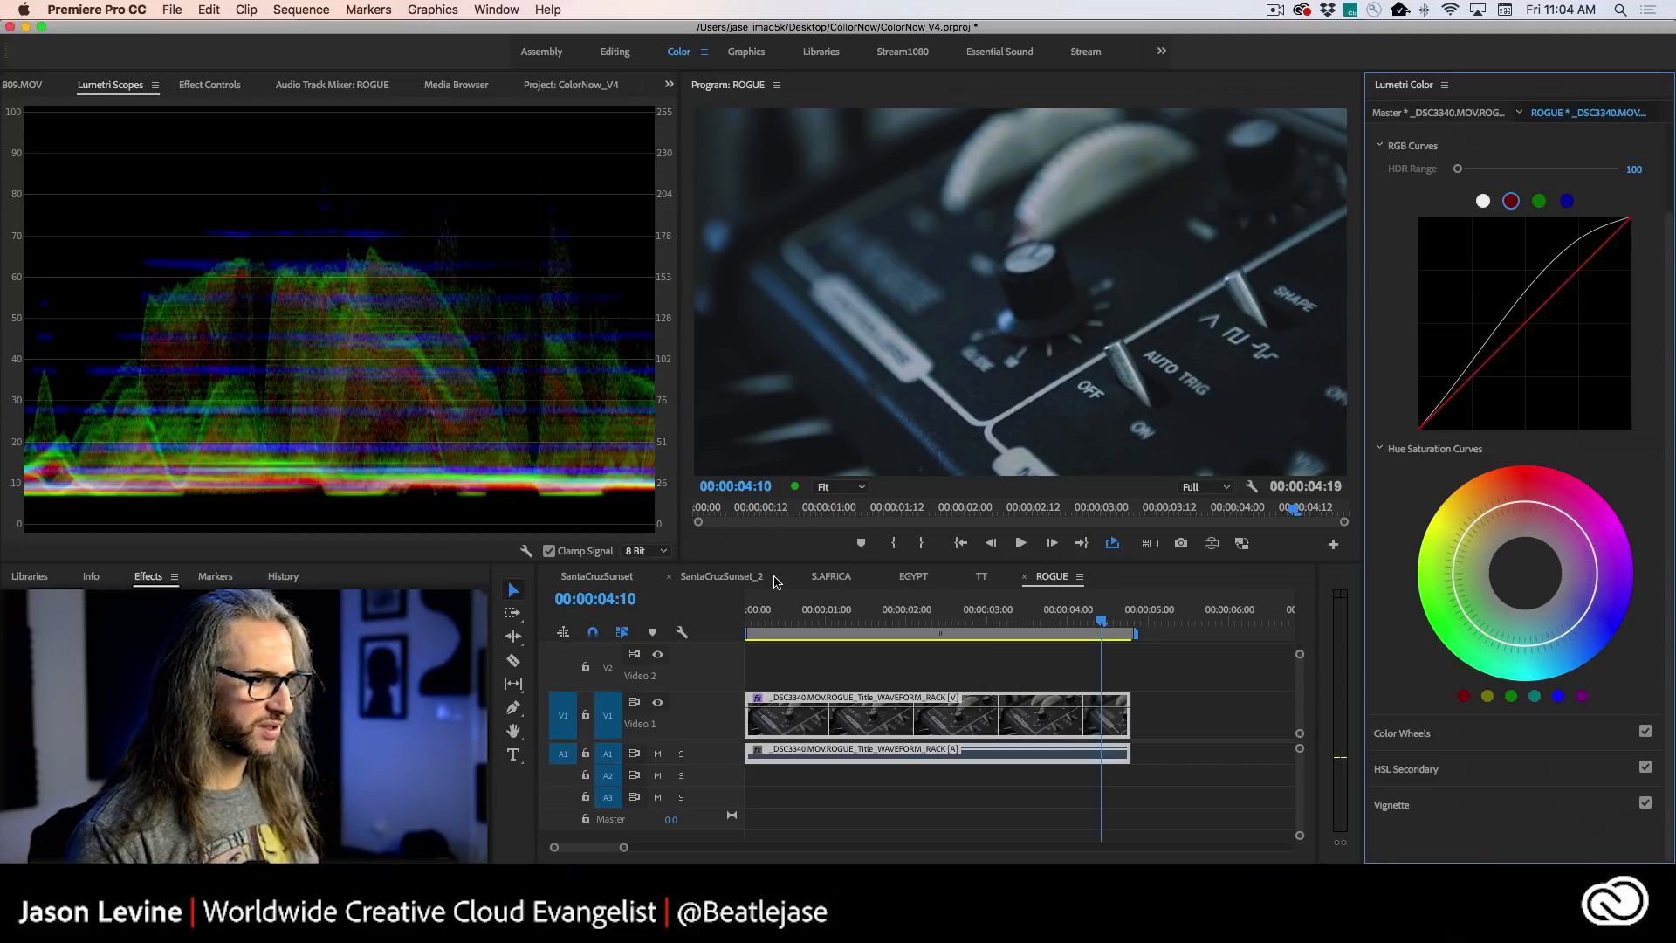
left_click(831, 578)
left_click_drag(1030, 635, 791, 615)
left_click(982, 578)
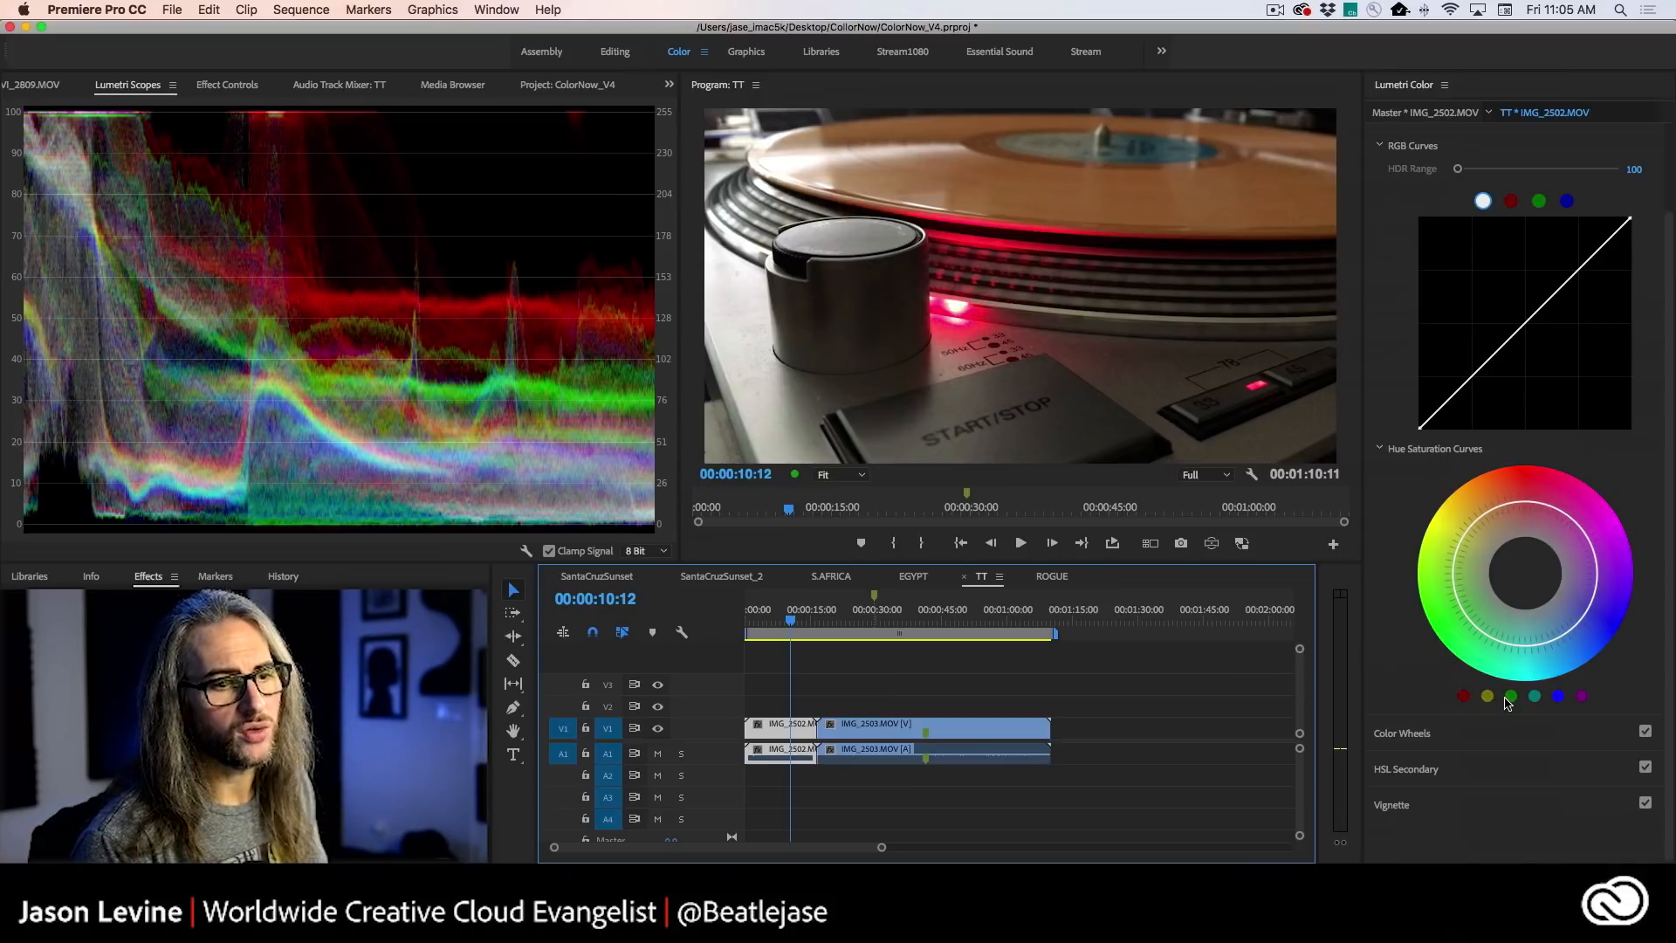
- Try desaturating the turntable clip's reds with control points on the Hue Saturation curve, and reset the curve
left_click(1463, 696)
mouse_move(1525, 504)
left_mouse_down()
mouse_move(1512, 507)
mouse_move(1527, 505)
left_mouse_up()
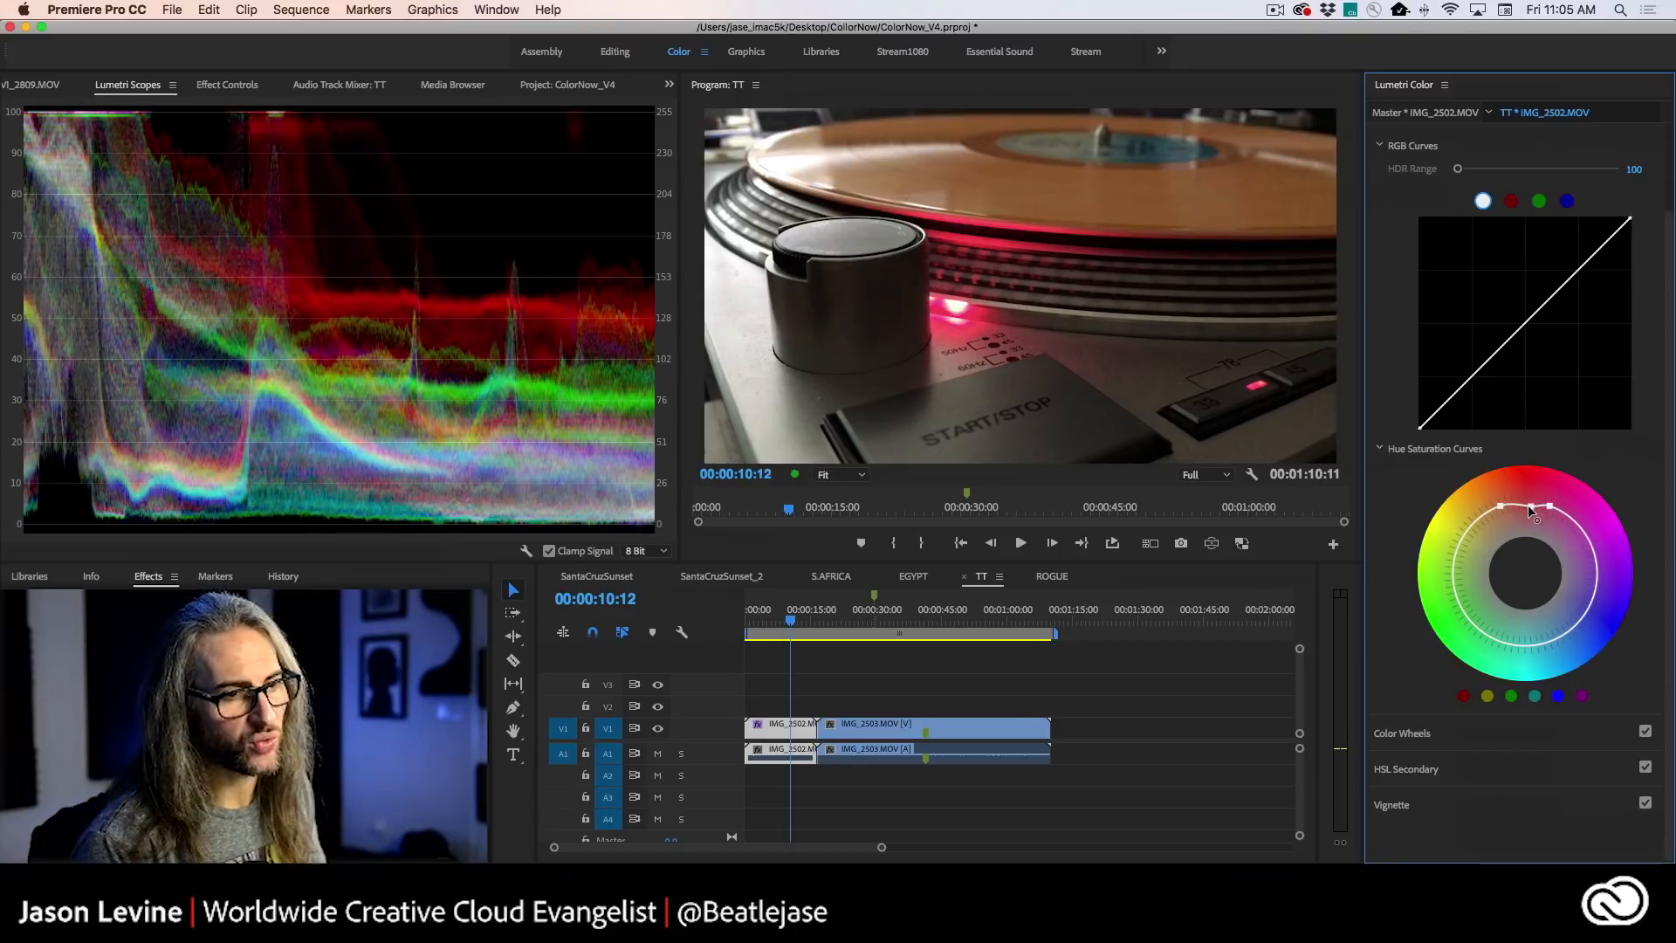
left_click(1515, 505)
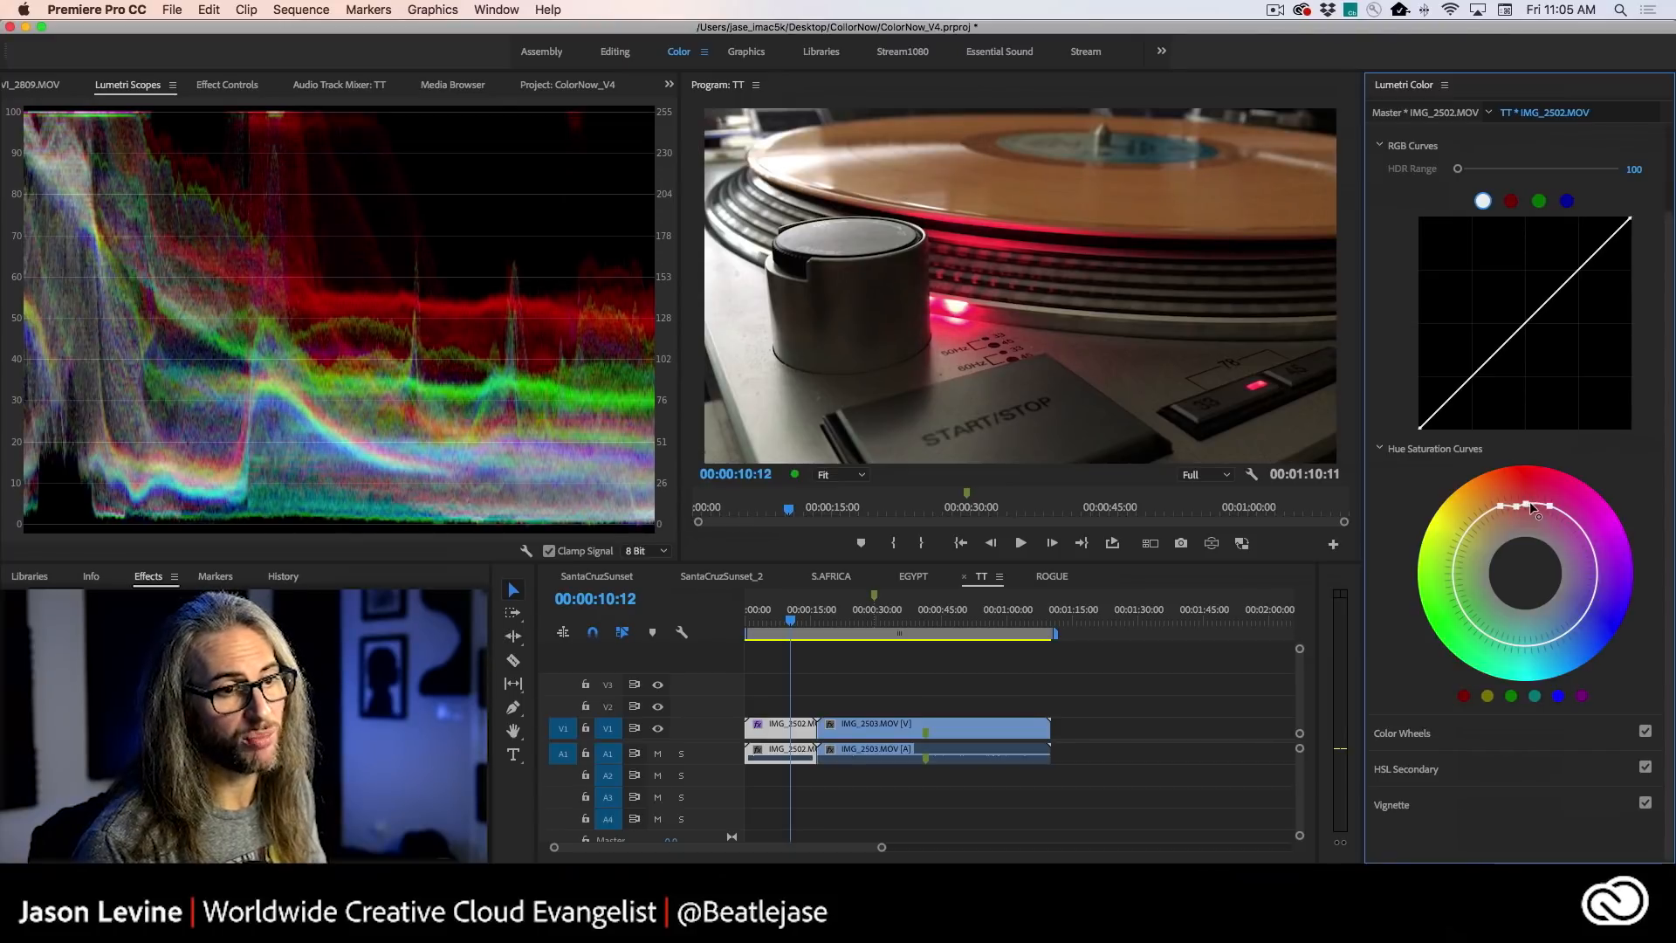
left_click_drag(1527, 504, 1531, 511)
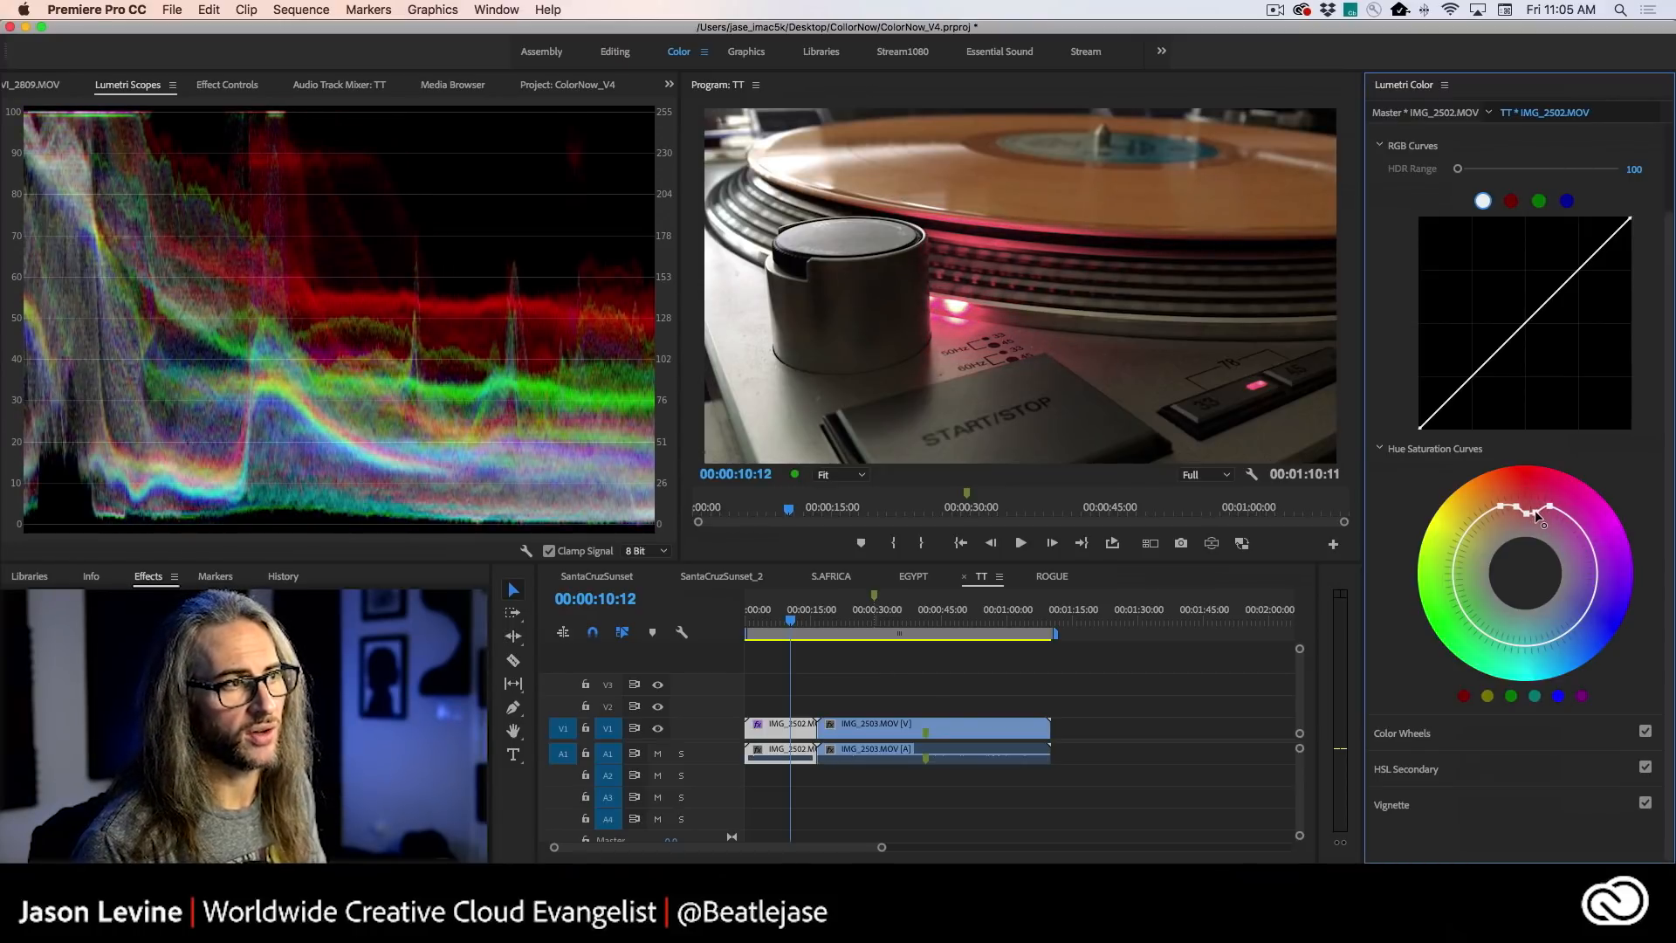
double_click(1533, 504)
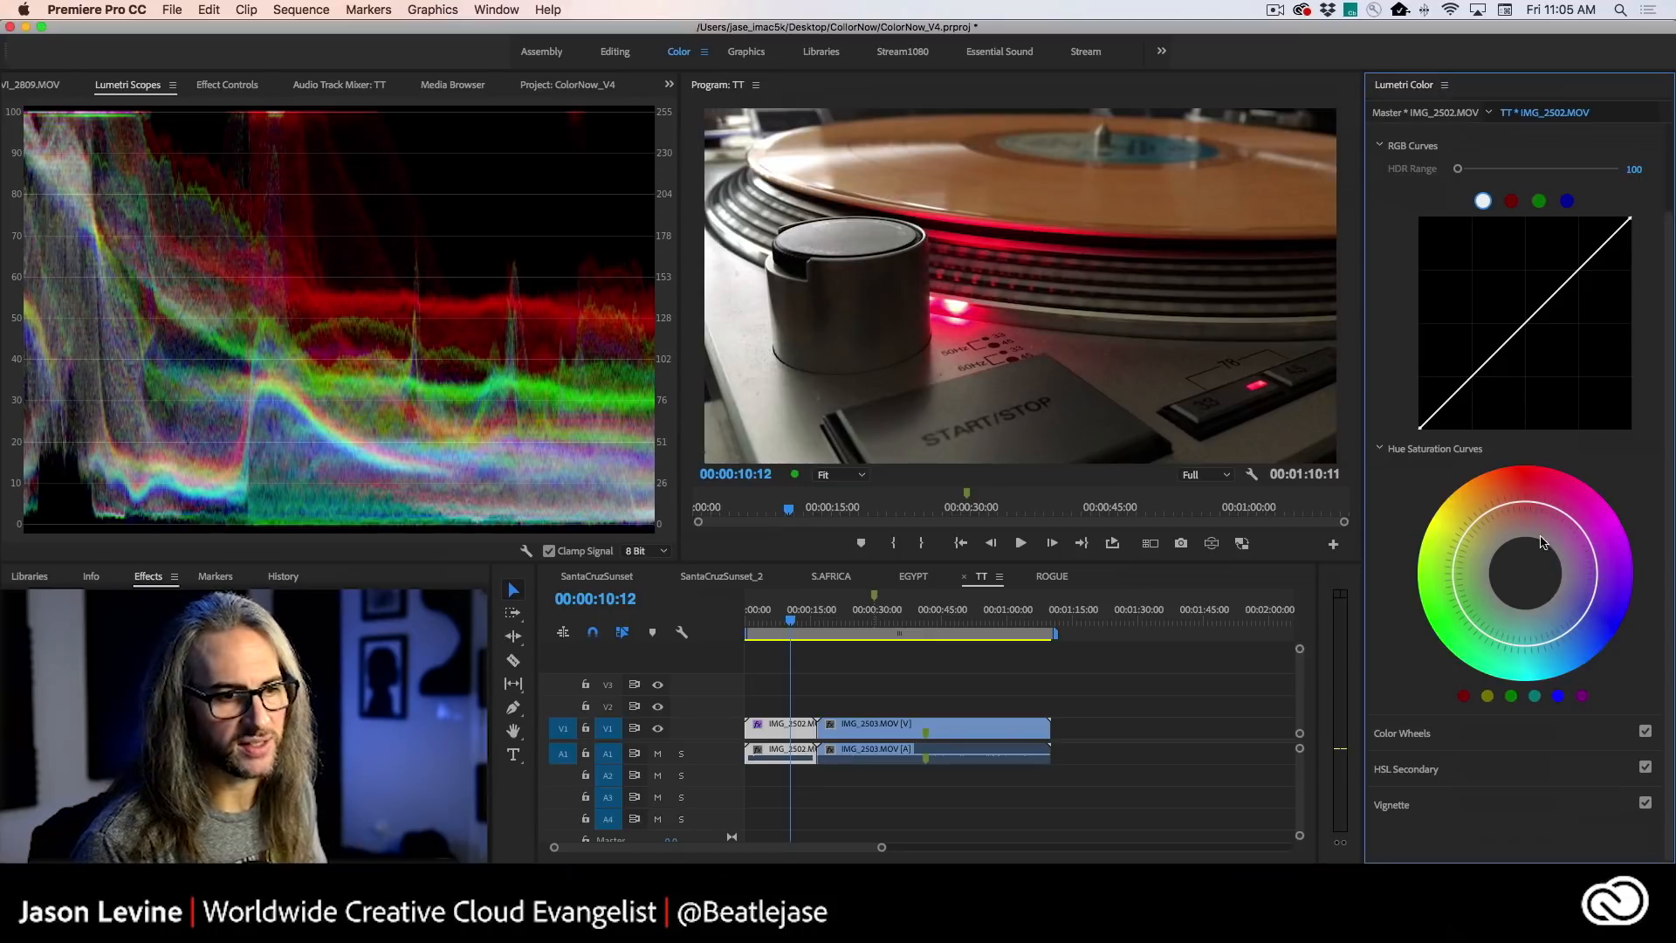
- Boost the saturation of the turntable clip's reds by pulling control points outward on the Hue Saturation curve
left_click(1513, 501)
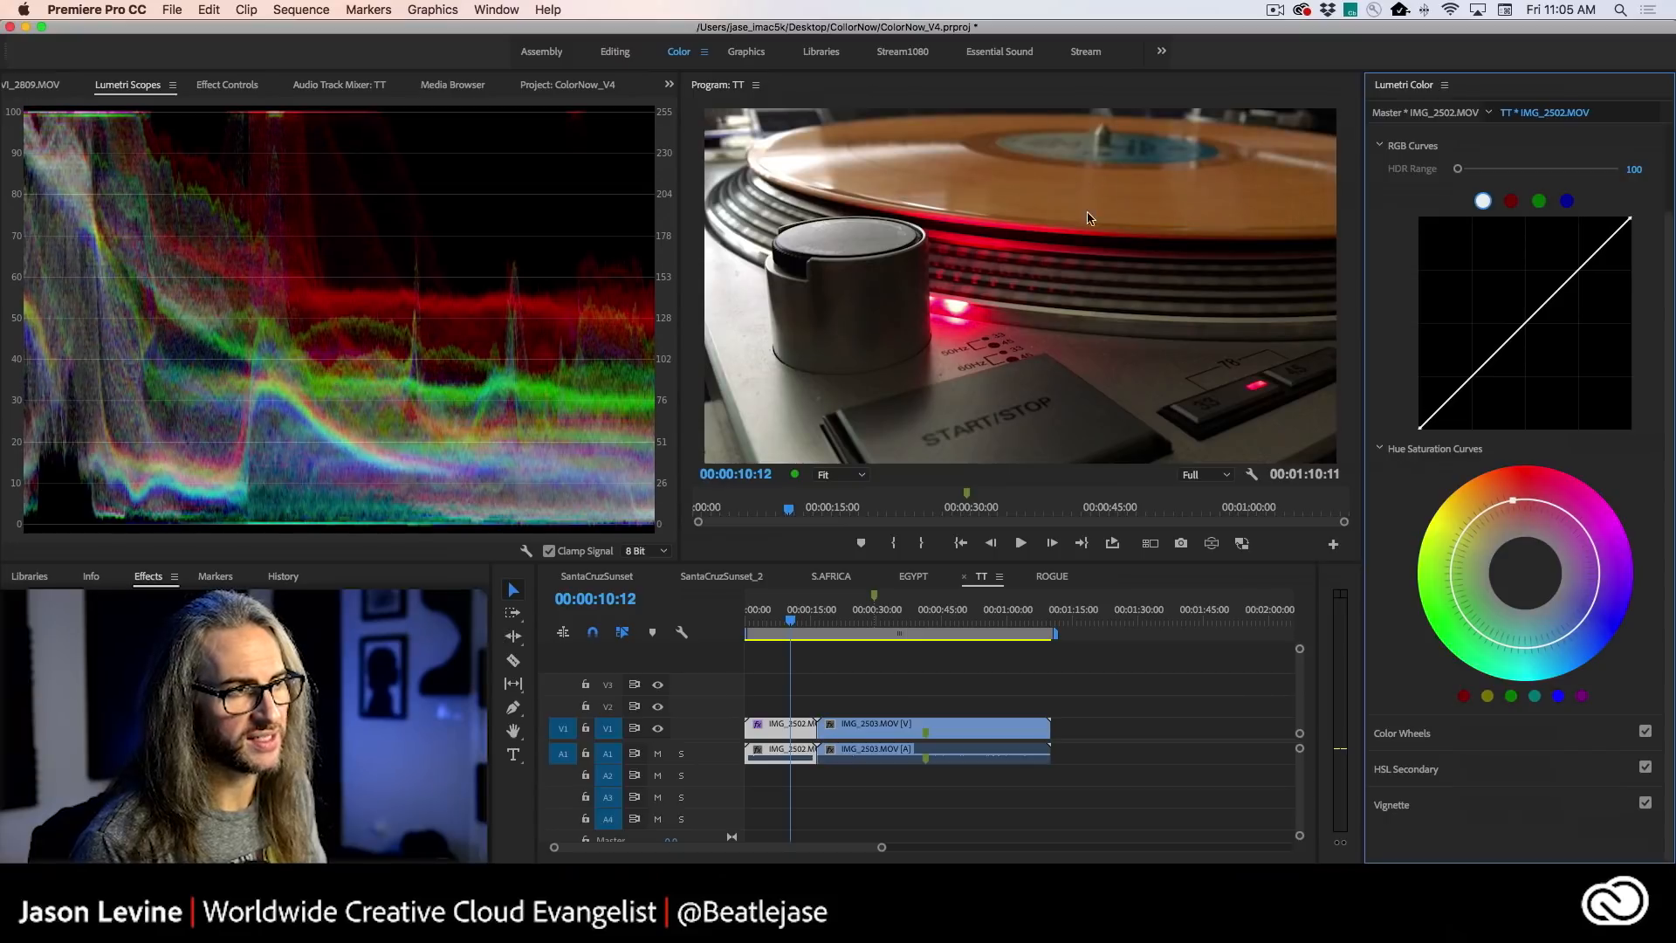
left_click_drag(1511, 495, 1514, 499)
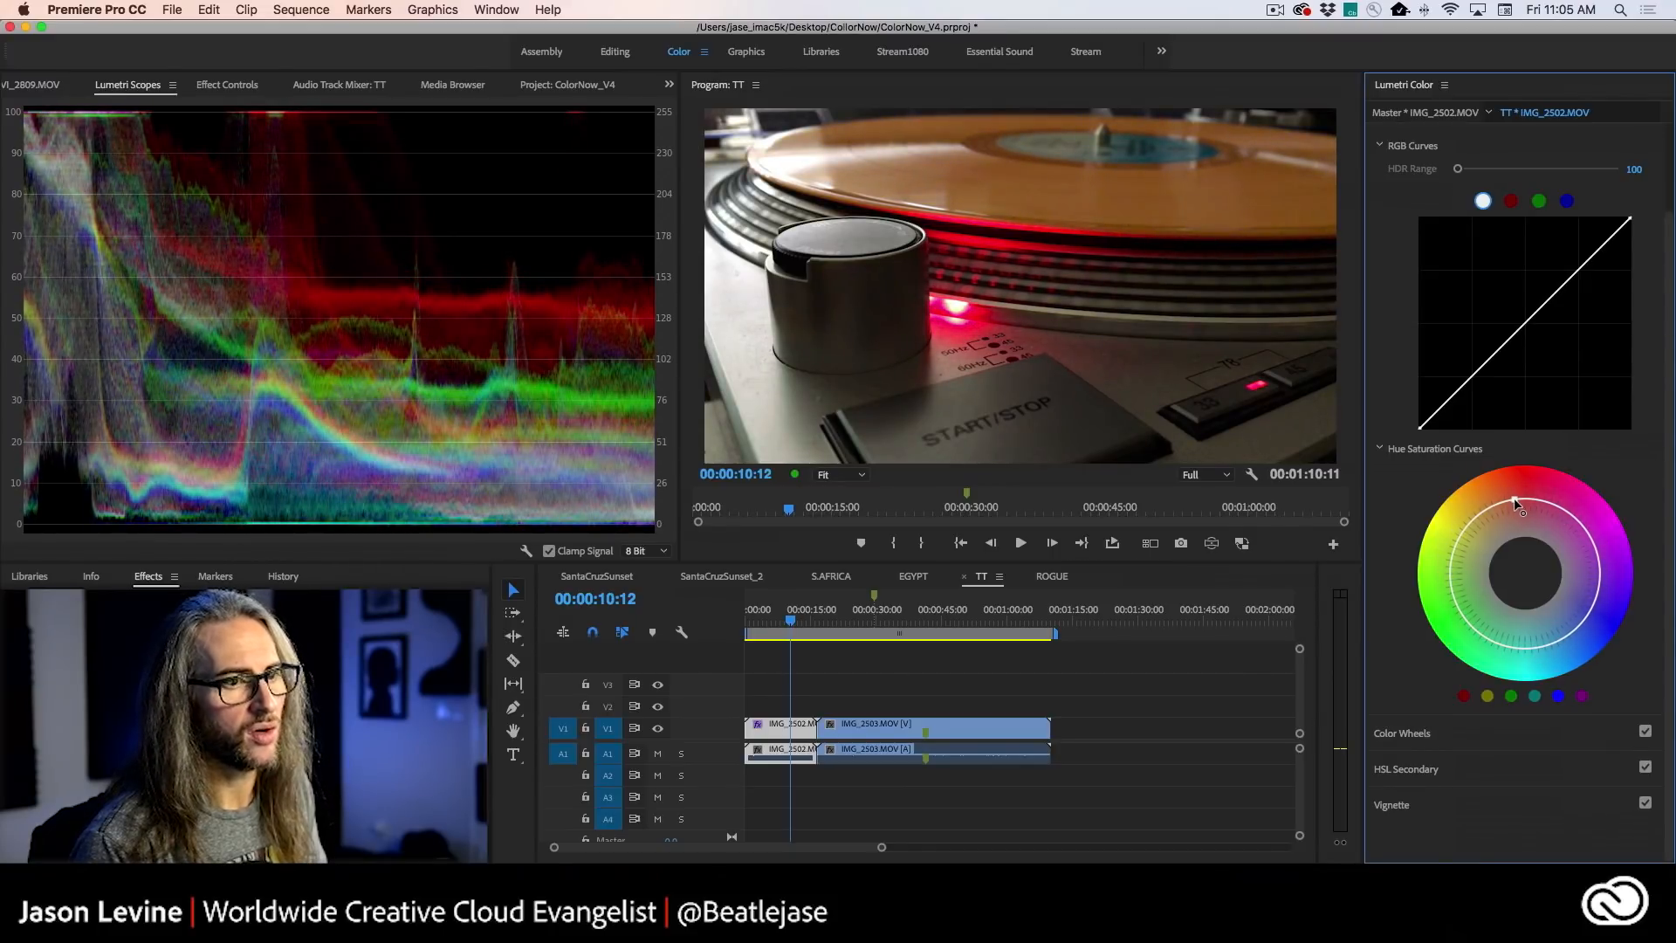
left_click(1531, 497)
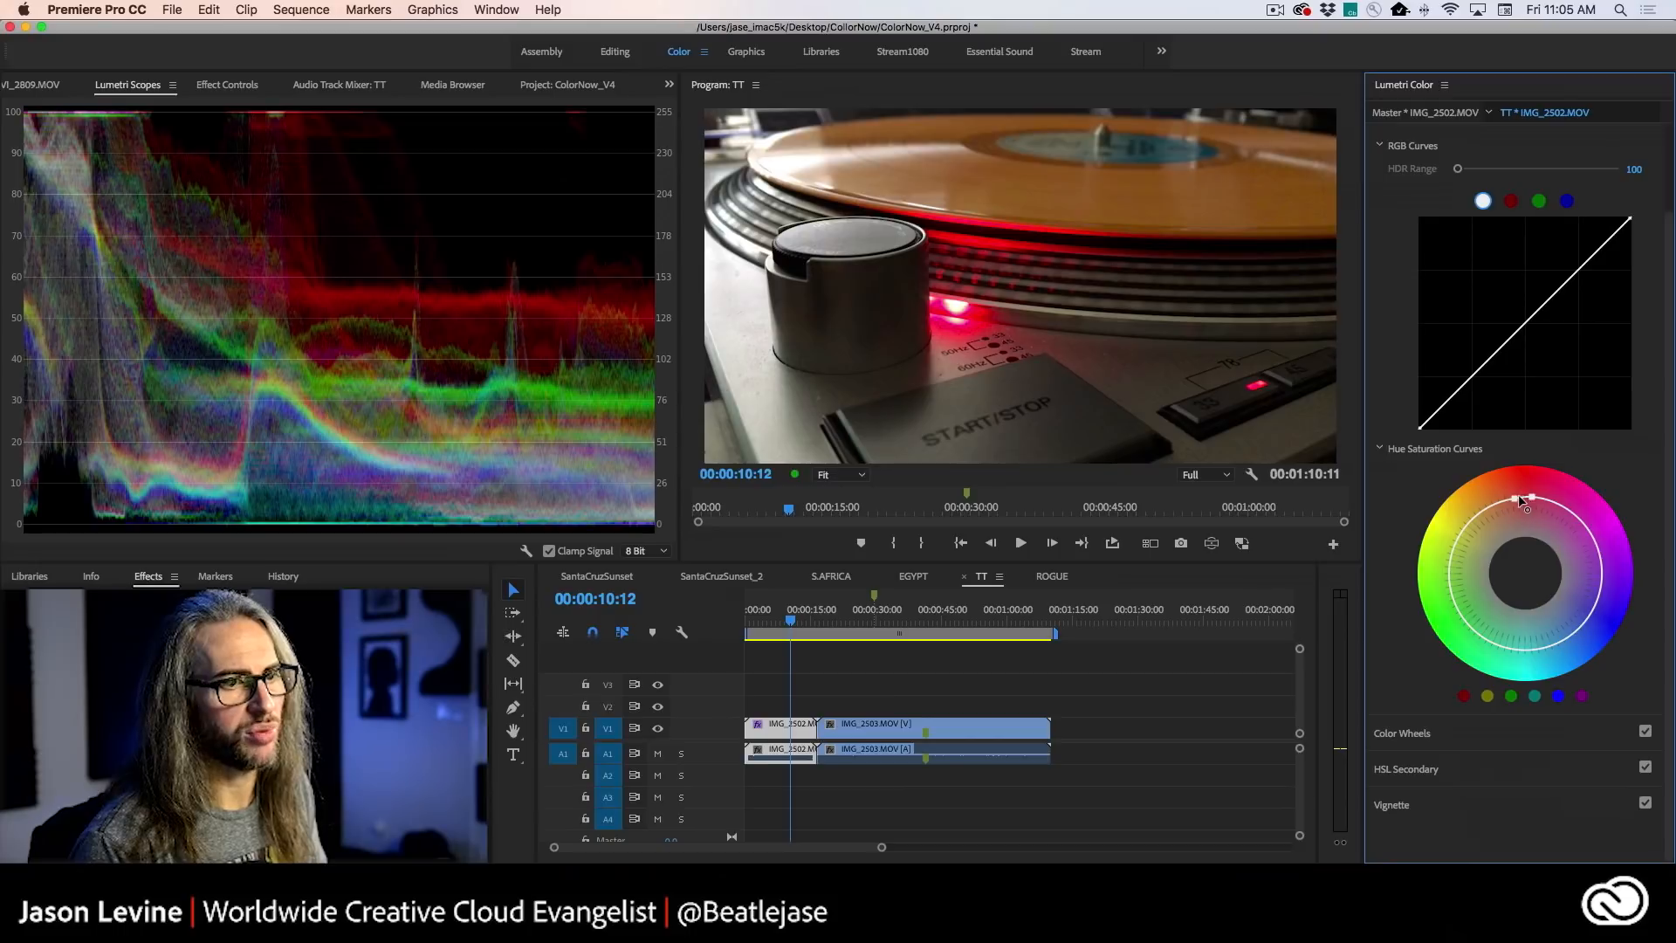
mouse_move(1512, 495)
left_mouse_down()
mouse_move(1522, 516)
mouse_move(1509, 488)
left_mouse_up()
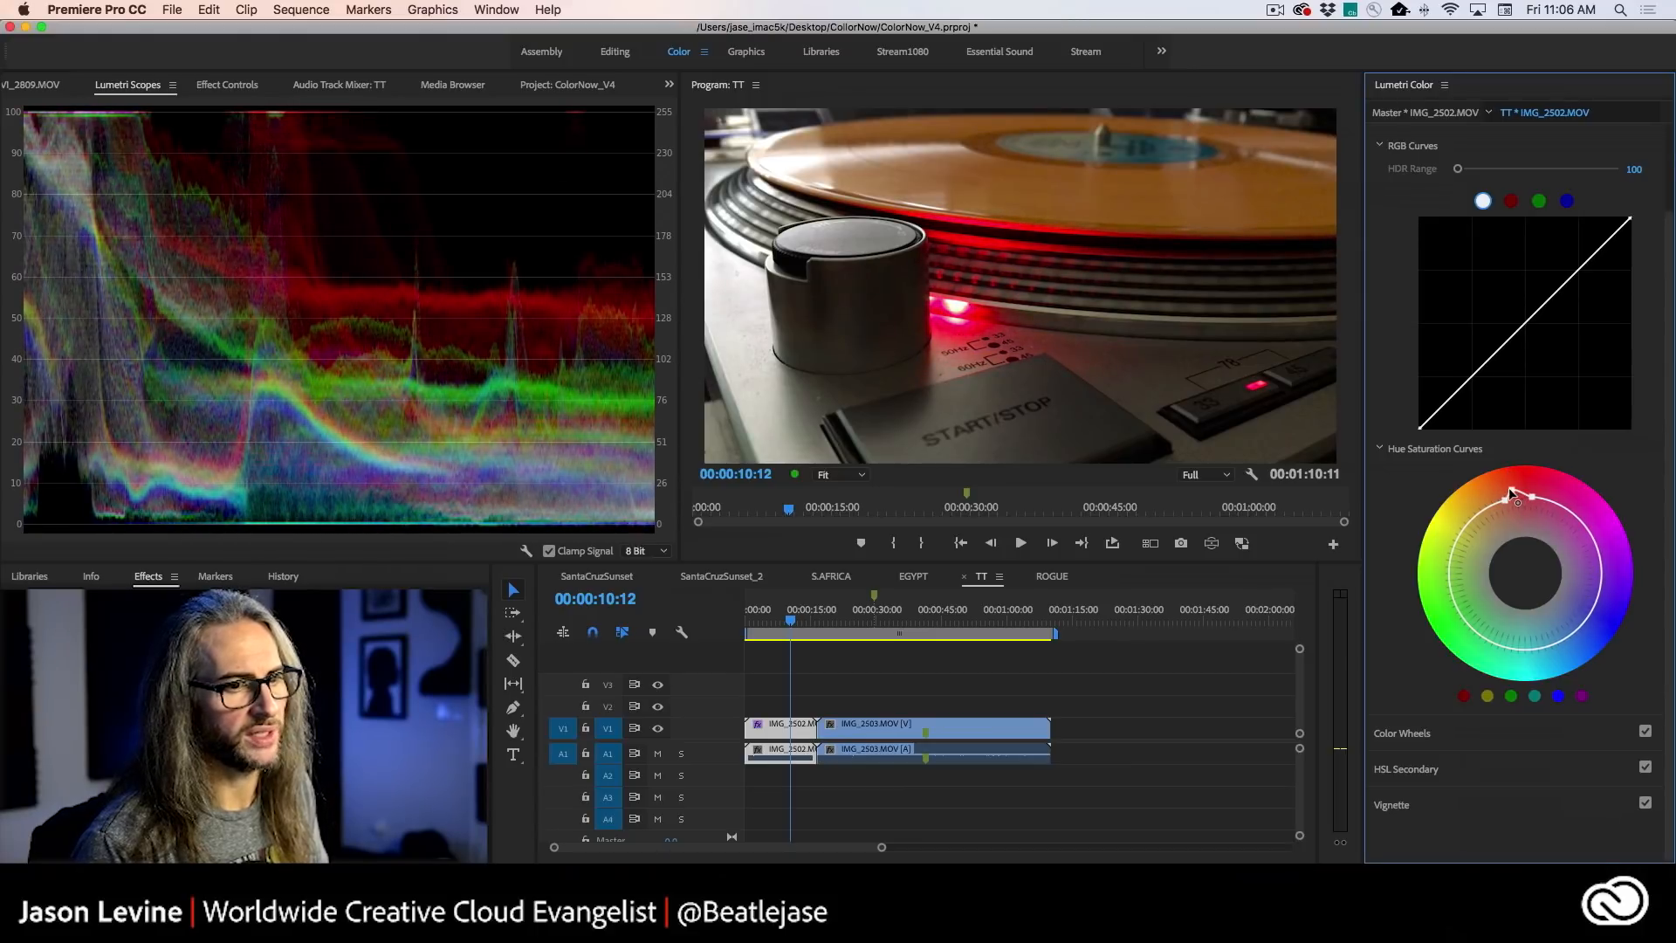
- Add control points around blue on the Hue Saturation curve and pull them outward to boost the blue saturation
left_click(1587, 616)
left_click(1596, 599)
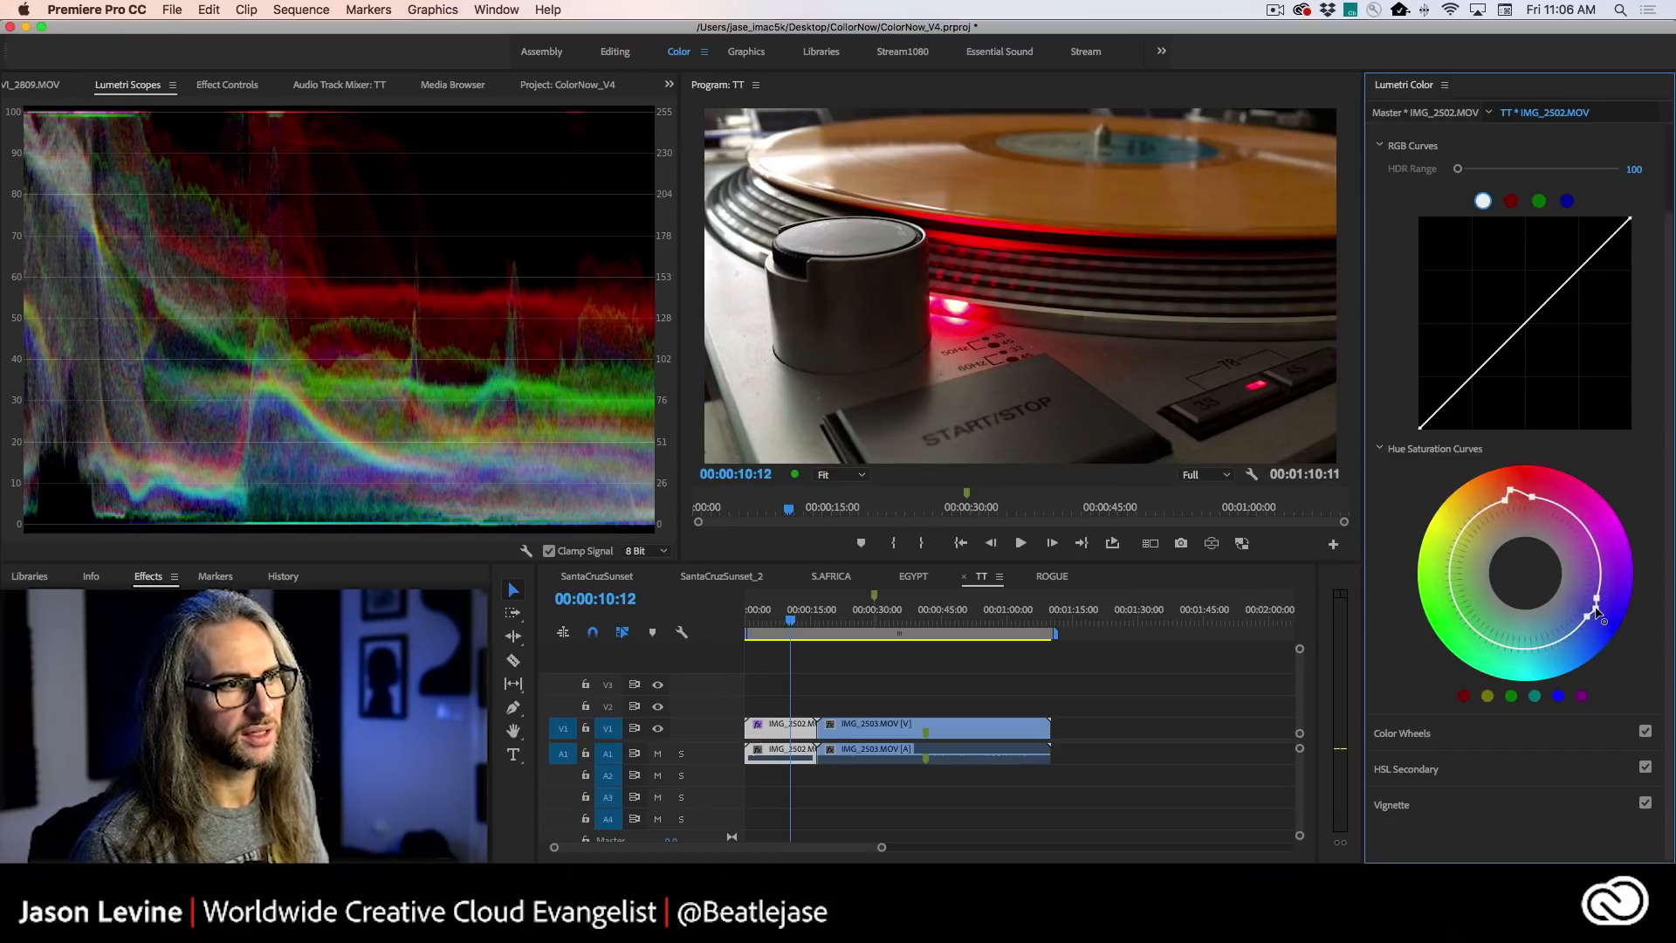
left_click_drag(1603, 615, 1604, 628)
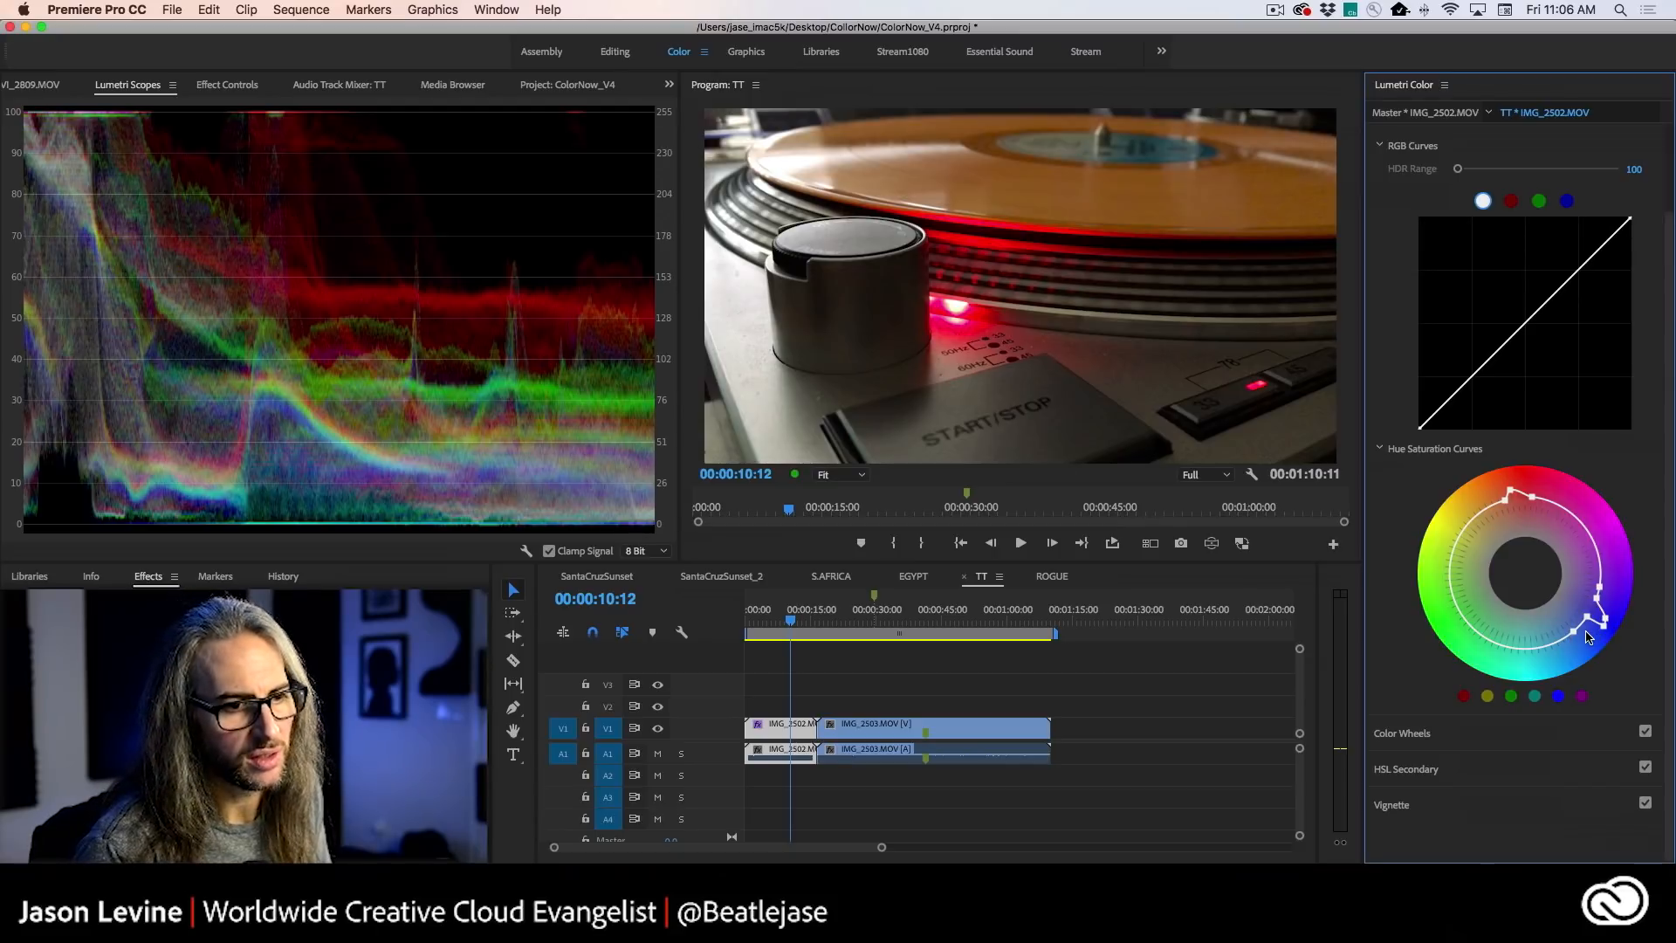
mouse_move(1572, 628)
left_mouse_down()
mouse_move(1584, 643)
mouse_move(1573, 628)
left_mouse_up()
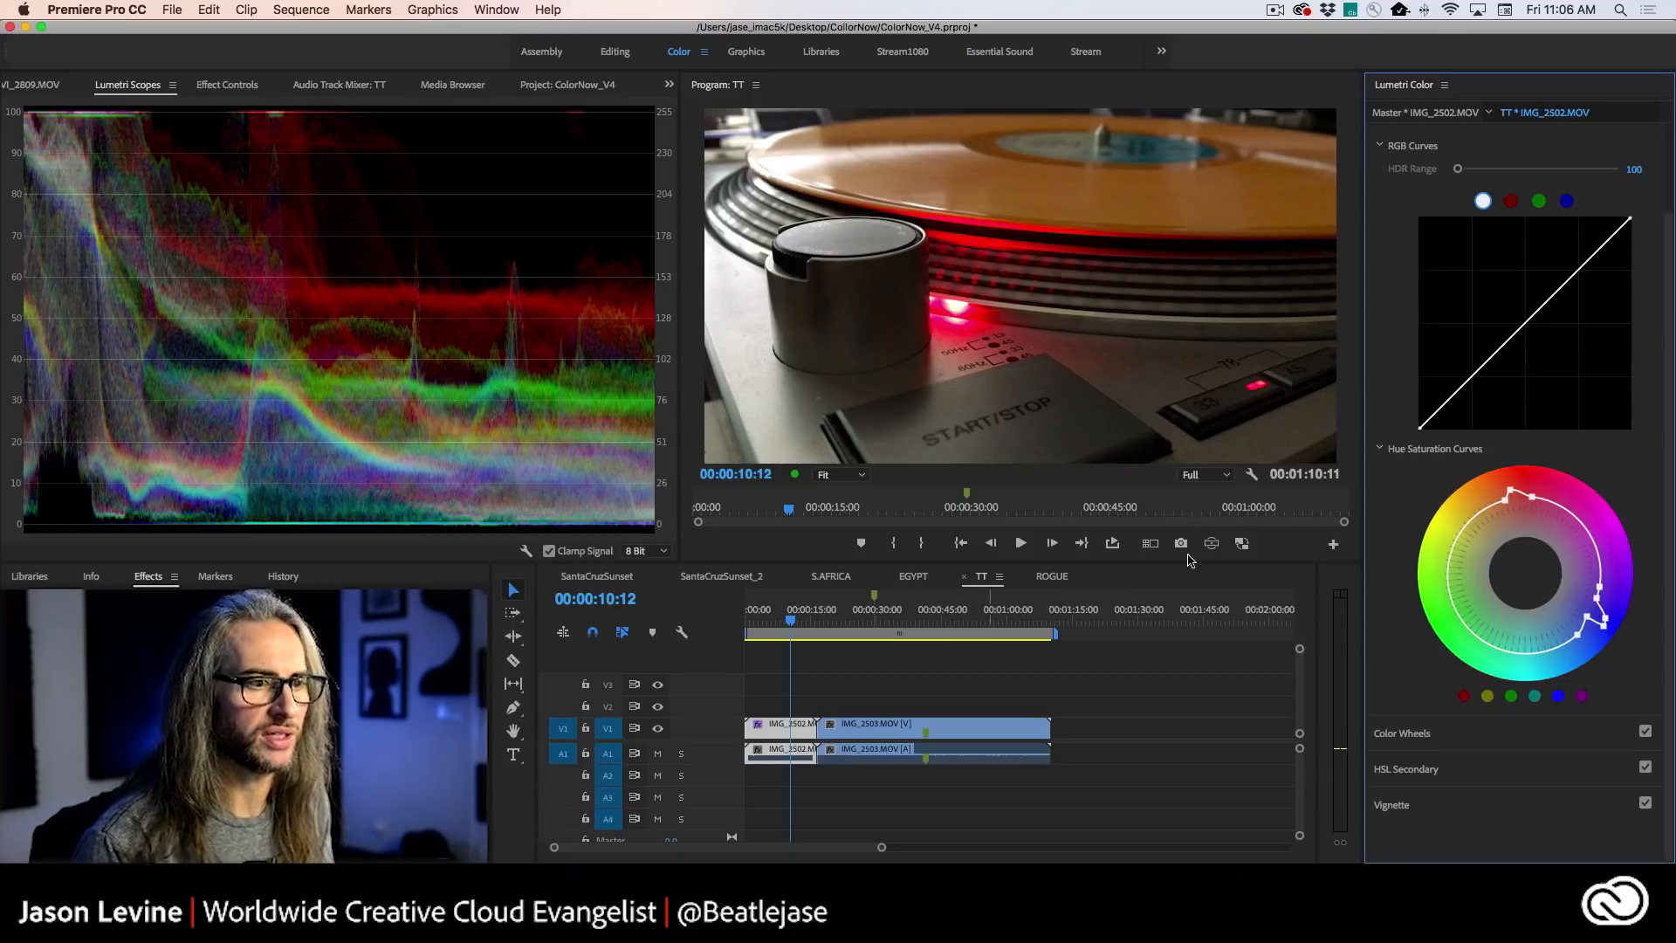
- Darken the edges of the turntable clip with a vignette amount of -0.7 and scrub ahead in the TT sequence
left_click(1459, 810)
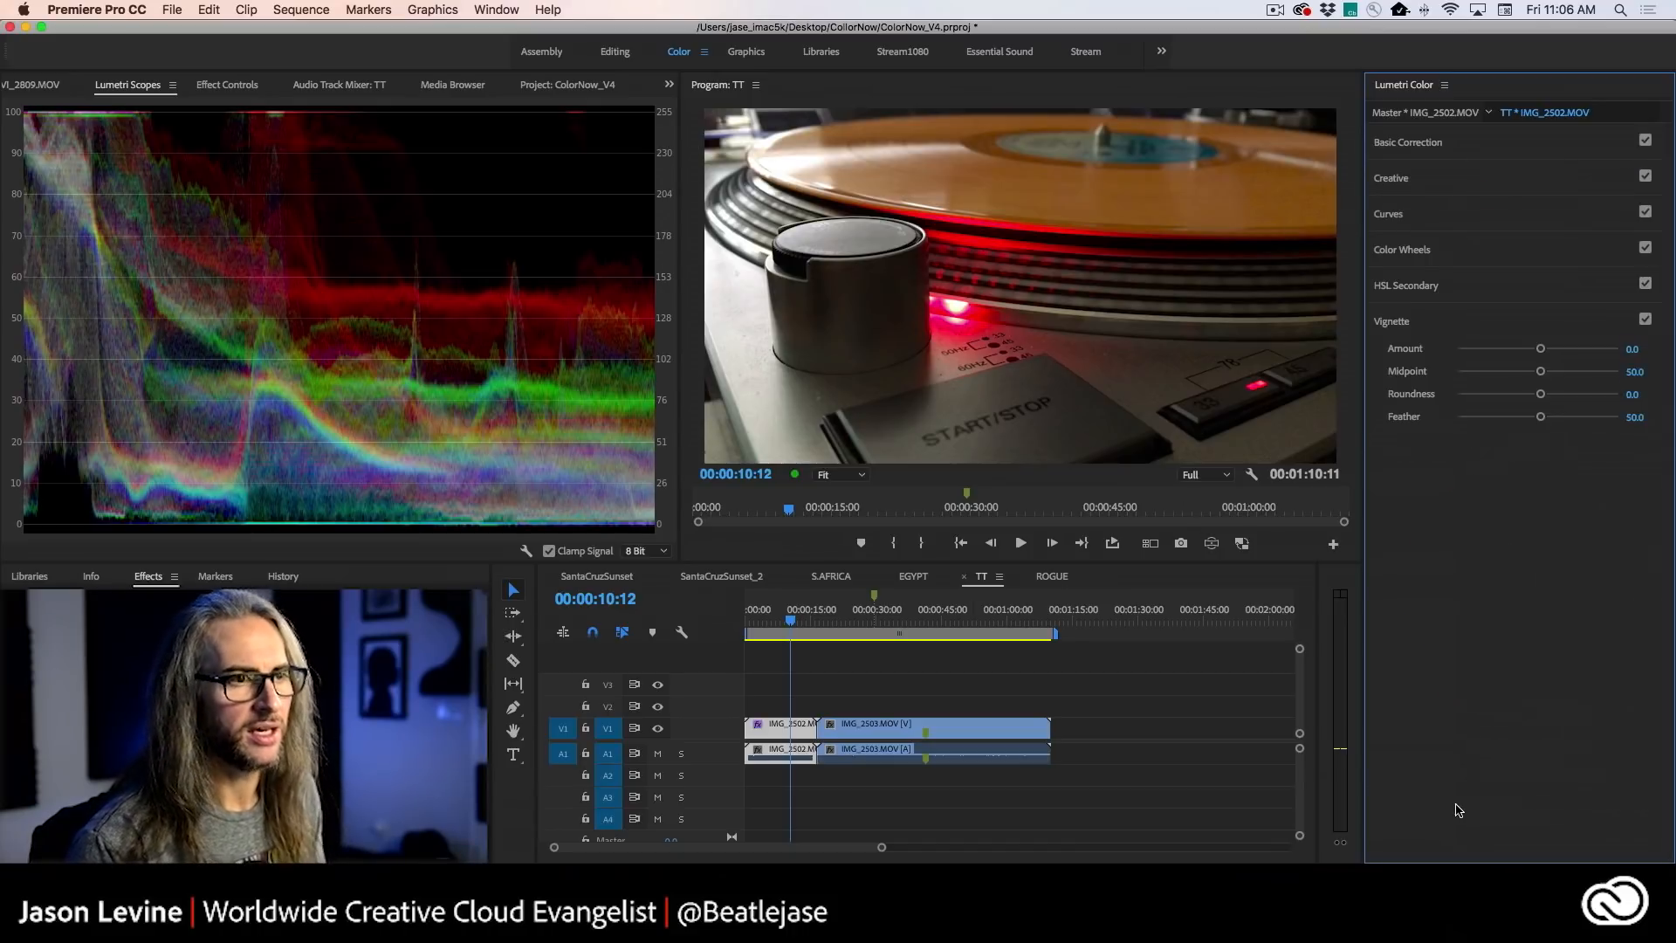
left_click_drag(1541, 350, 1519, 349)
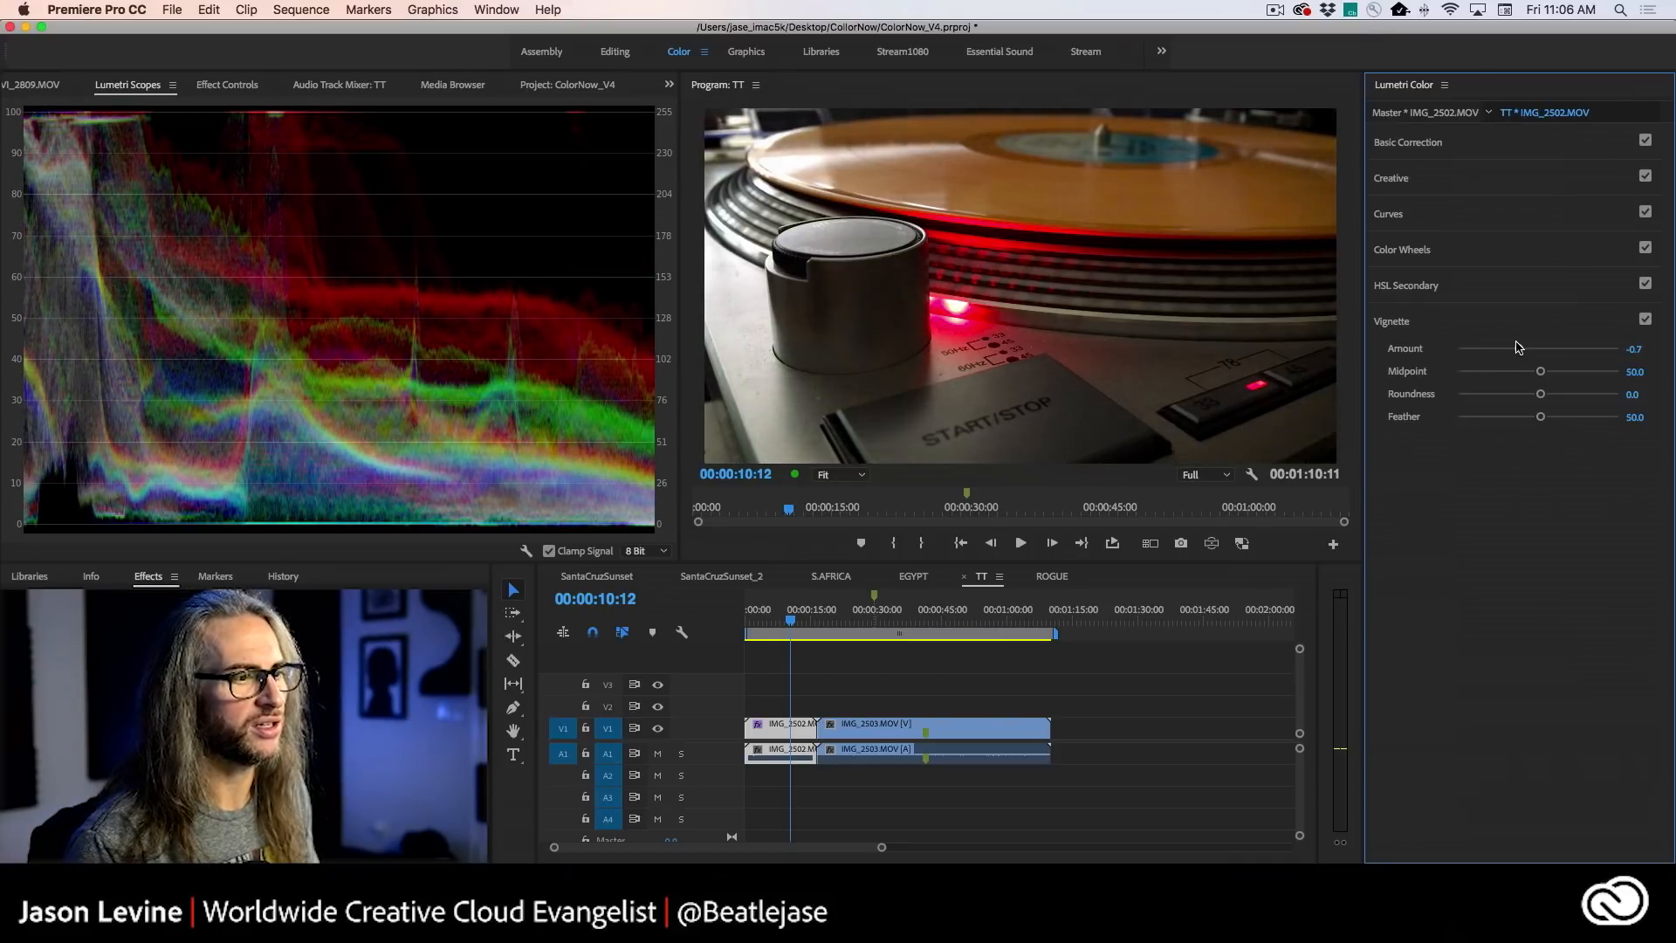
left_click_drag(792, 617, 848, 617)
- Open the ROGUE sequence at 00:00:02:01 and set the vignette amount of its synthesizer clip to -0.1
left_click(834, 577)
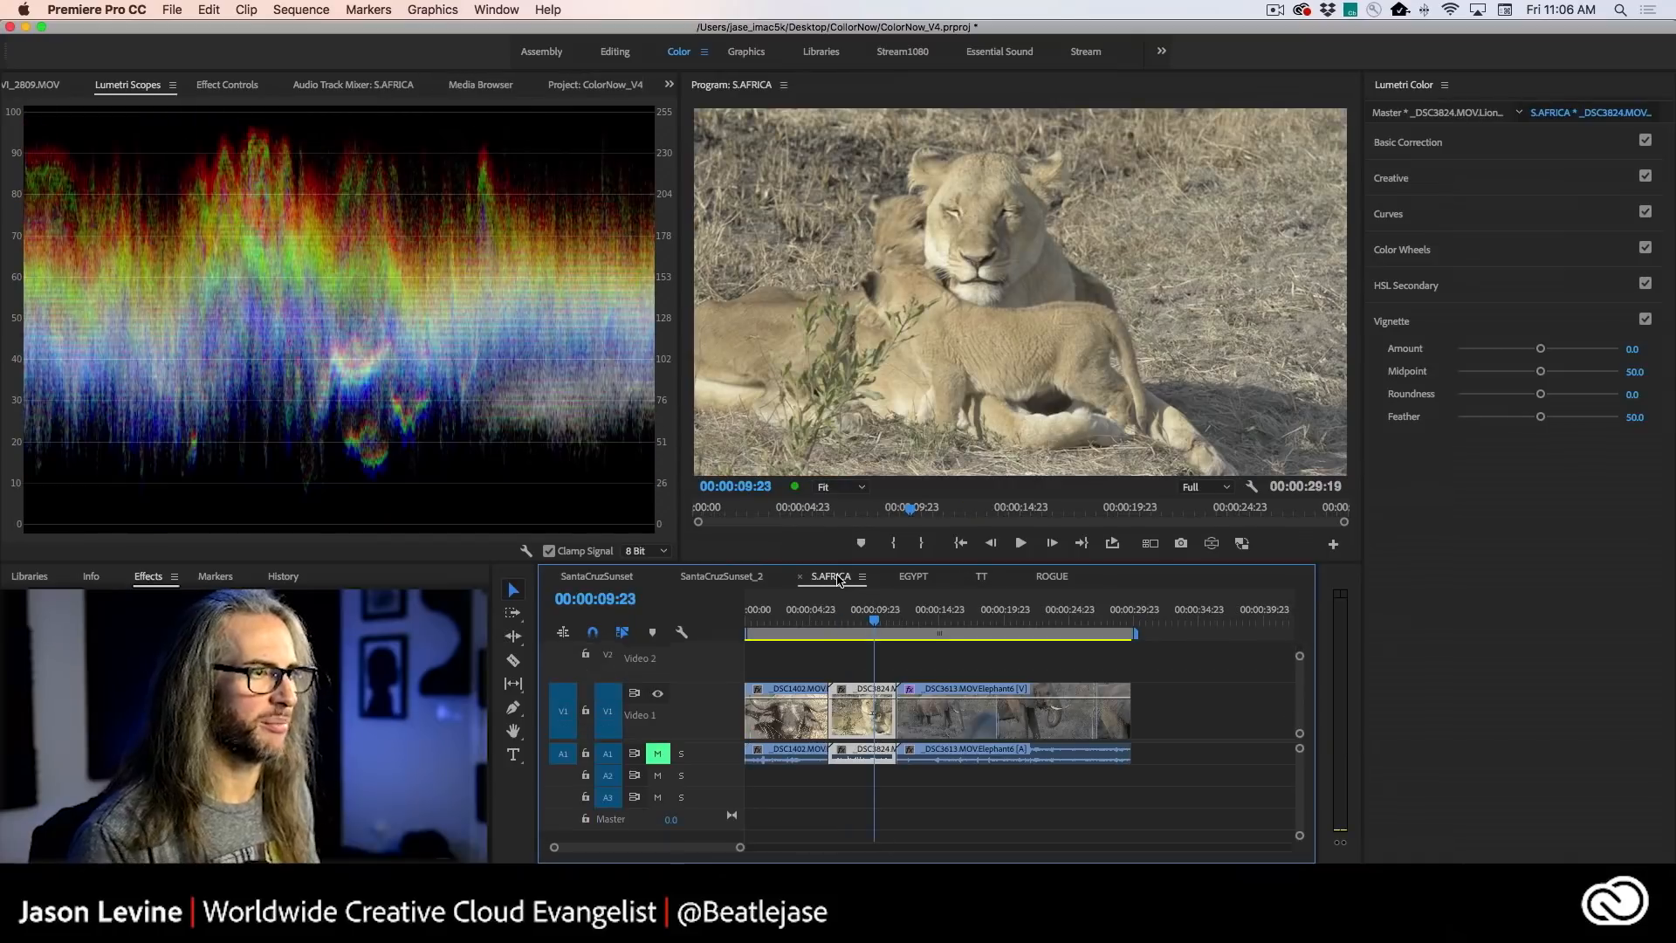
left_click(1048, 578)
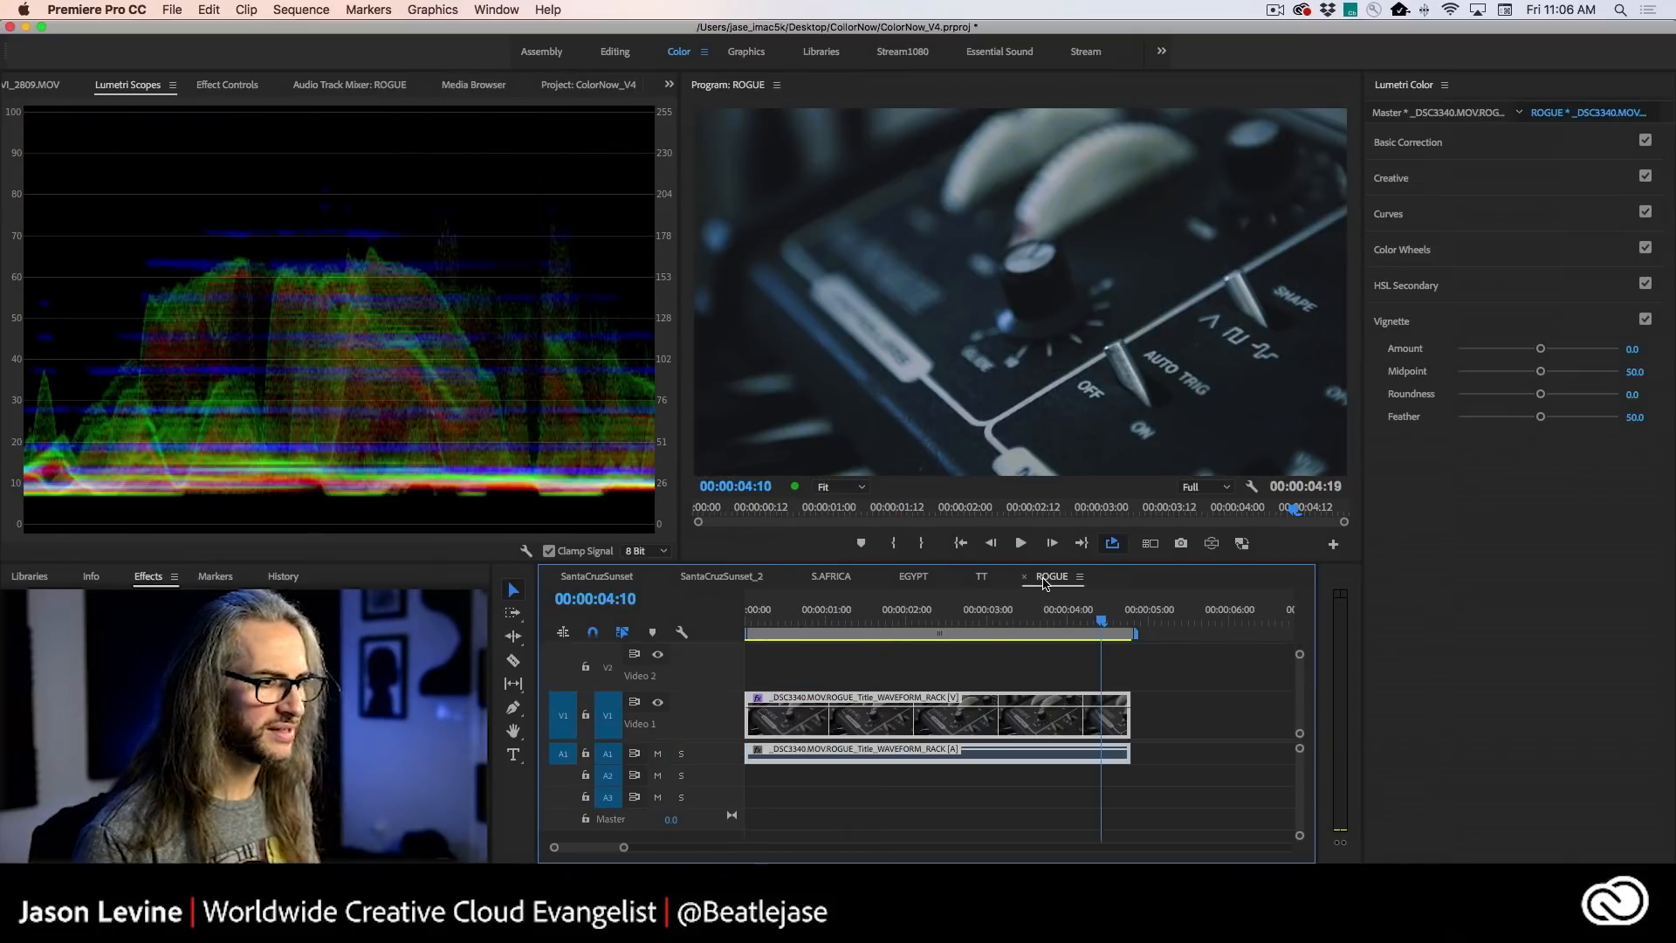
left_click(1025, 611)
left_click_drag(1026, 611, 909, 611)
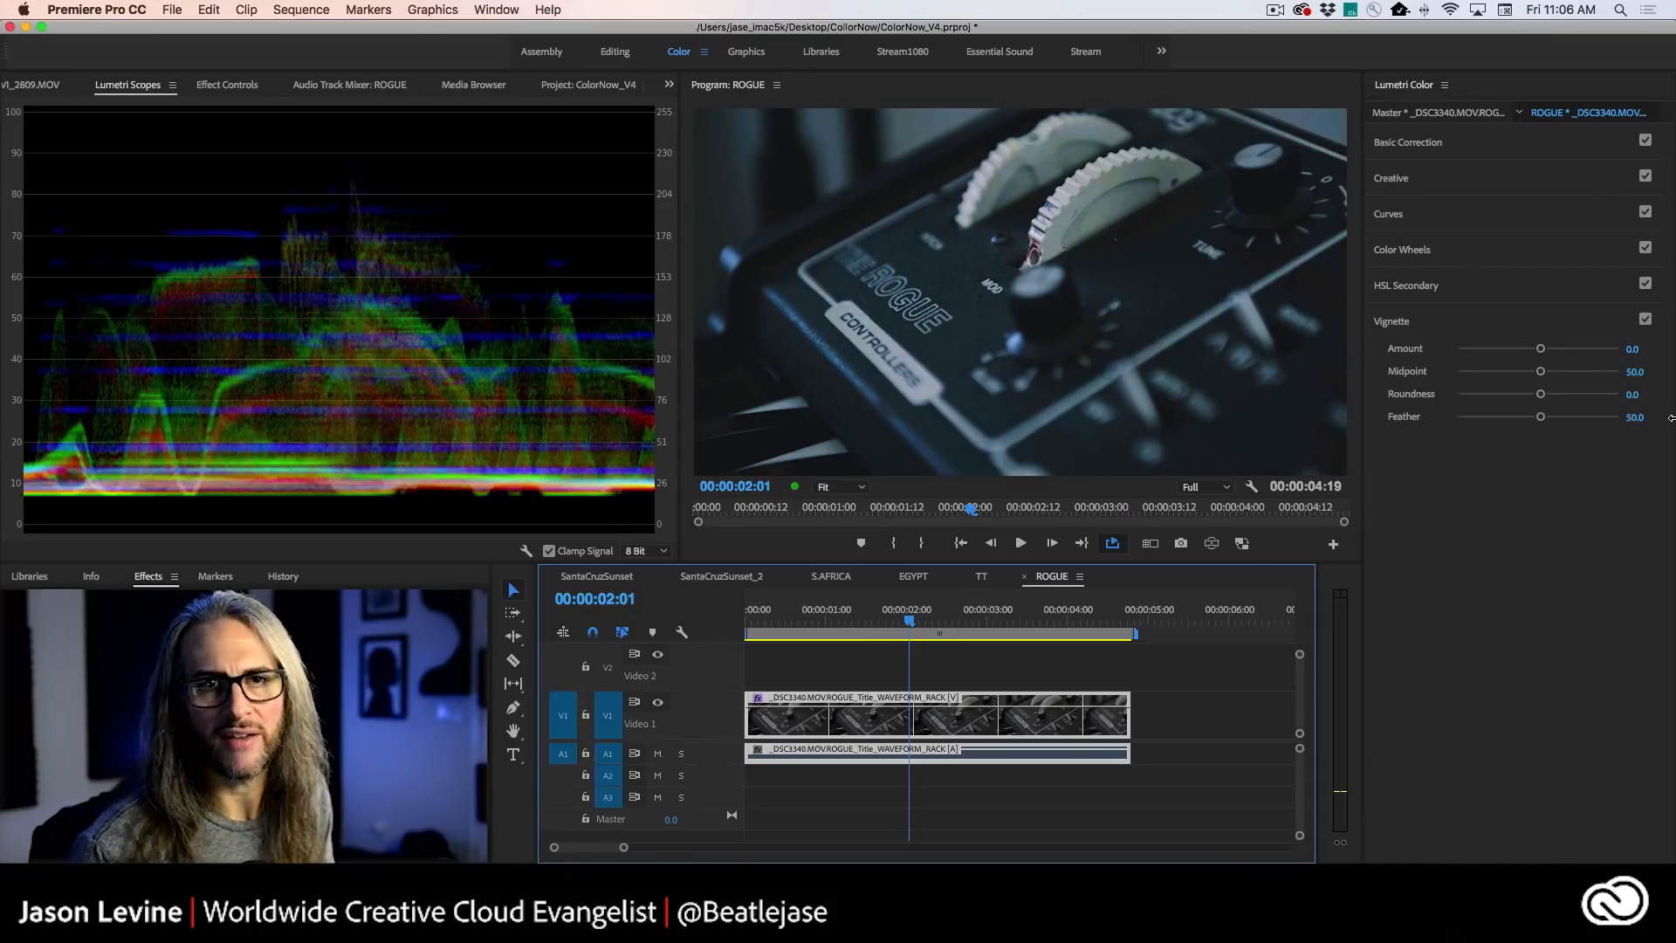
mouse_move(1541, 349)
left_mouse_down()
mouse_move(1590, 350)
mouse_move(1472, 349)
mouse_move(1571, 350)
mouse_move(1519, 350)
mouse_move(1535, 352)
left_mouse_up()
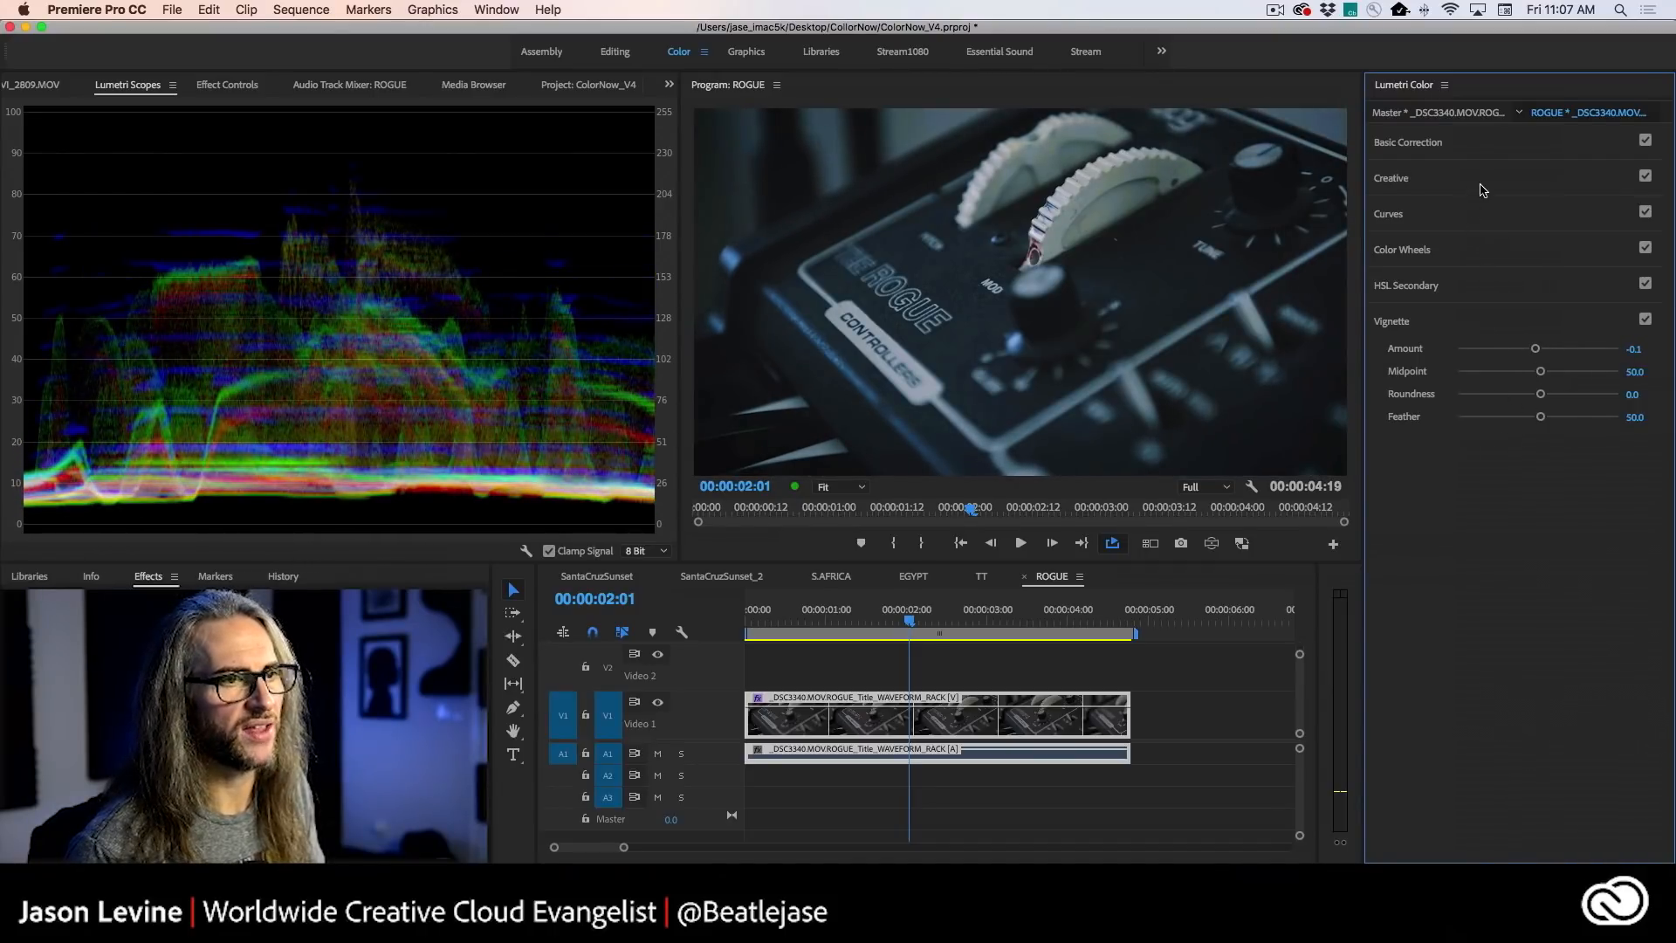
- Review the Curves, Creative and Basic Correction settings applied to the ROGUE clip
left_click(1509, 218)
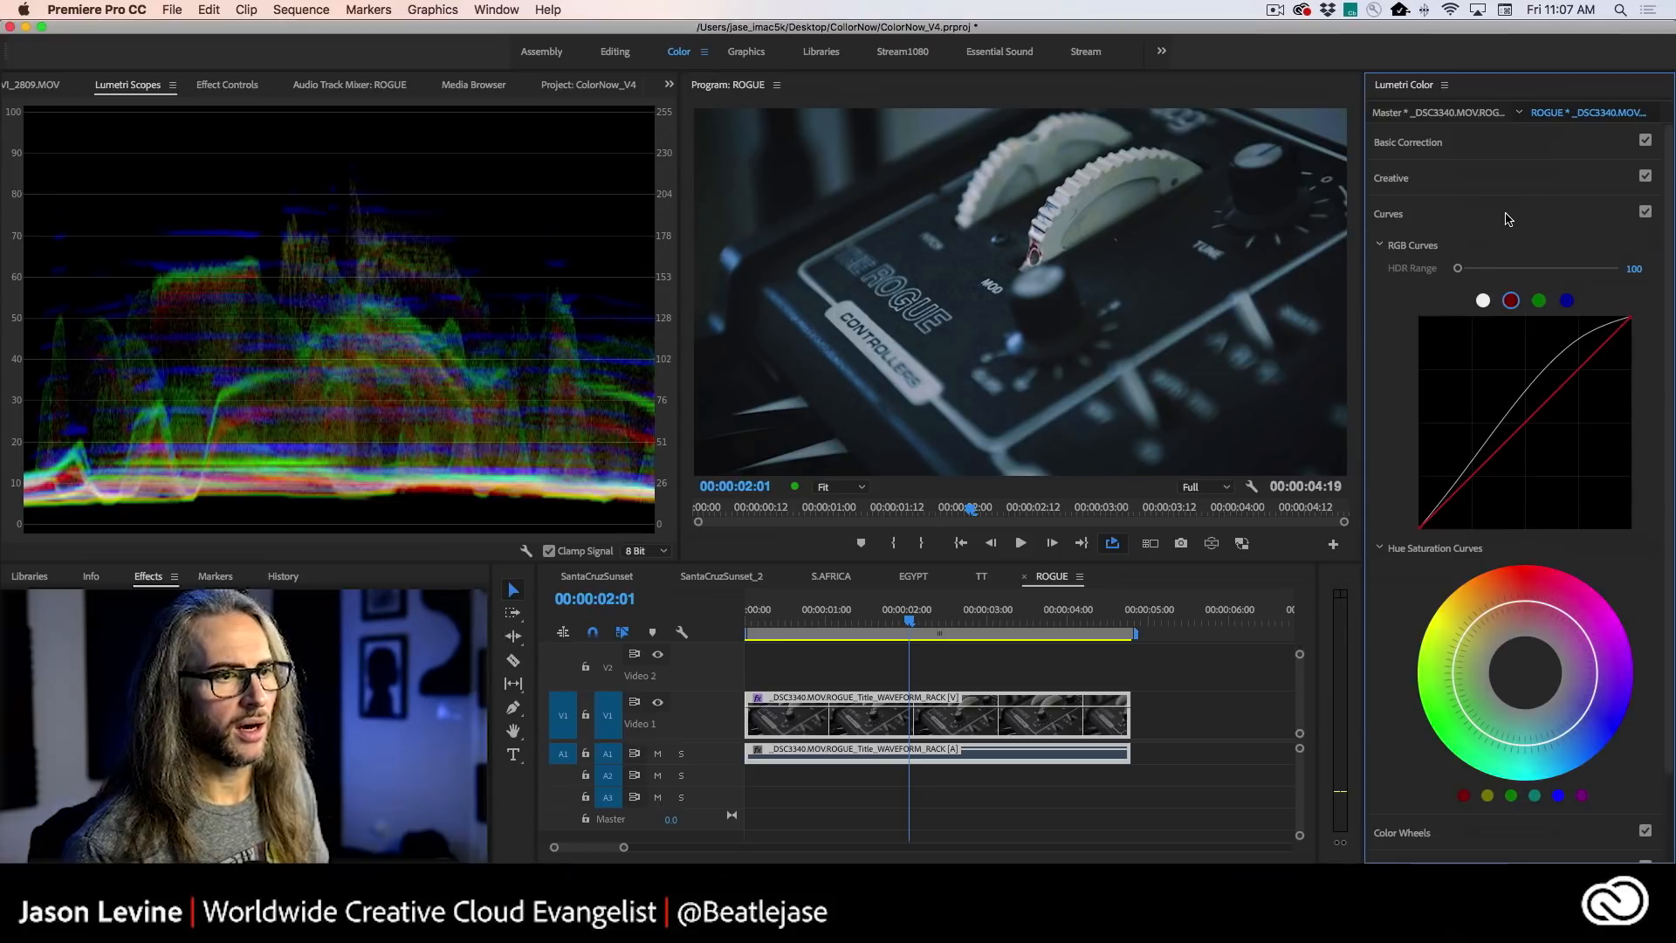
left_click(1504, 179)
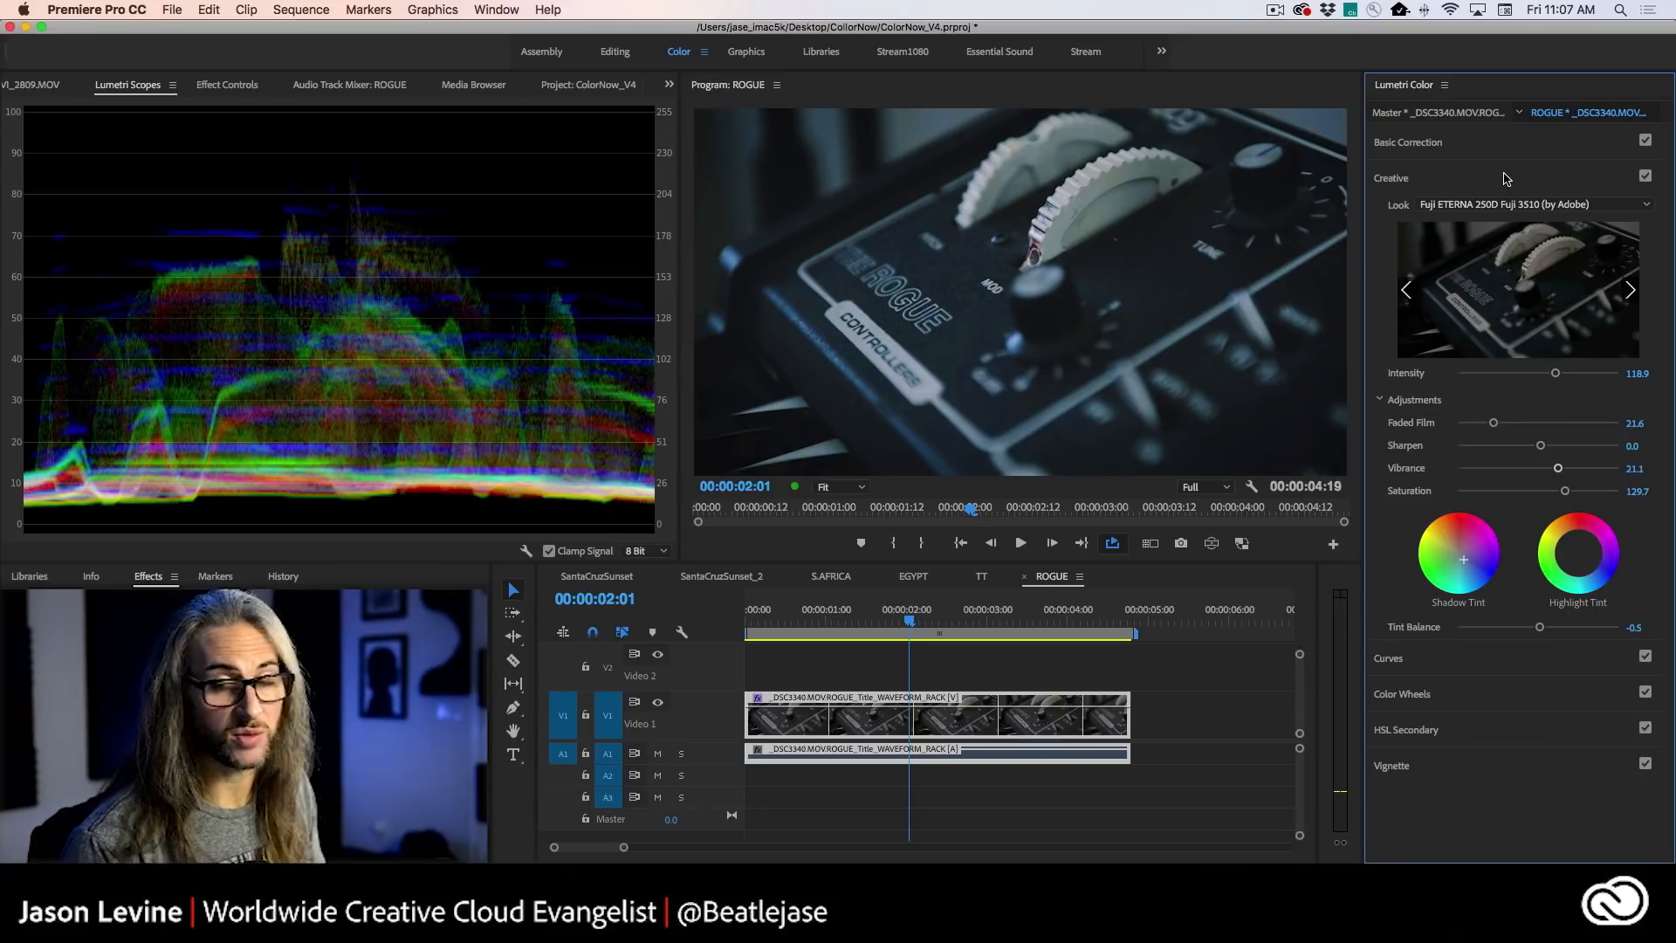
left_click(1501, 147)
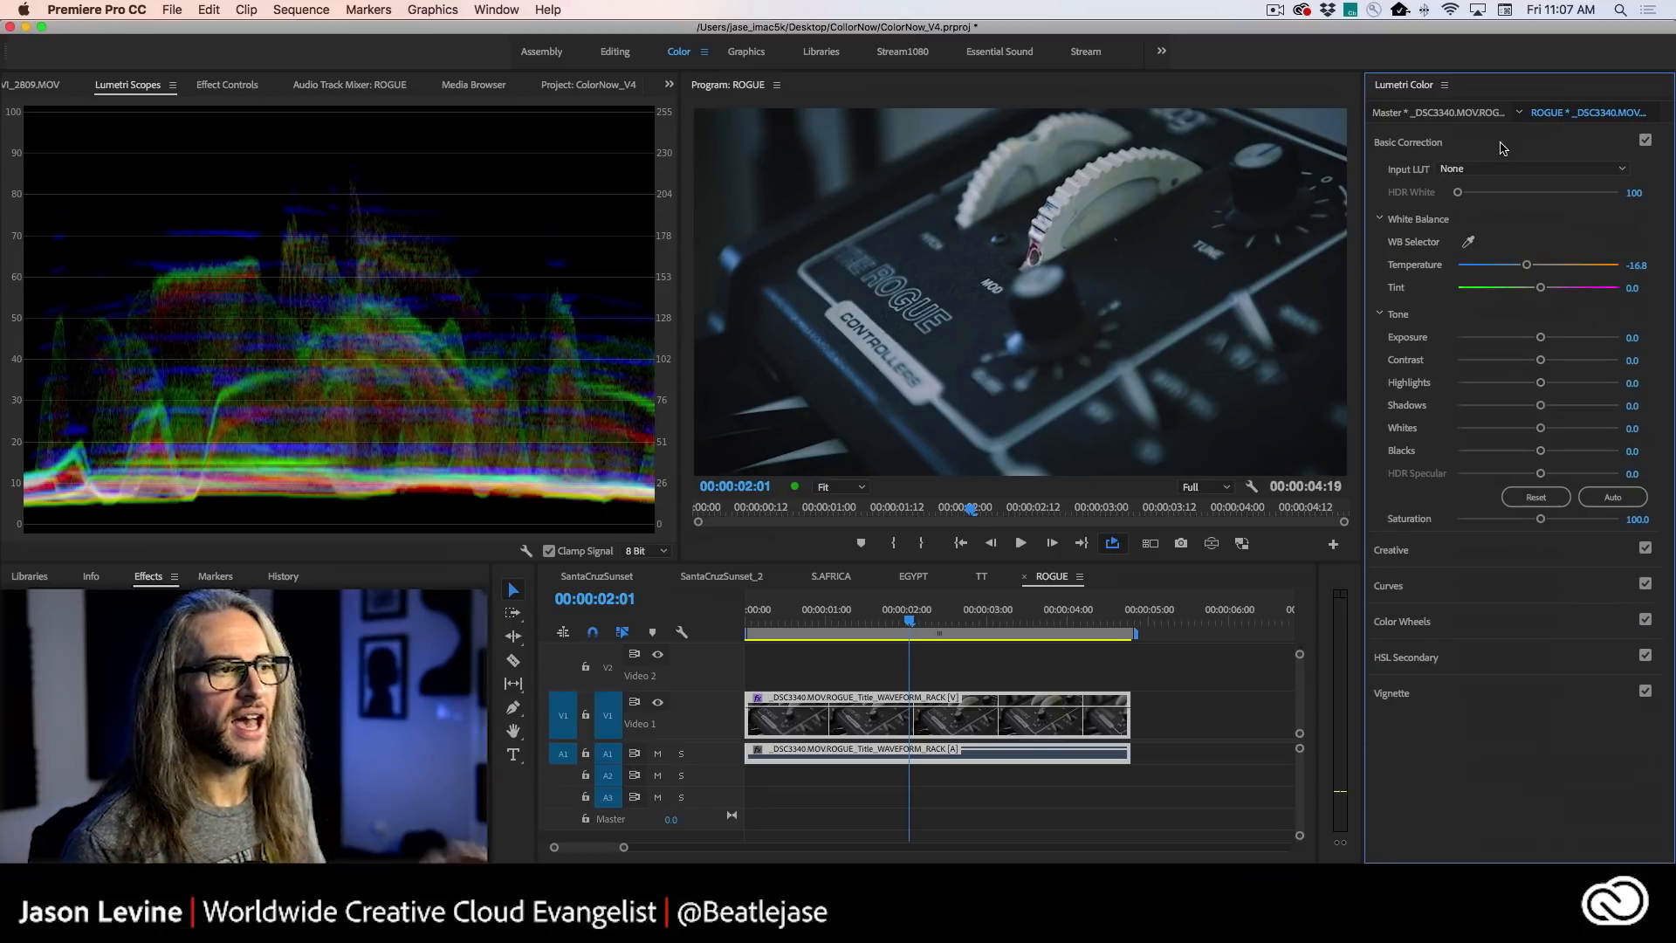